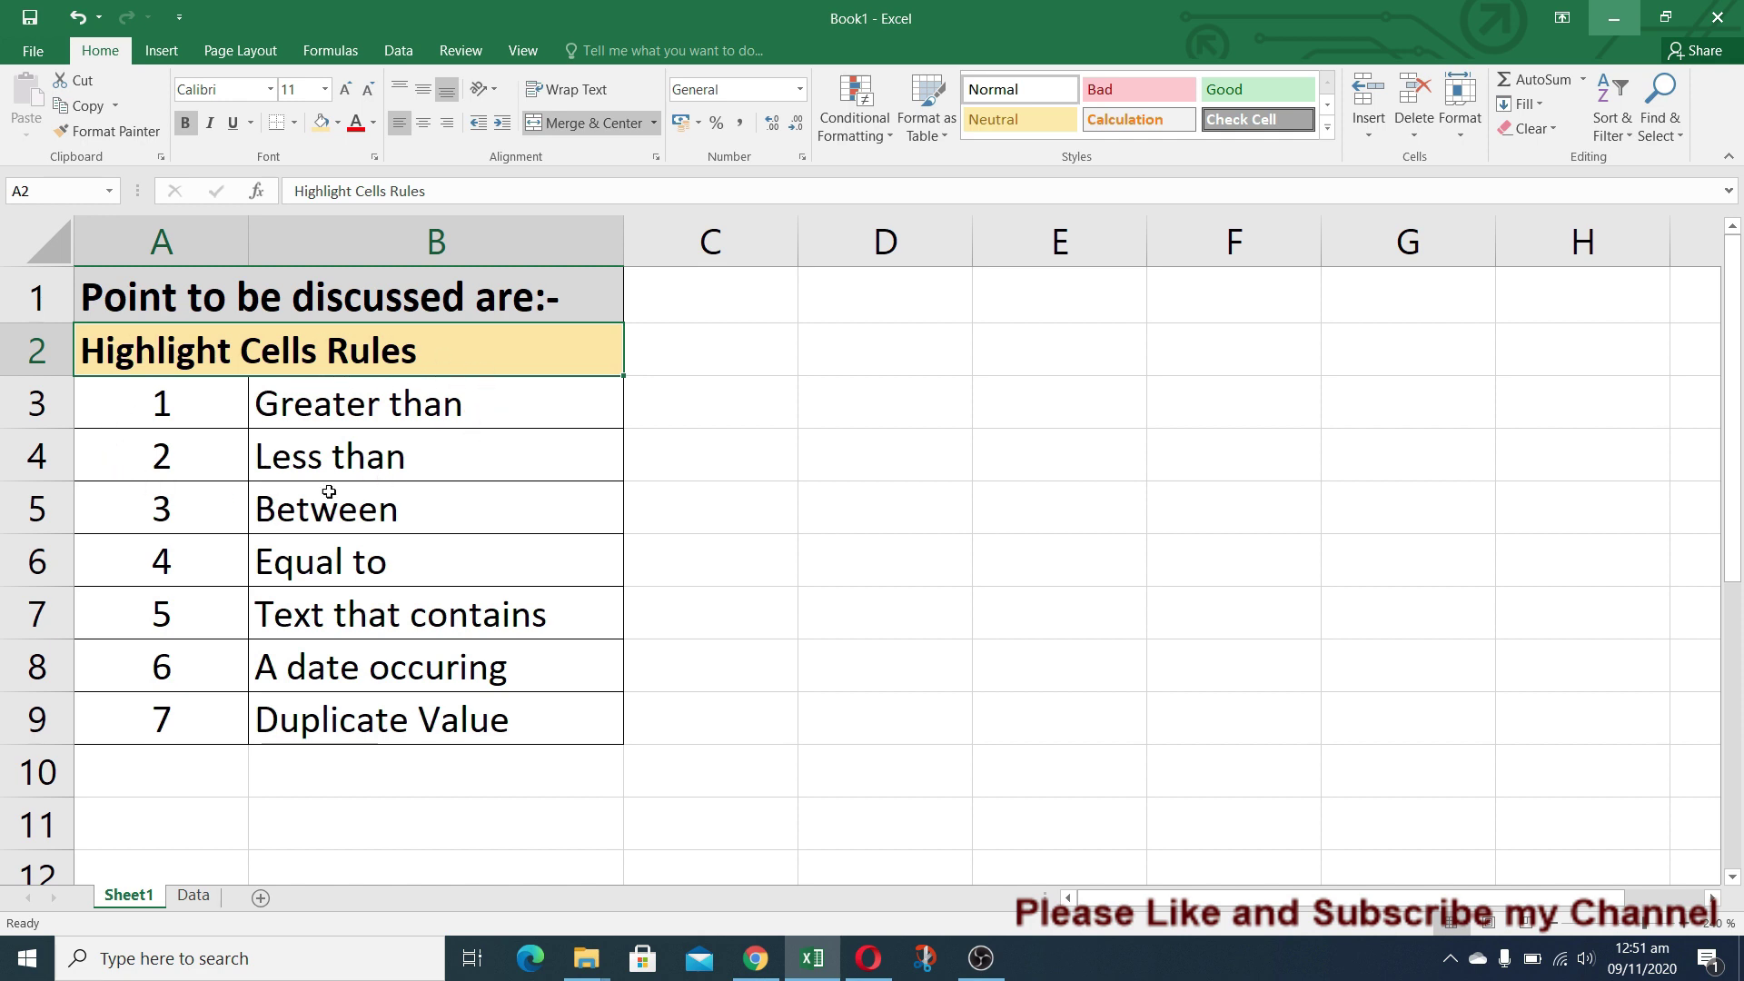
Step: Highlight the area scores in C3:F12 of the Data sheet that are greater than 60 using Green Fill with Dark Green Text
left_click(193, 897)
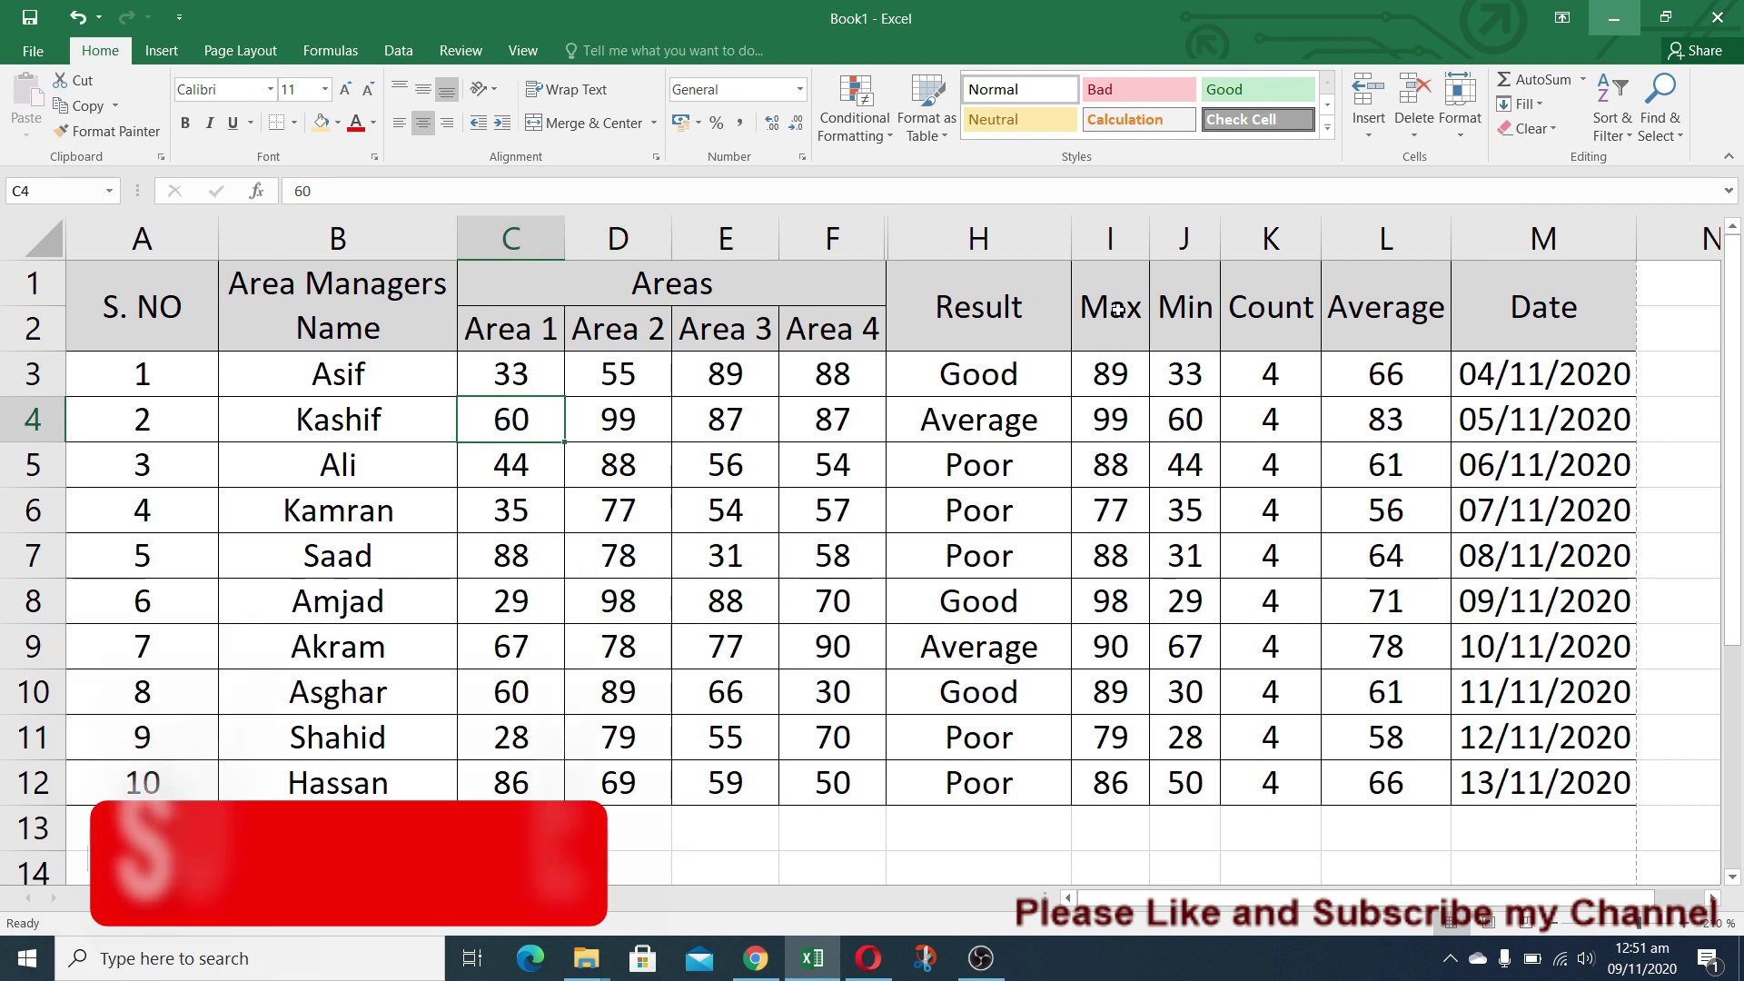
left_click(515, 373)
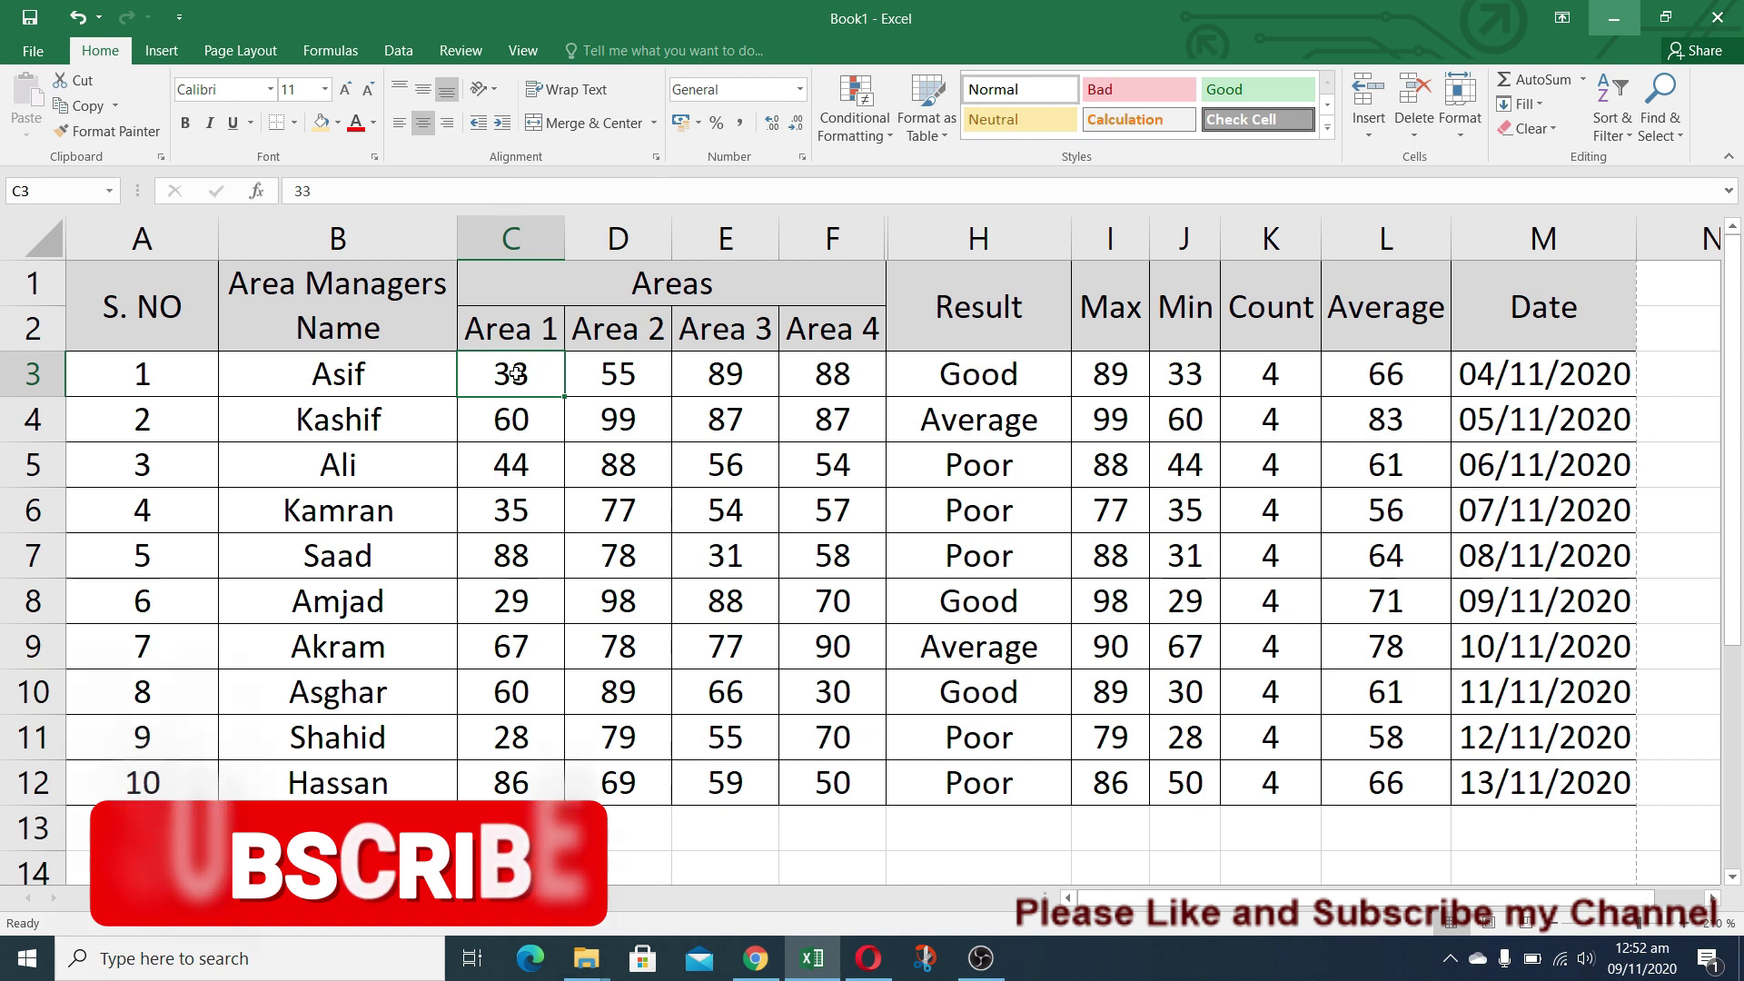
key("shift+Down")
key("shift+Down")
key("shift+Down")
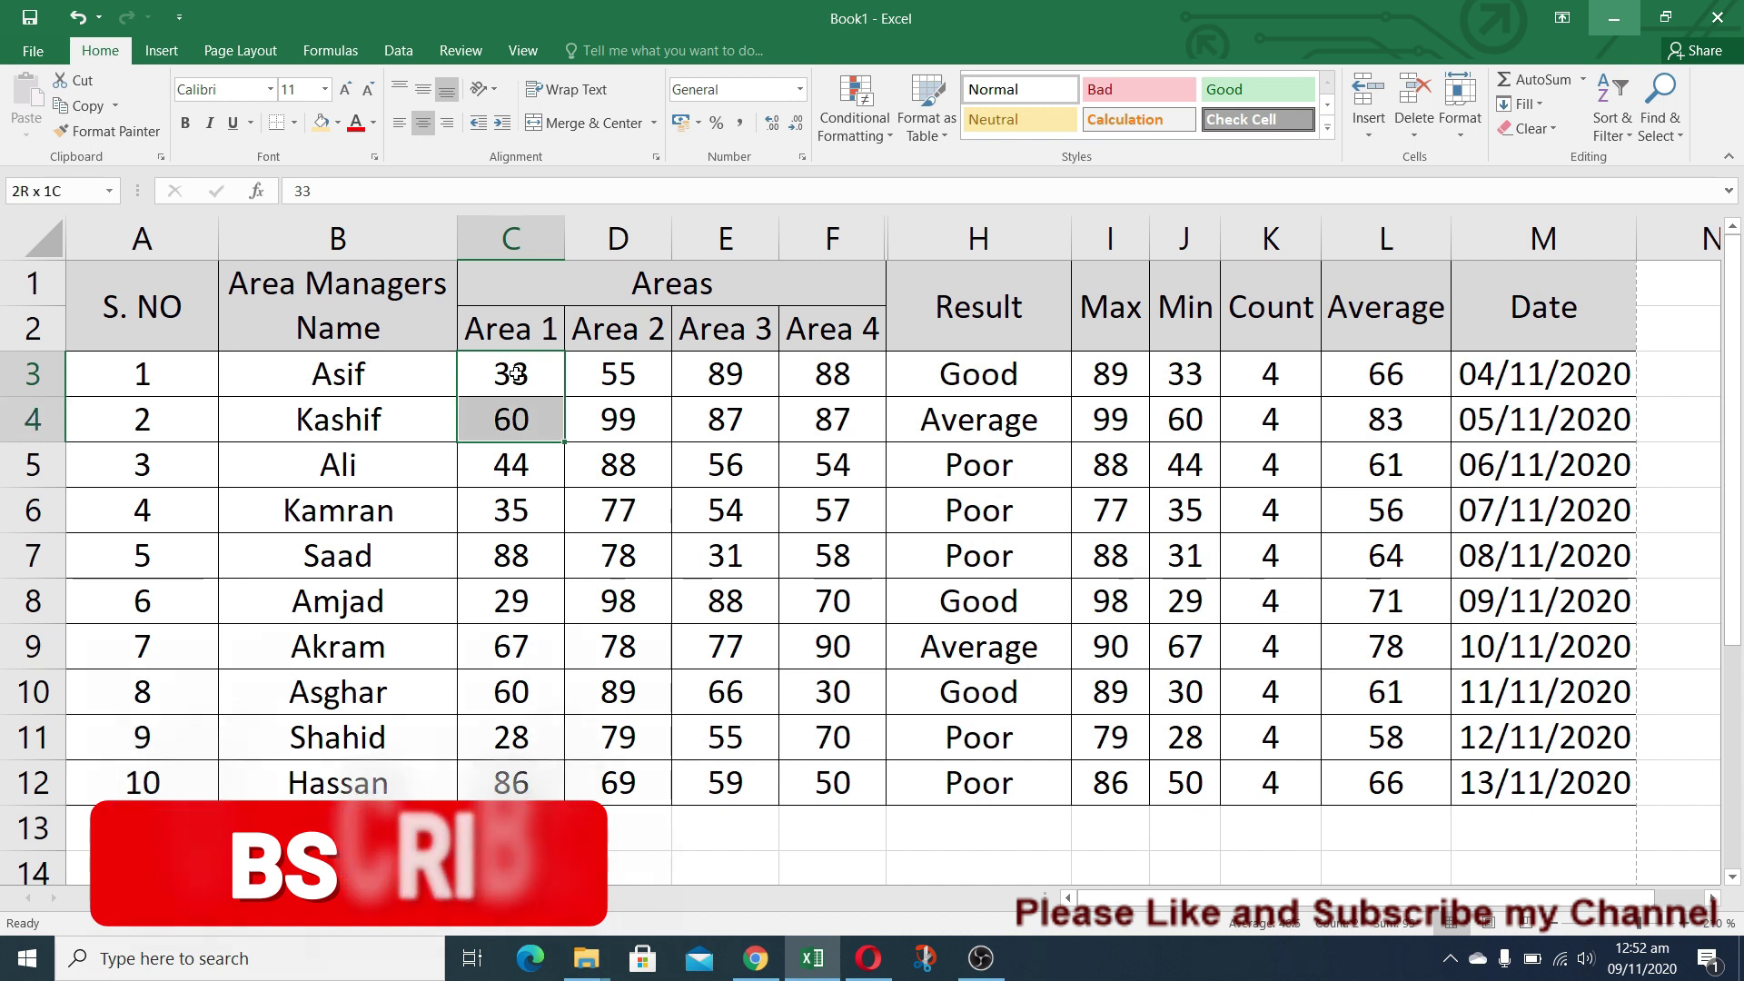
key("shift+Down")
key("shift+Down")
key("shift+Down")
key("shift+Down")
key("shift+Down")
key("shift+Down")
key("shift+Right")
key("shift+Right")
key("shift+Right")
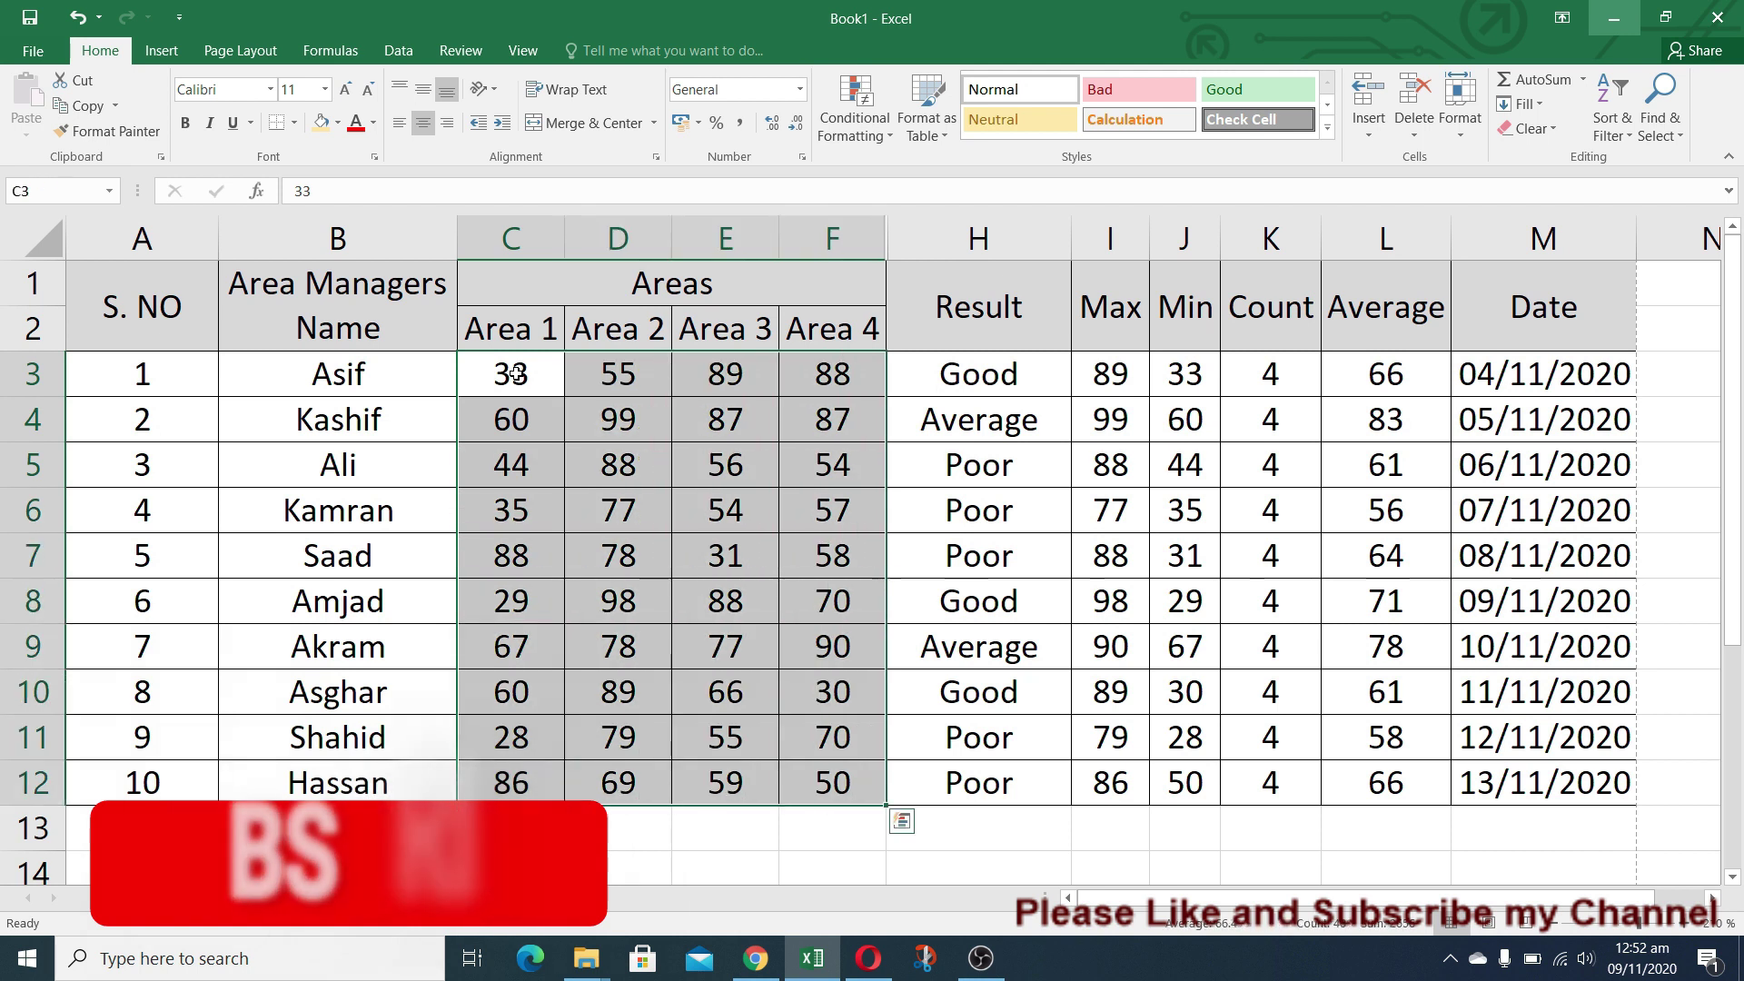
left_click(890, 138)
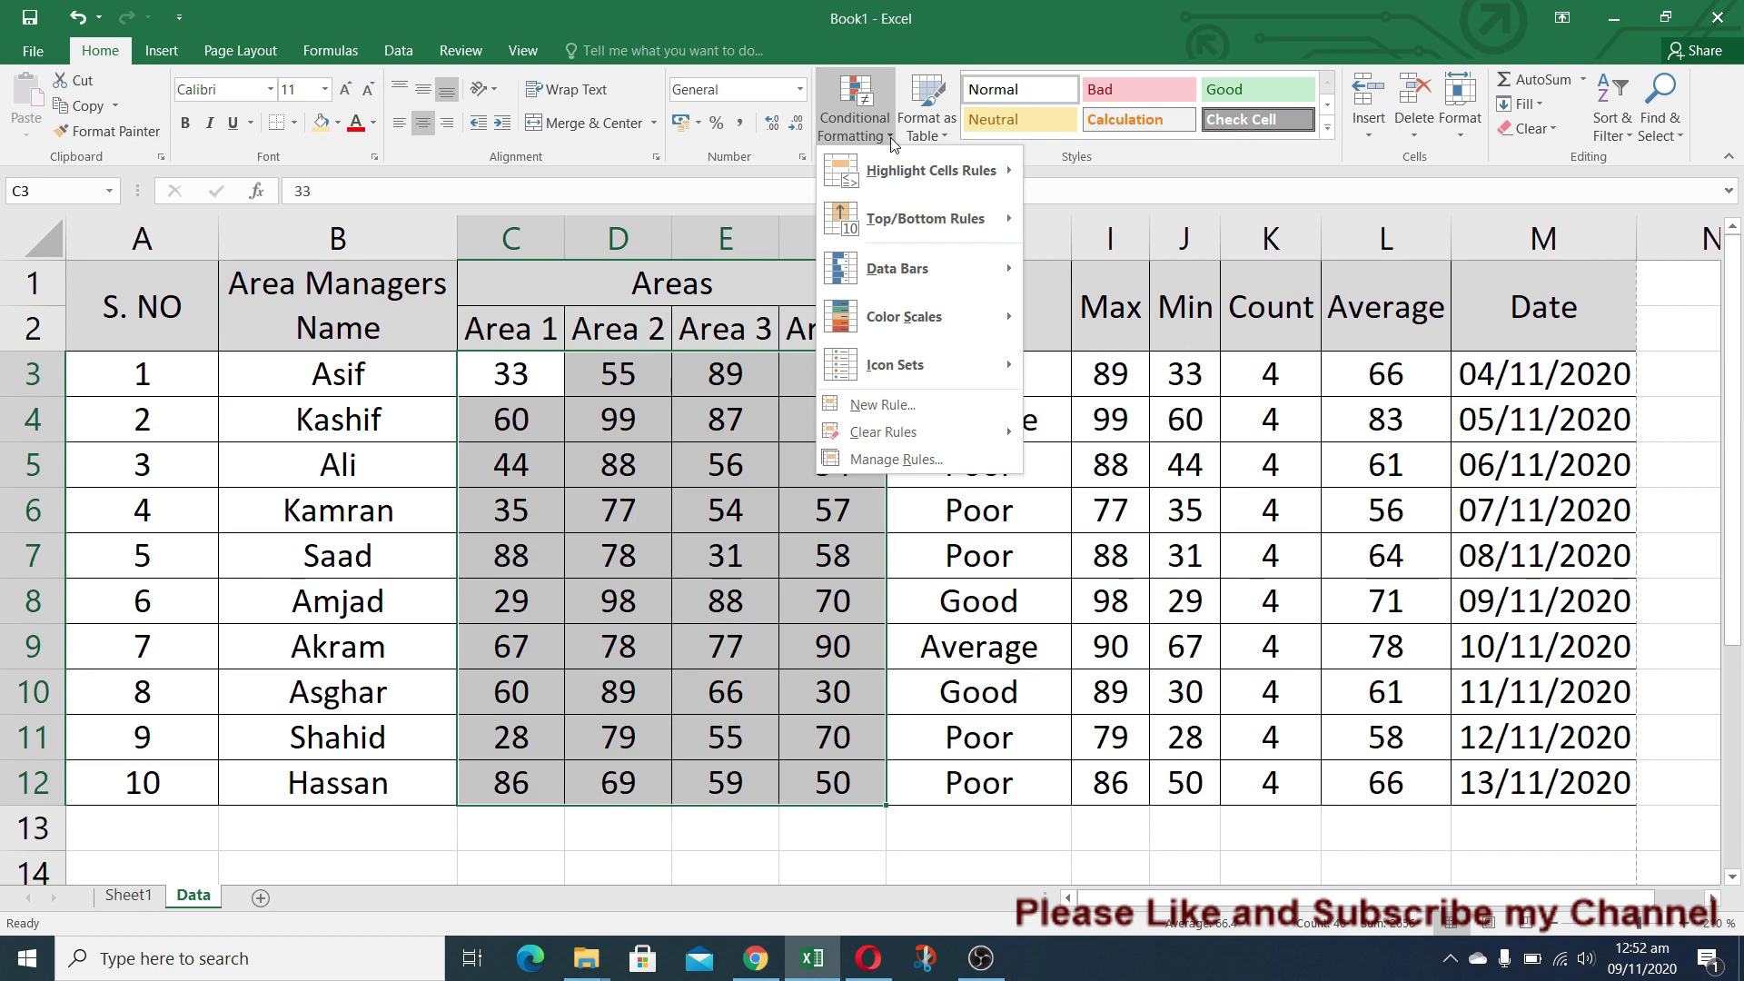
mouse_move(934, 176)
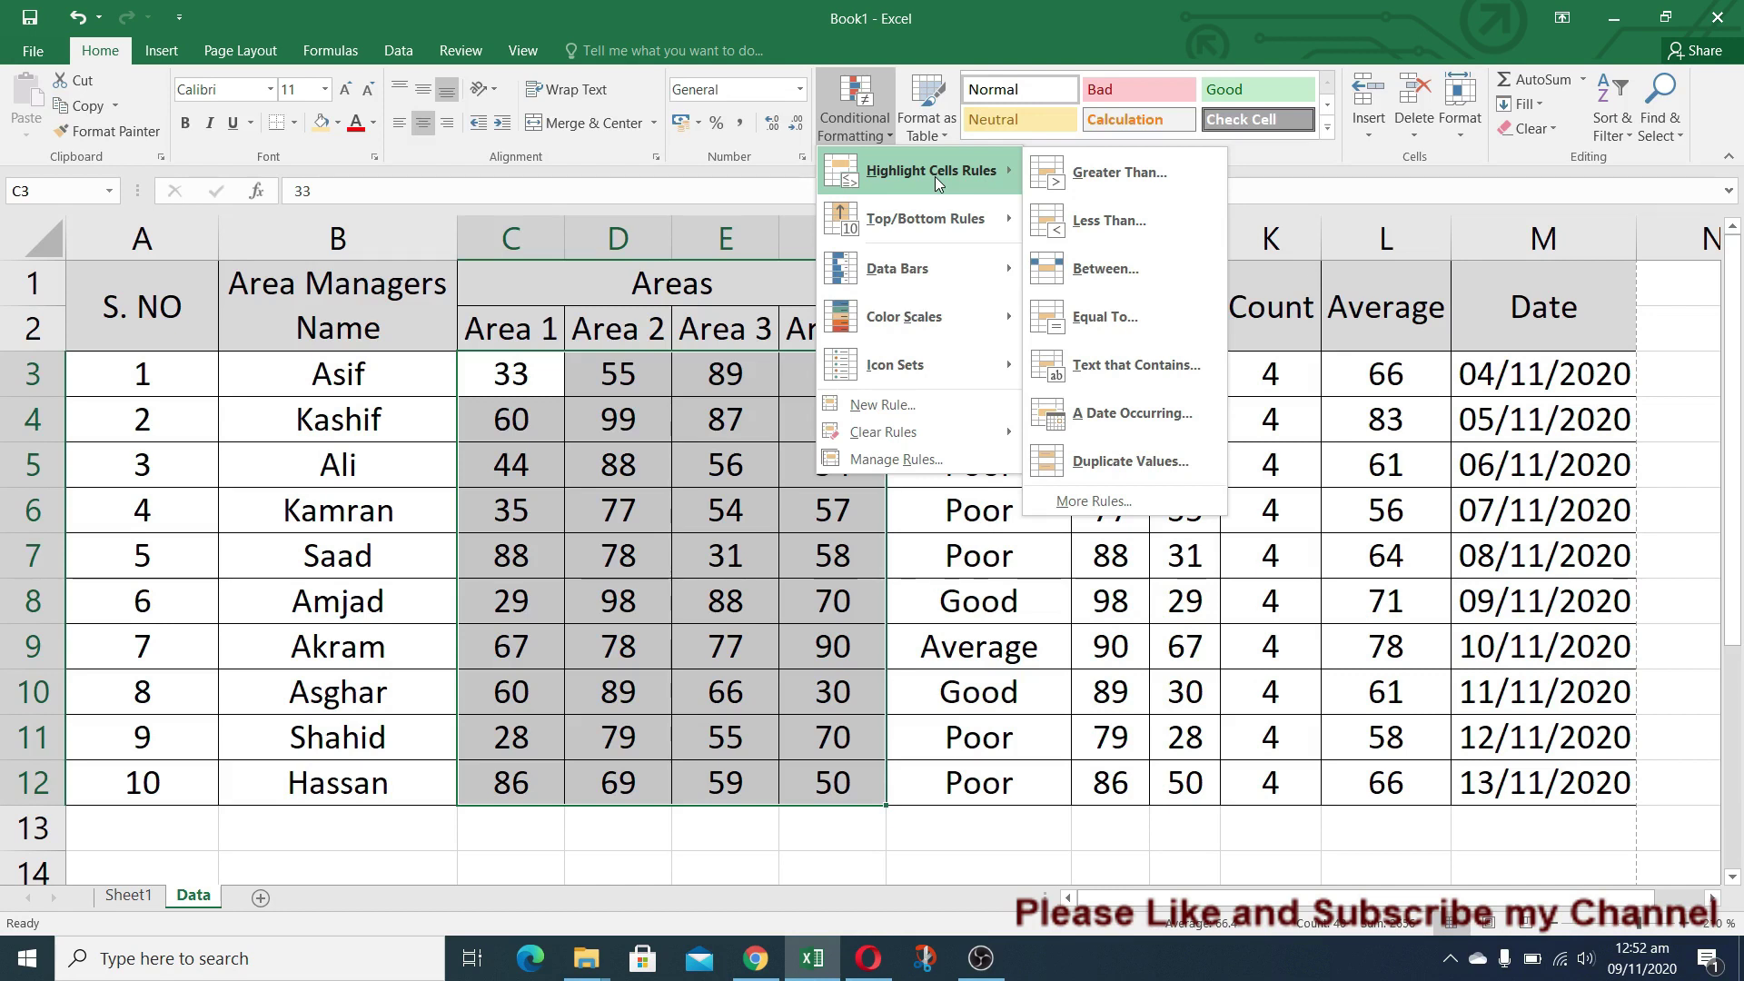
left_click(1121, 174)
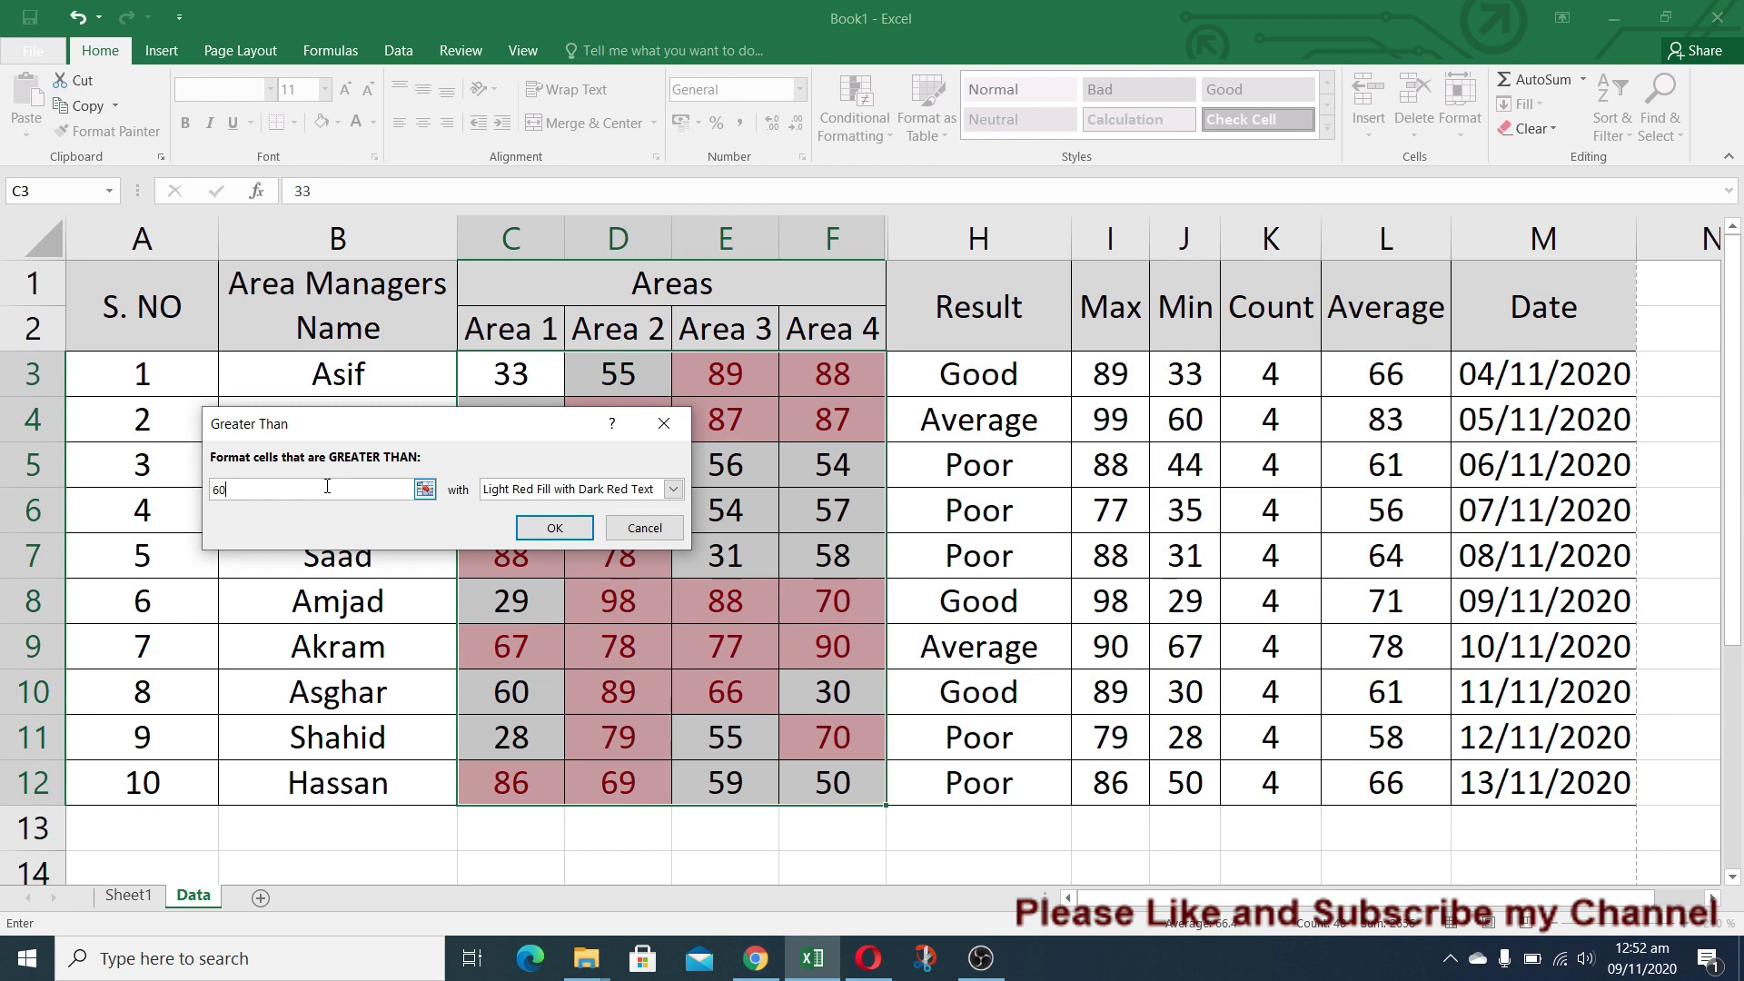
left_click(672, 491)
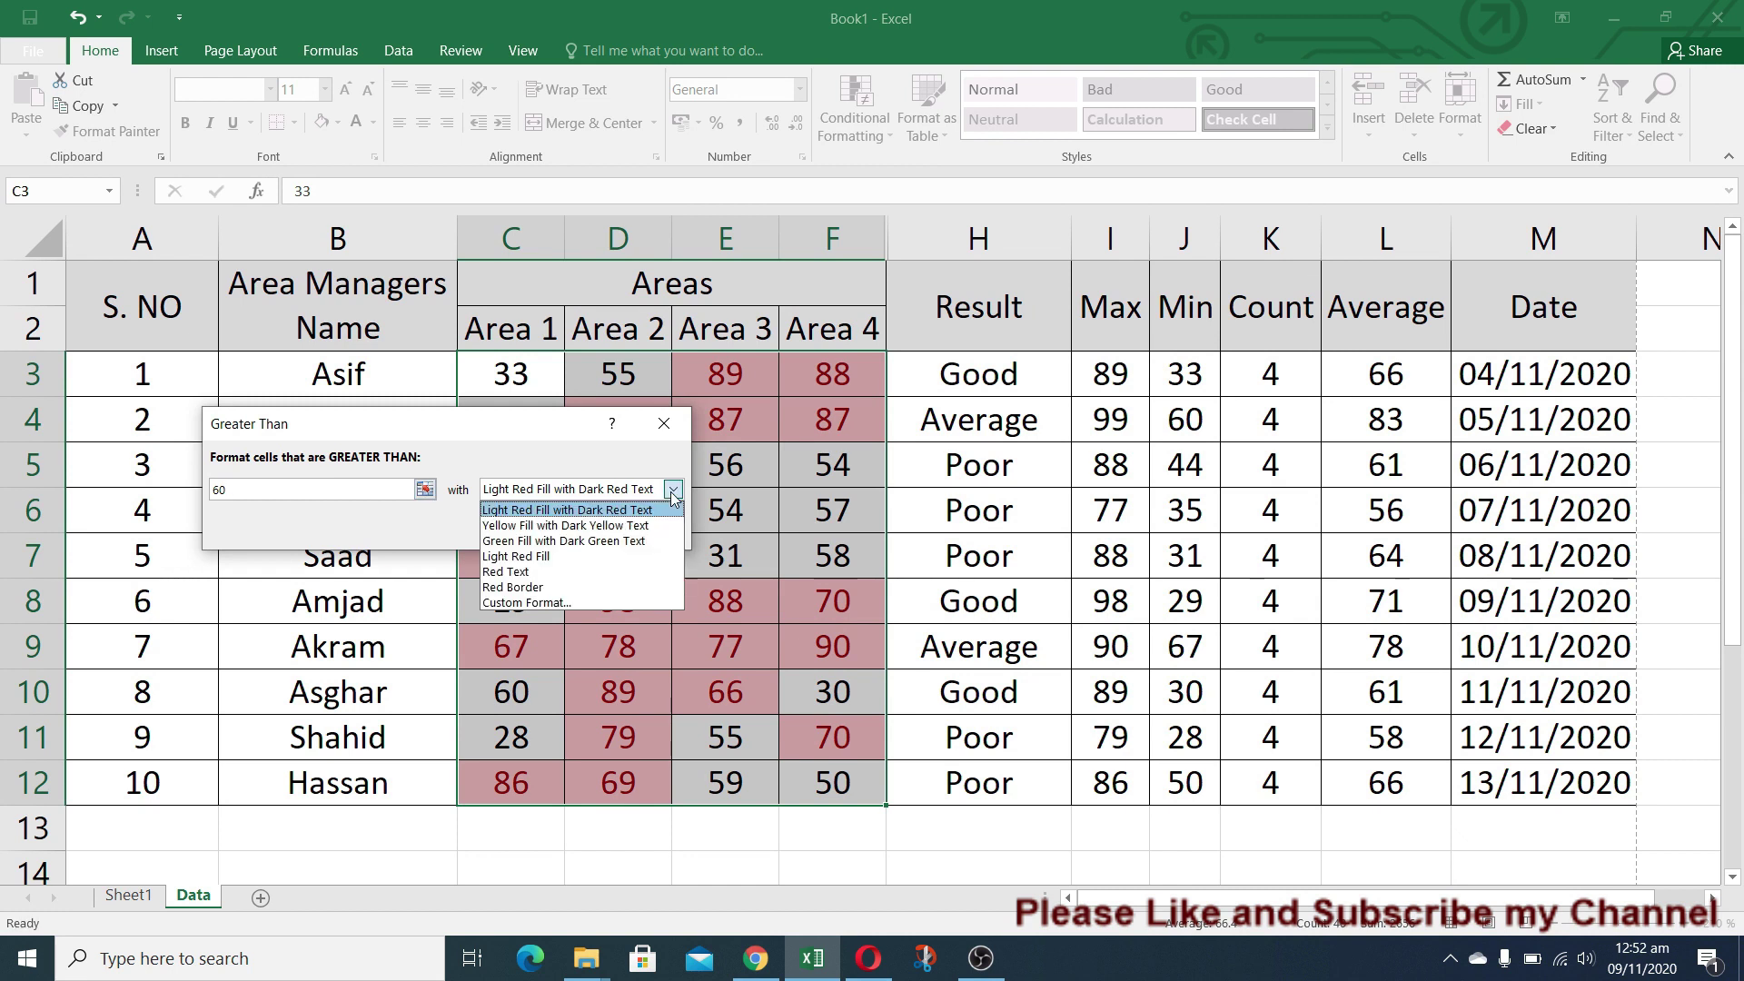
left_click(650, 543)
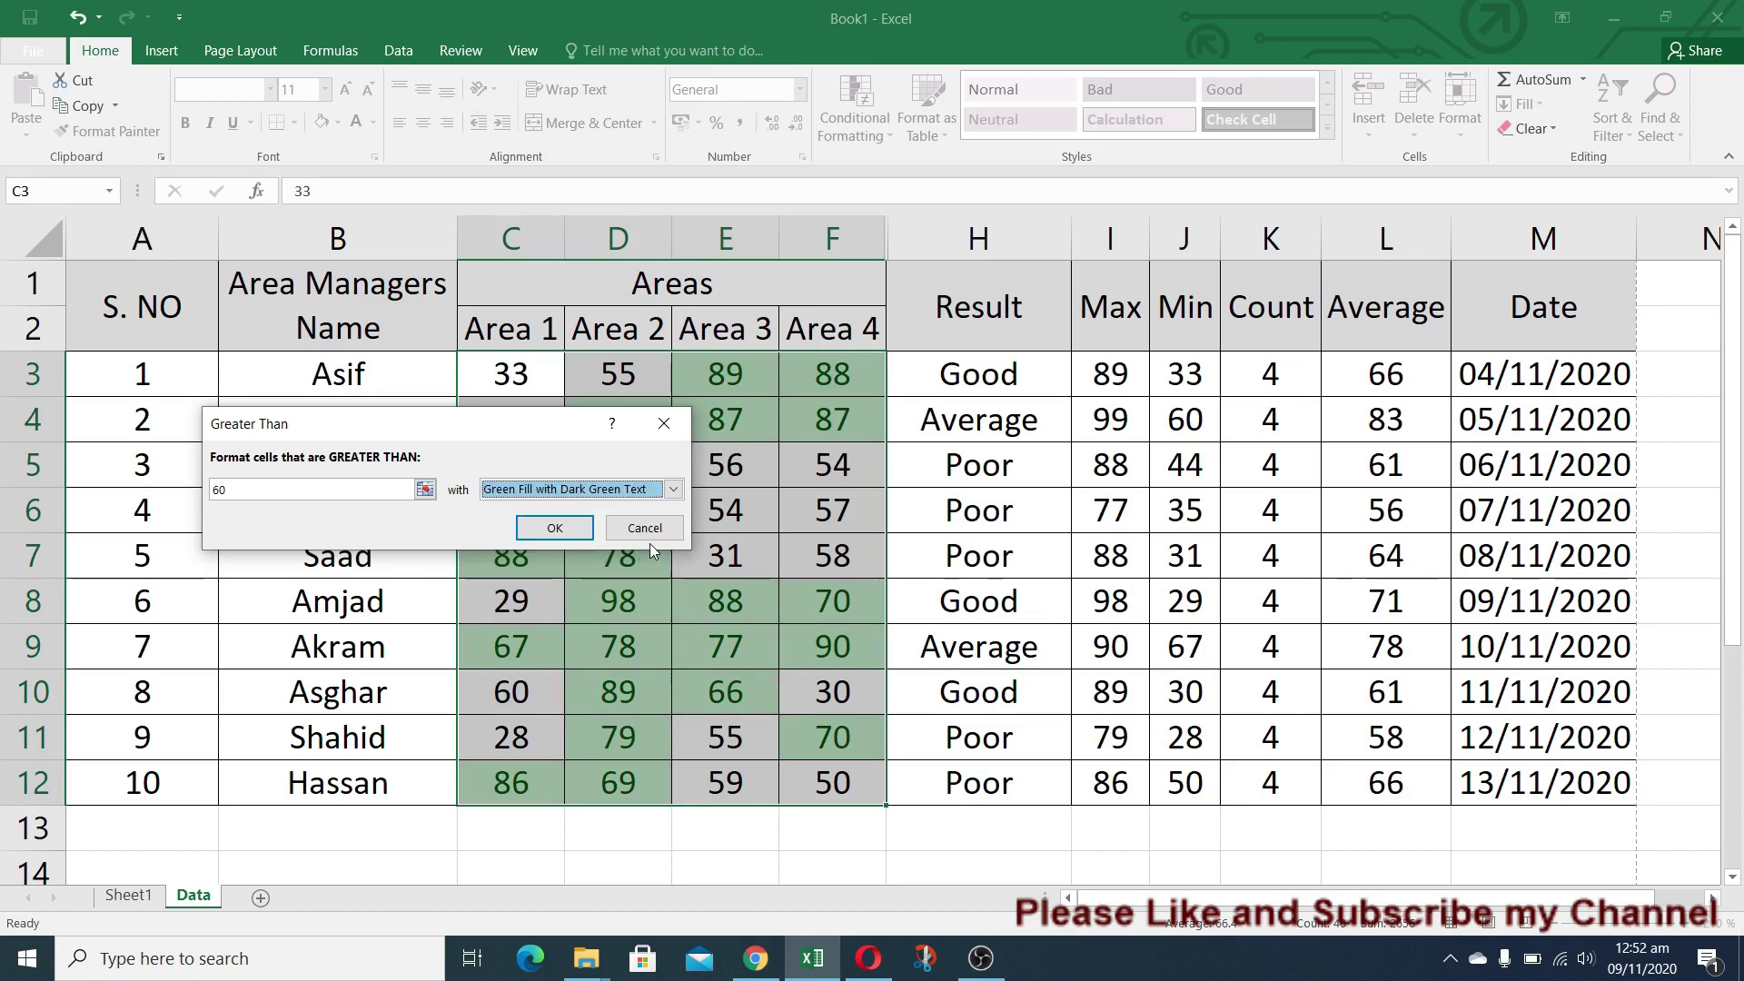
left_click(554, 529)
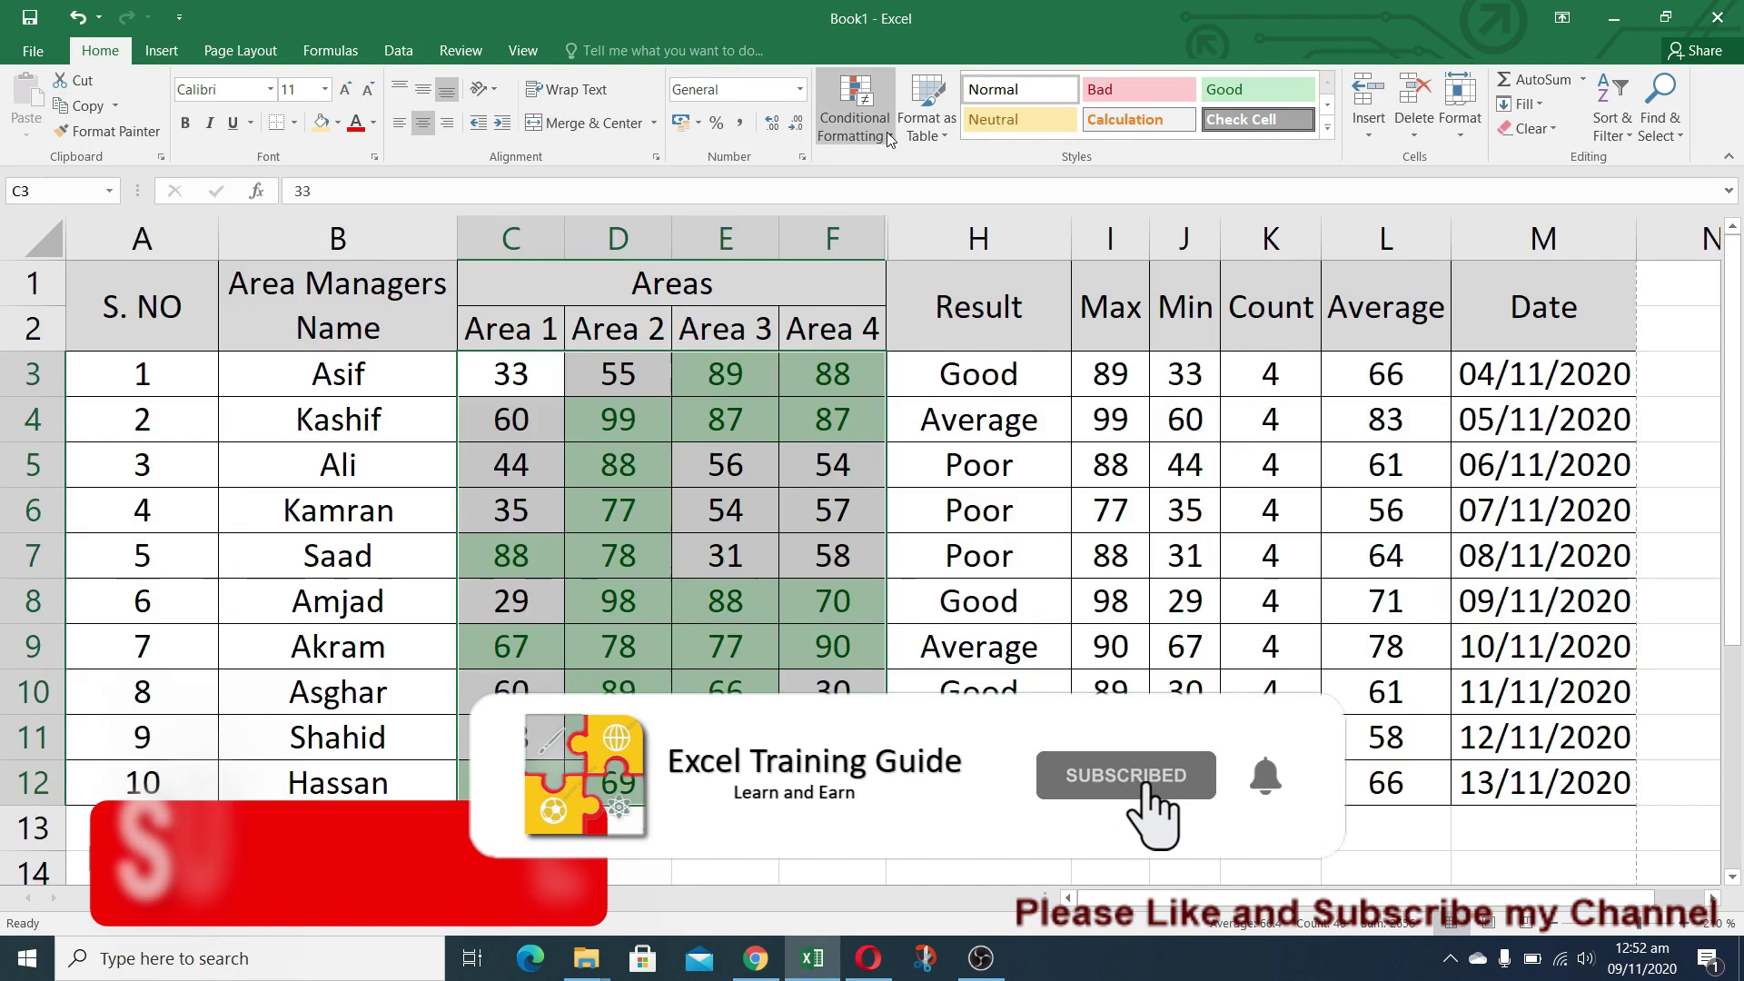
Step: Highlight the area scores in C3:F12 that are less than 60 using Light Red Fill with Dark Red Text
left_click(889, 135)
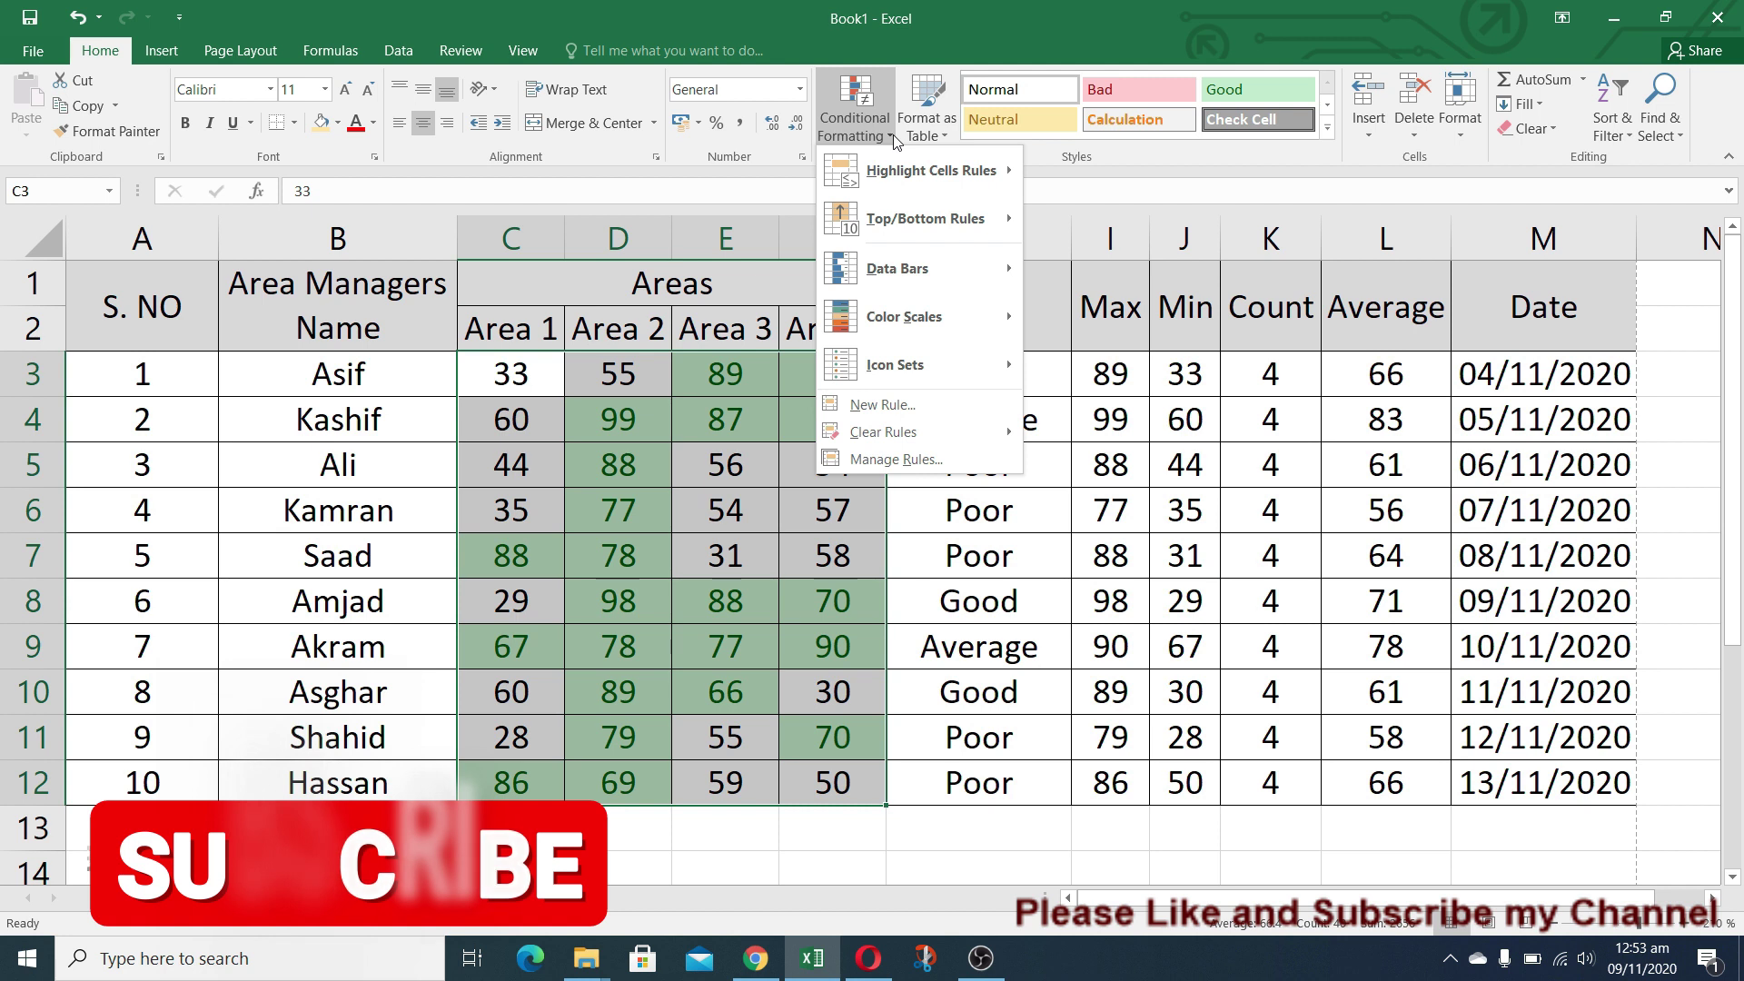
mouse_move(934, 178)
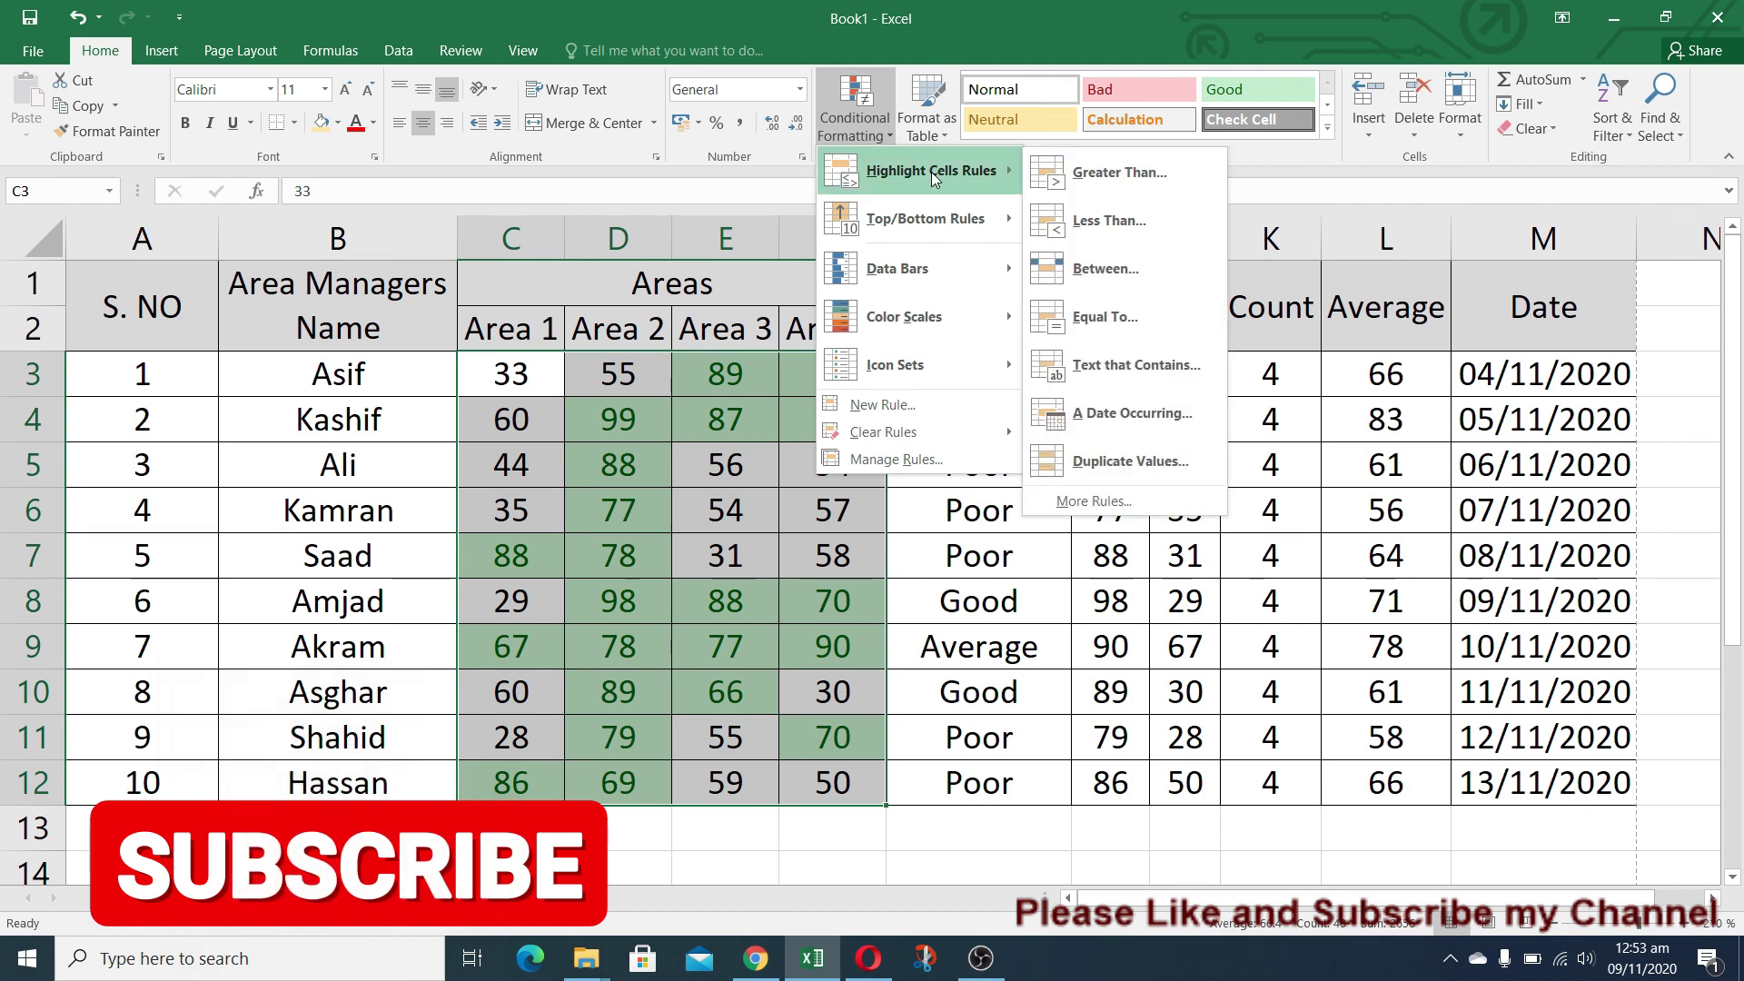
left_click(1122, 215)
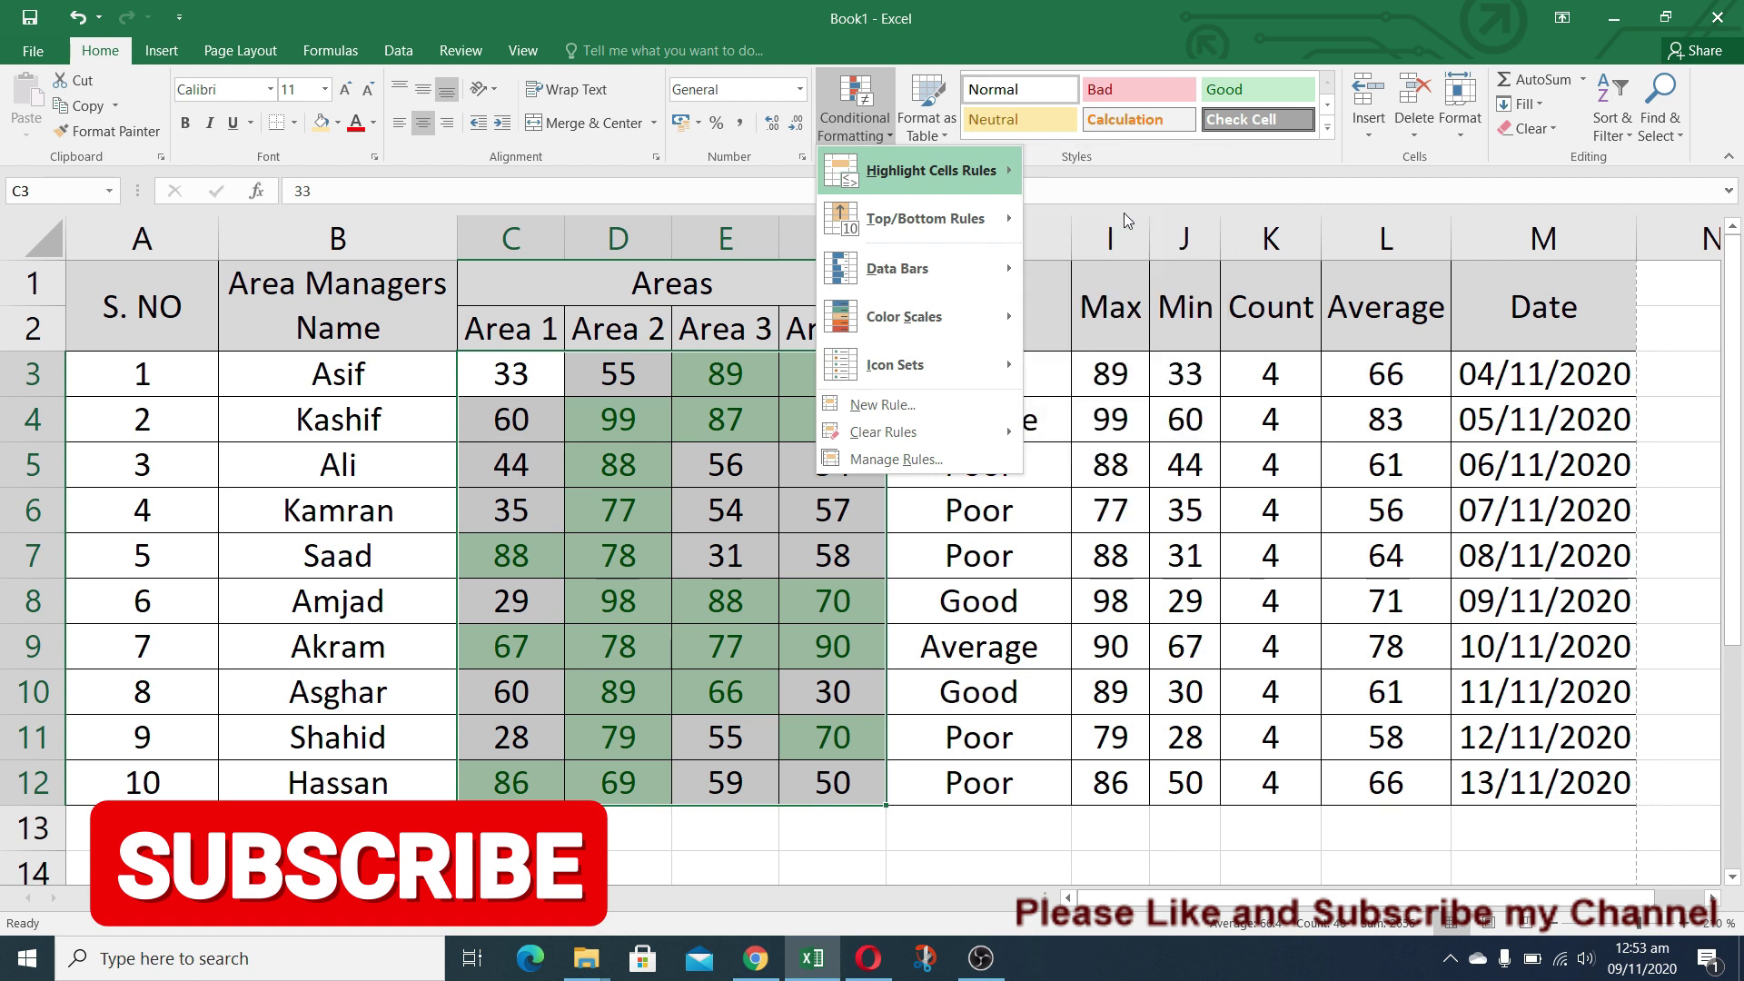
type("60")
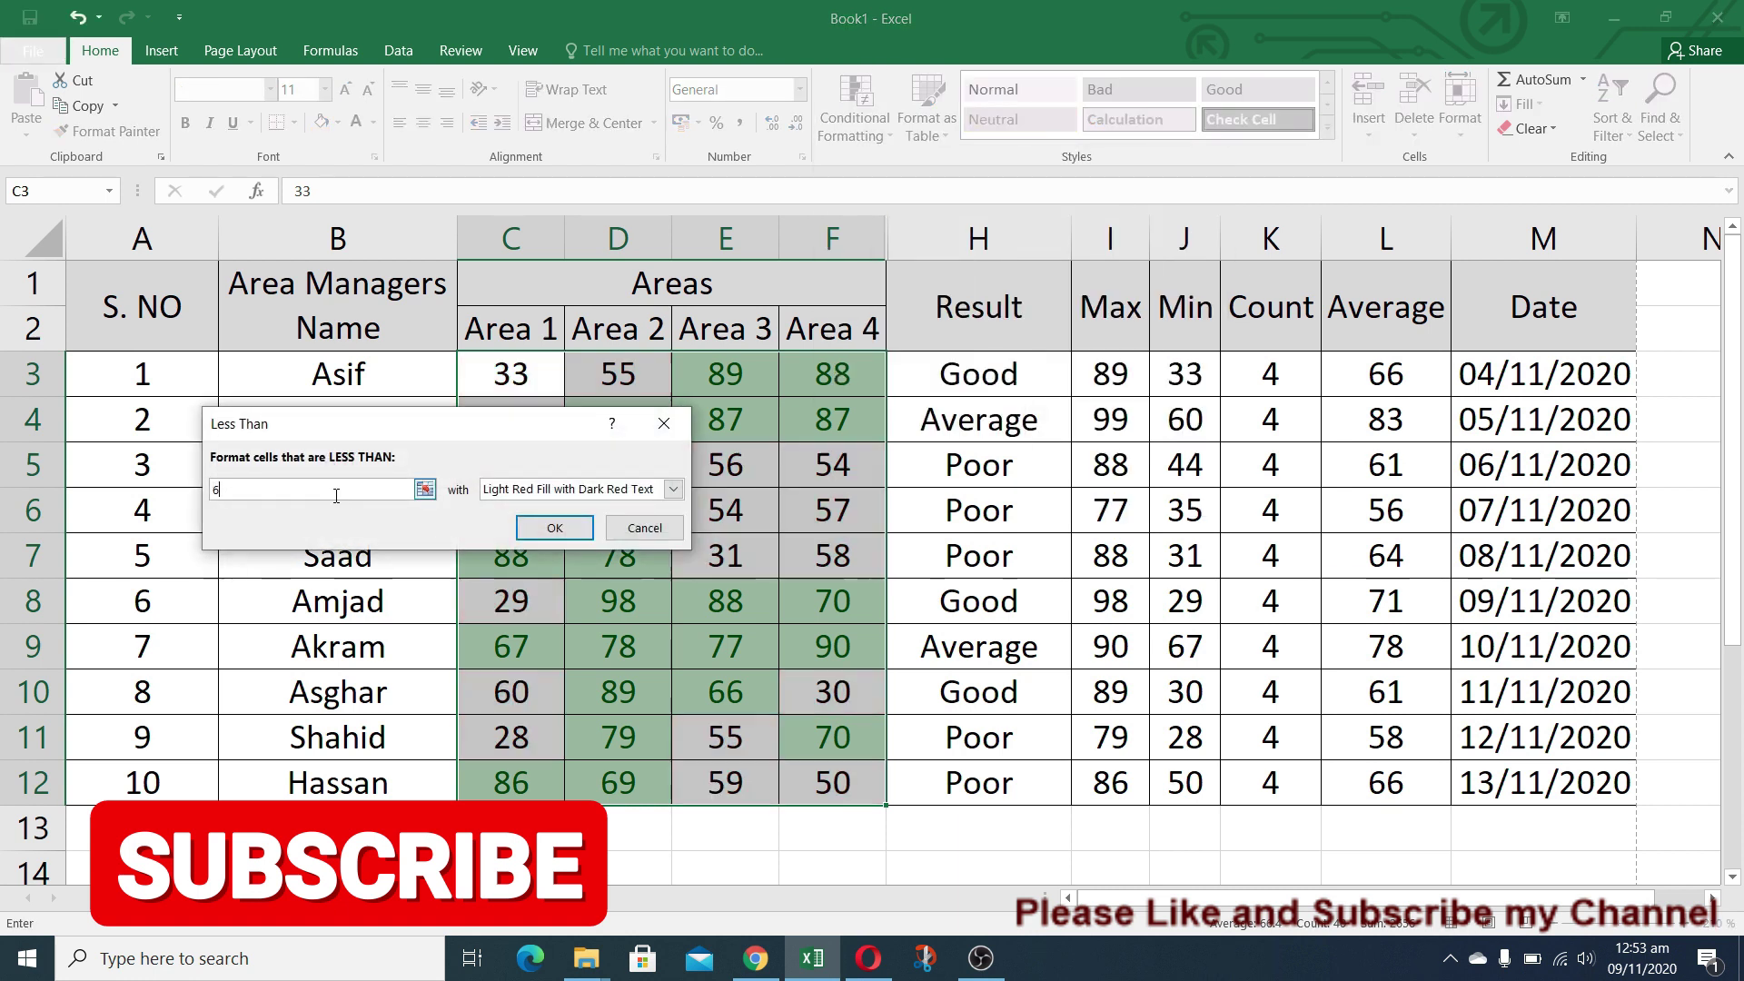
left_click(674, 492)
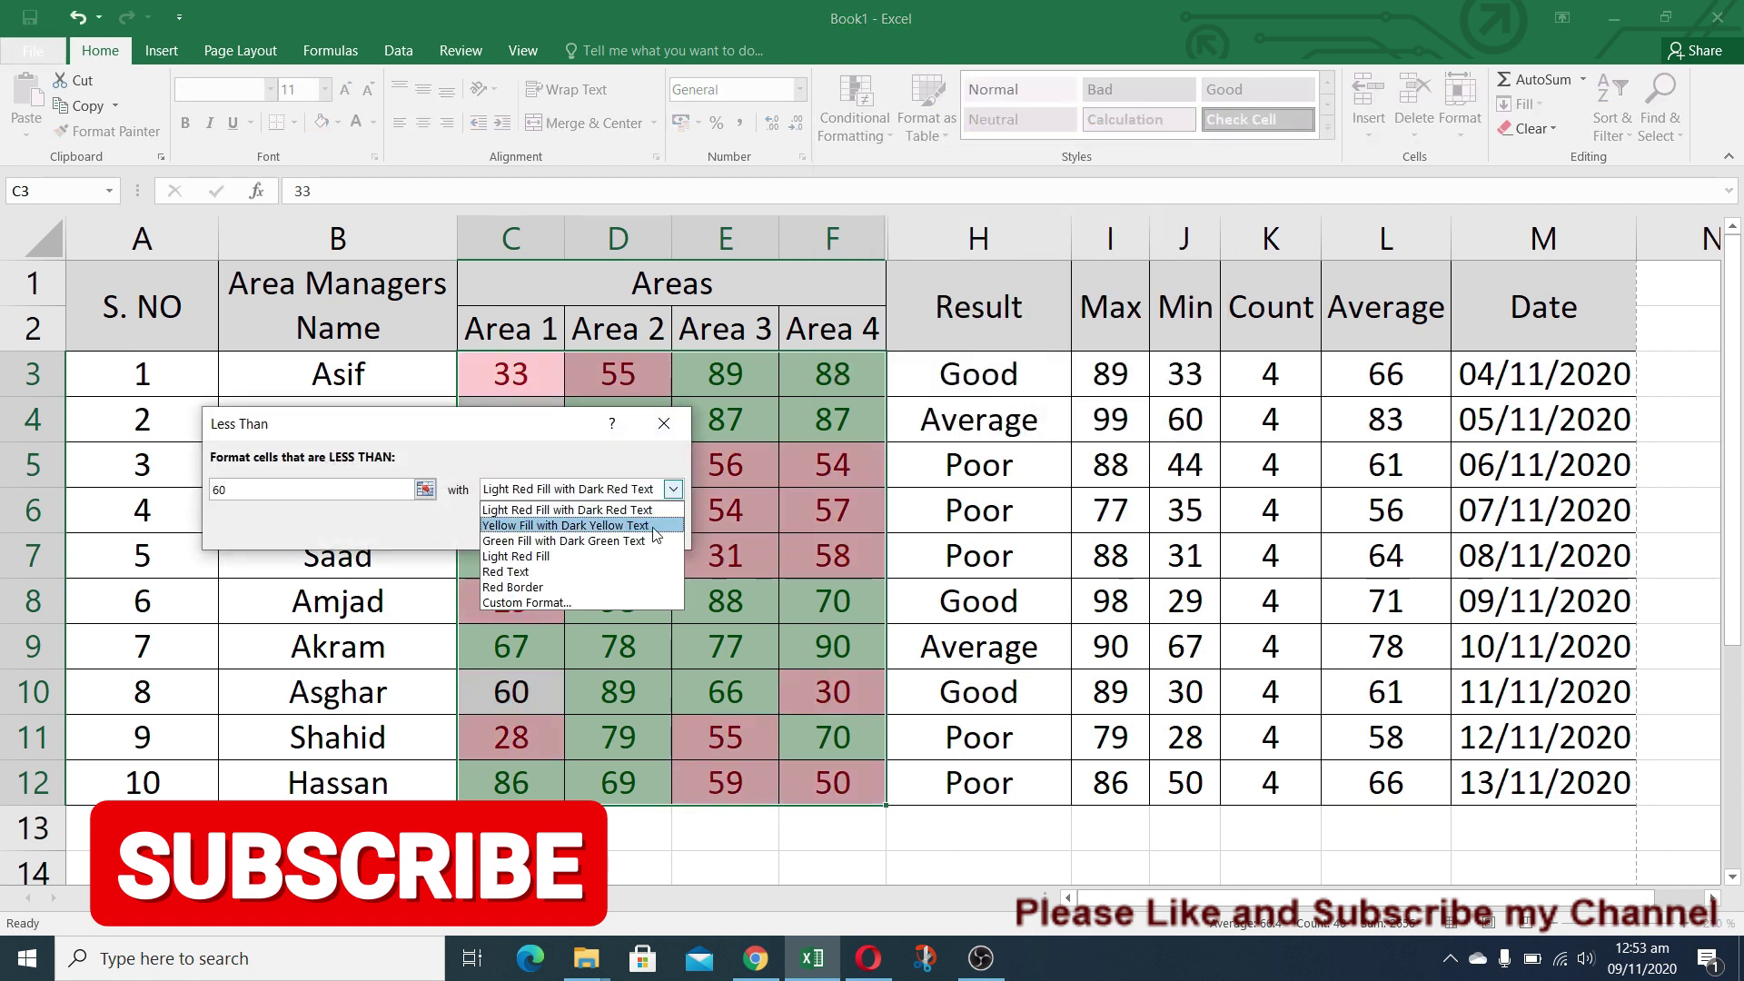
left_click(571, 505)
left_click(554, 529)
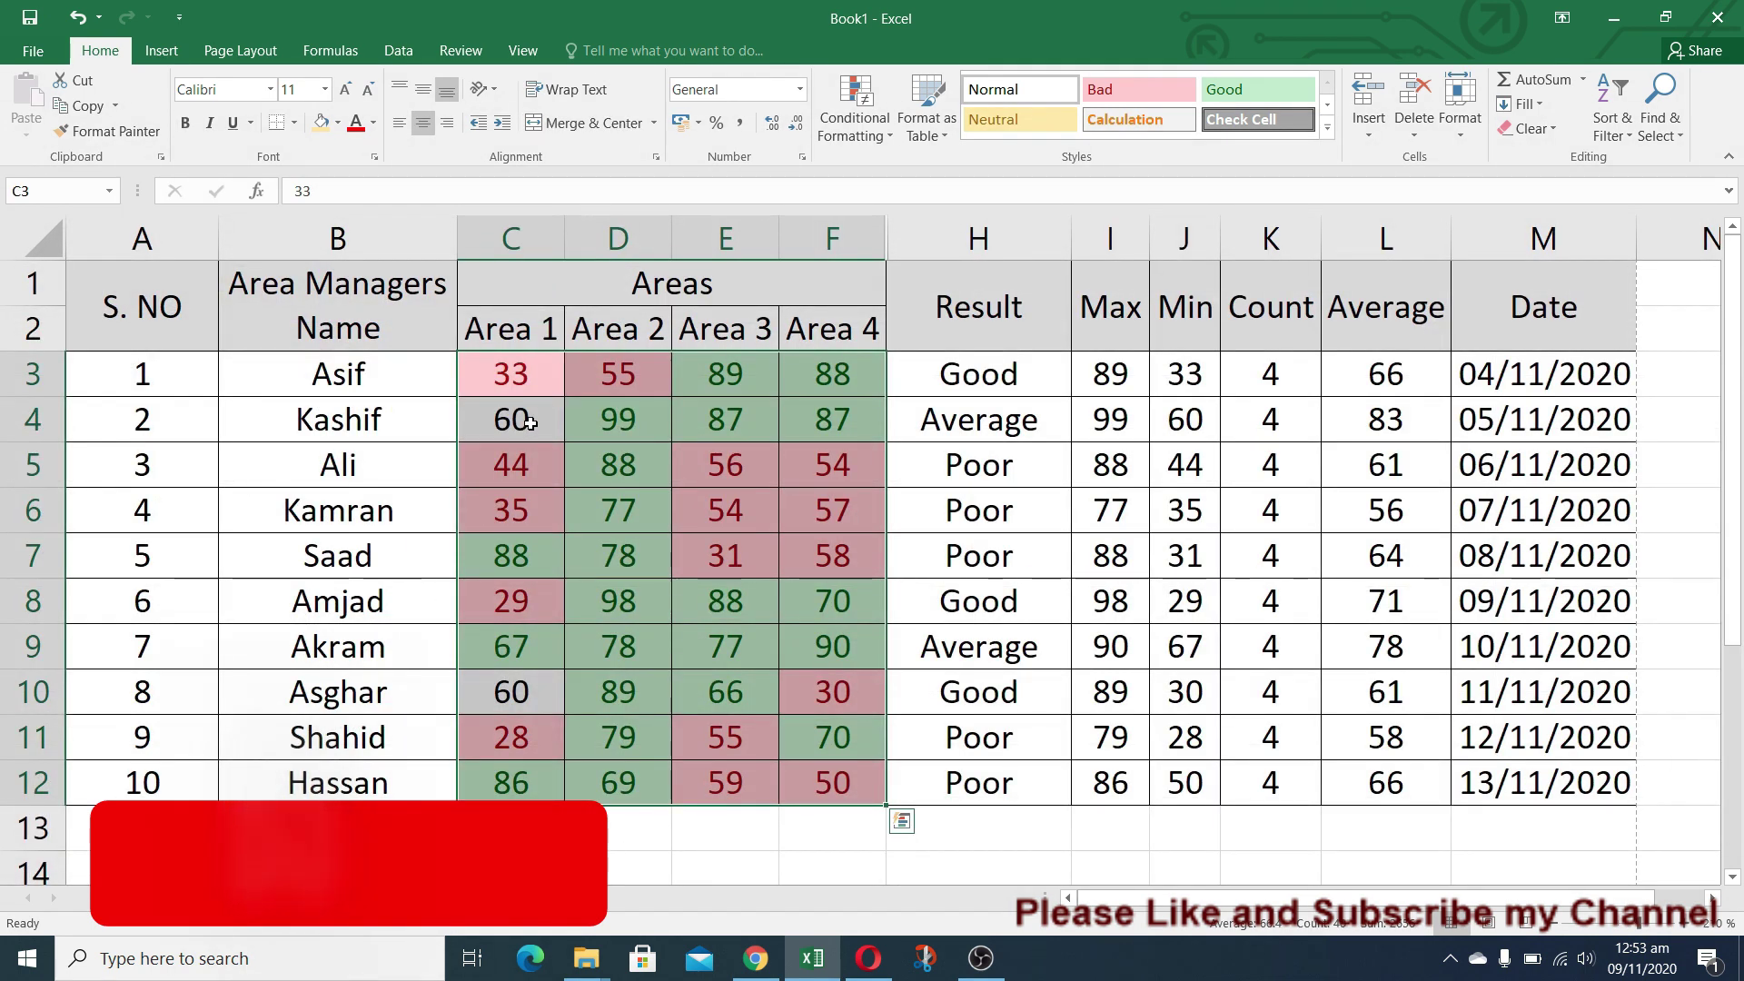
left_click(526, 433)
left_click(535, 701)
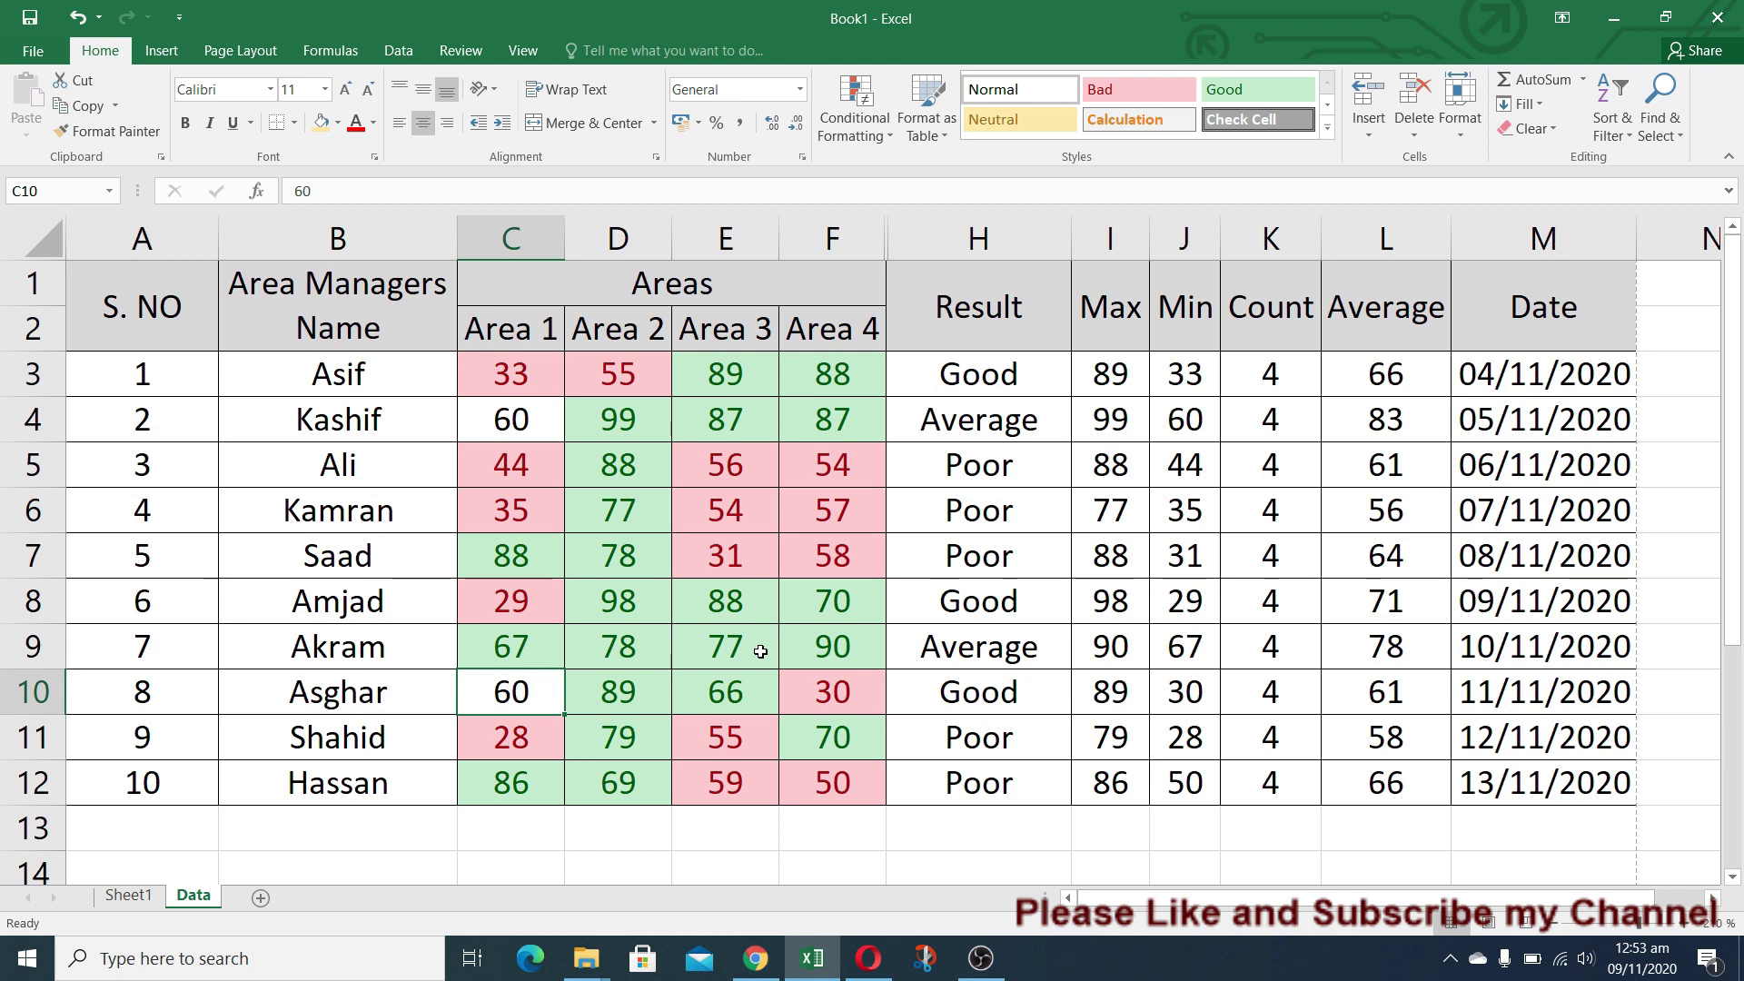
left_click(156, 891)
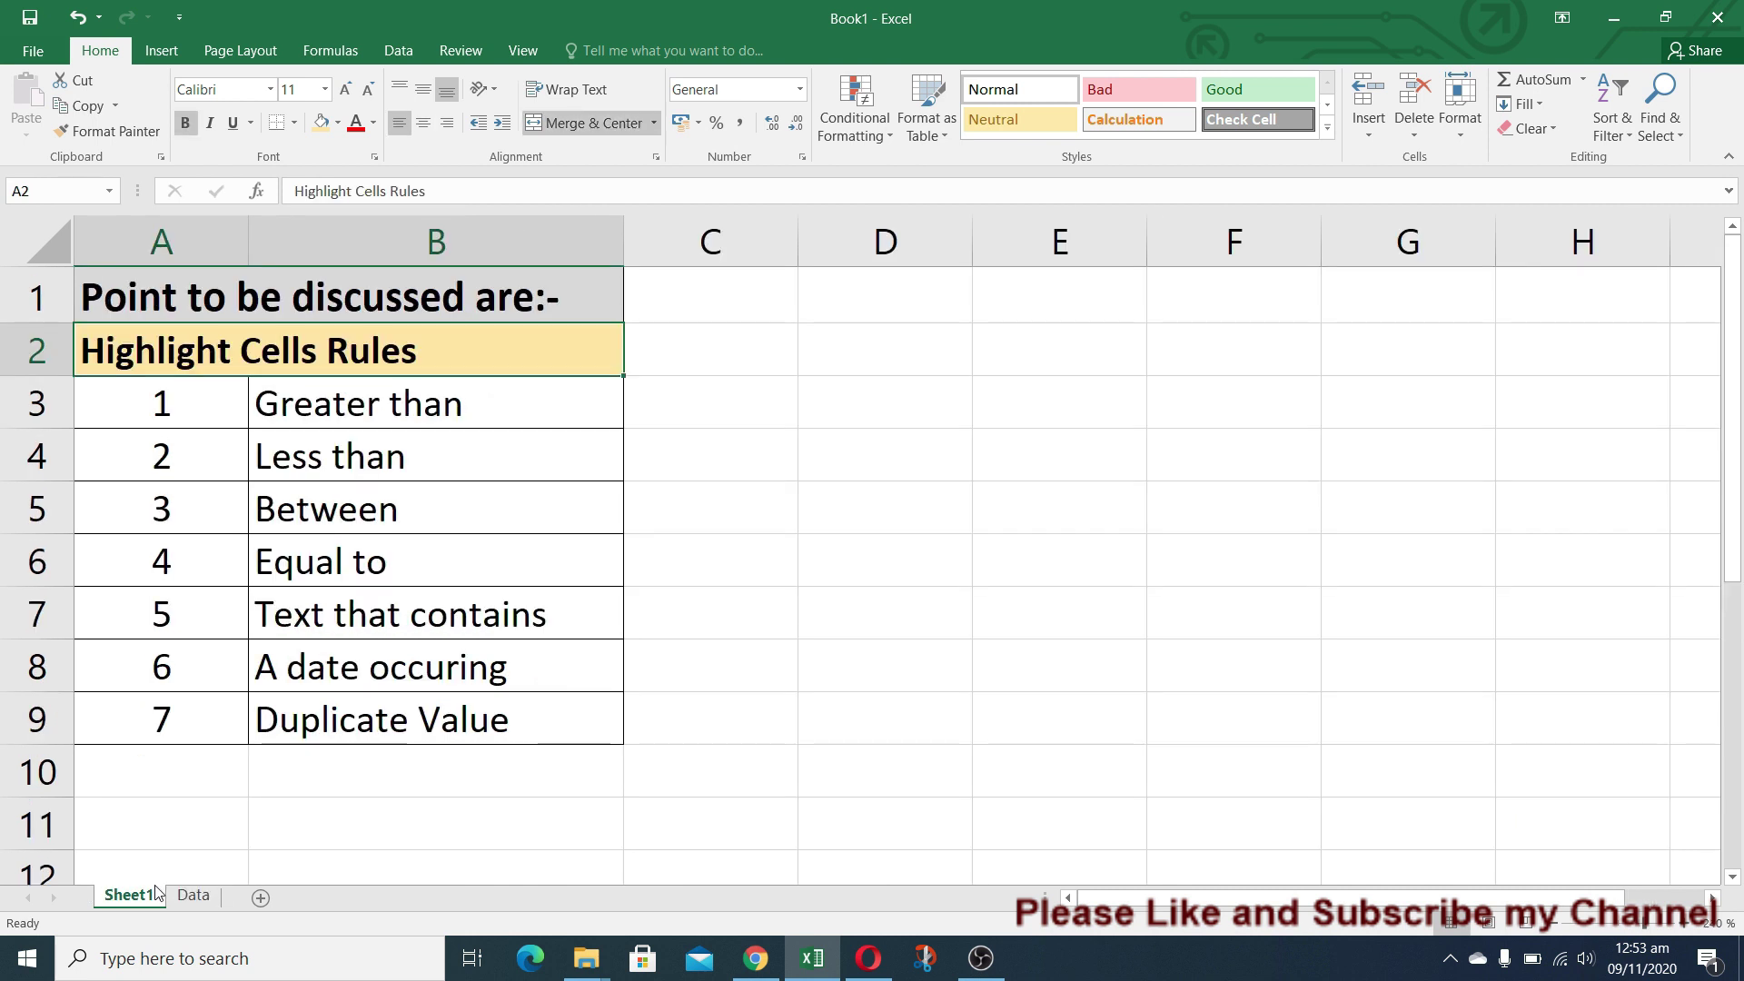
left_click(197, 896)
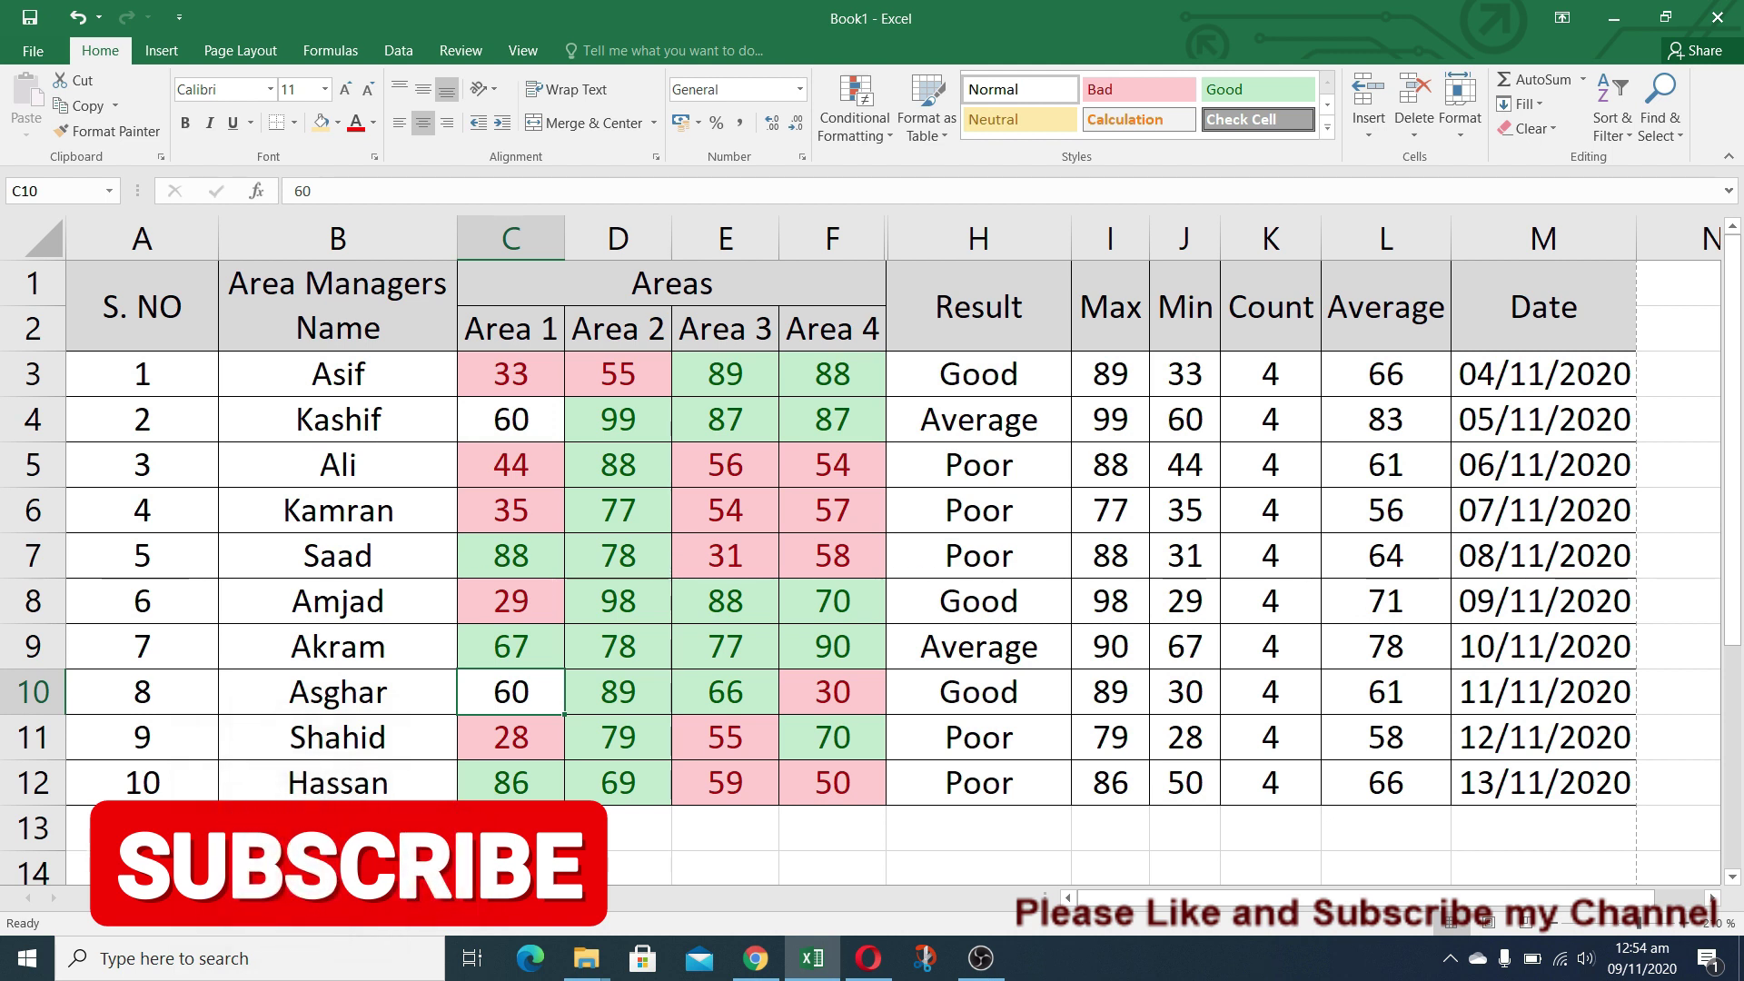
key("ctrl+Page_Up")
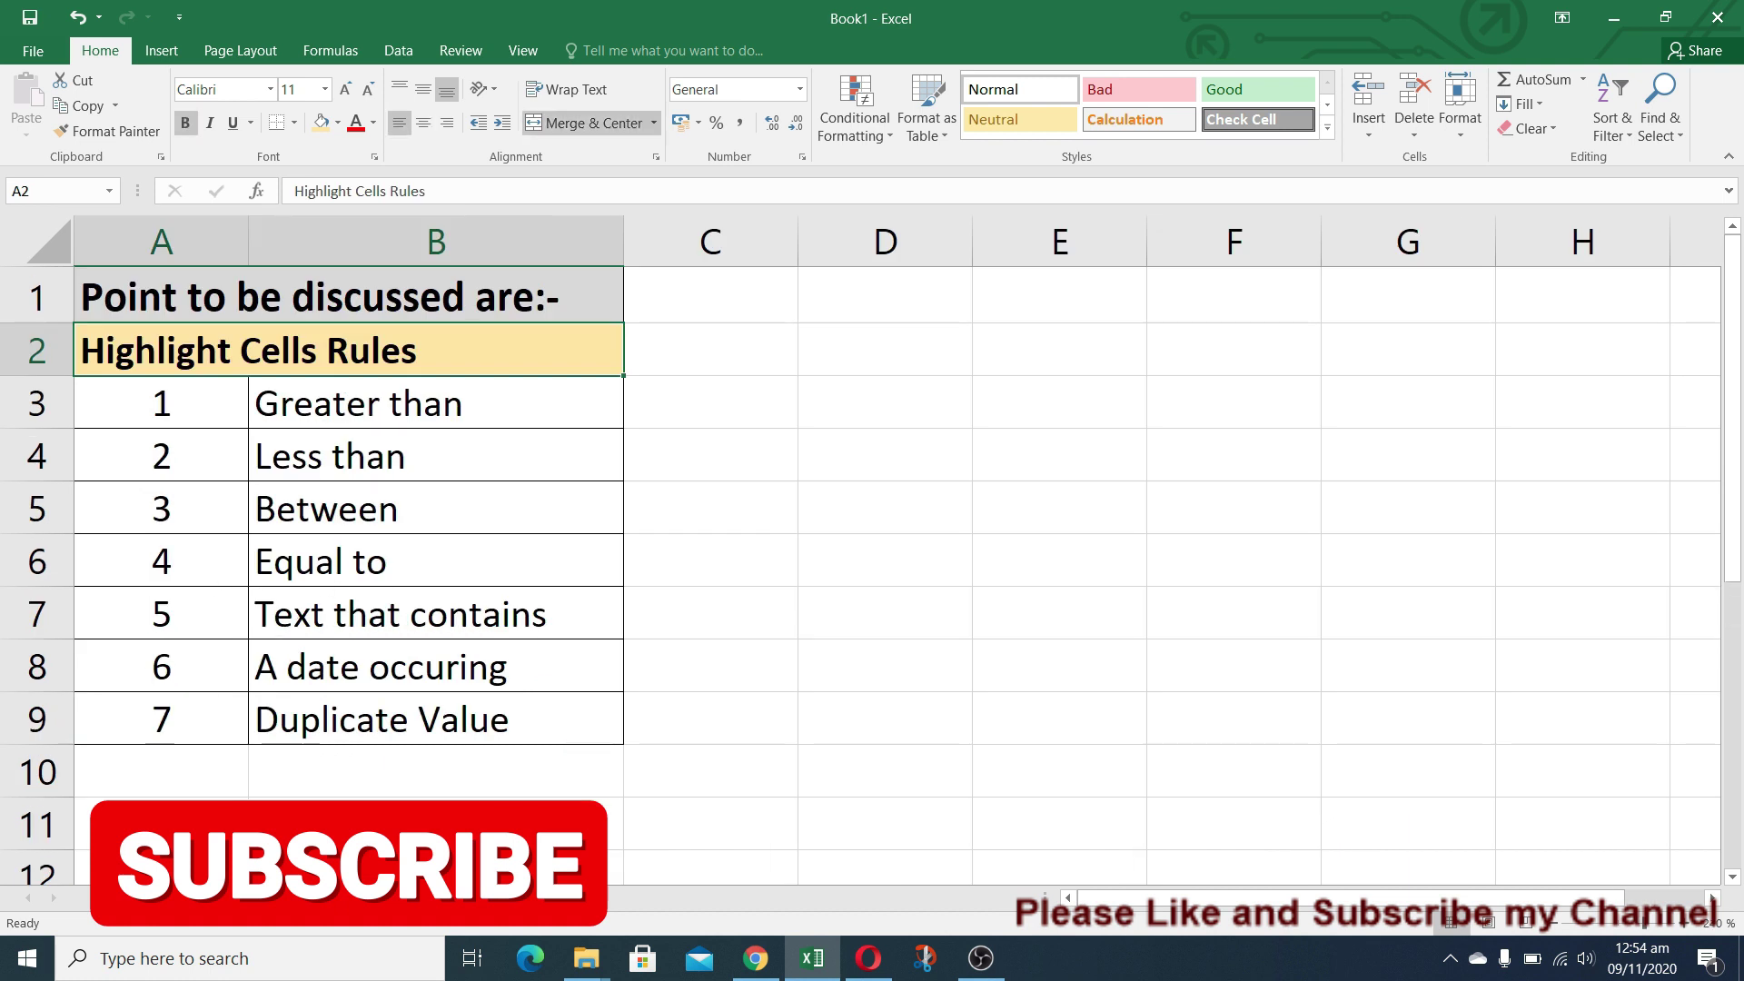
key("ctrl+Page_Down")
Step: Highlight the area scores in C3:F12 that are equal to 60 using Yellow Fill with Dark Yellow Text
left_click_drag(516, 374, 870, 783)
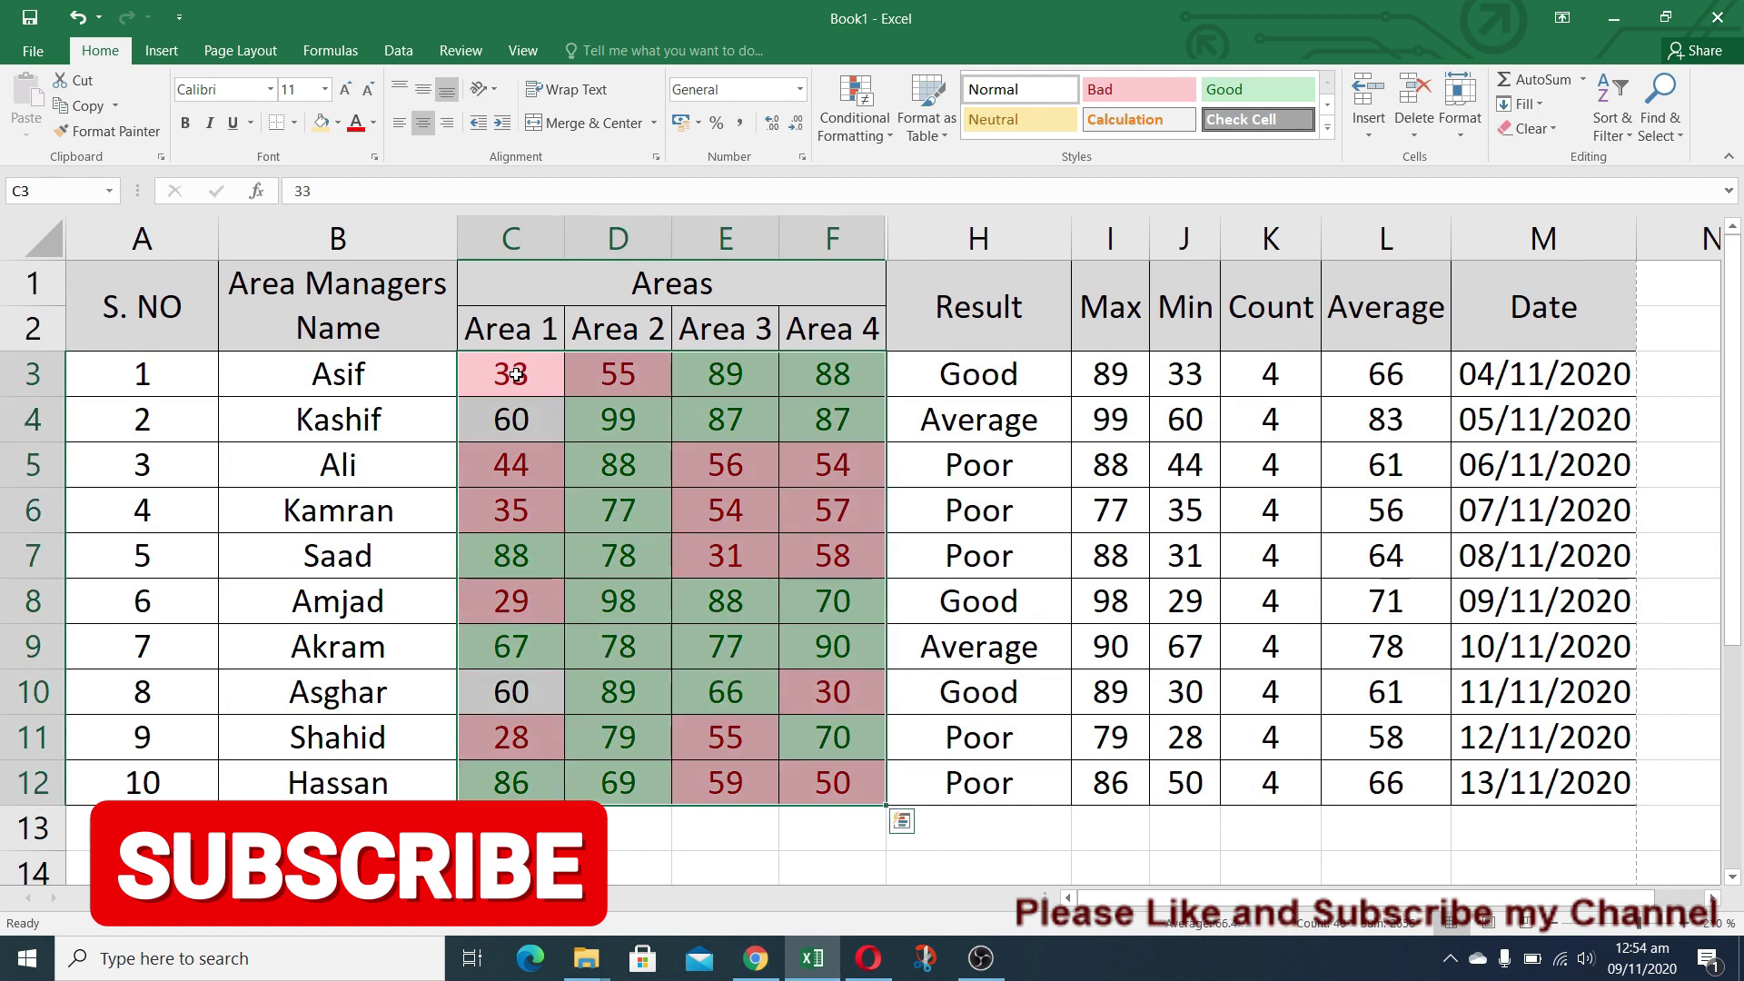
left_click(891, 139)
mouse_move(932, 174)
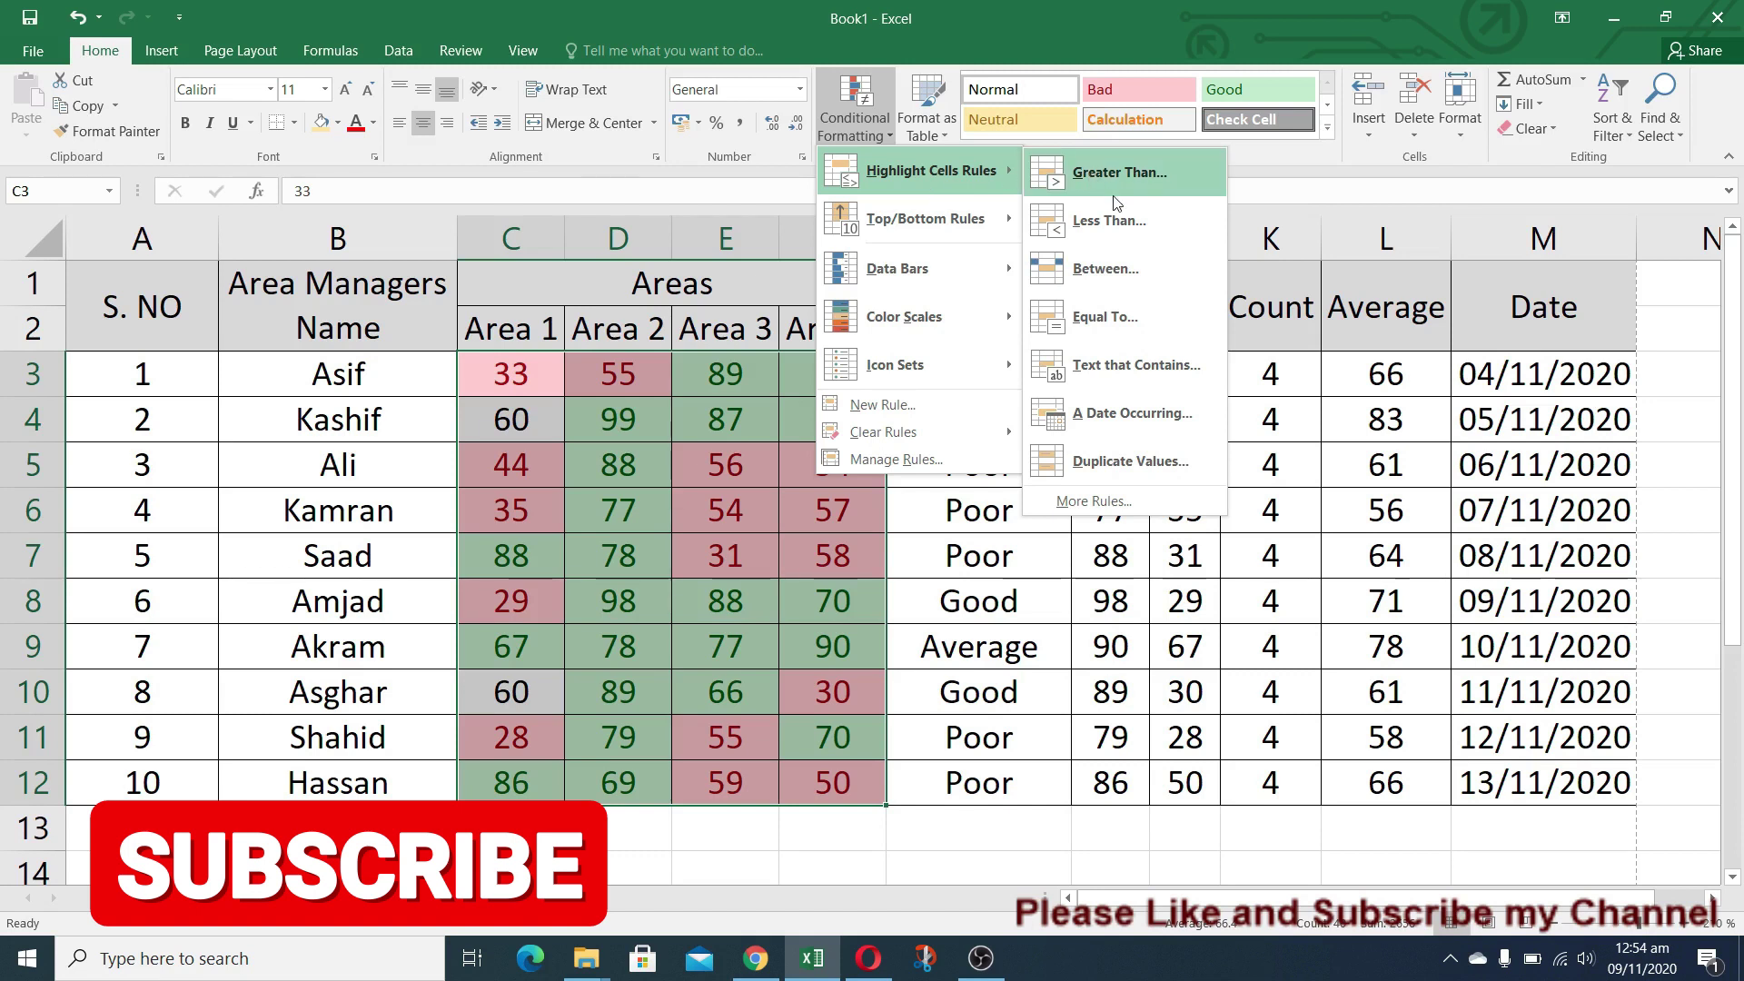
left_click(1131, 320)
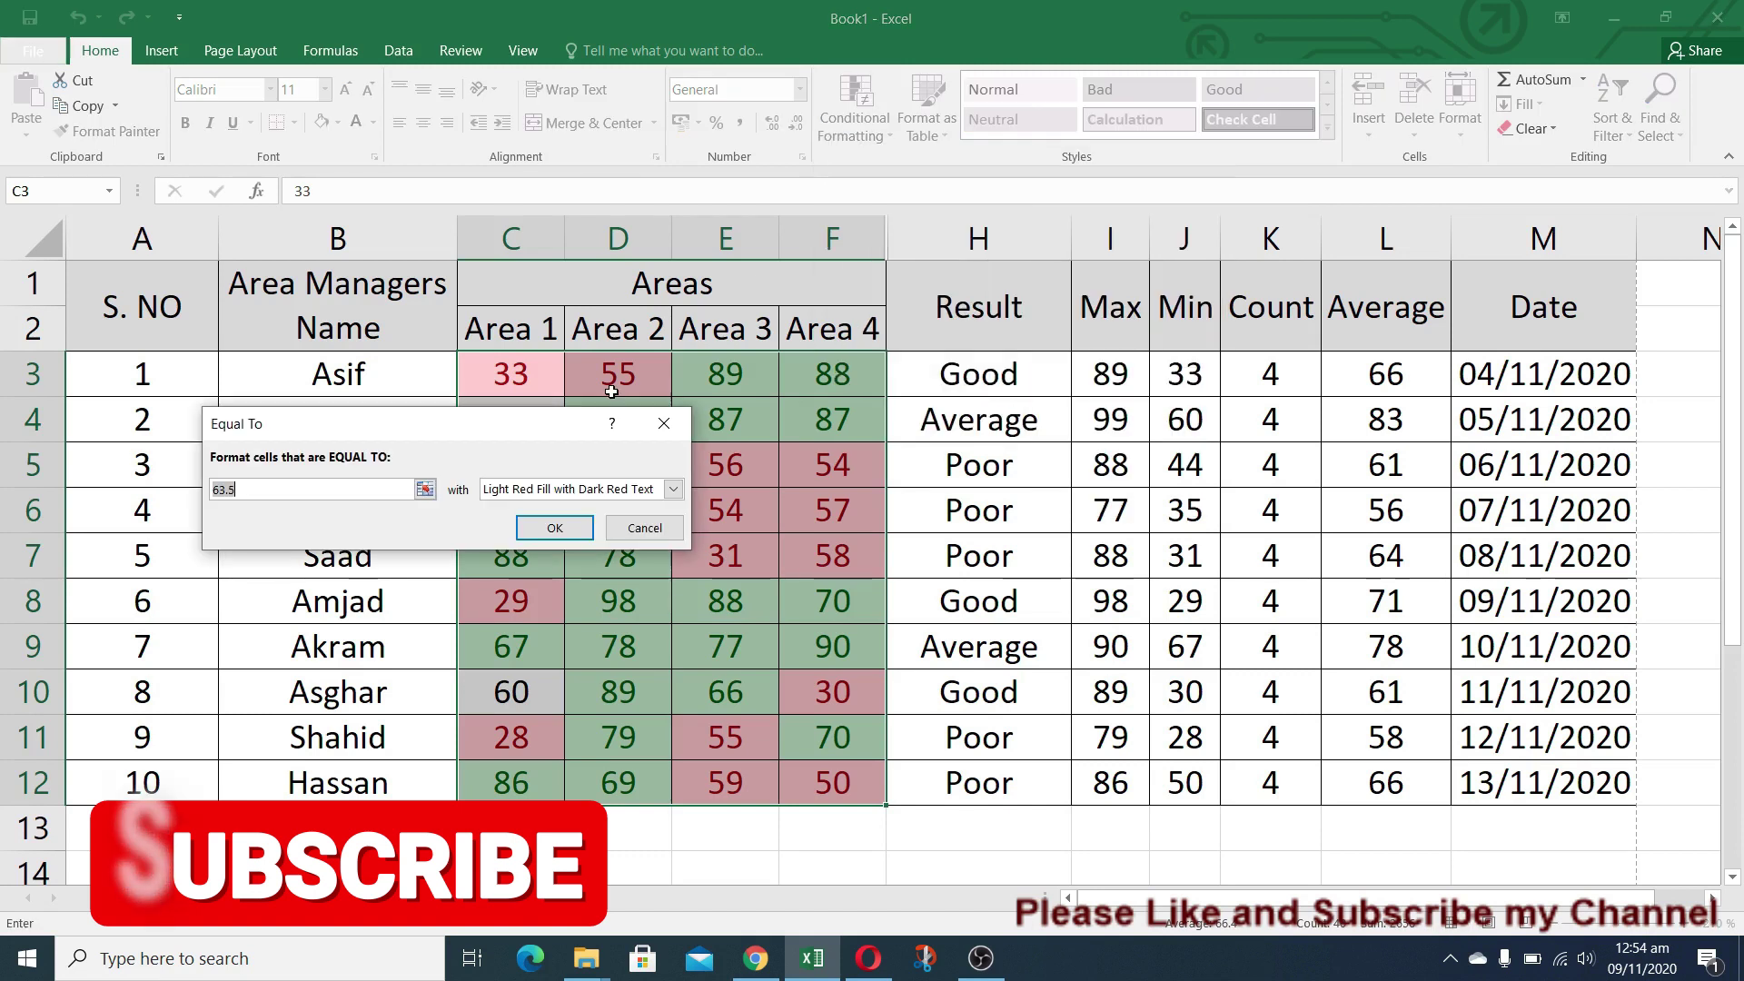
type("60")
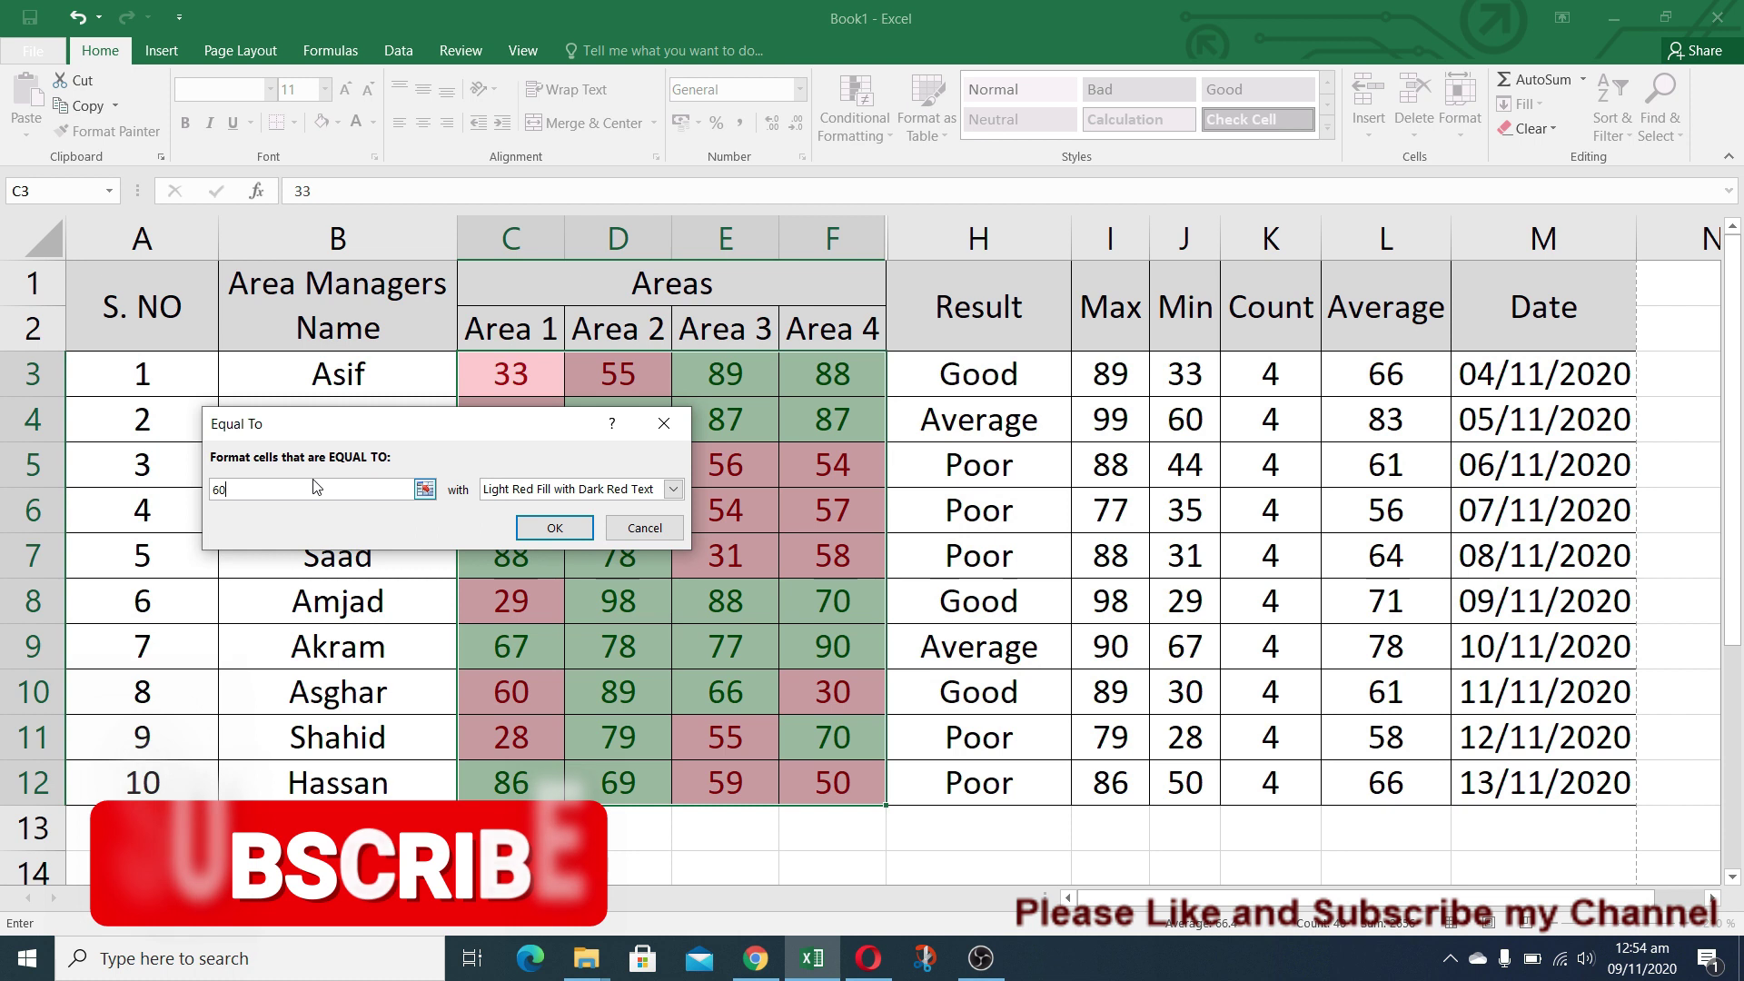
left_click(673, 489)
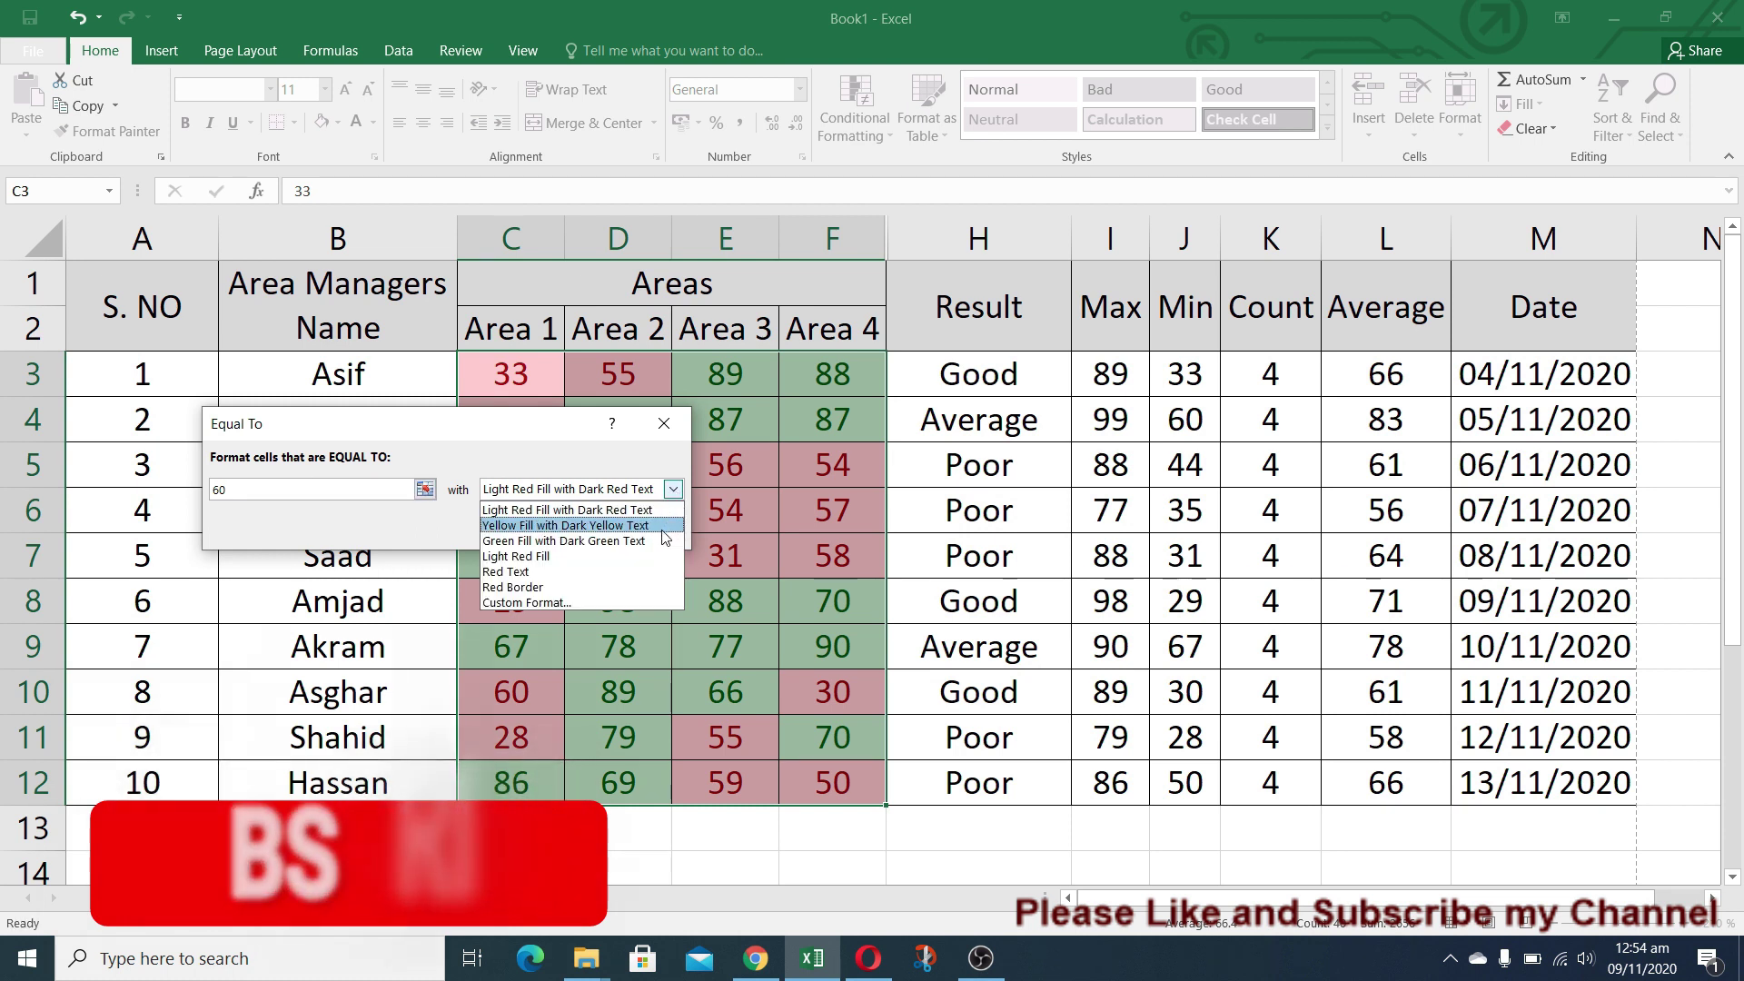
left_click(636, 525)
left_click(543, 538)
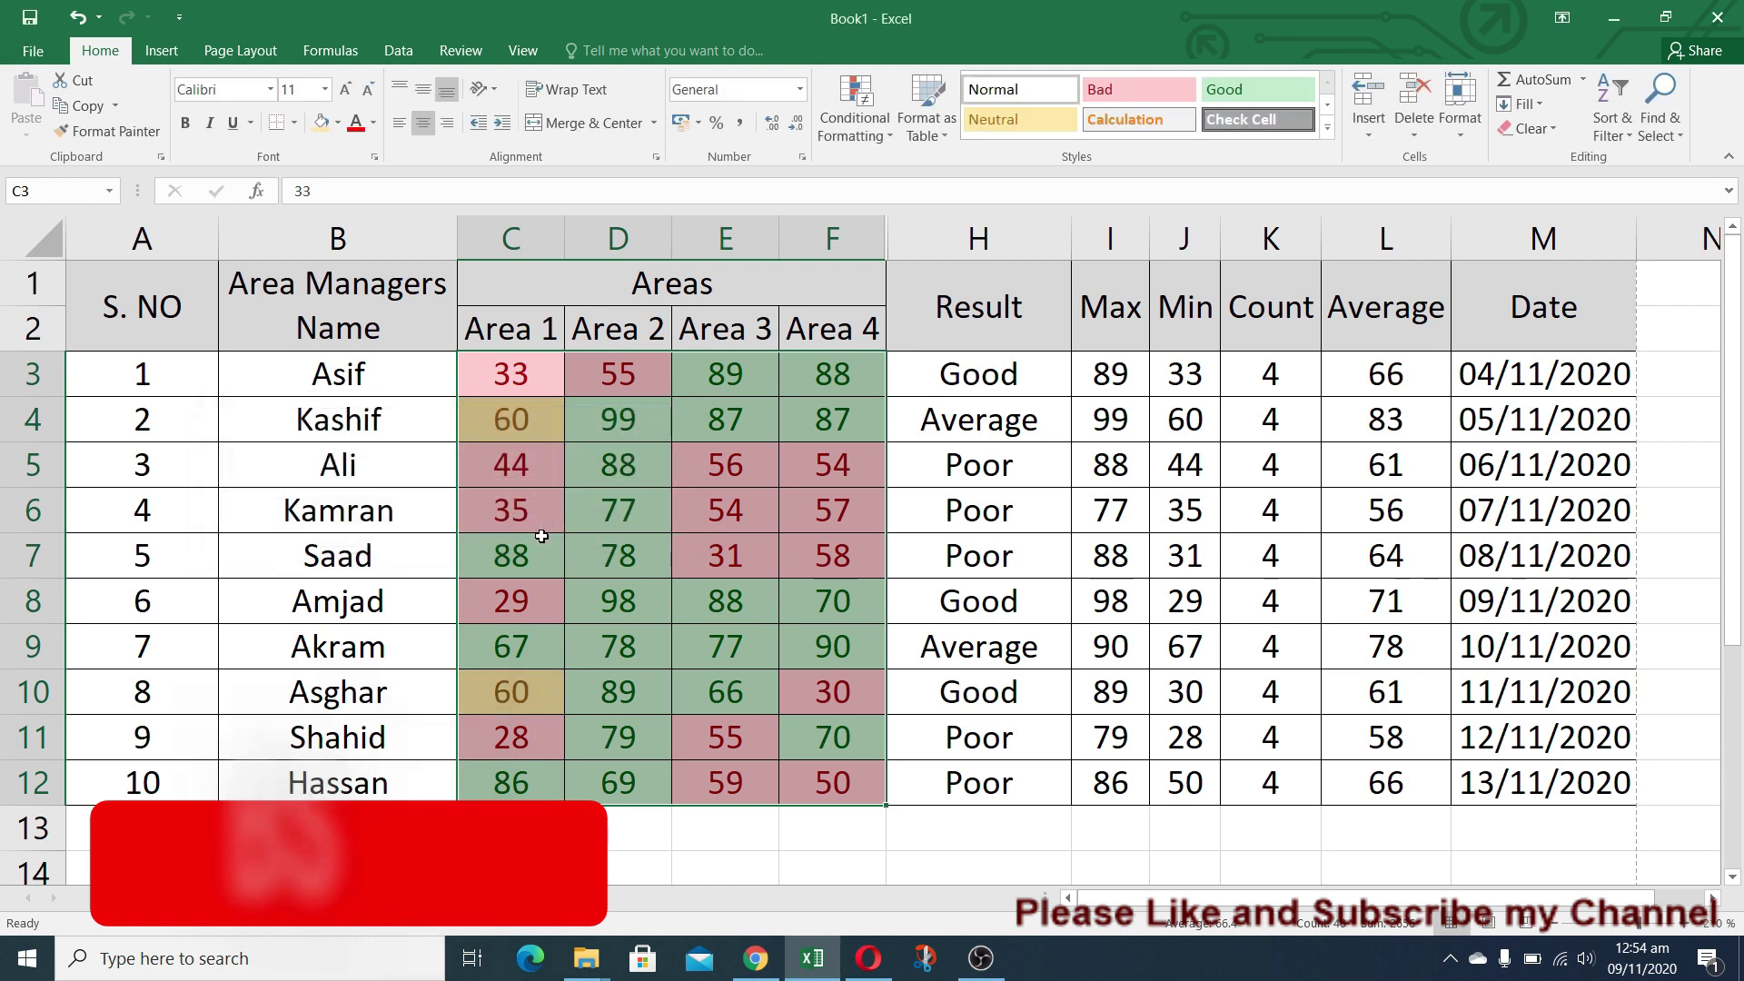
left_click(719, 539)
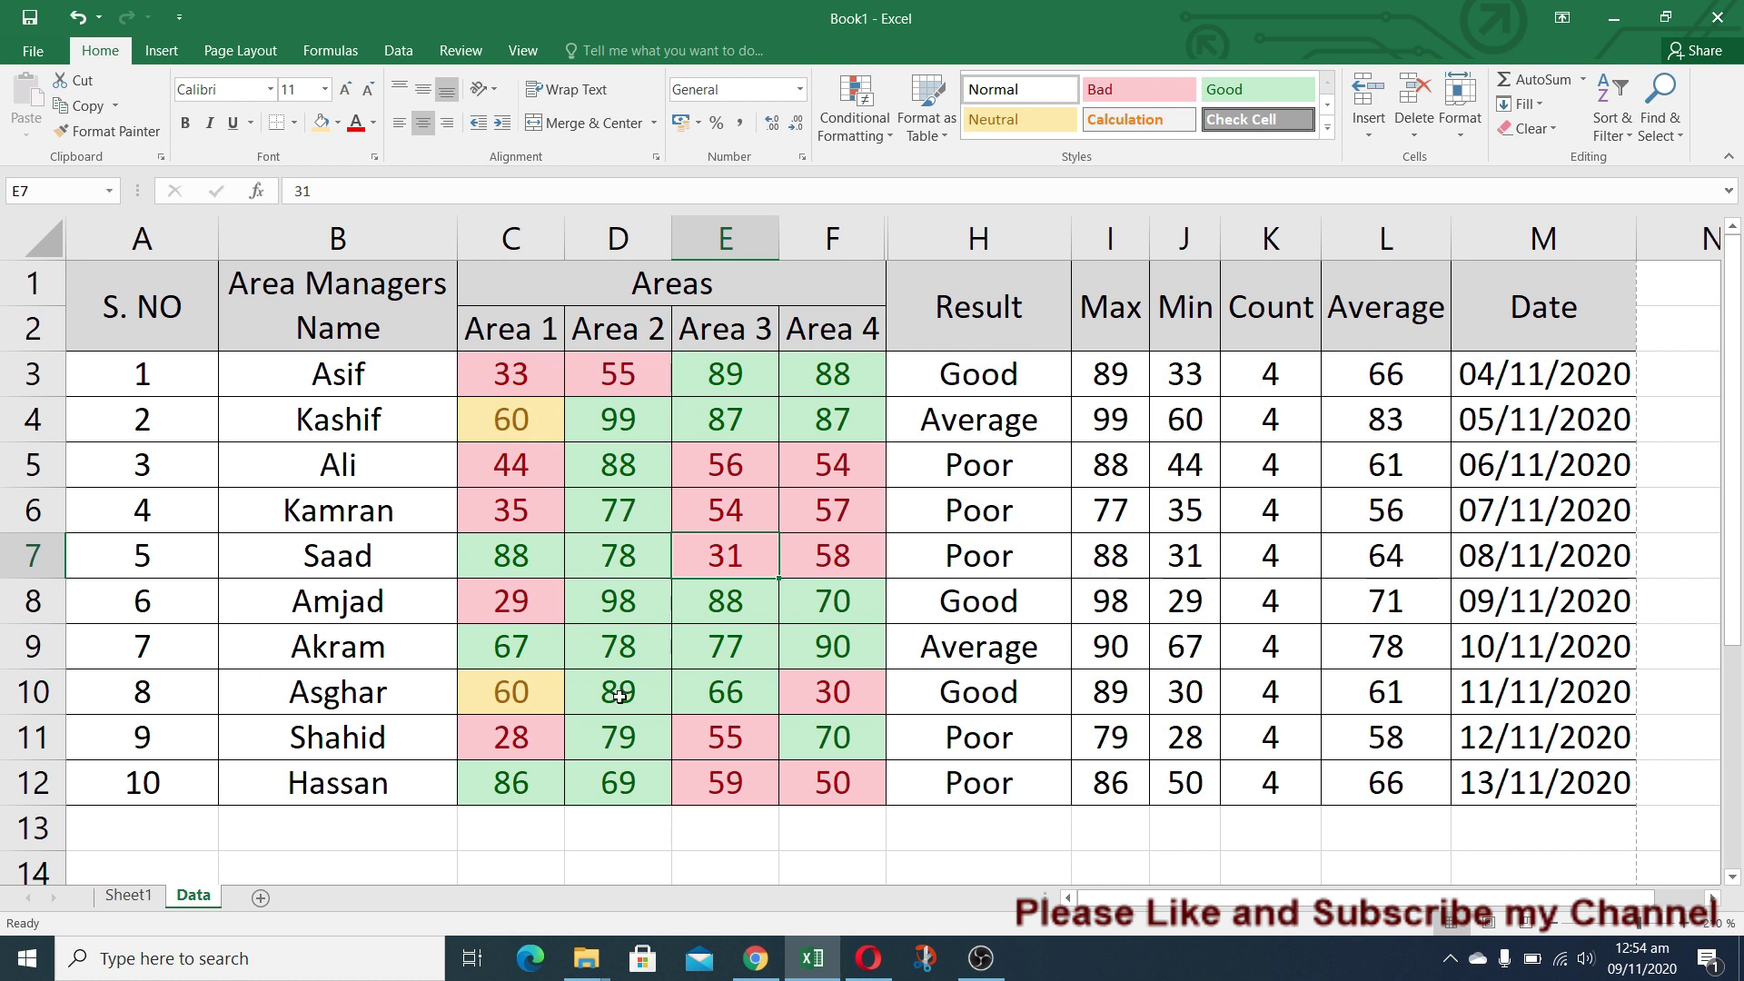
Step: Highlight the Max values in I3:I12 of the Data sheet that are between 70 and 80 using Light Red Fill with Dark Red Text
left_click(132, 902)
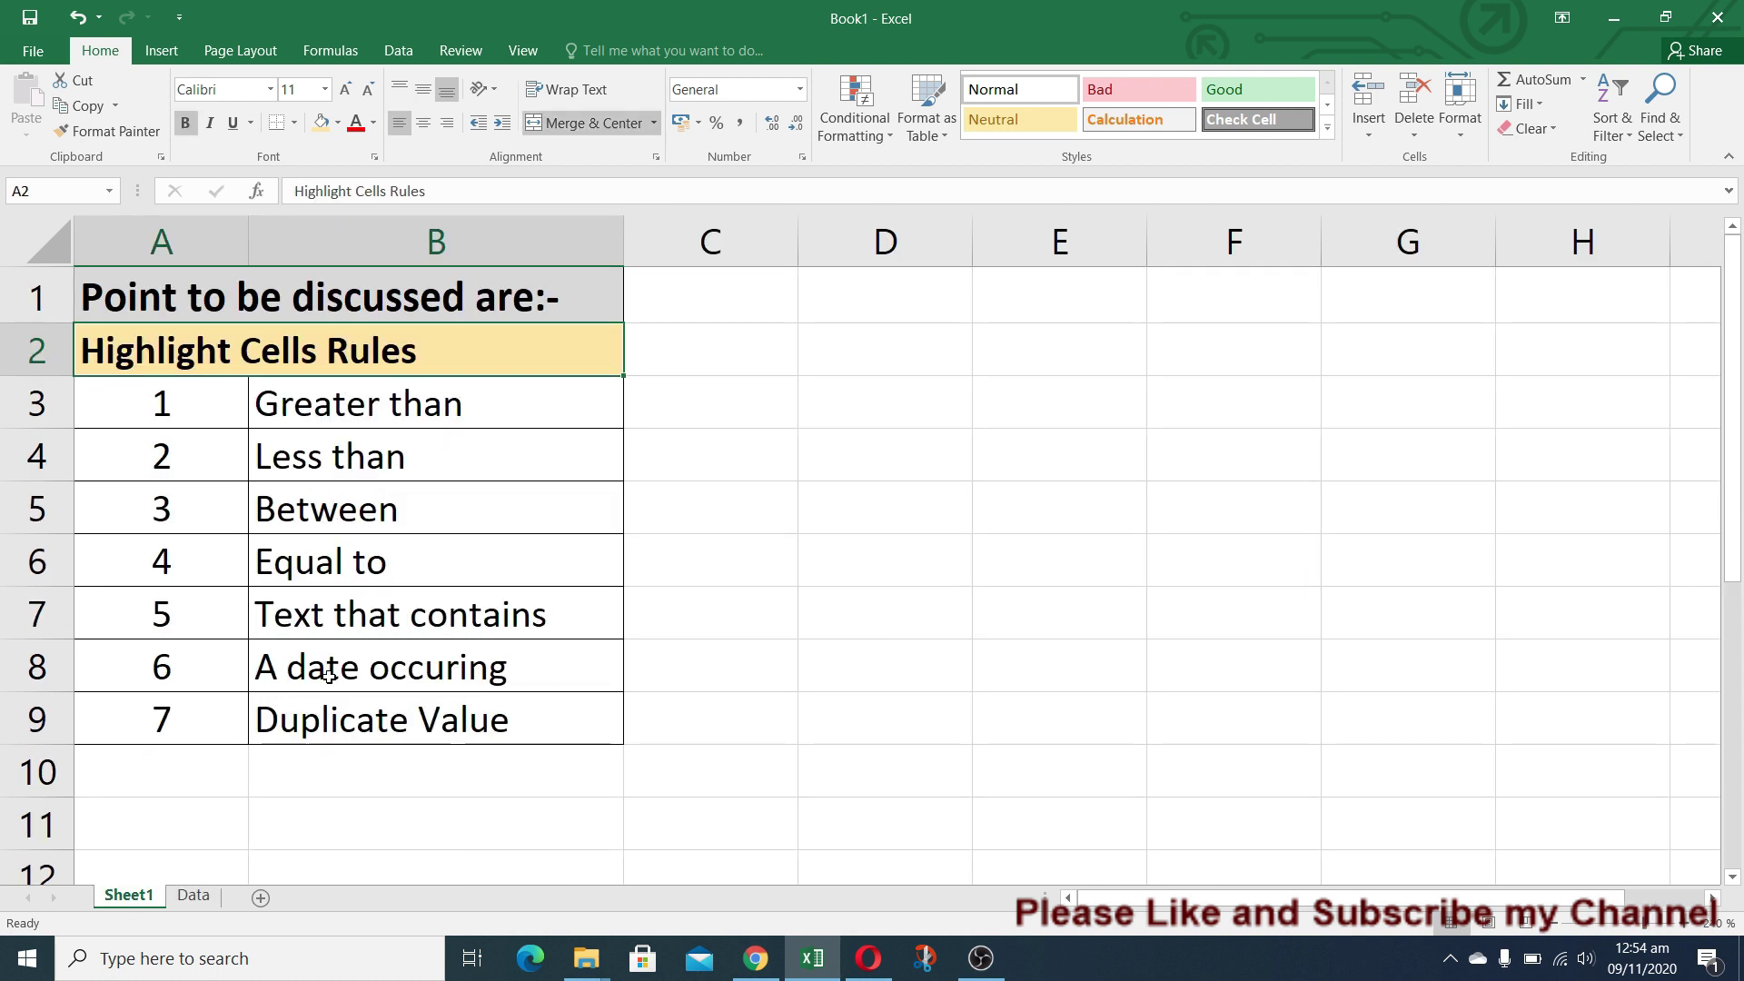
left_click(187, 904)
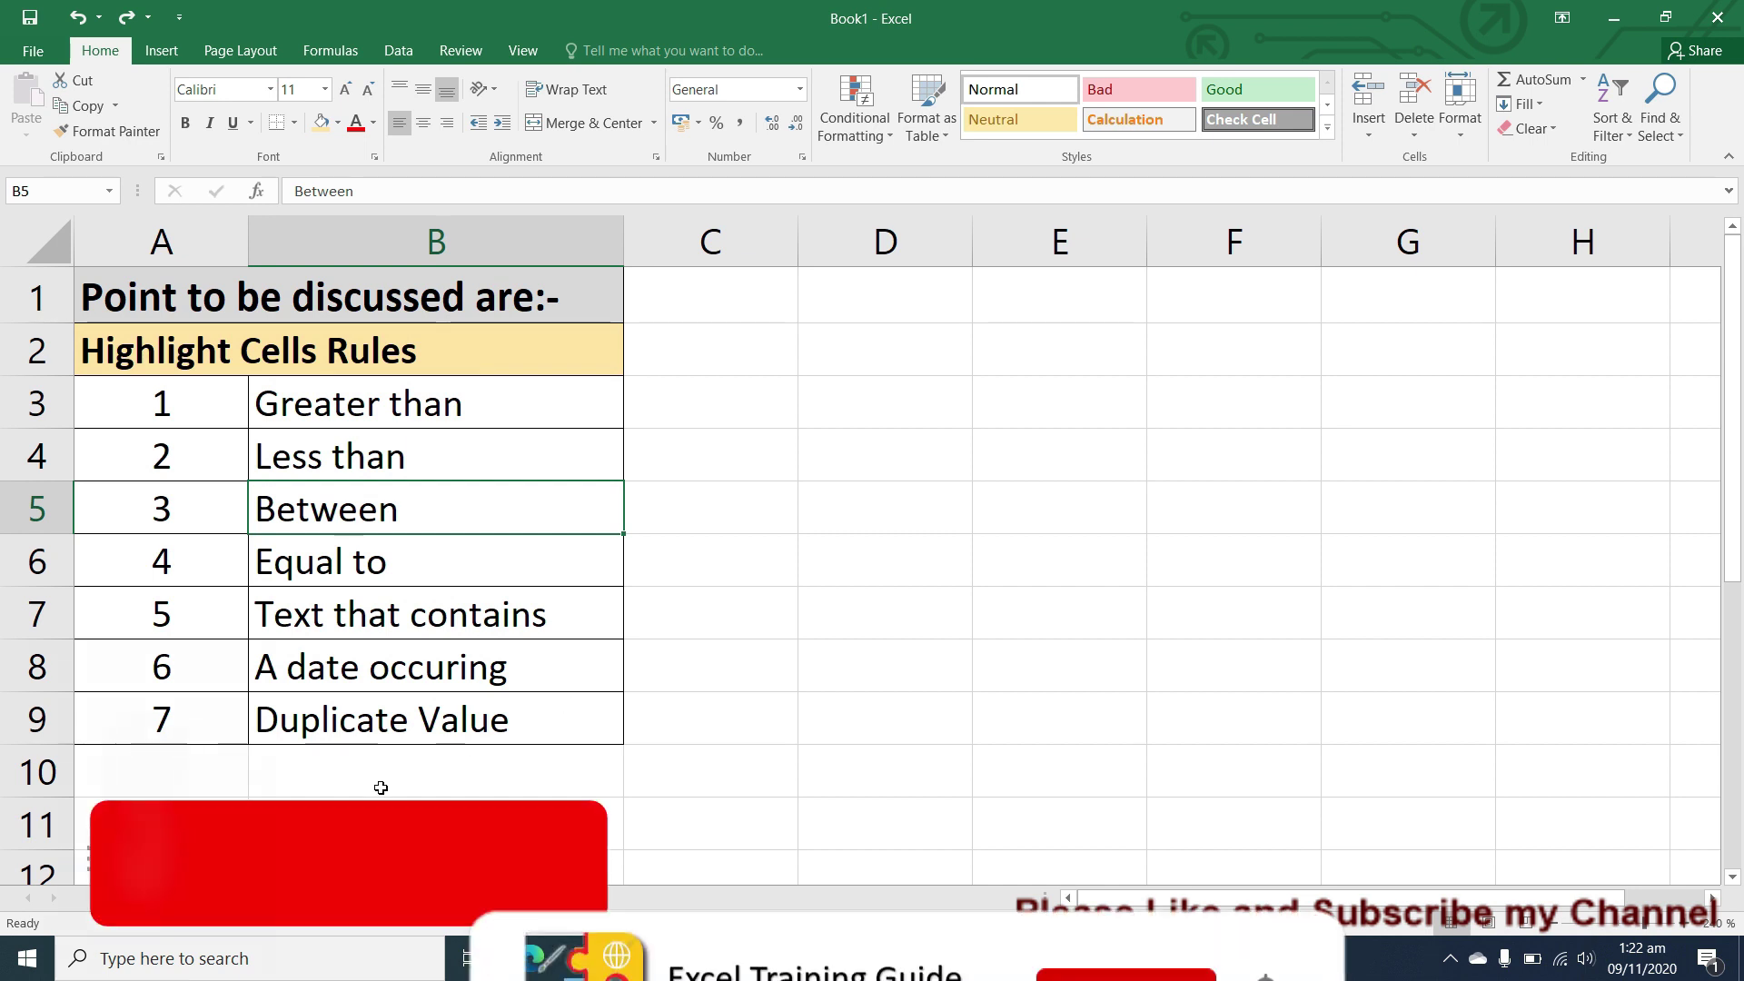
key("ctrl+Page_Down")
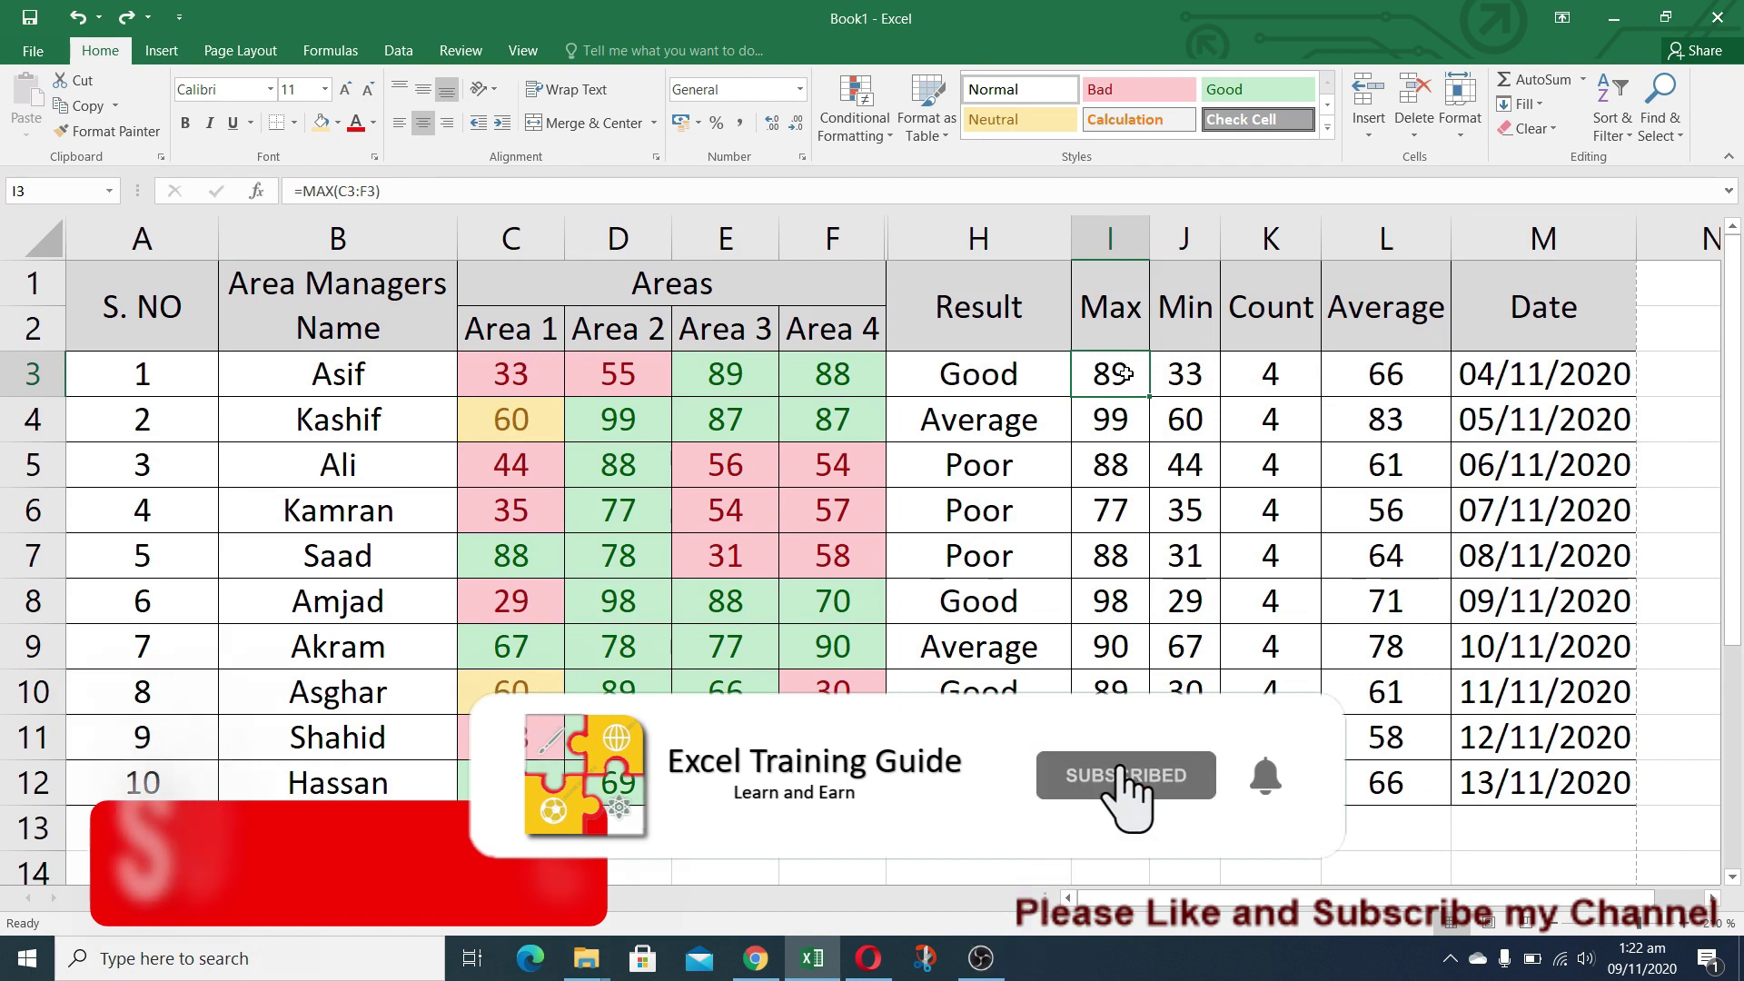
key("shift+Down")
key("shift+Down")
key("shift+Down")
key("shift+Down")
key("shift+Down")
key("shift+Down")
key("shift+Down")
key("shift+Down")
key("shift+Down")
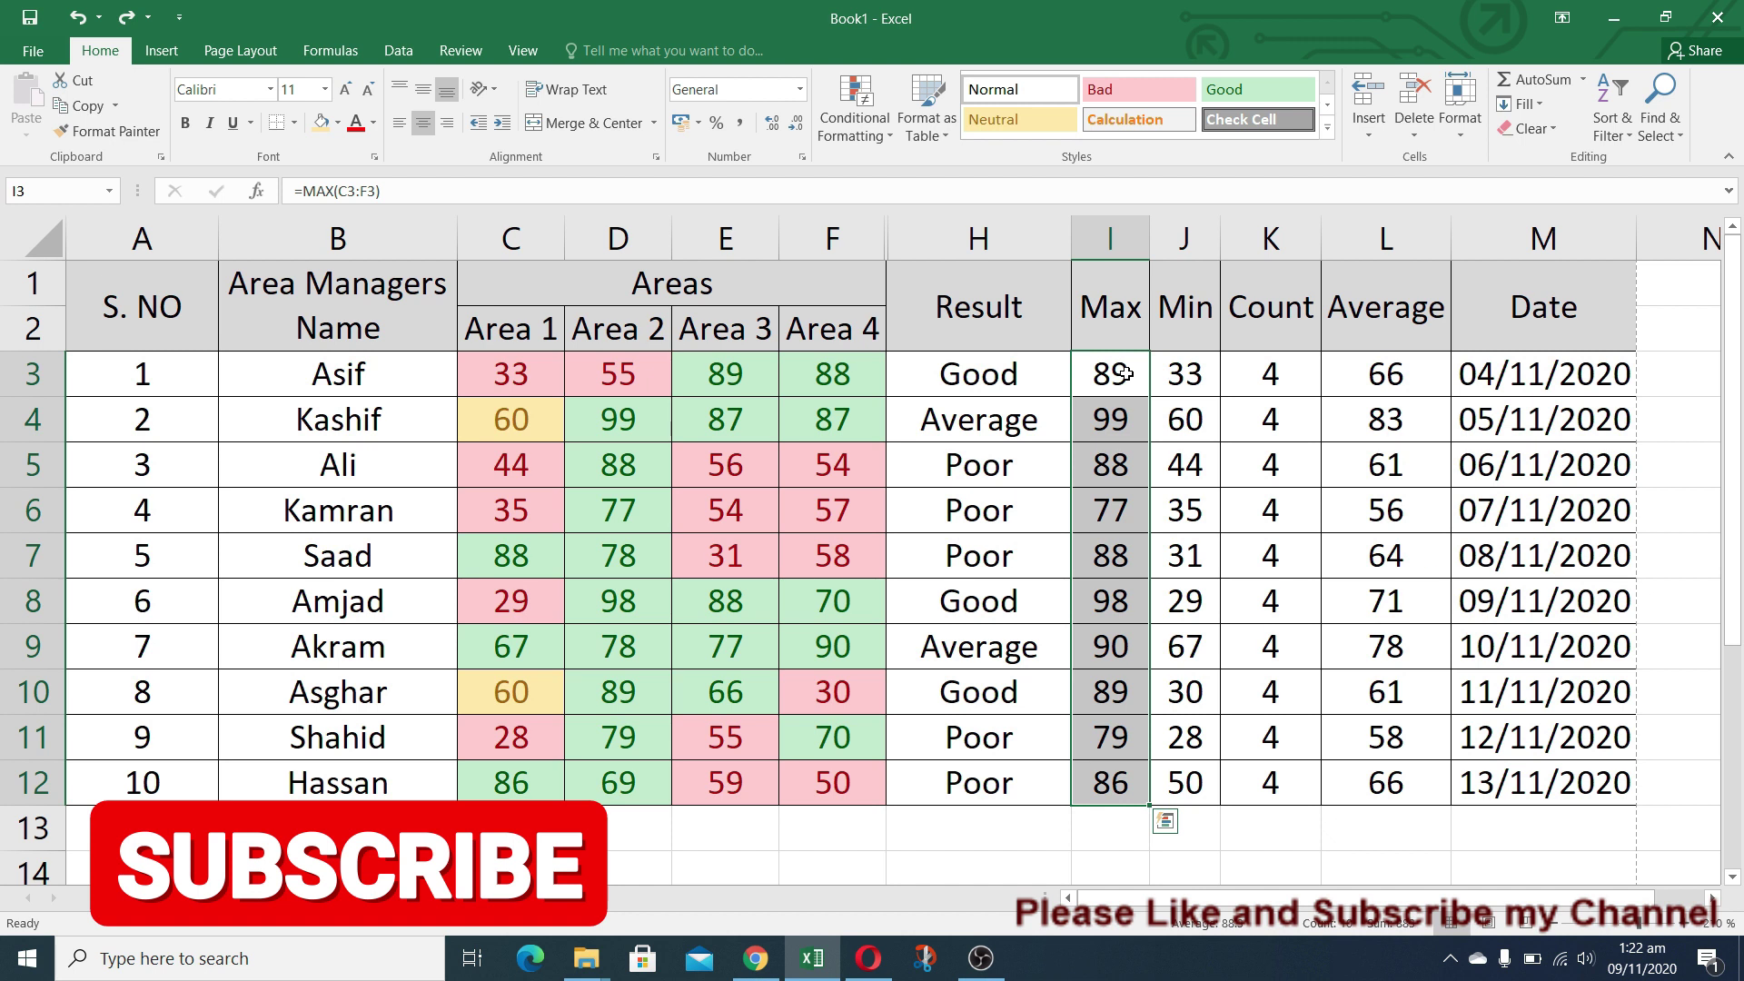
left_click(895, 140)
mouse_move(940, 183)
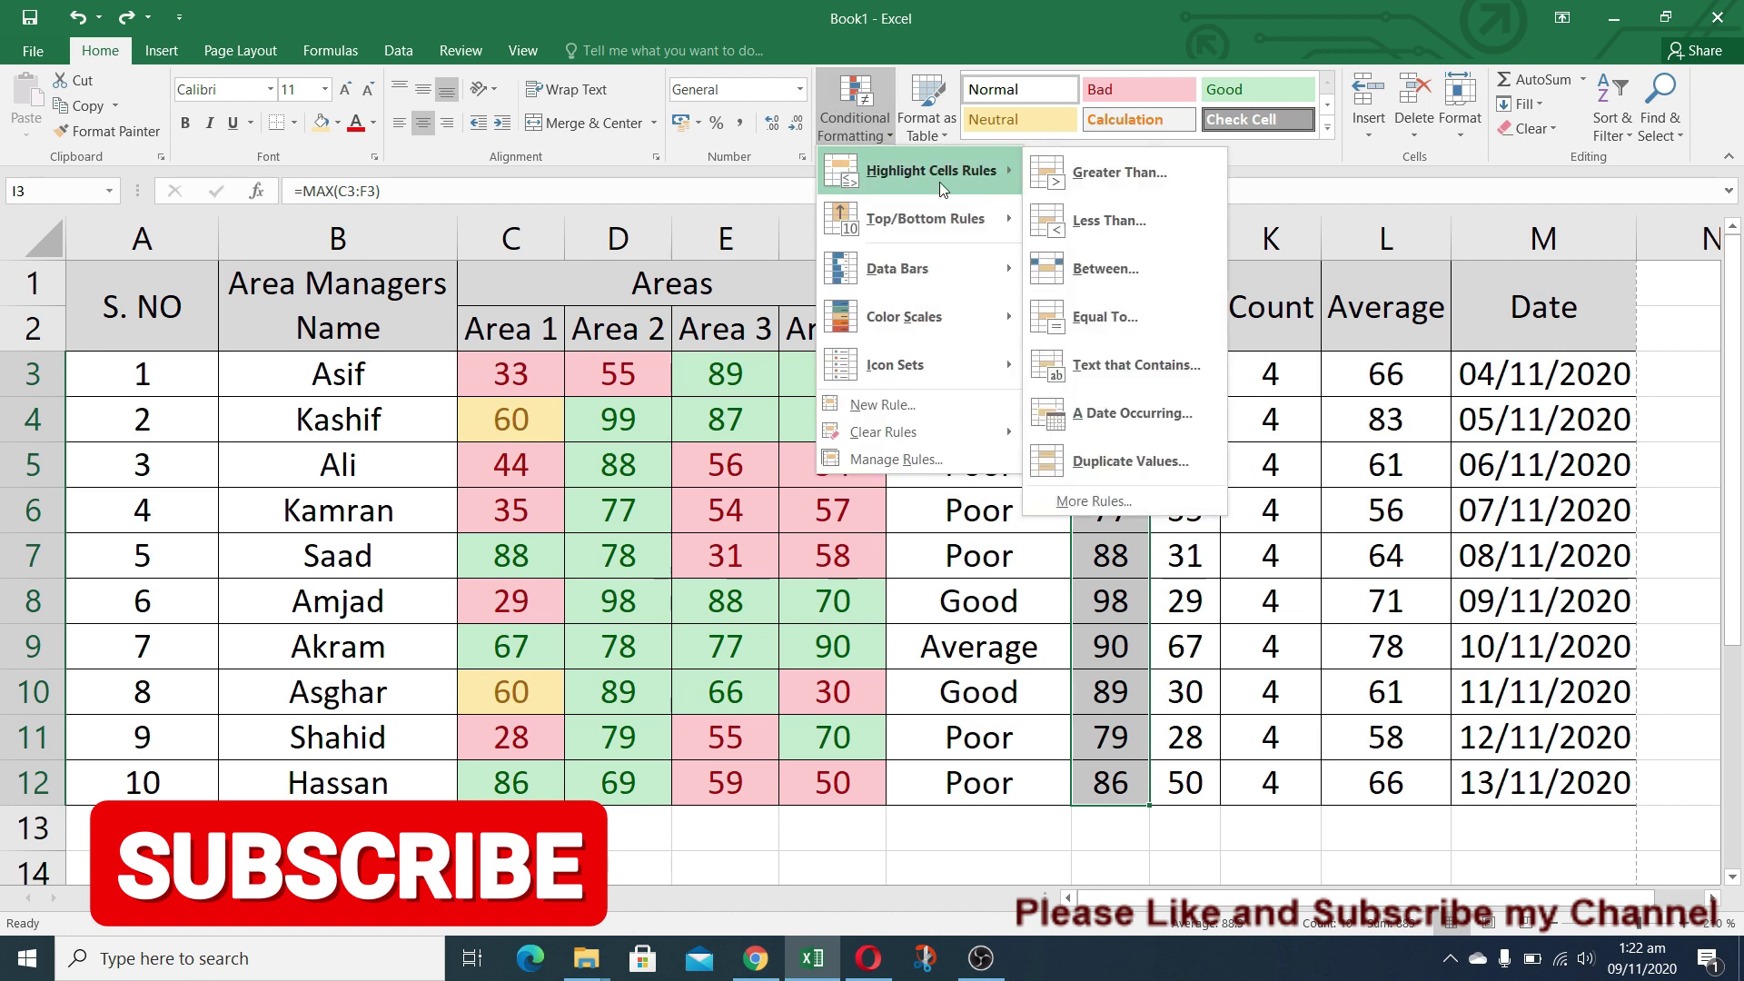
left_click(1146, 270)
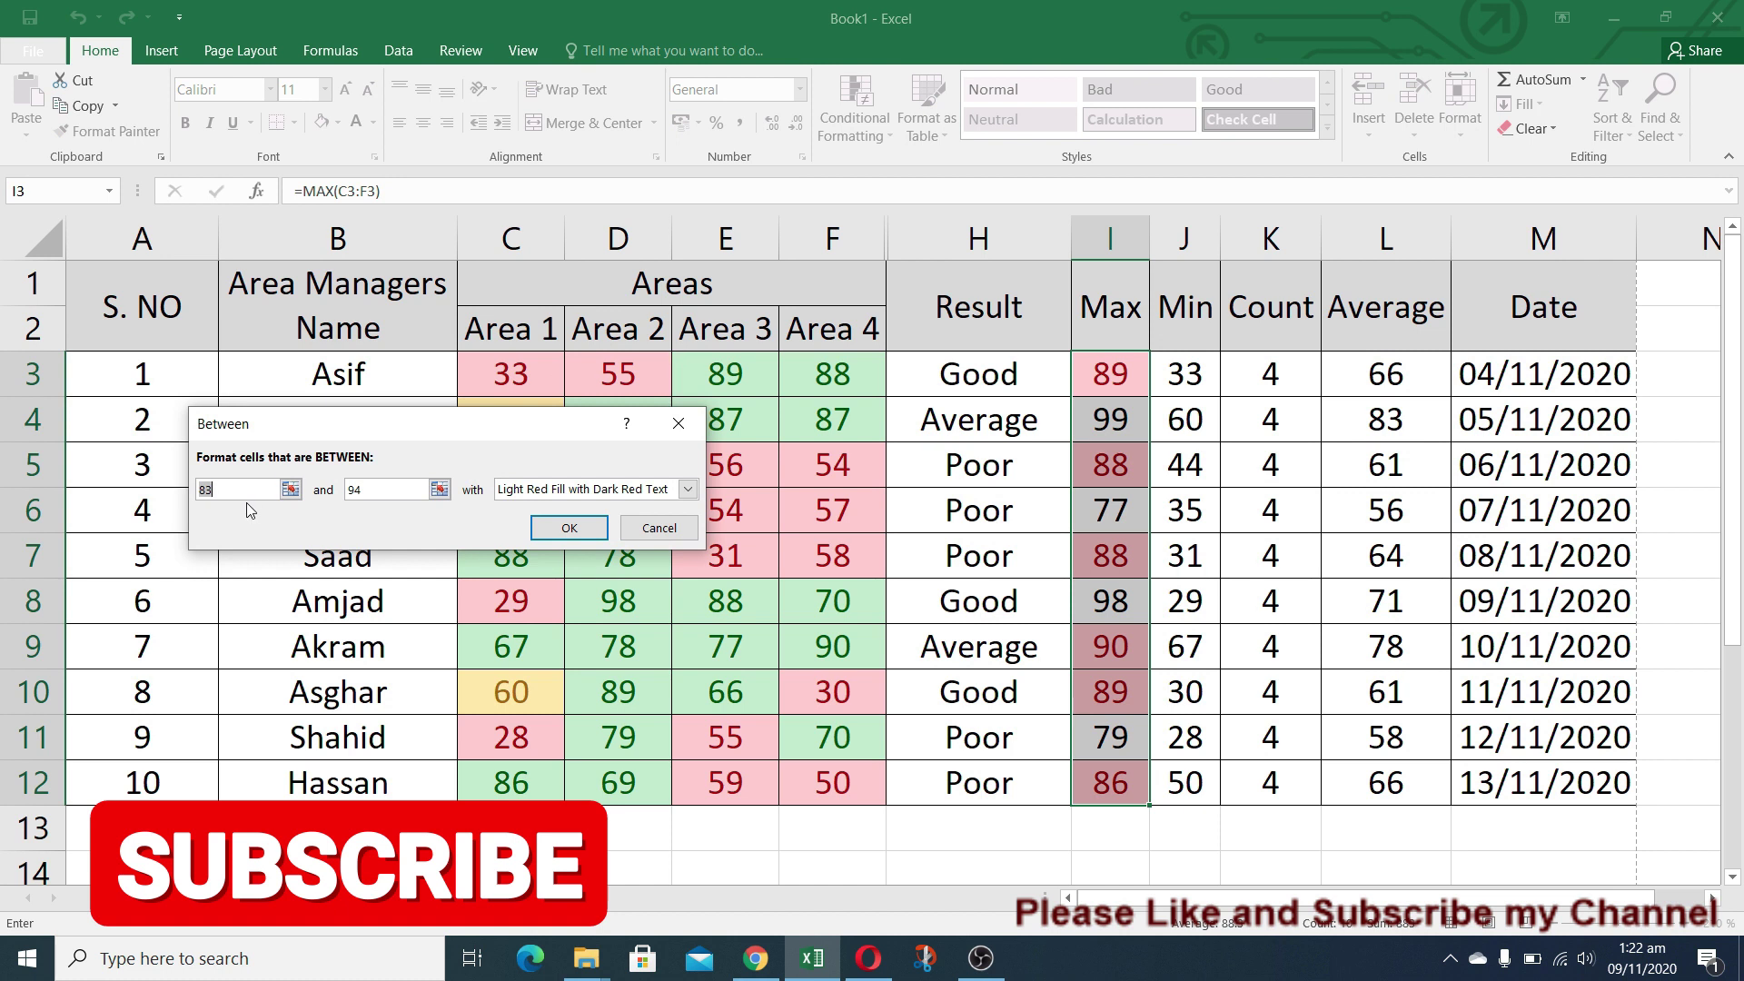
type("70")
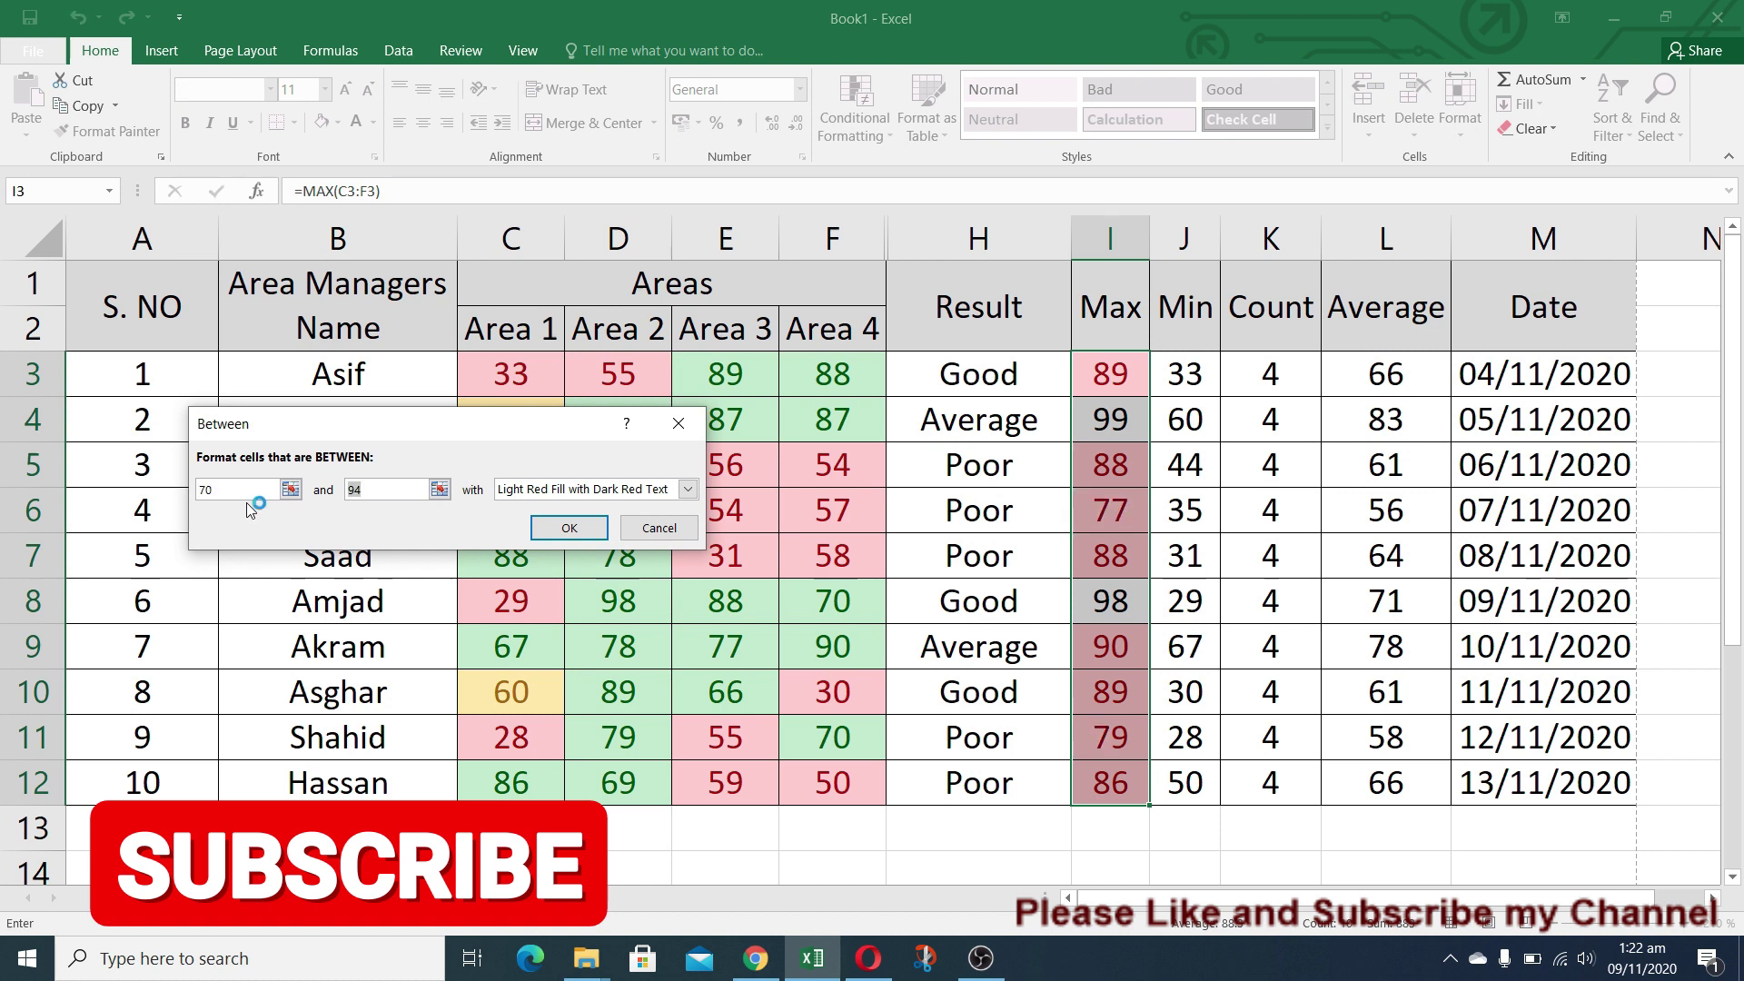
type("80")
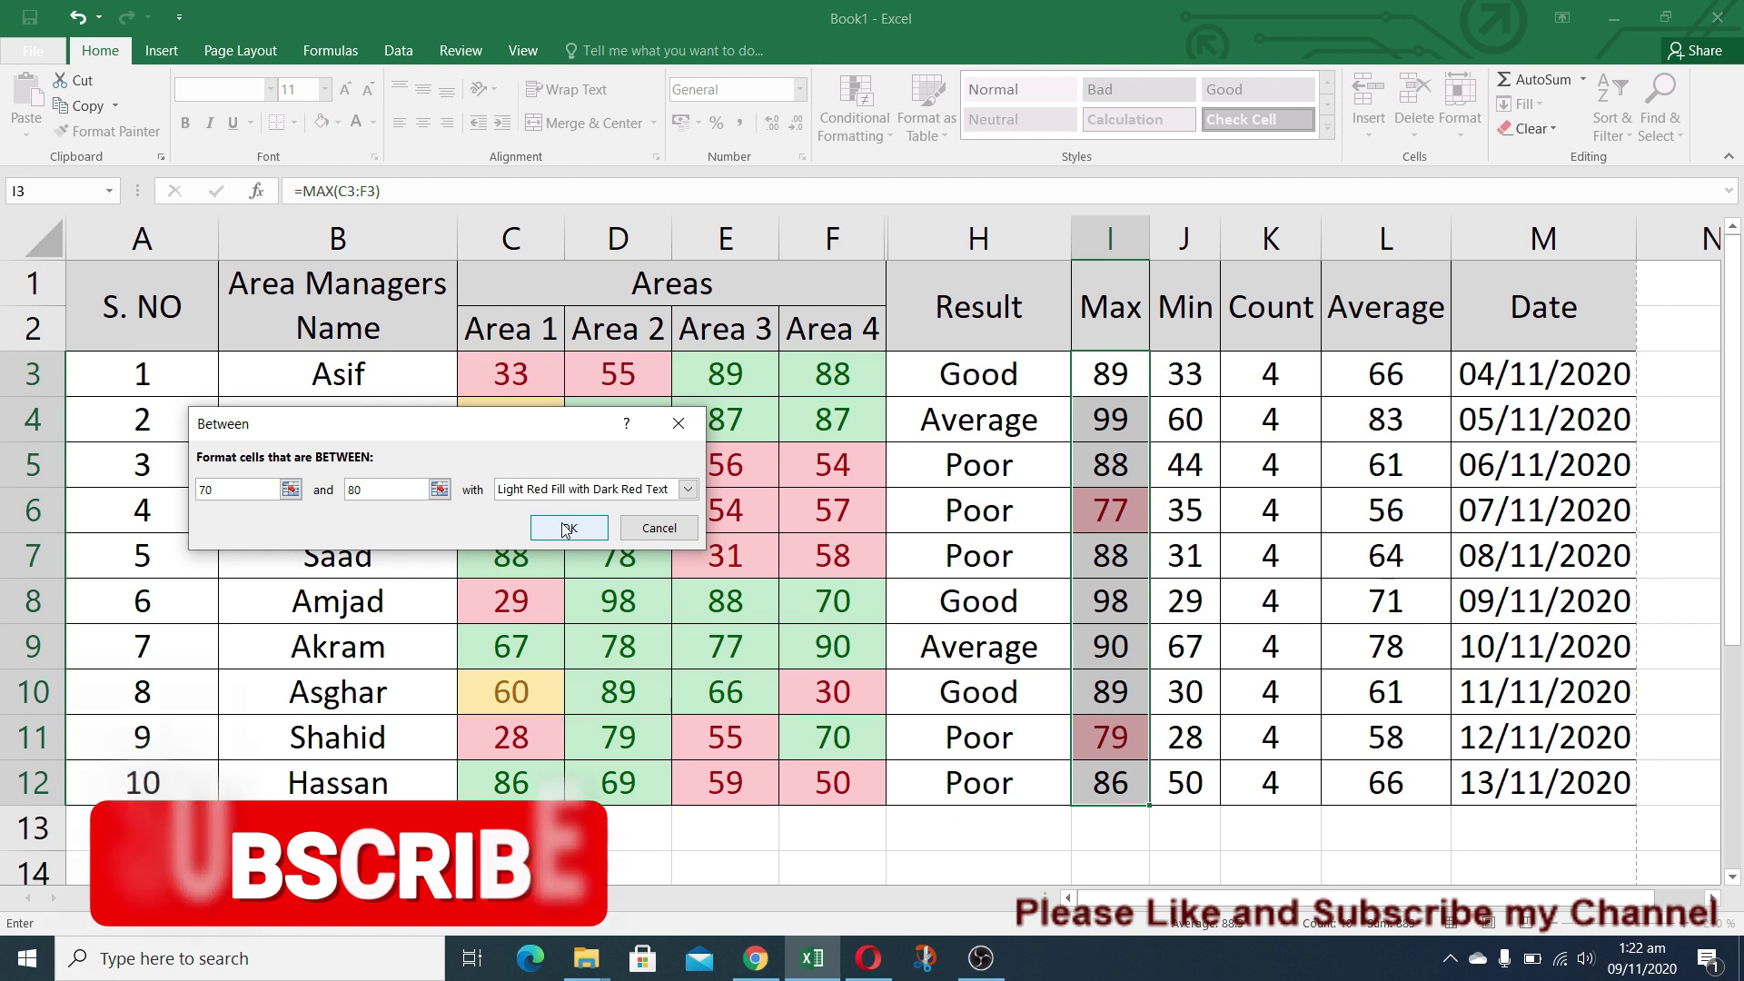
left_click(691, 492)
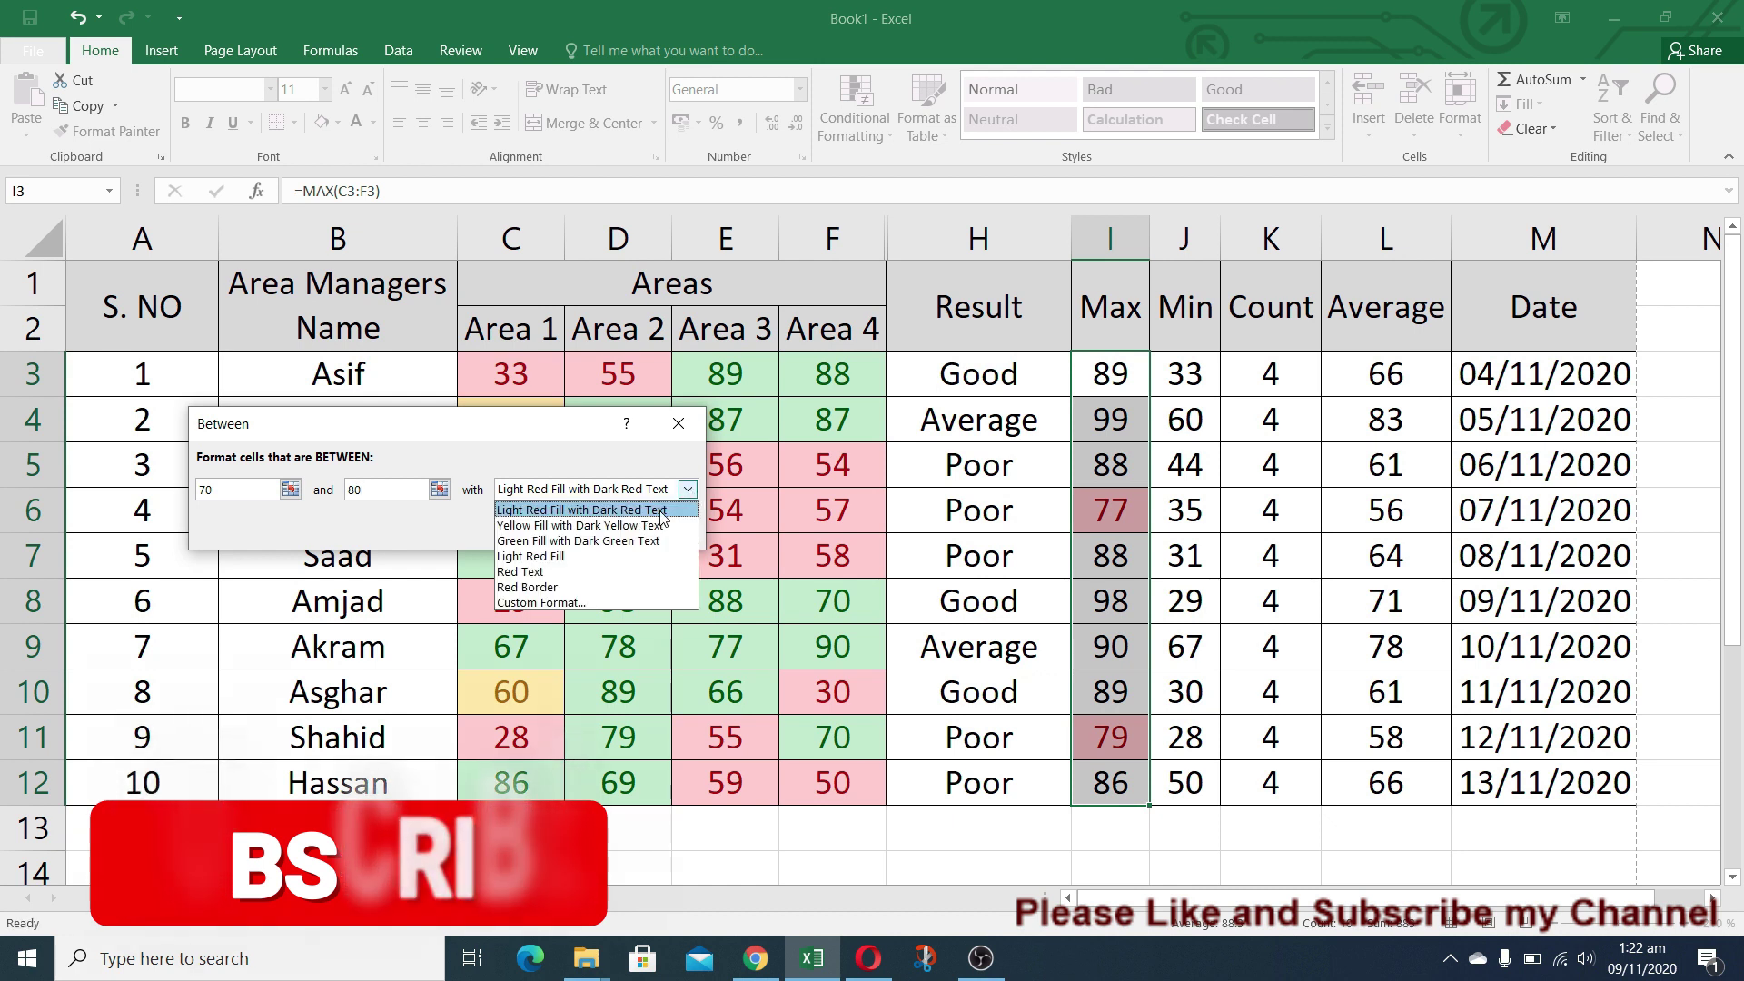
left_click(654, 510)
left_click(568, 529)
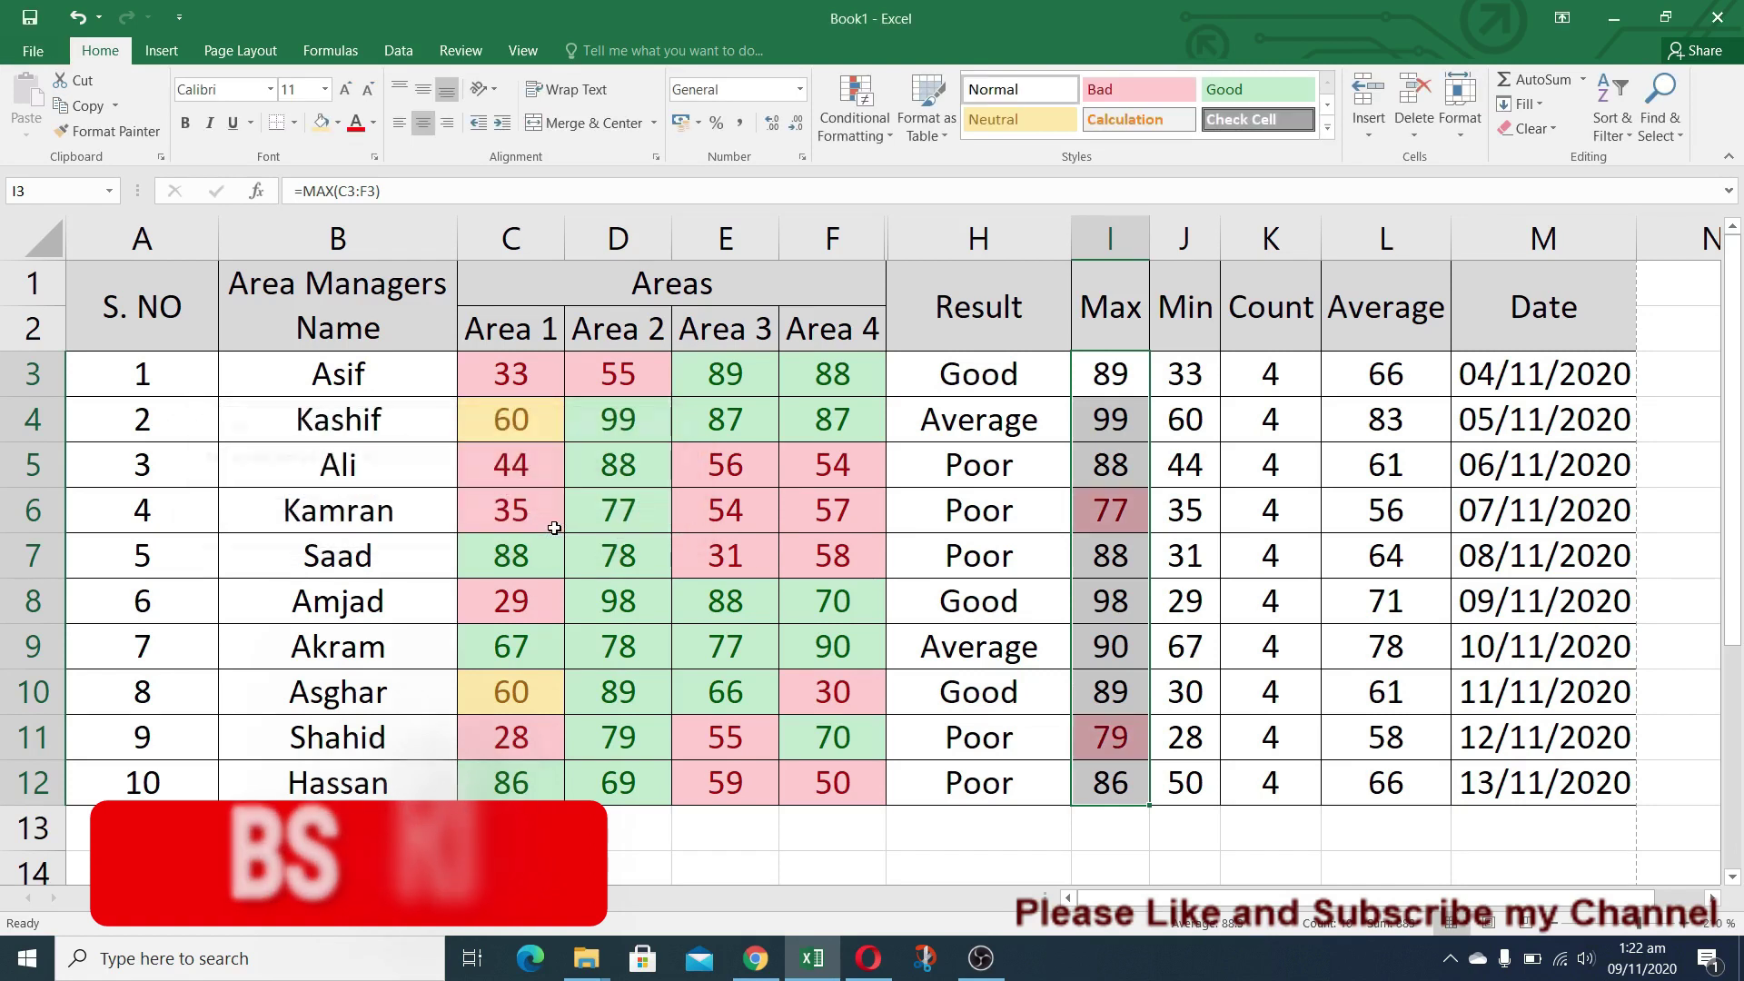
left_click(1102, 435)
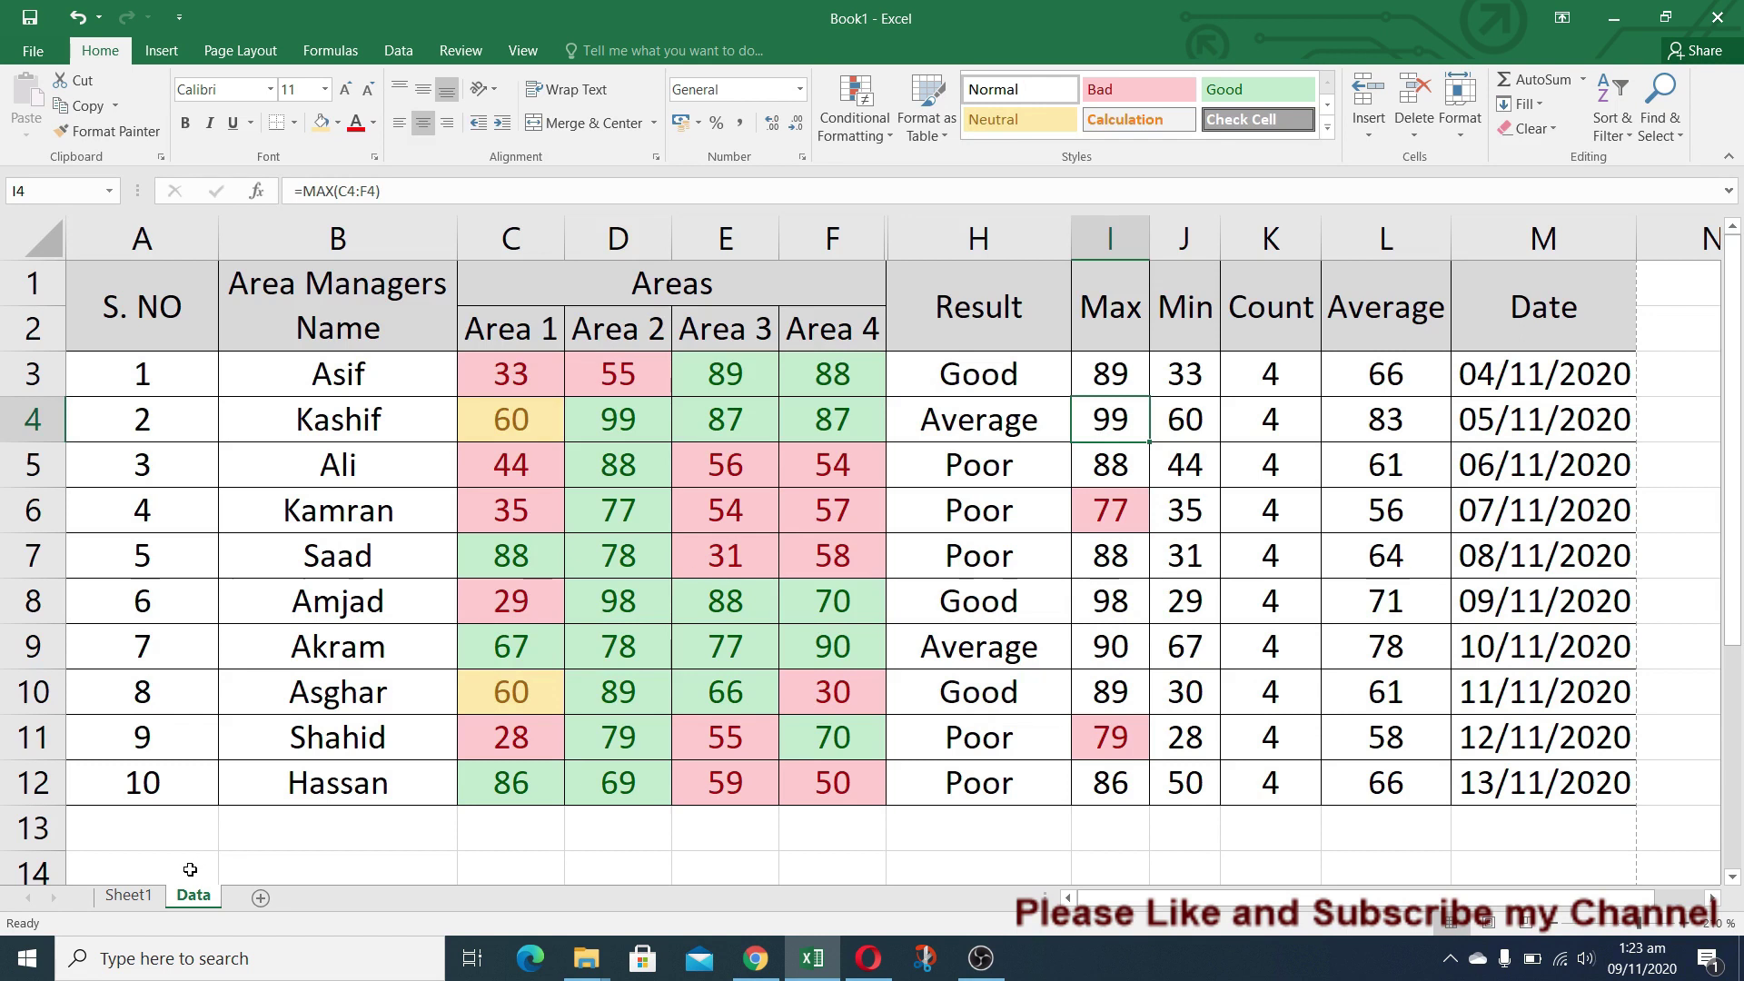
Step: Highlight the Result cells in H3:H12 of the Data sheet that contain the text Poor using Light Red Fill with Dark Red Text
left_click(128, 895)
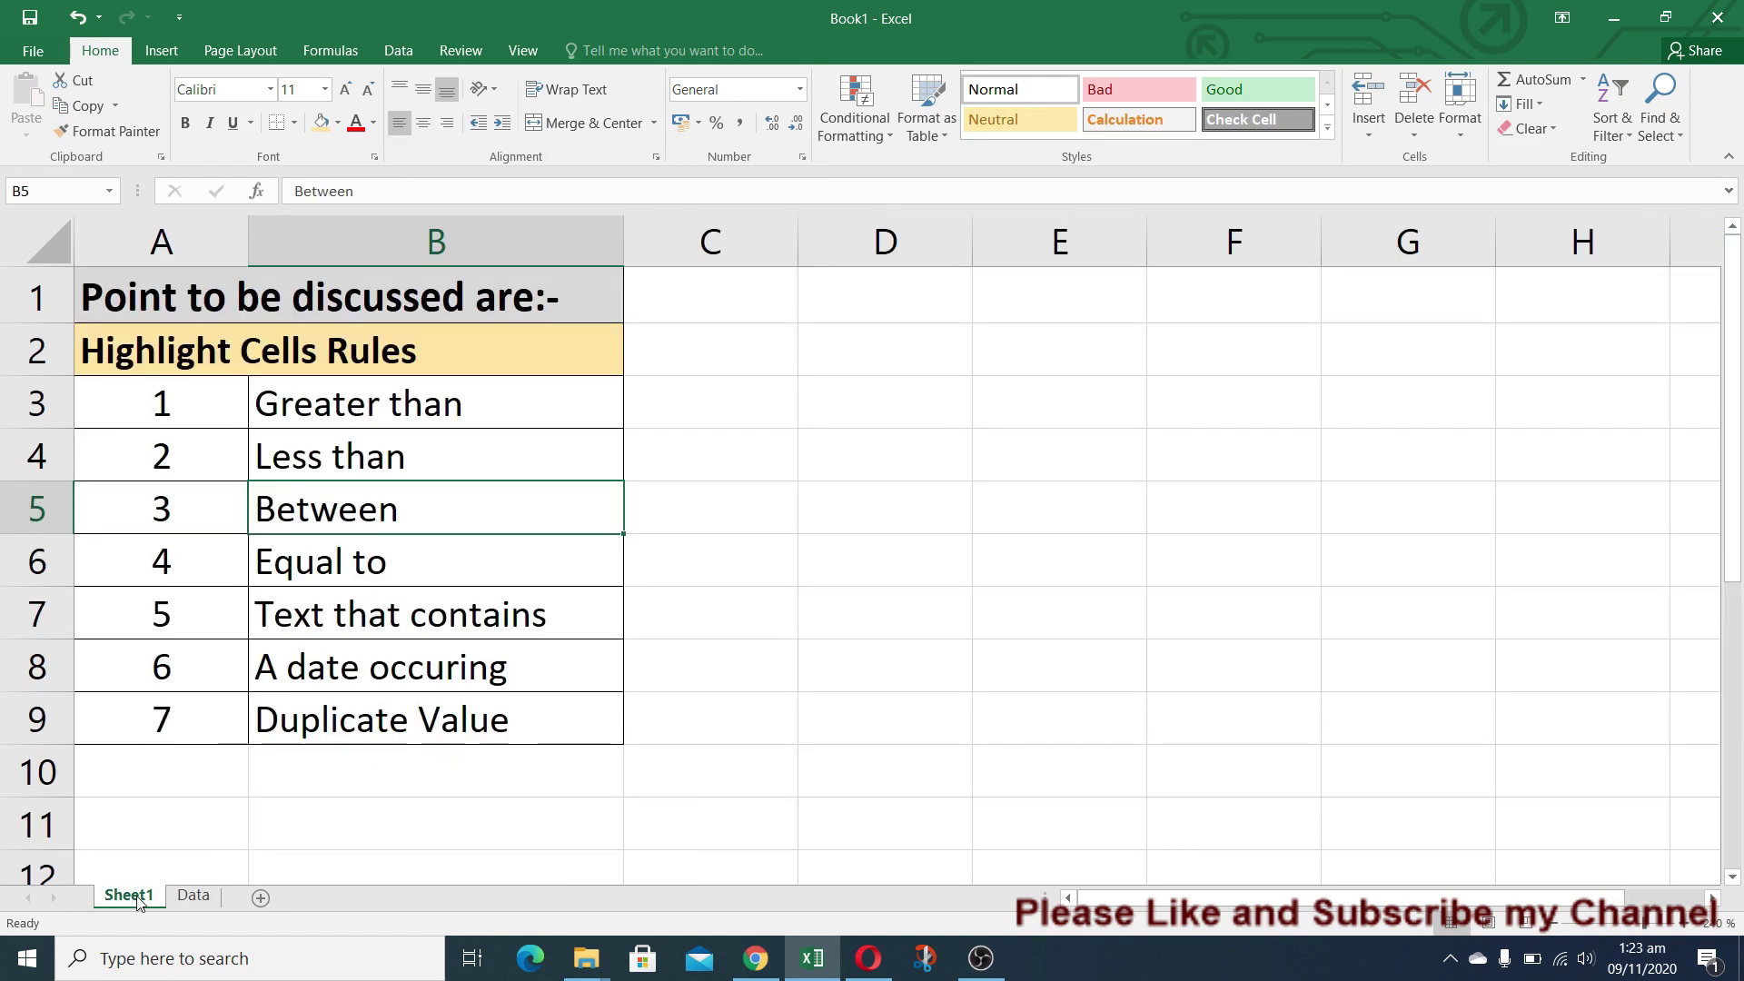
left_click(426, 626)
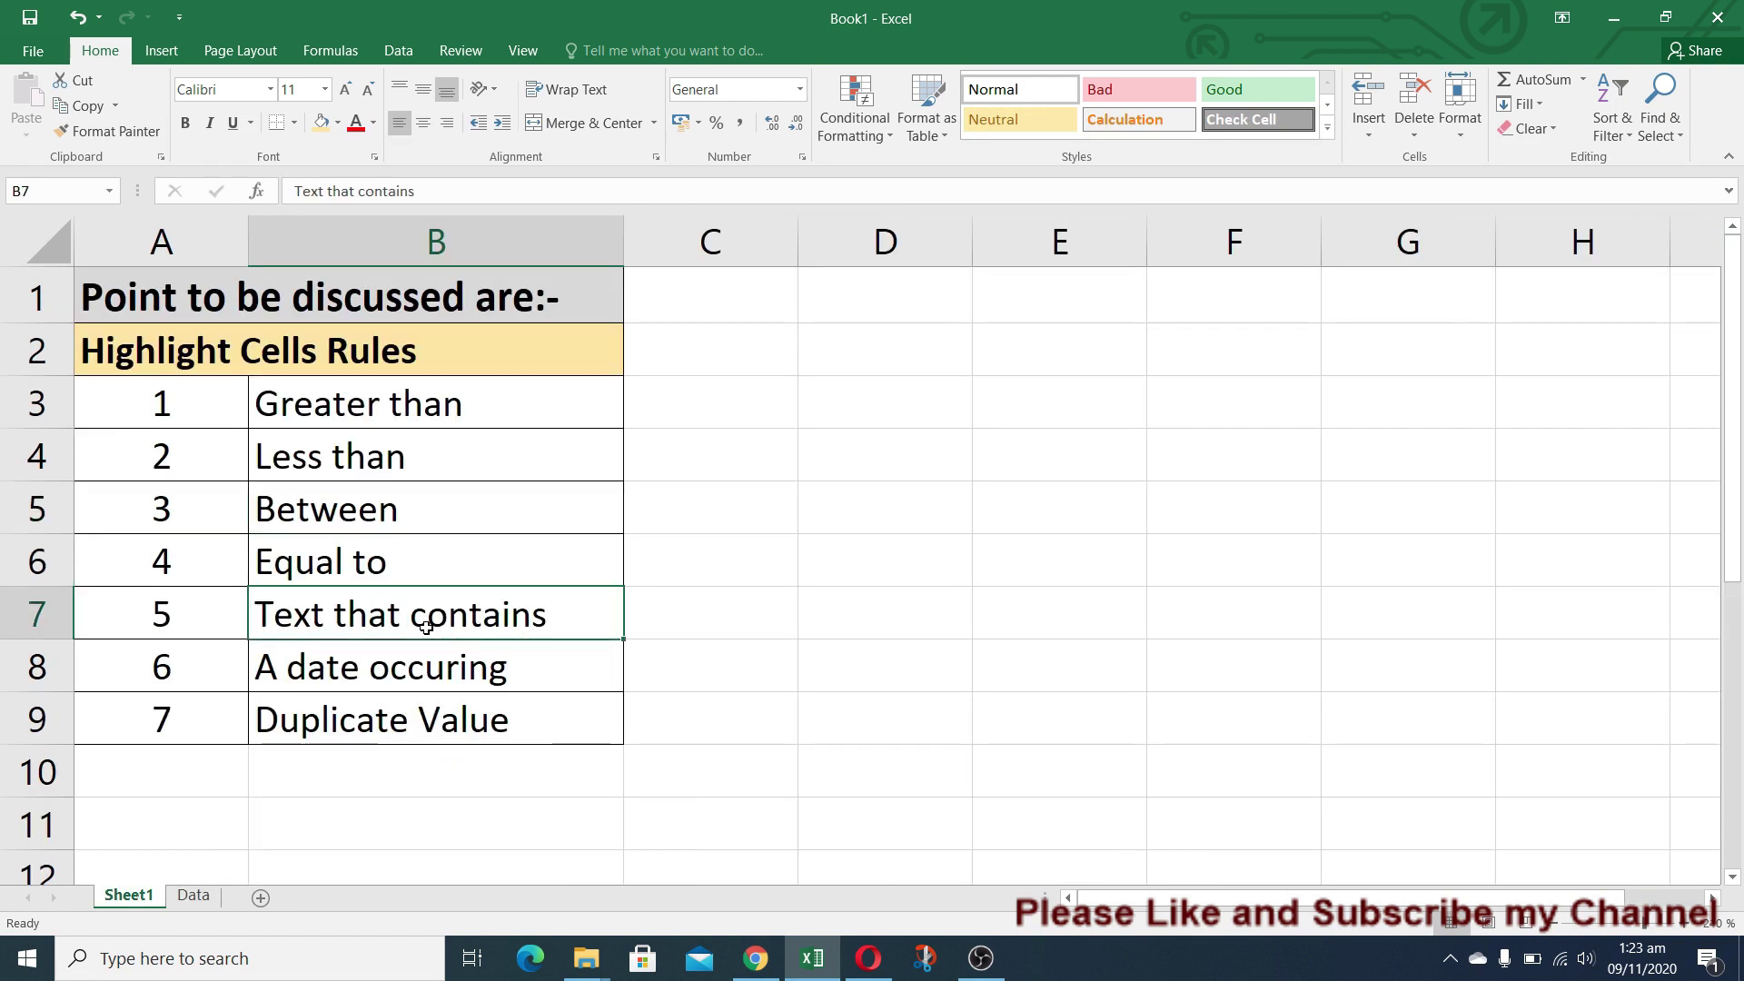
left_click(194, 896)
left_click(1007, 381)
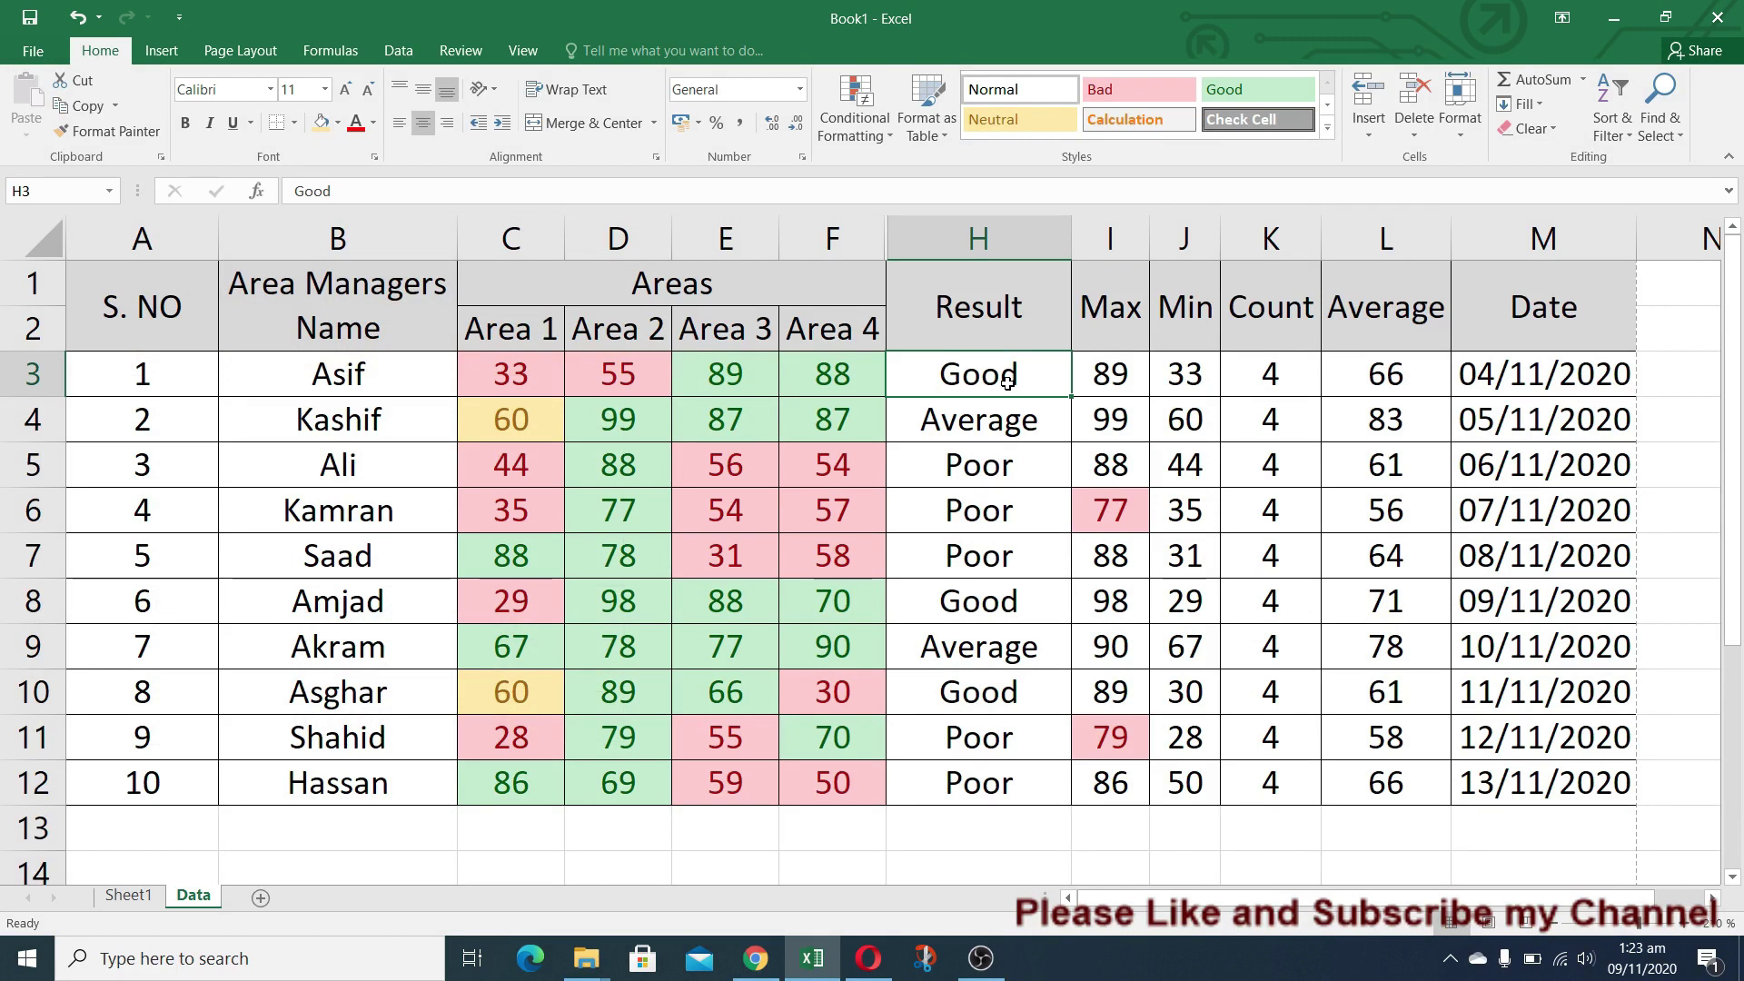
key("shift+Down")
key("shift+Down")
key("shift+Down")
key("shift+Down")
key("shift+Down")
key("shift+Down")
key("shift+Down")
key("shift+Down")
key("shift+Down")
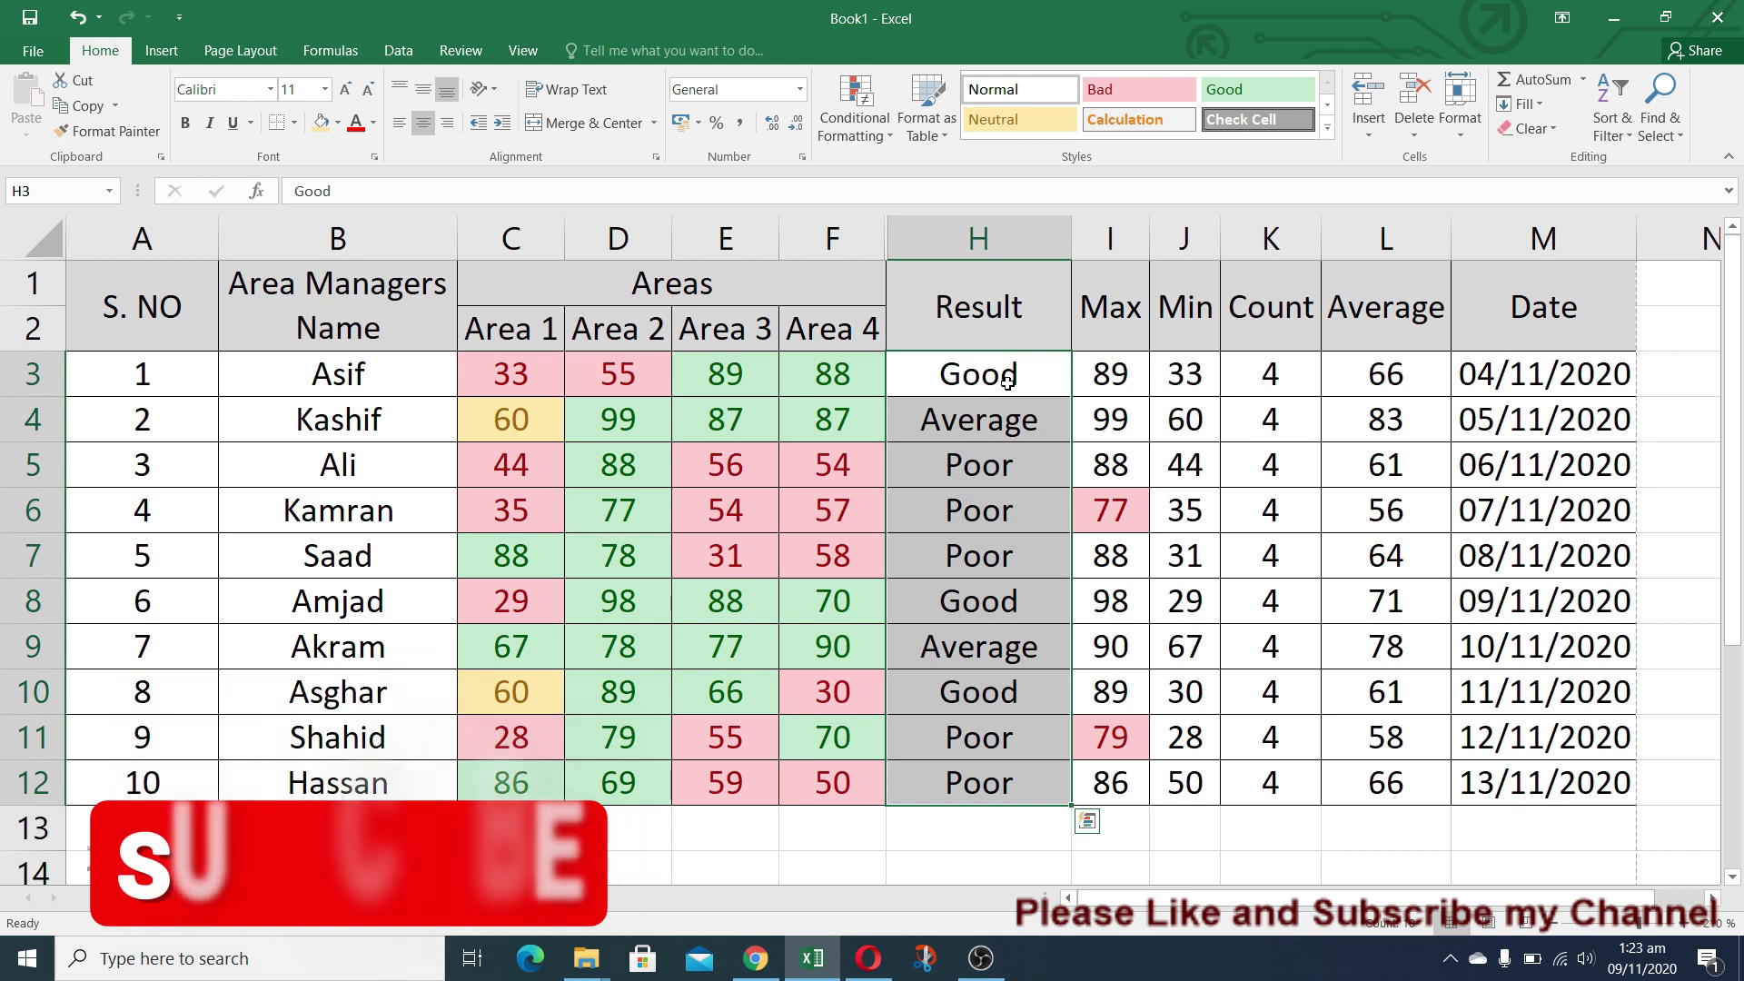
left_click(892, 135)
mouse_move(915, 173)
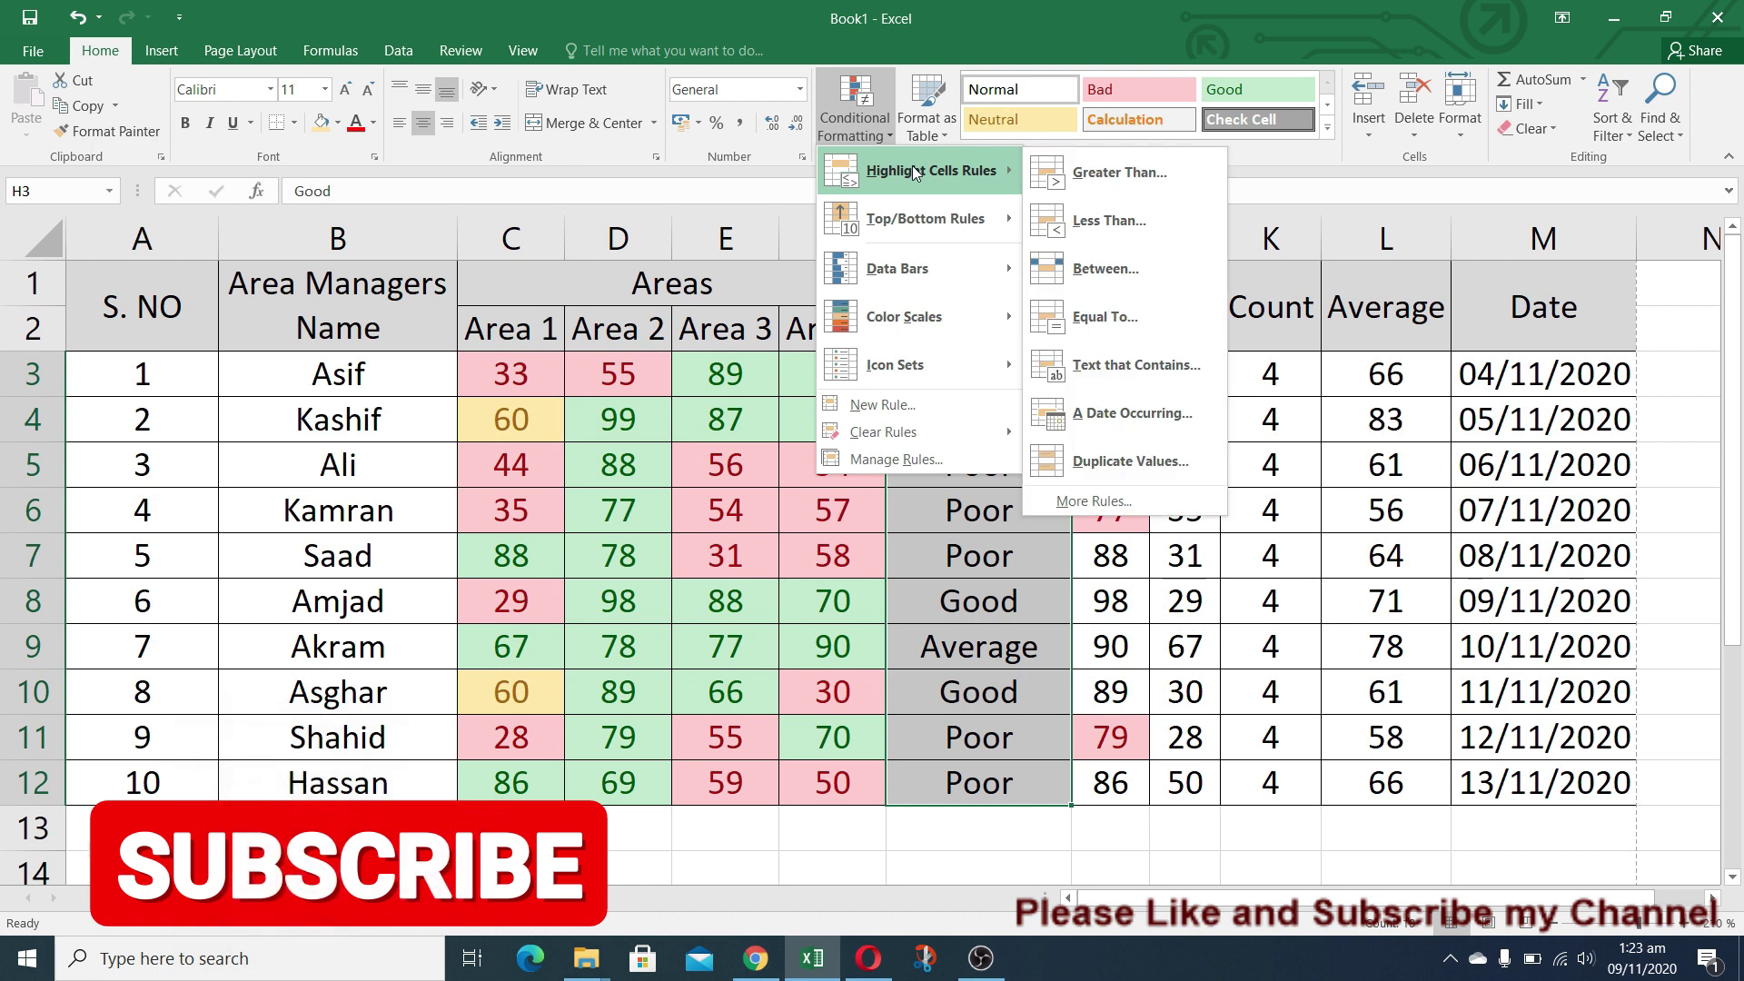
left_click(1142, 386)
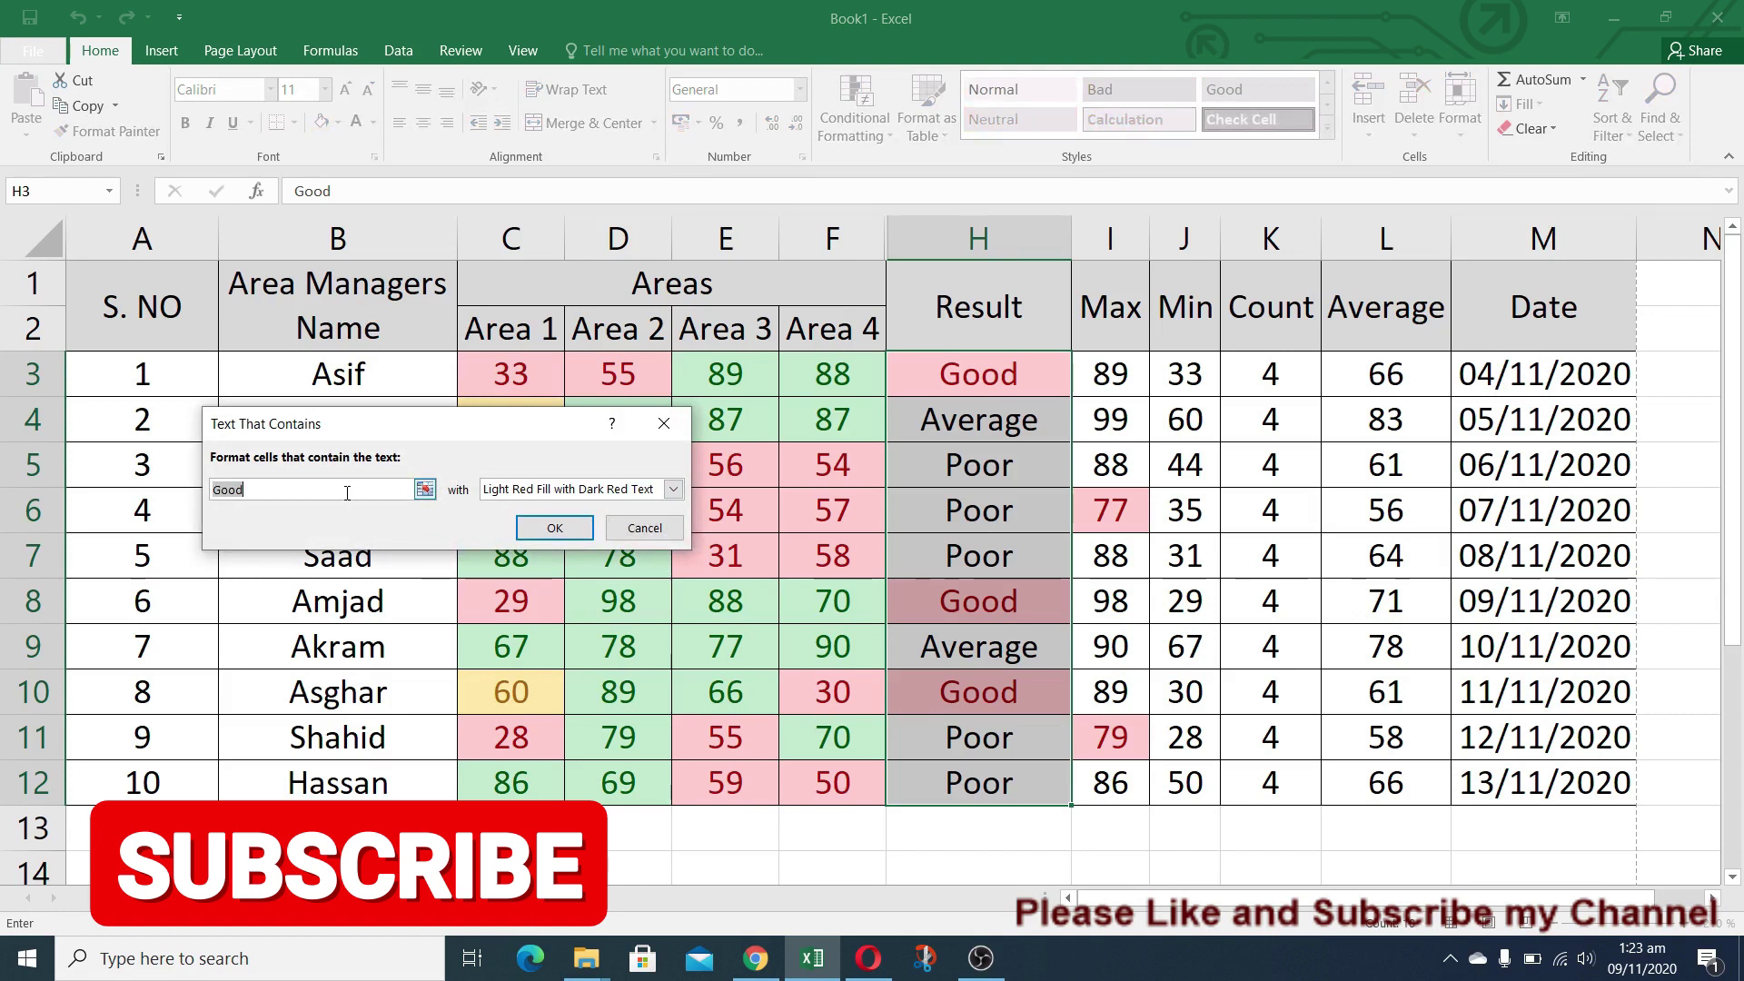
type("Poor")
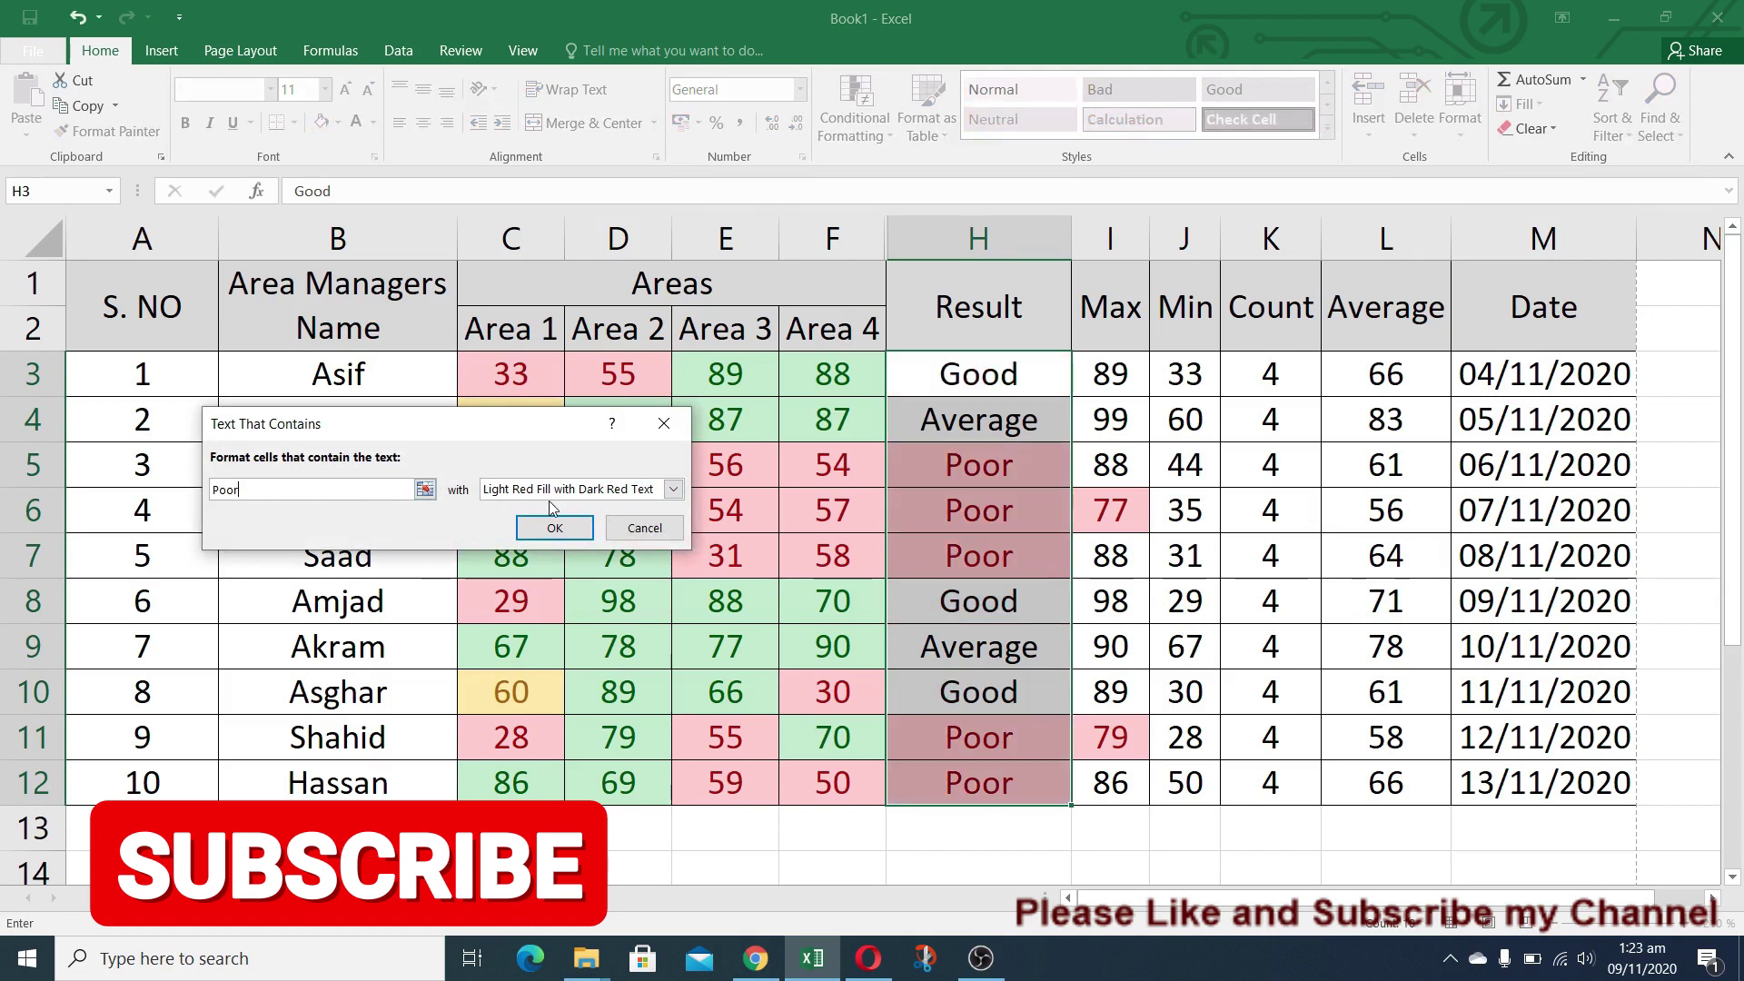
left_click(567, 532)
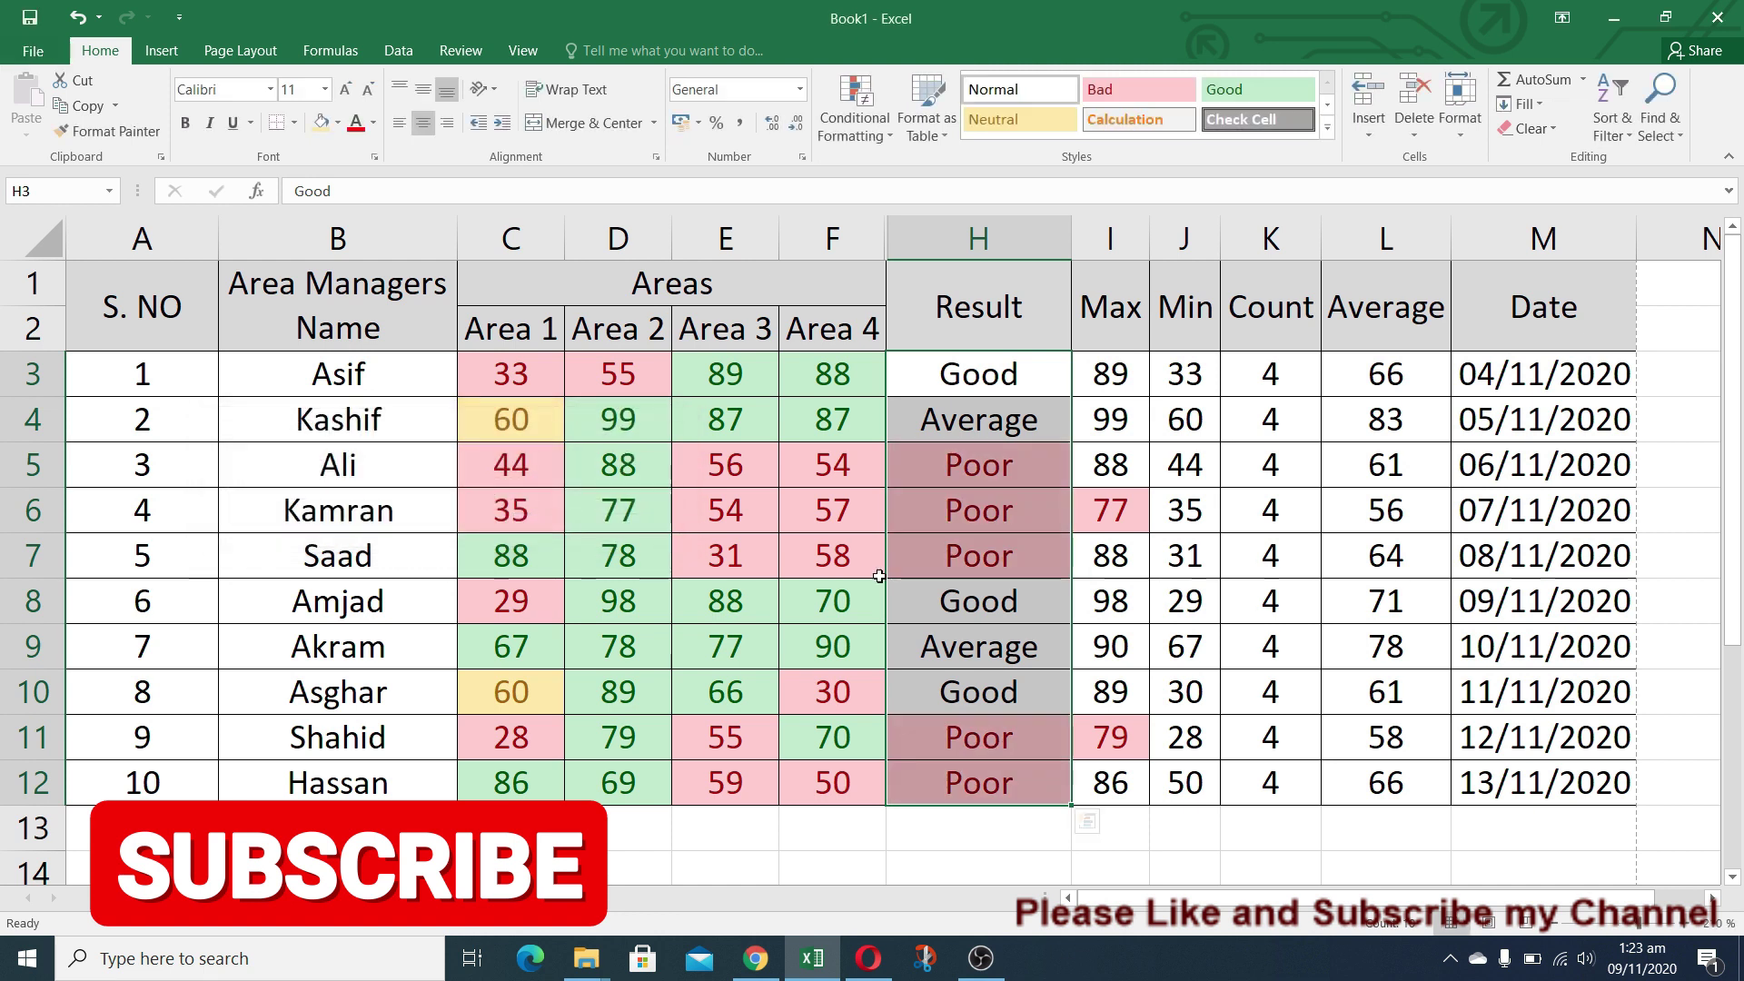
left_click(924, 614)
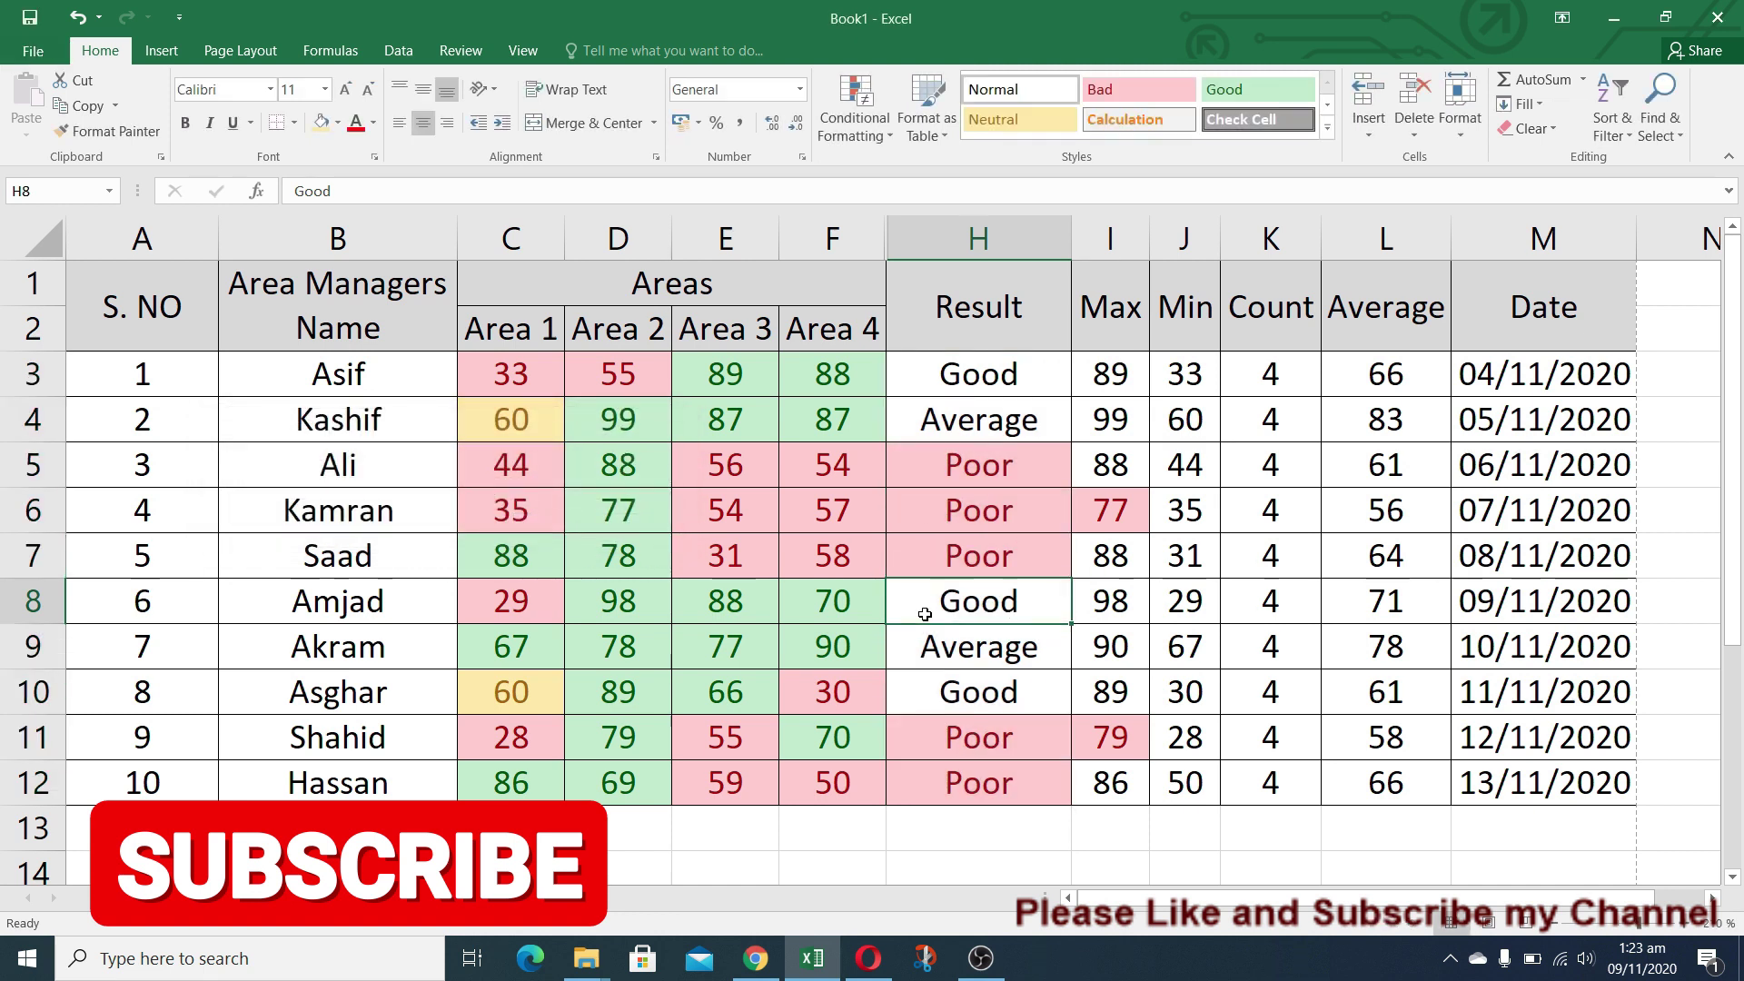
Step: Highlight the Result cells in H3:H12 that contain the text Good using Green Fill with Dark Green Text
left_click(952, 381)
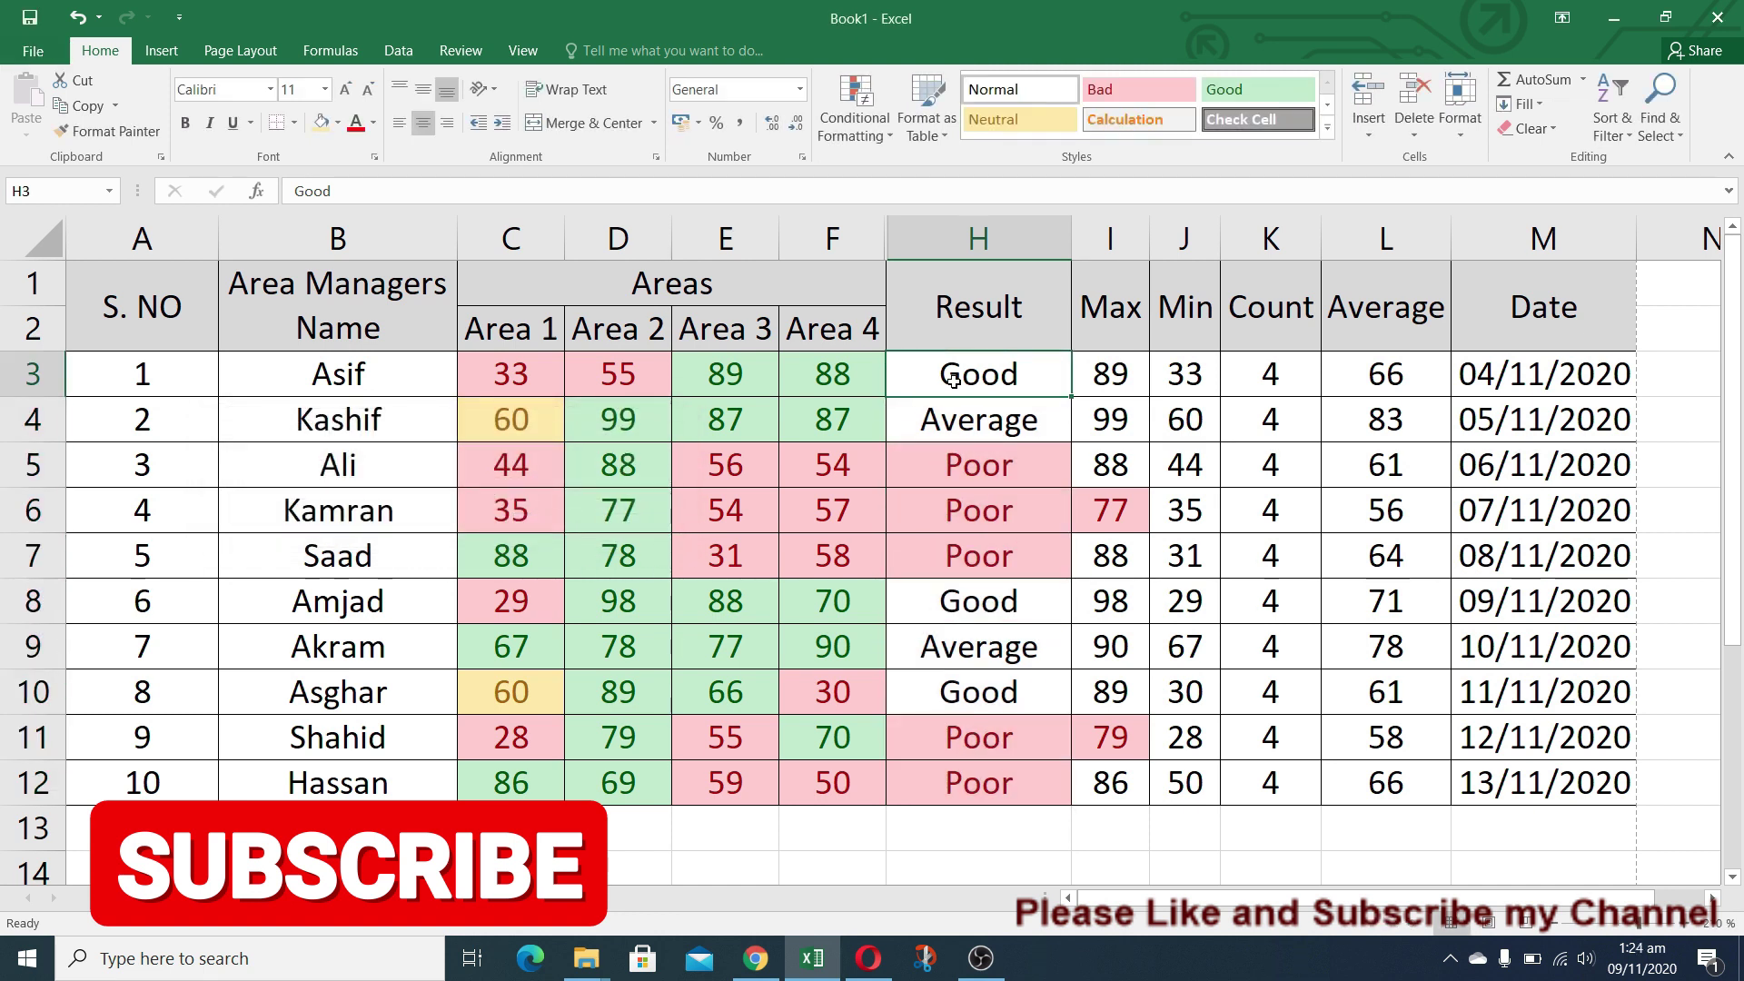
key("ctrl+shift+Down")
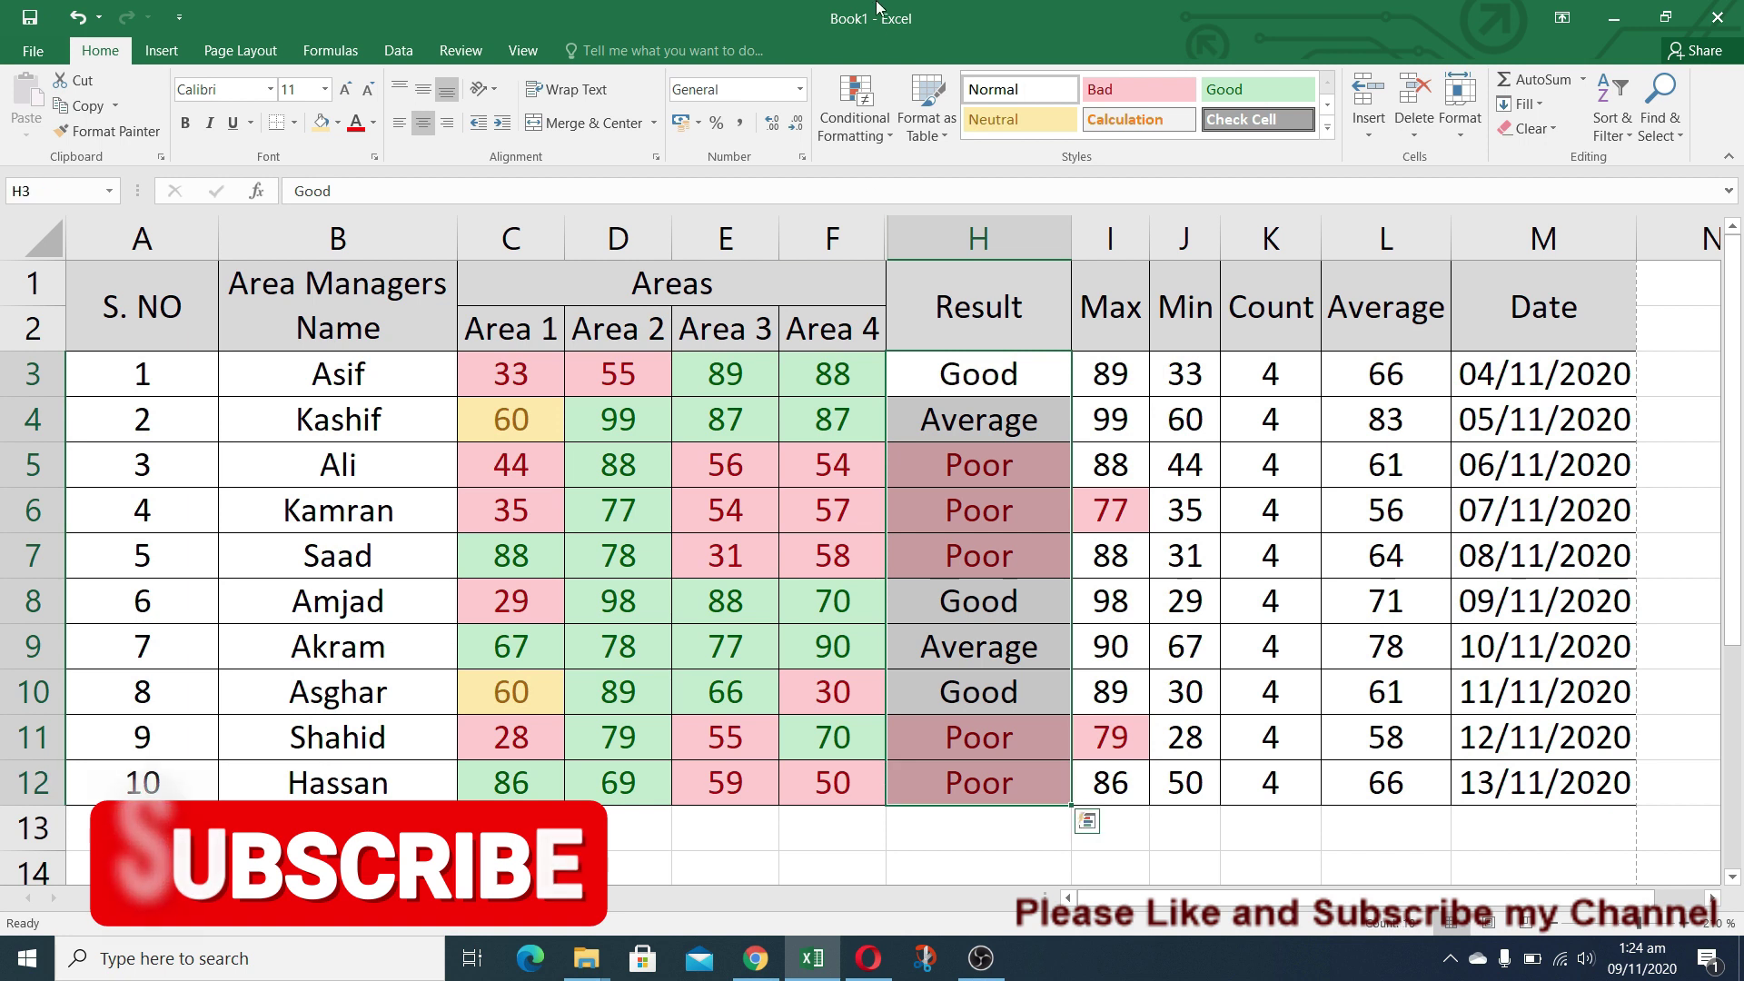
left_click(888, 136)
mouse_move(929, 180)
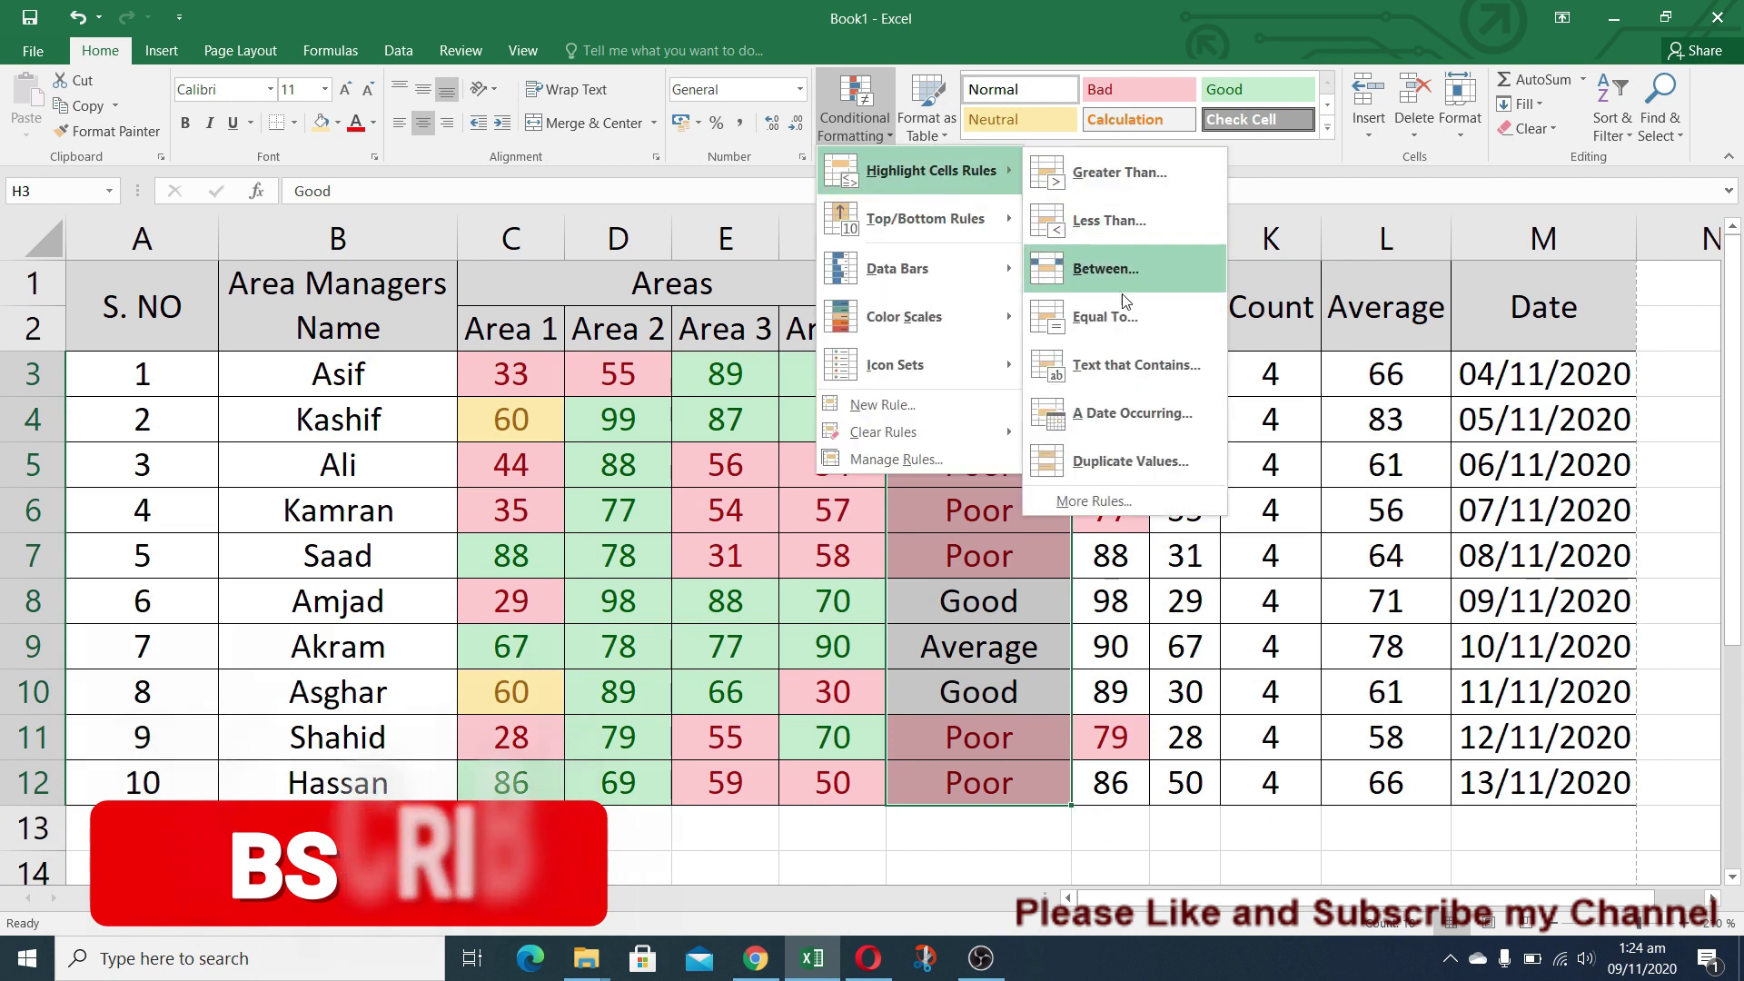
left_click(1135, 365)
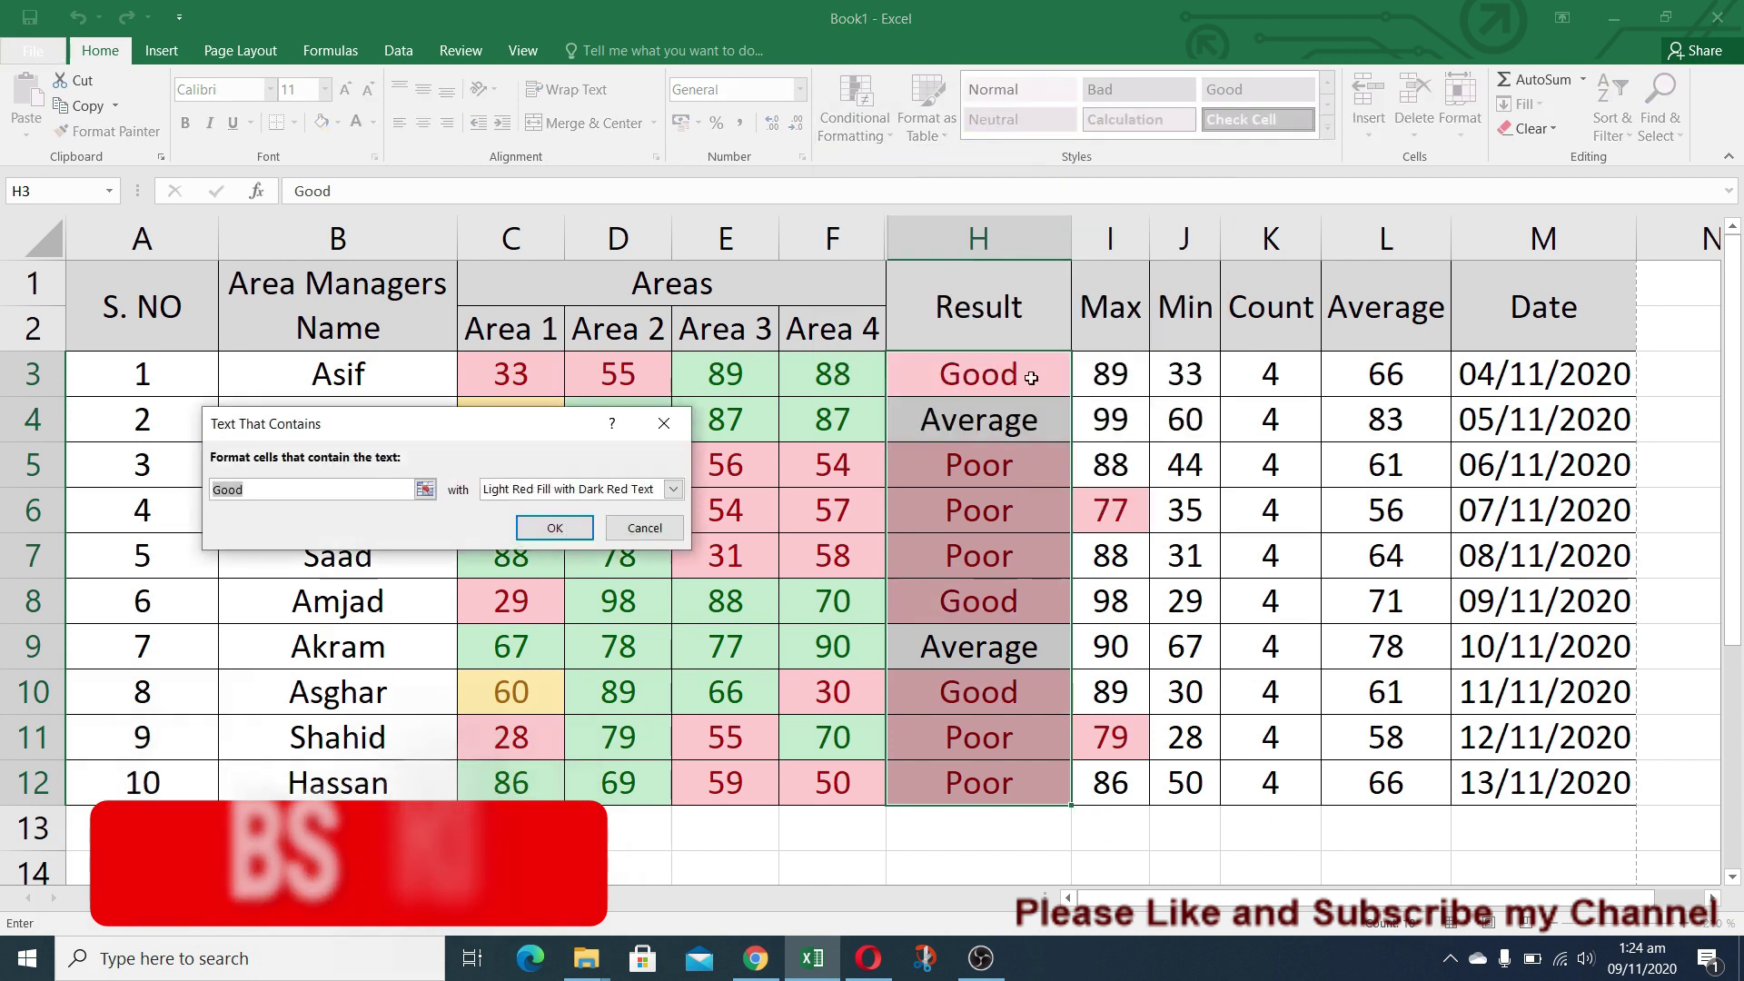
left_click(673, 489)
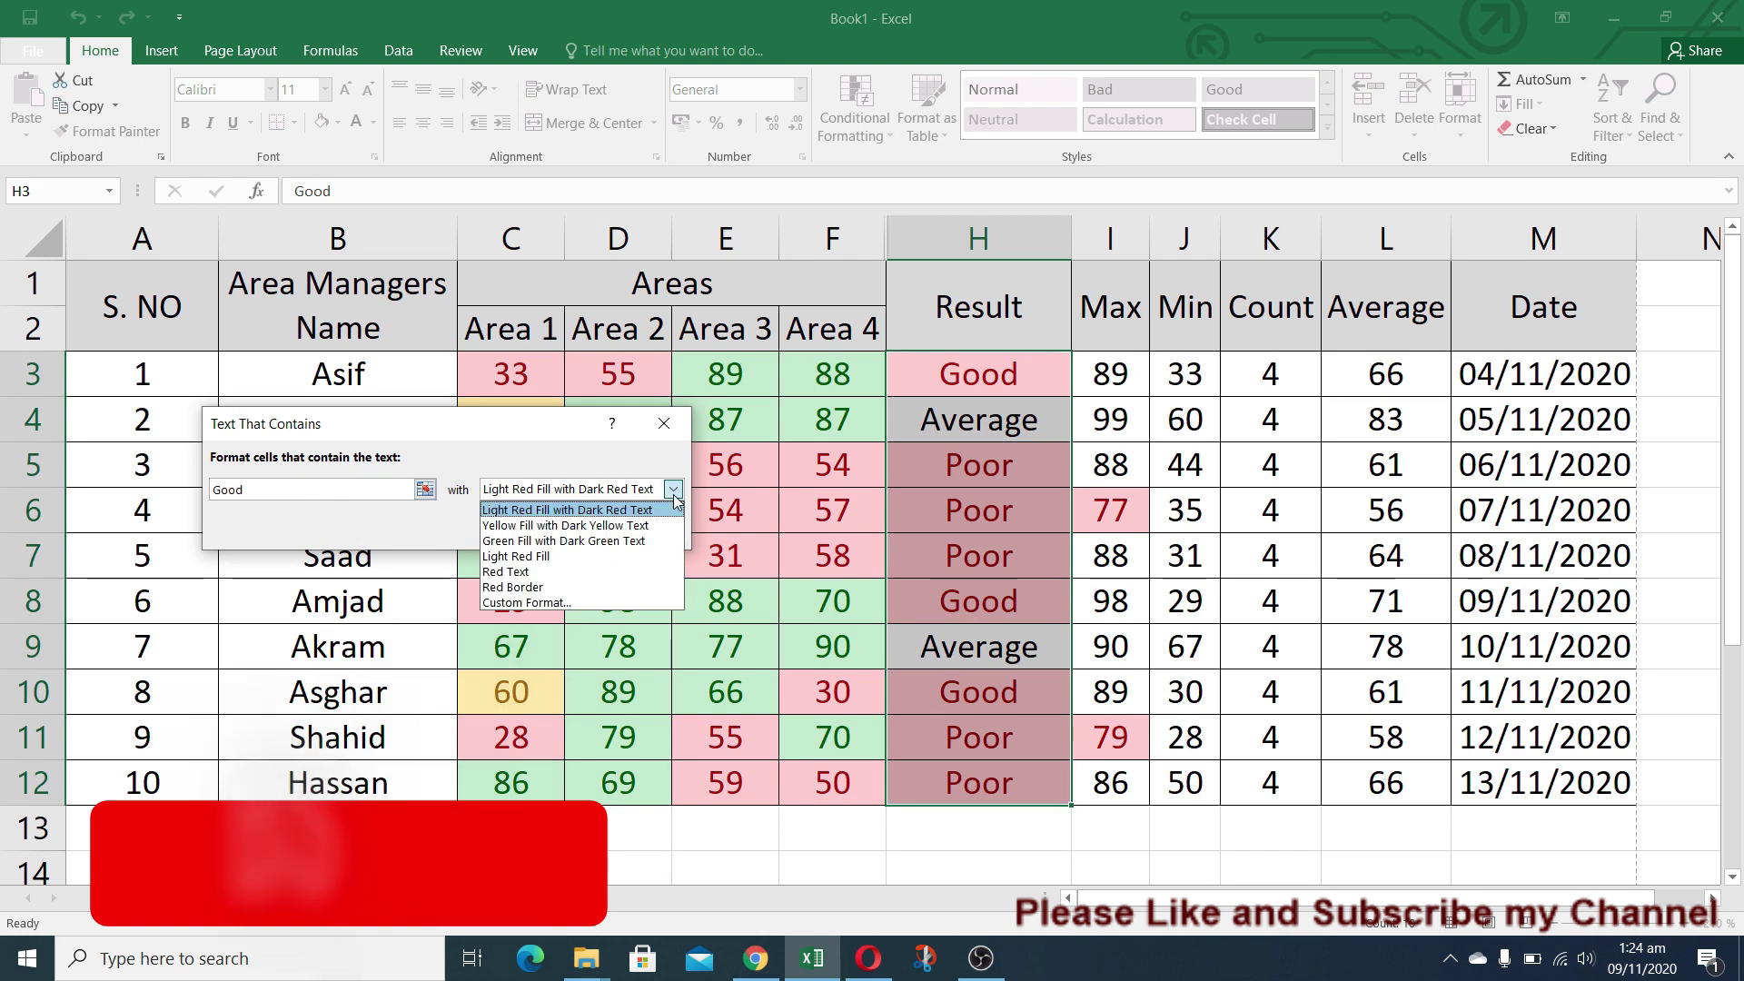
left_click(564, 540)
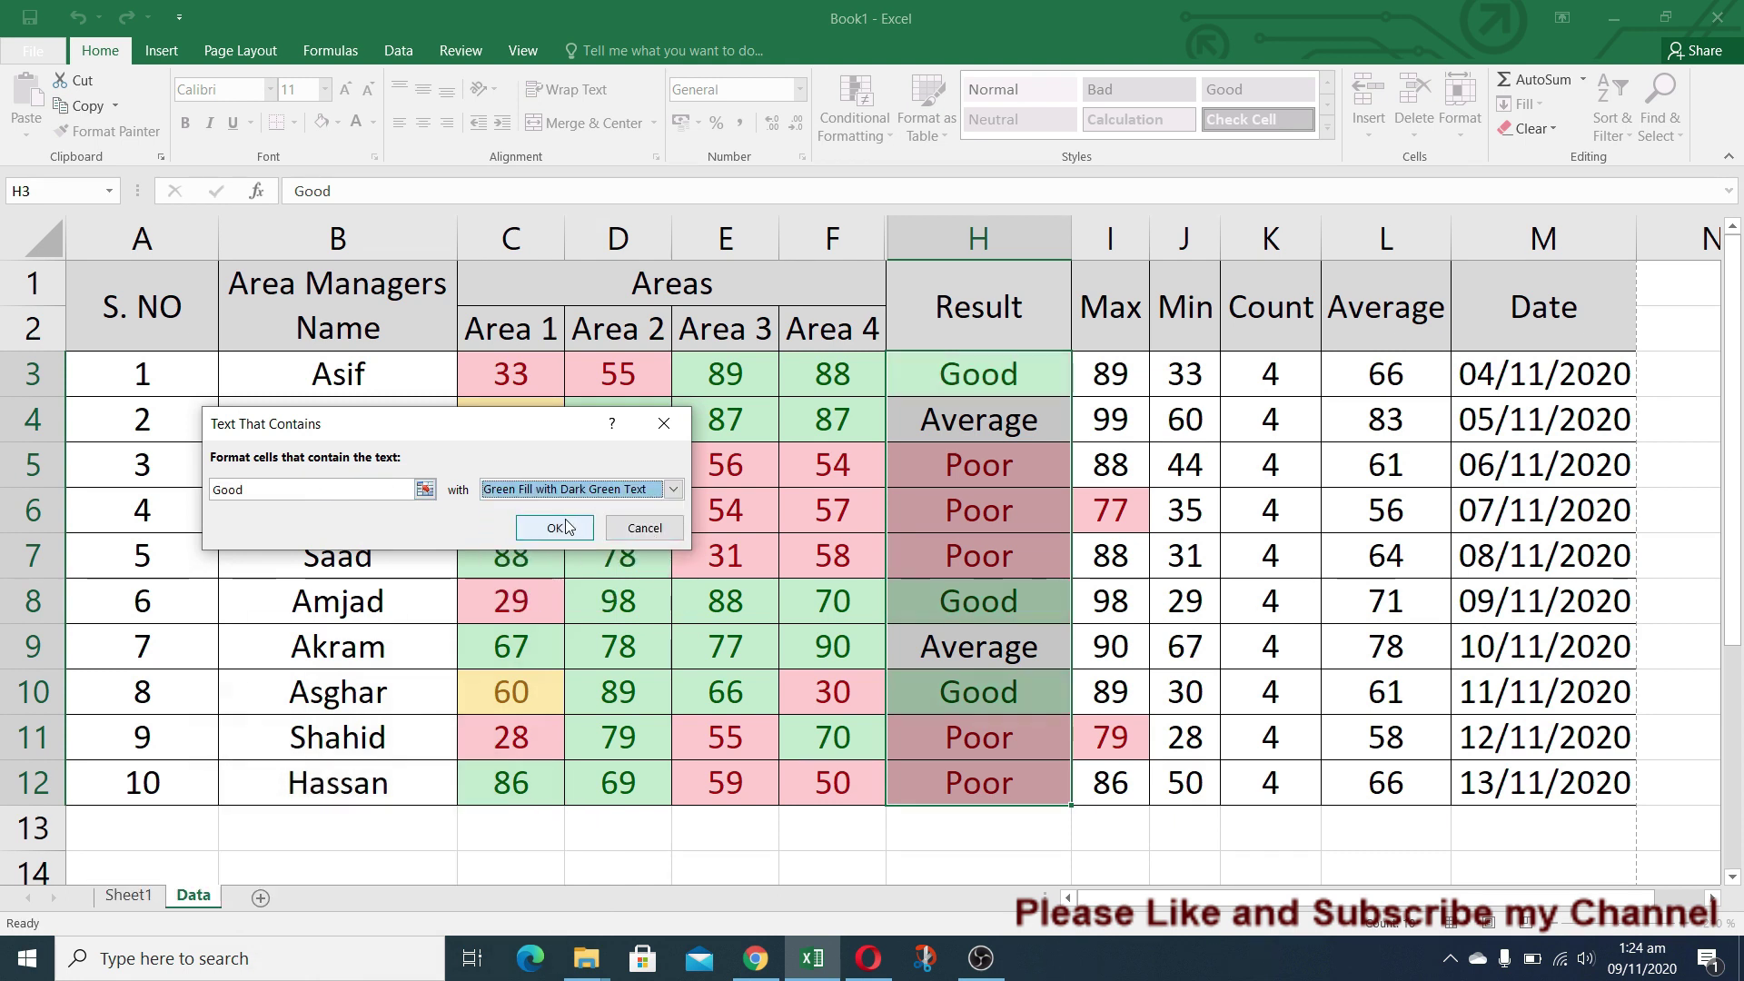
left_click(556, 528)
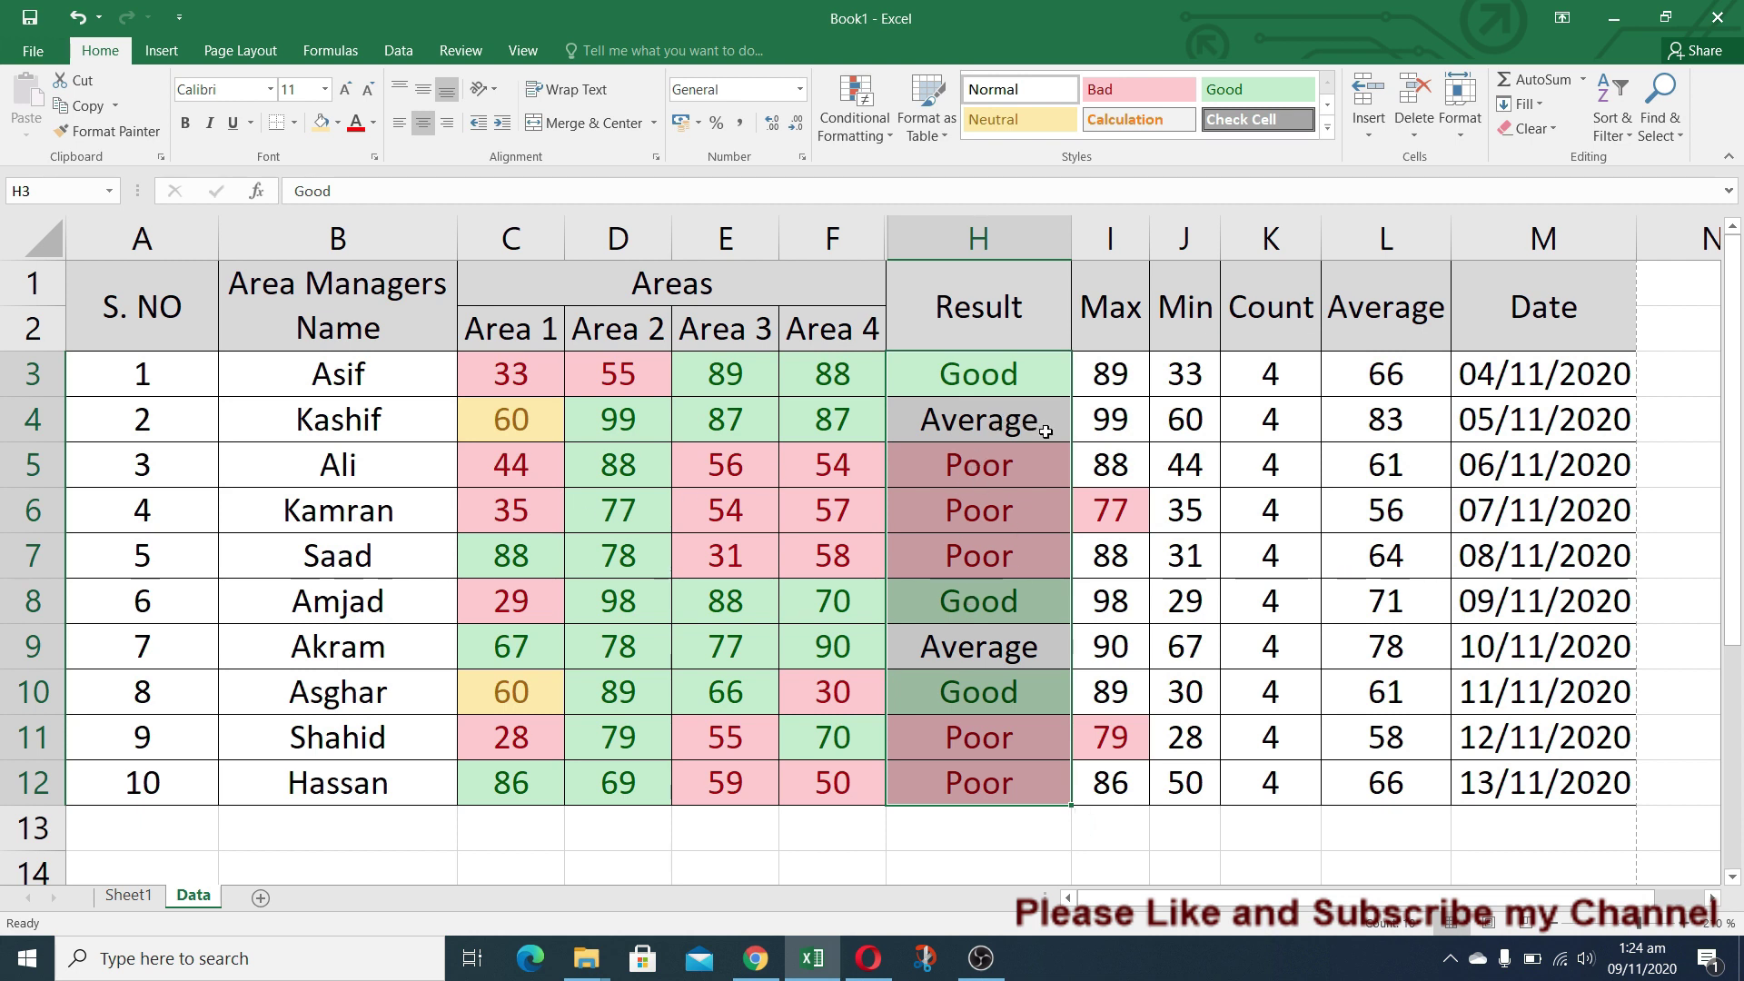
Step: Highlight the Result cells in H3:H12 that contain the text Average using Yellow Fill with Dark Yellow Text
left_click(888, 128)
mouse_move(920, 174)
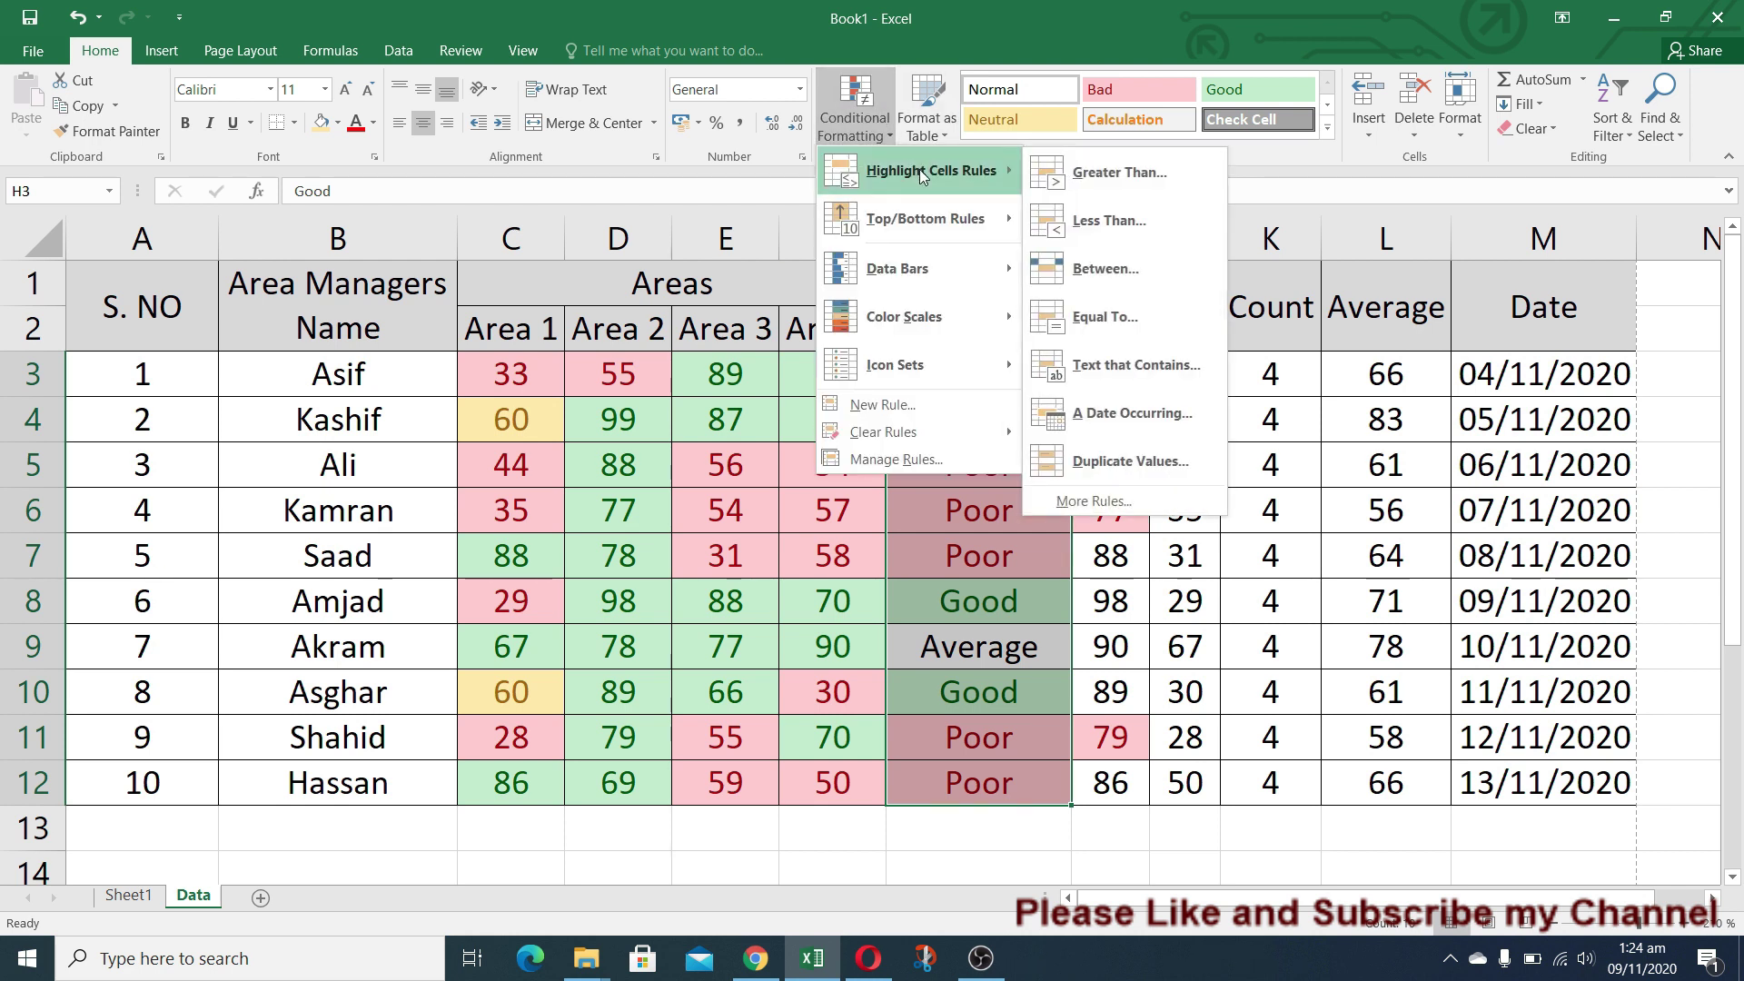
left_click(1136, 365)
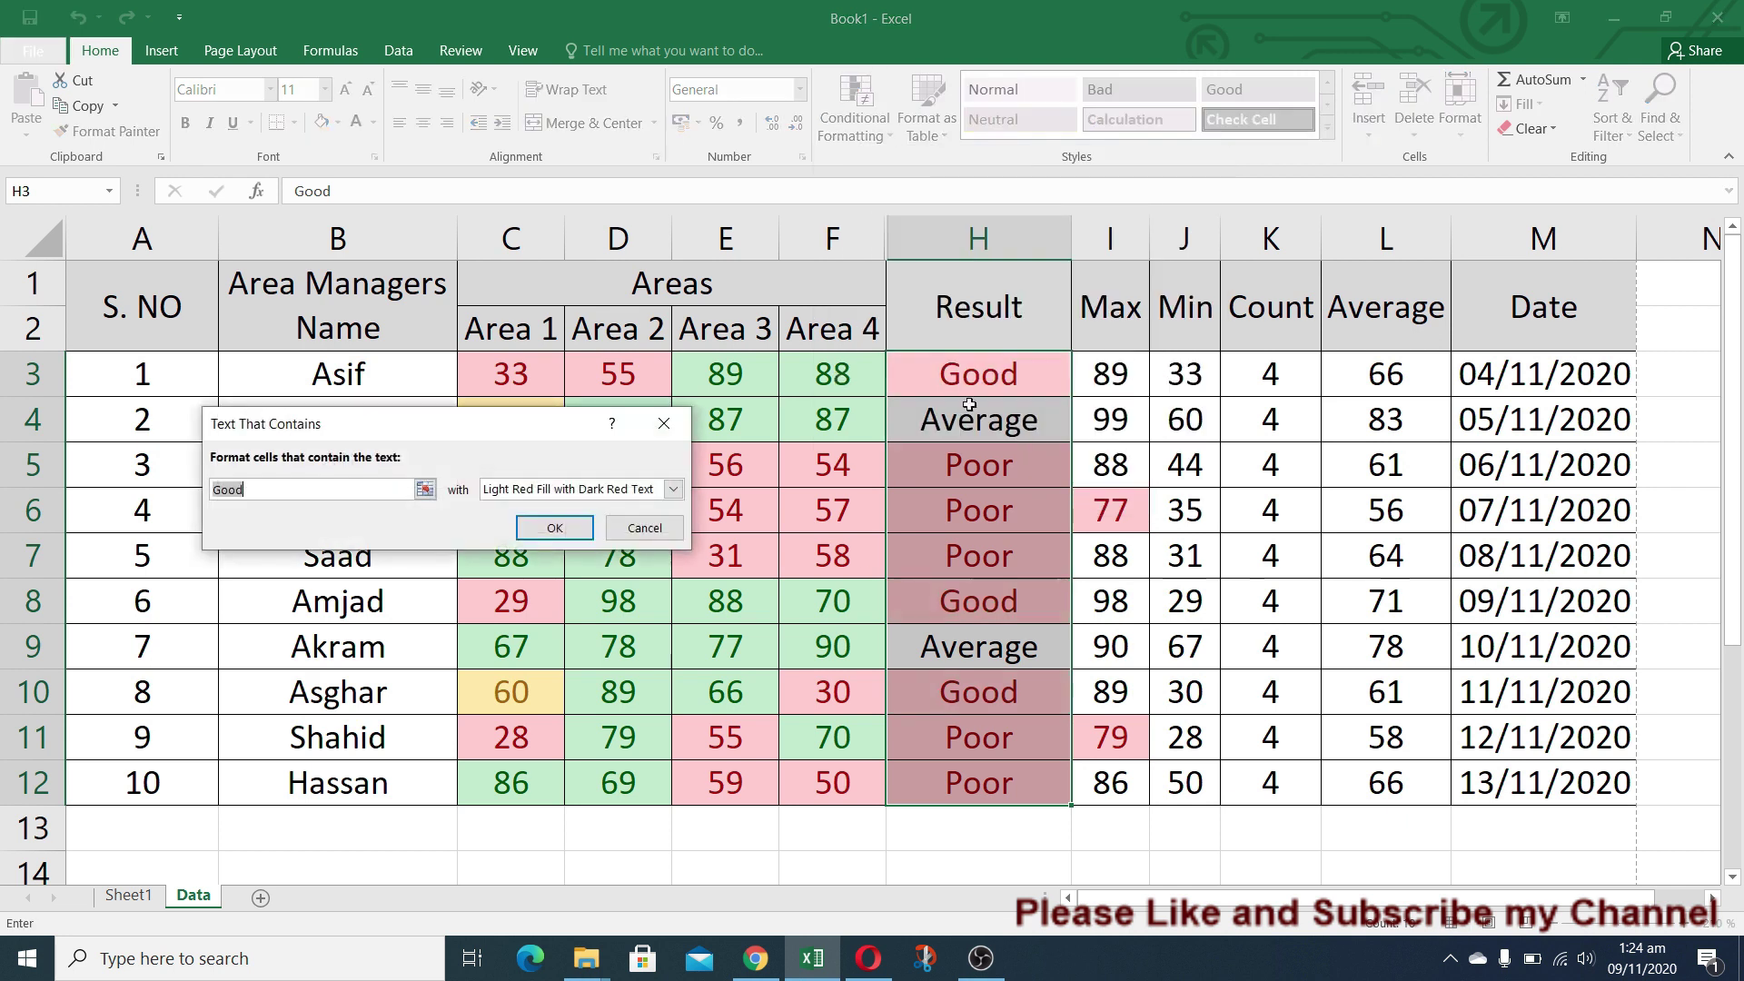
type("Average")
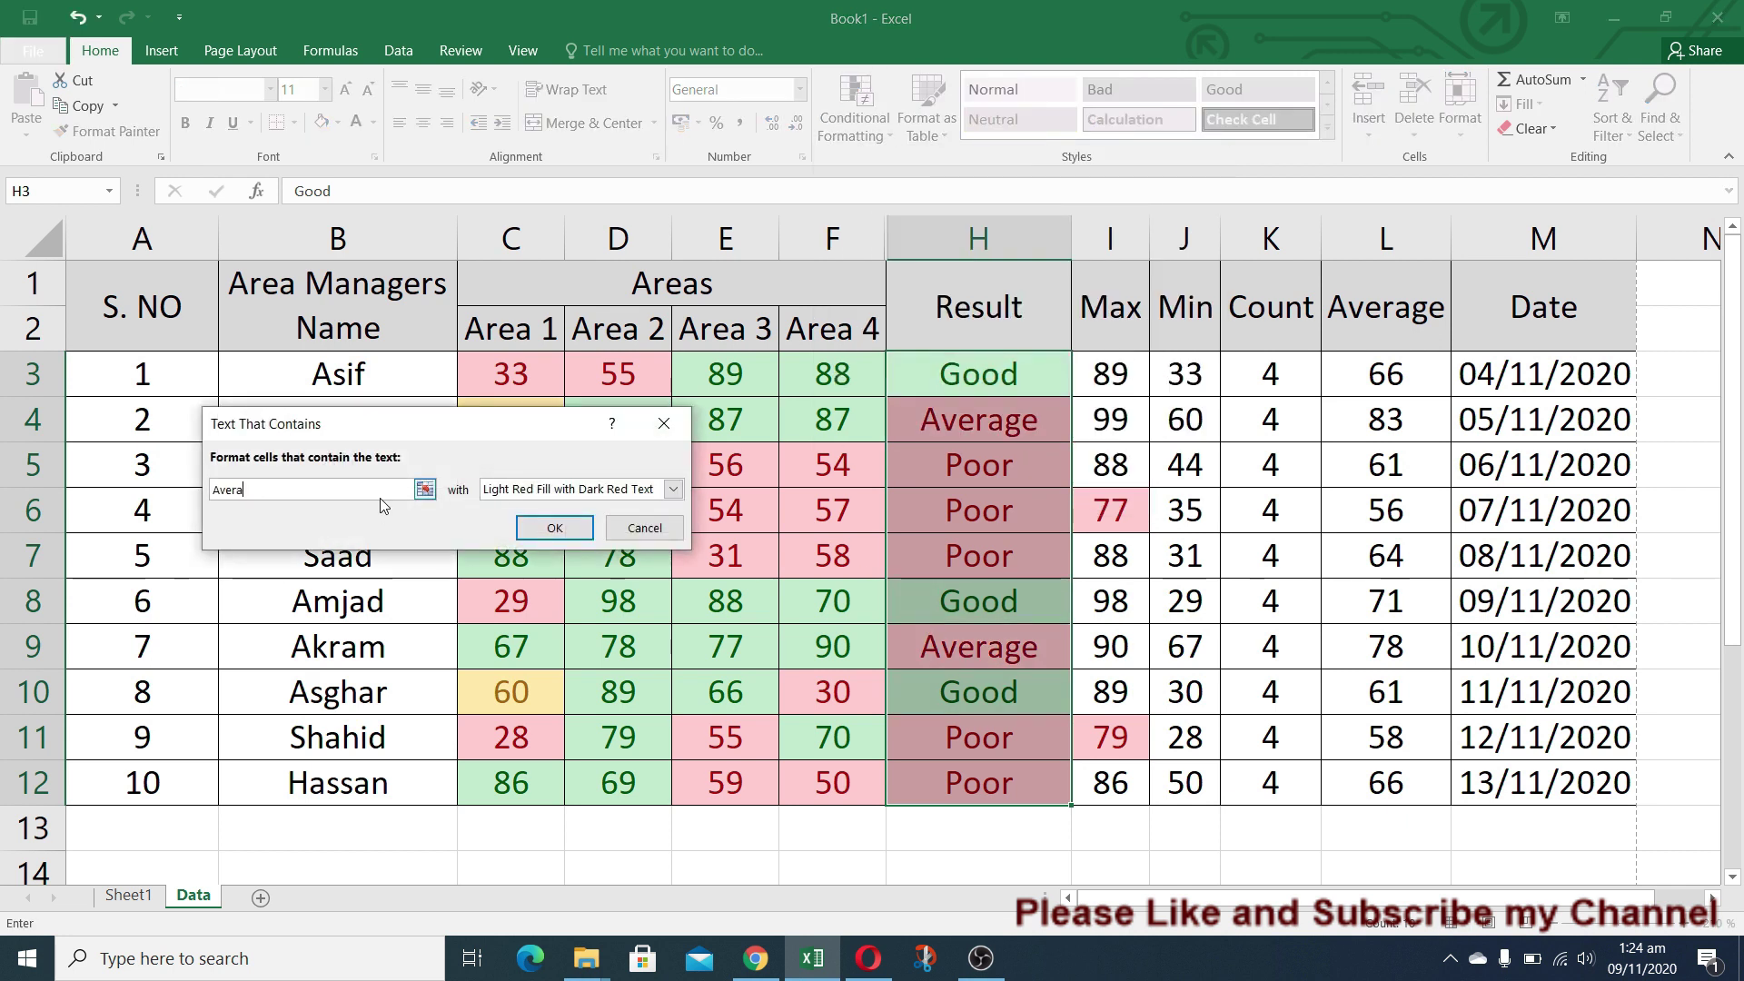
left_click(673, 491)
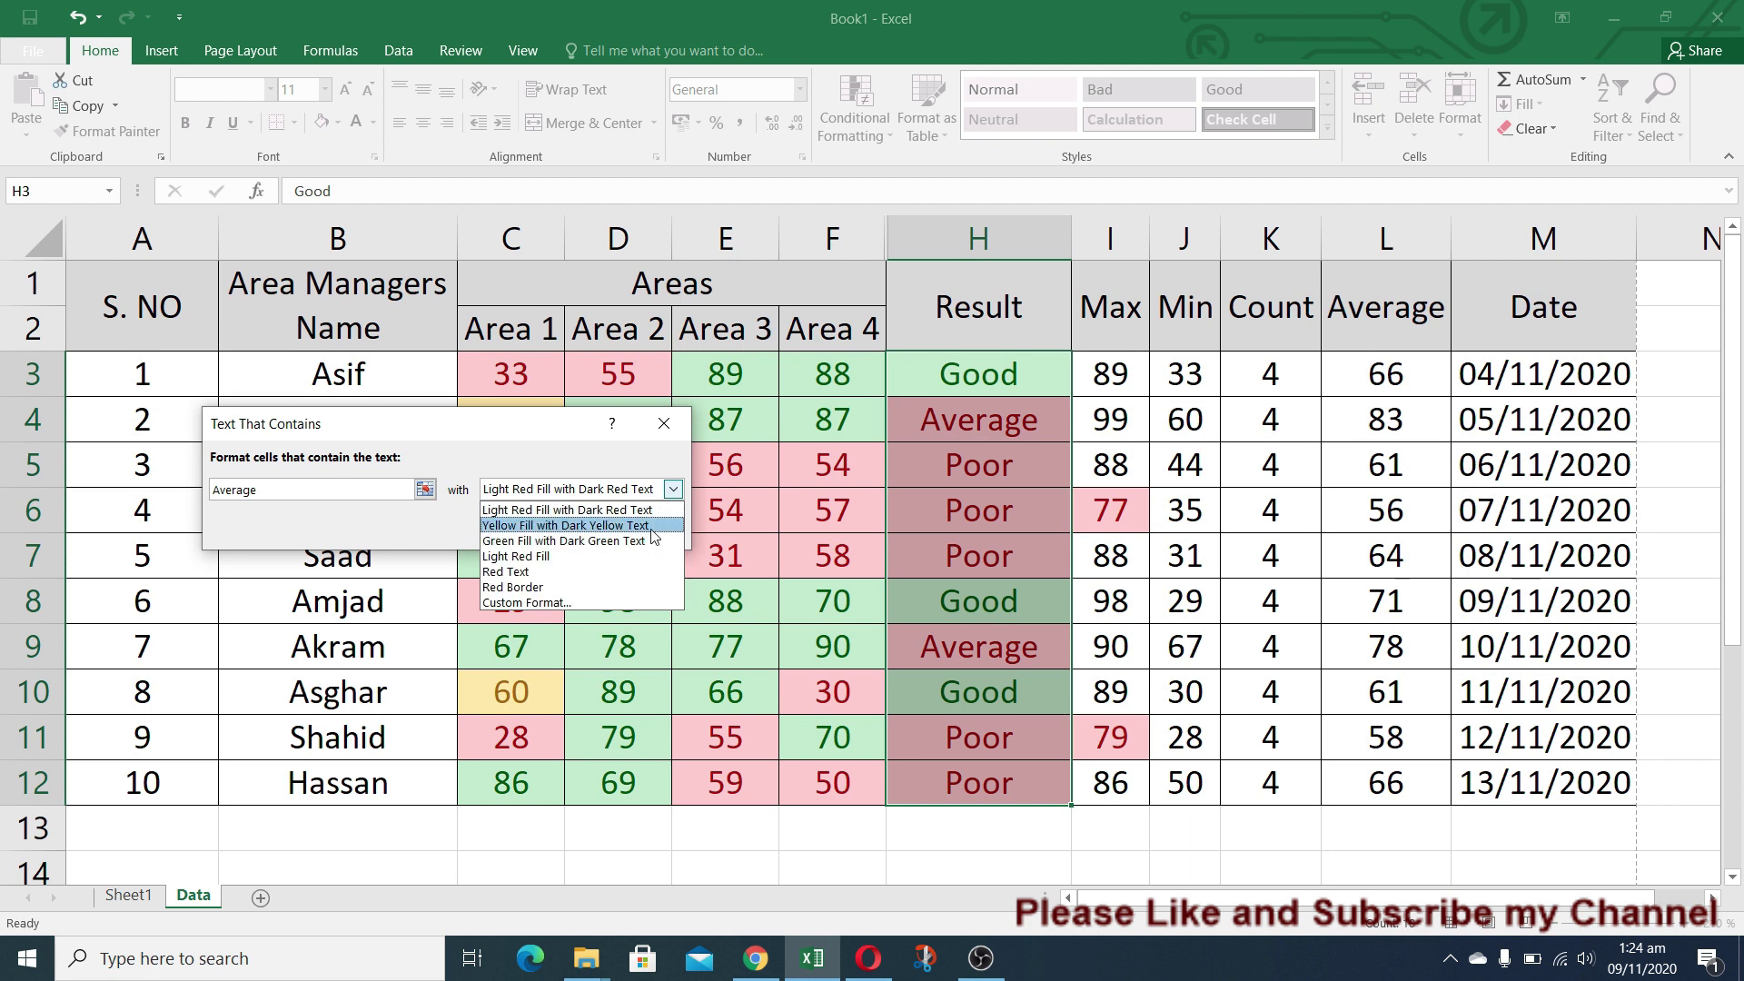
left_click(650, 527)
key("Return")
left_click(1017, 382)
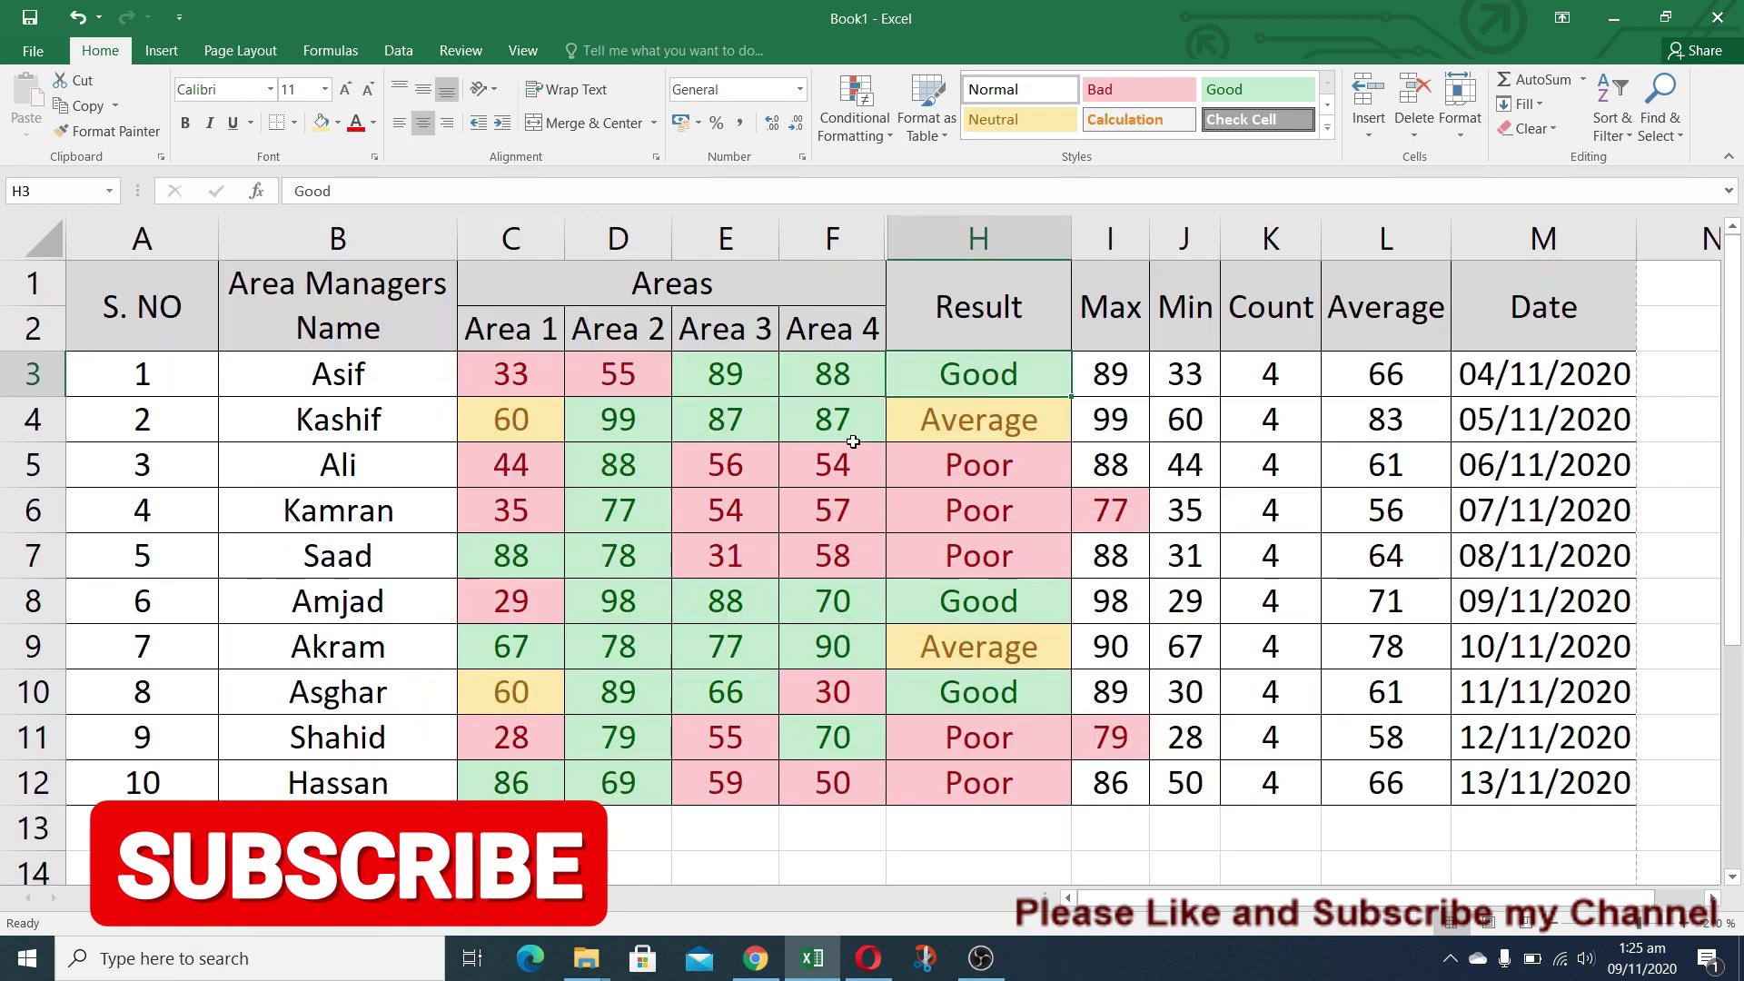
Step: Highlight the dates in M3:M12 that occurred Yesterday using Light Red Fill with Dark Red Text
left_click(1495, 372)
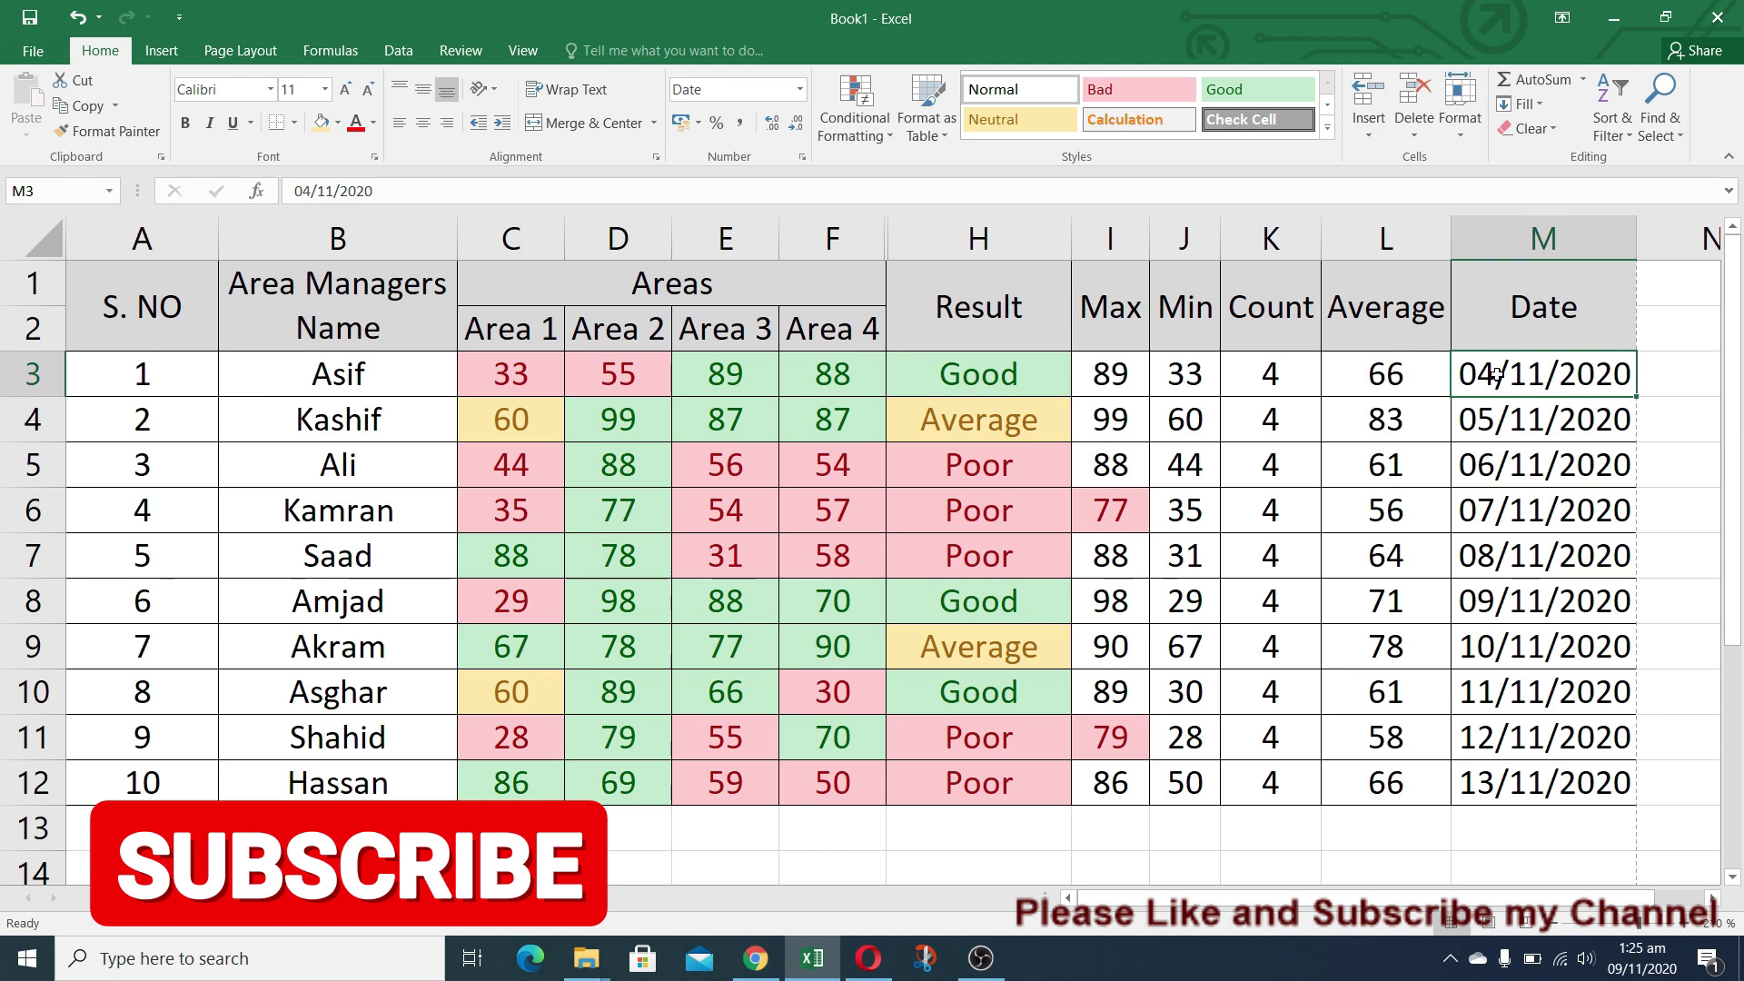
key("ctrl+shift+Down")
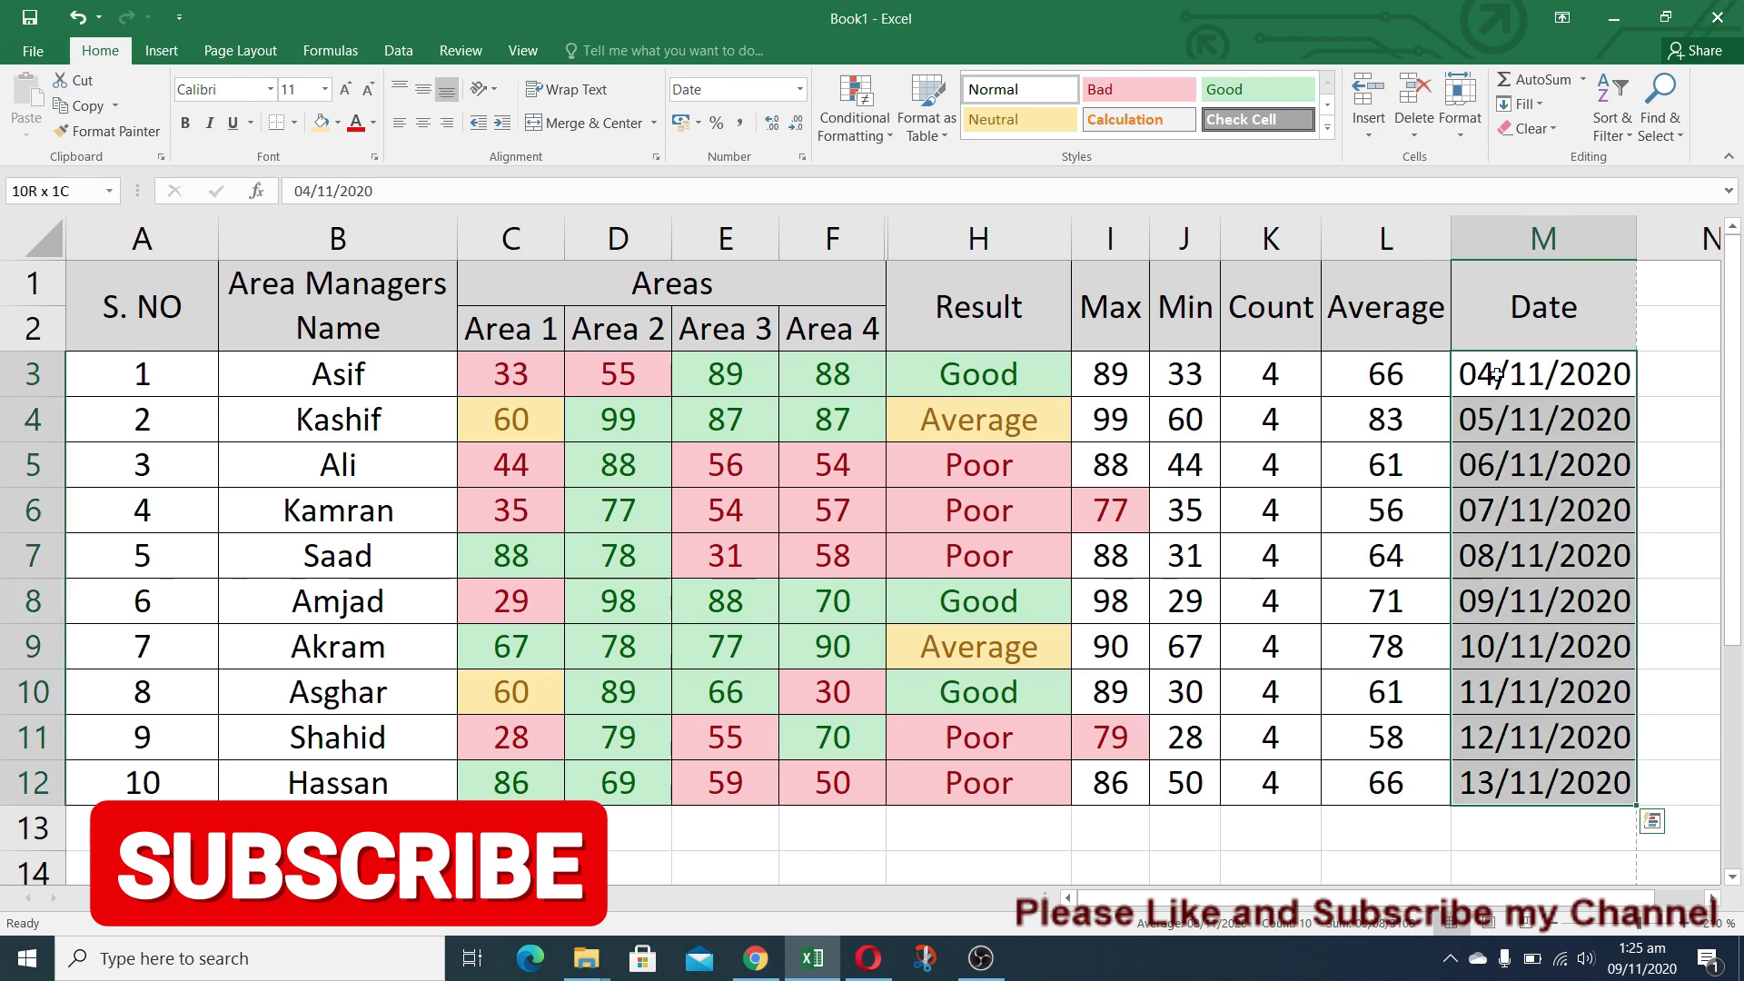
left_click(889, 138)
mouse_move(974, 182)
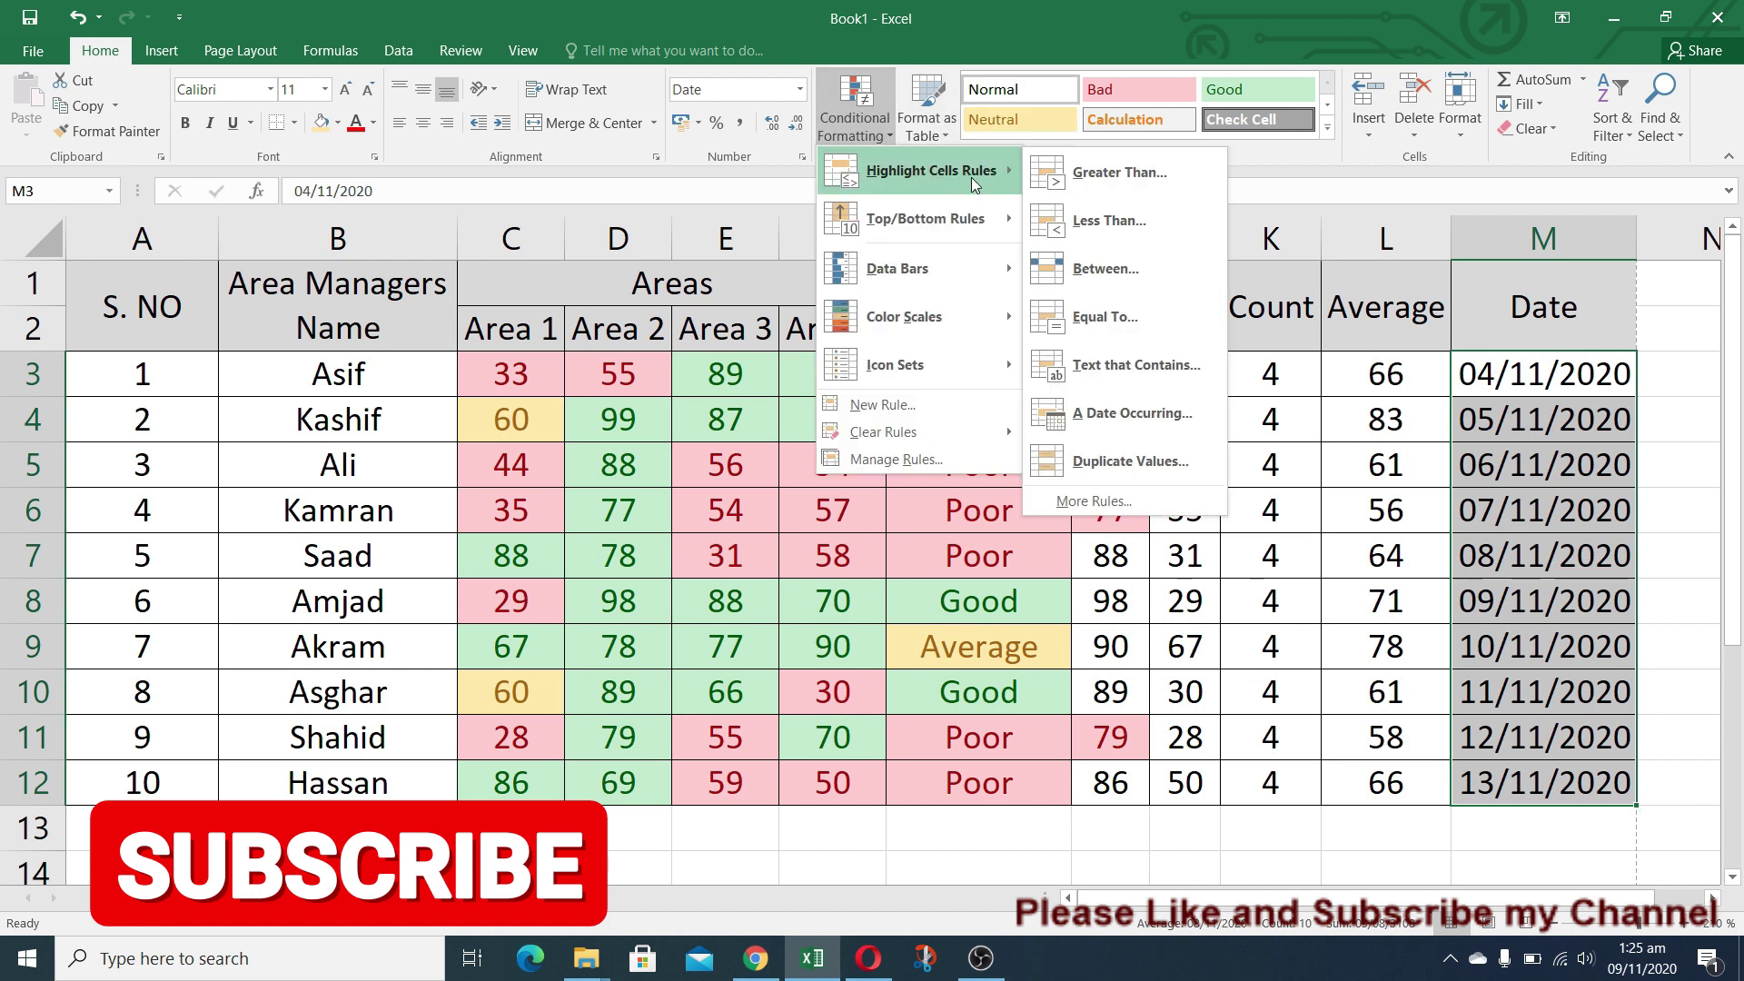
left_click(1169, 417)
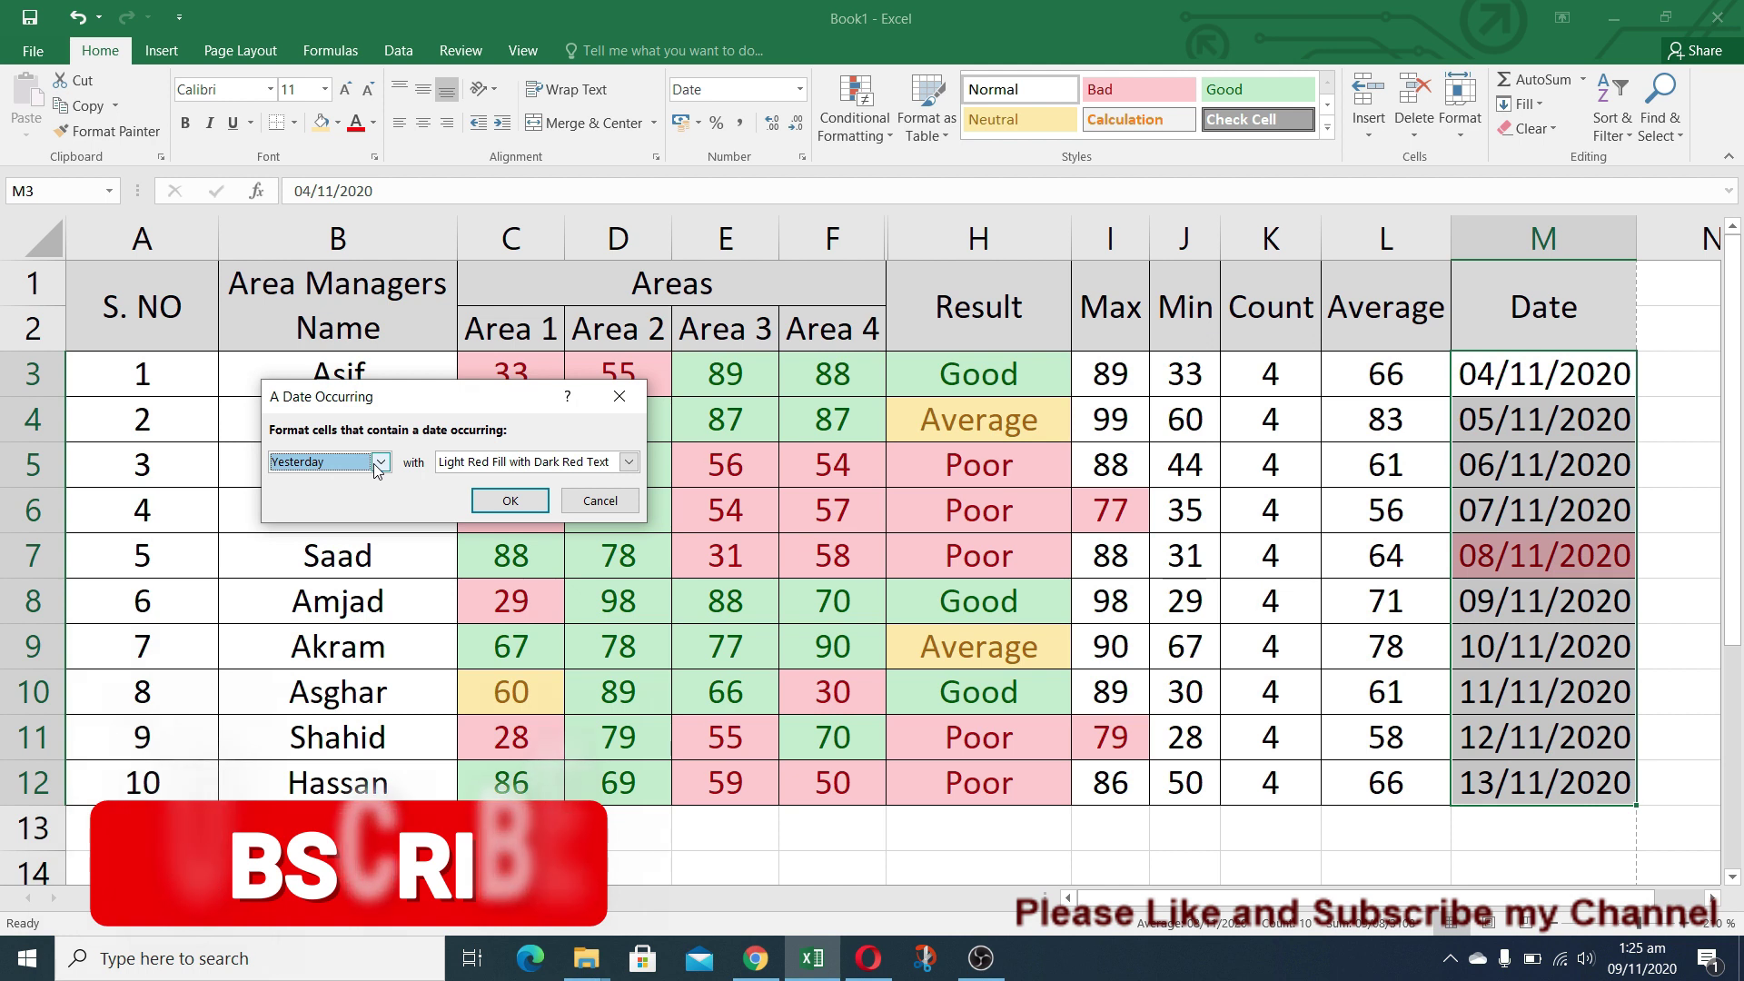
left_click(510, 502)
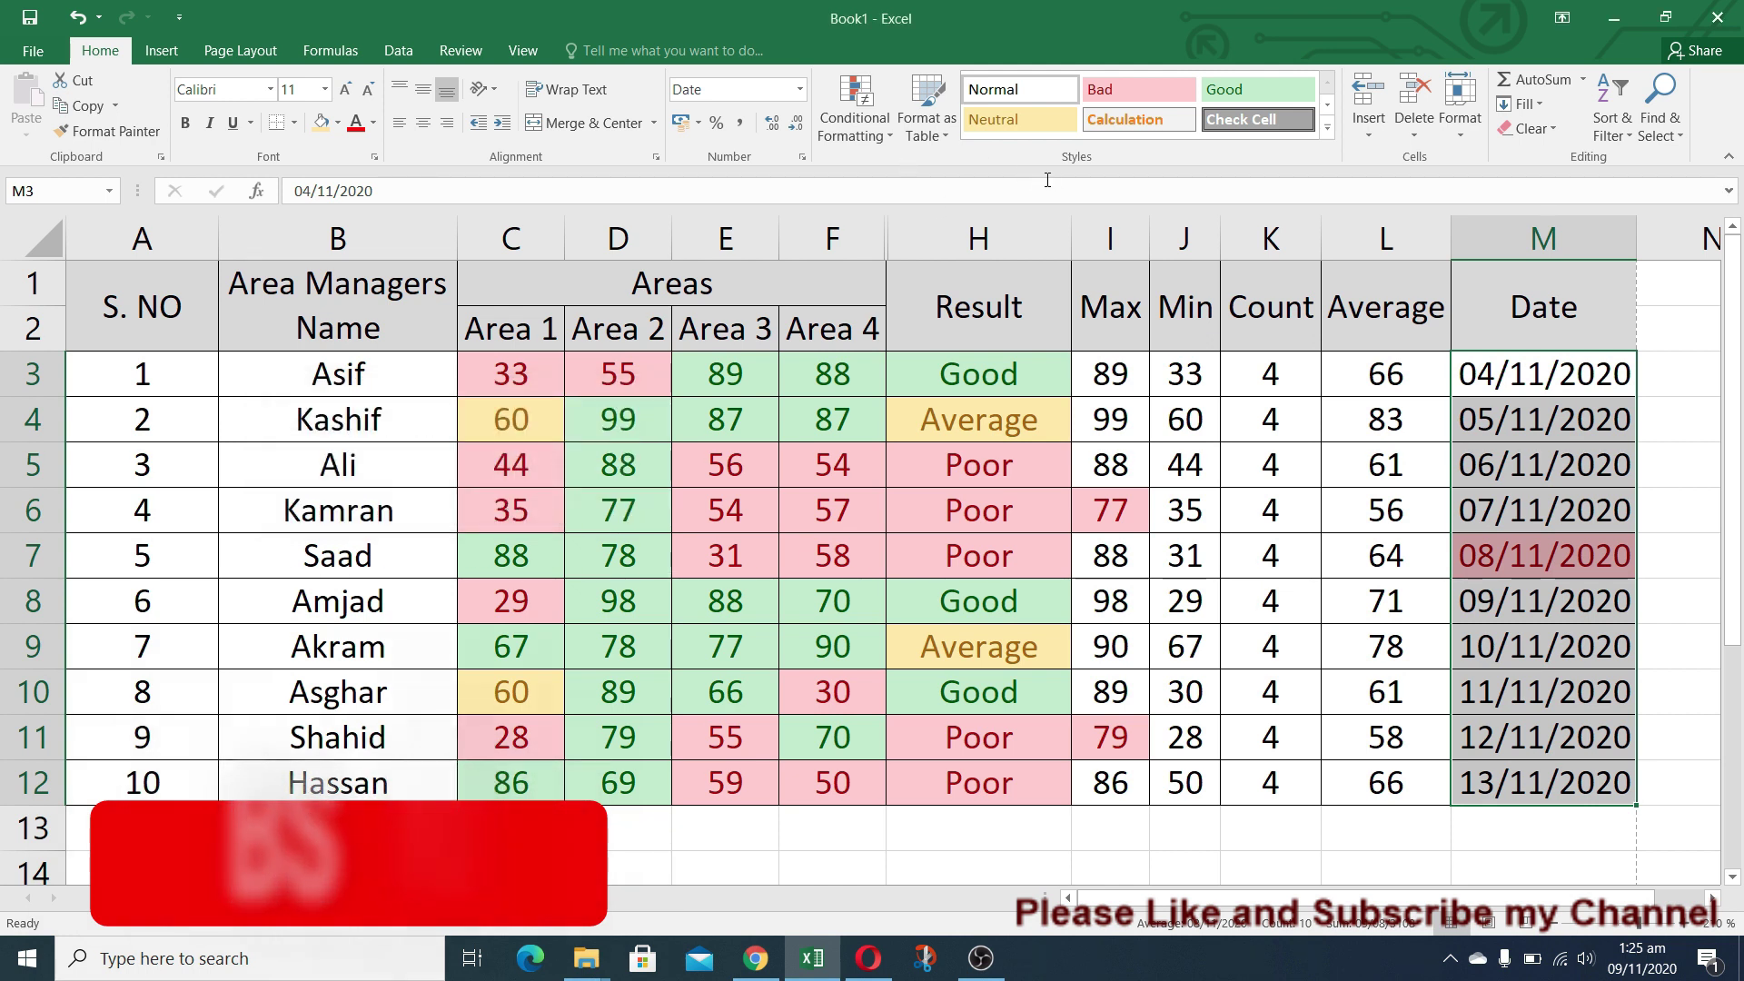
Step: Preview a second Date Occurring rule on M3:M12 with the periods Tomorrow and Last week
left_click(895, 136)
mouse_move(936, 170)
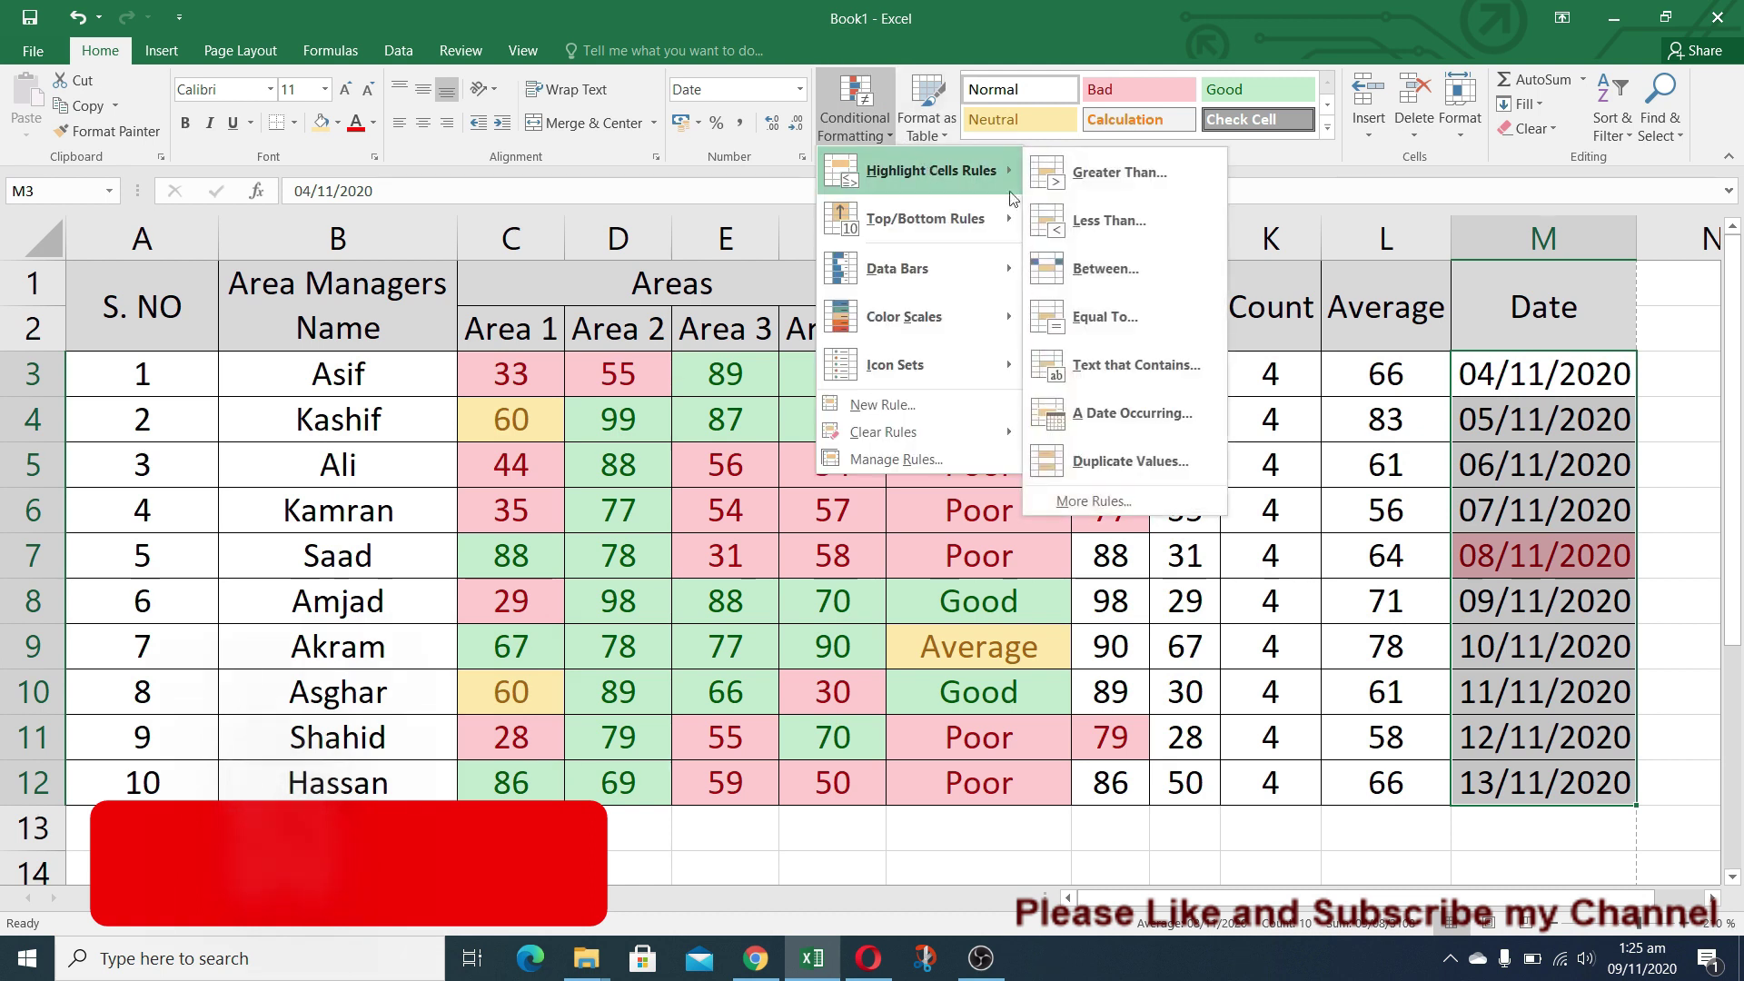
left_click(1121, 392)
left_click(380, 461)
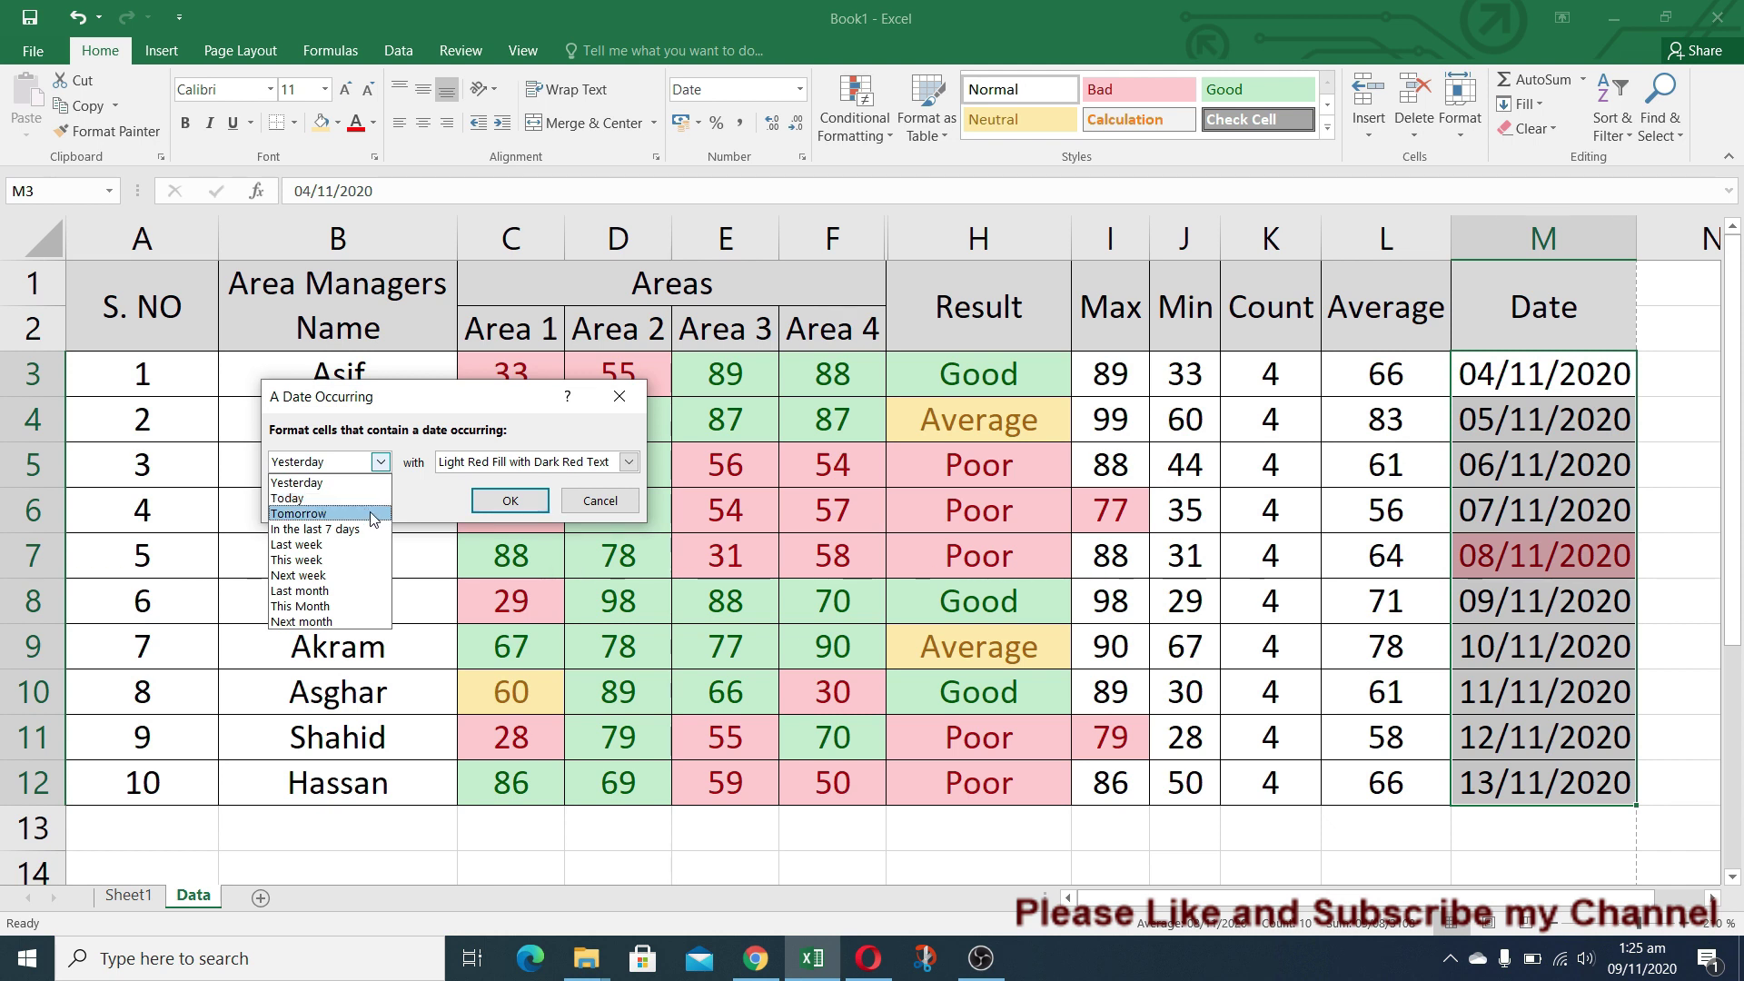
left_click(372, 514)
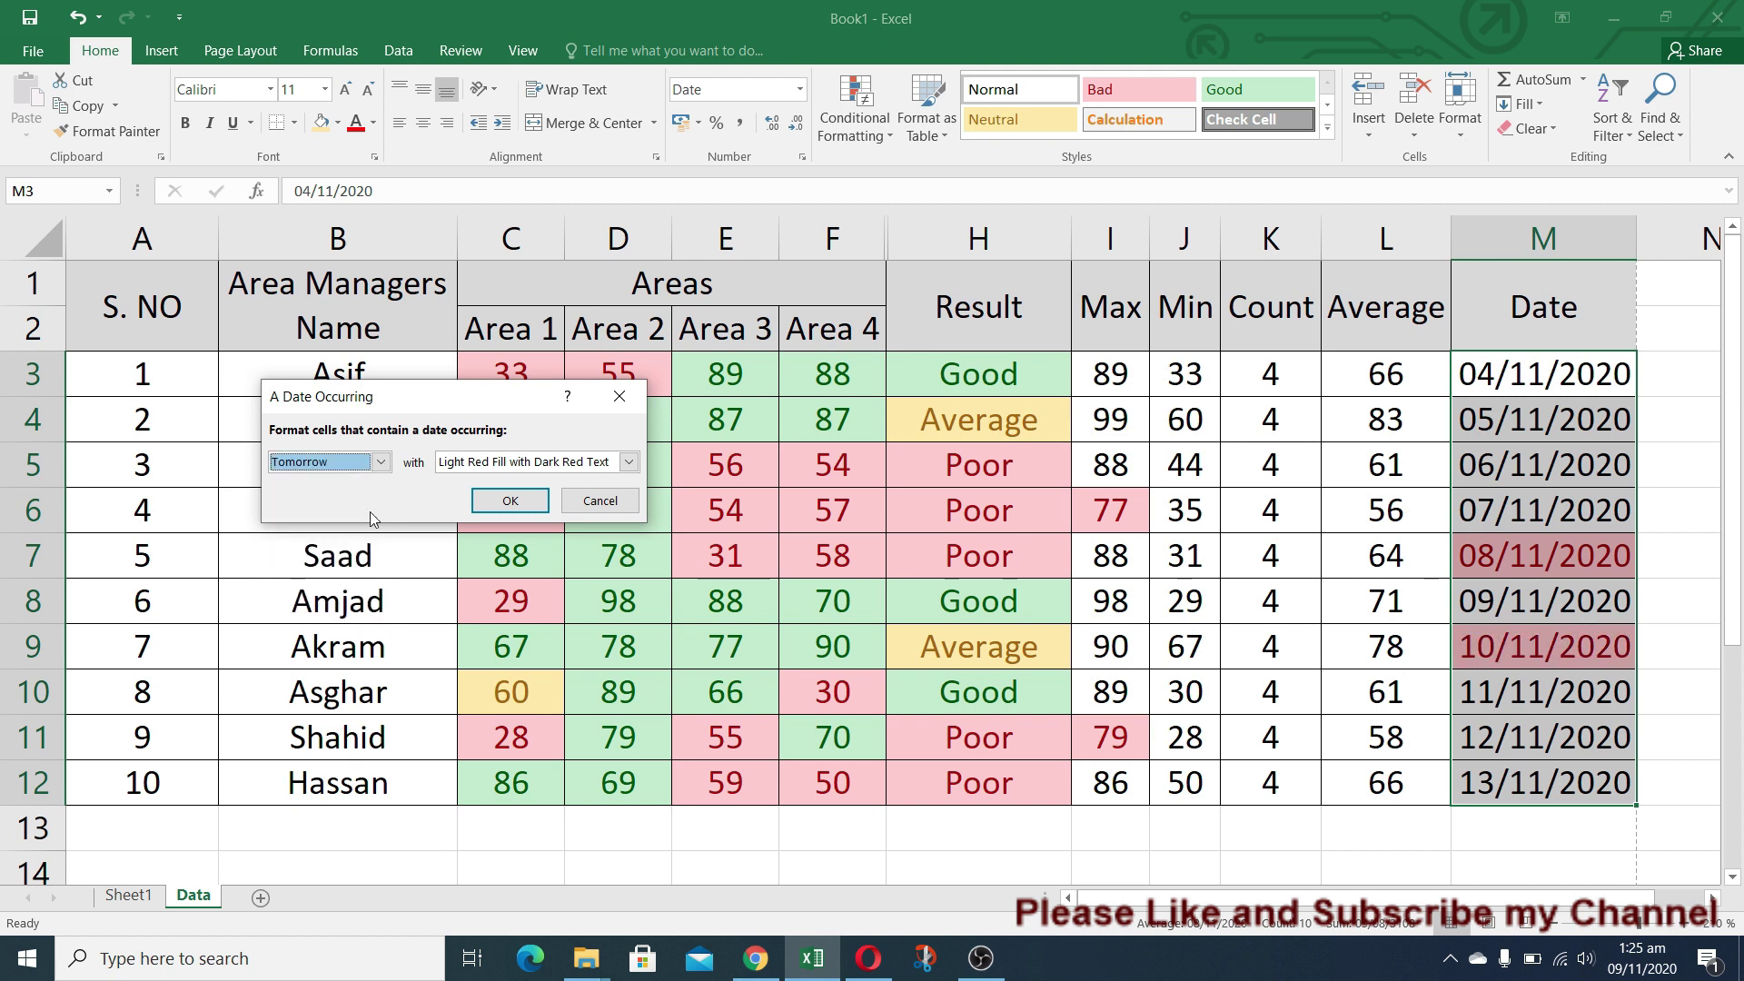
left_click(381, 462)
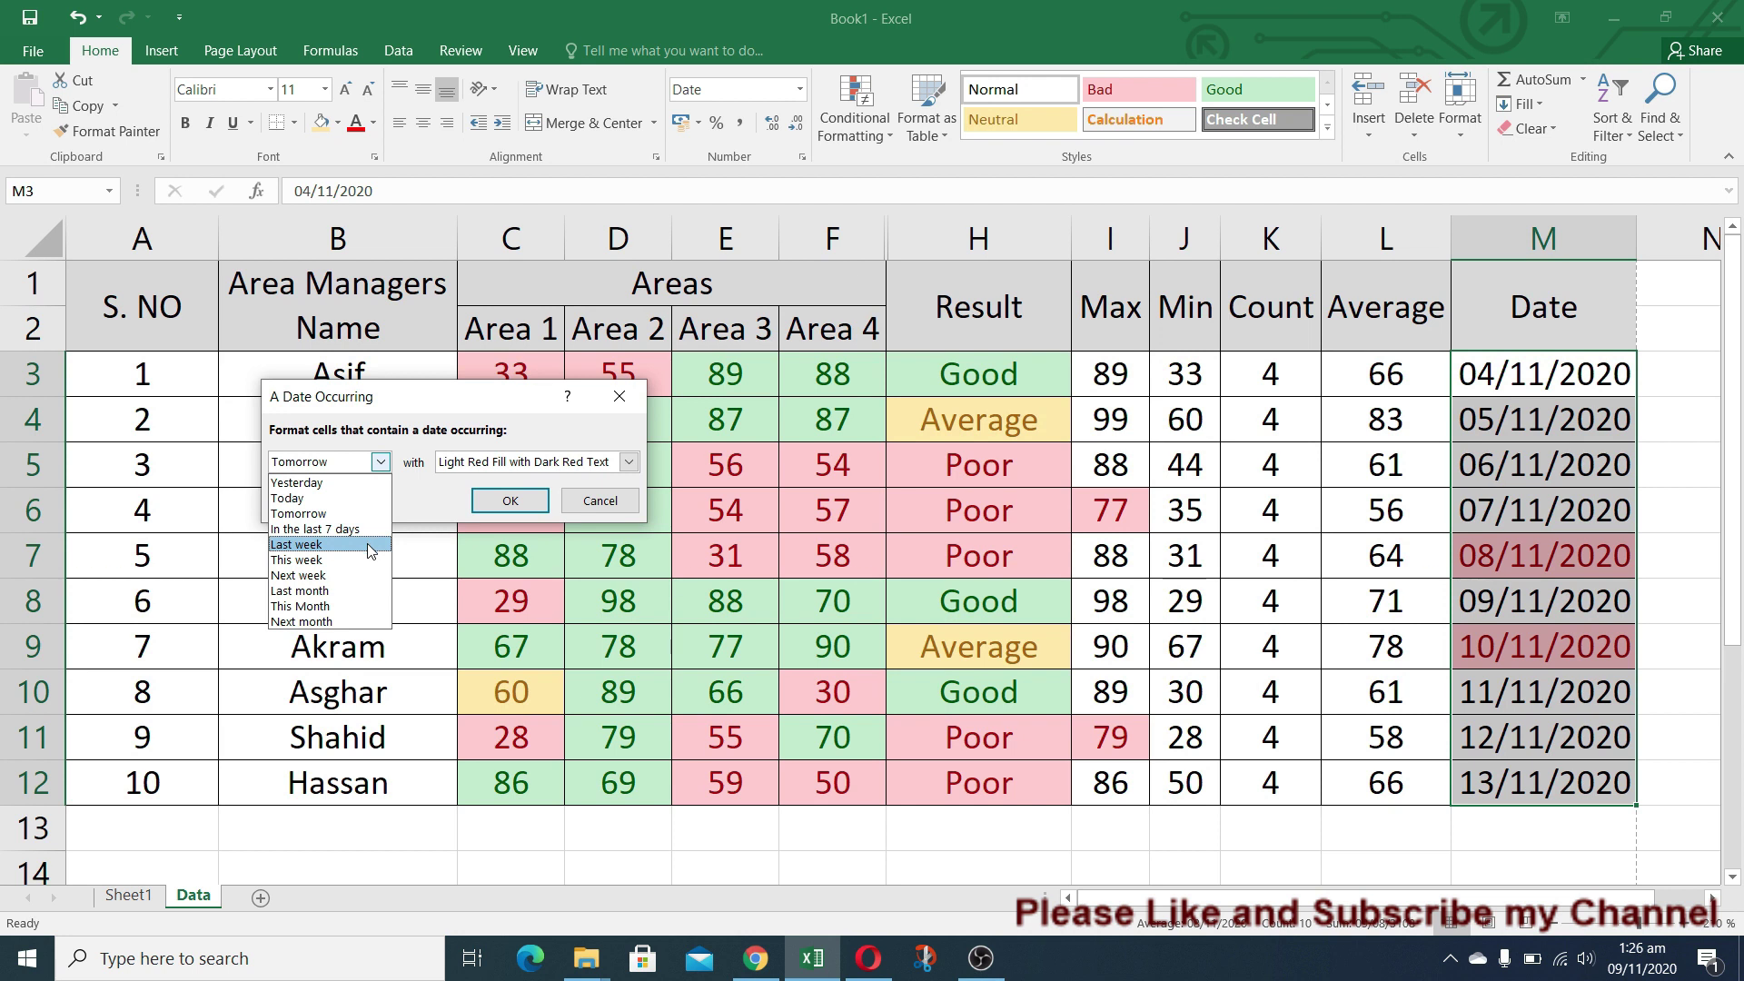
left_click(370, 545)
Step: Preview the date rule on M3:M12 with This week and Next week, and discard it without applying
left_click(381, 462)
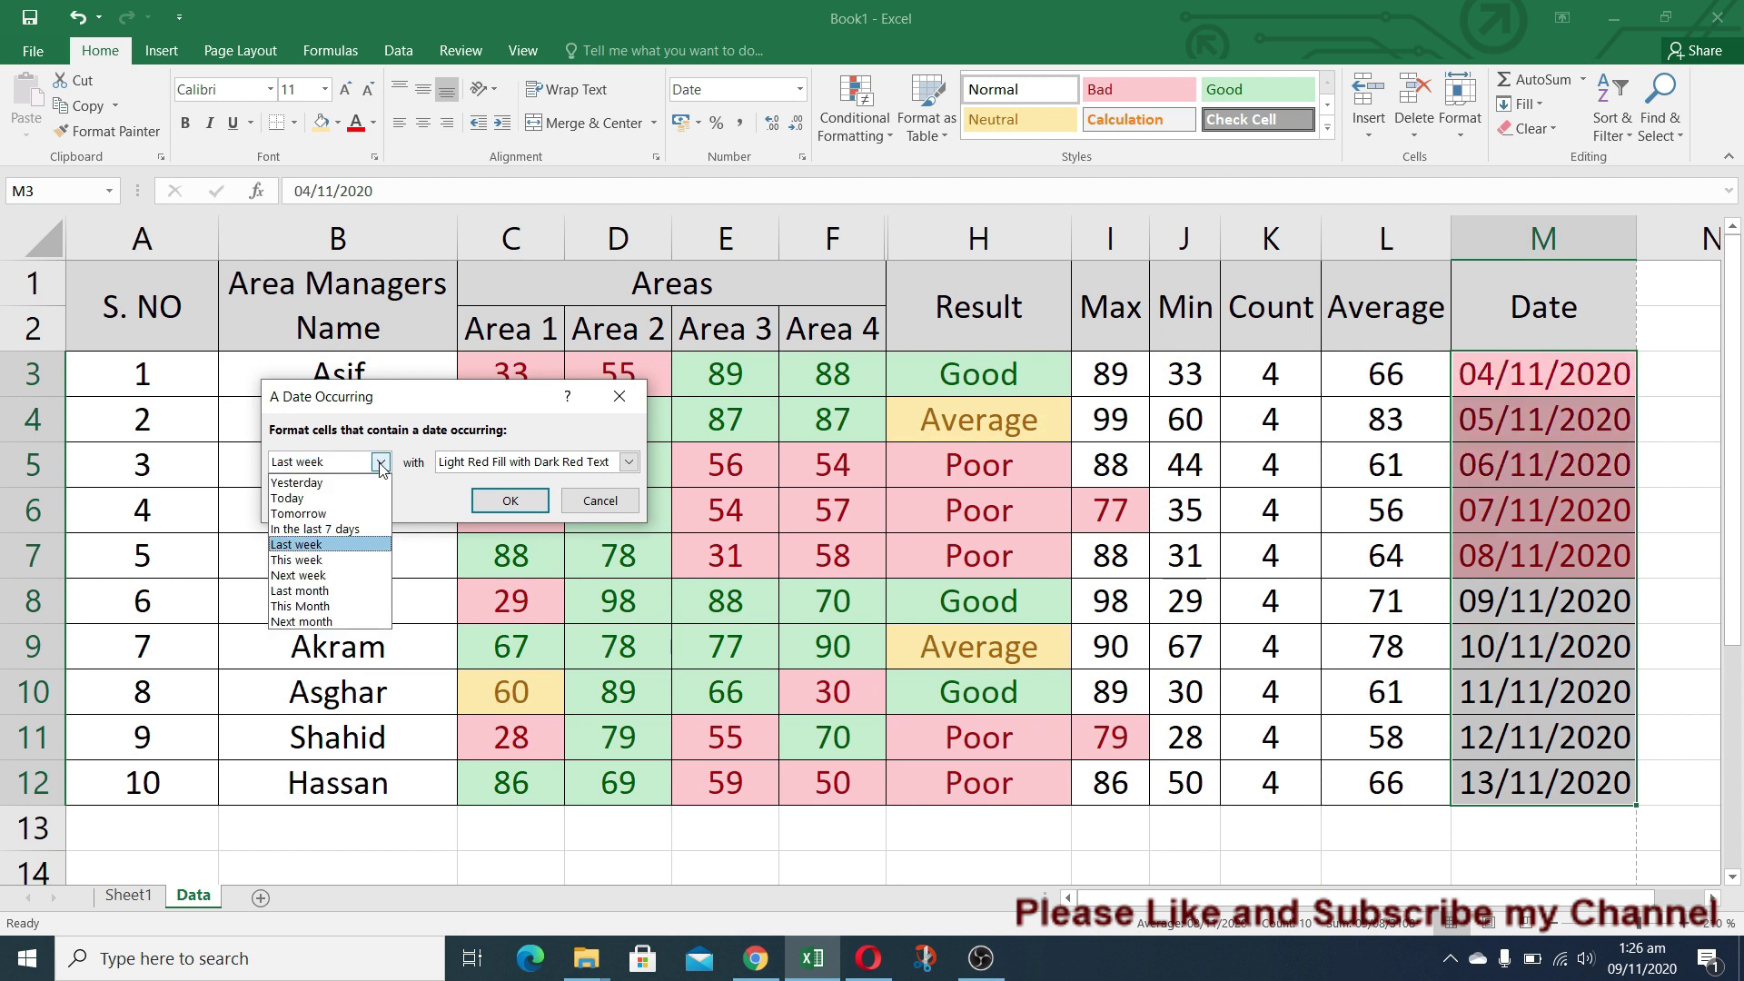
left_click(358, 560)
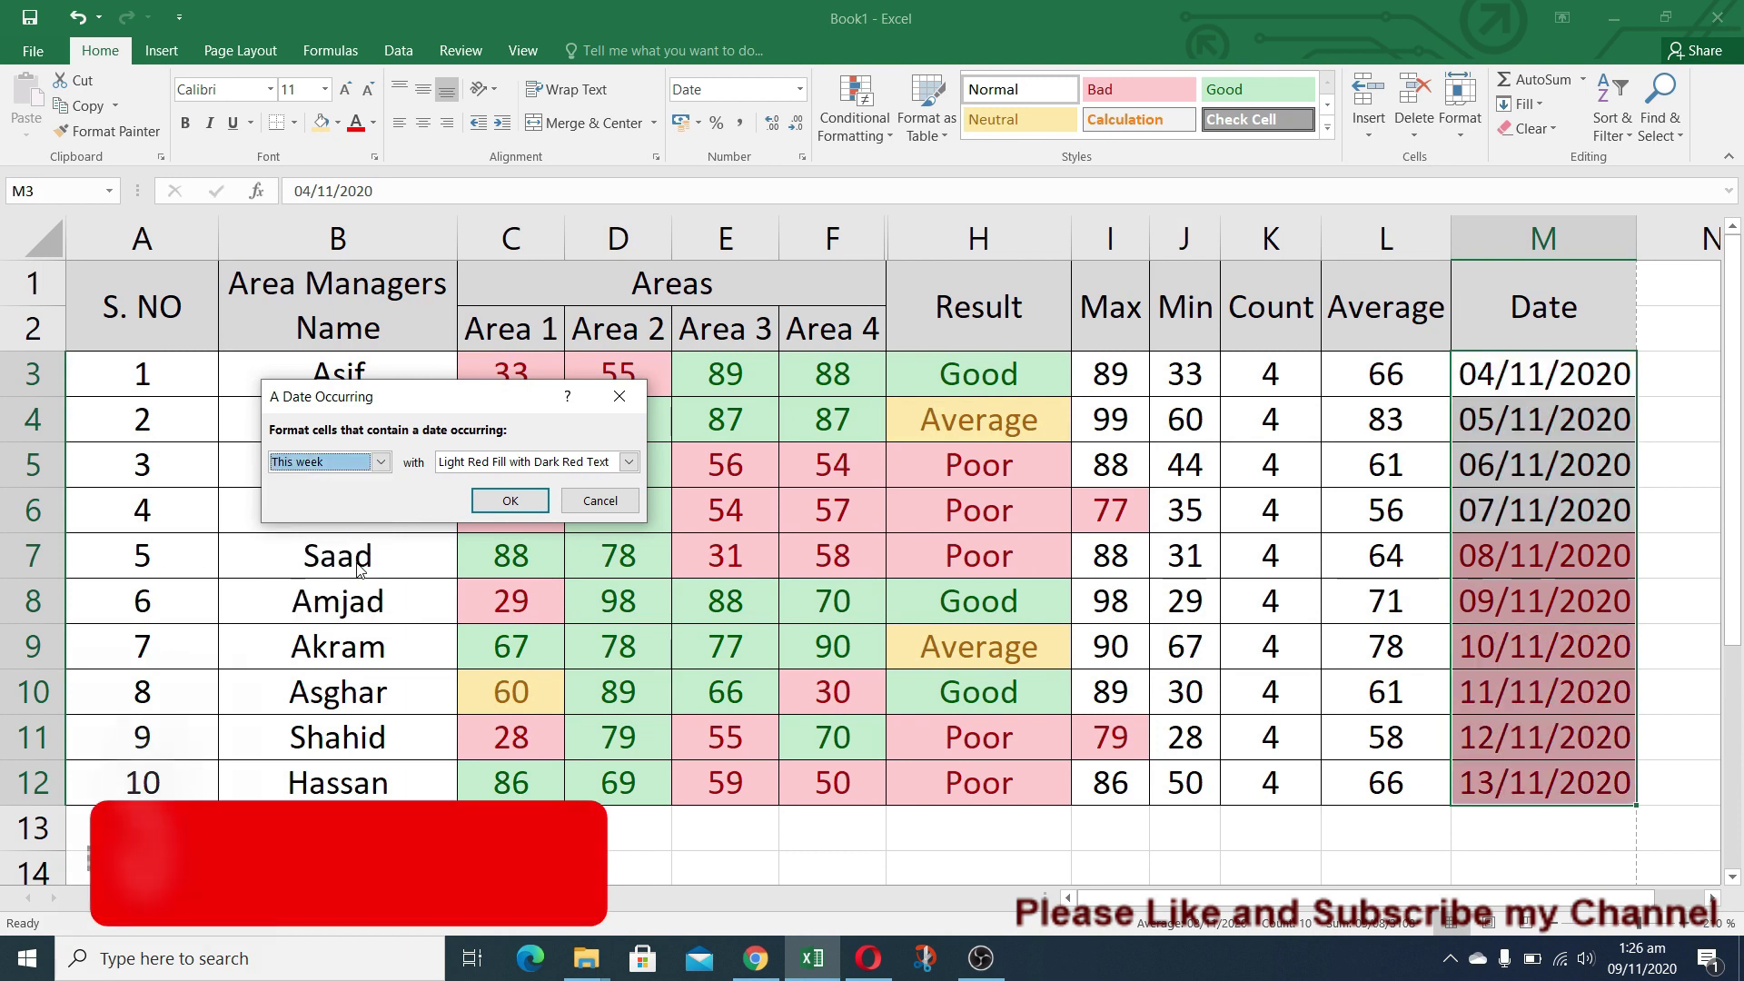
left_click(381, 464)
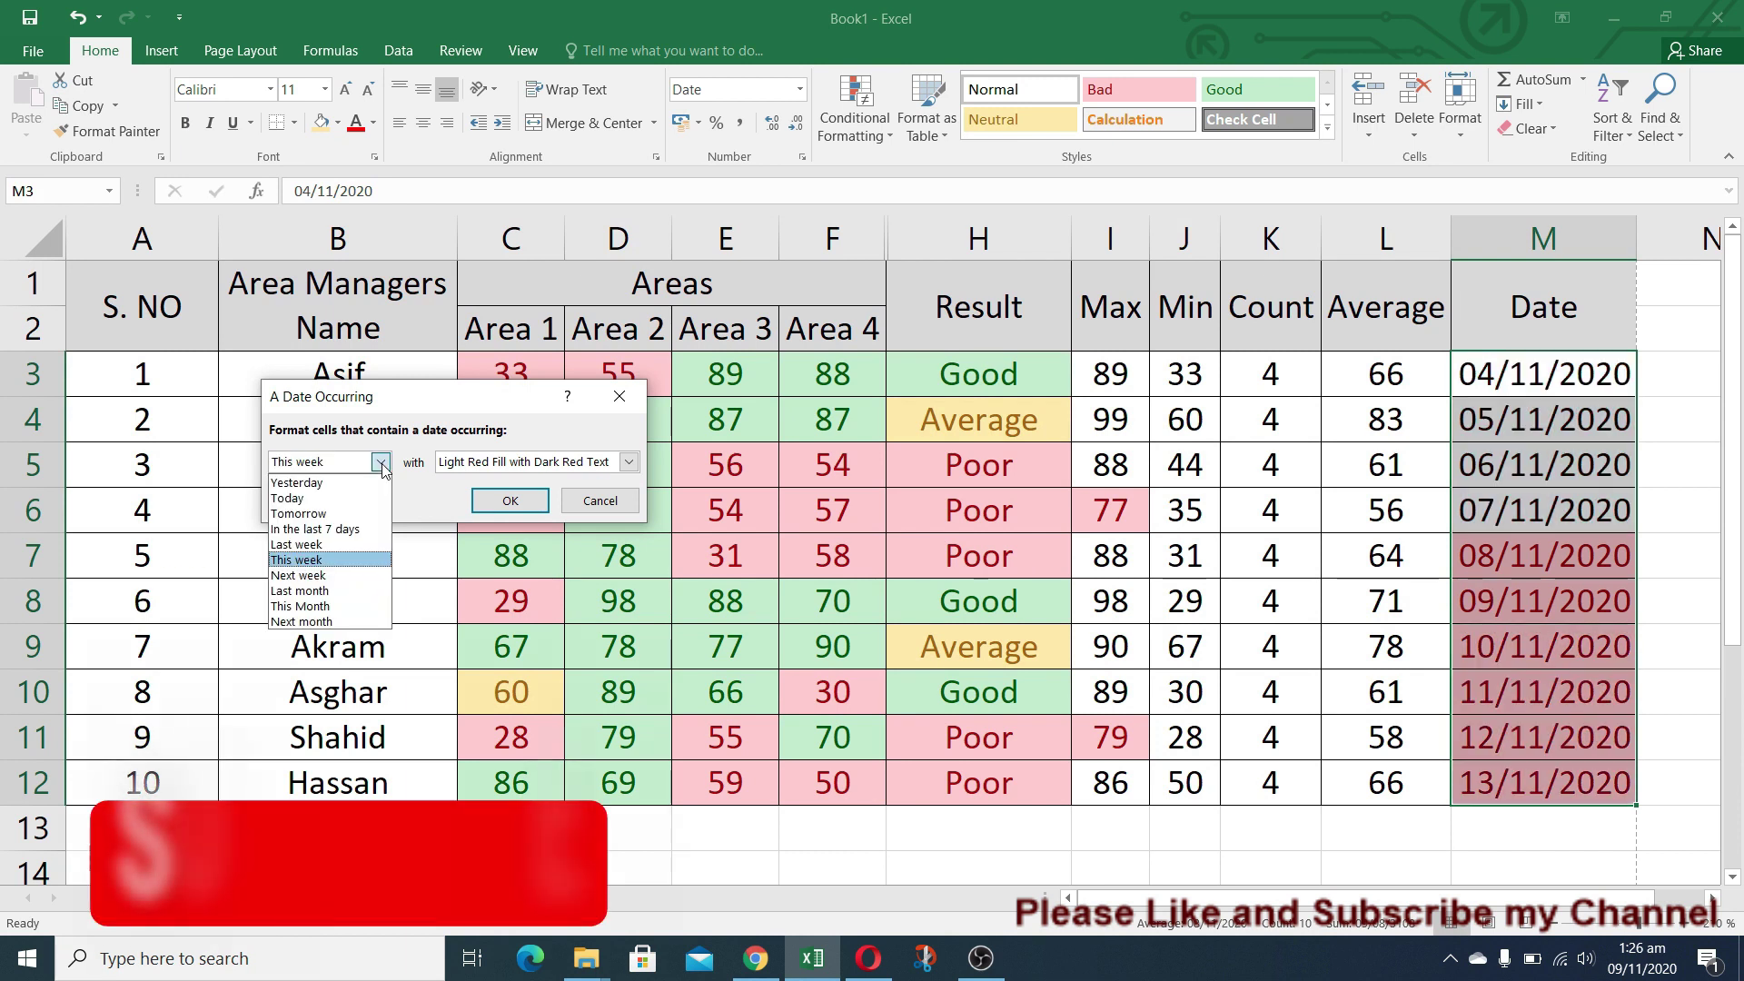
left_click(356, 578)
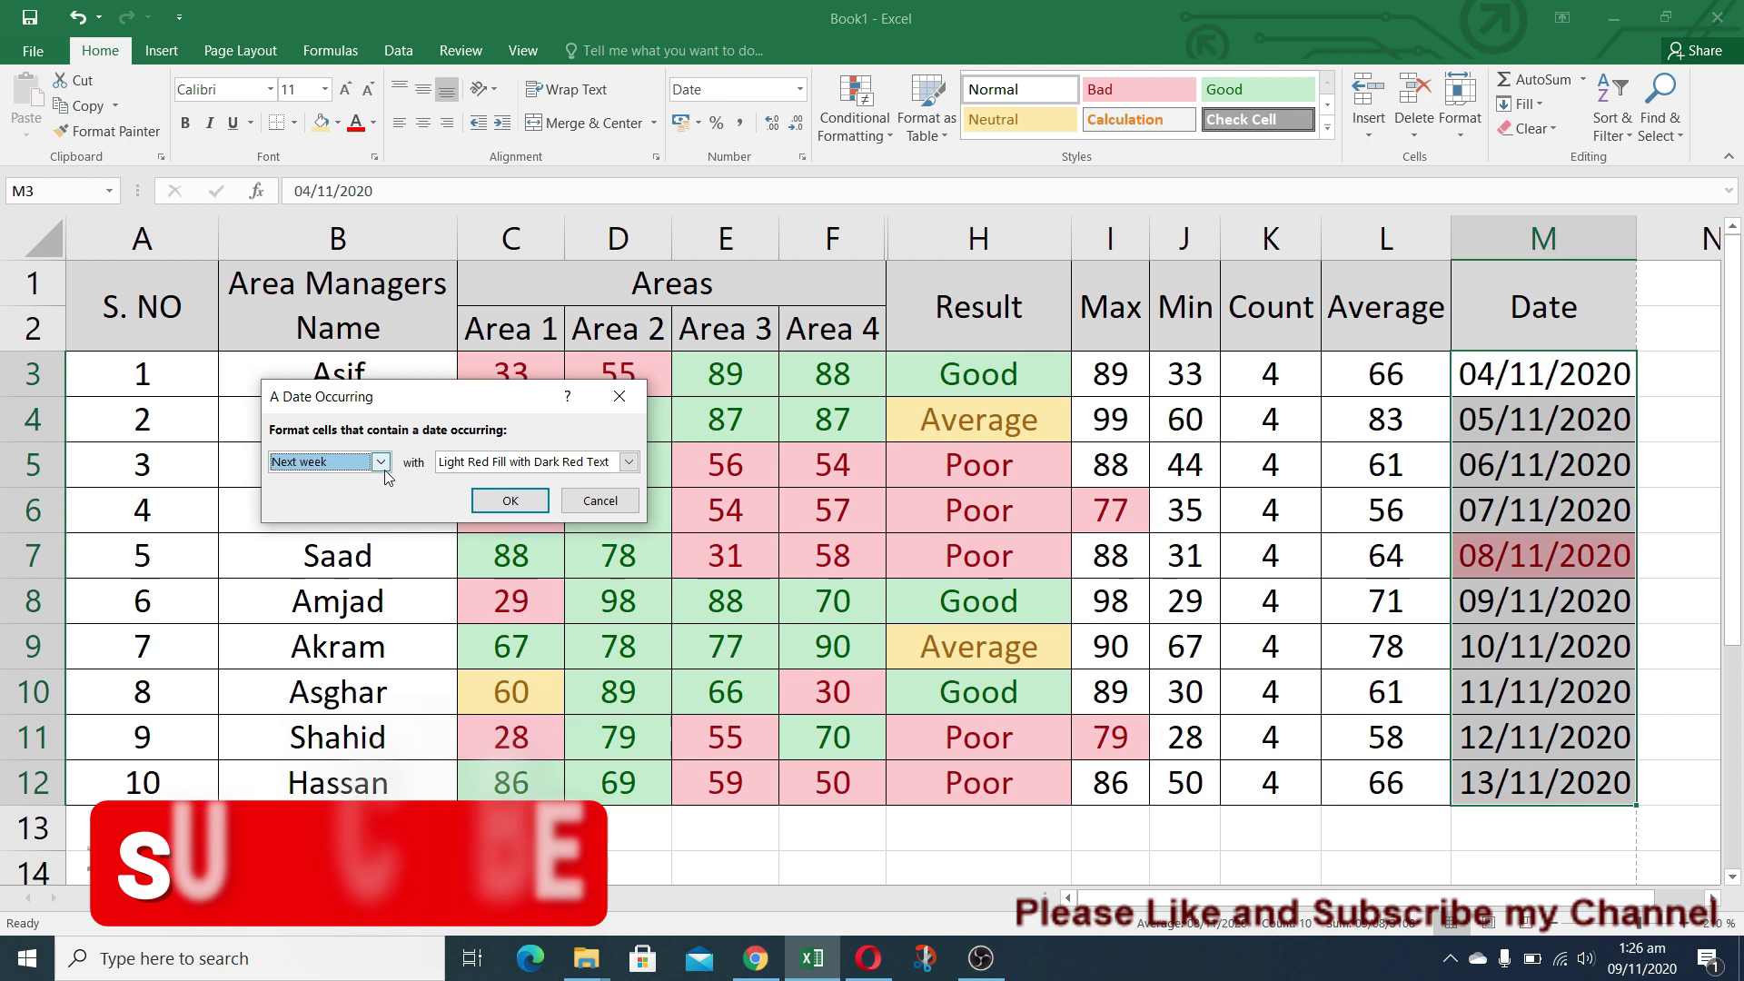
key("alt+Down")
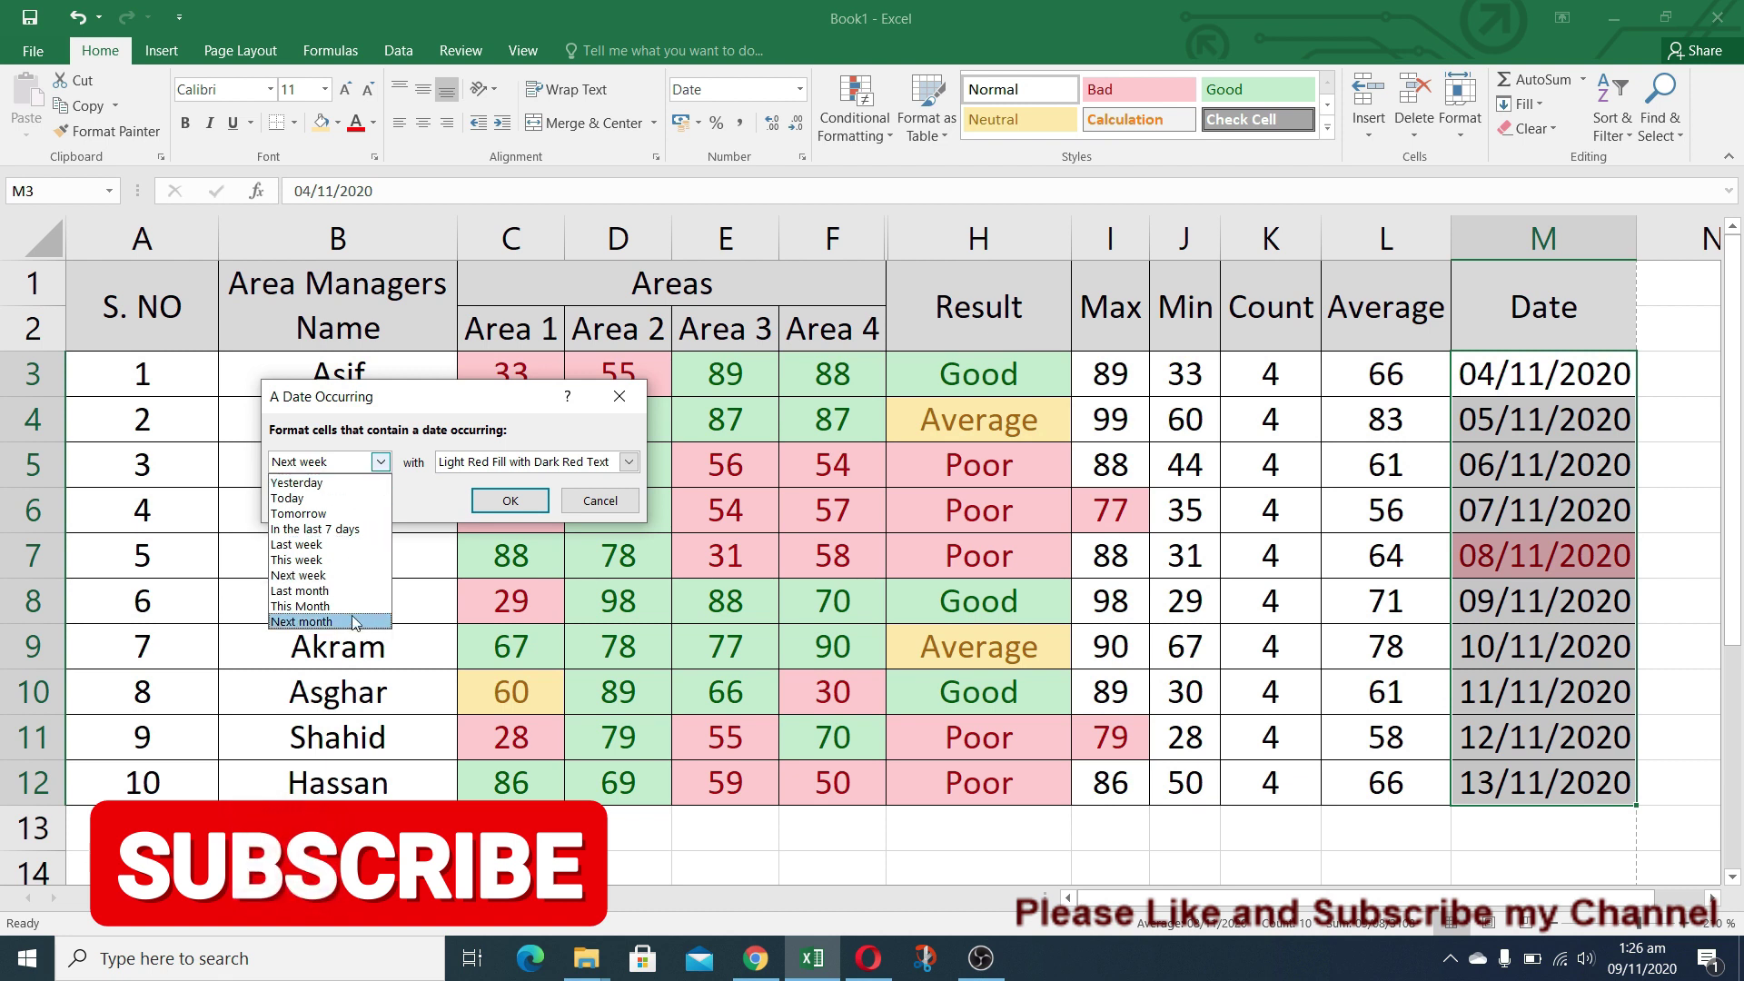
left_click(632, 463)
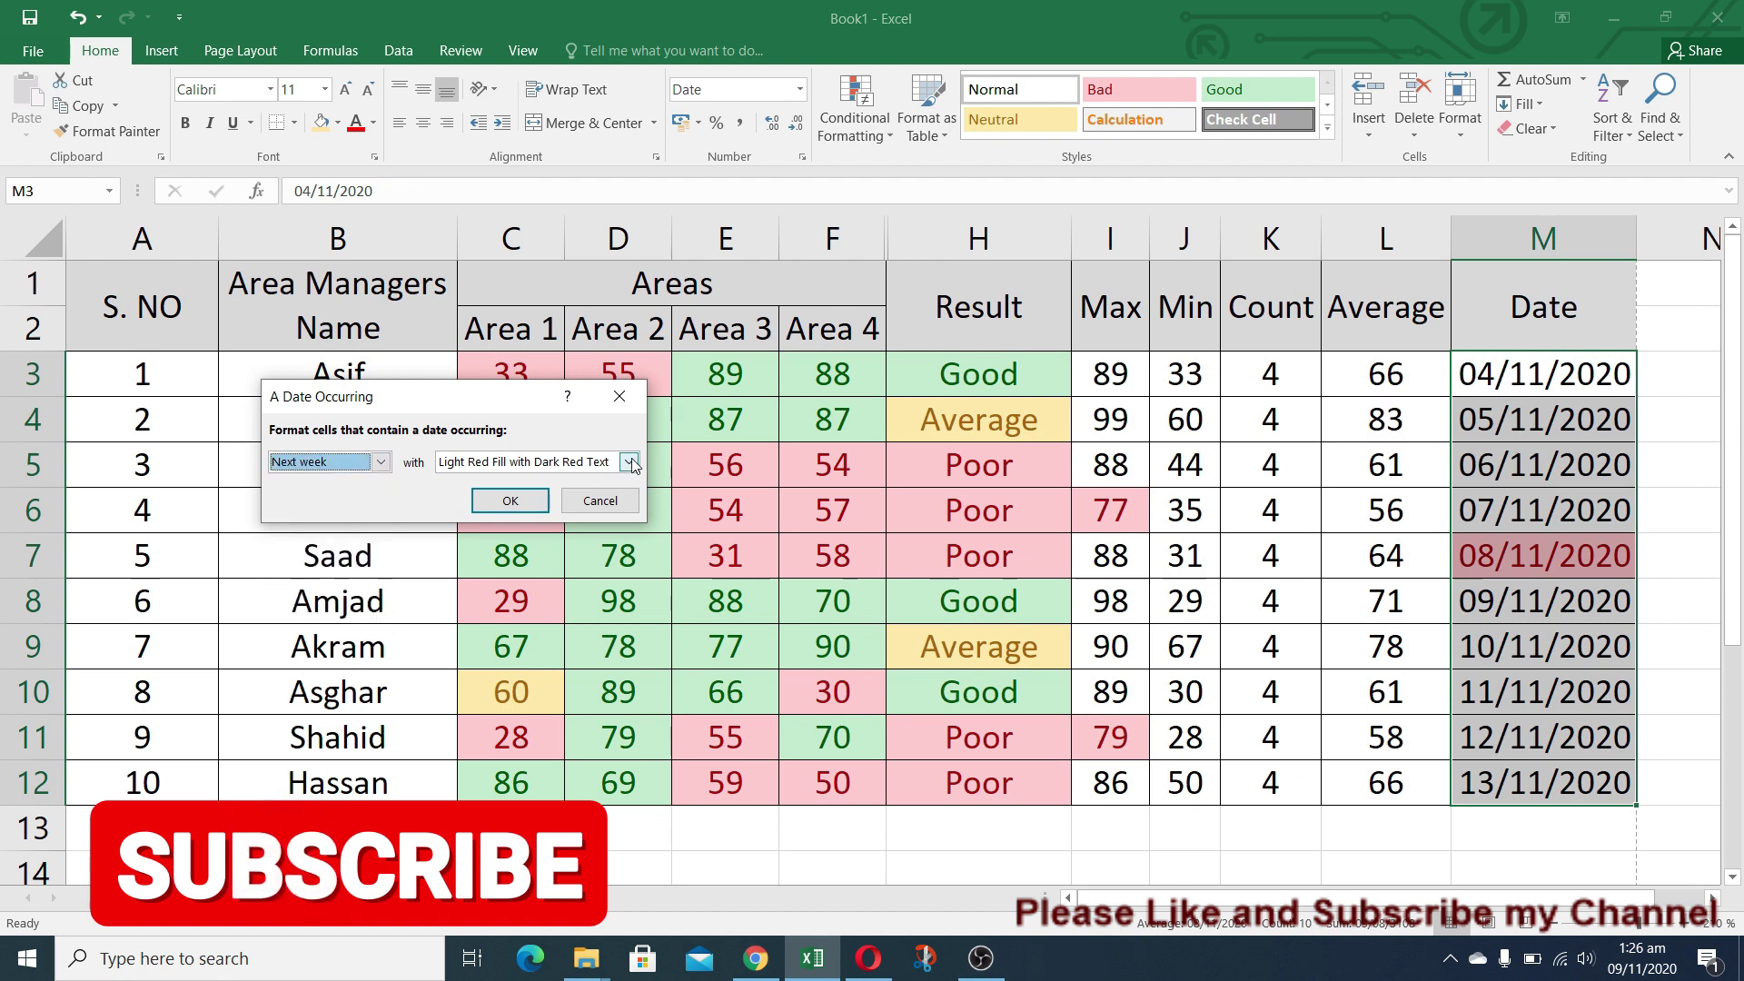
left_click(607, 505)
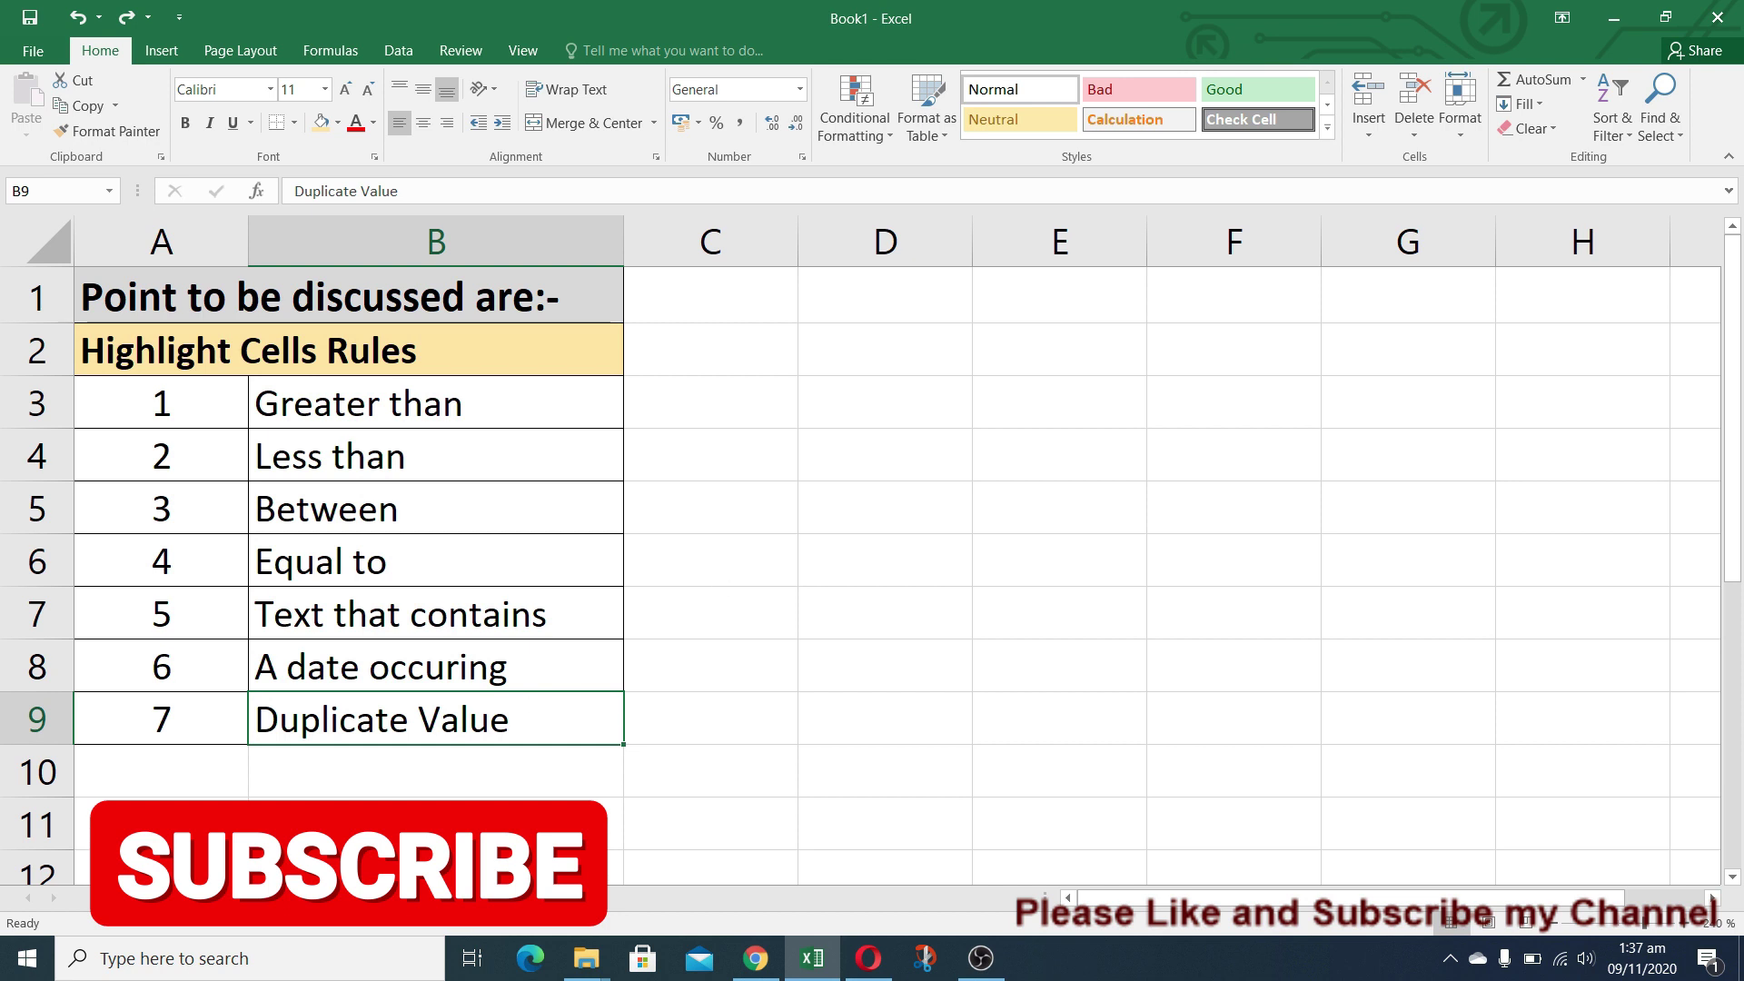
Step: Highlight the duplicate Min values in J3:J12 of the Data sheet using Light Red Fill with Dark Red Text
key("ctrl+Page_Down")
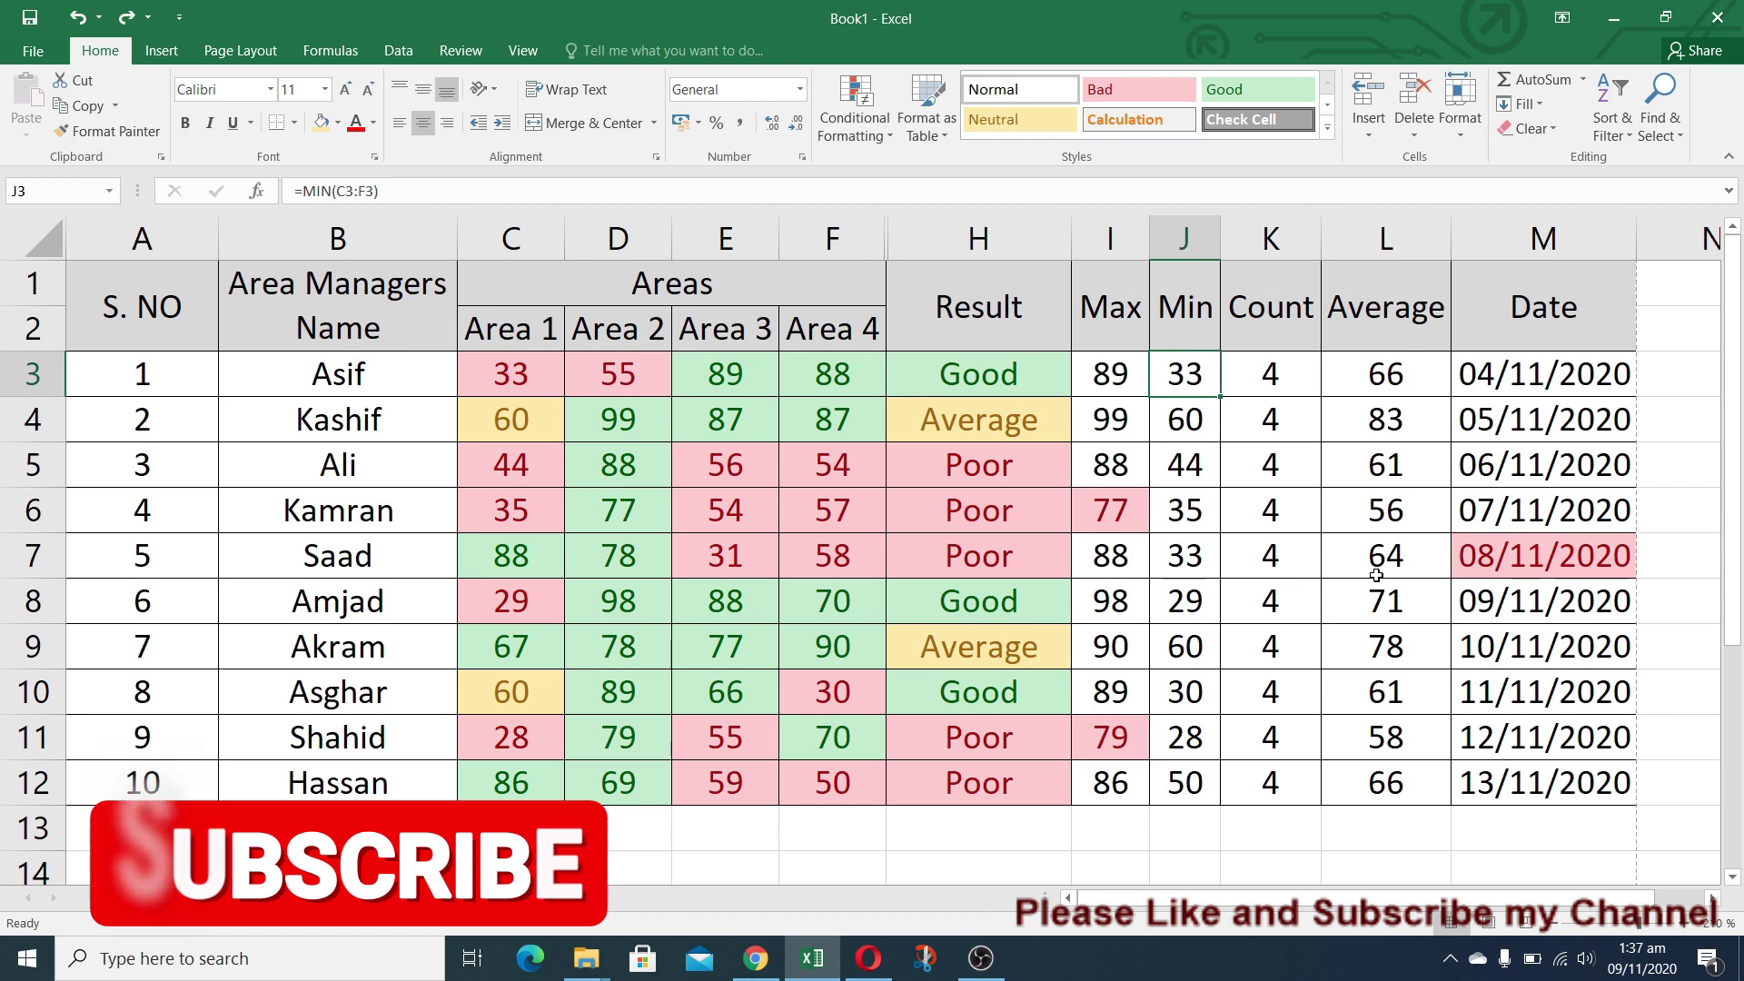
key("ctrl+shift+Down")
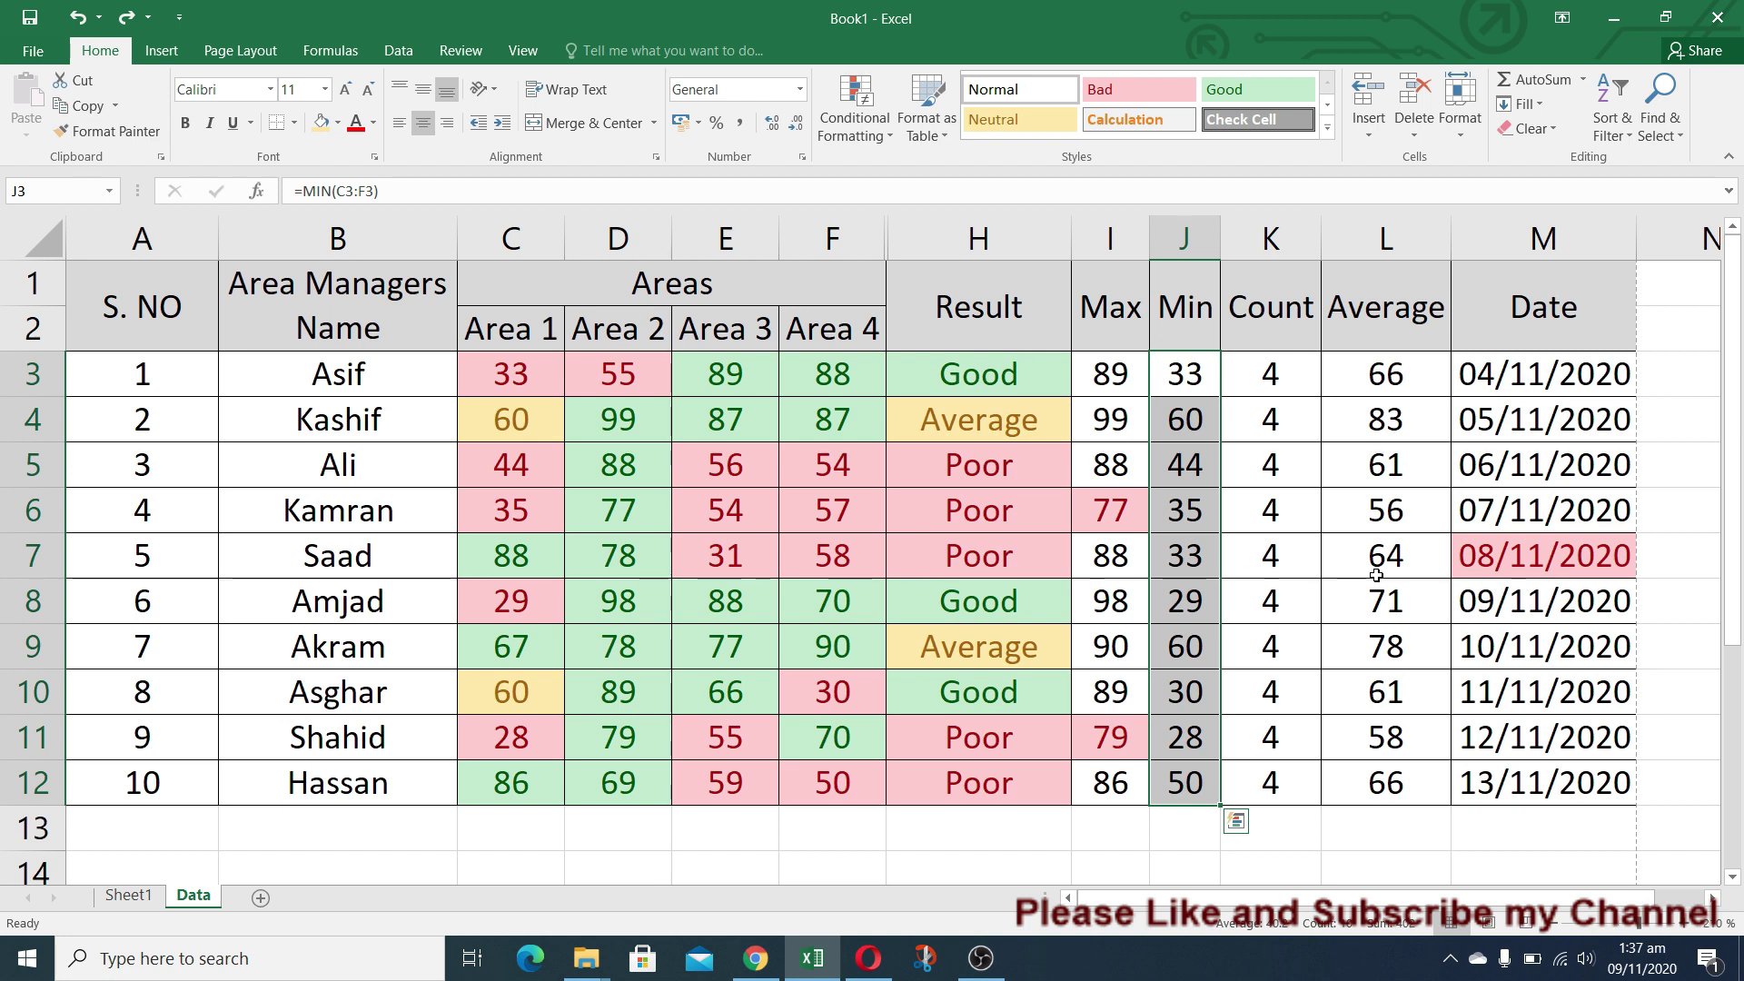
left_click(881, 134)
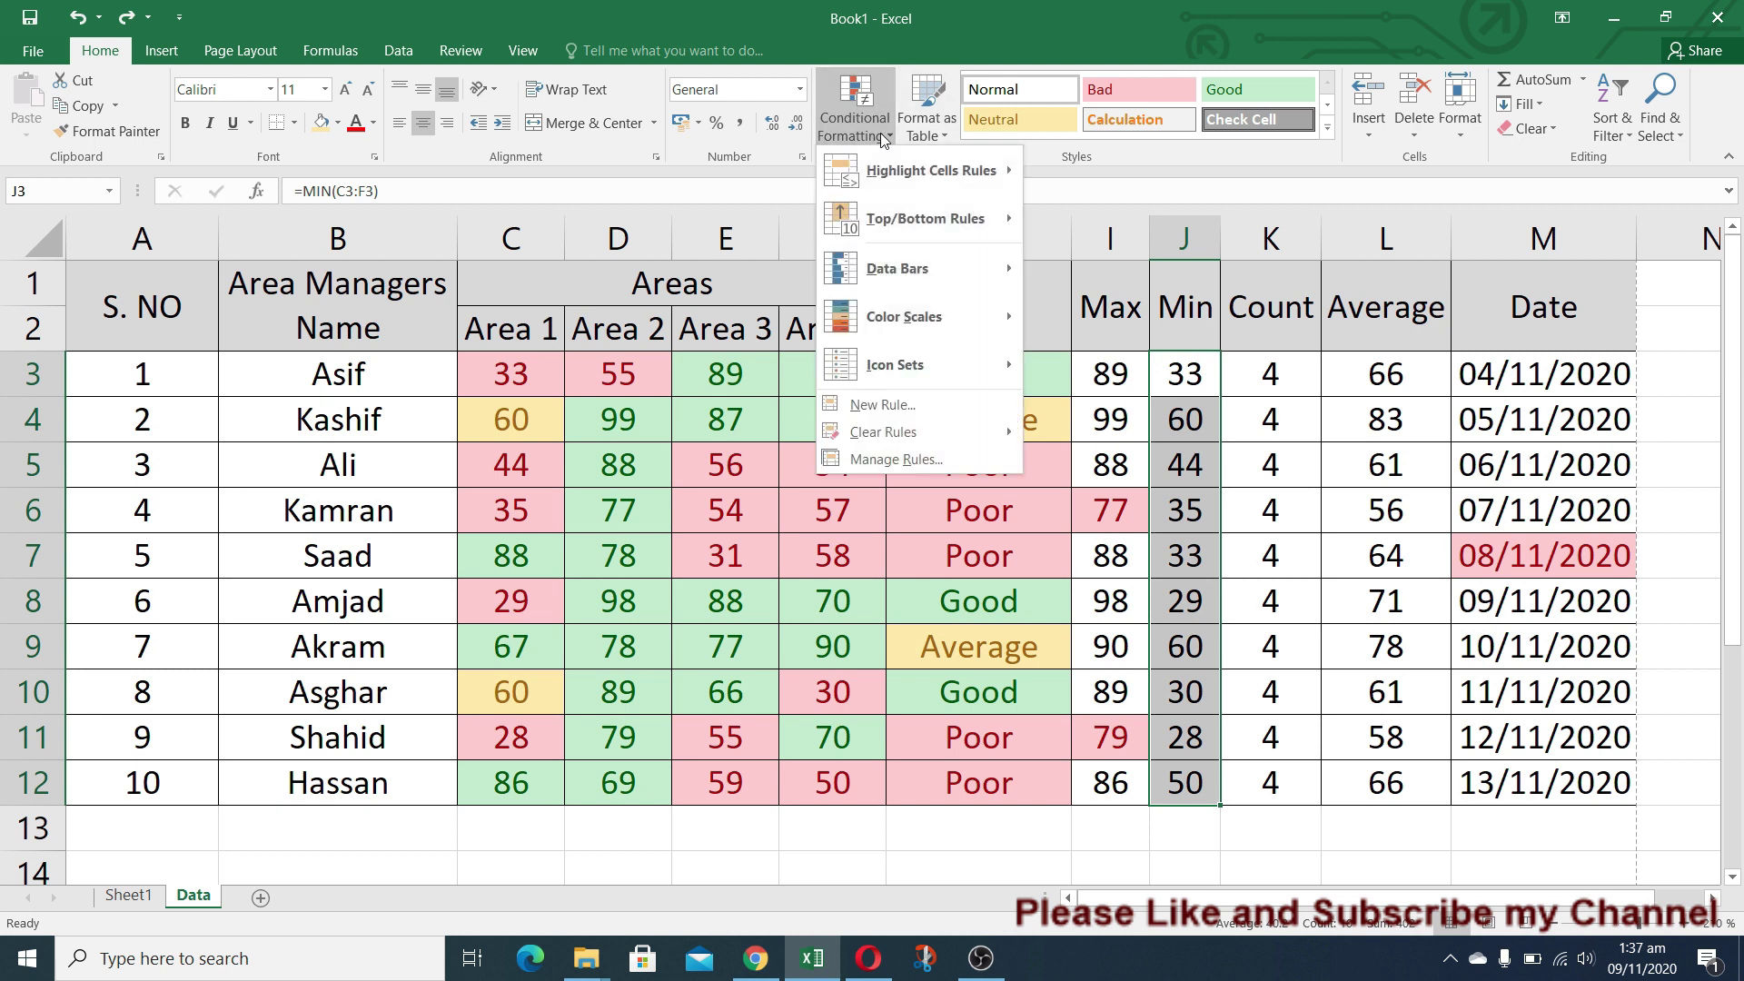
mouse_move(929, 173)
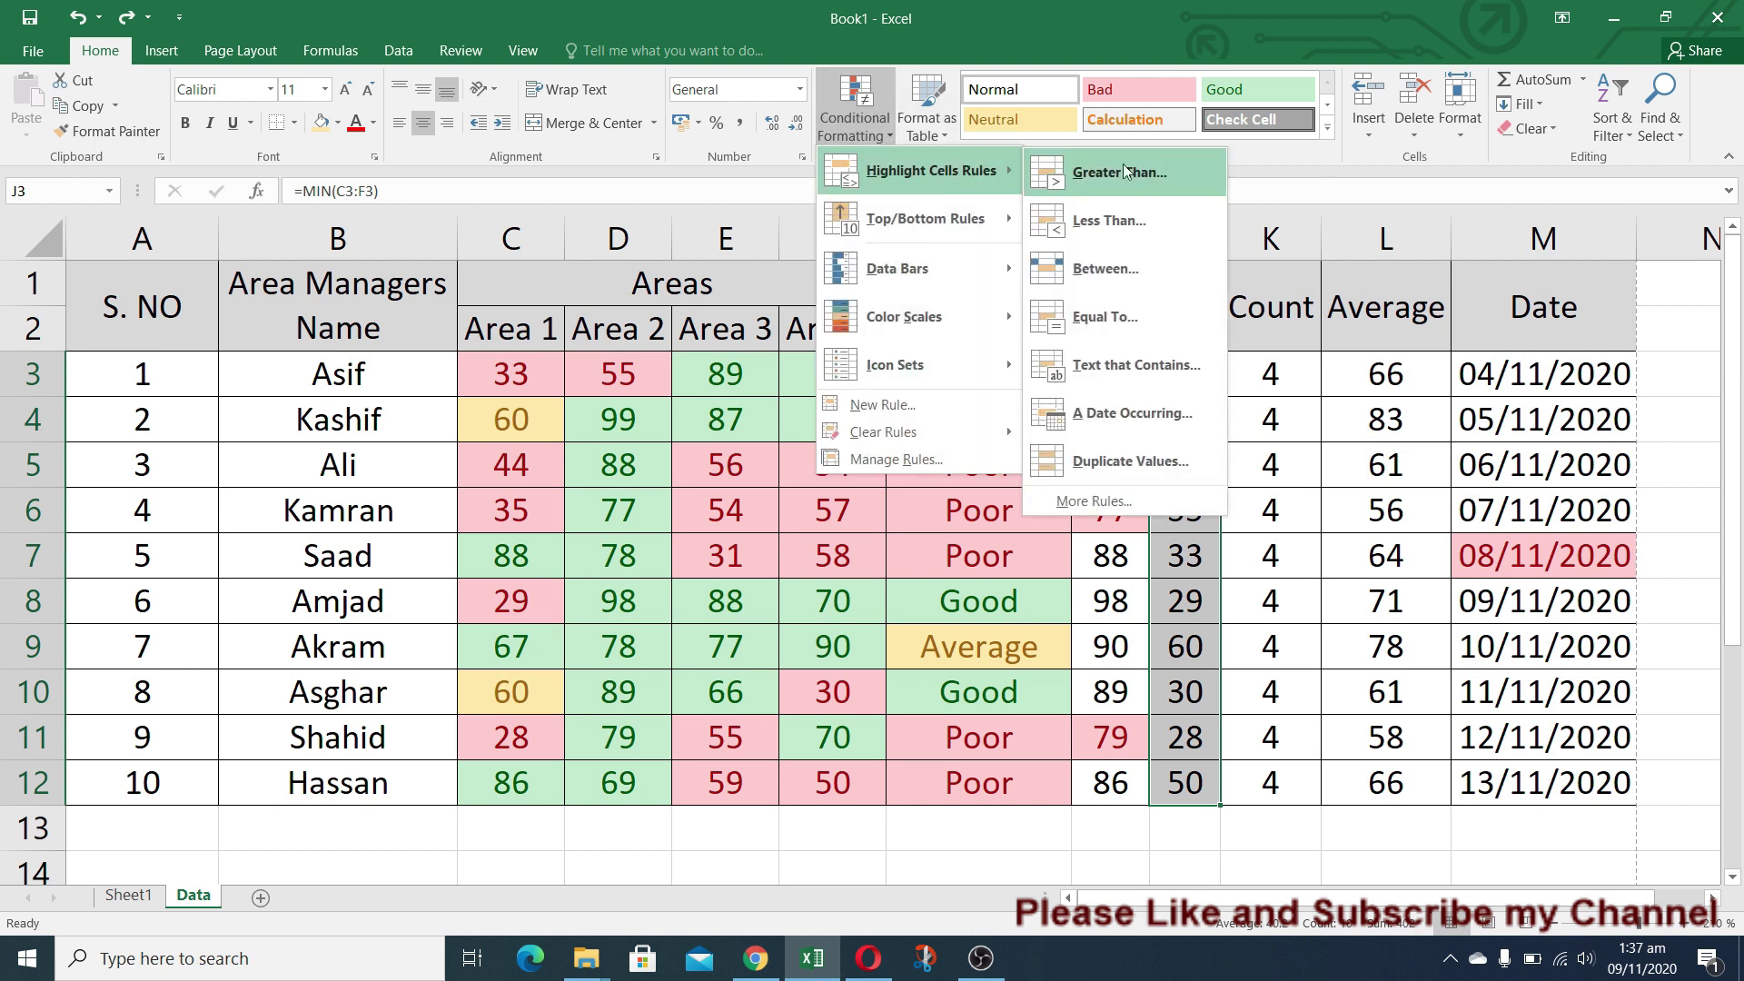
left_click(1152, 461)
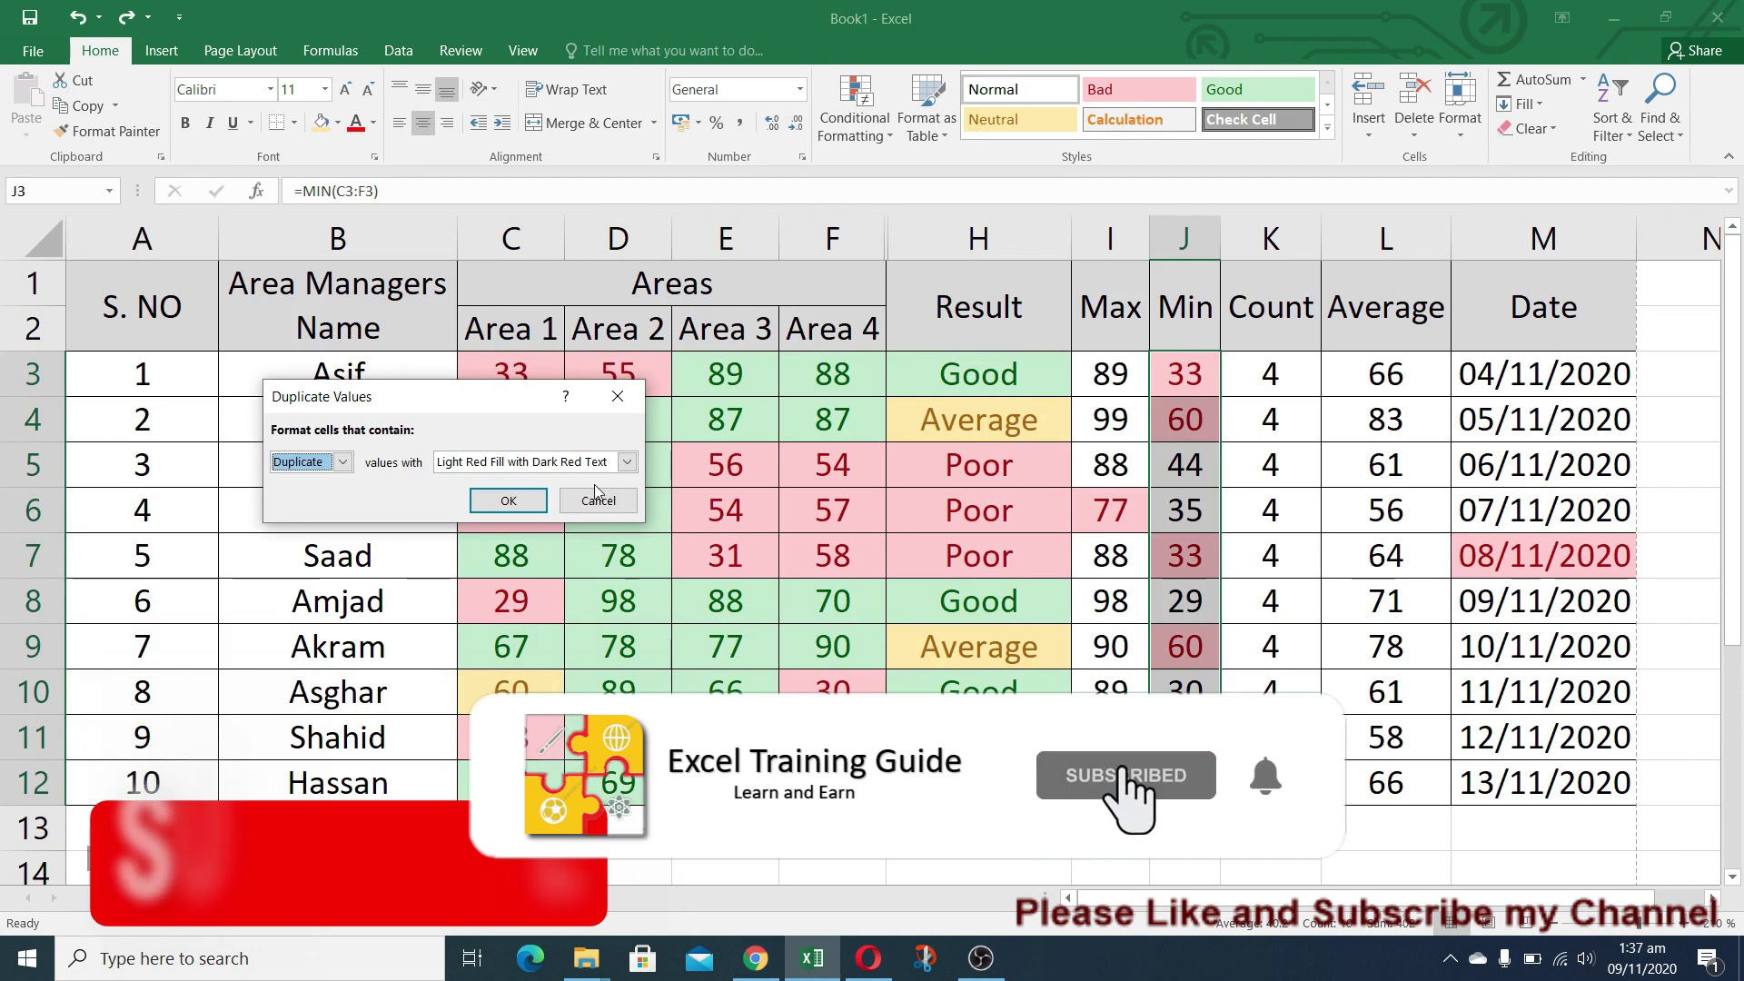
left_click(509, 502)
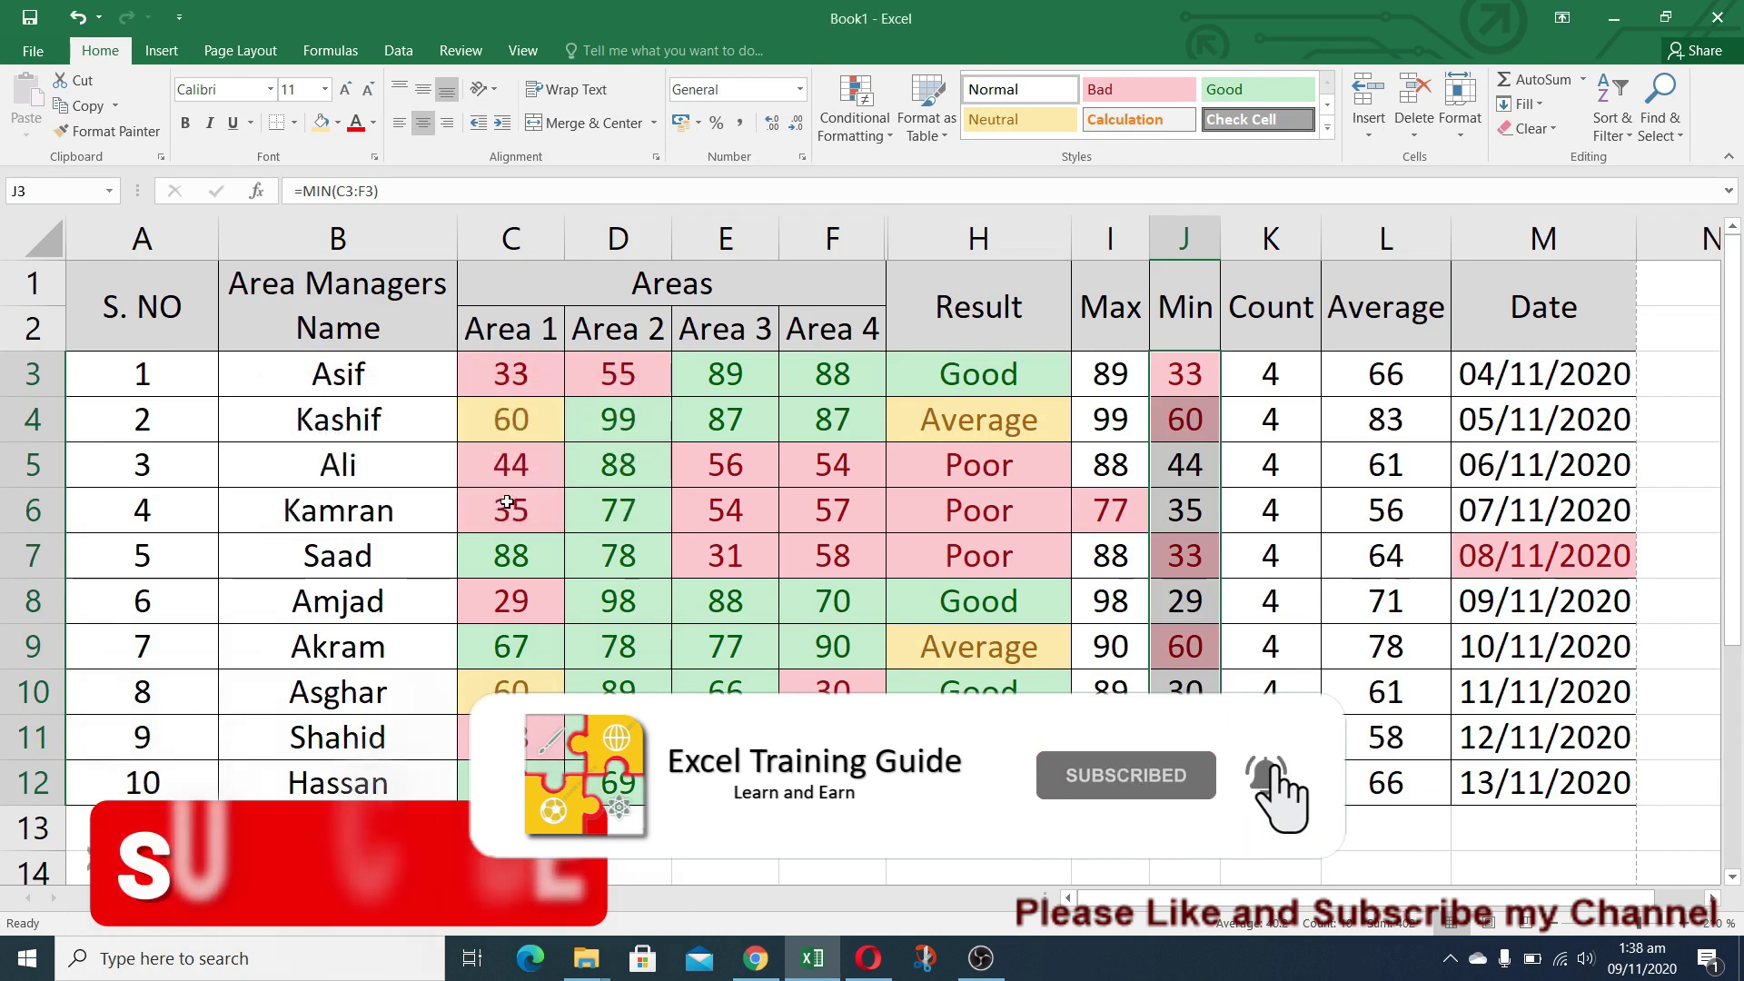
Step: Highlight the unique Min values in J3:J12 using Yellow Fill with Dark Yellow Text
left_click(885, 138)
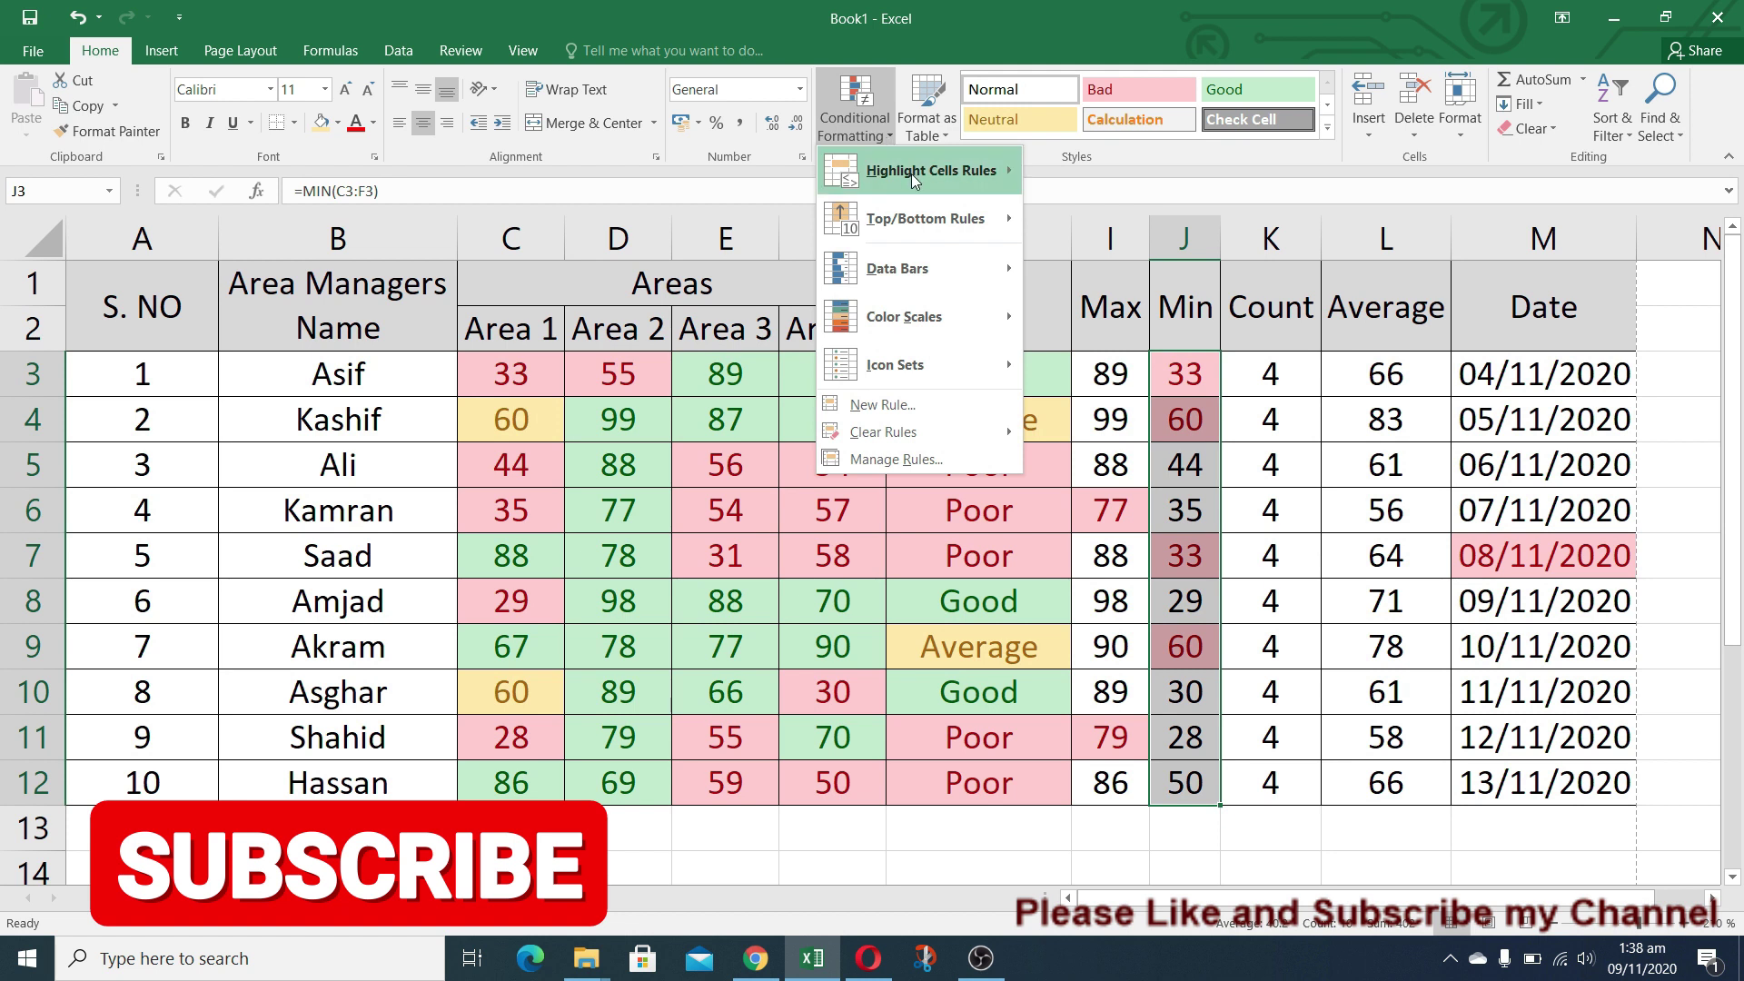
mouse_move(1005, 175)
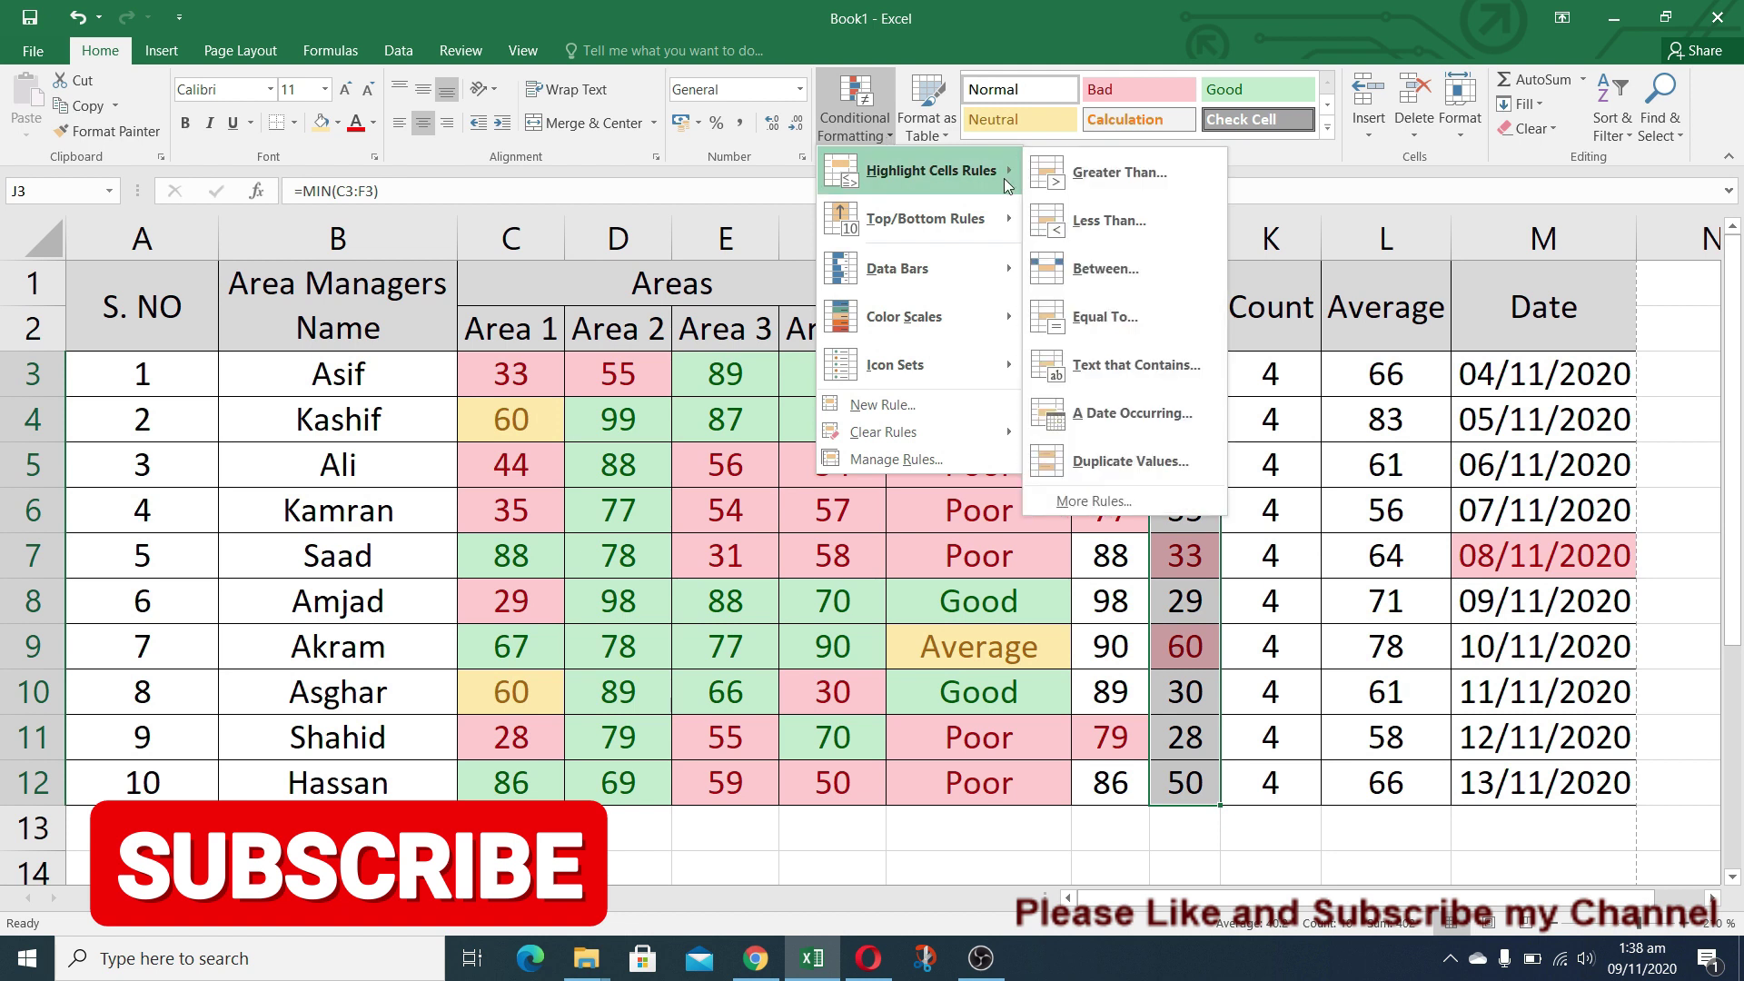
left_click(1152, 463)
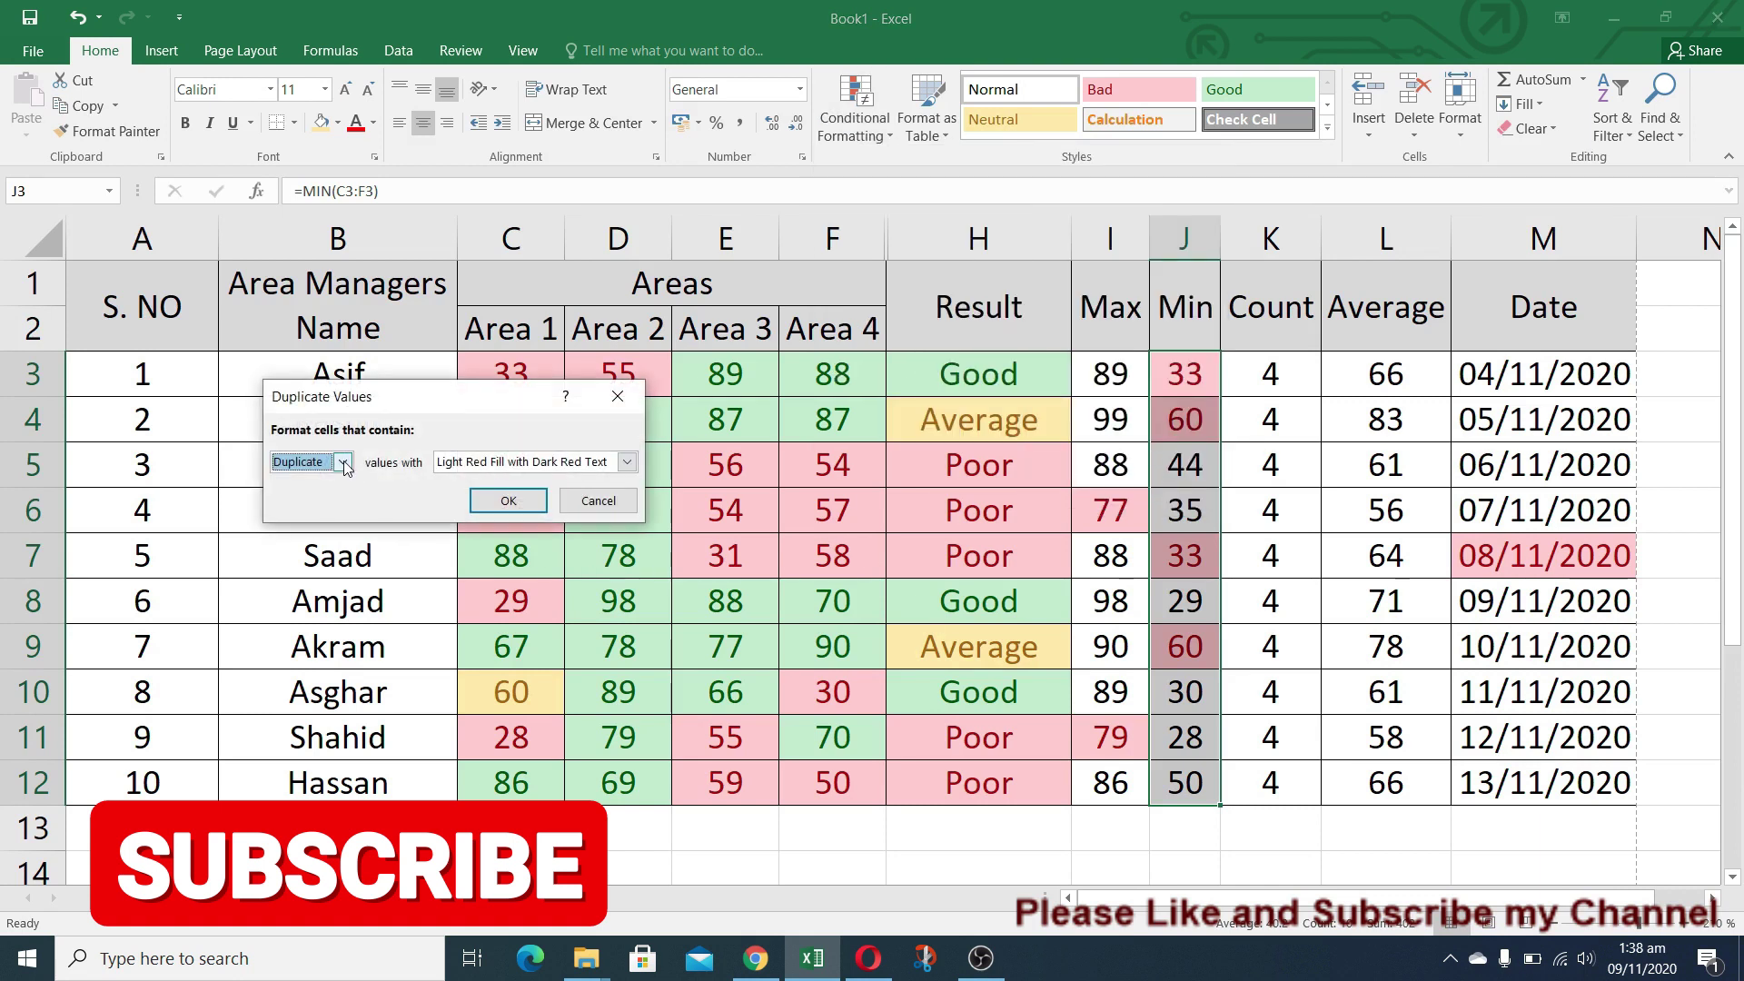
left_click(343, 464)
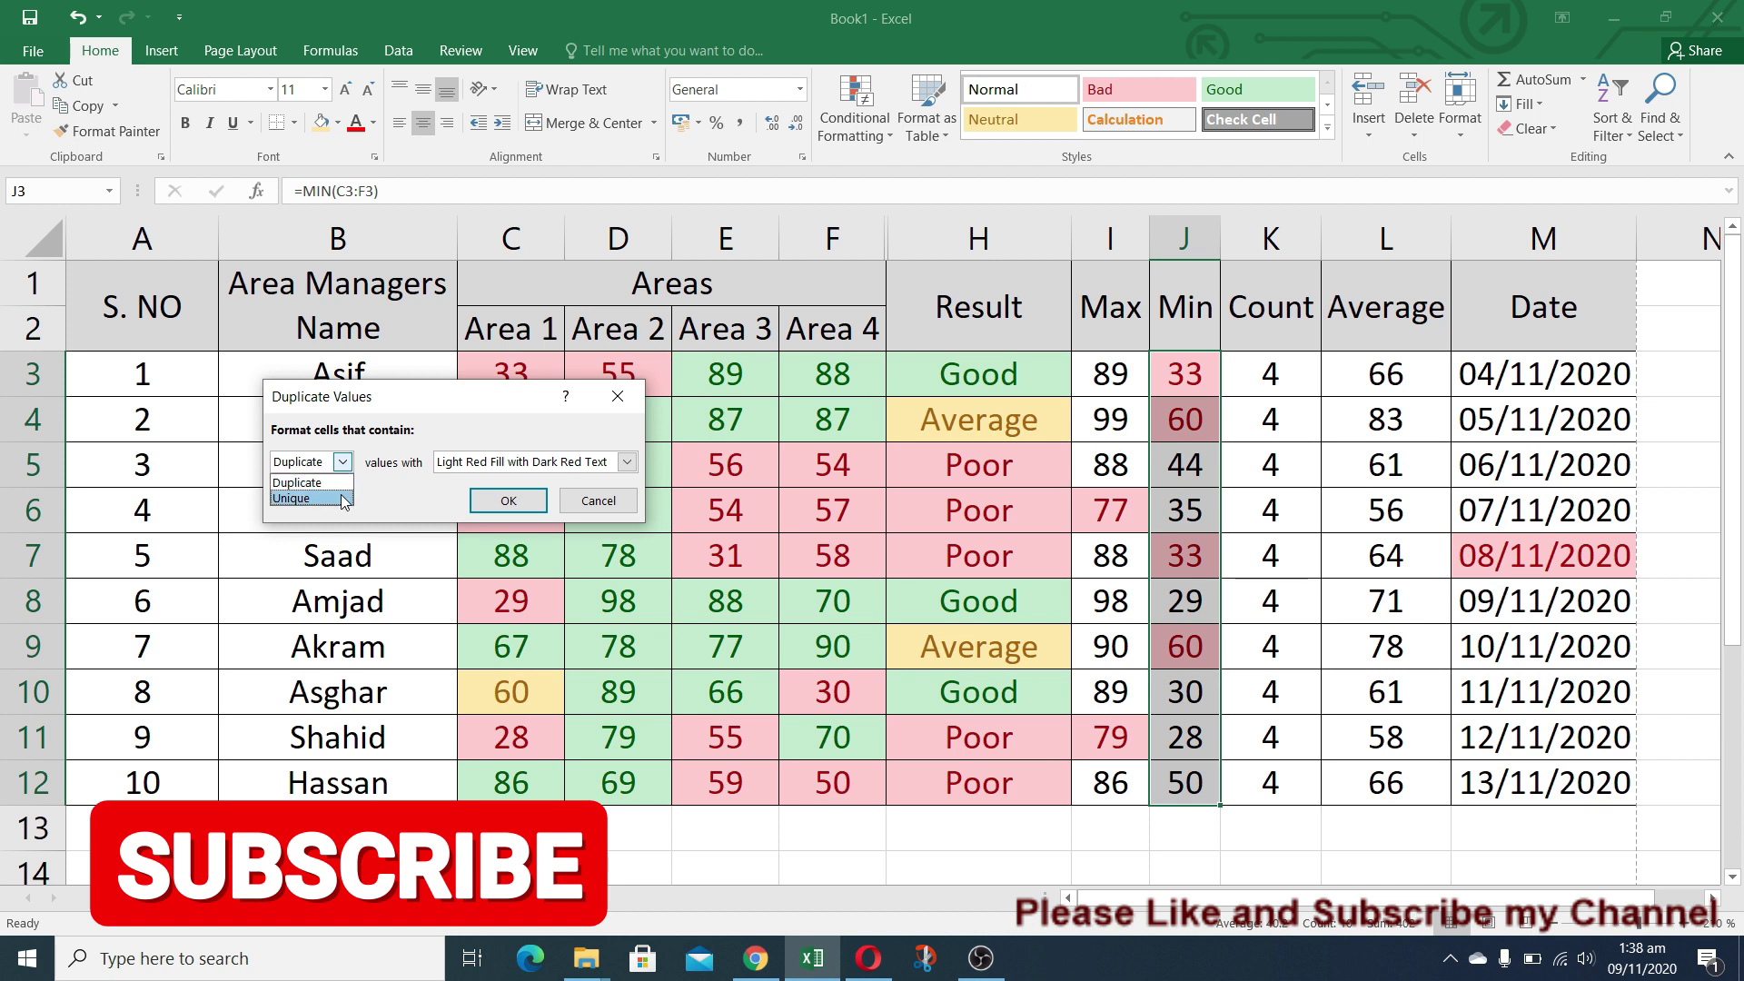
left_click(343, 497)
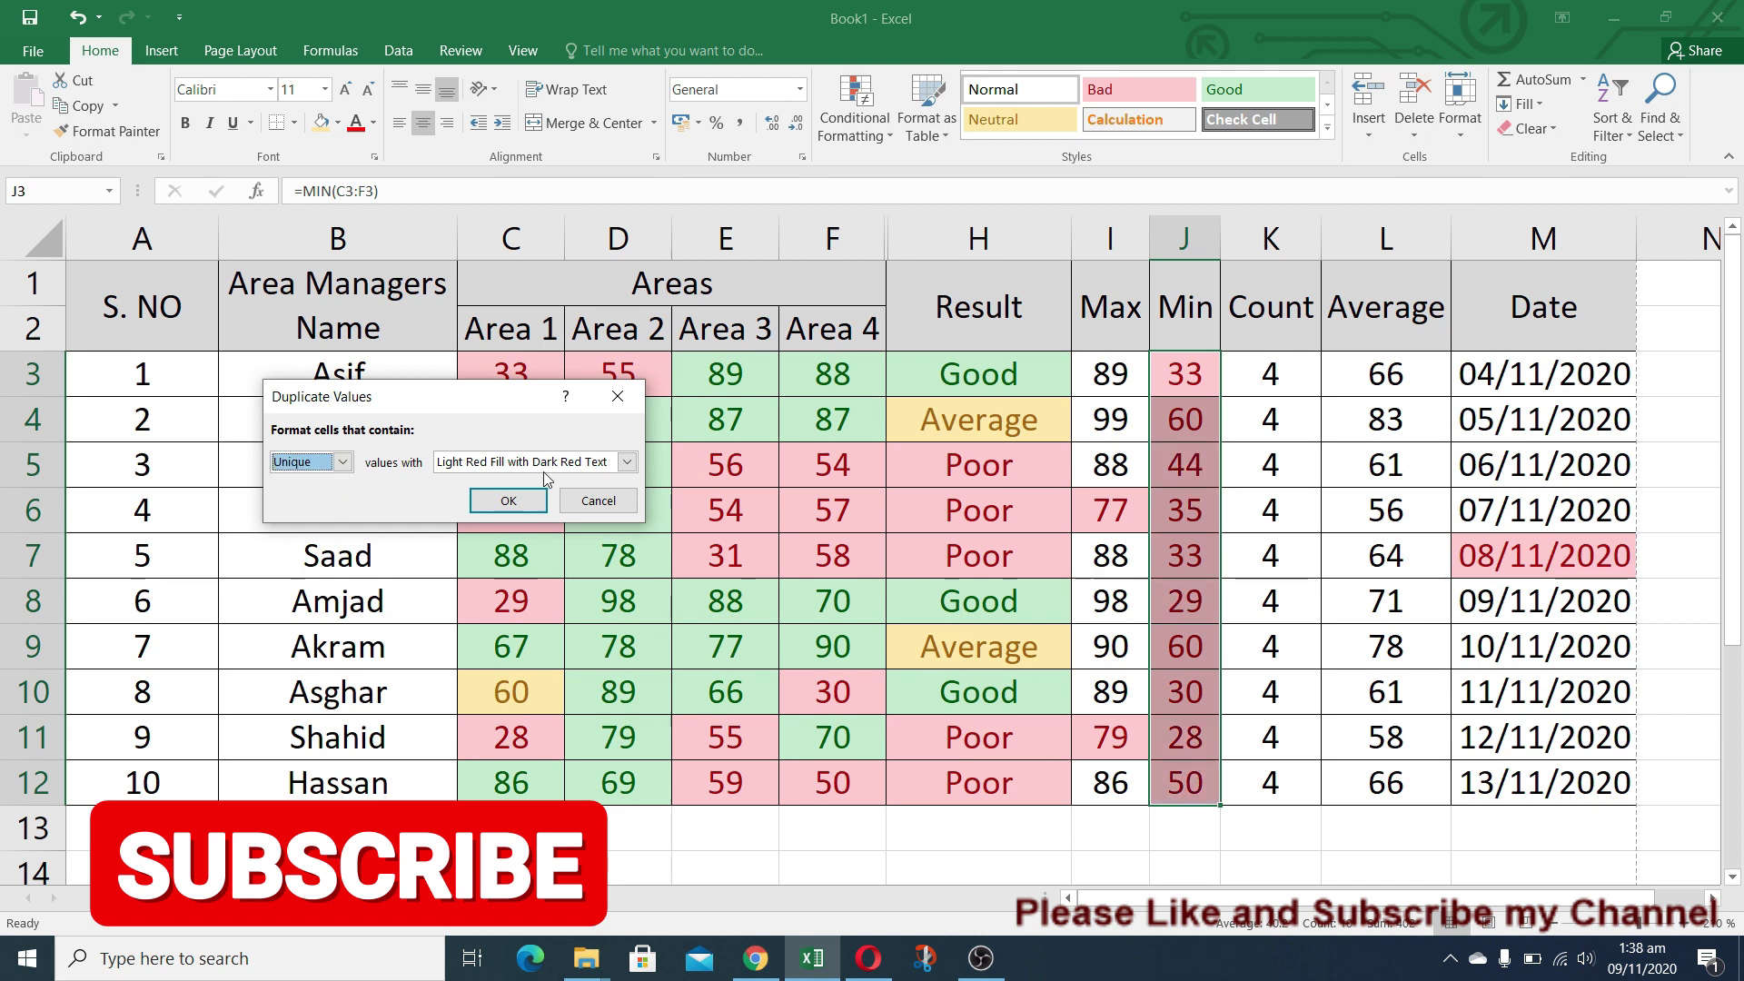
left_click(627, 463)
left_click(513, 494)
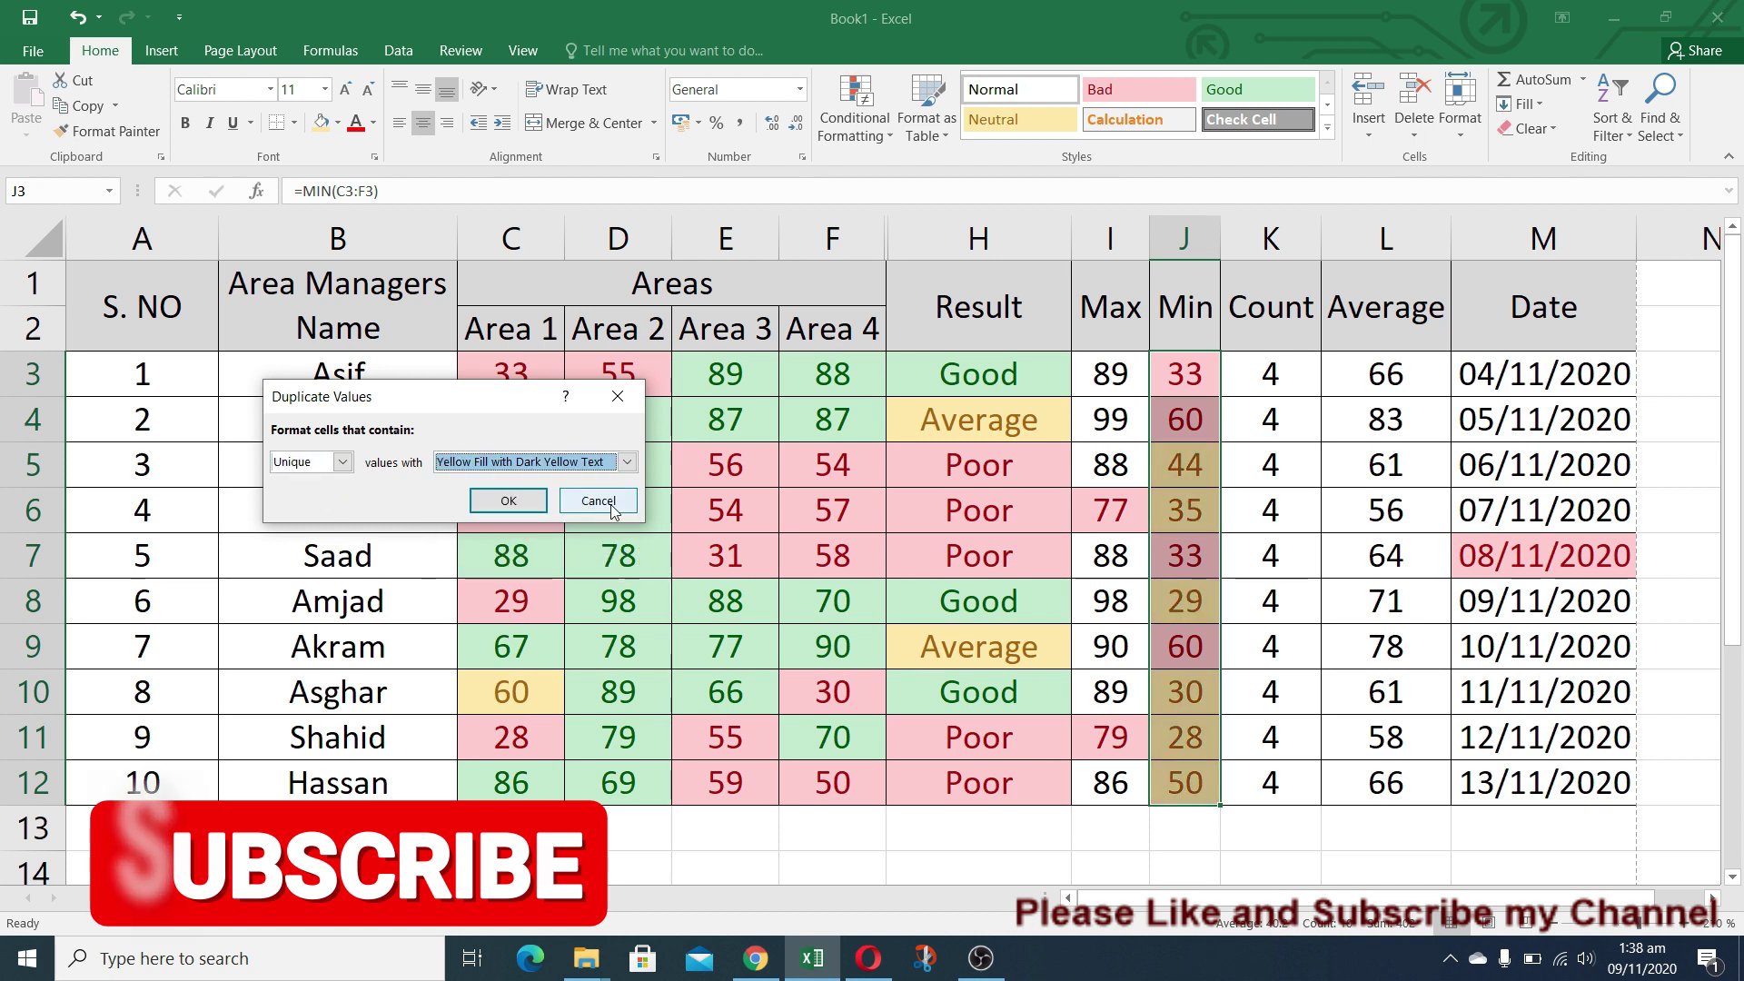
left_click(540, 506)
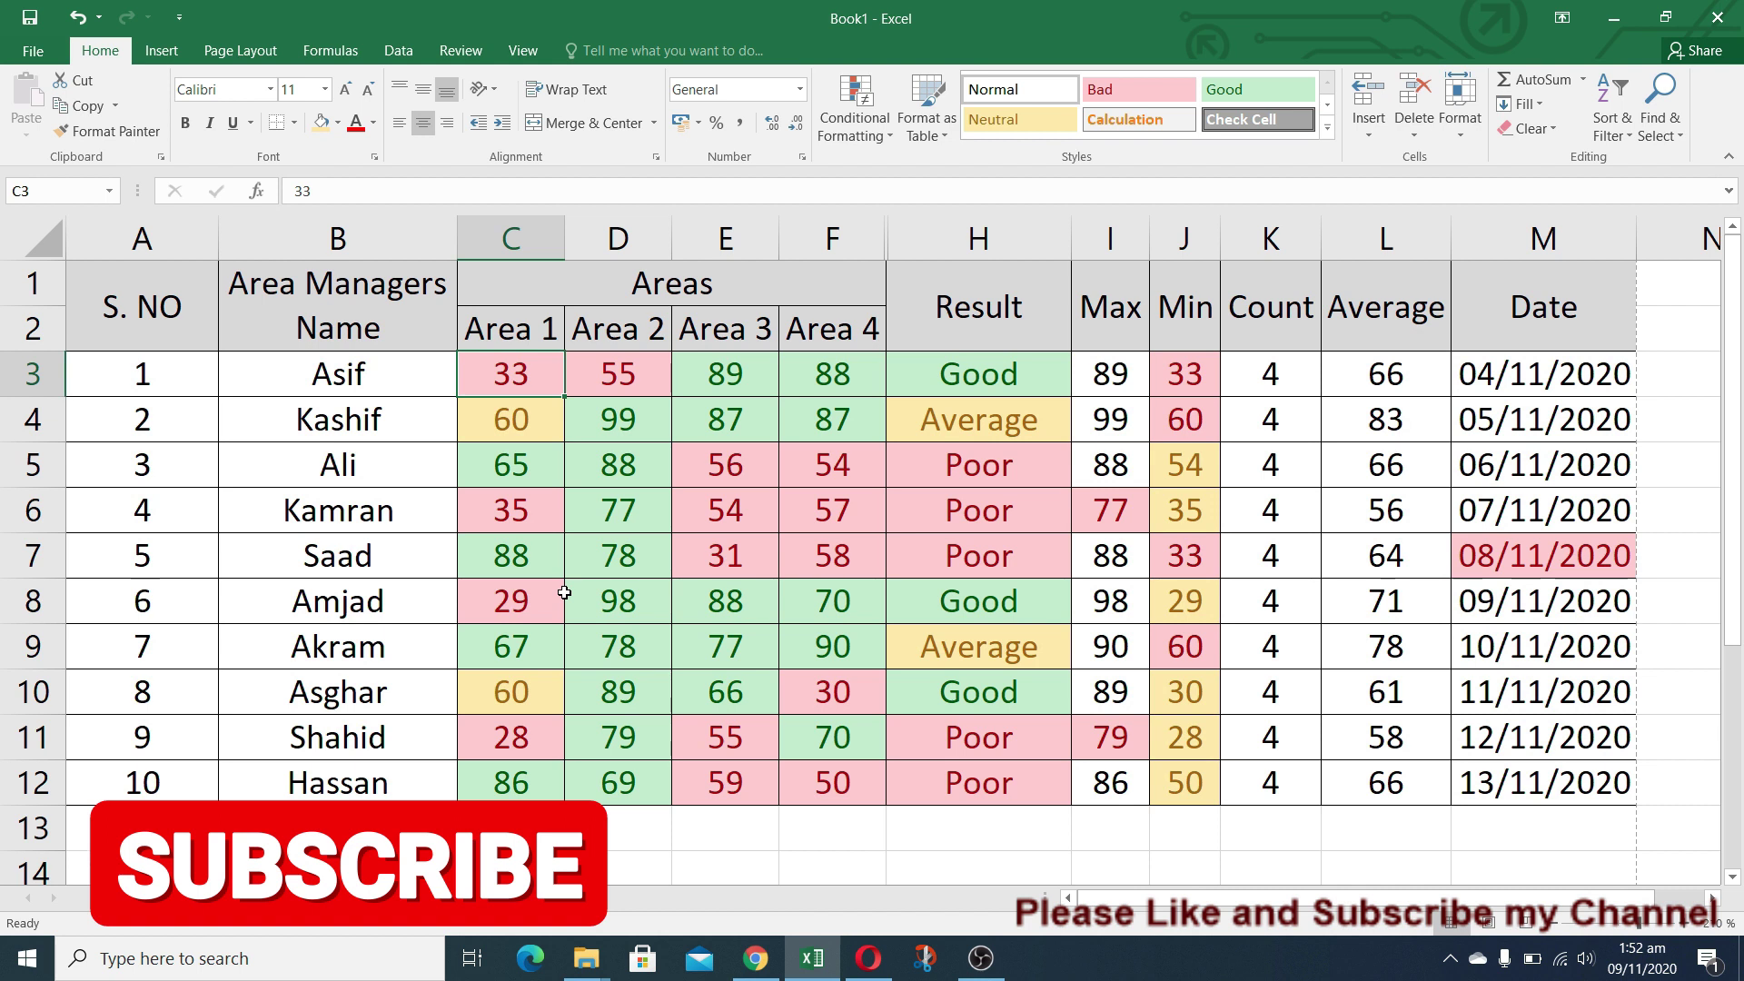
Step: Change the Area 1 score in C3 to 65 to test the conditional formatting
type("65")
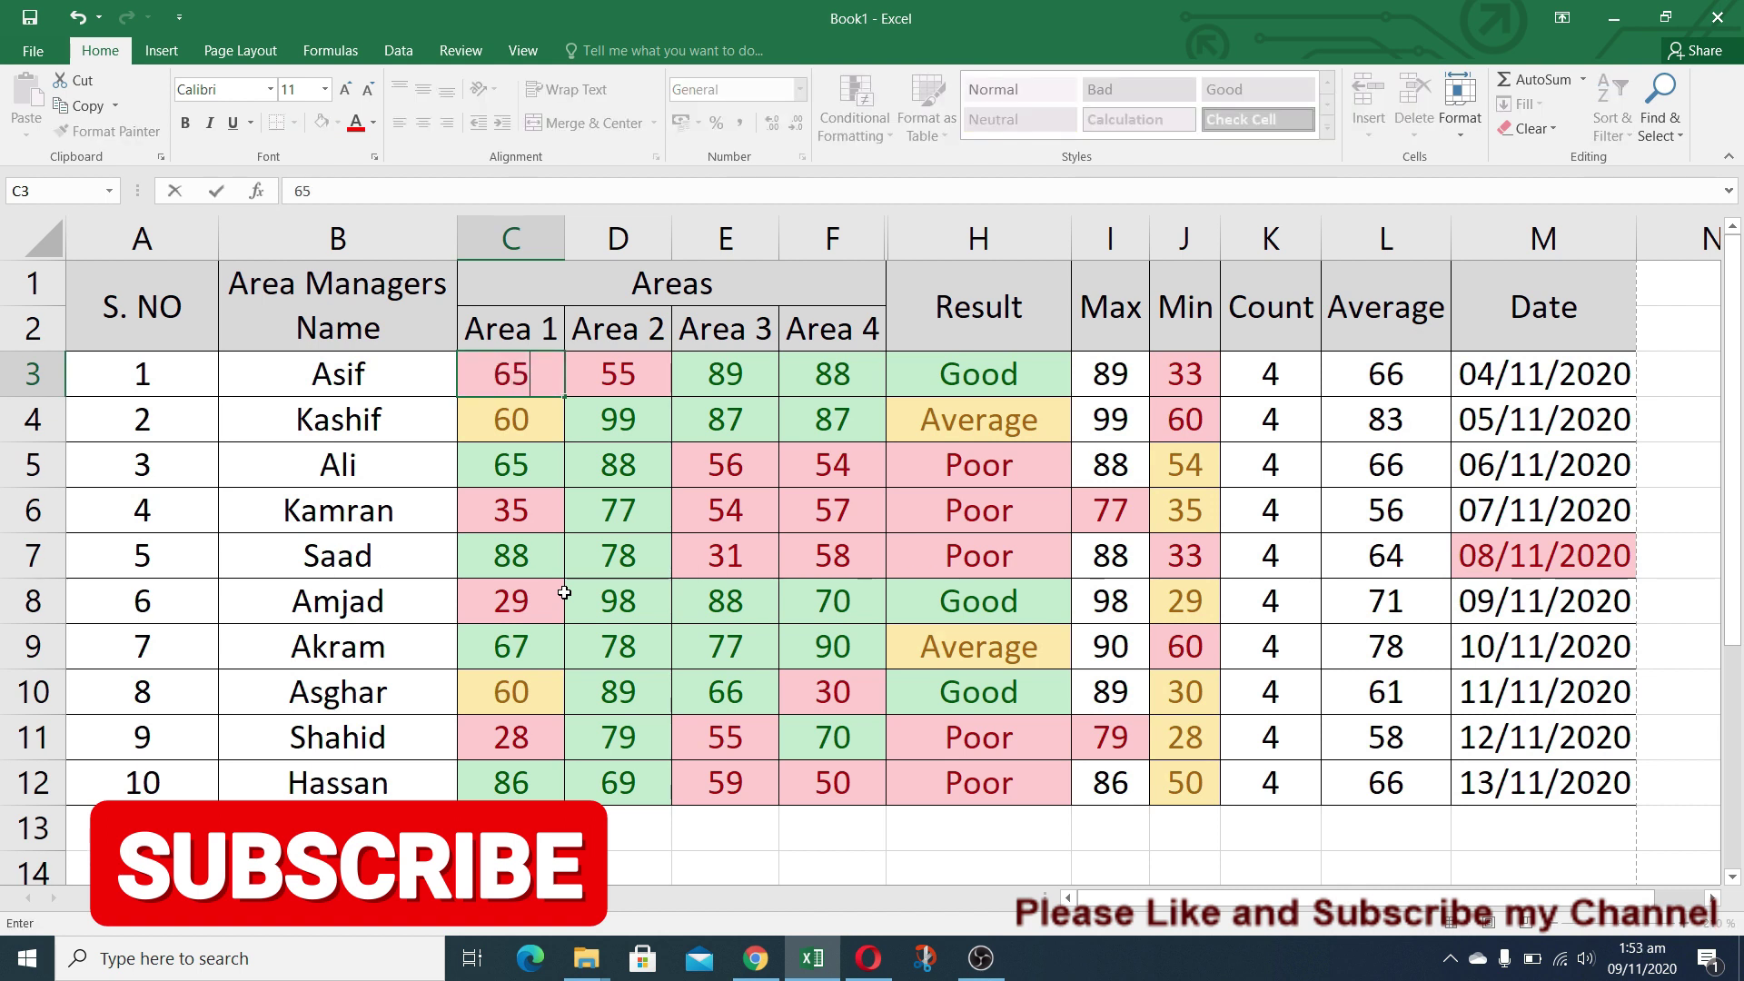
key("Return")
key("Up")
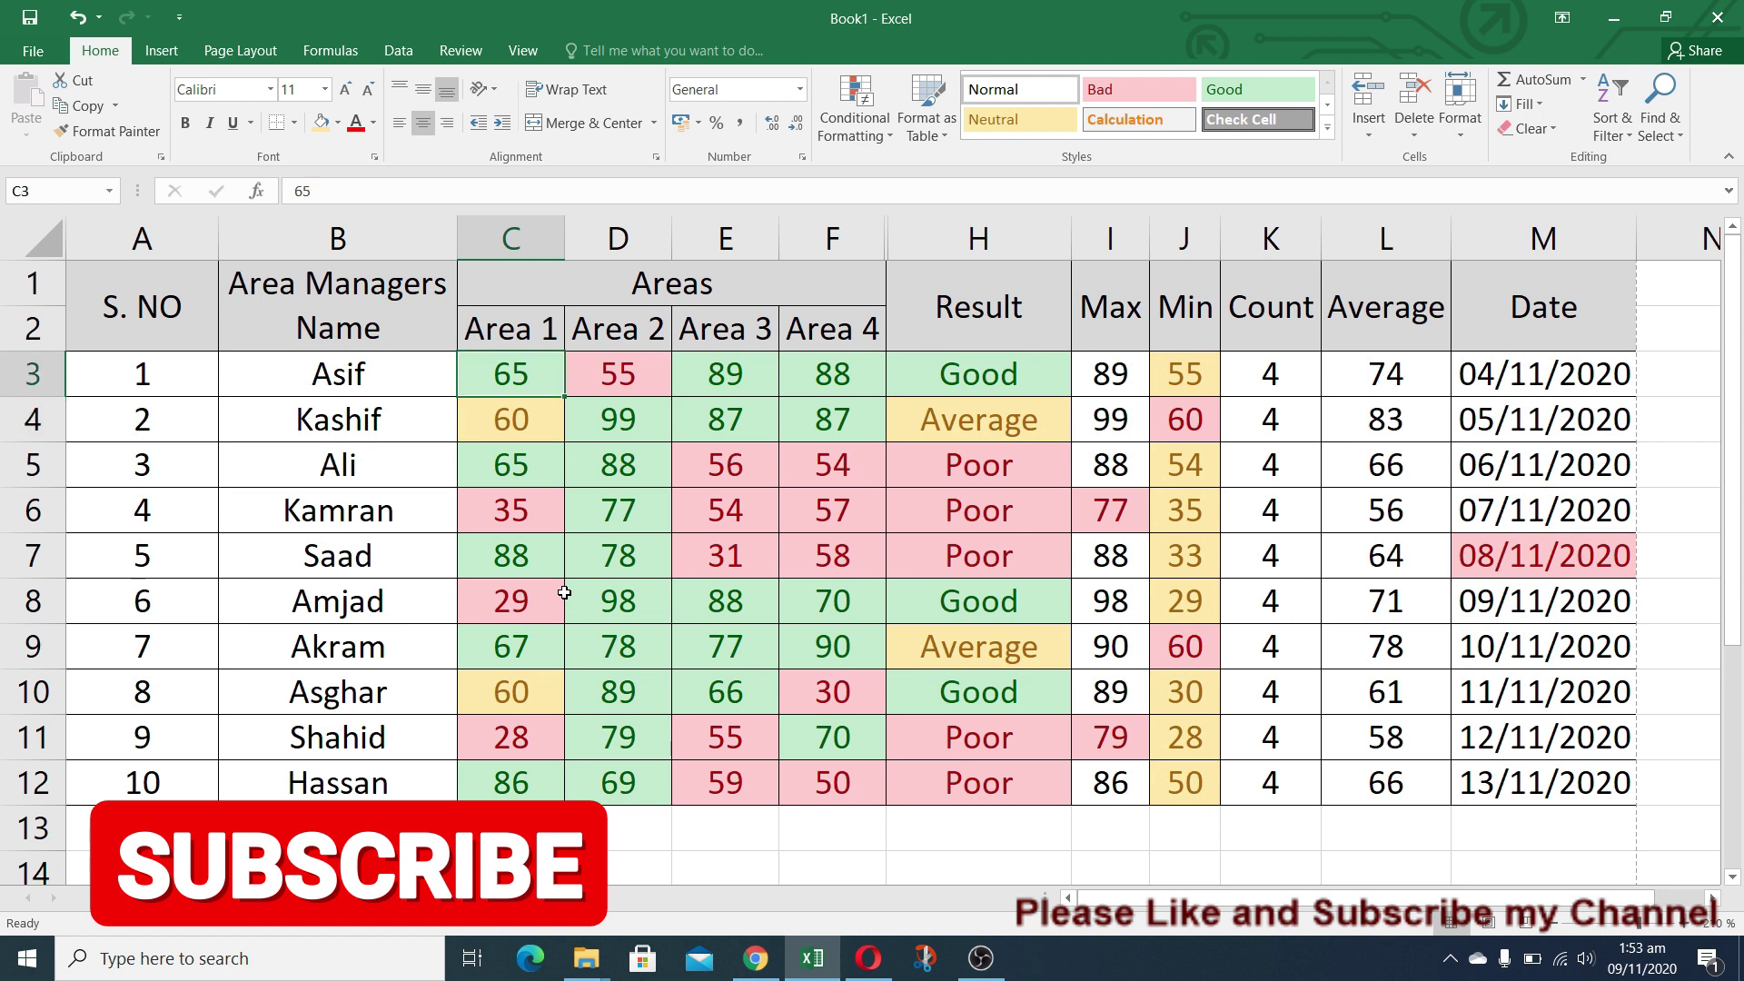
Step: Change the Area 2 score in D7 to 30 to test the conditional formatting
key("Down")
key("Down")
key("Down")
key("Down")
key("Right")
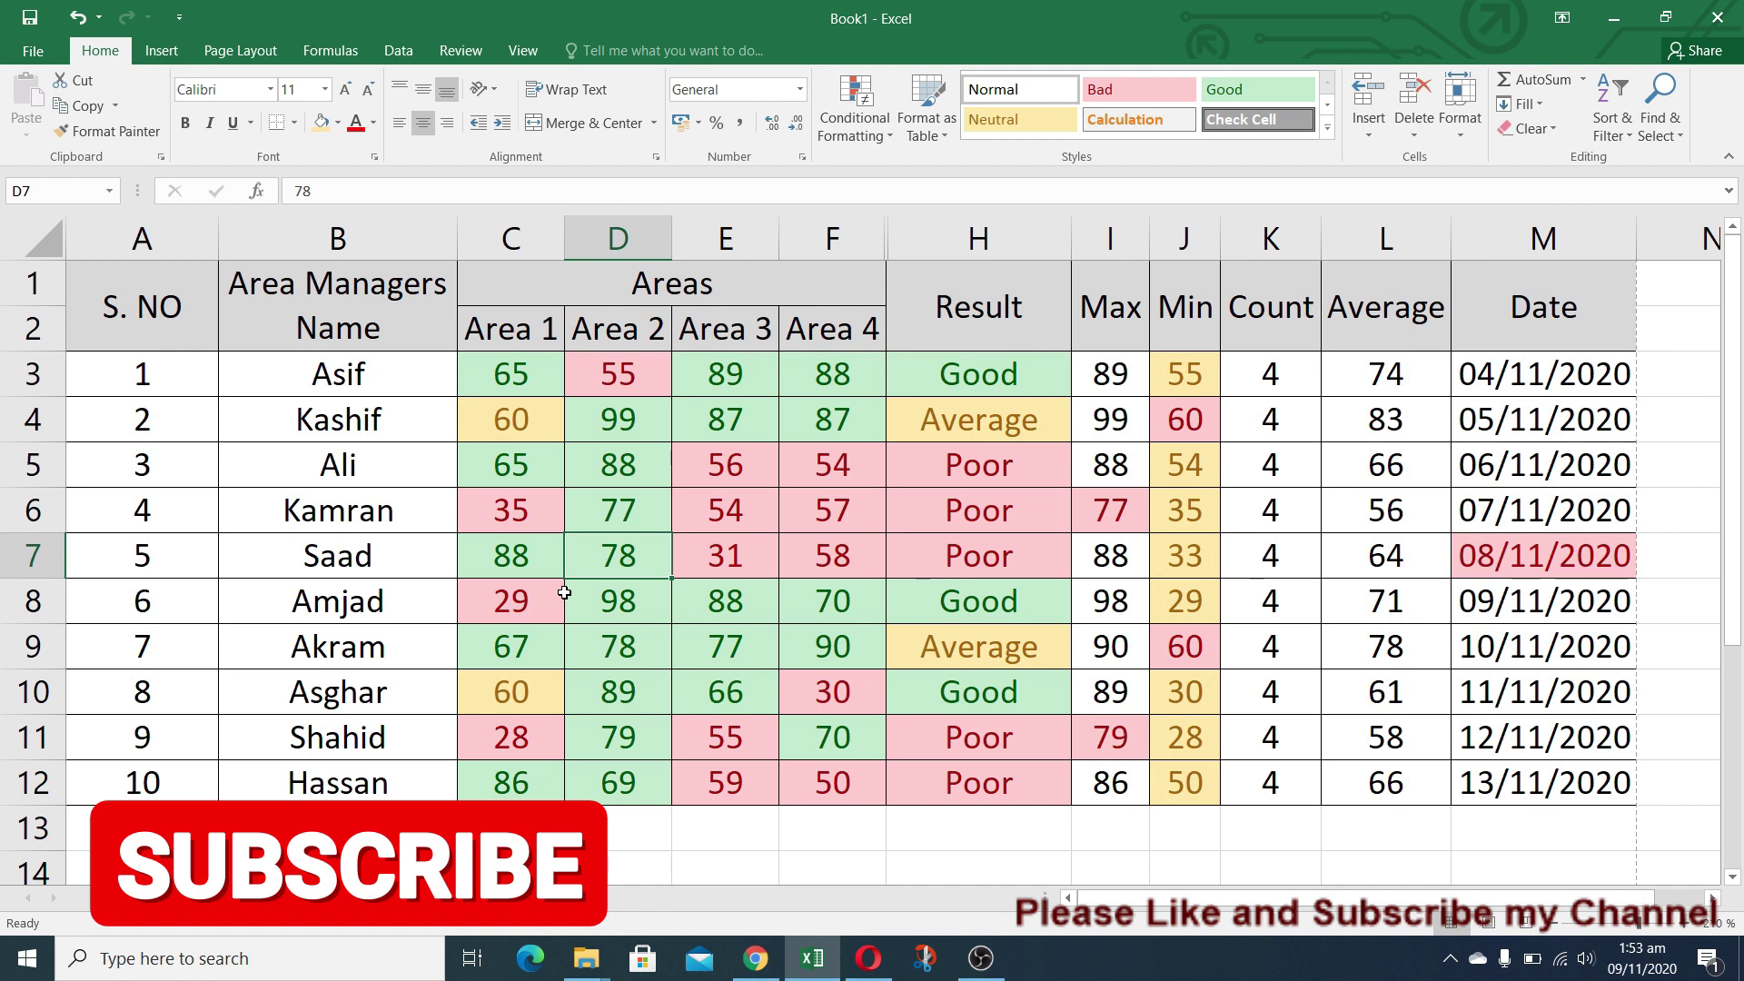
type("30")
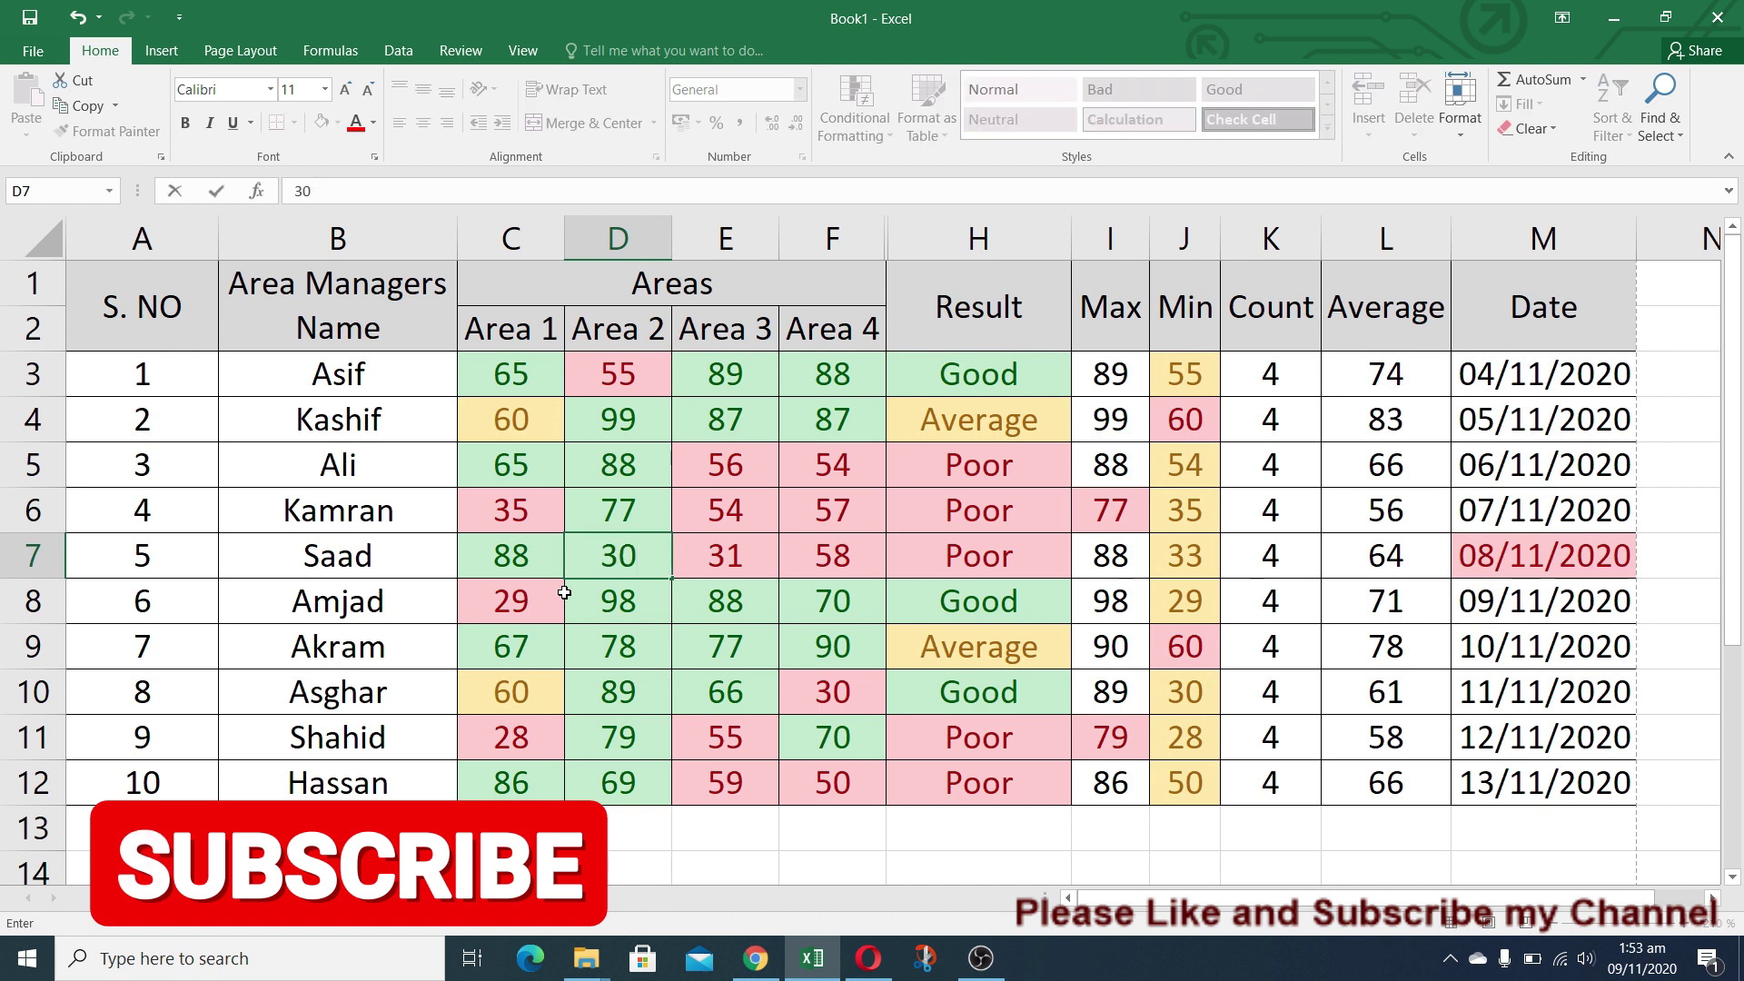
key("Return")
key("Up")
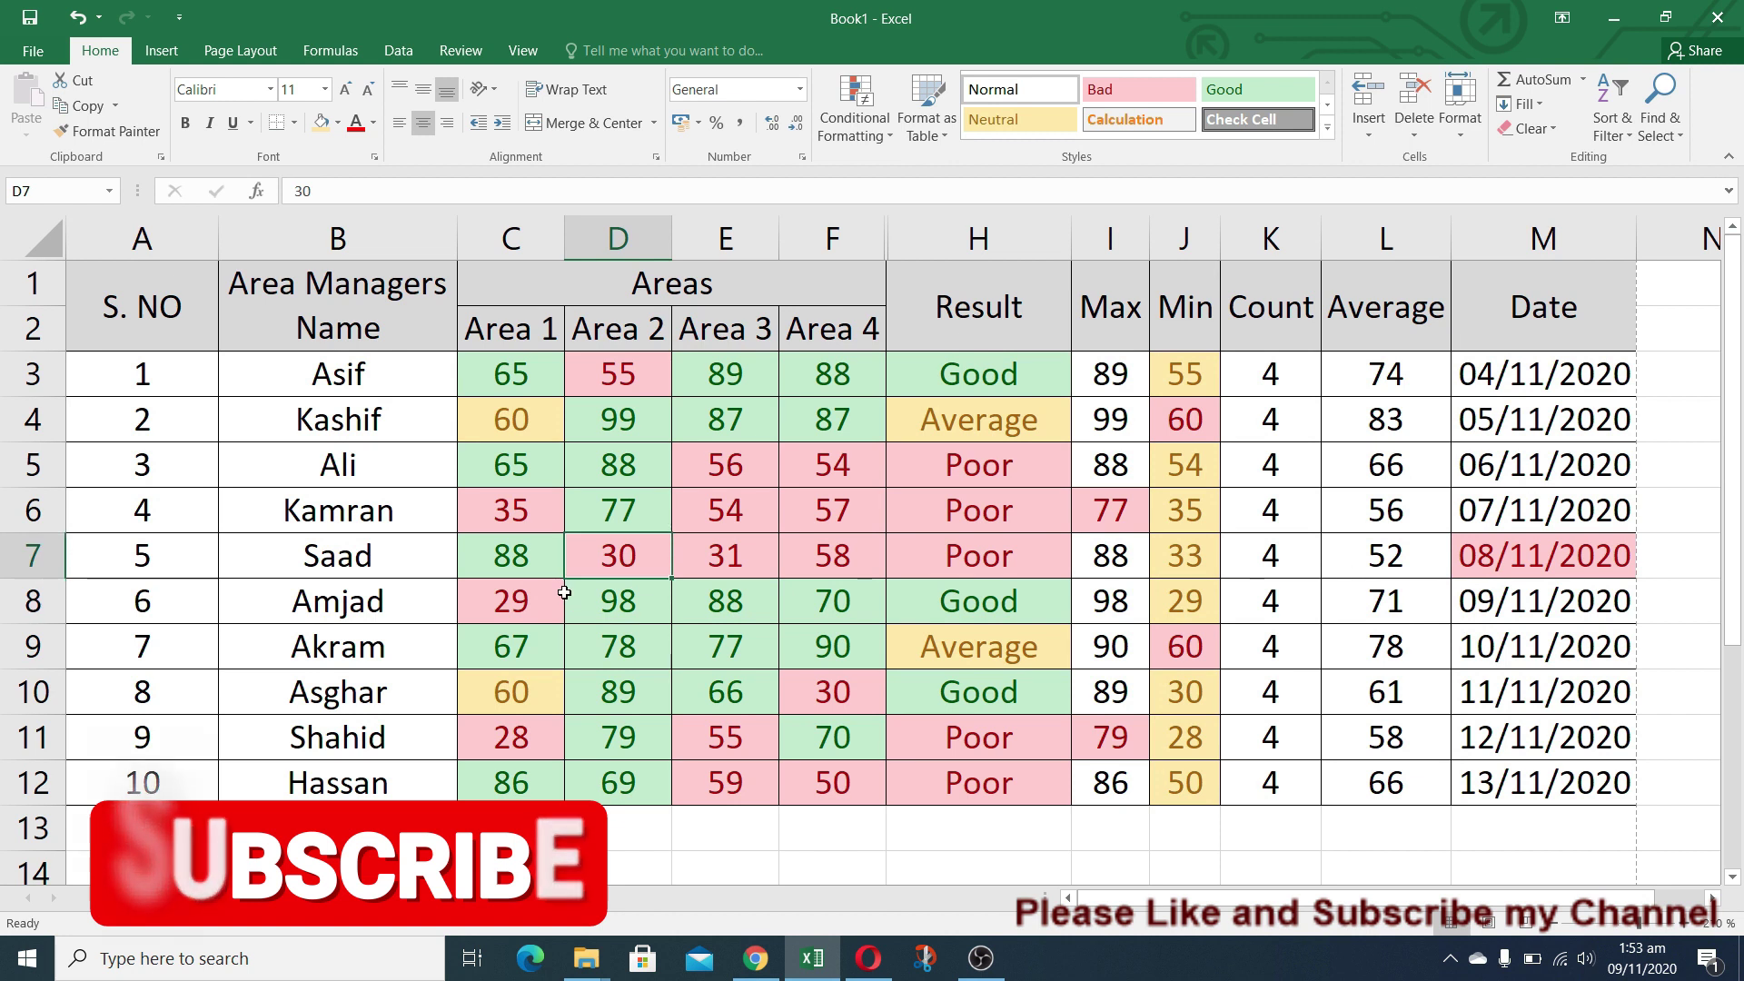
Step: Change the Result in H5 to Good to test the conditional formatting
key("Right")
key("Right")
key("Right")
key("Up")
key("Up")
key("Up")
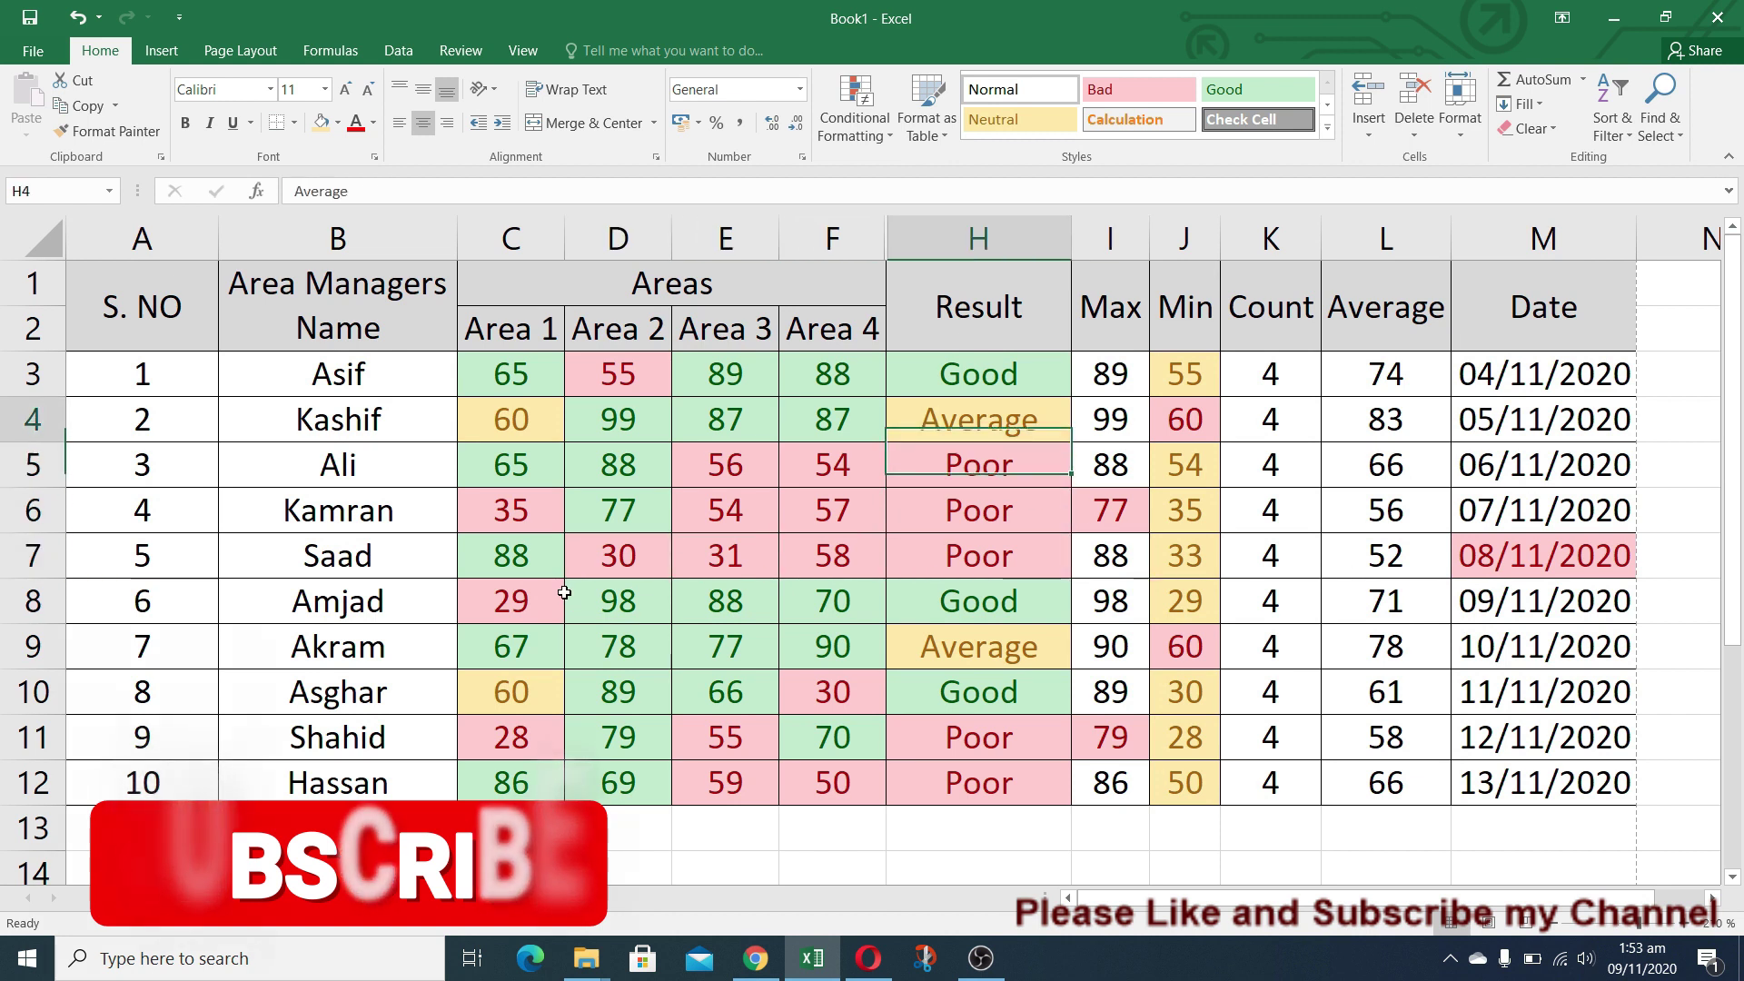
key("Down")
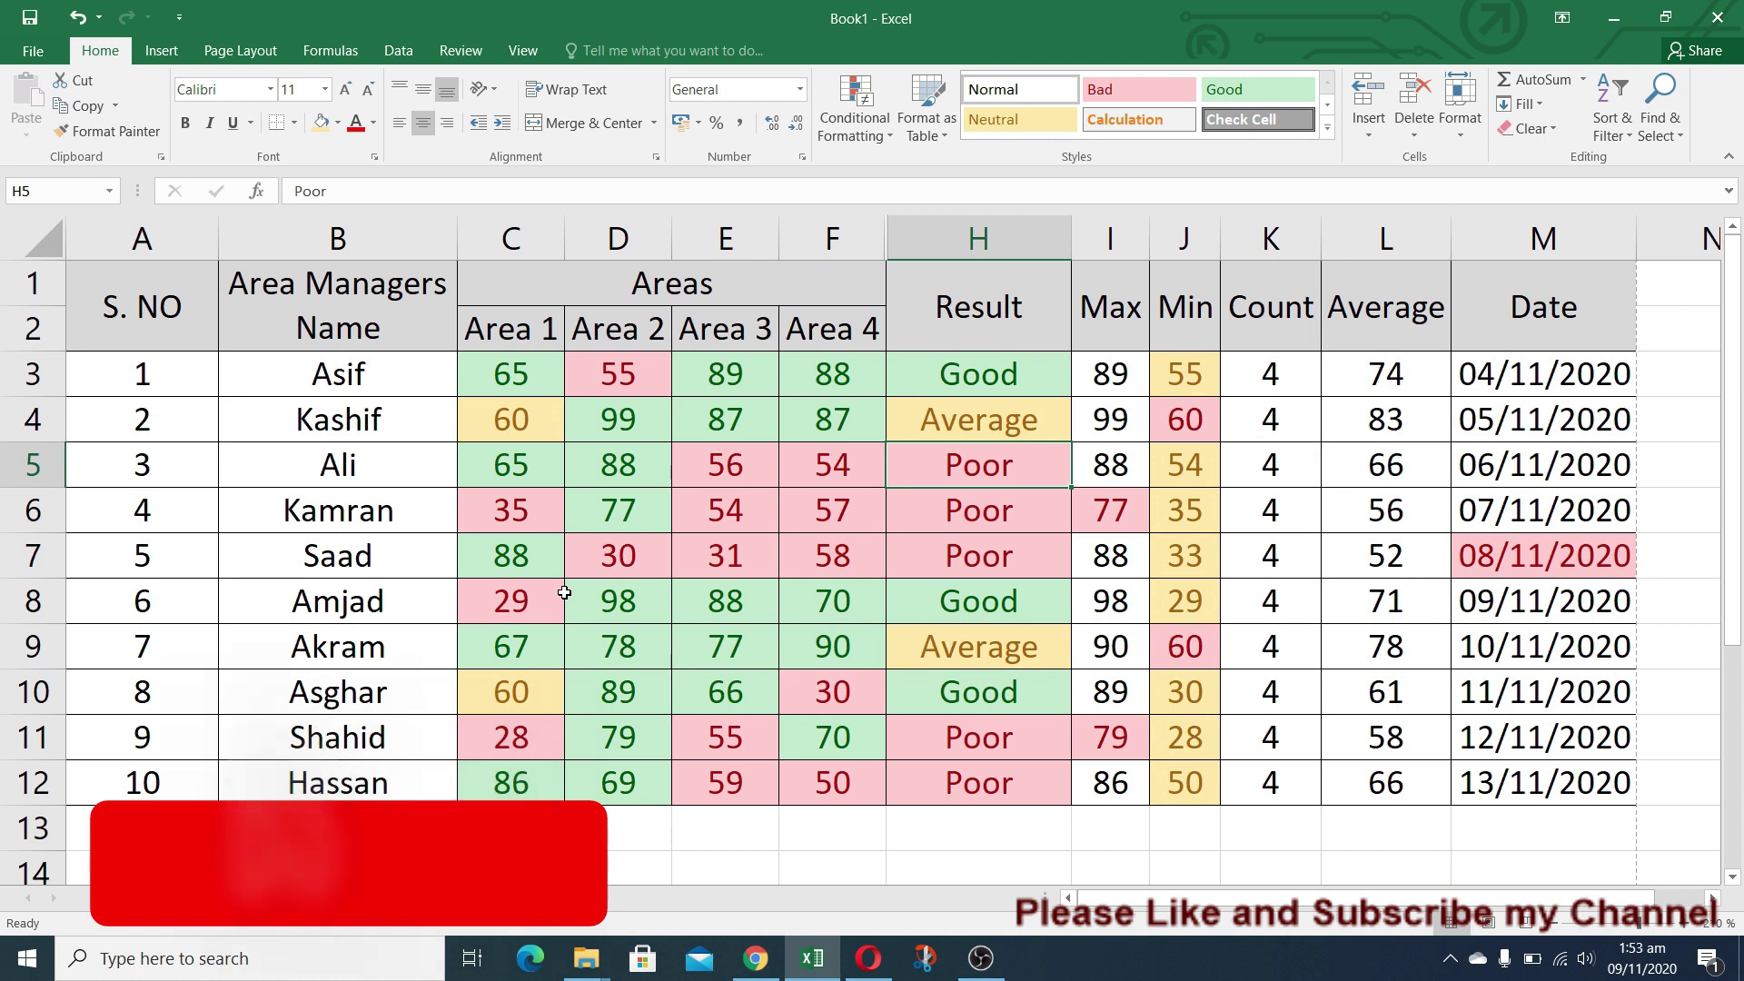
type("Good")
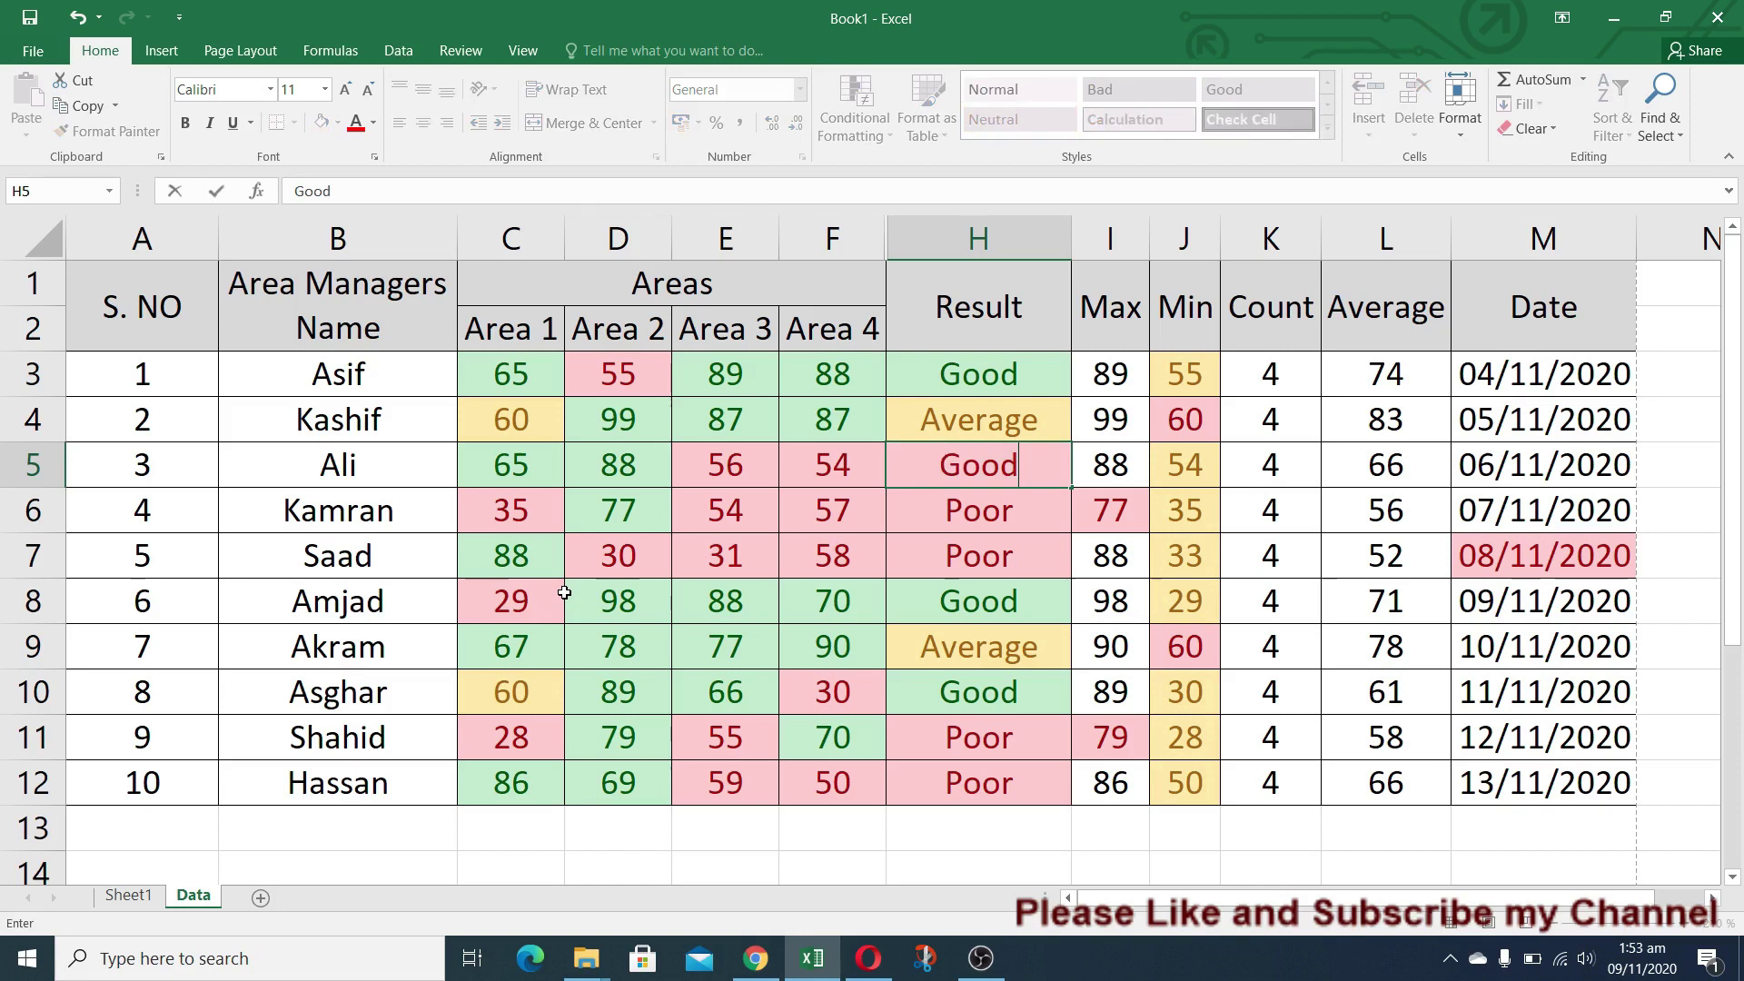
key("ctrl+Return")
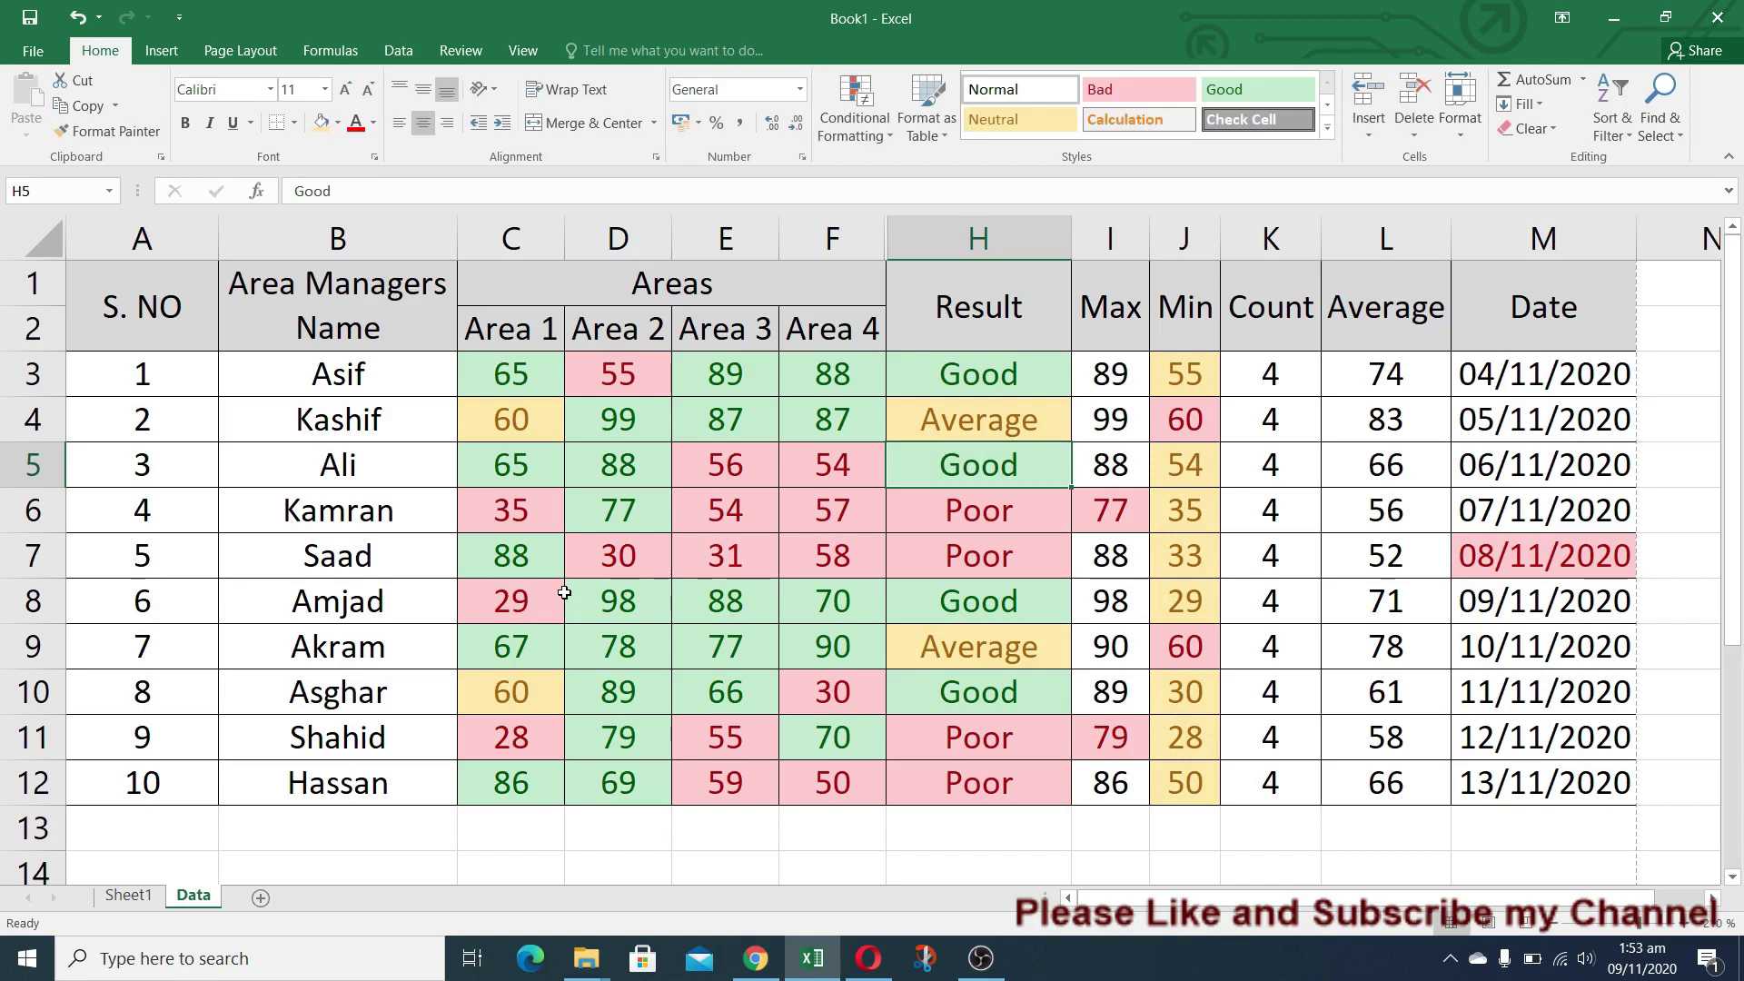
Step: Select the table data in C3:M12 and open the options for clearing its conditional formatting rules
left_click(519, 360)
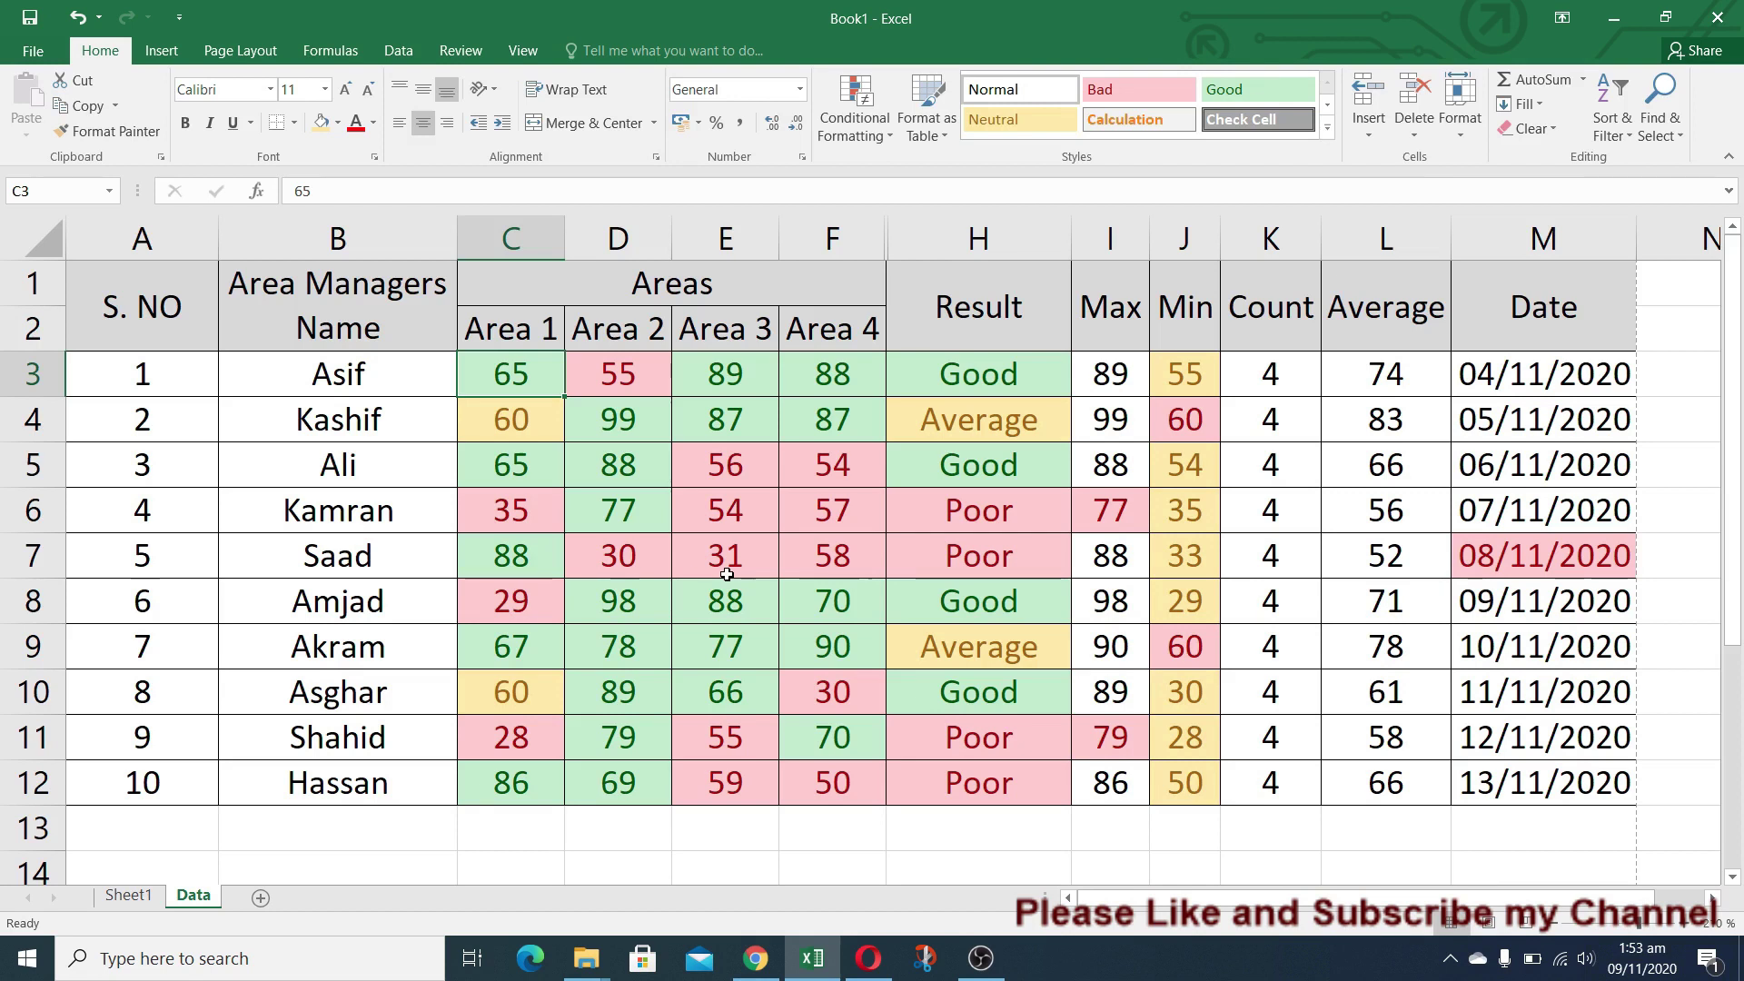
key("shift+Right")
key("shift+Right")
key("shift+Right")
key("shift+Right")
key("shift+Right")
key("shift+Right")
key("shift+Right")
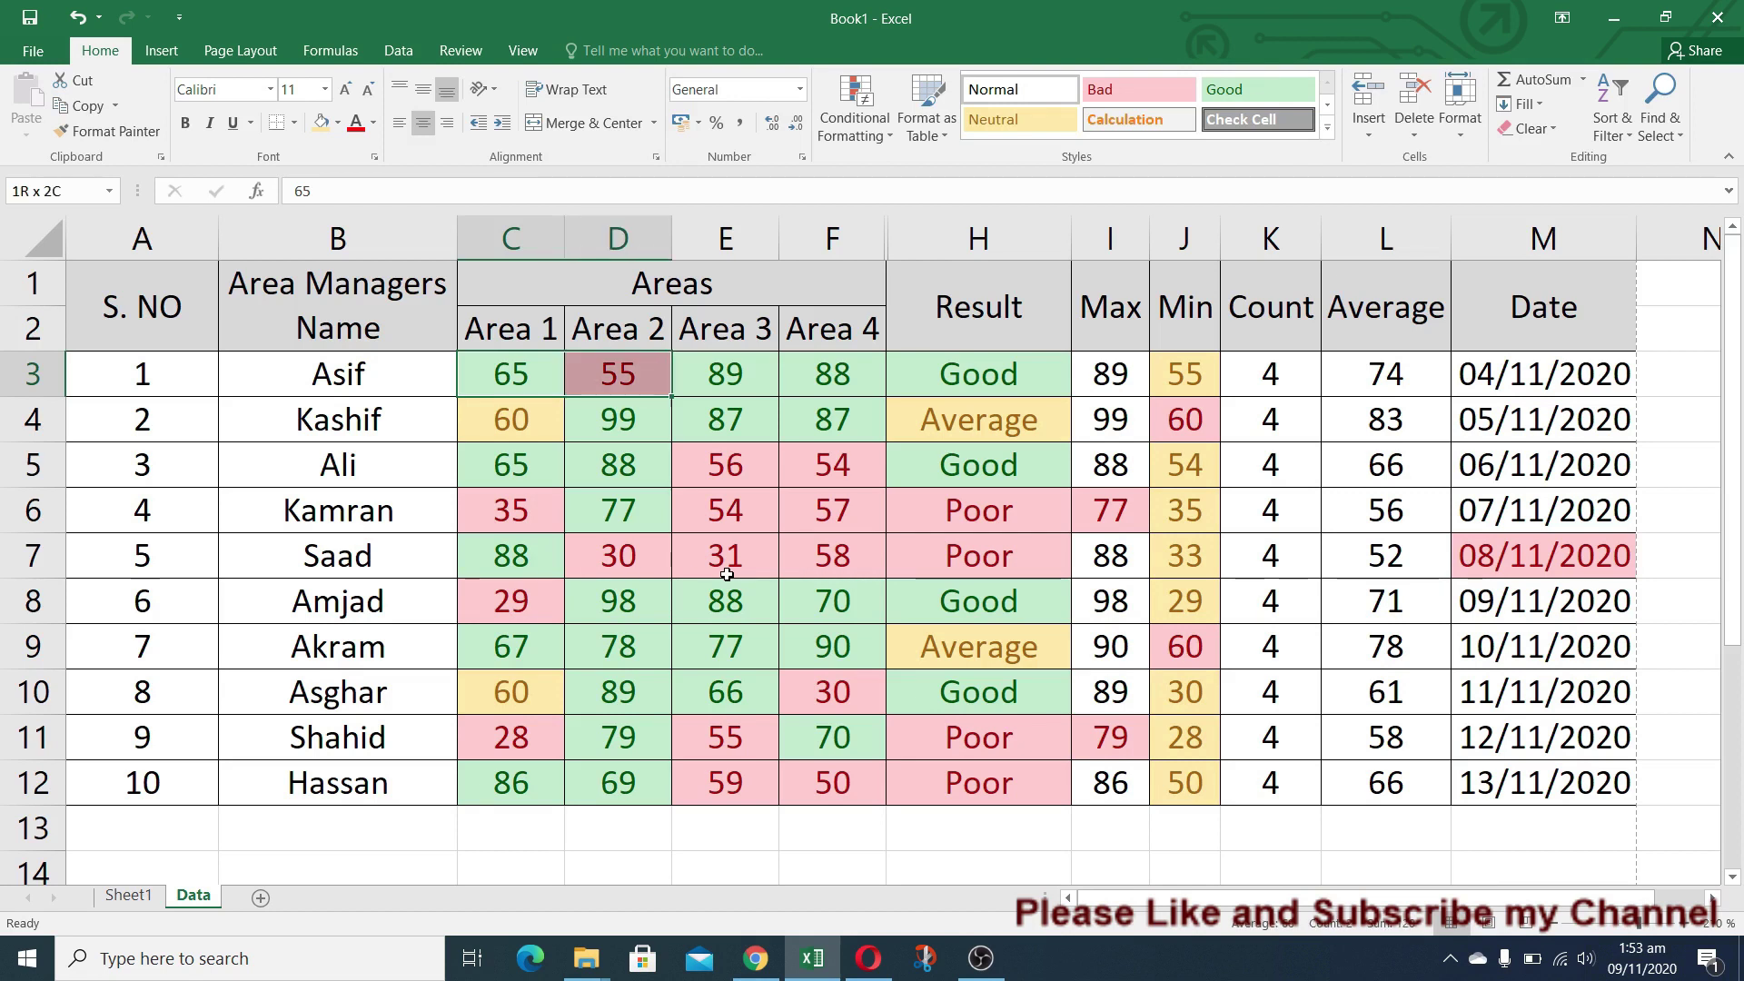
key("shift+Right")
key("shift+Right")
key("shift+Right")
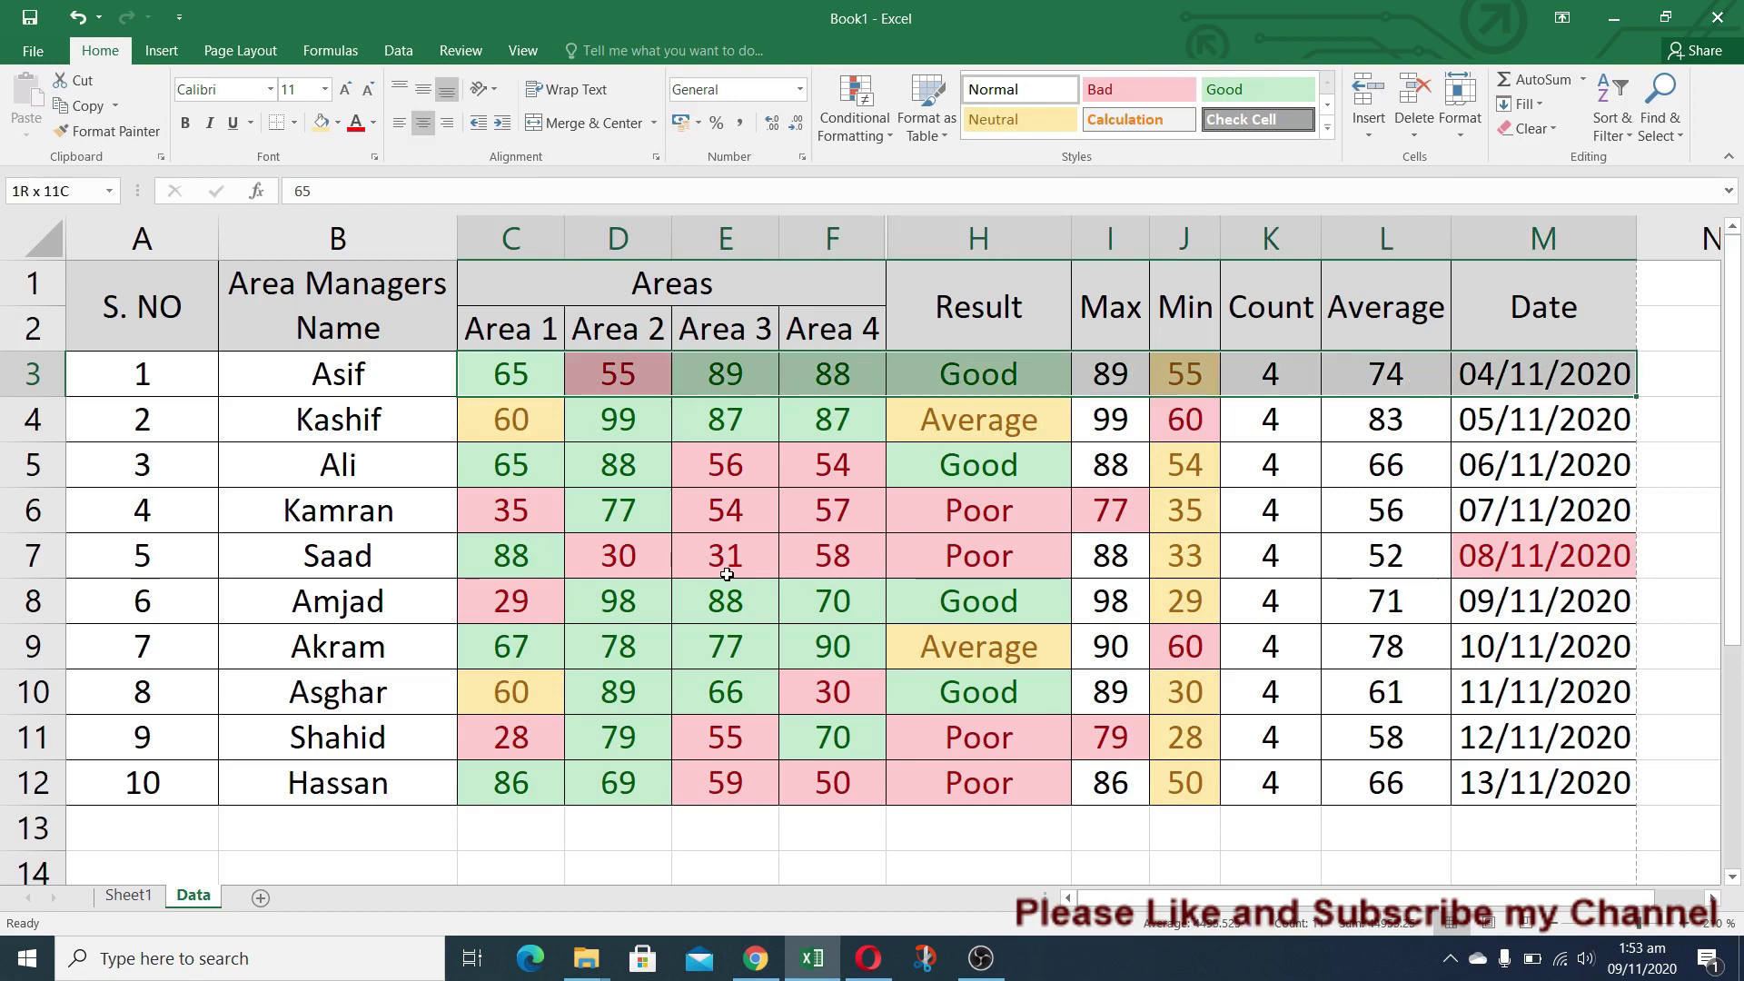
key("shift+Down")
key("shift+Down")
key("shift+Down")
key("shift+Down")
key("shift+Down")
key("shift+Down")
key("shift+Down")
key("shift+Down")
key("shift+Down")
key("shift+Down")
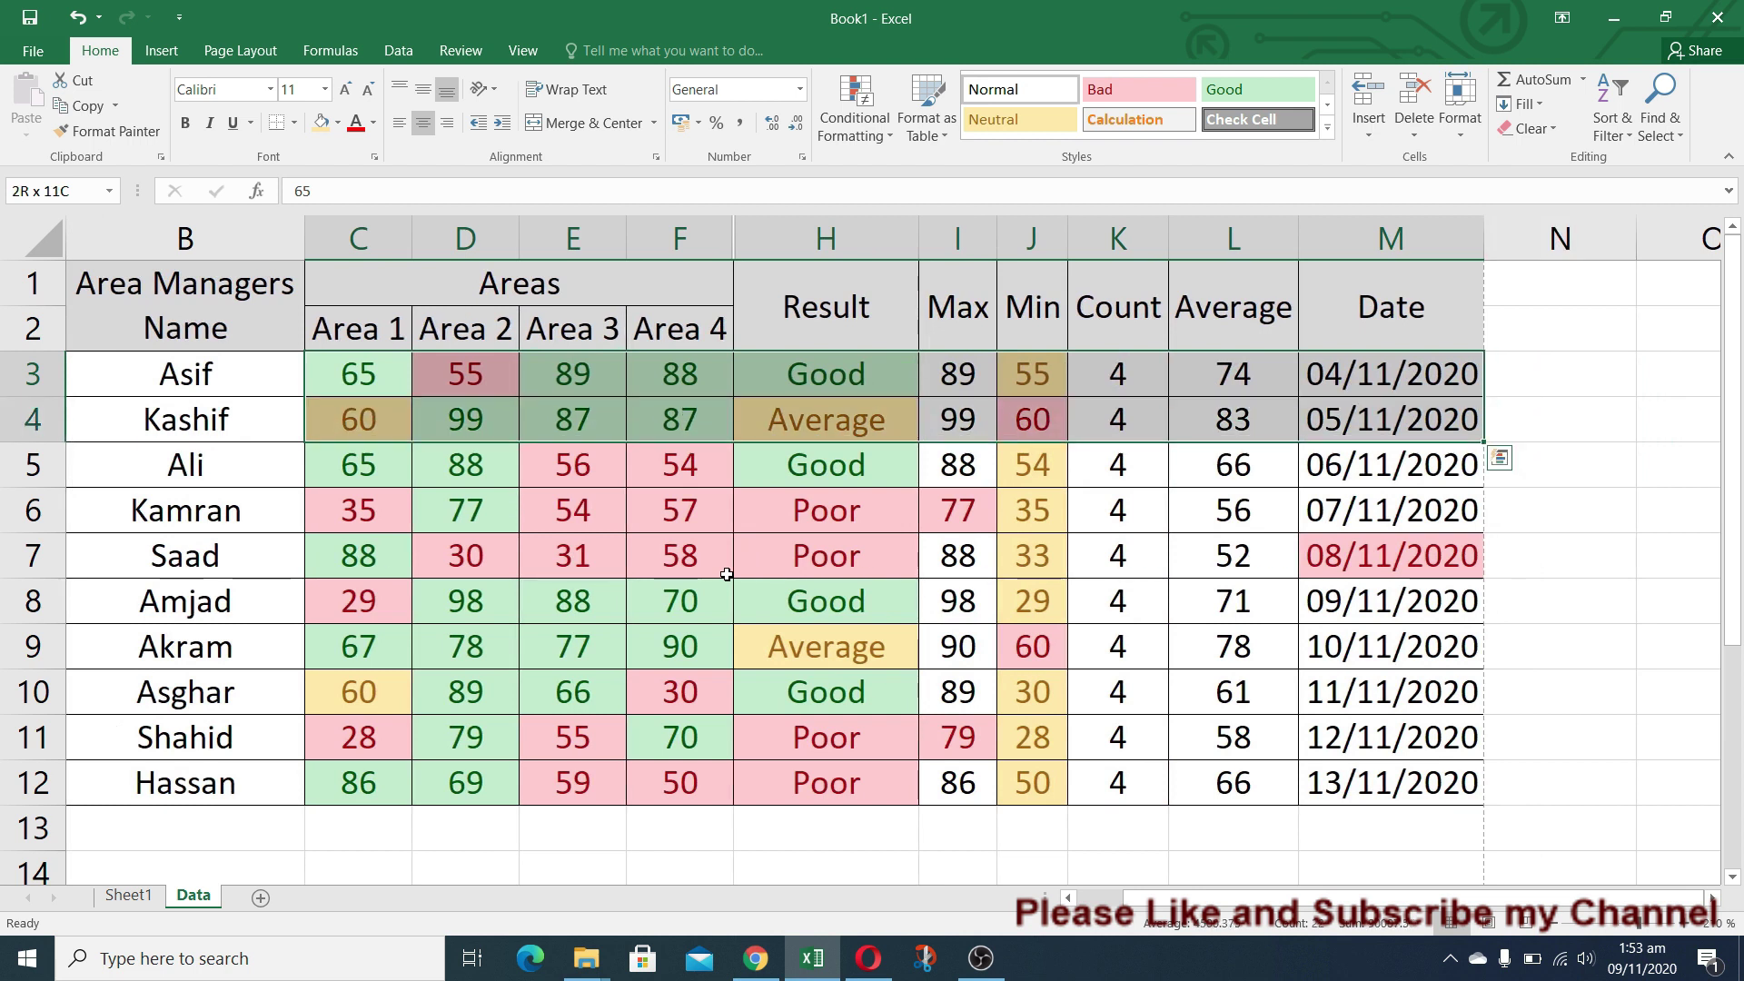
key("shift+Up")
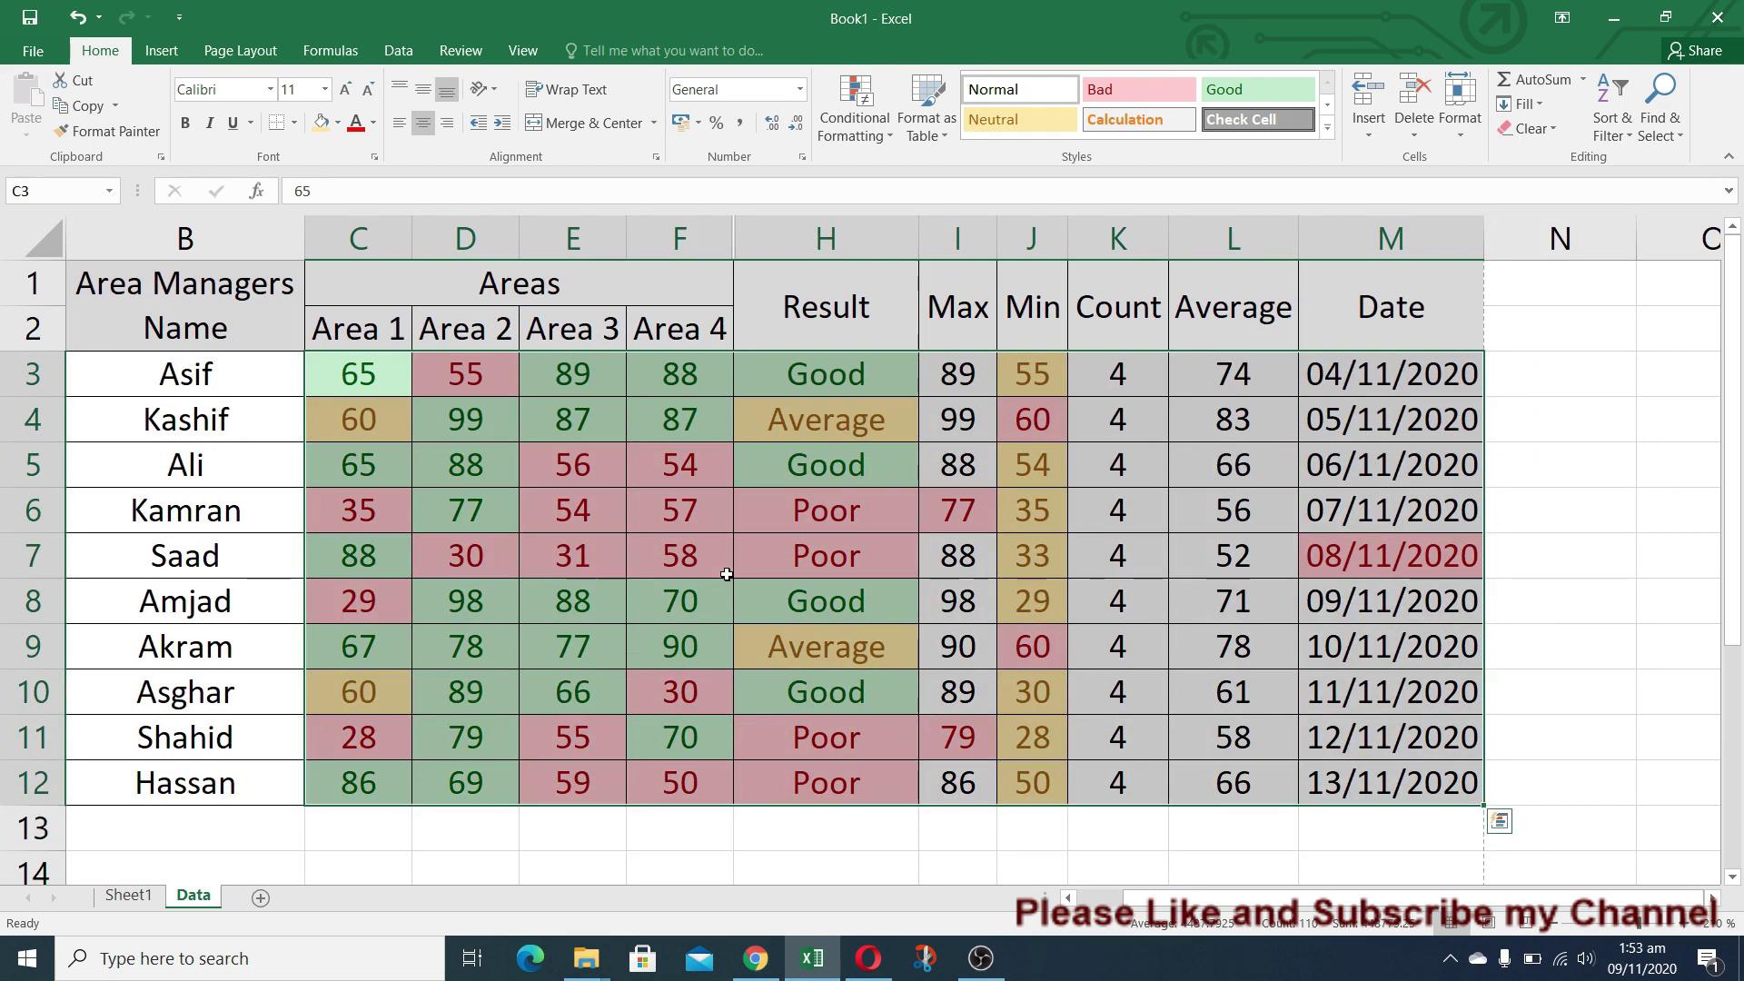
left_click(892, 138)
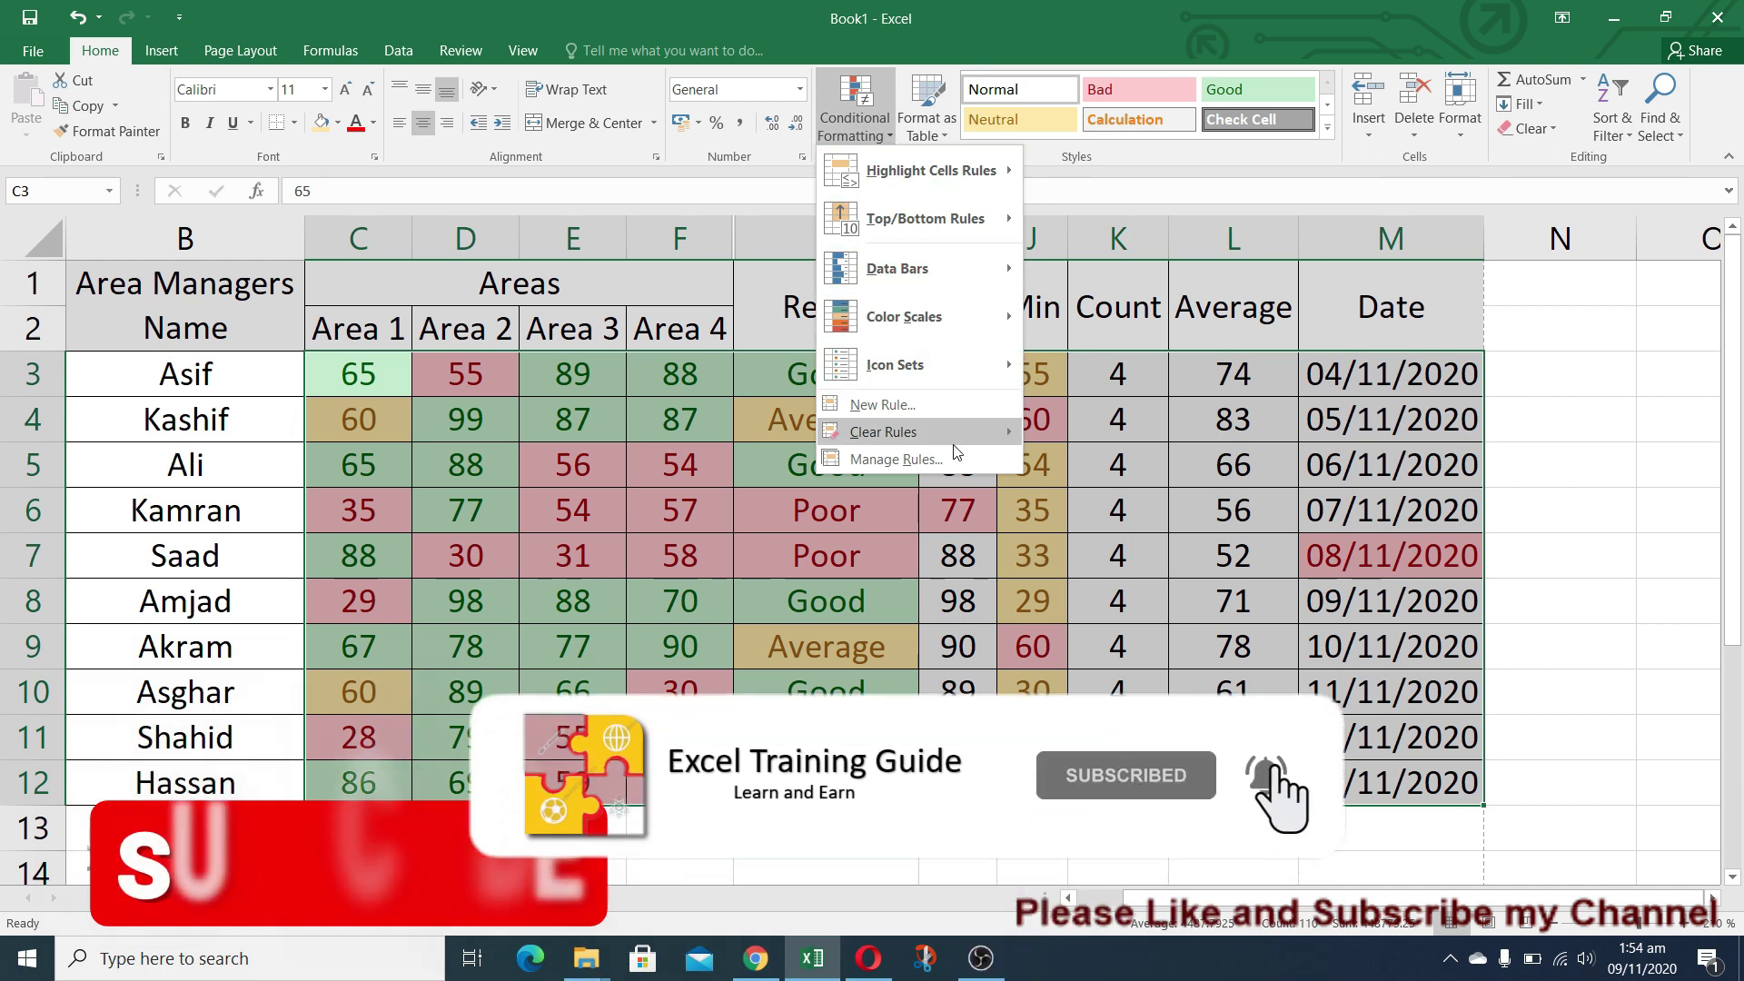
mouse_move(944, 432)
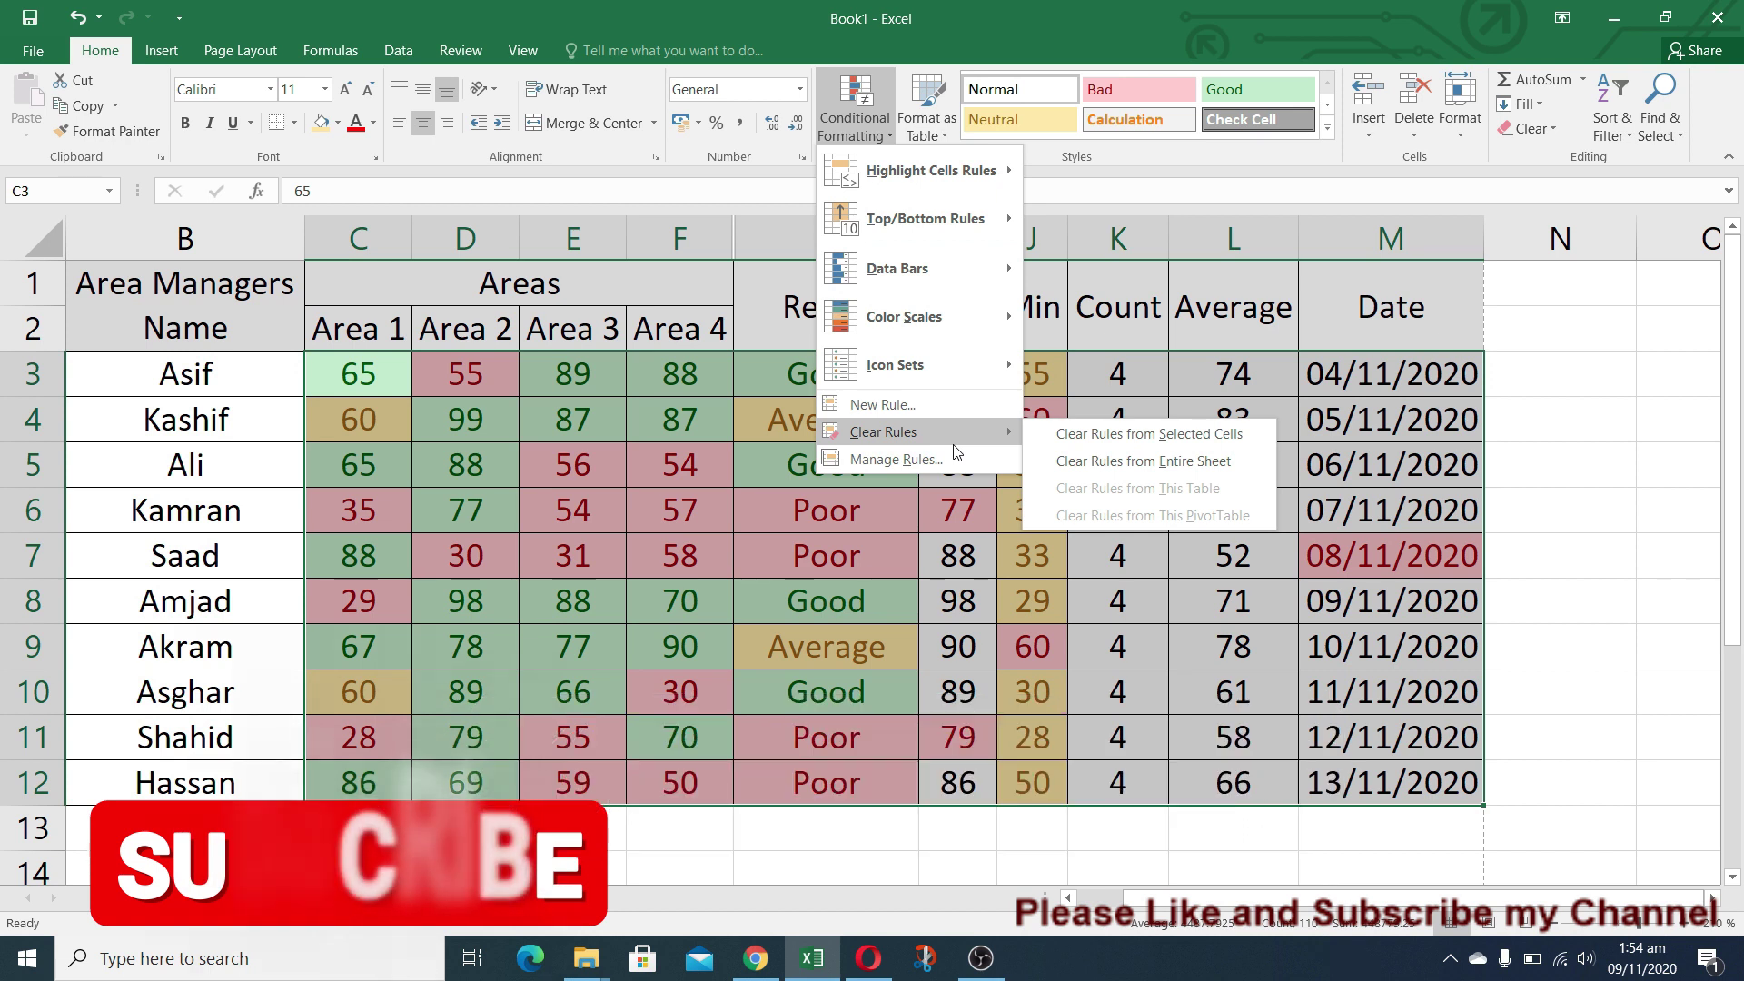
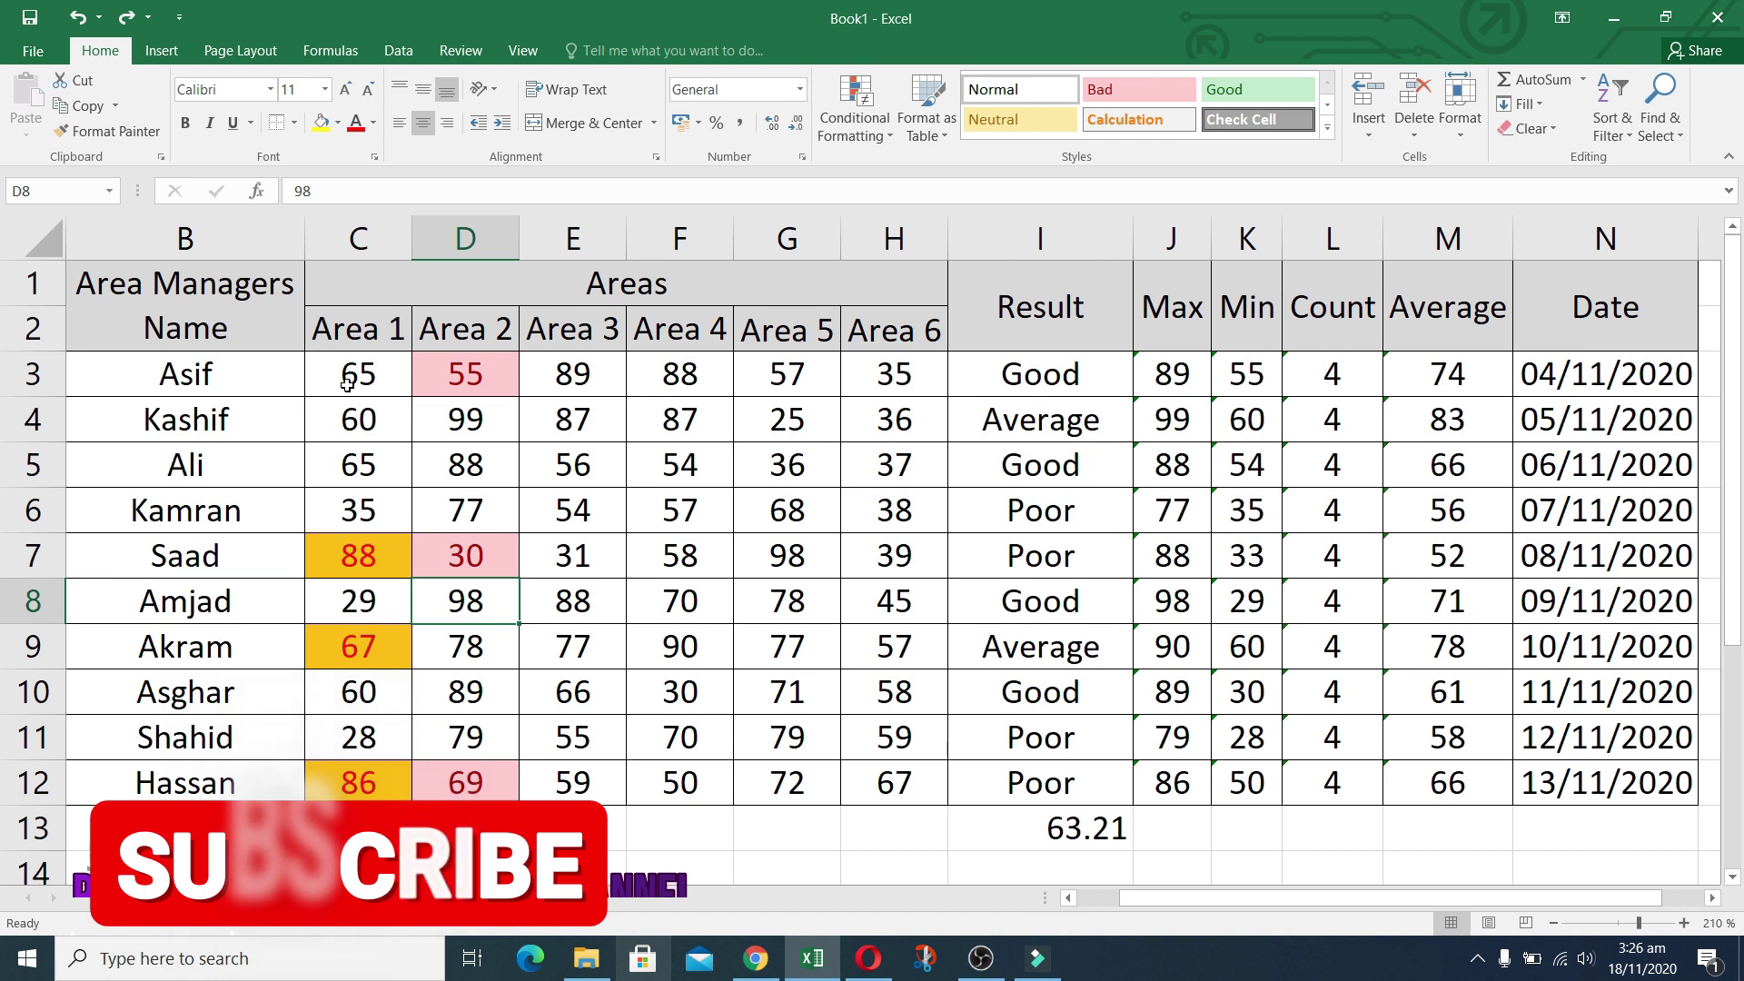
Step: Clear the conditional formatting rules from the Area 1 and Area 2 scores in C3:D12
left_click_drag(346, 385, 509, 799)
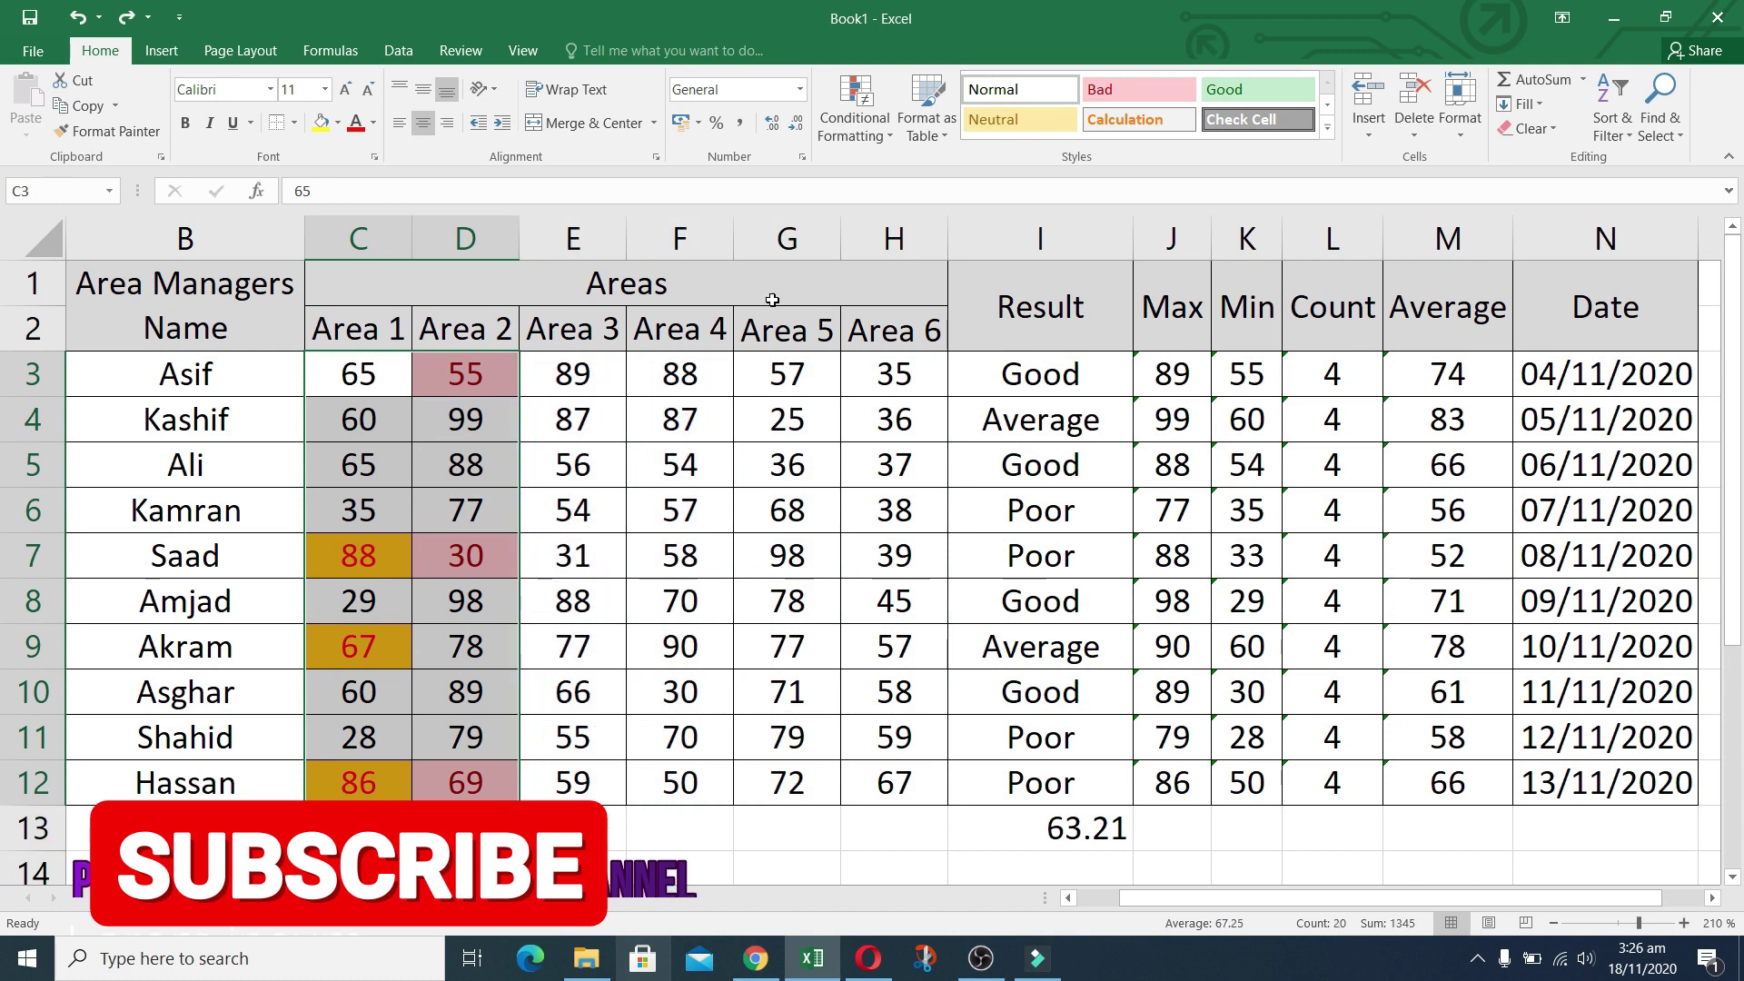
left_click(888, 134)
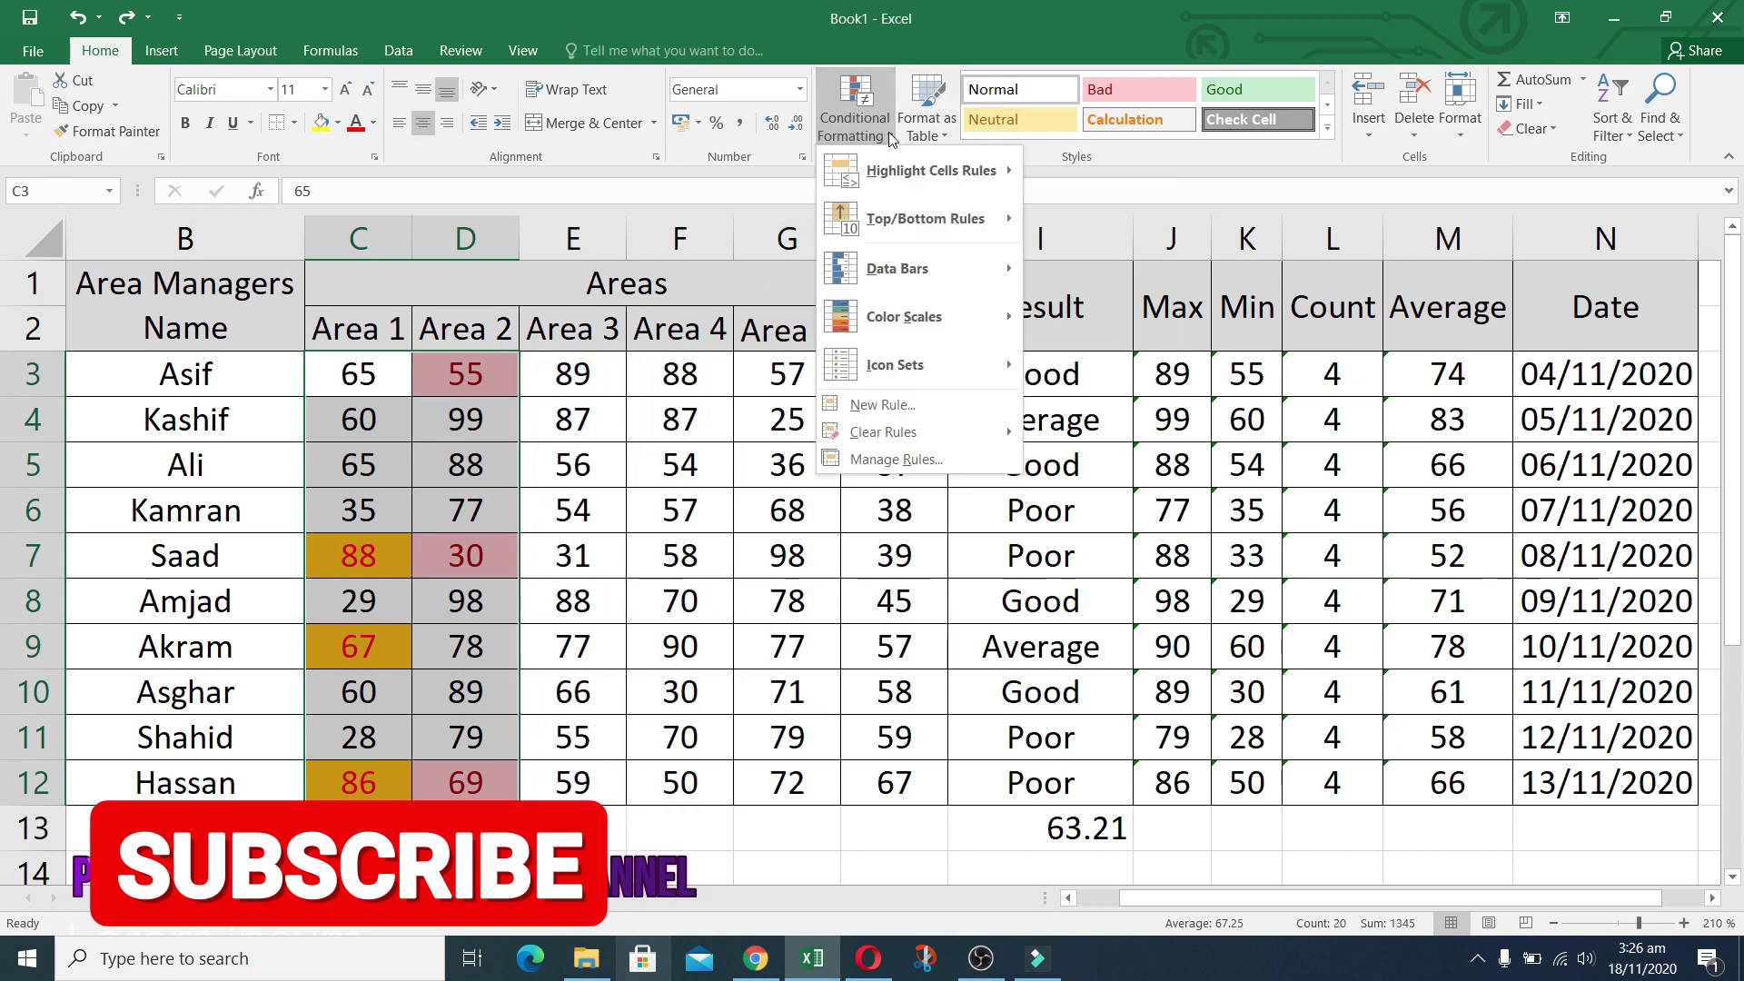
mouse_move(953, 429)
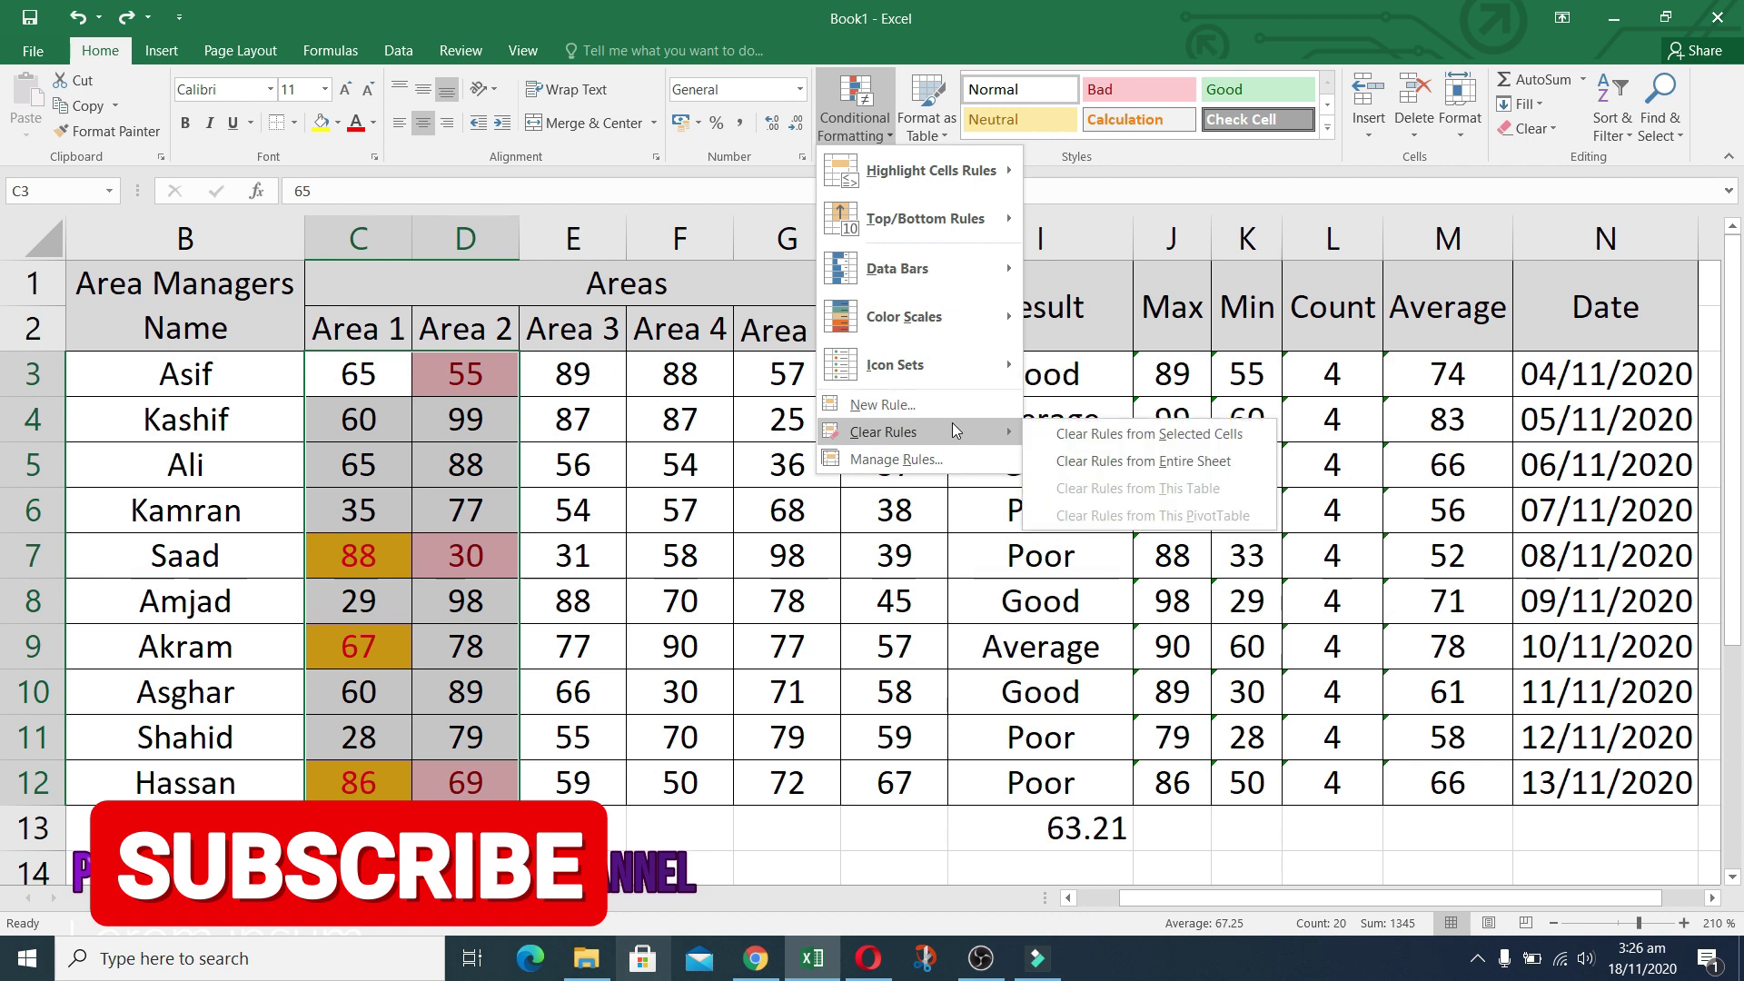
left_click(1138, 435)
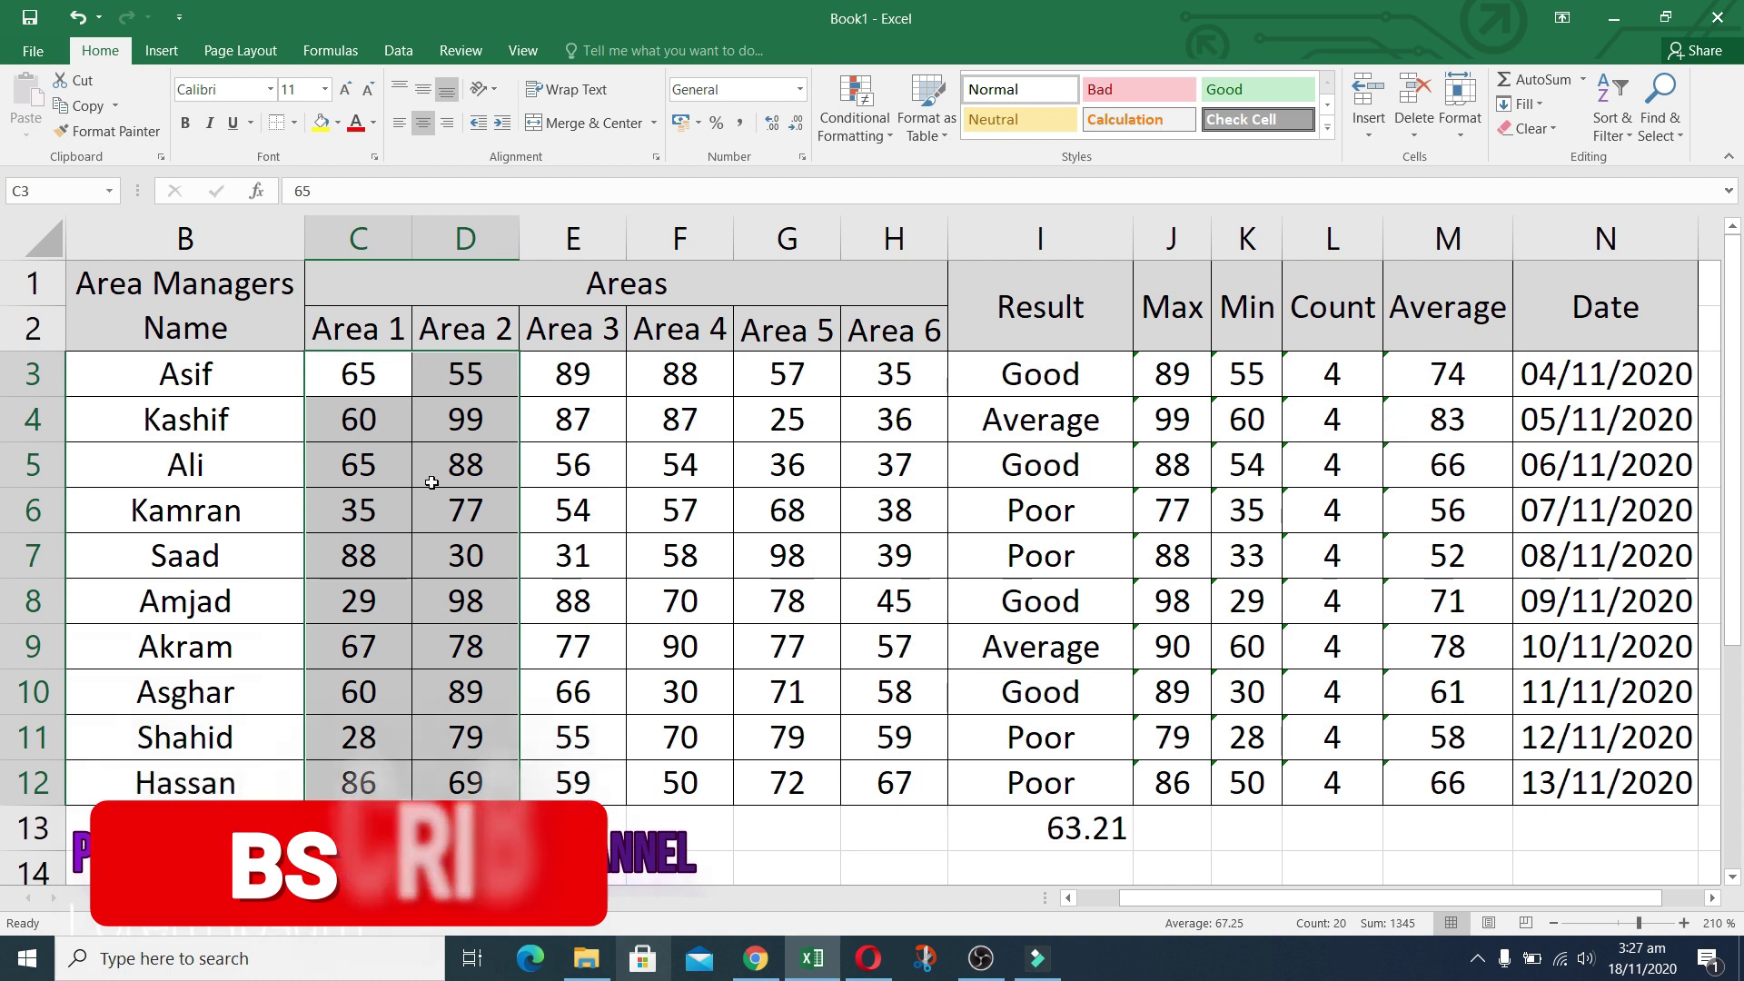
Step: Try the Top 10% rule on C3:H12 at 18% with Light Red Fill with Dark Red Text, and cancel it
key("shift+Right")
key("shift+Right")
key("shift+Right")
key("shift+Right")
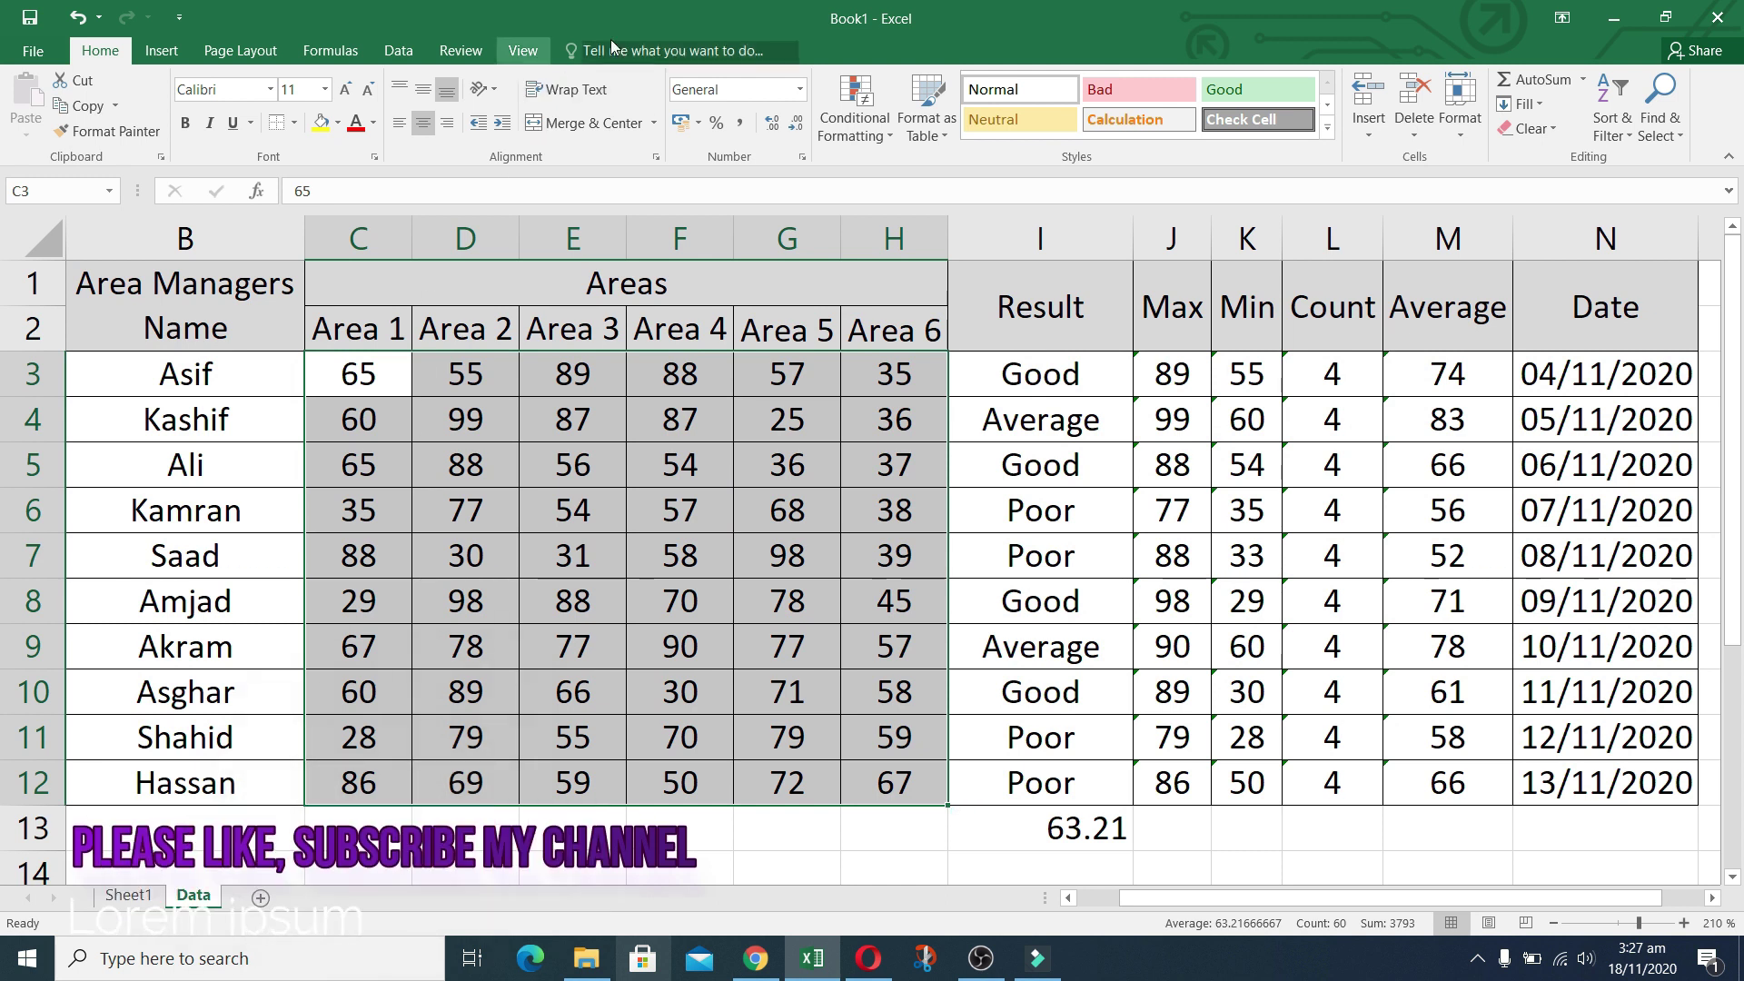
left_click(892, 136)
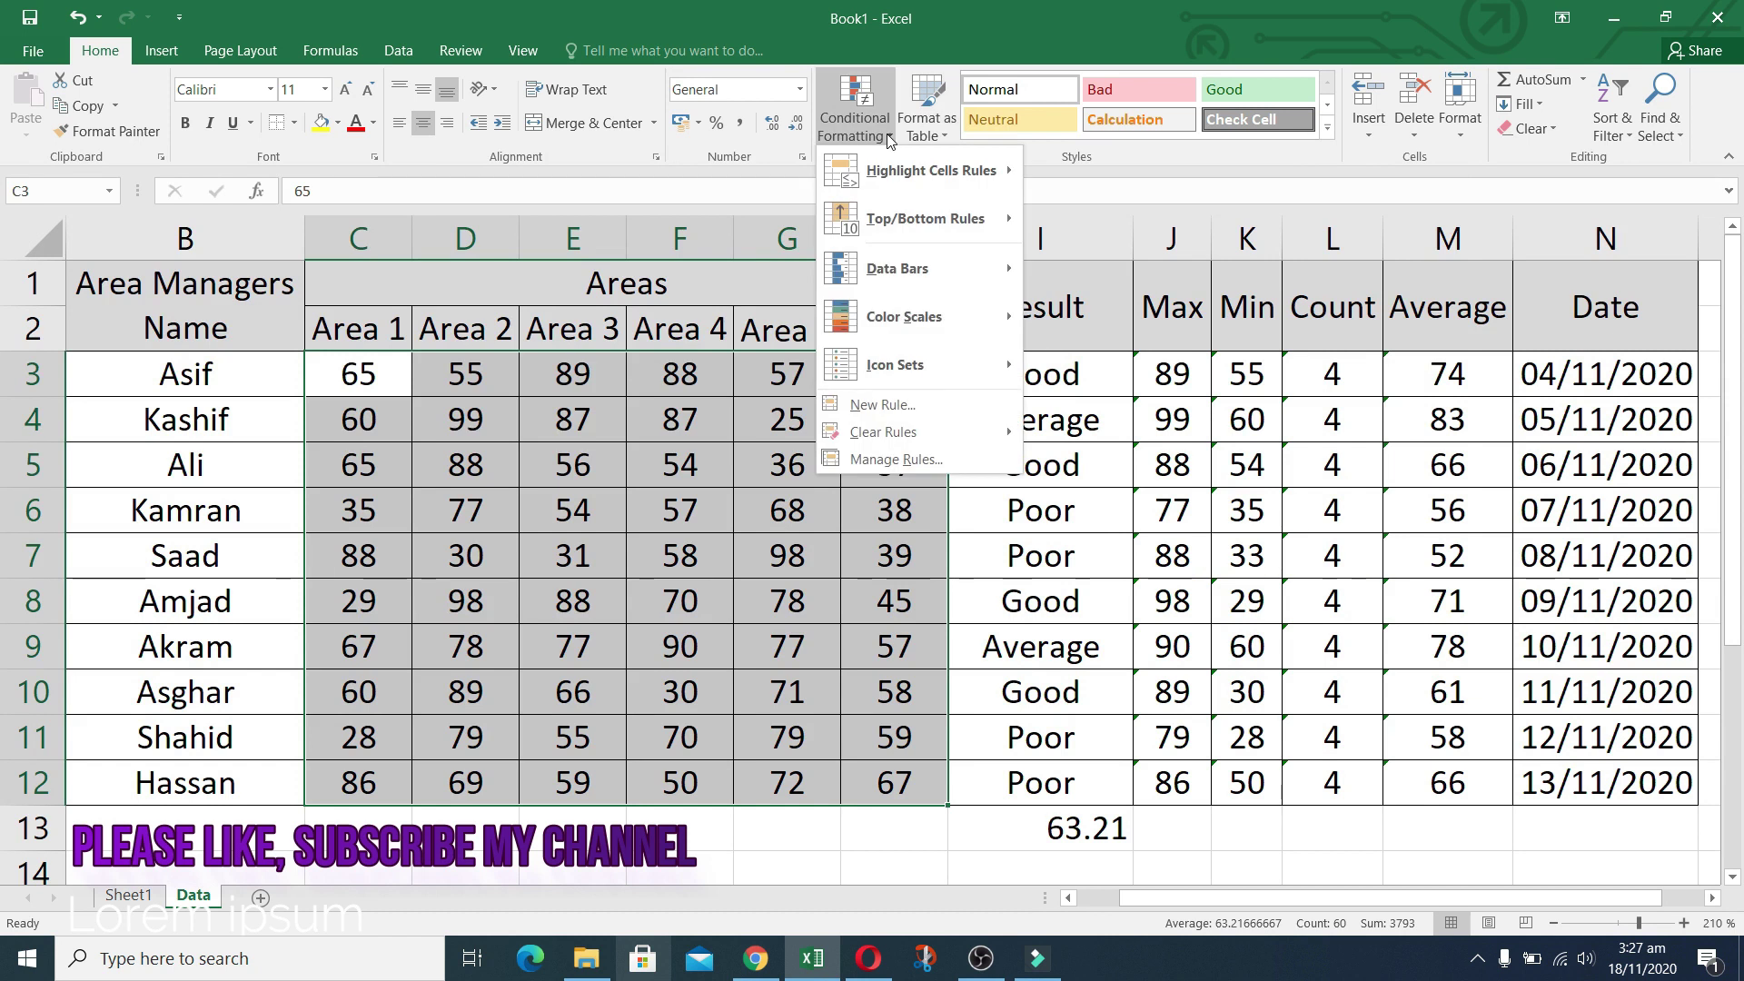
mouse_move(963, 224)
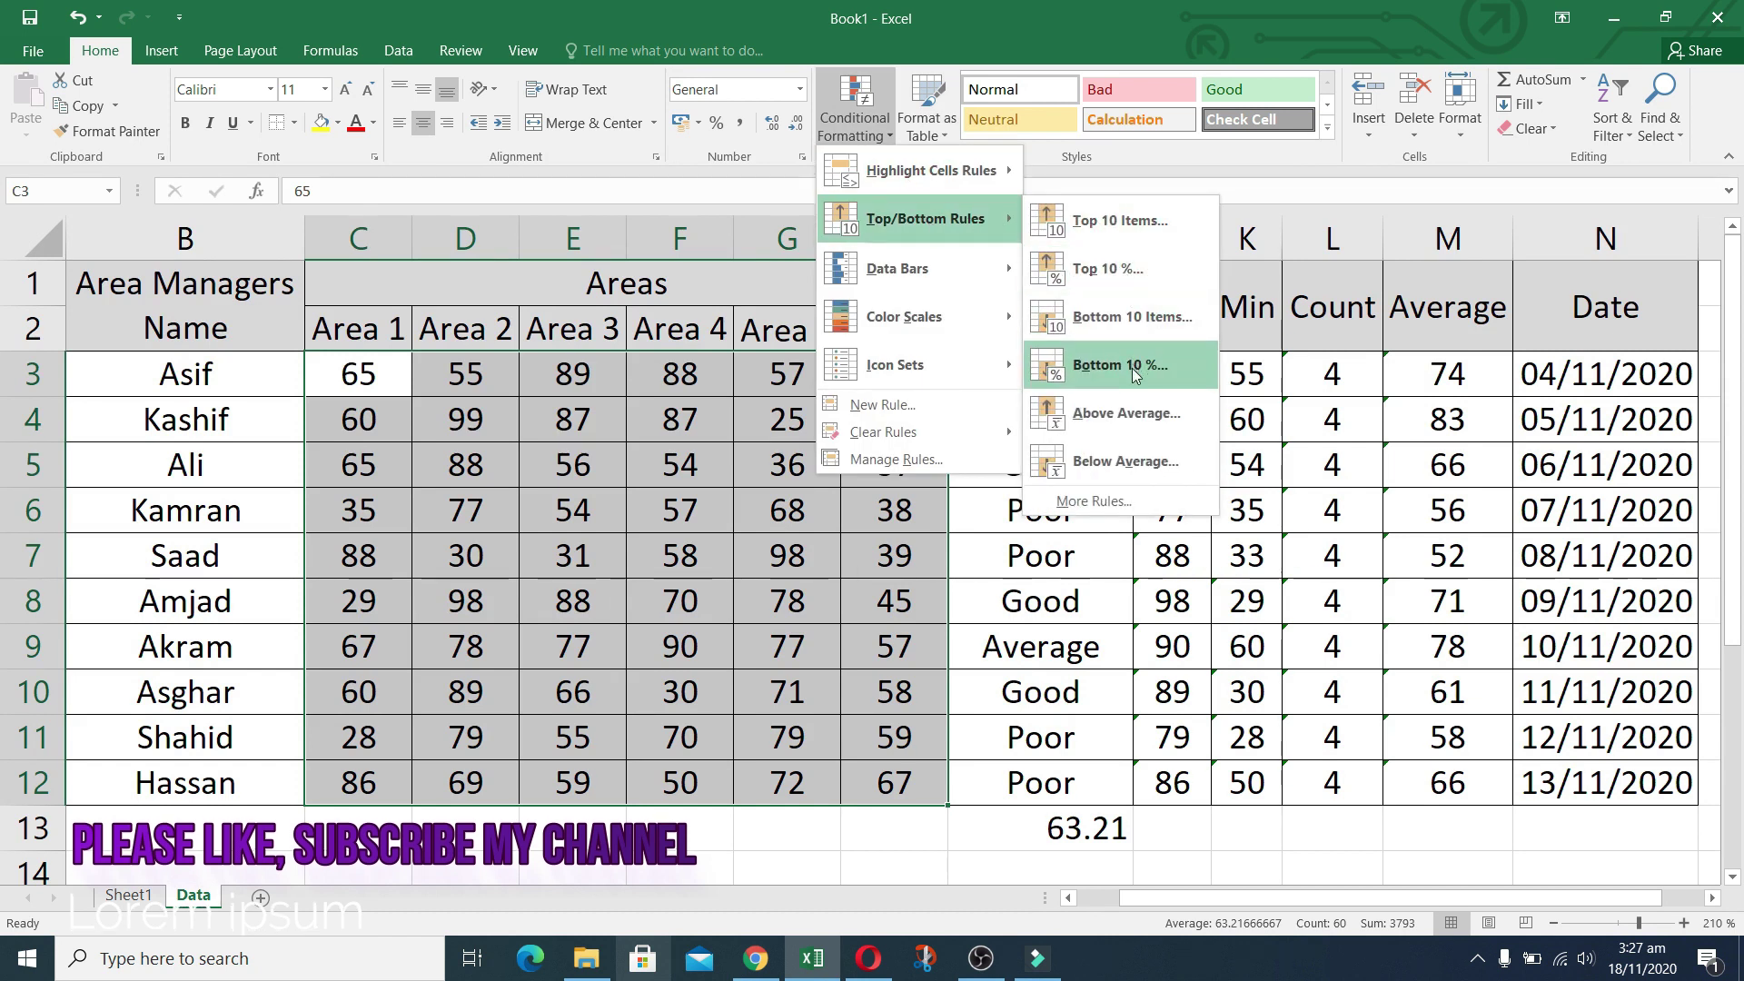
left_click(1145, 273)
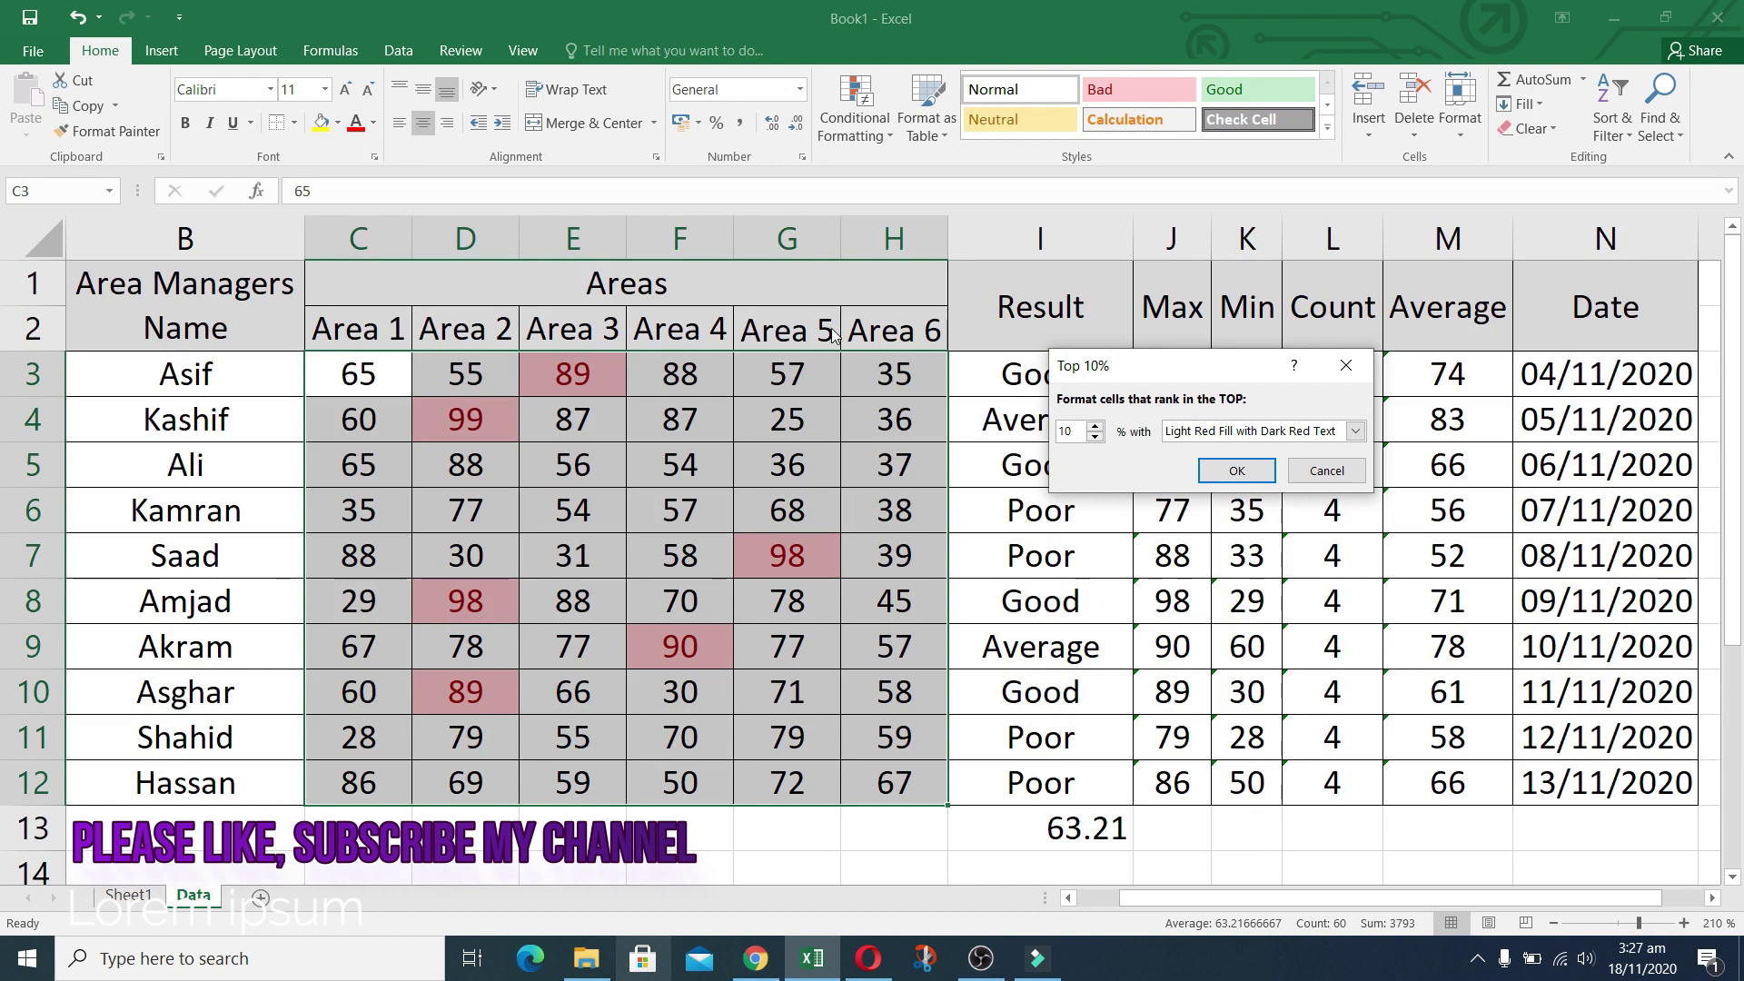
left_click(1095, 426)
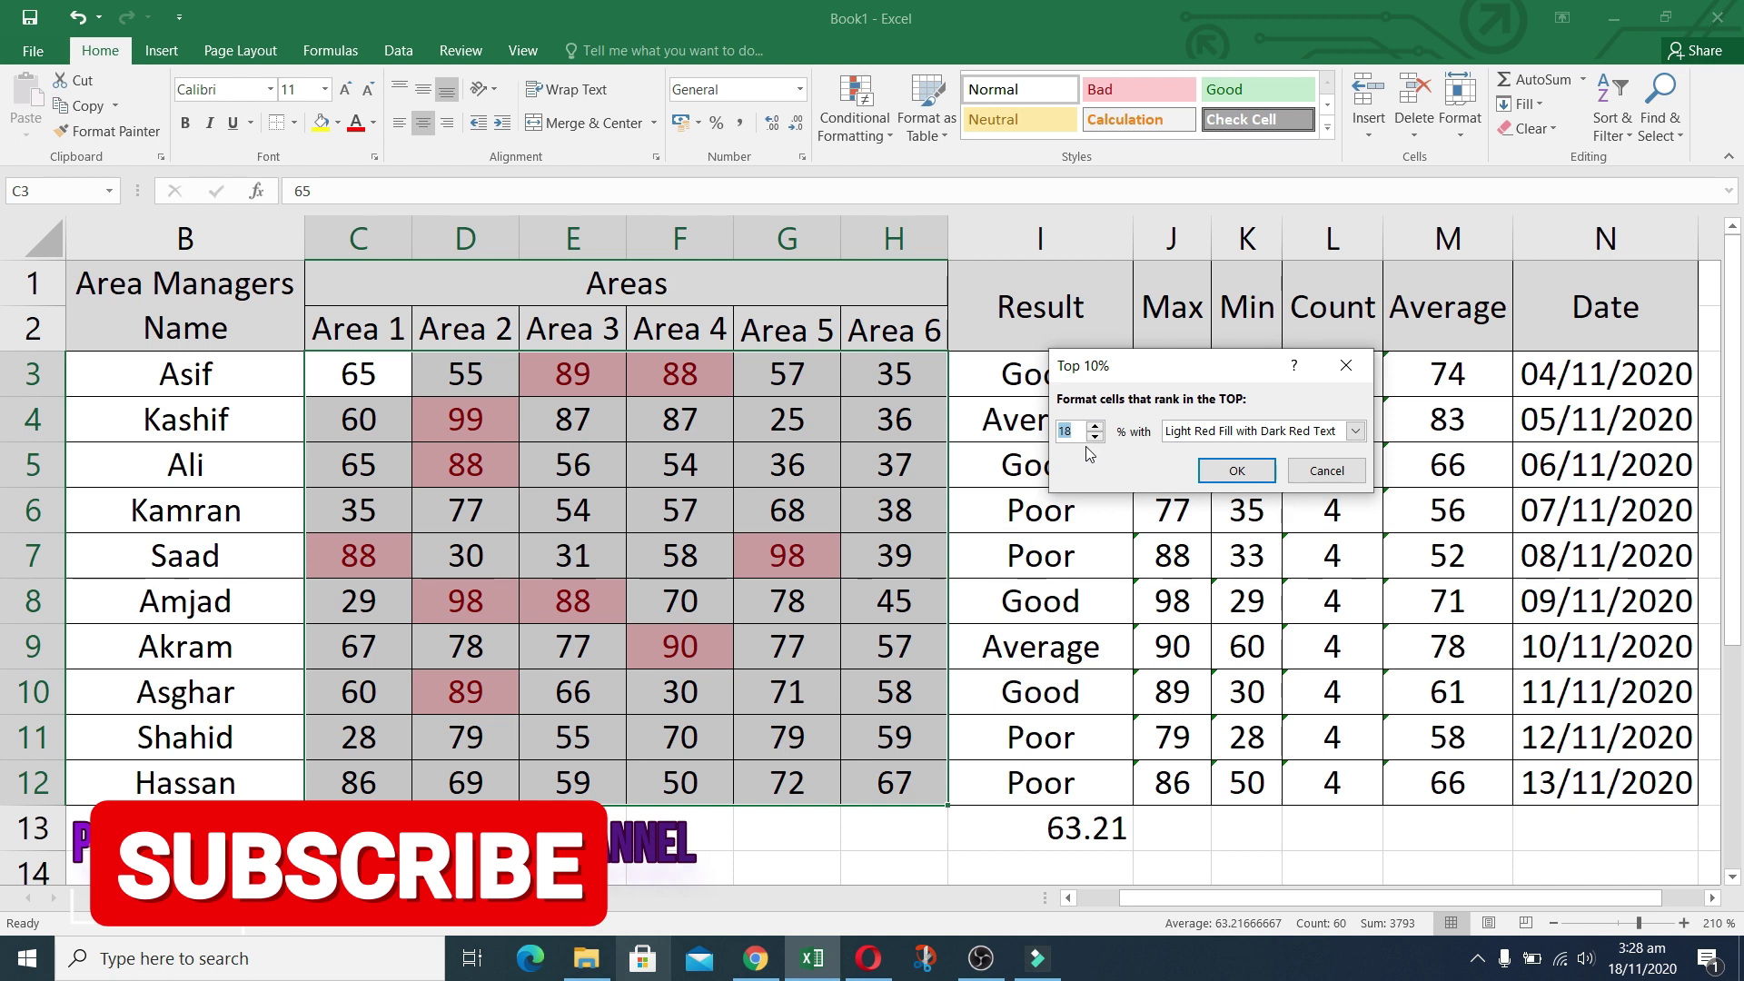
left_click(1328, 471)
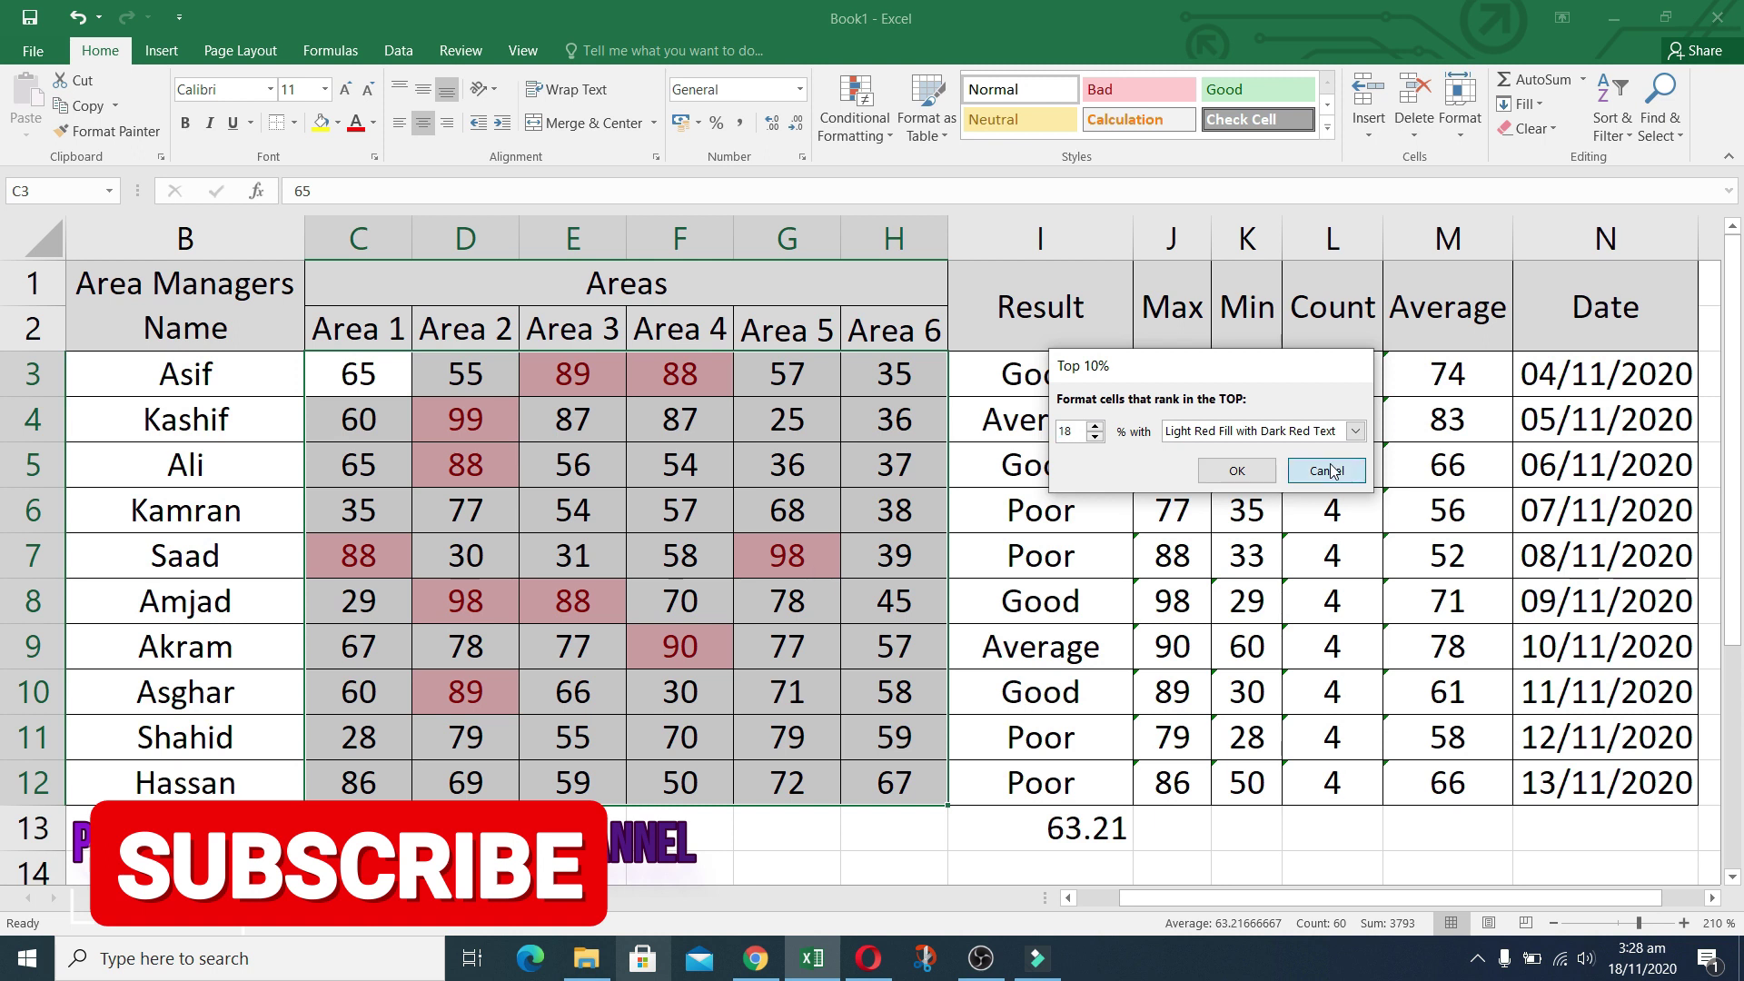
Step: Try the Bottom 10% rule on C3:H12 at 10% with Light Red Fill with Dark Red Text, and cancel it
left_click(888, 136)
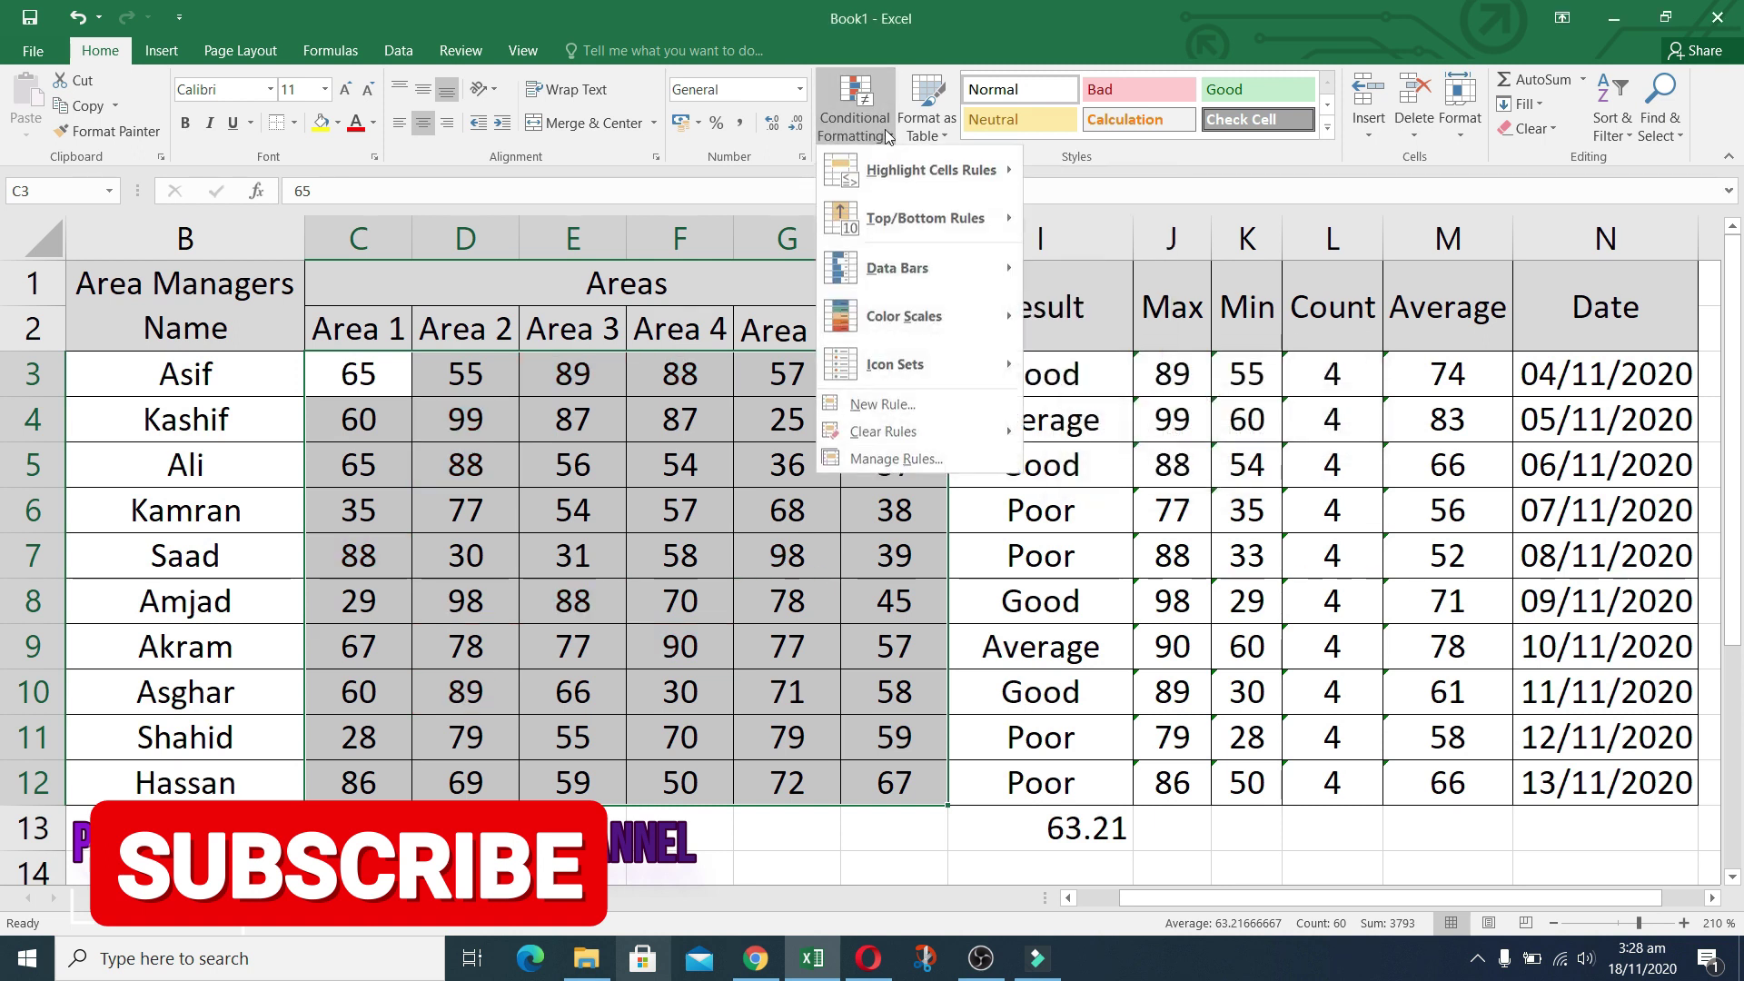
mouse_move(923, 207)
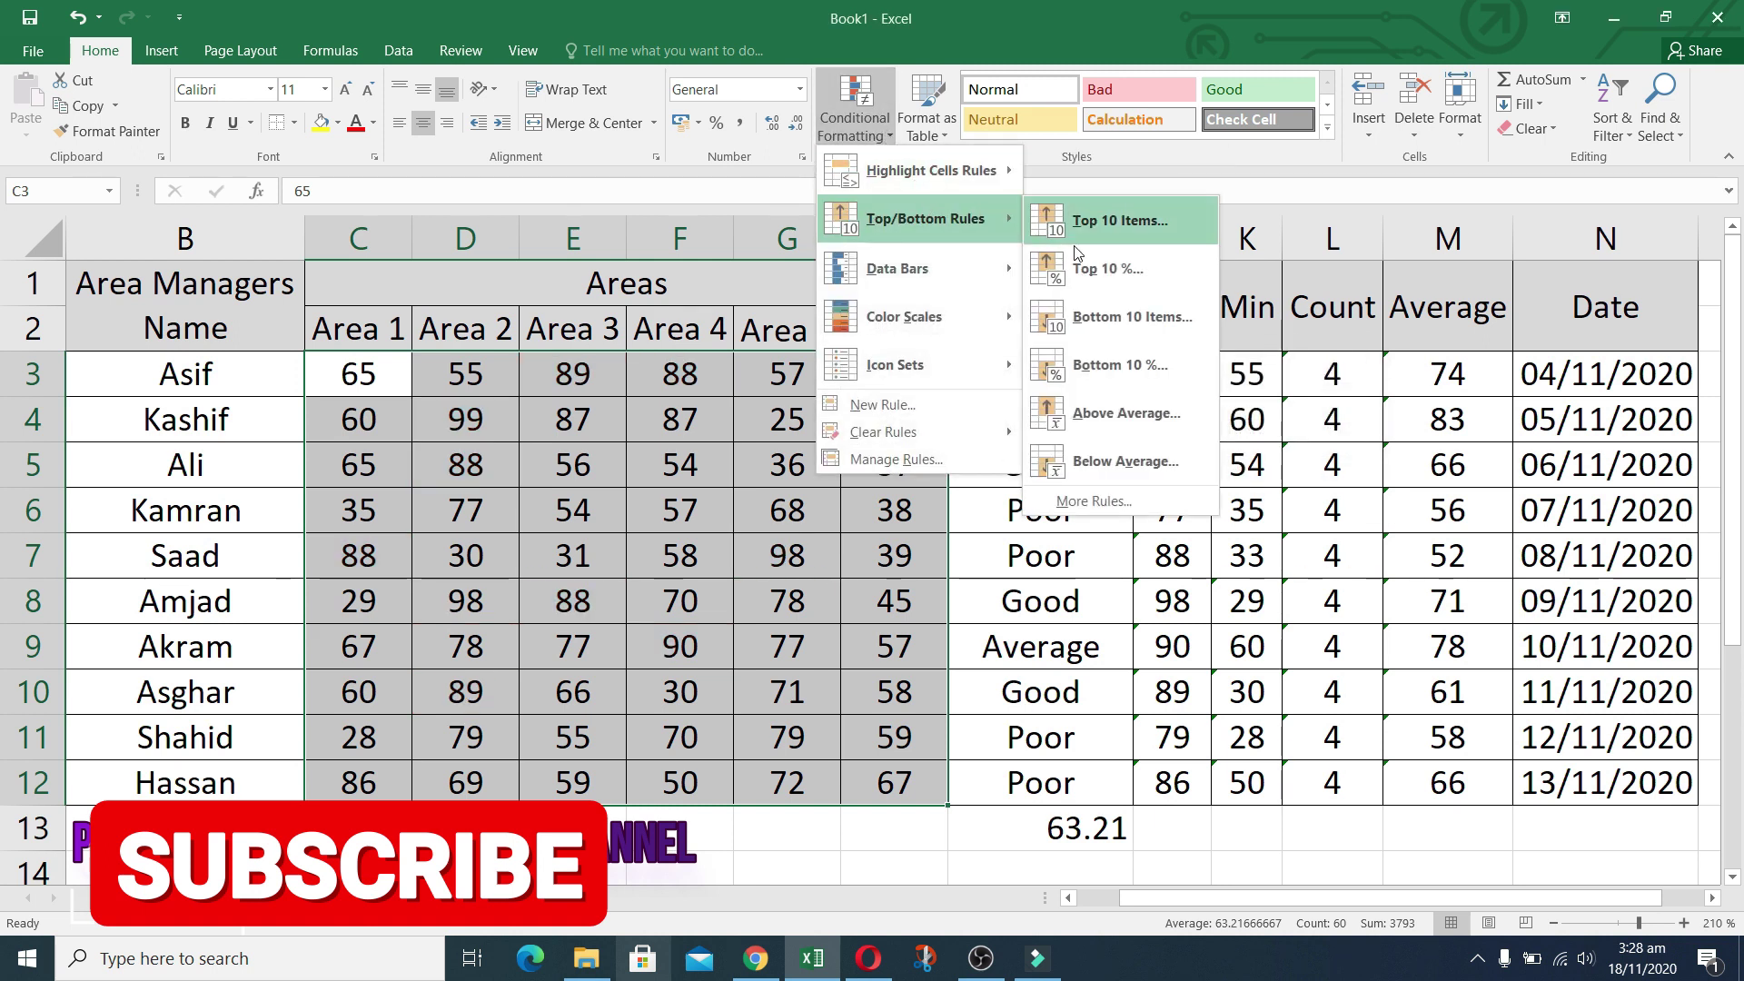
left_click(1118, 364)
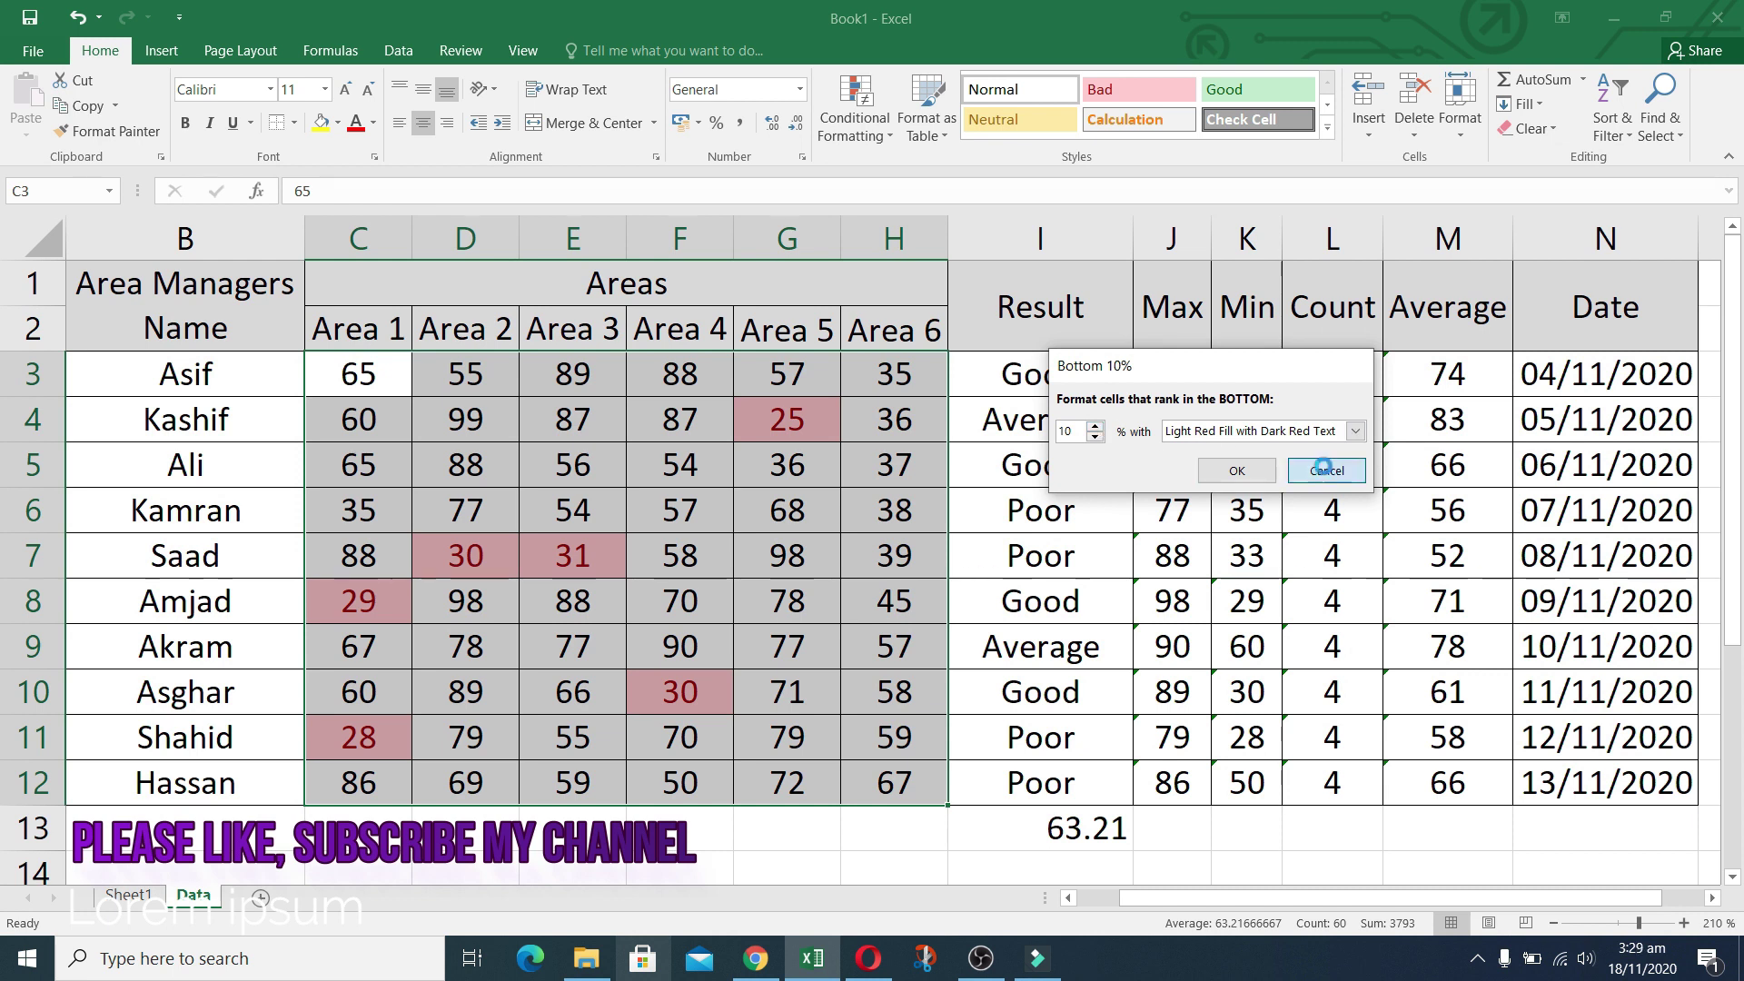
left_click(1326, 470)
Step: Check the rules list on Sheet1, and try the Above Average rule on the Data sheet's C3:H12 without applying it
key("ctrl+Page_Up")
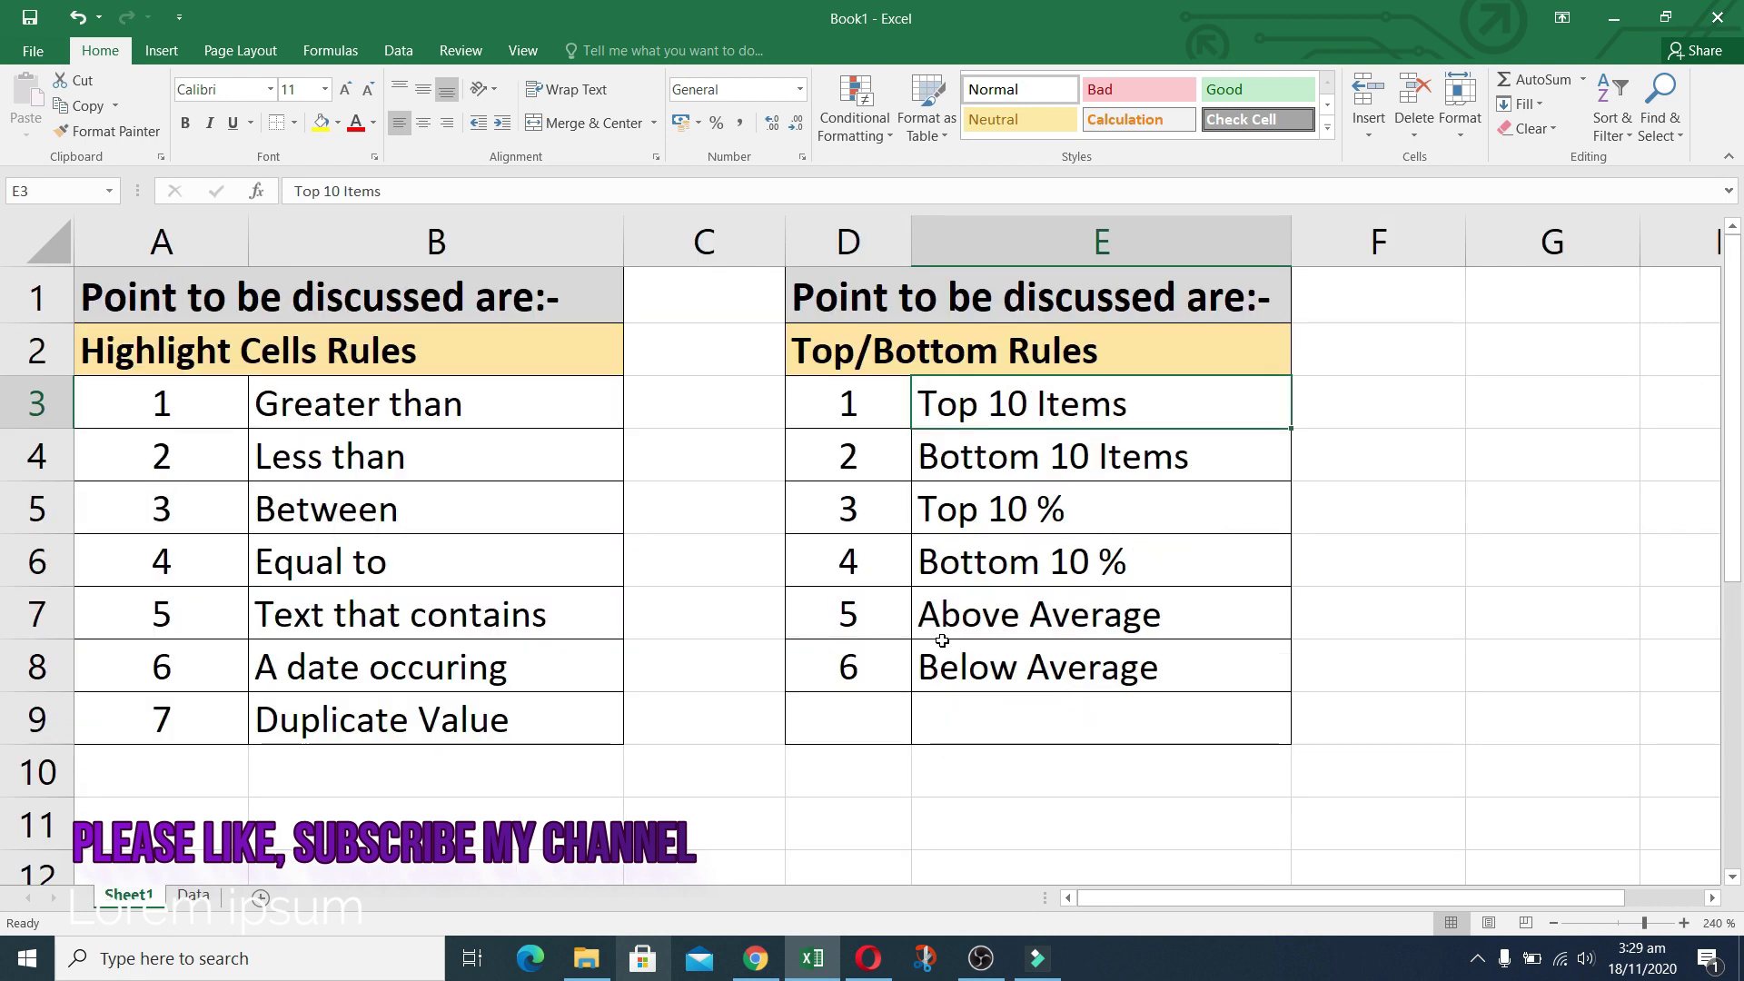
key("ctrl+Page_Down")
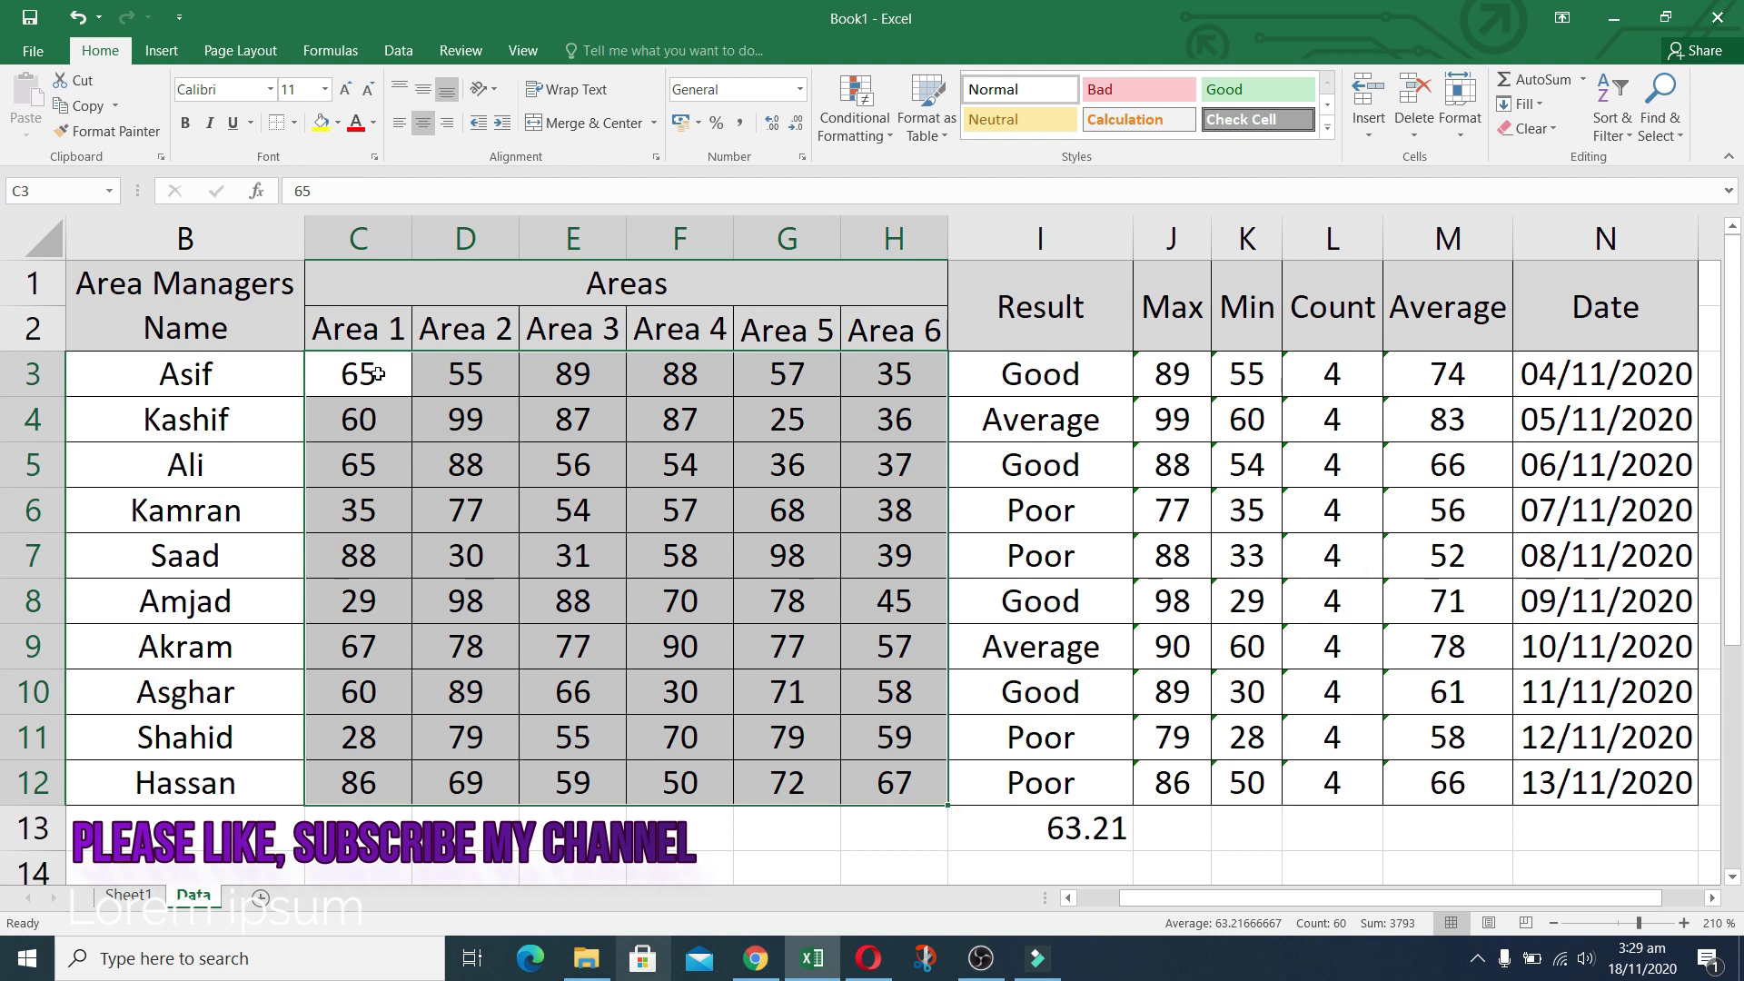
left_click(893, 136)
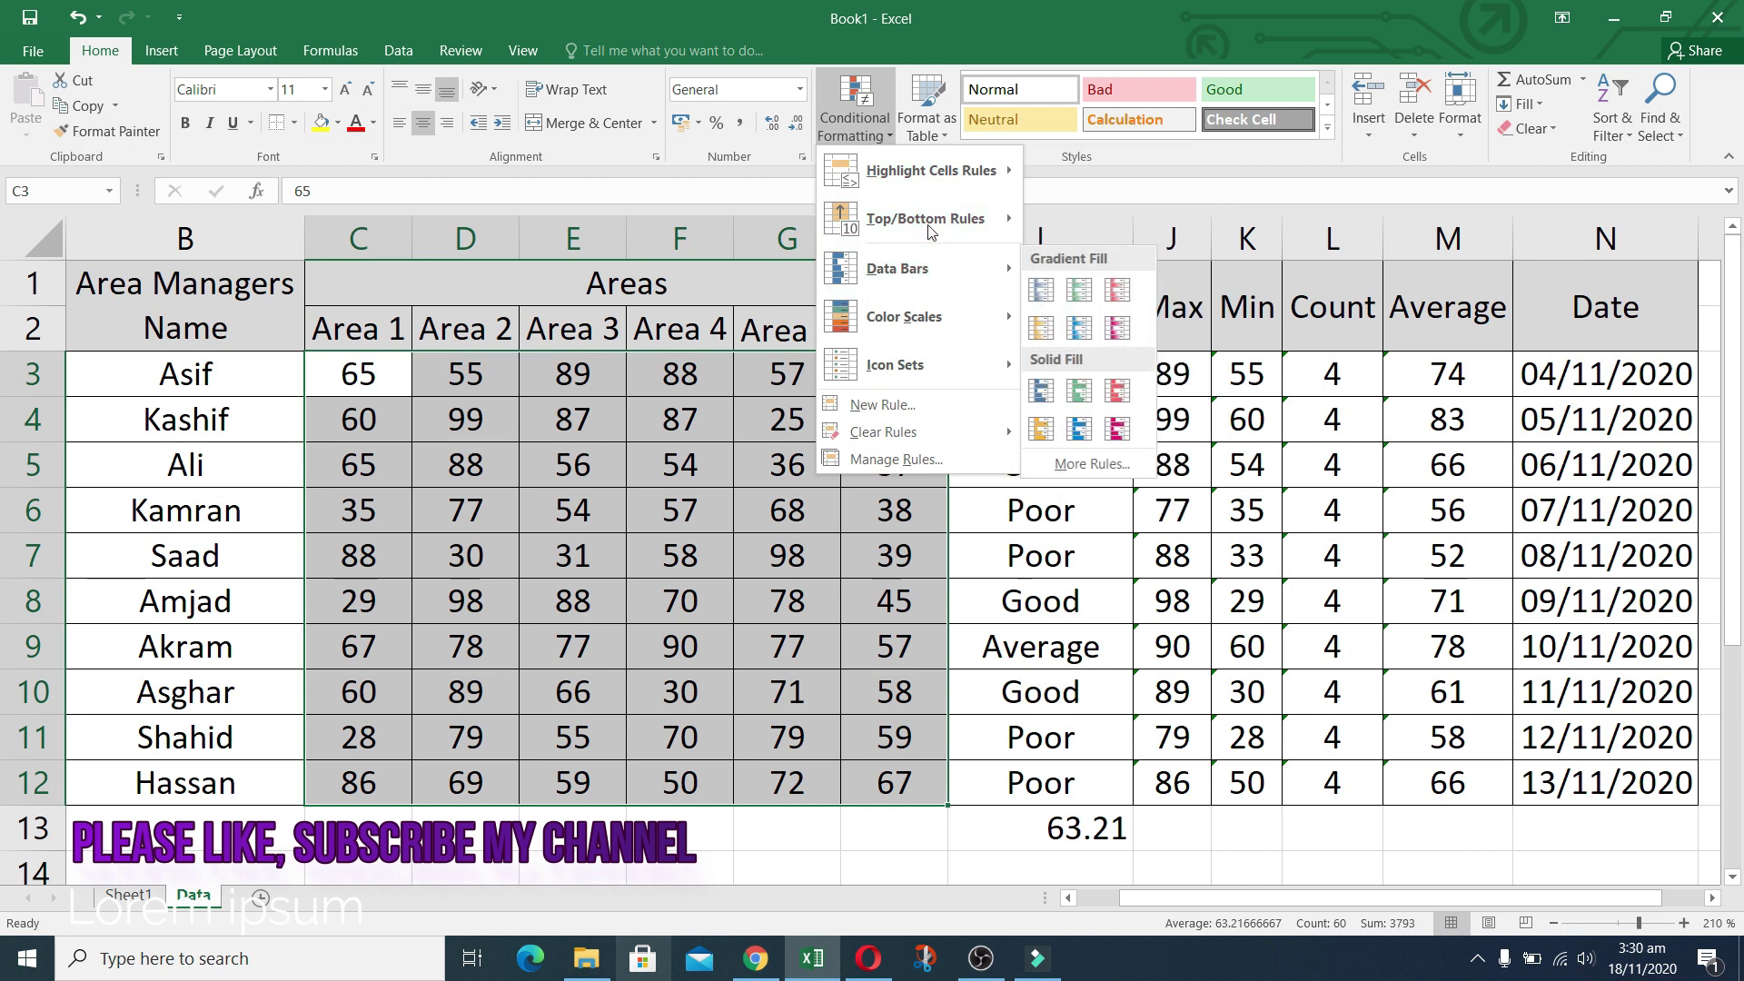
mouse_move(934, 219)
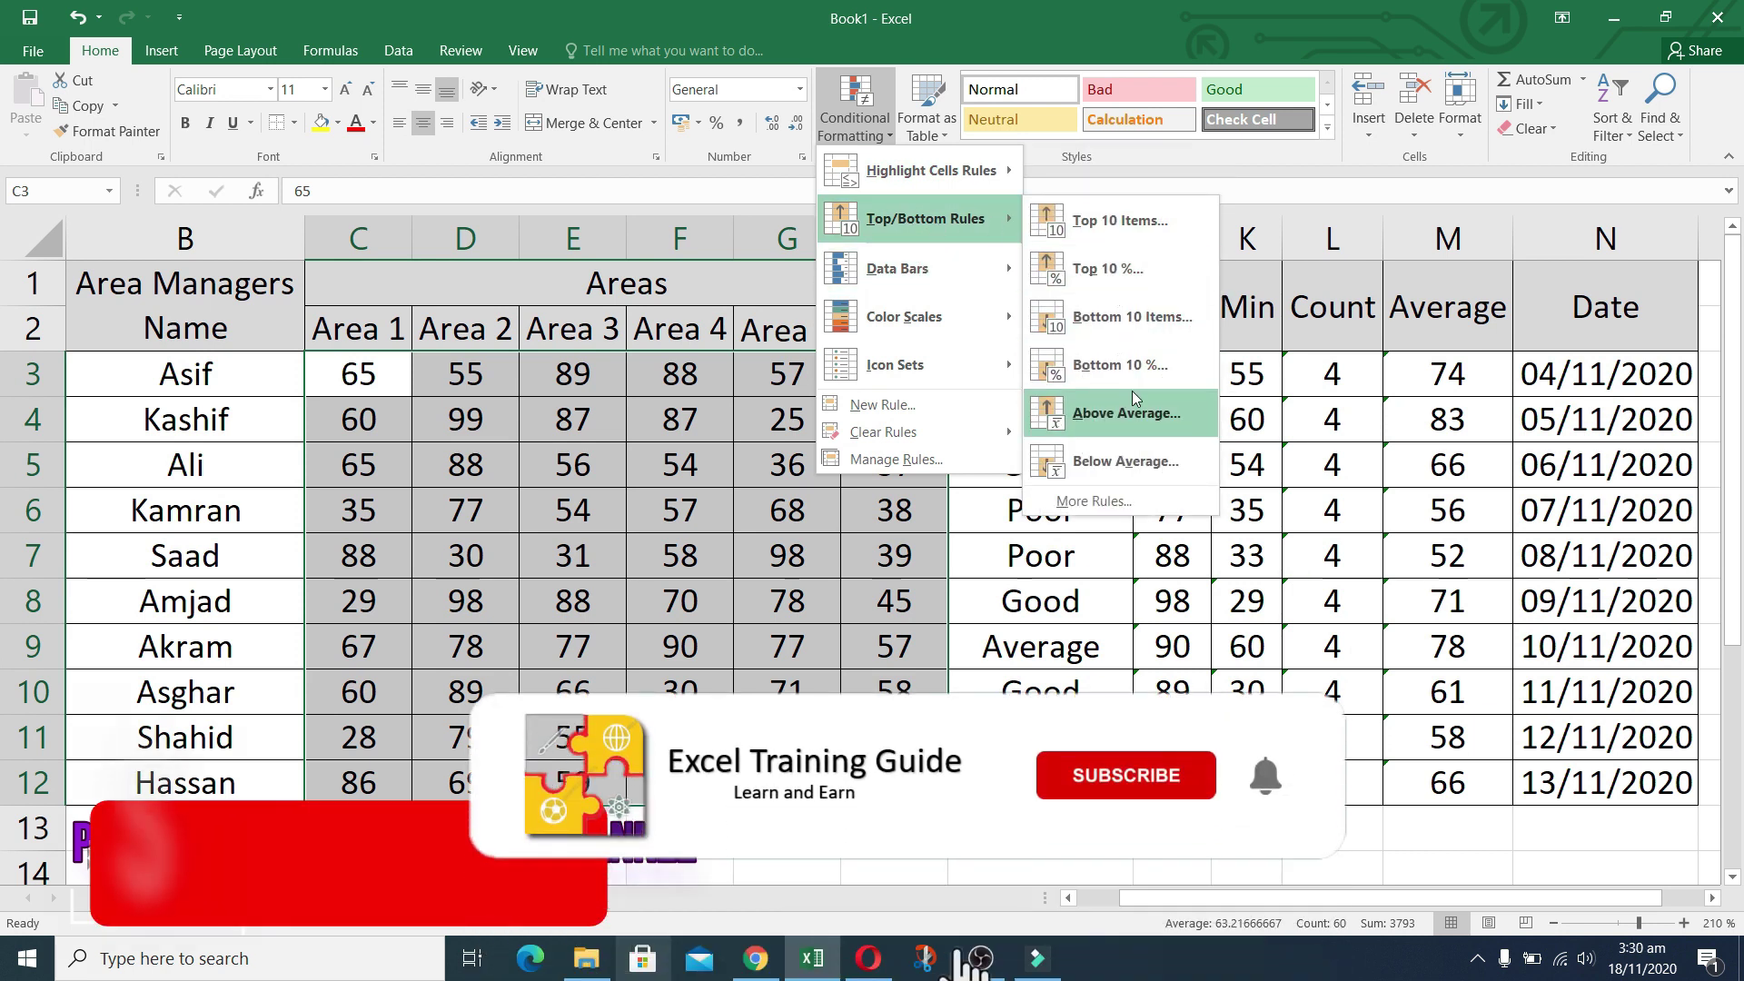
left_click(1180, 414)
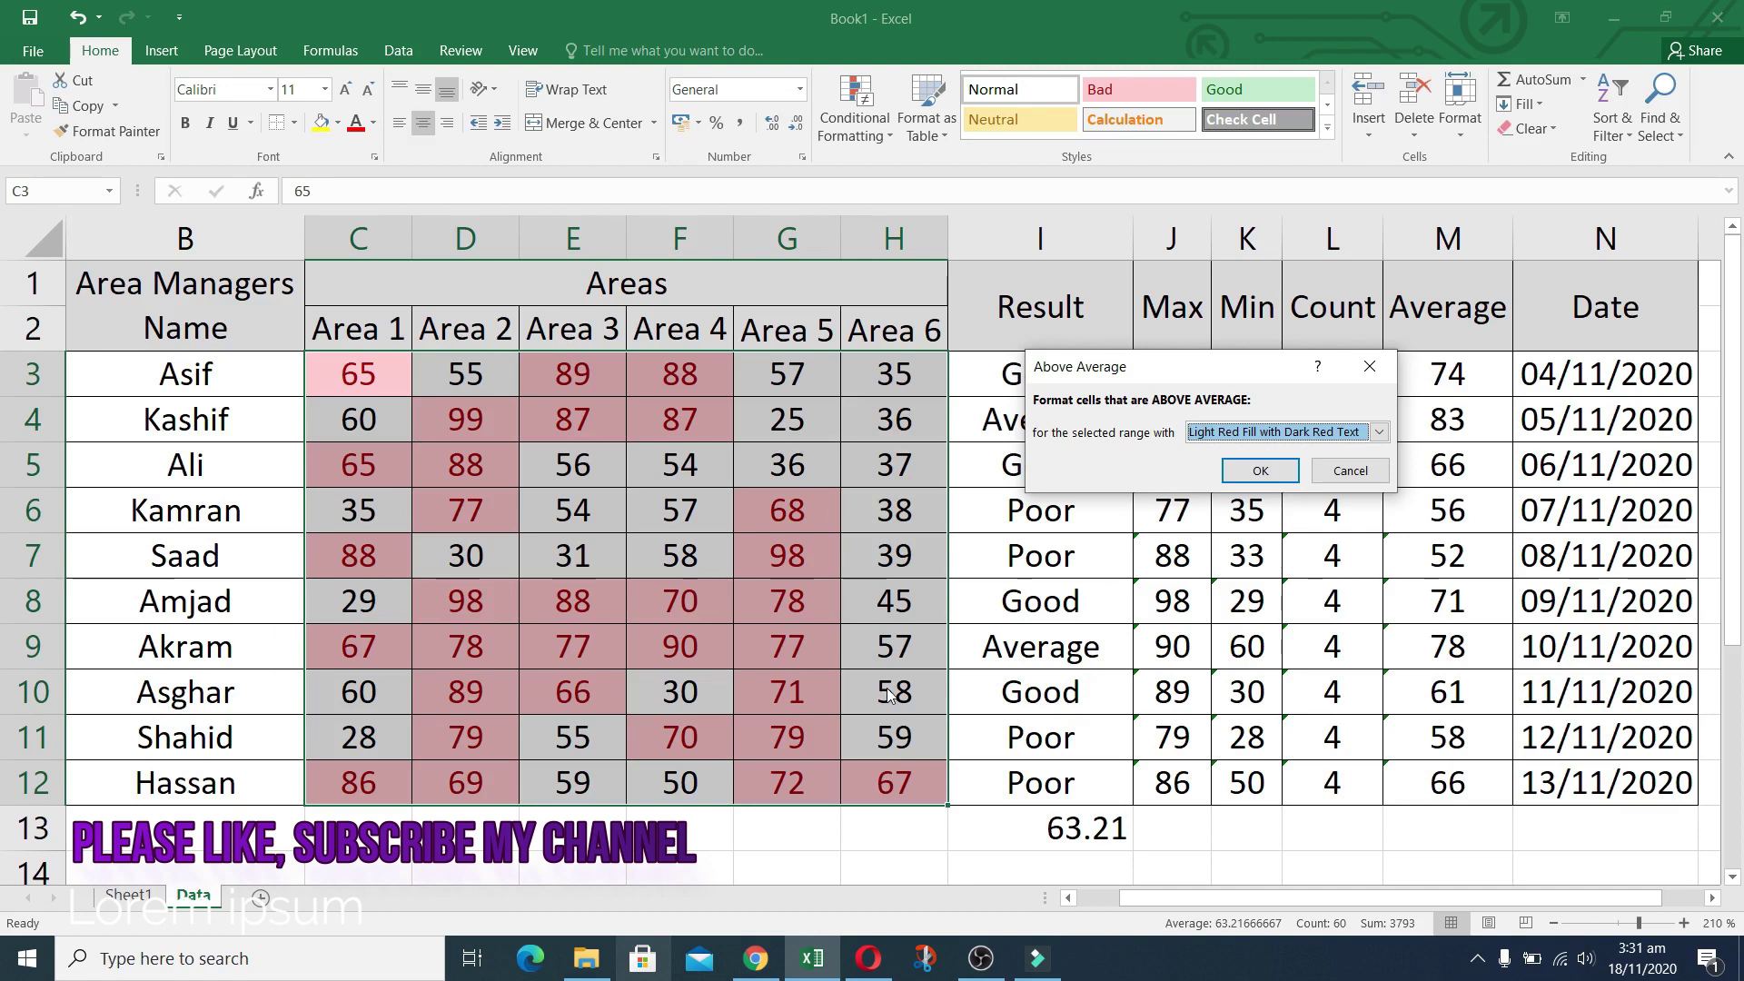
key("Escape")
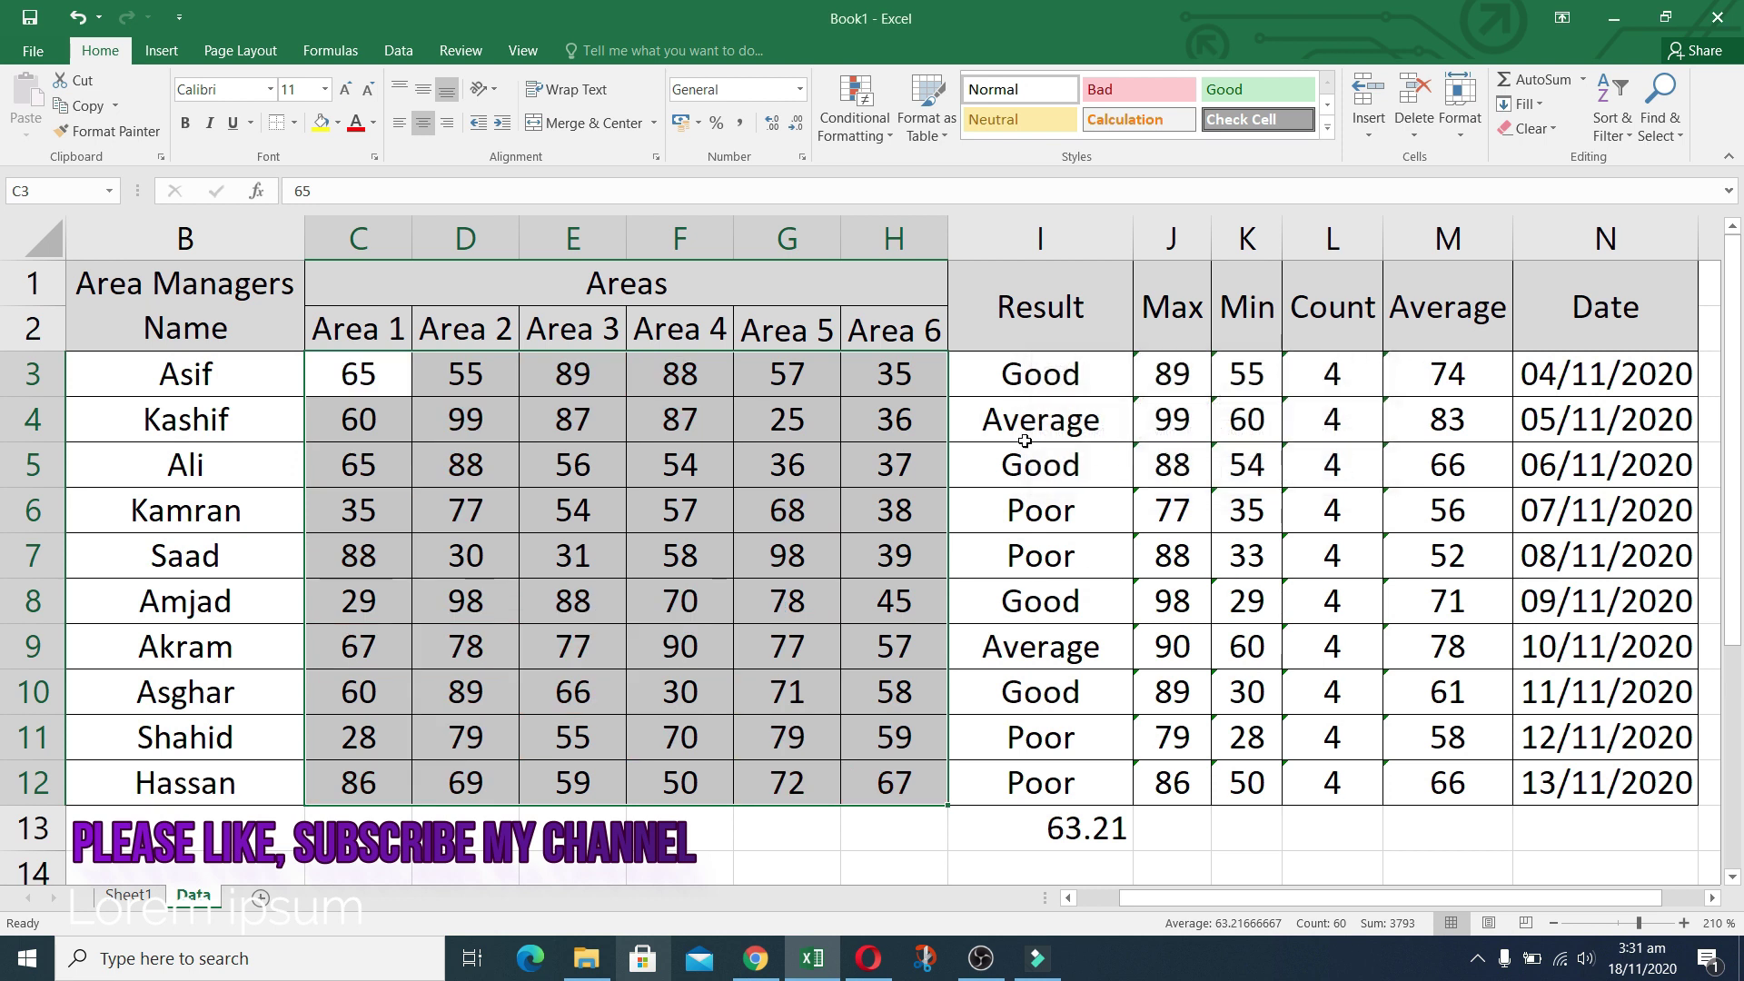
Step: Try the Below Average rule on C3:H12 with Light Red Fill with Dark Red Text, and cancel it
left_click(892, 136)
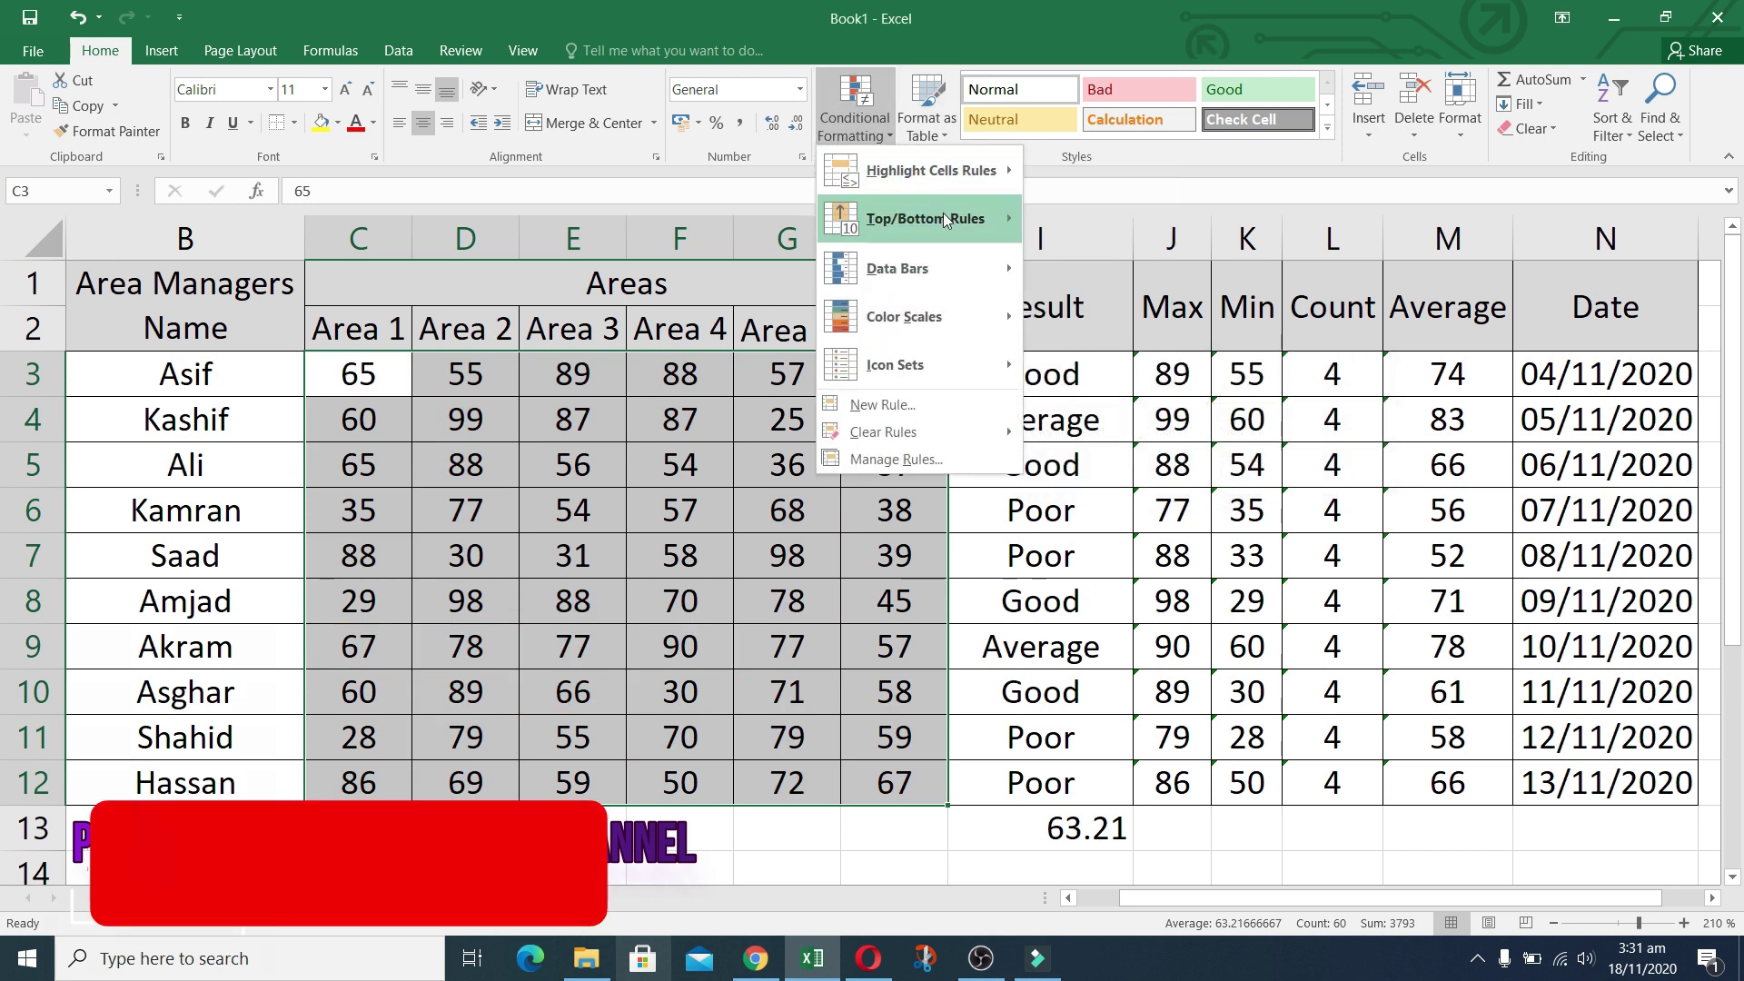
mouse_move(945, 219)
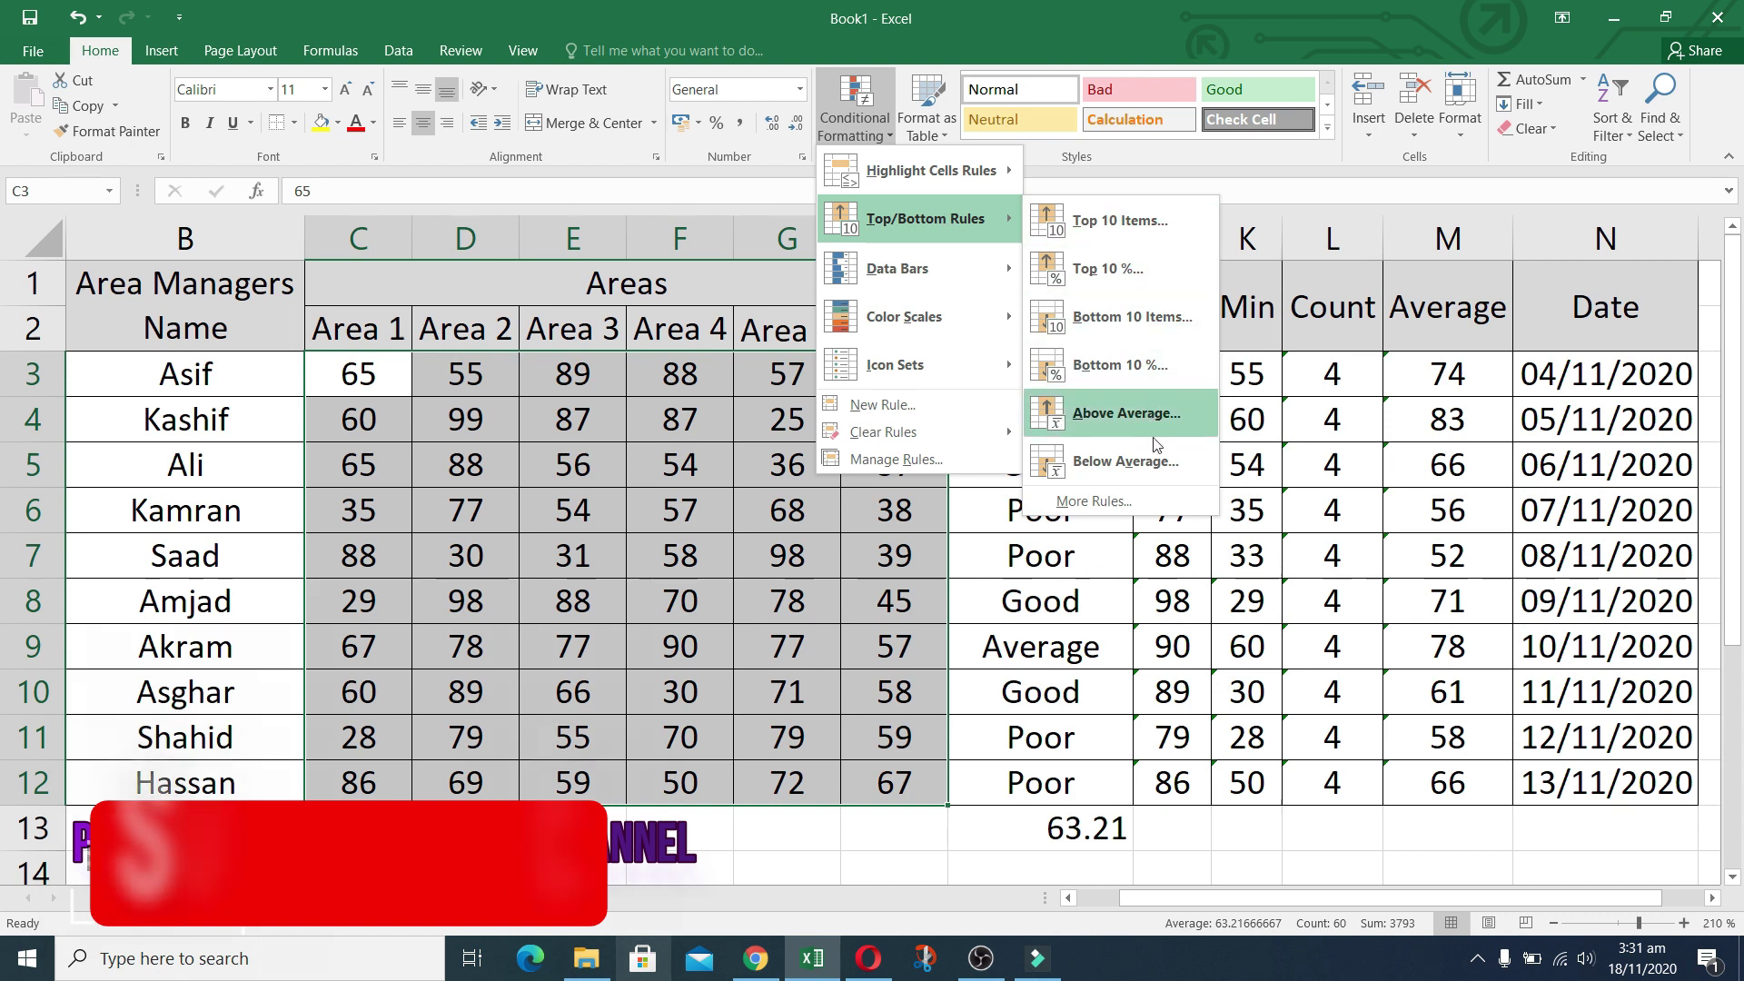
left_click(1160, 465)
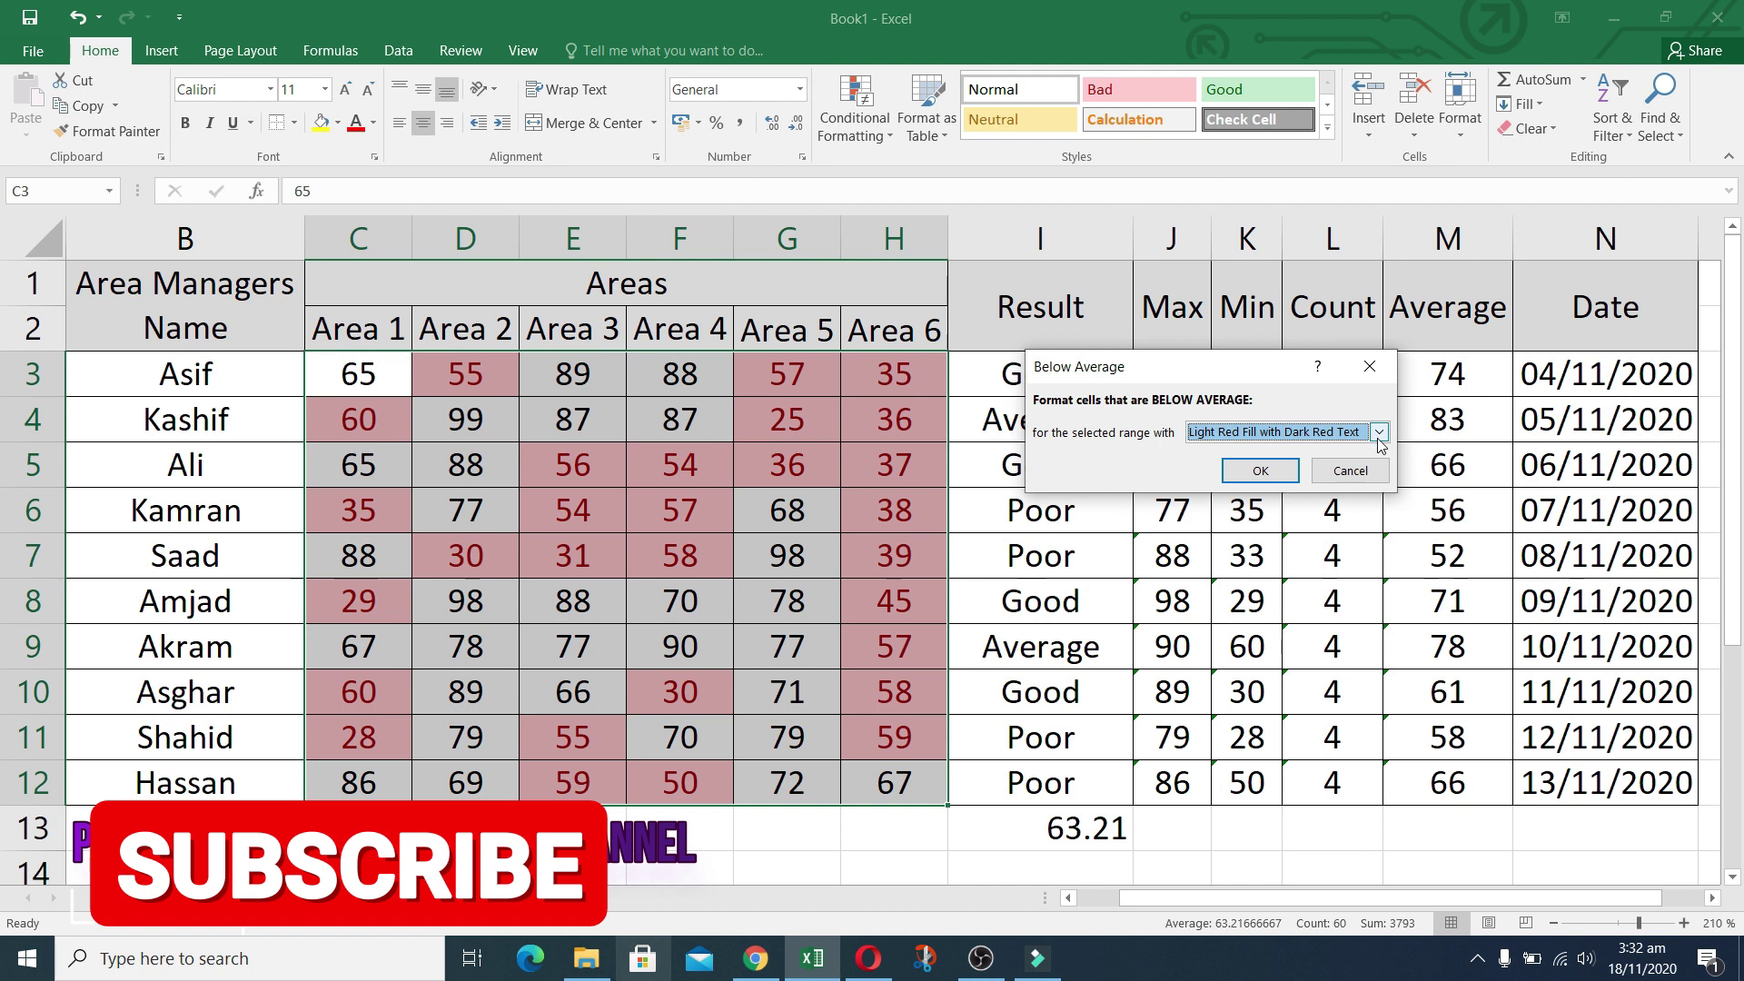
left_click(1348, 469)
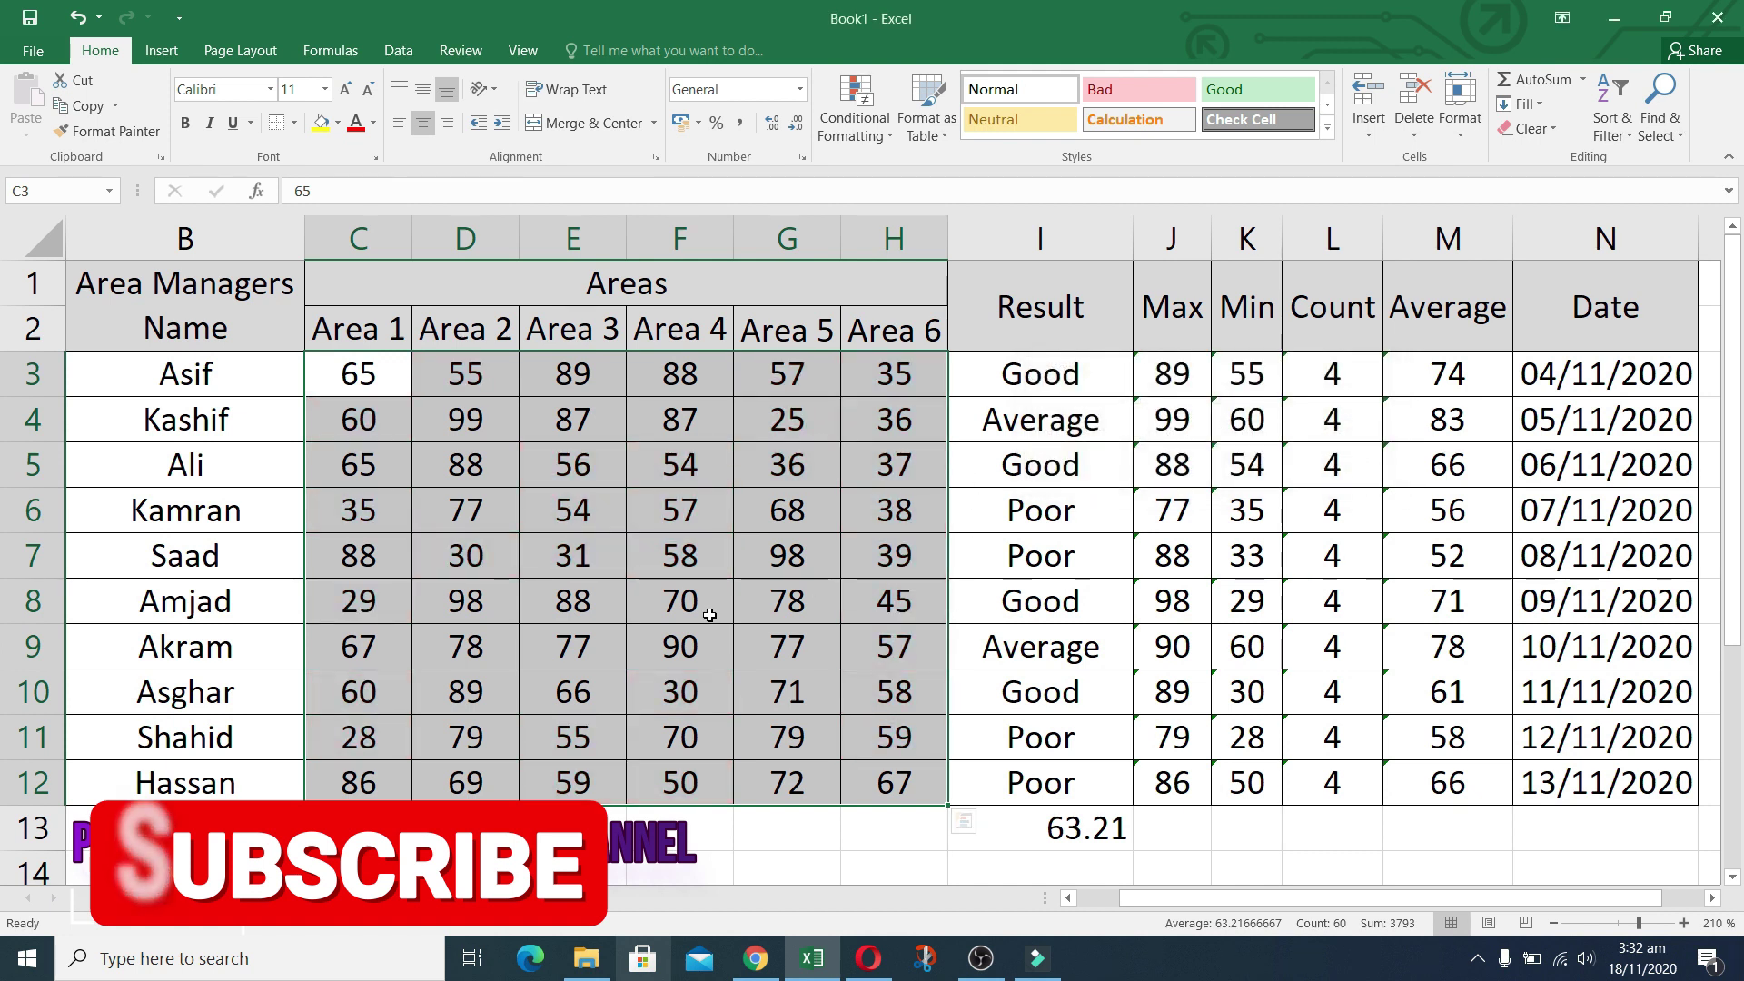
Step: Review the topic lists on Sheet1 and the available conditional formatting types, including Data Bars, Color Scales and Icon Sets
left_click(891, 134)
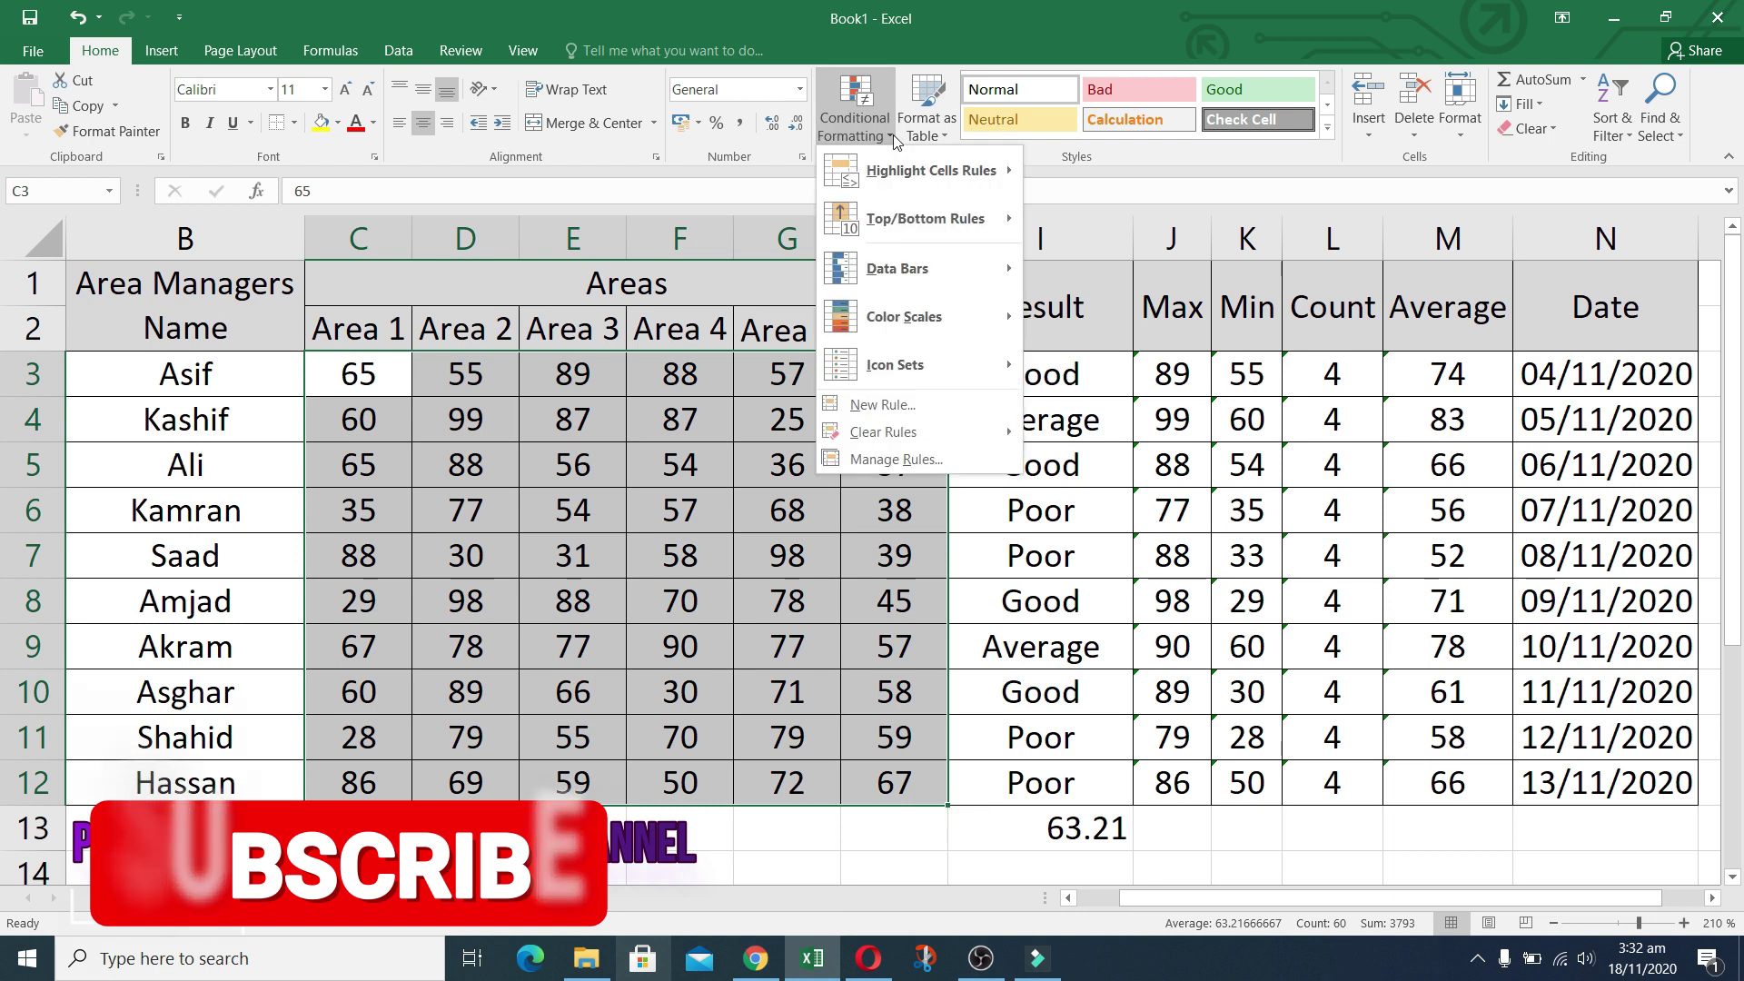
mouse_move(927, 219)
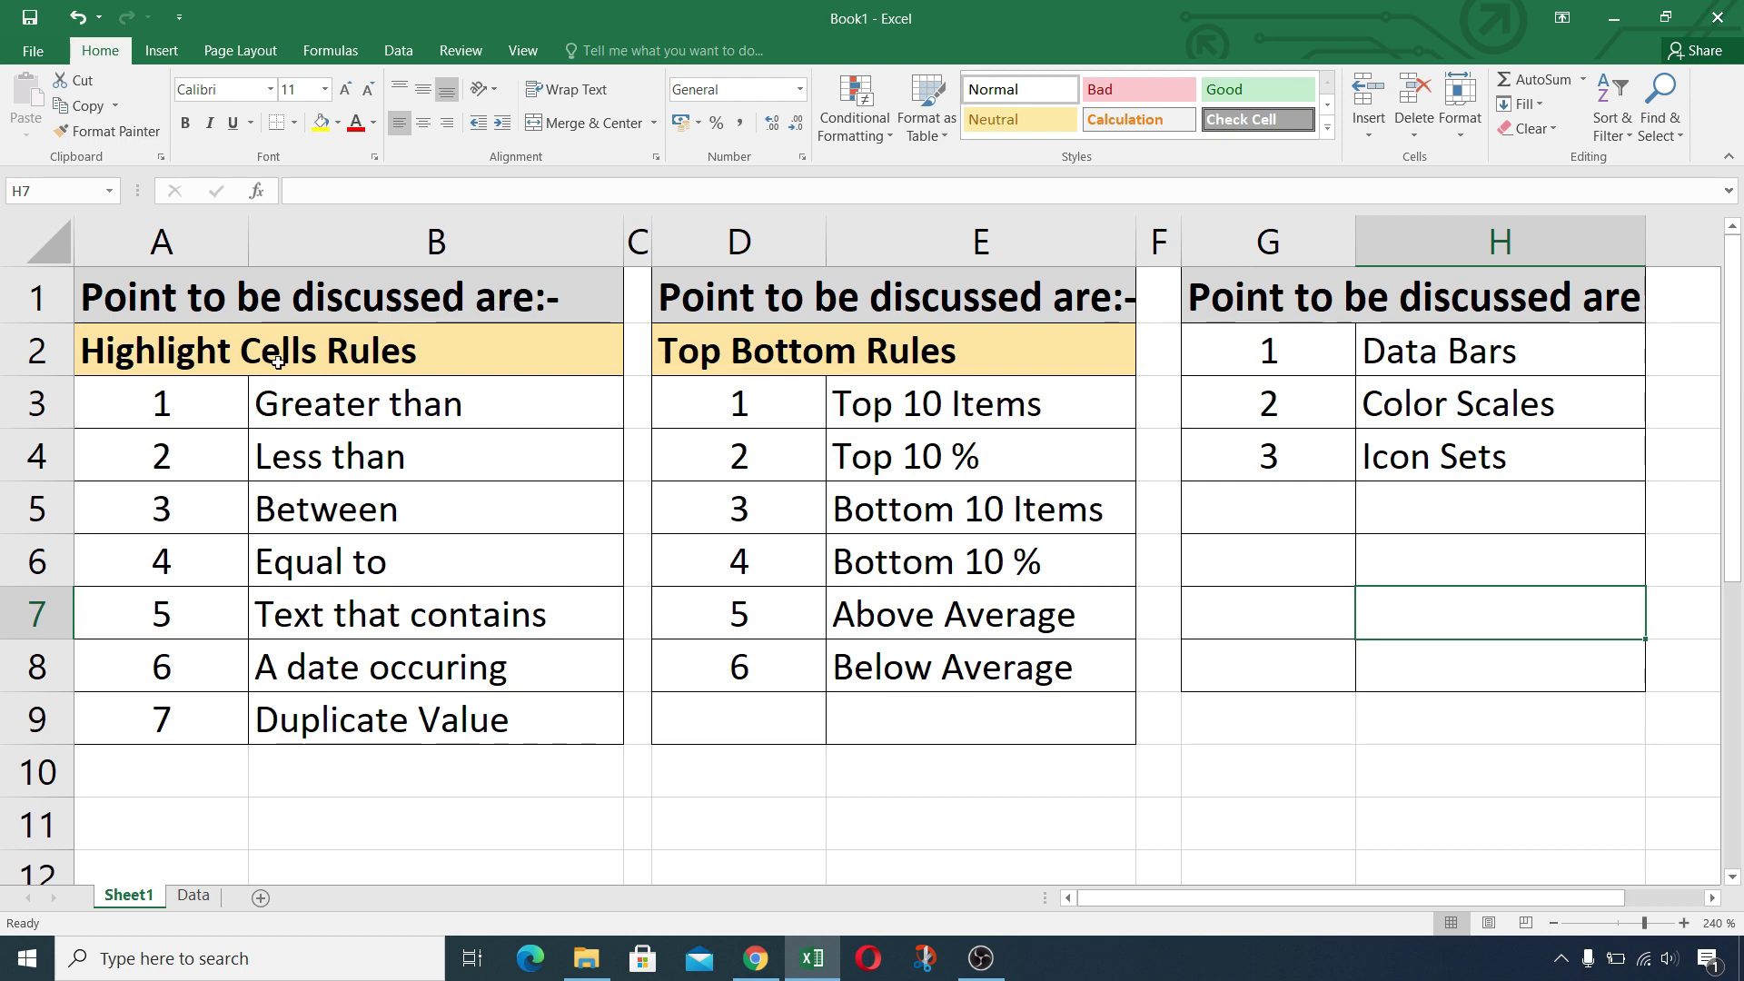
left_click_drag(331, 297, 305, 726)
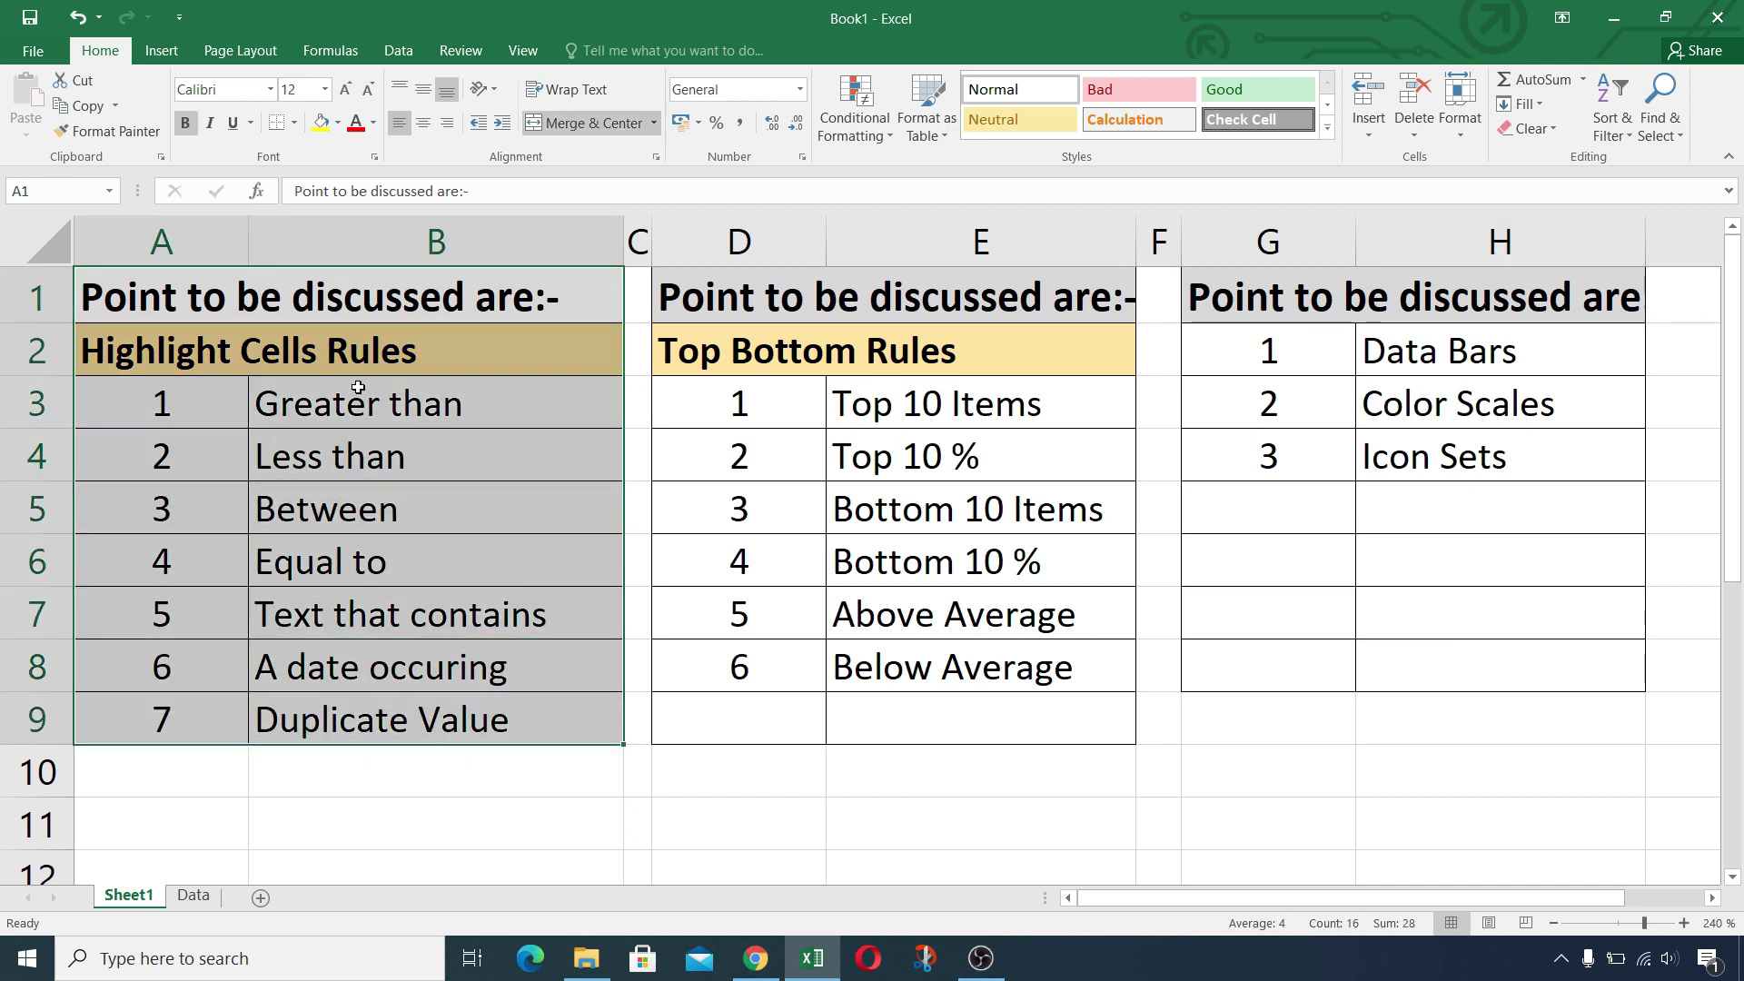
left_click_drag(823, 299, 876, 666)
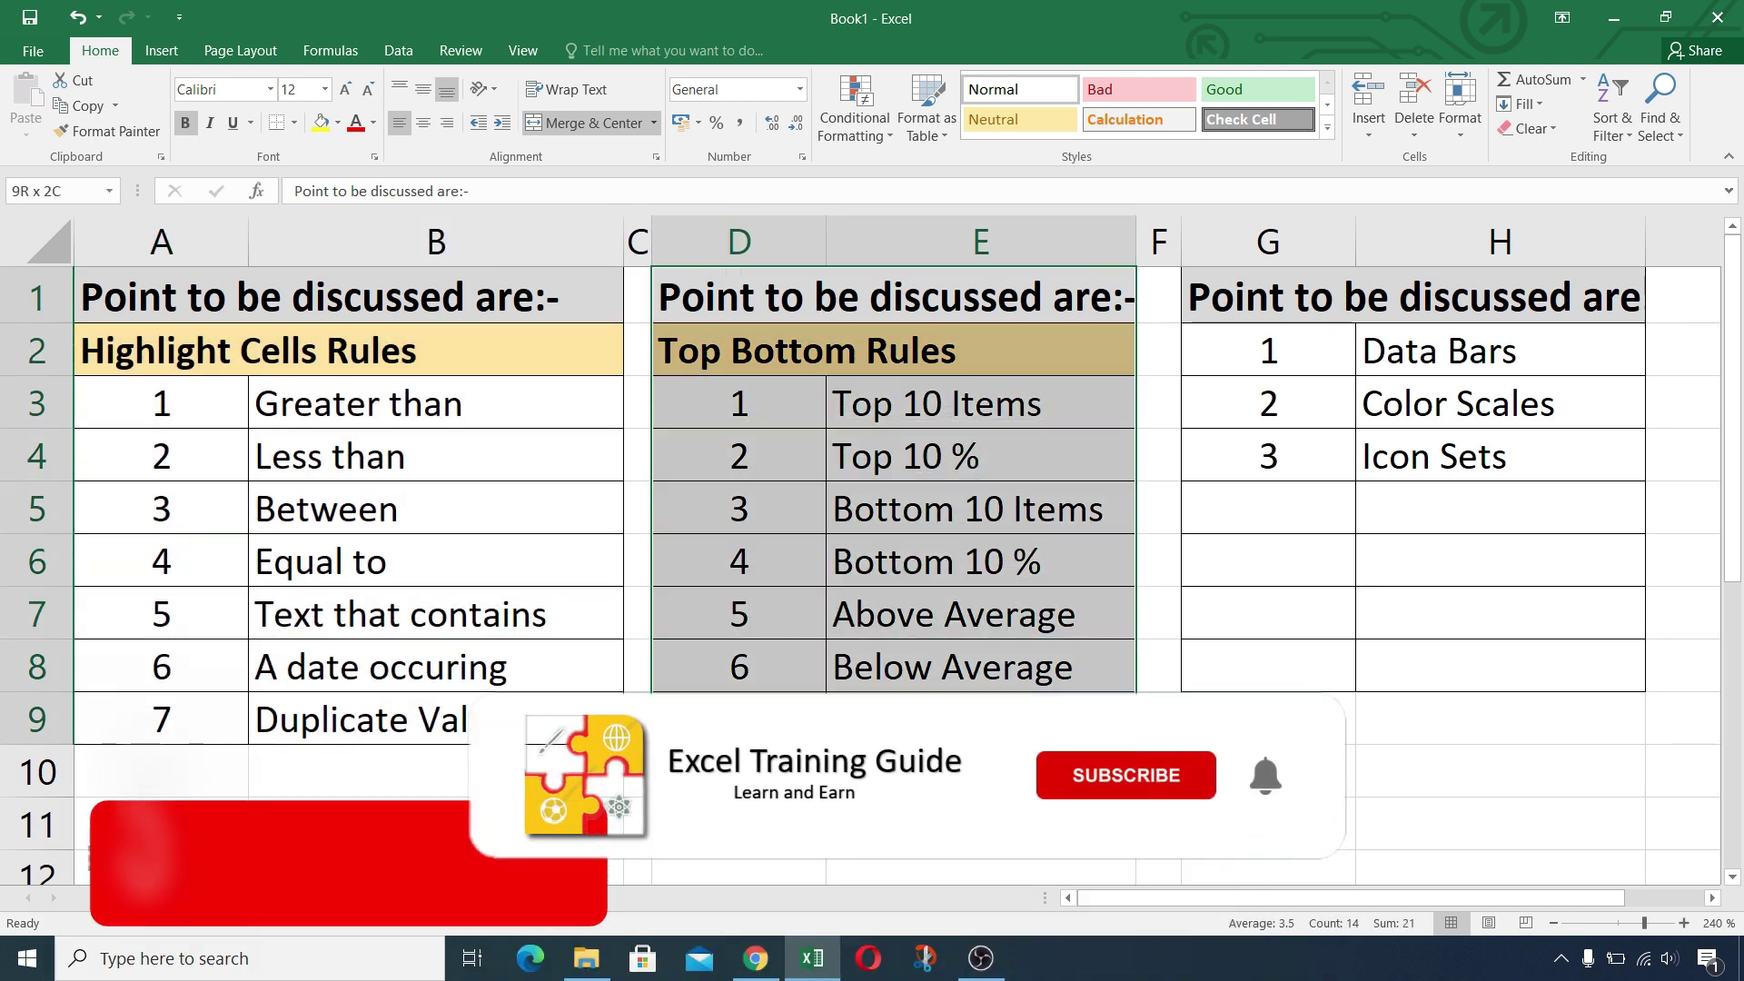
left_click(879, 406)
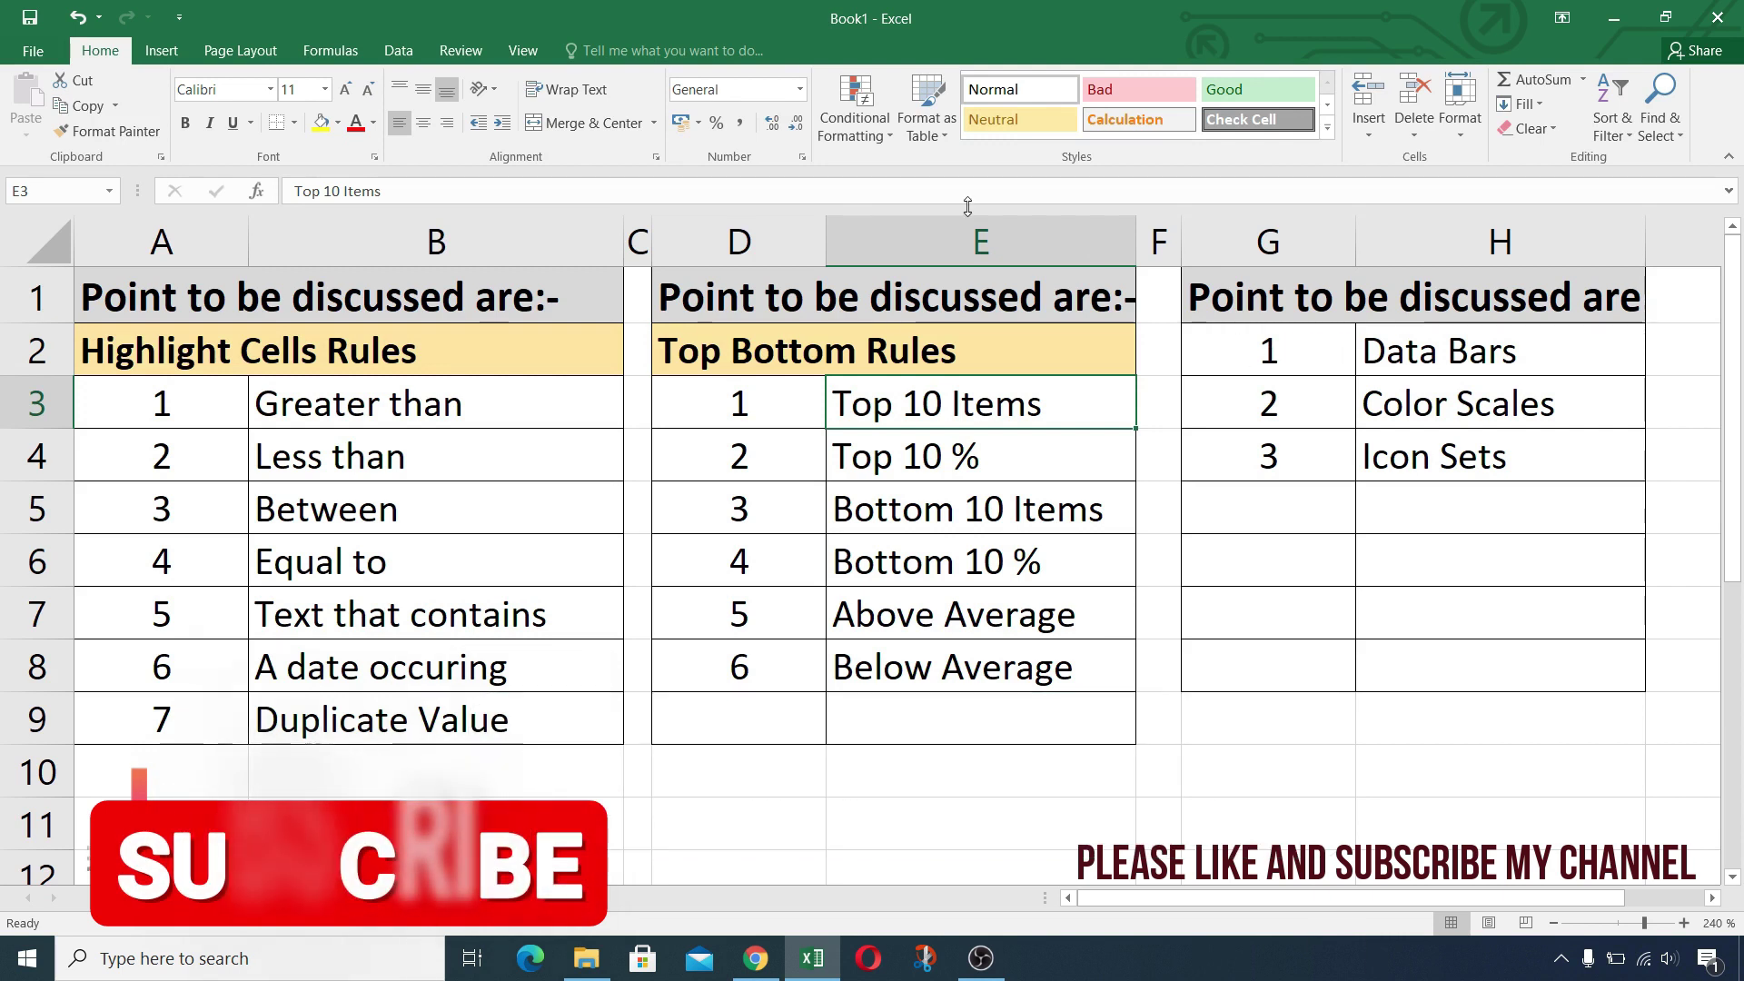
left_click(855, 111)
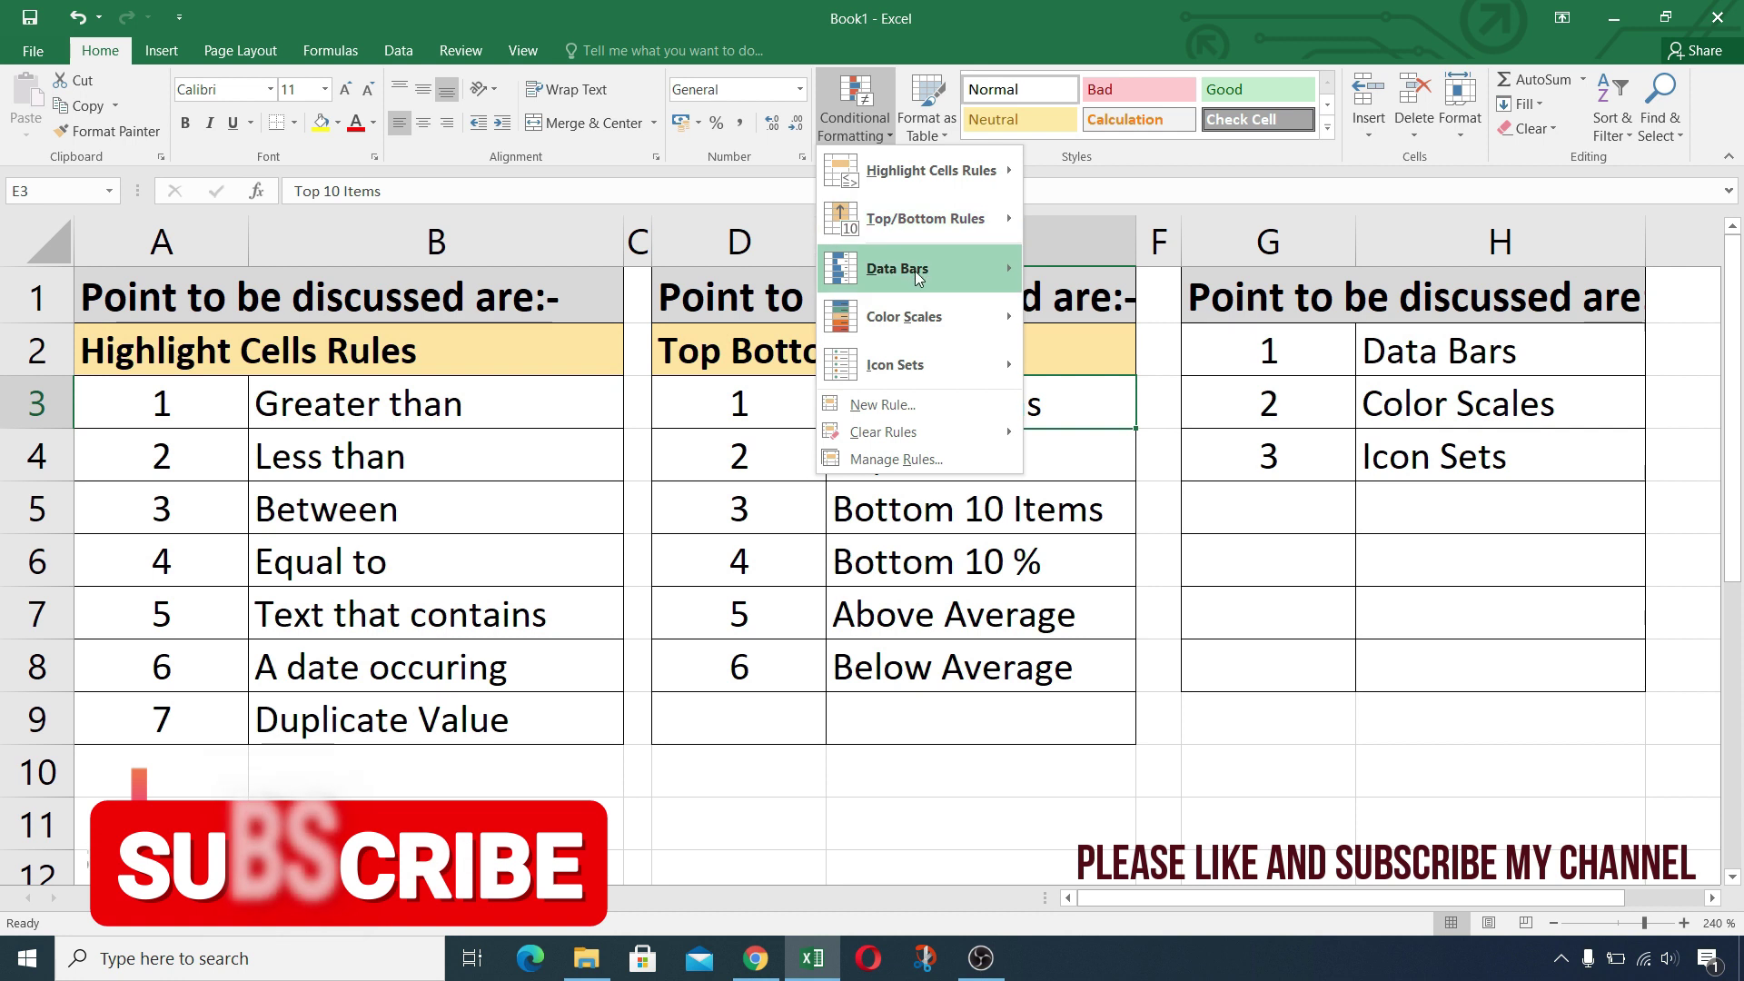
mouse_move(921, 327)
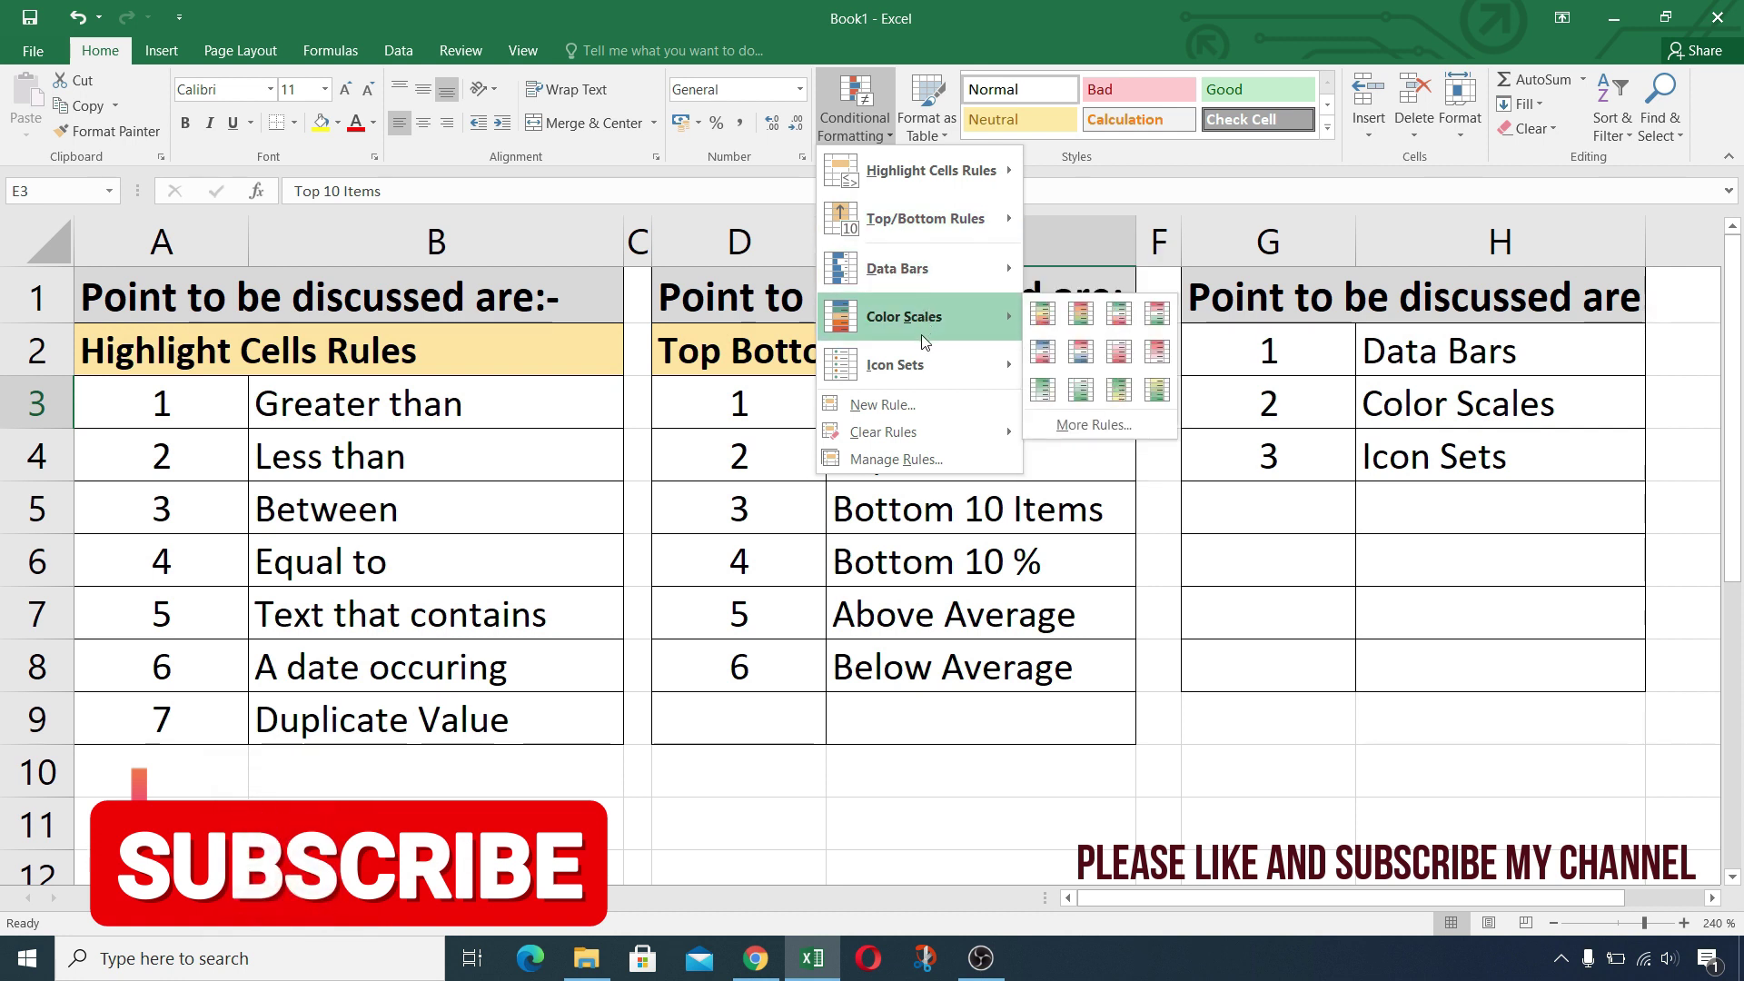
left_click(1392, 356)
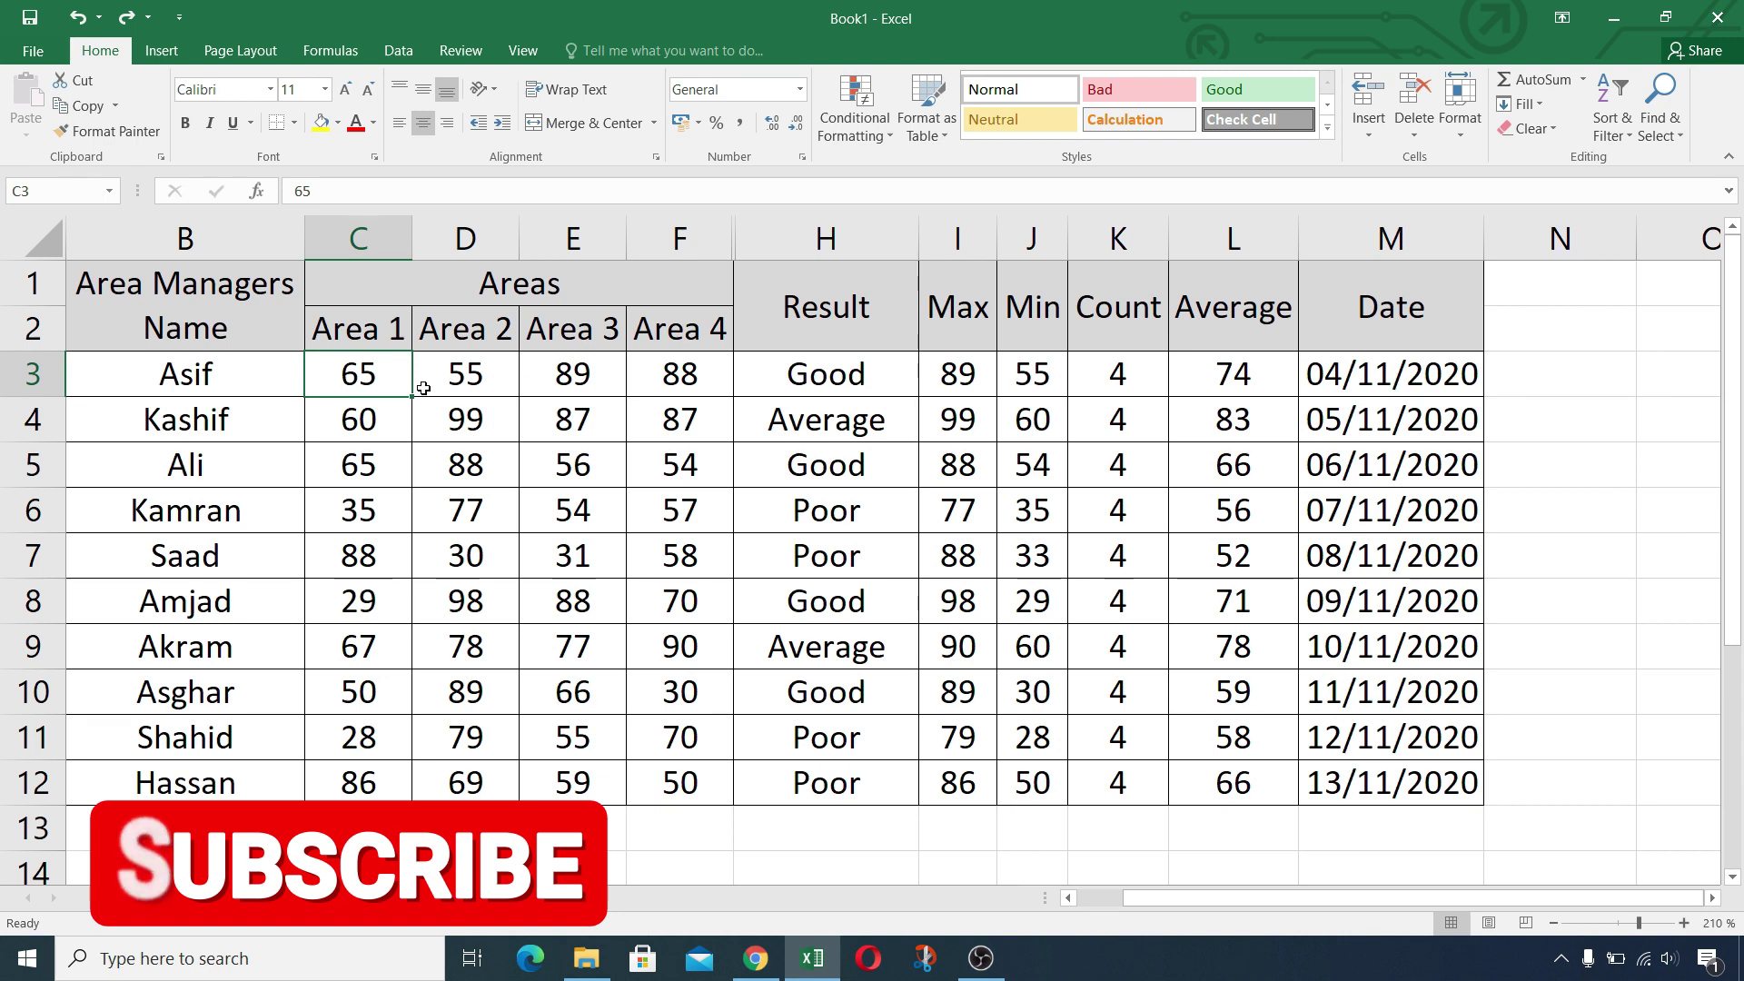
Step: Apply blue gradient-fill data bars to the area scores in C3:F12 on the Data sheet
left_click_drag(373, 381, 683, 785)
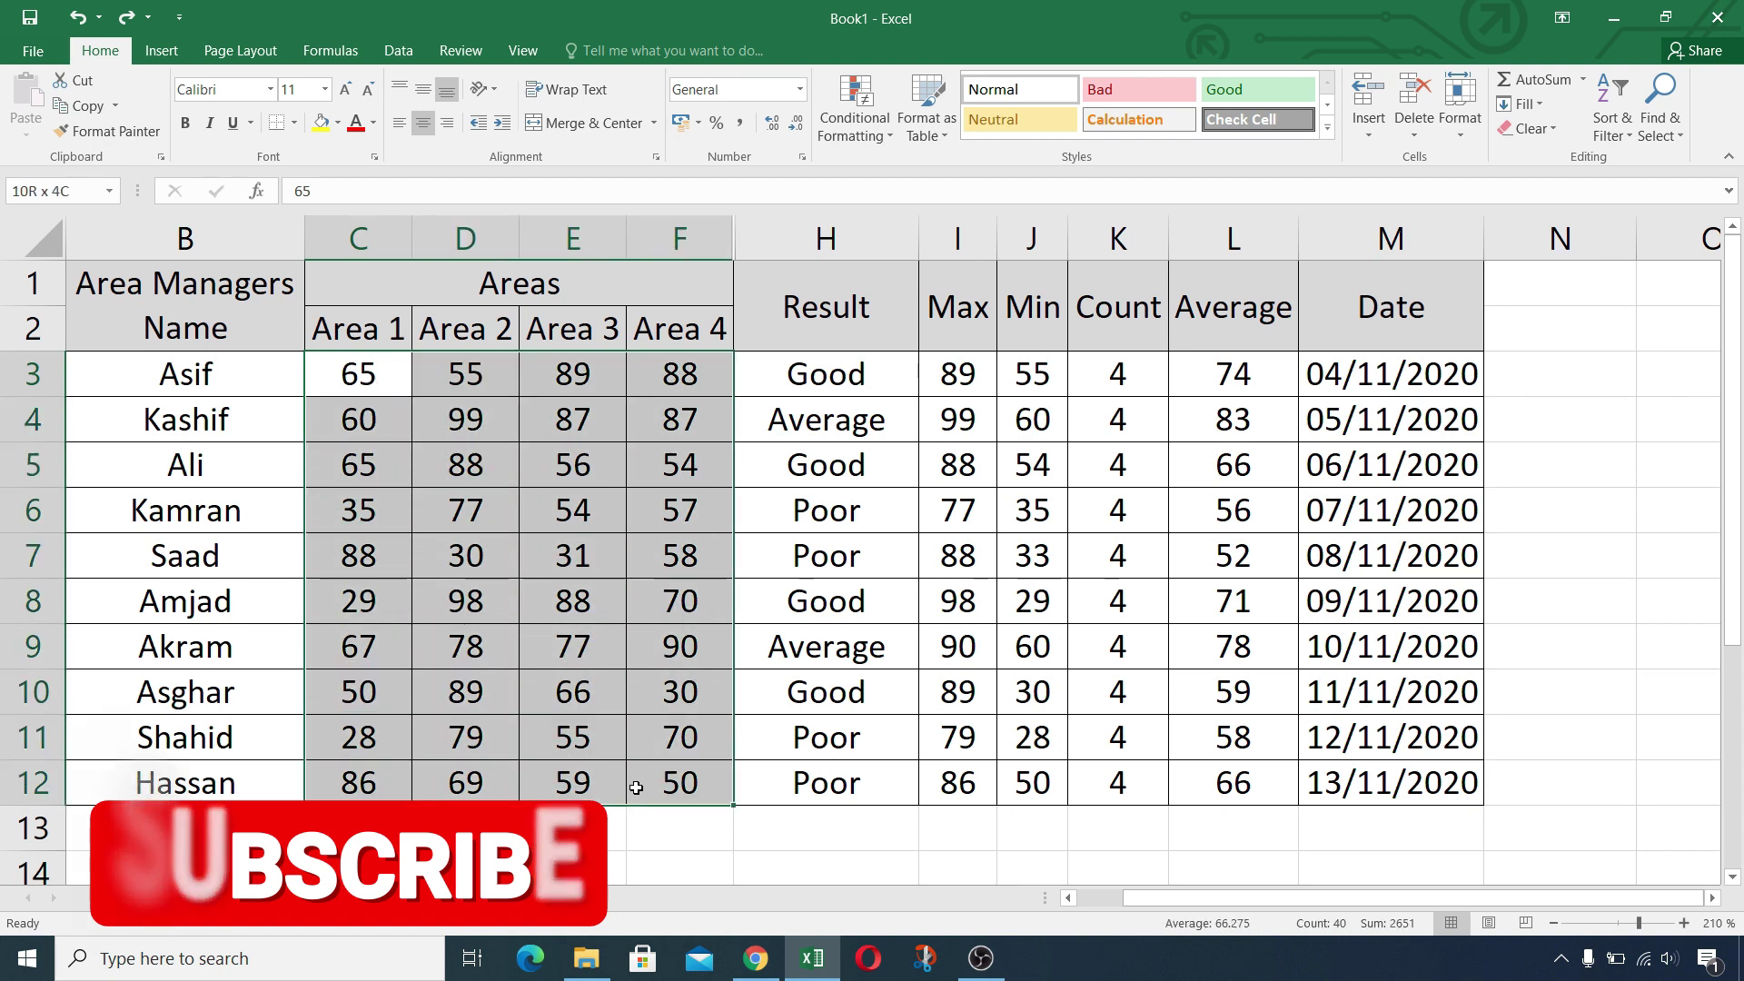
left_click(894, 132)
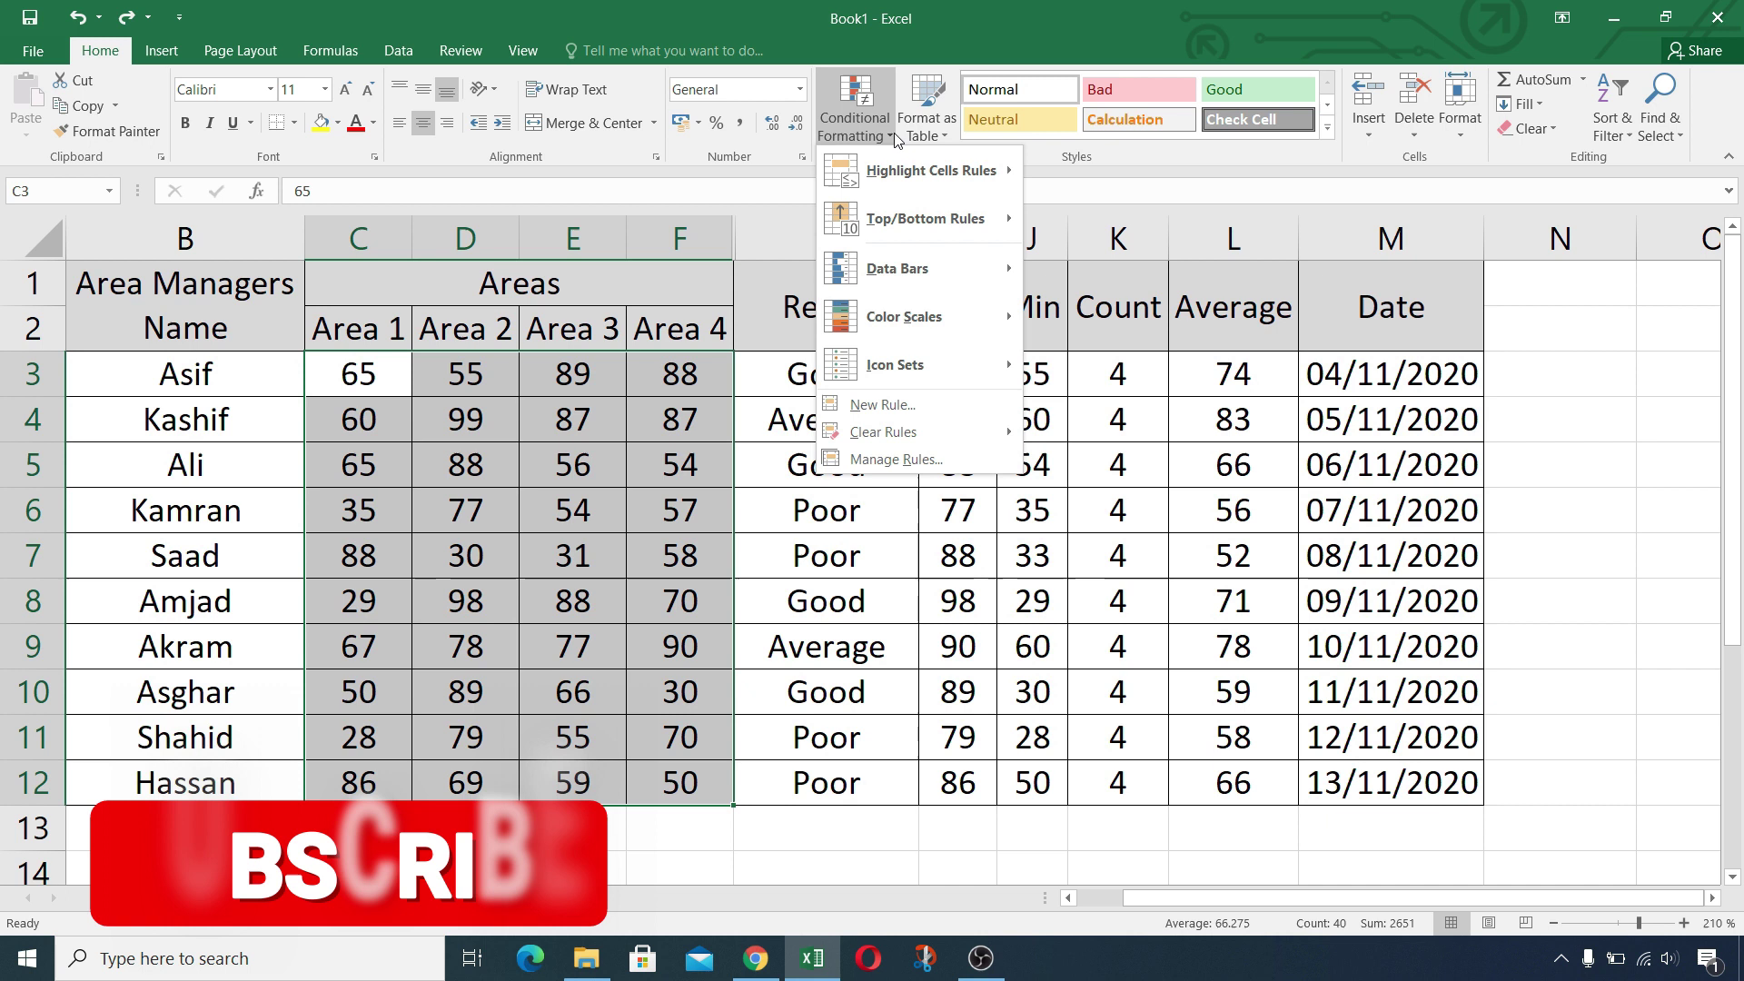
mouse_move(913, 279)
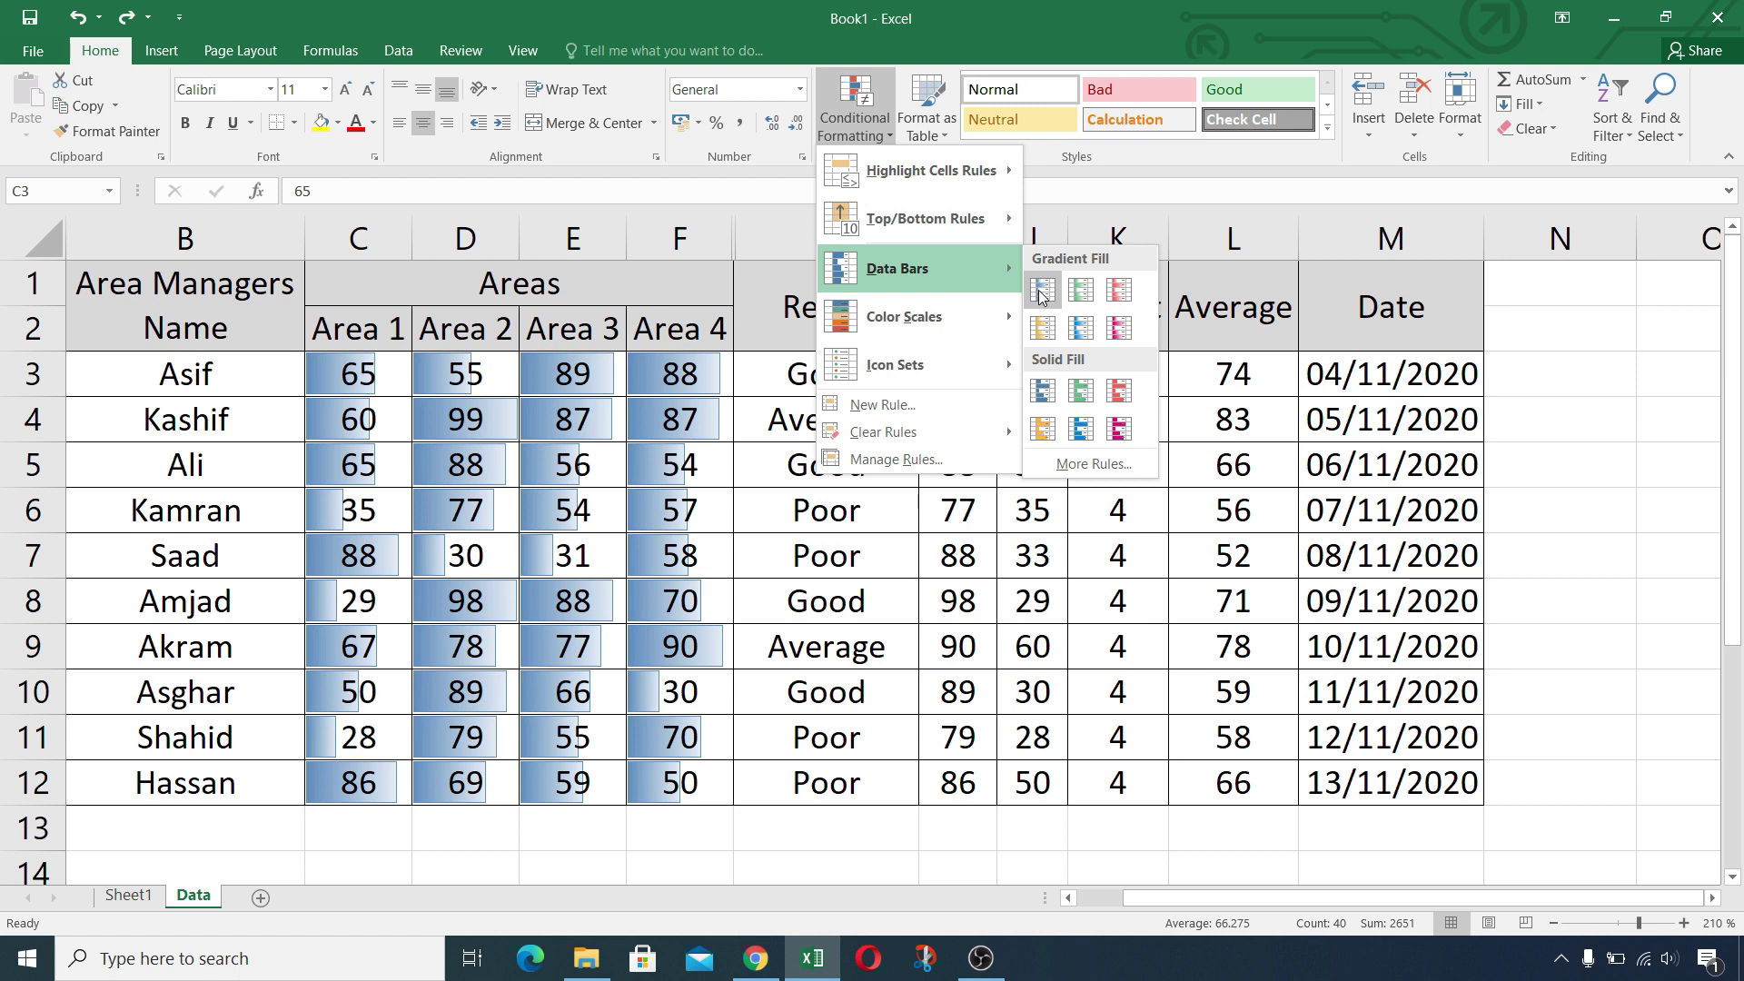
left_click(1042, 296)
left_click(486, 454)
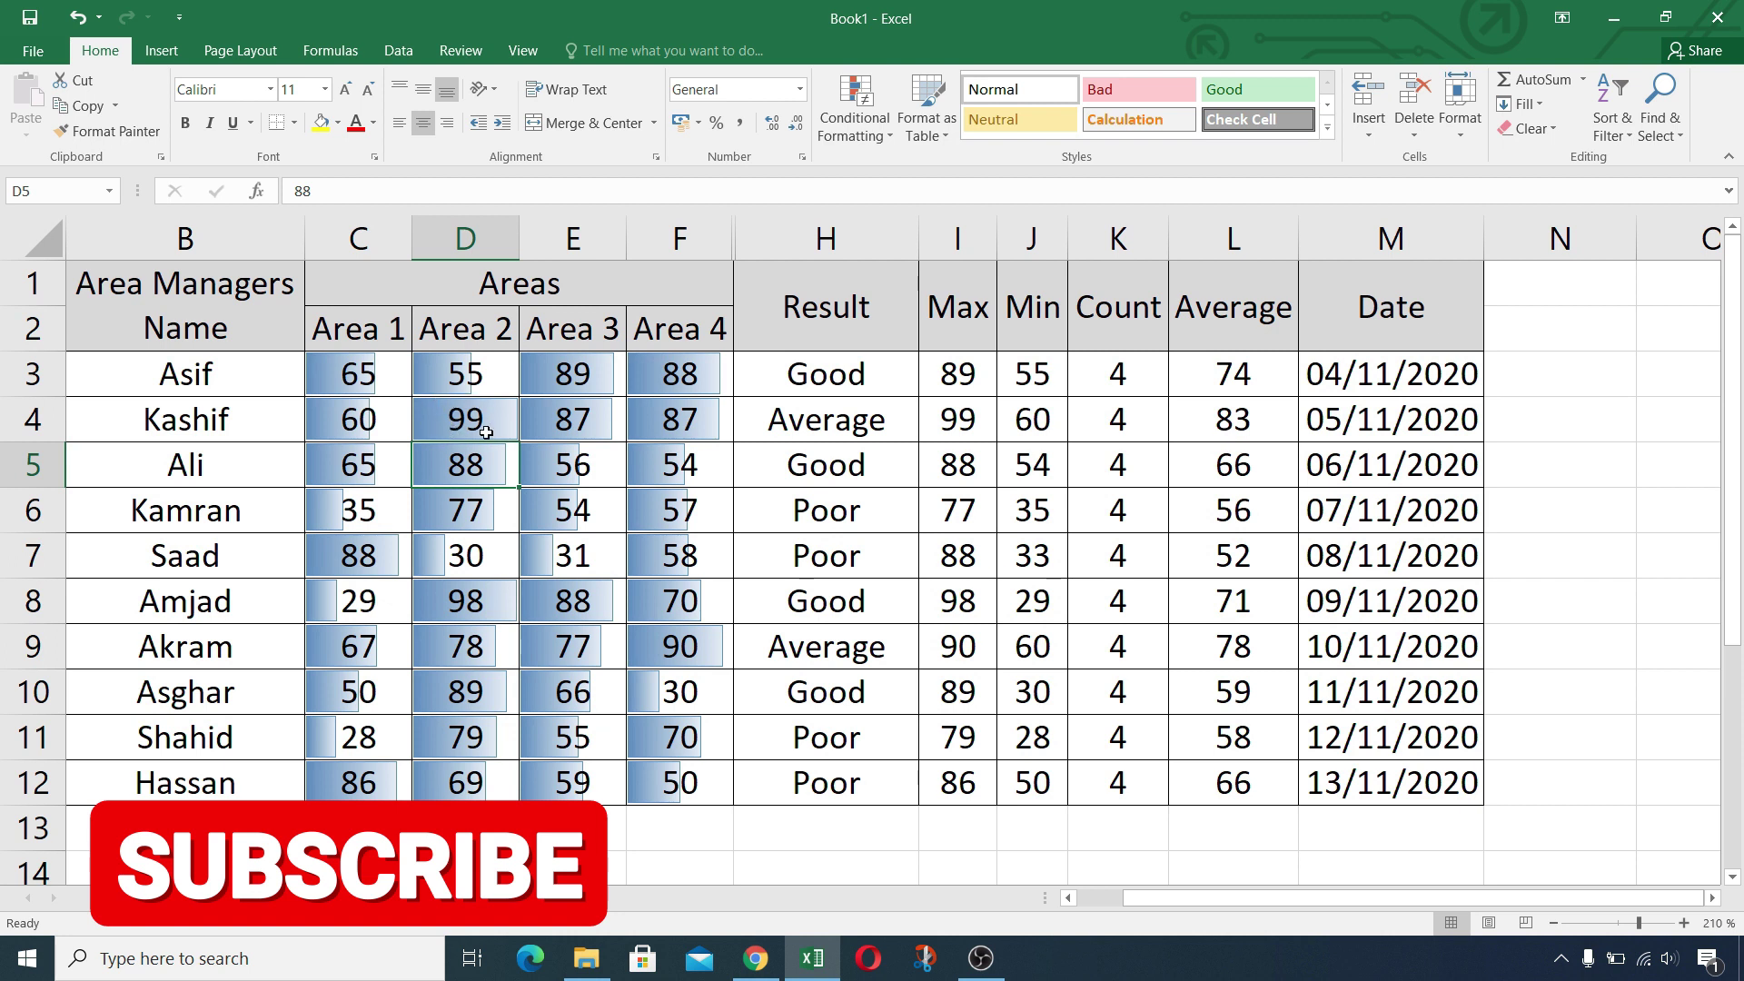
Step: Set up a custom data bar rule for C3:F12 with a gradient fill in red
left_click(863, 127)
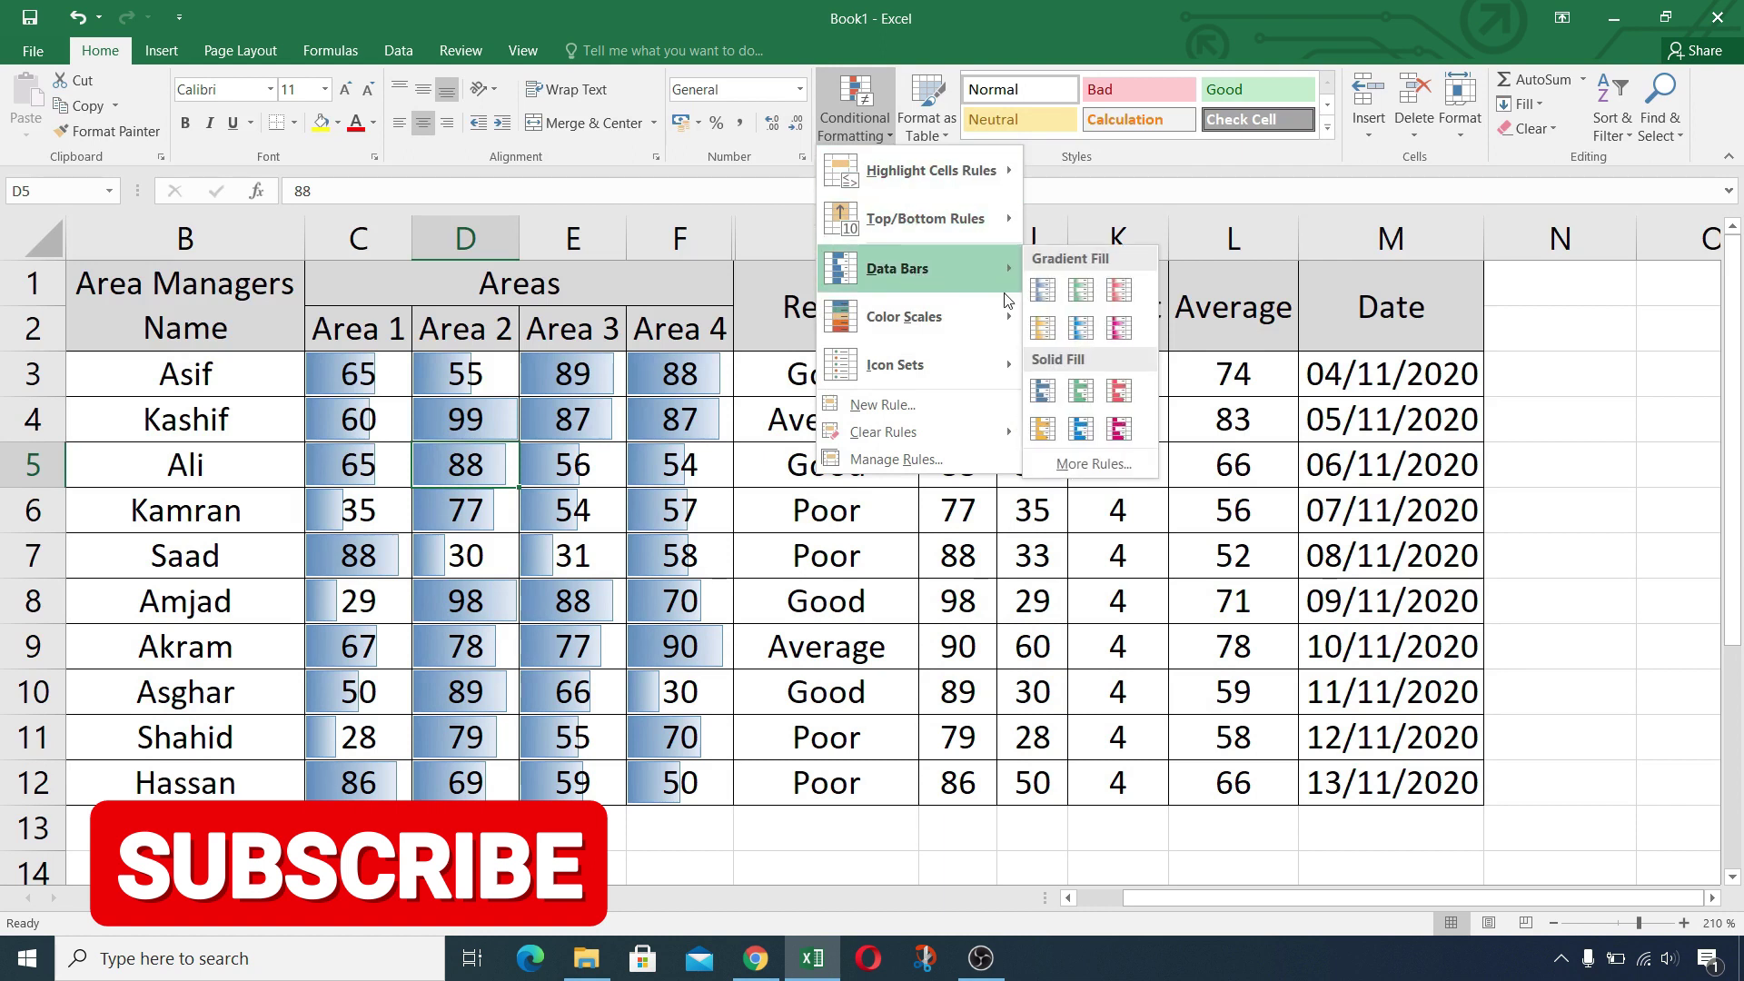
left_click(570, 389)
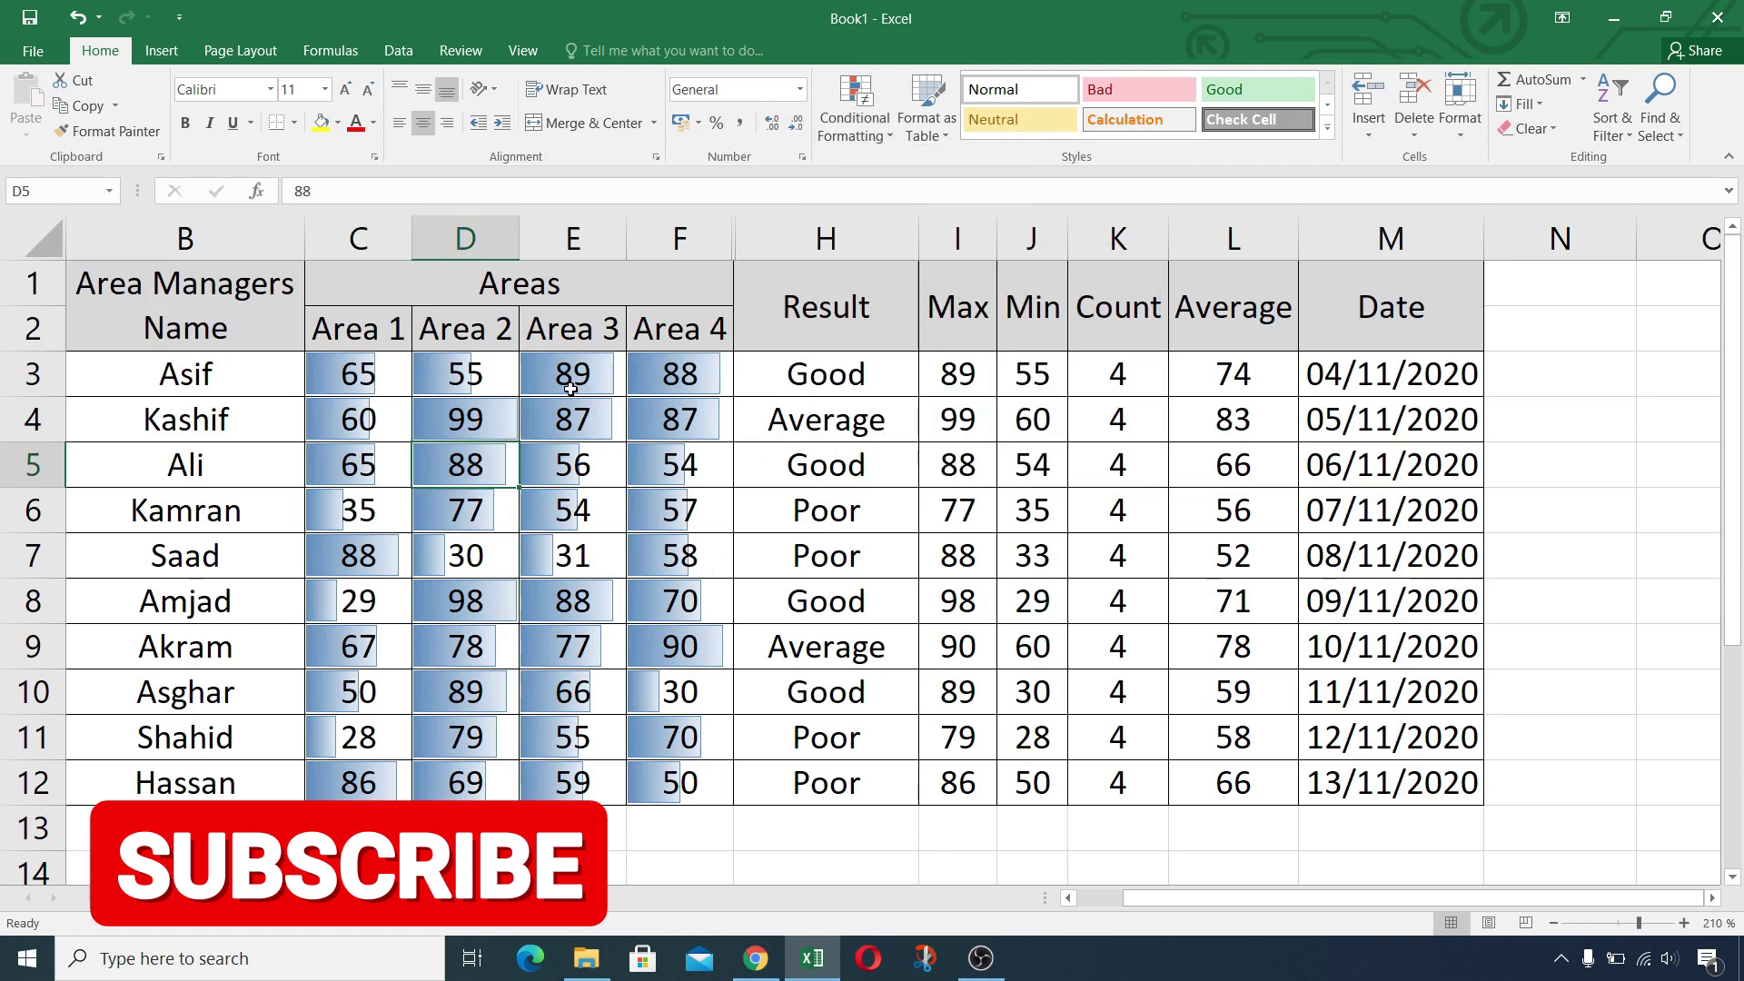
left_click_drag(386, 381, 646, 803)
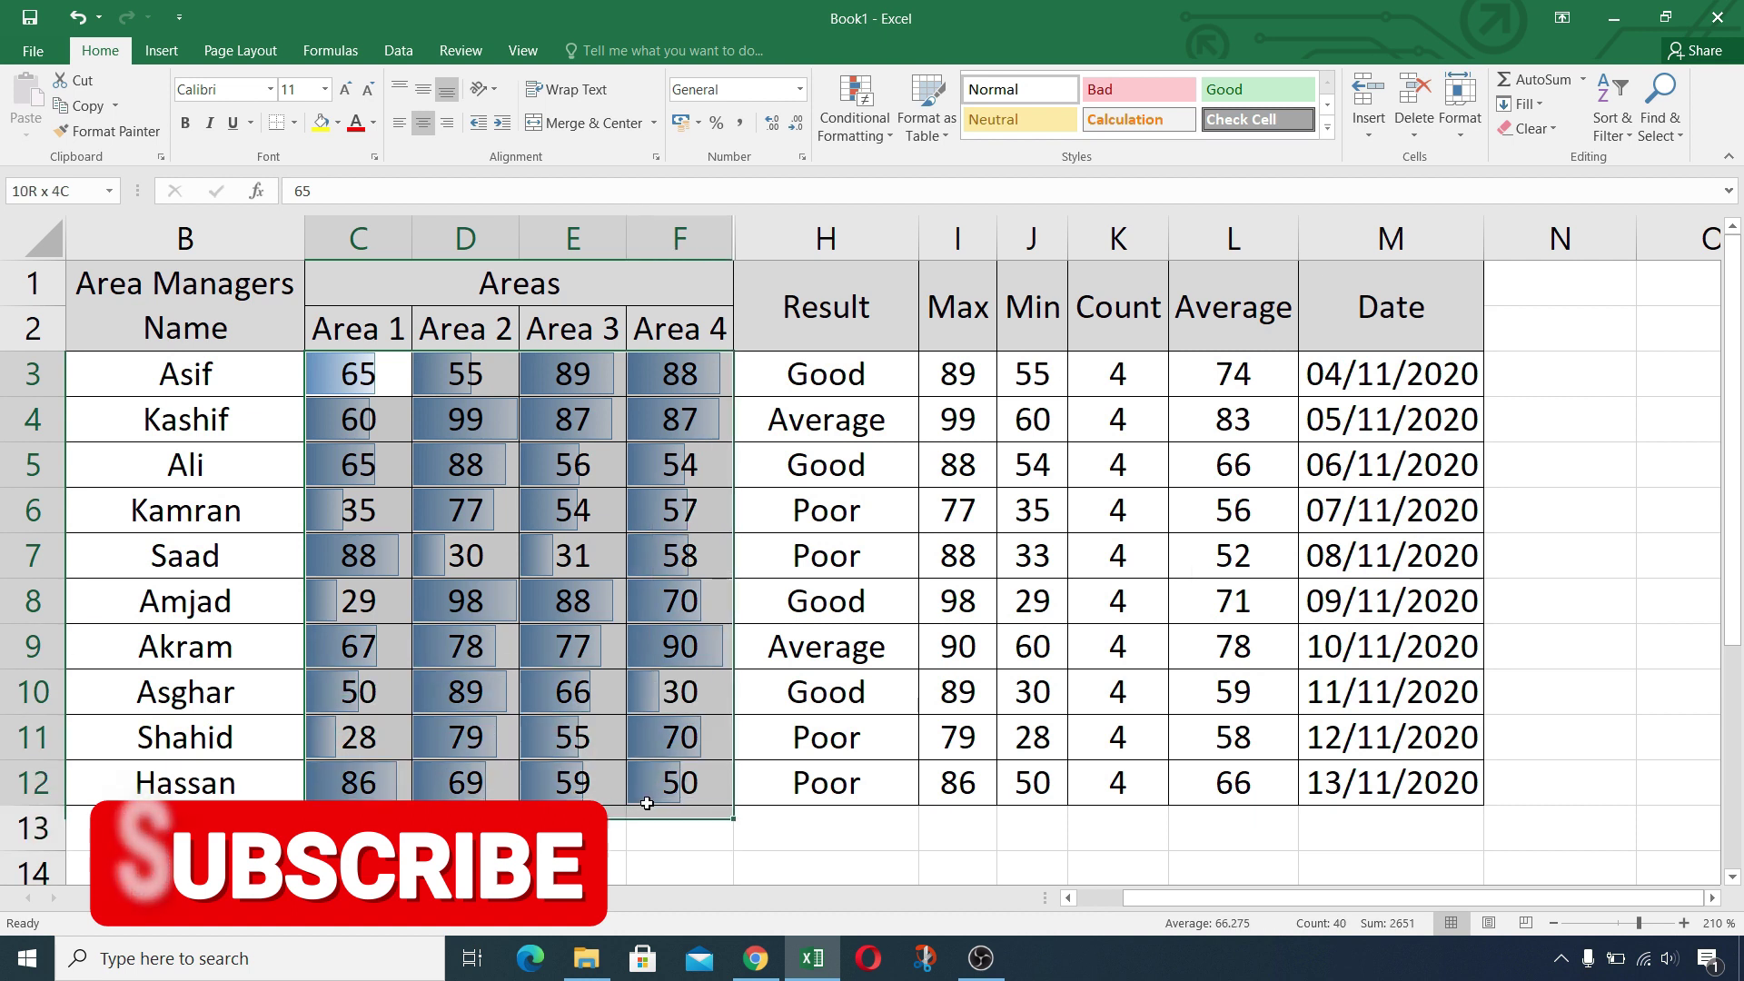
left_click(890, 138)
mouse_move(917, 268)
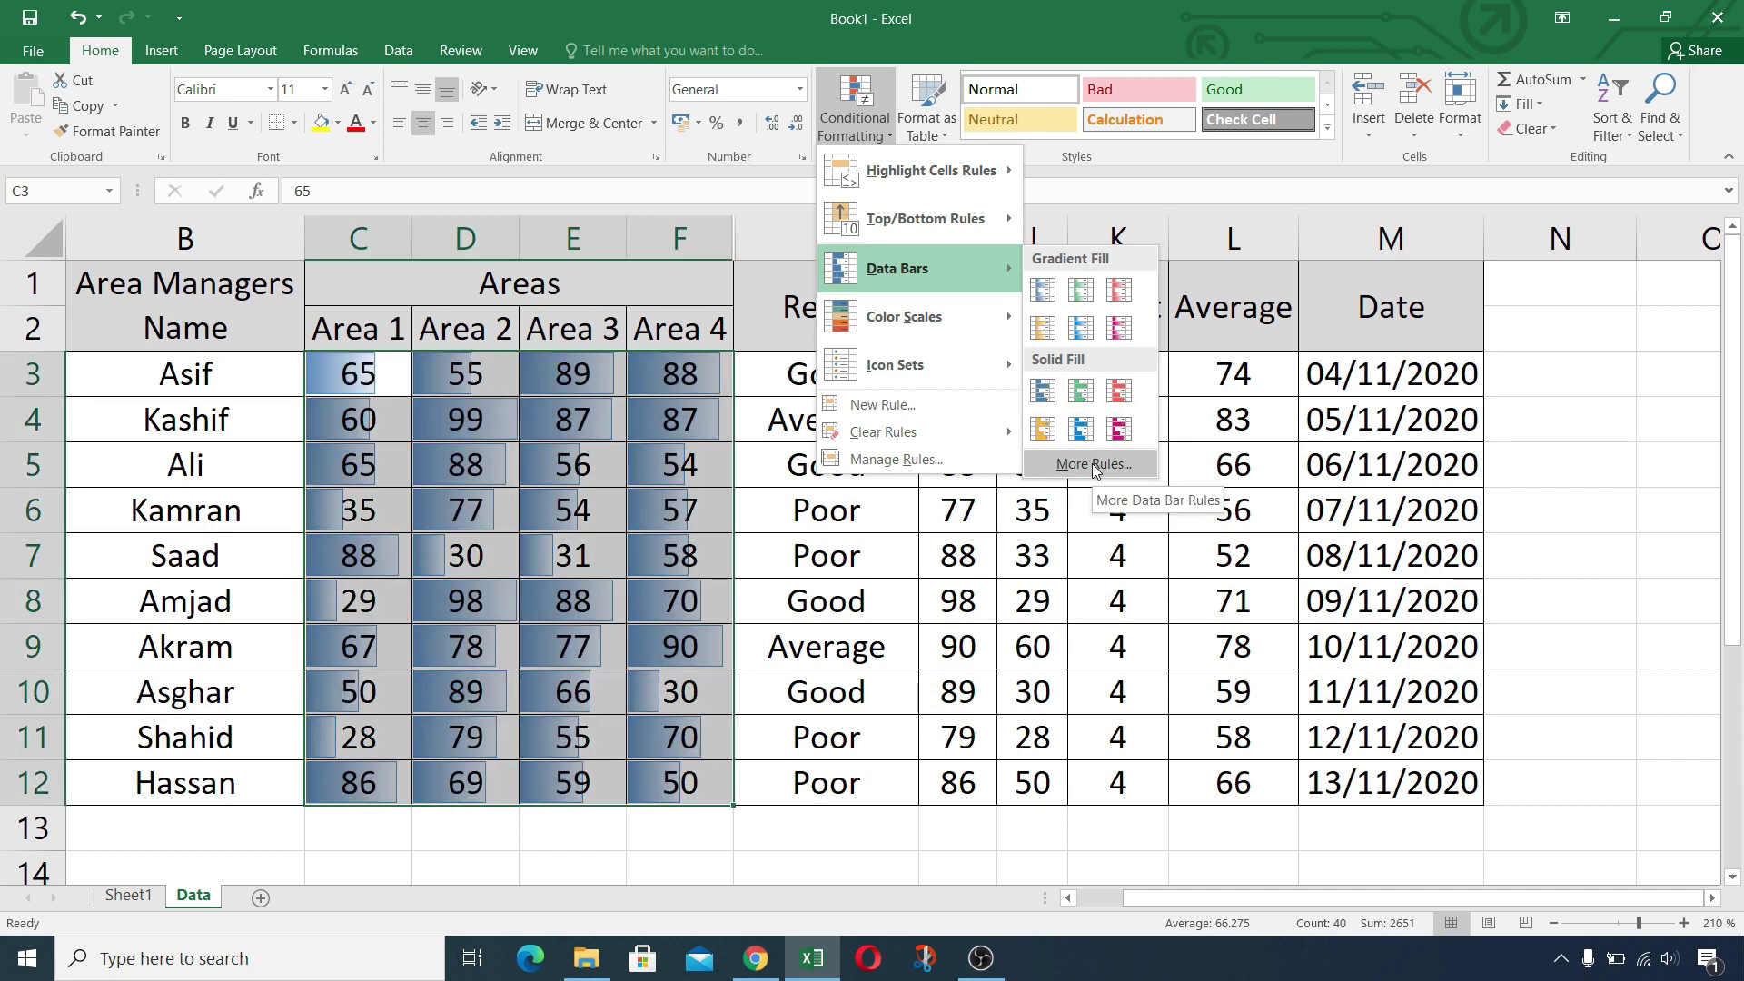
left_click(1091, 464)
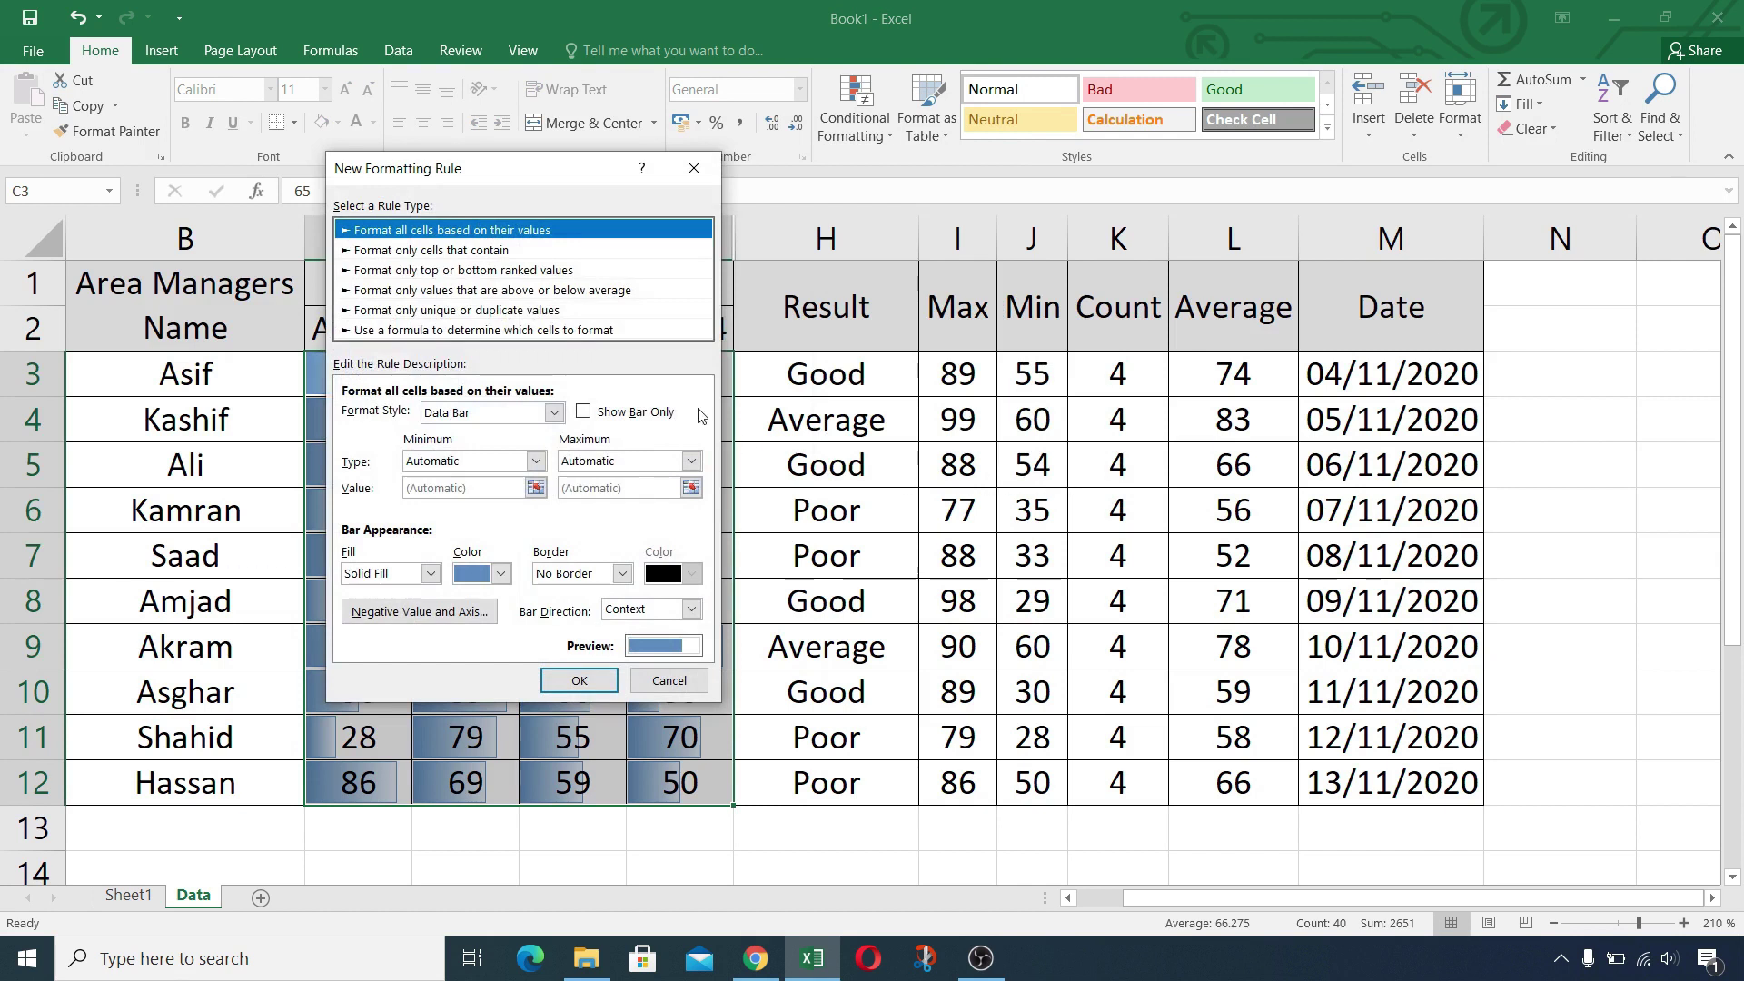
left_click_drag(597, 176, 1170, 157)
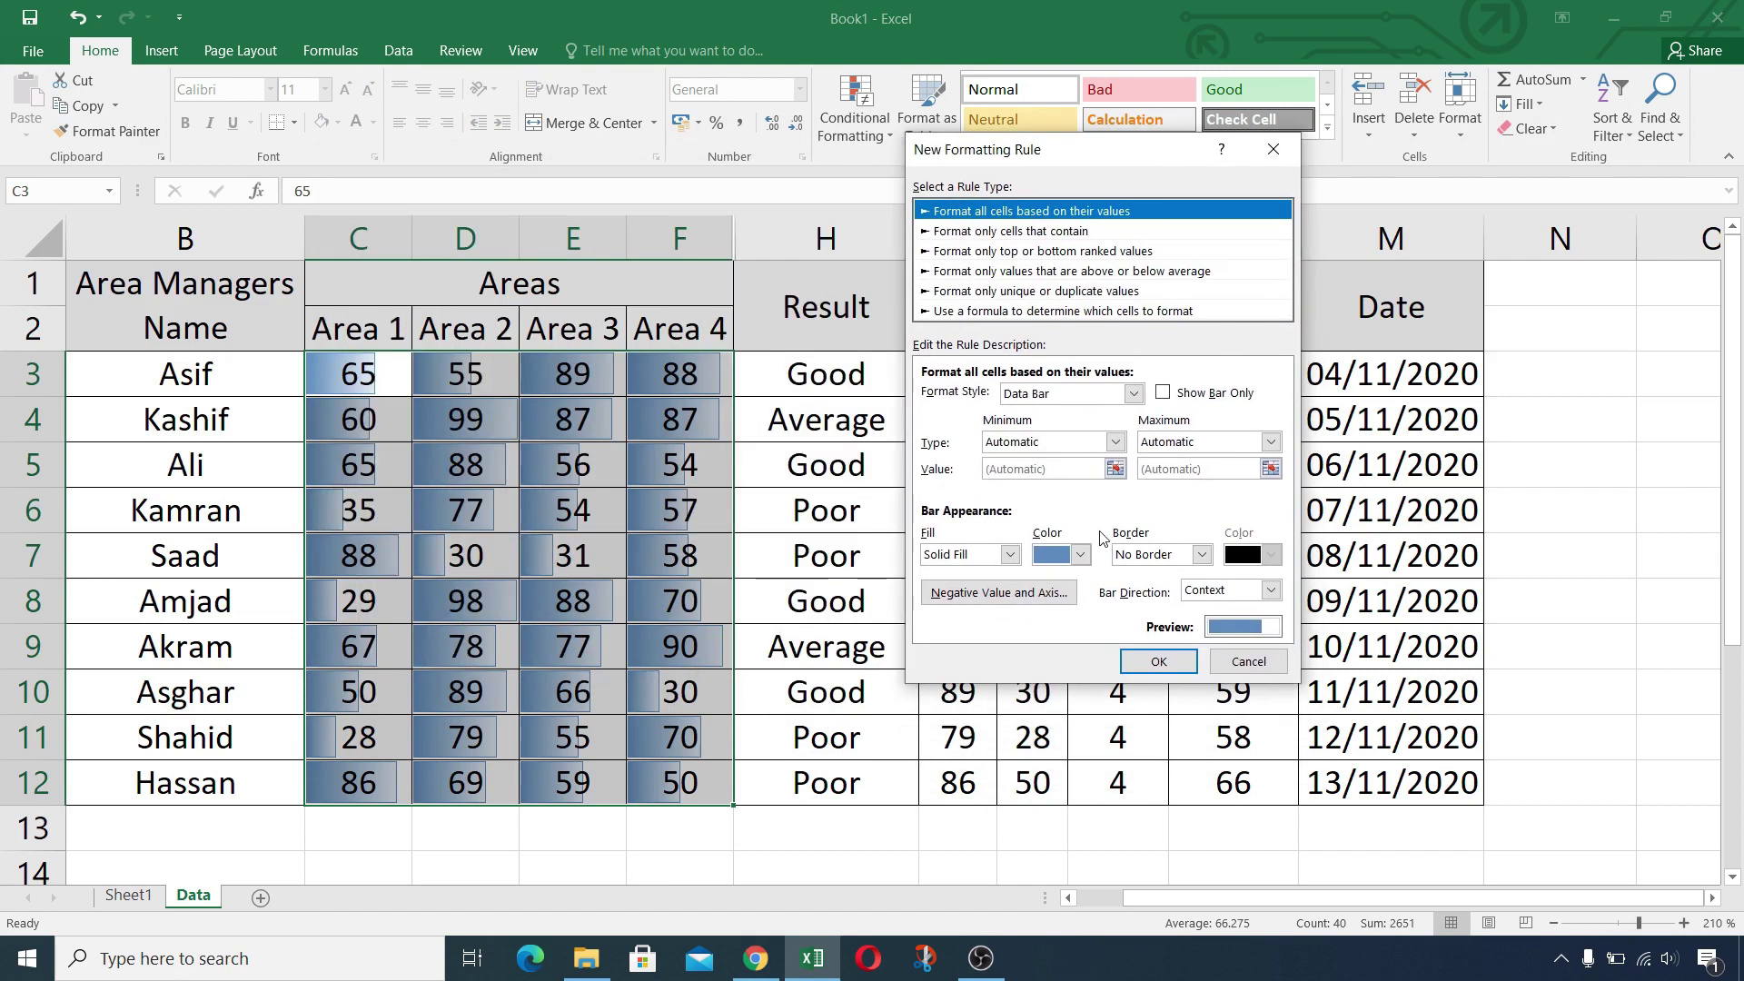
left_click(1011, 555)
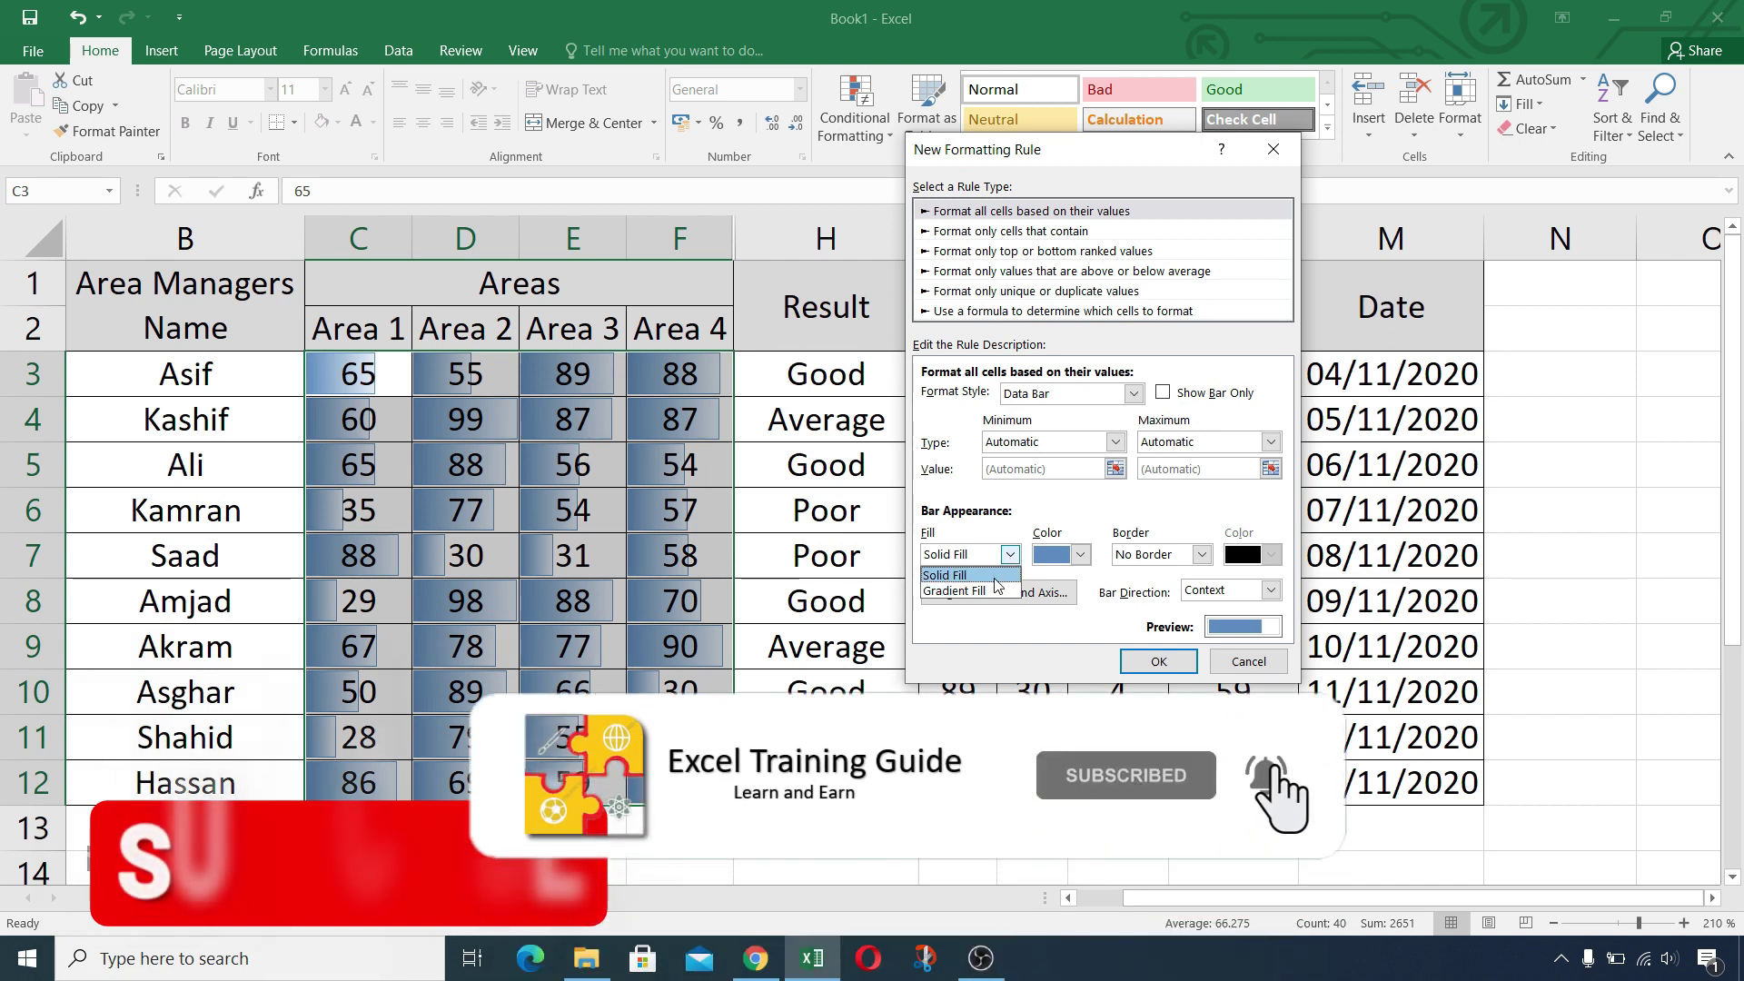
left_click(998, 590)
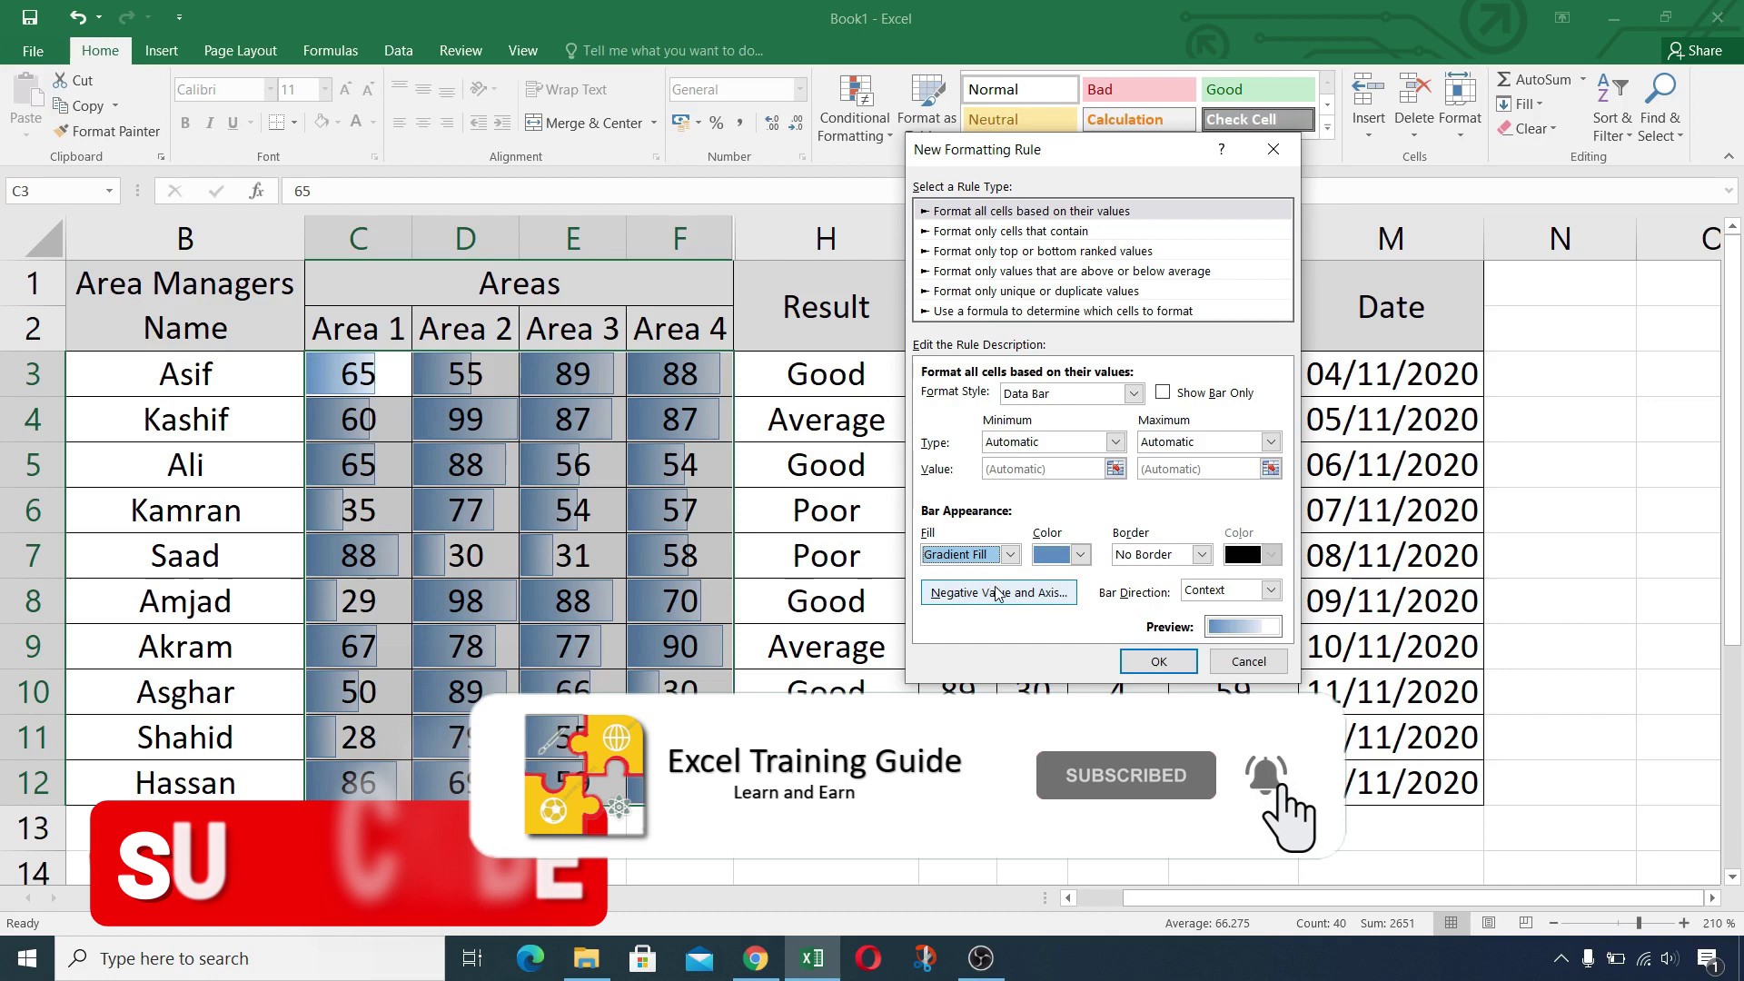
left_click(1081, 555)
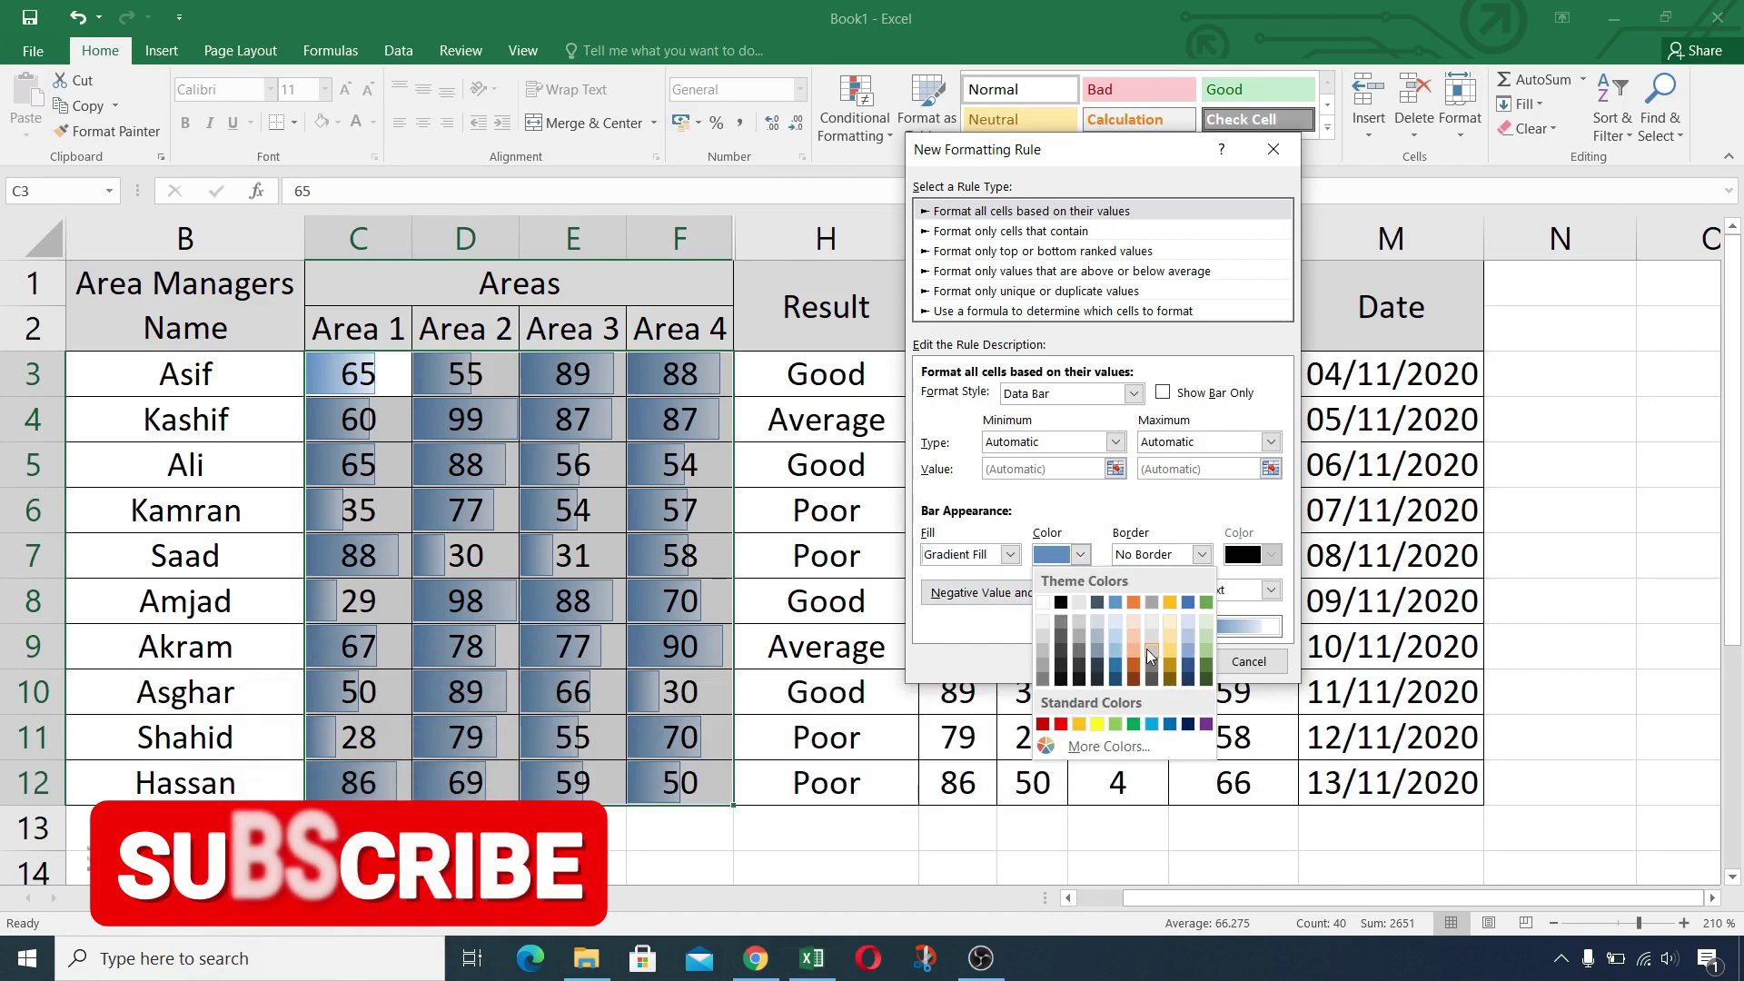
left_click(1061, 725)
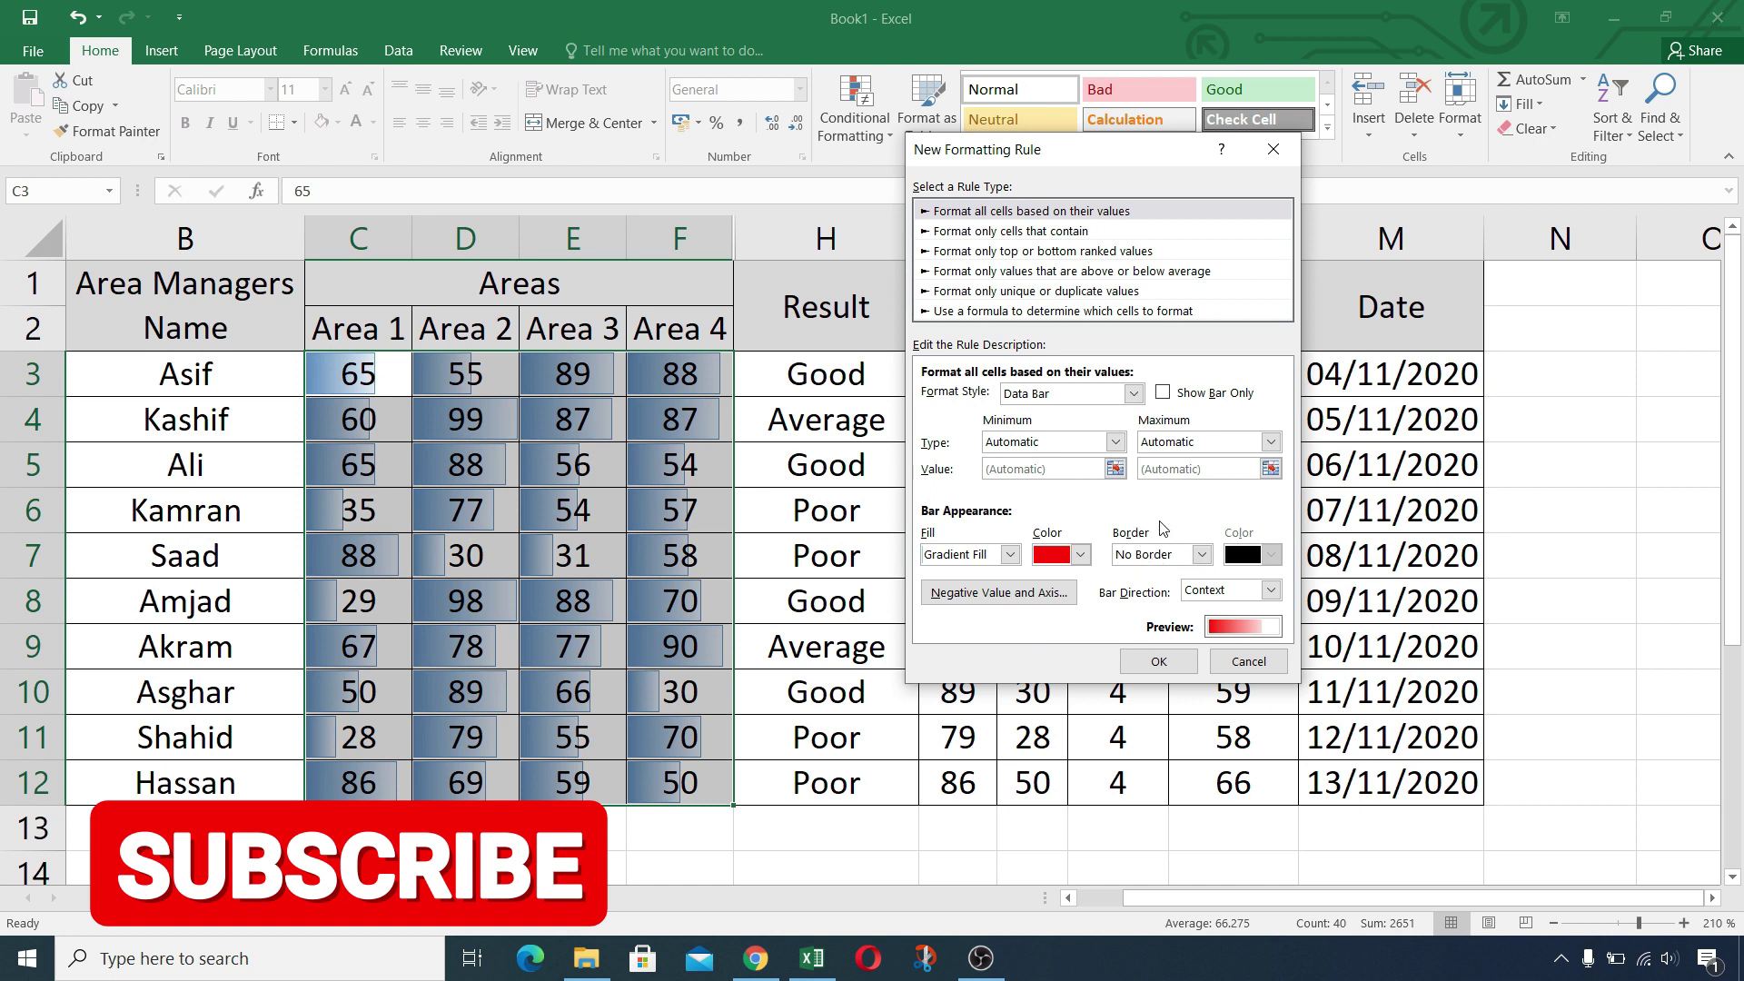
Step: Give the red data bars a solid light blue border and apply the rule to C3:F12
left_click(1202, 556)
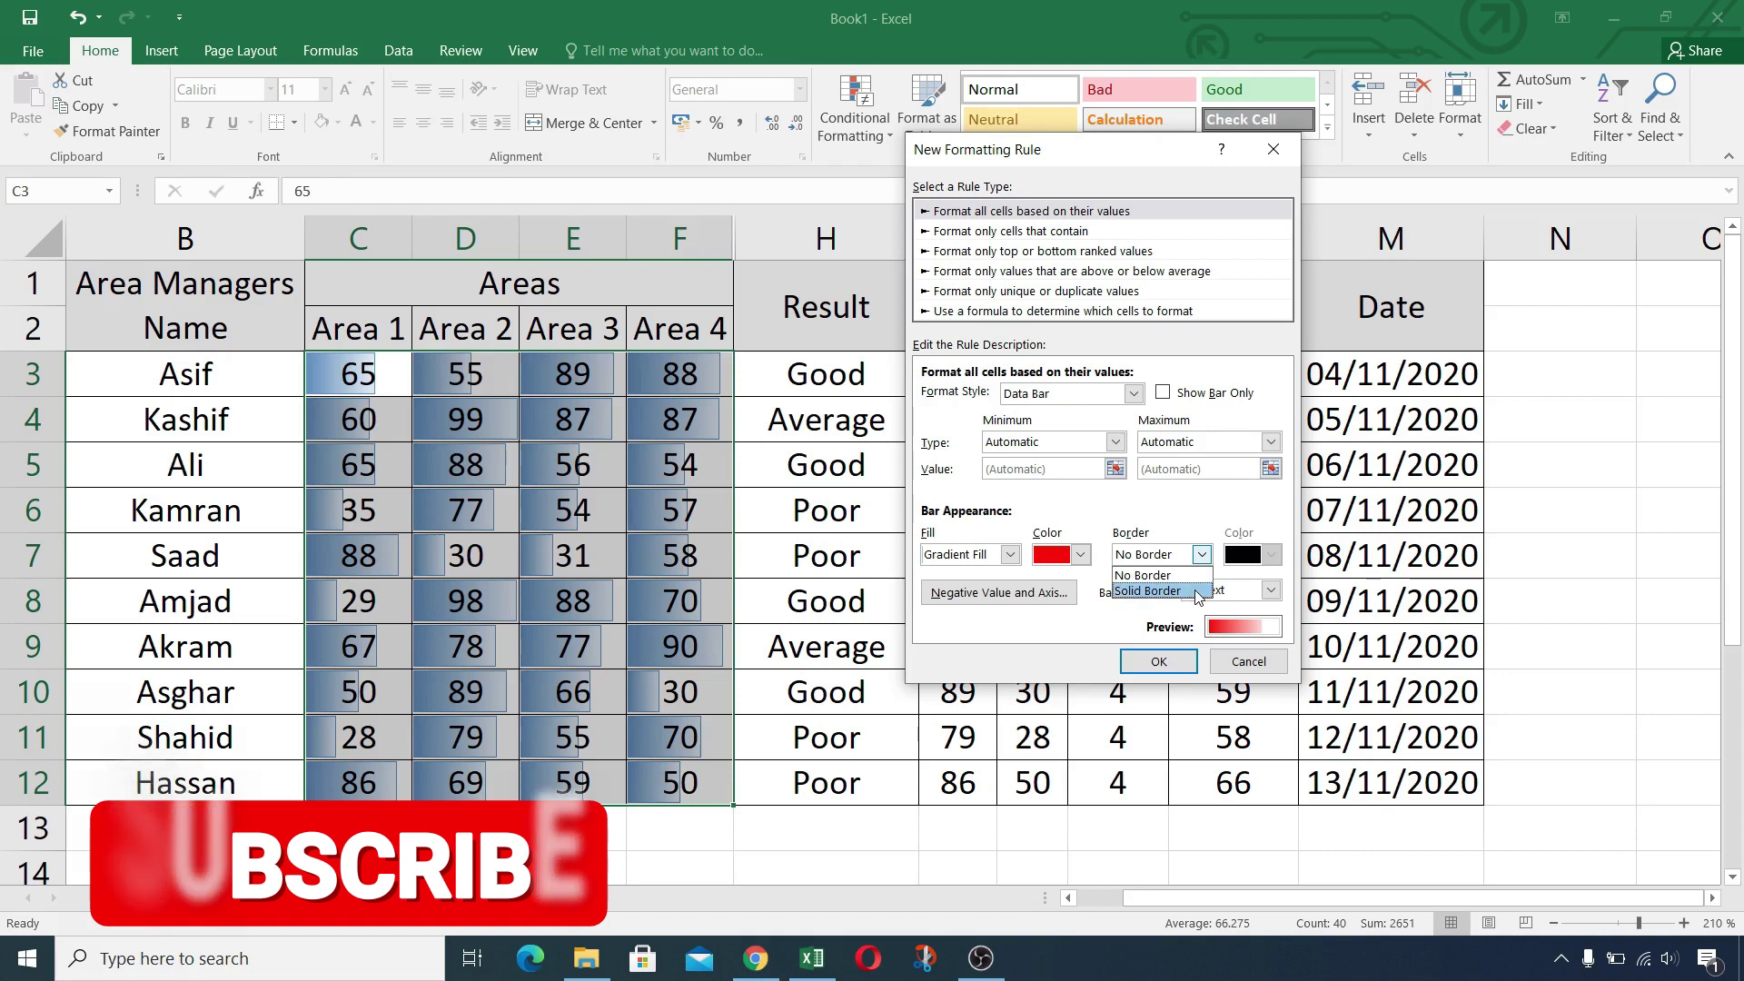
left_click(1195, 591)
left_click(1271, 554)
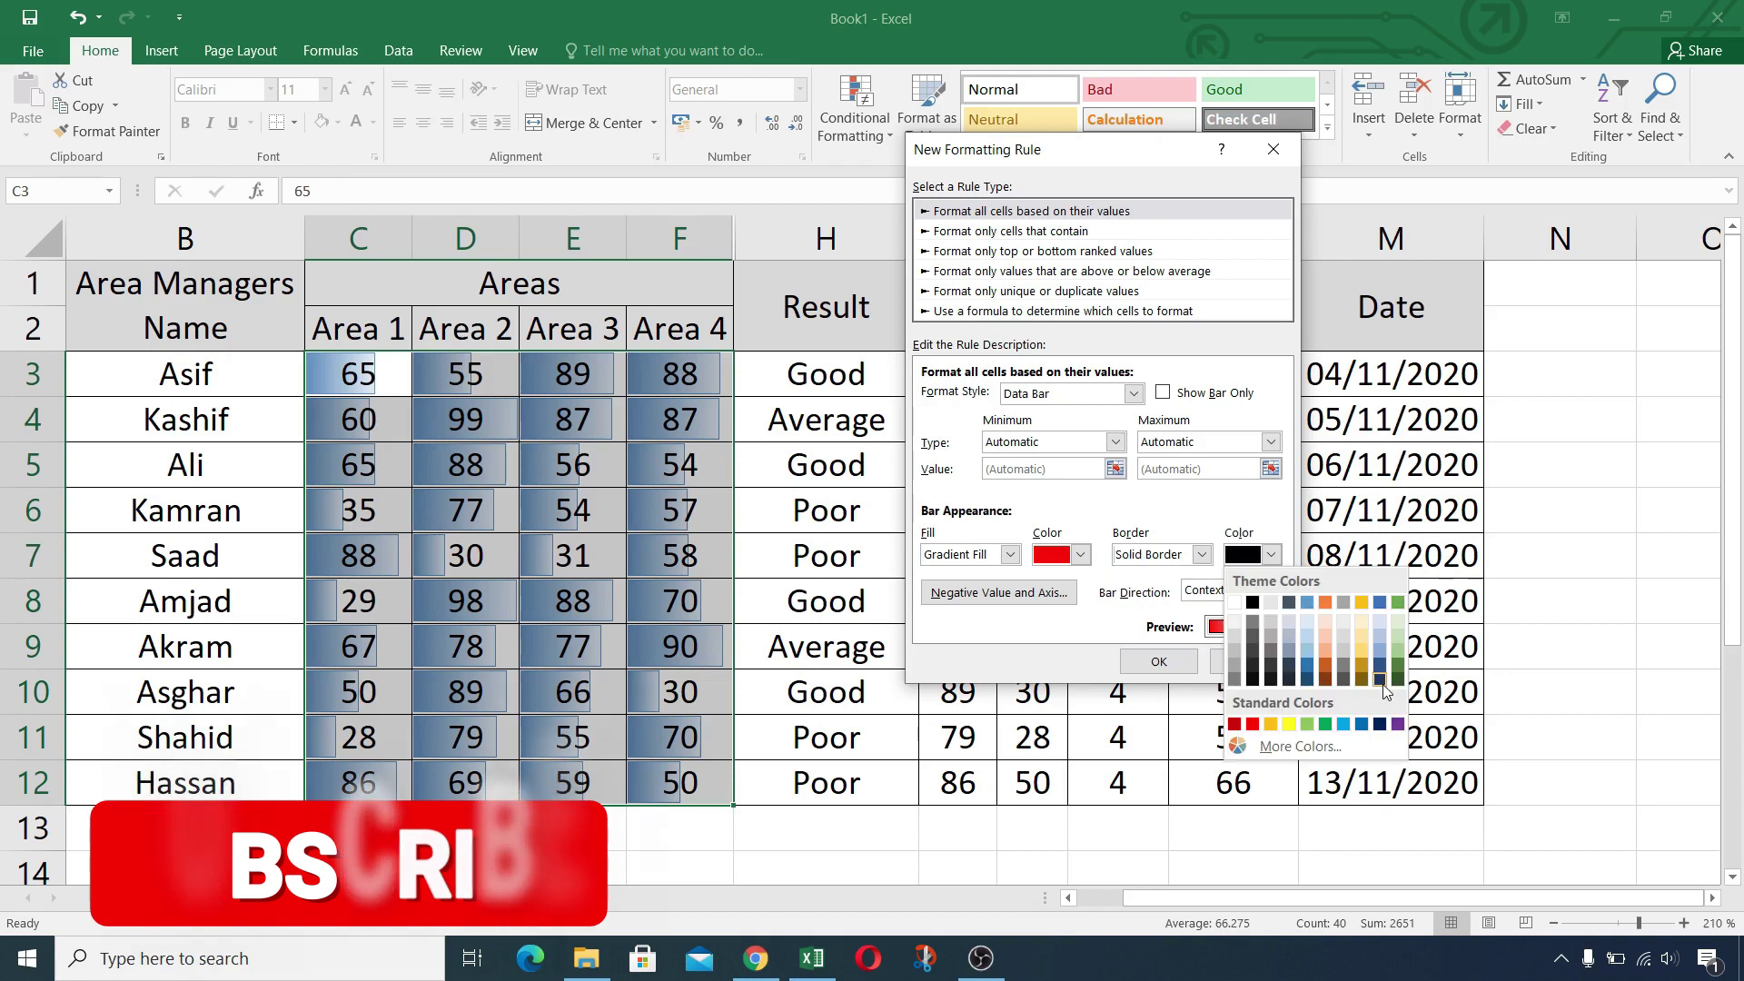
left_click(1344, 725)
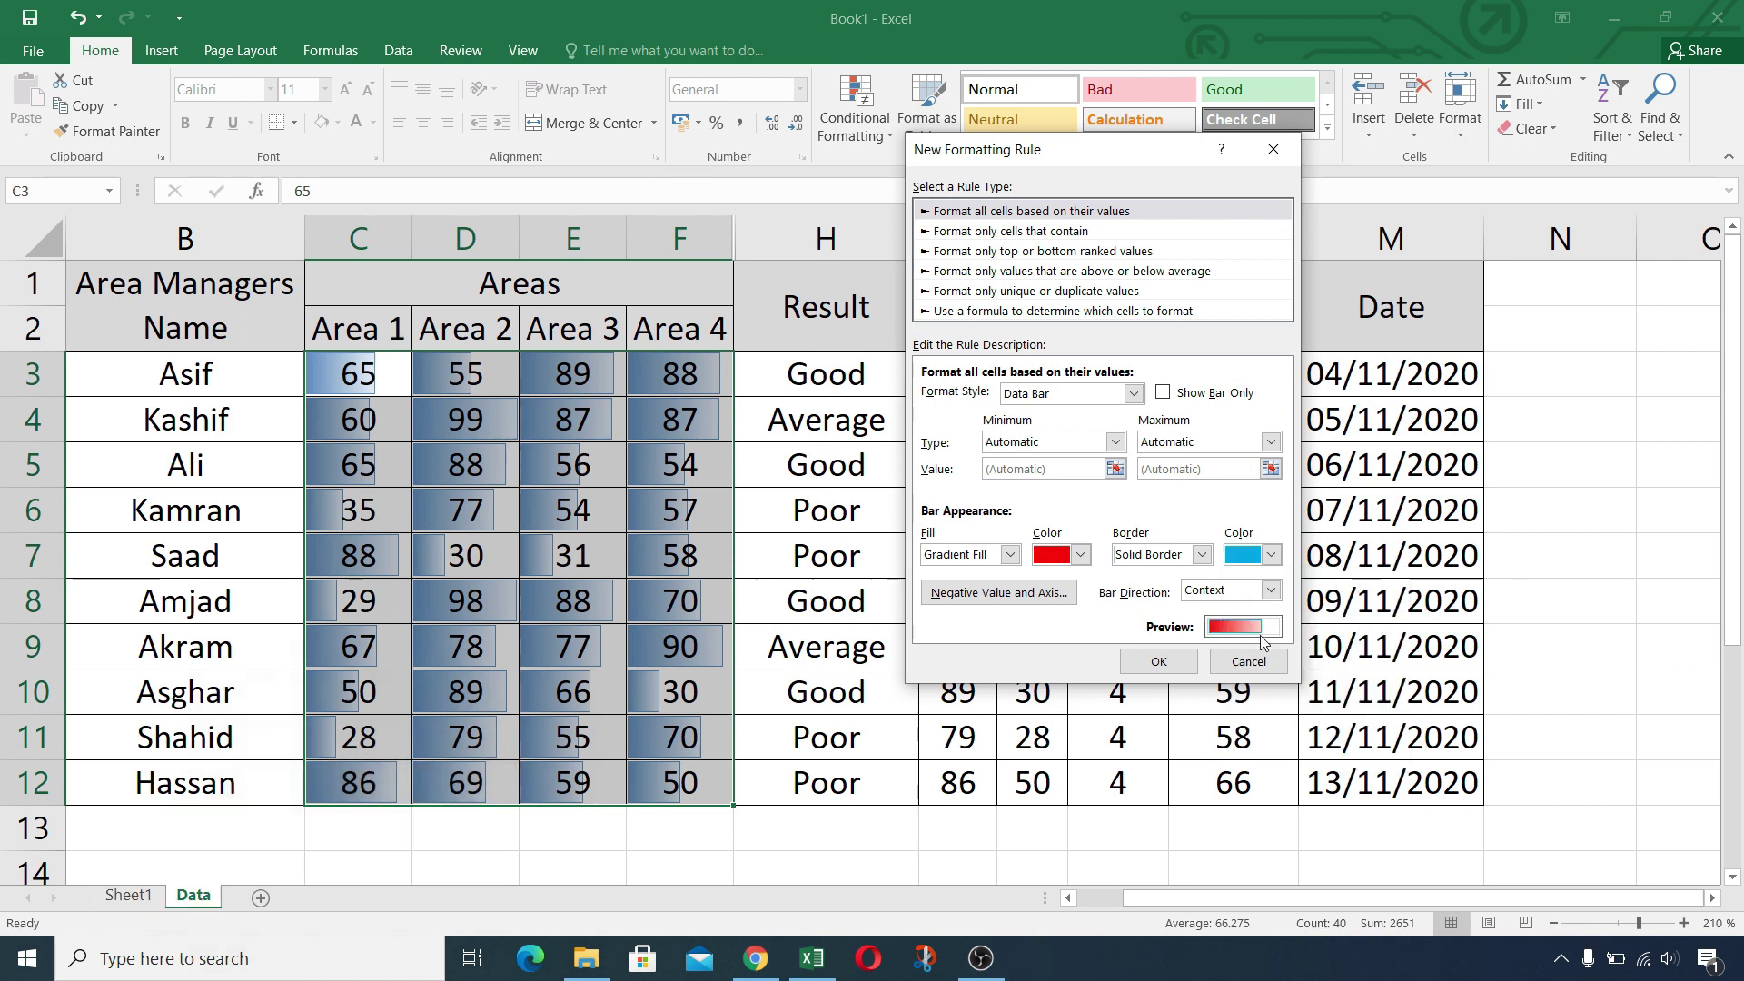
left_click(1165, 662)
left_click(699, 591)
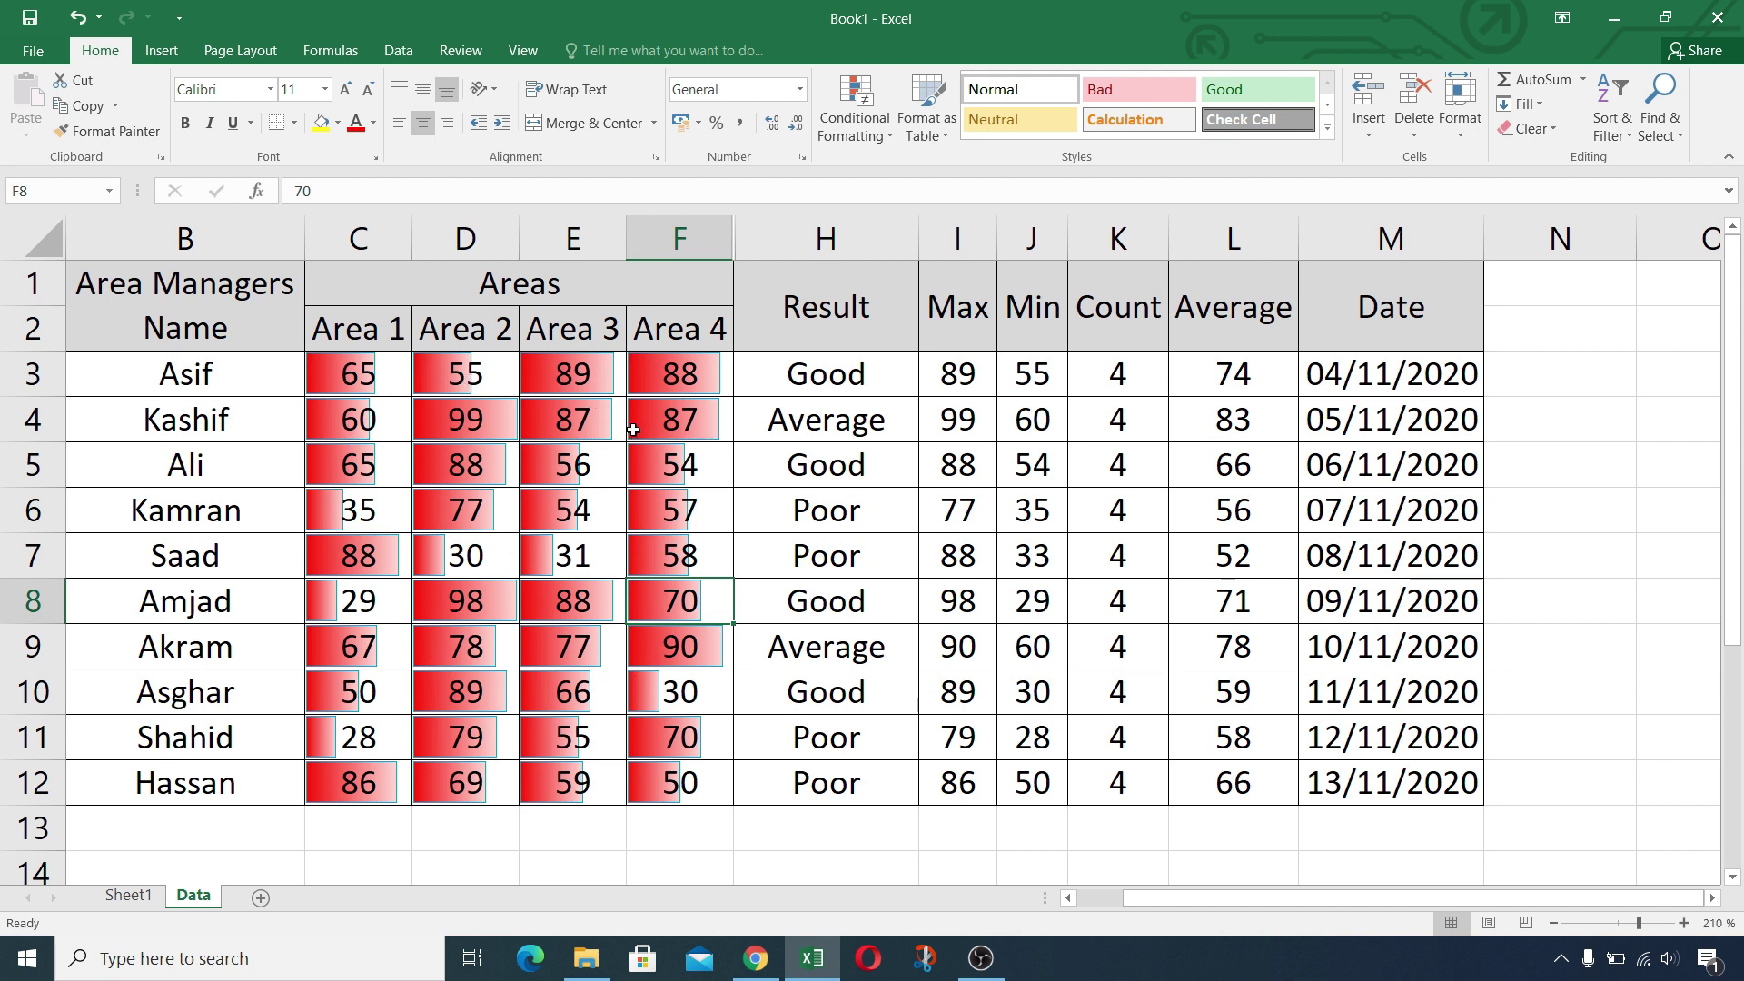
Step: Add a custom data bar rule to C3:F12 with a blue solid fill that shows the bars only
left_click_drag(354, 373, 647, 776)
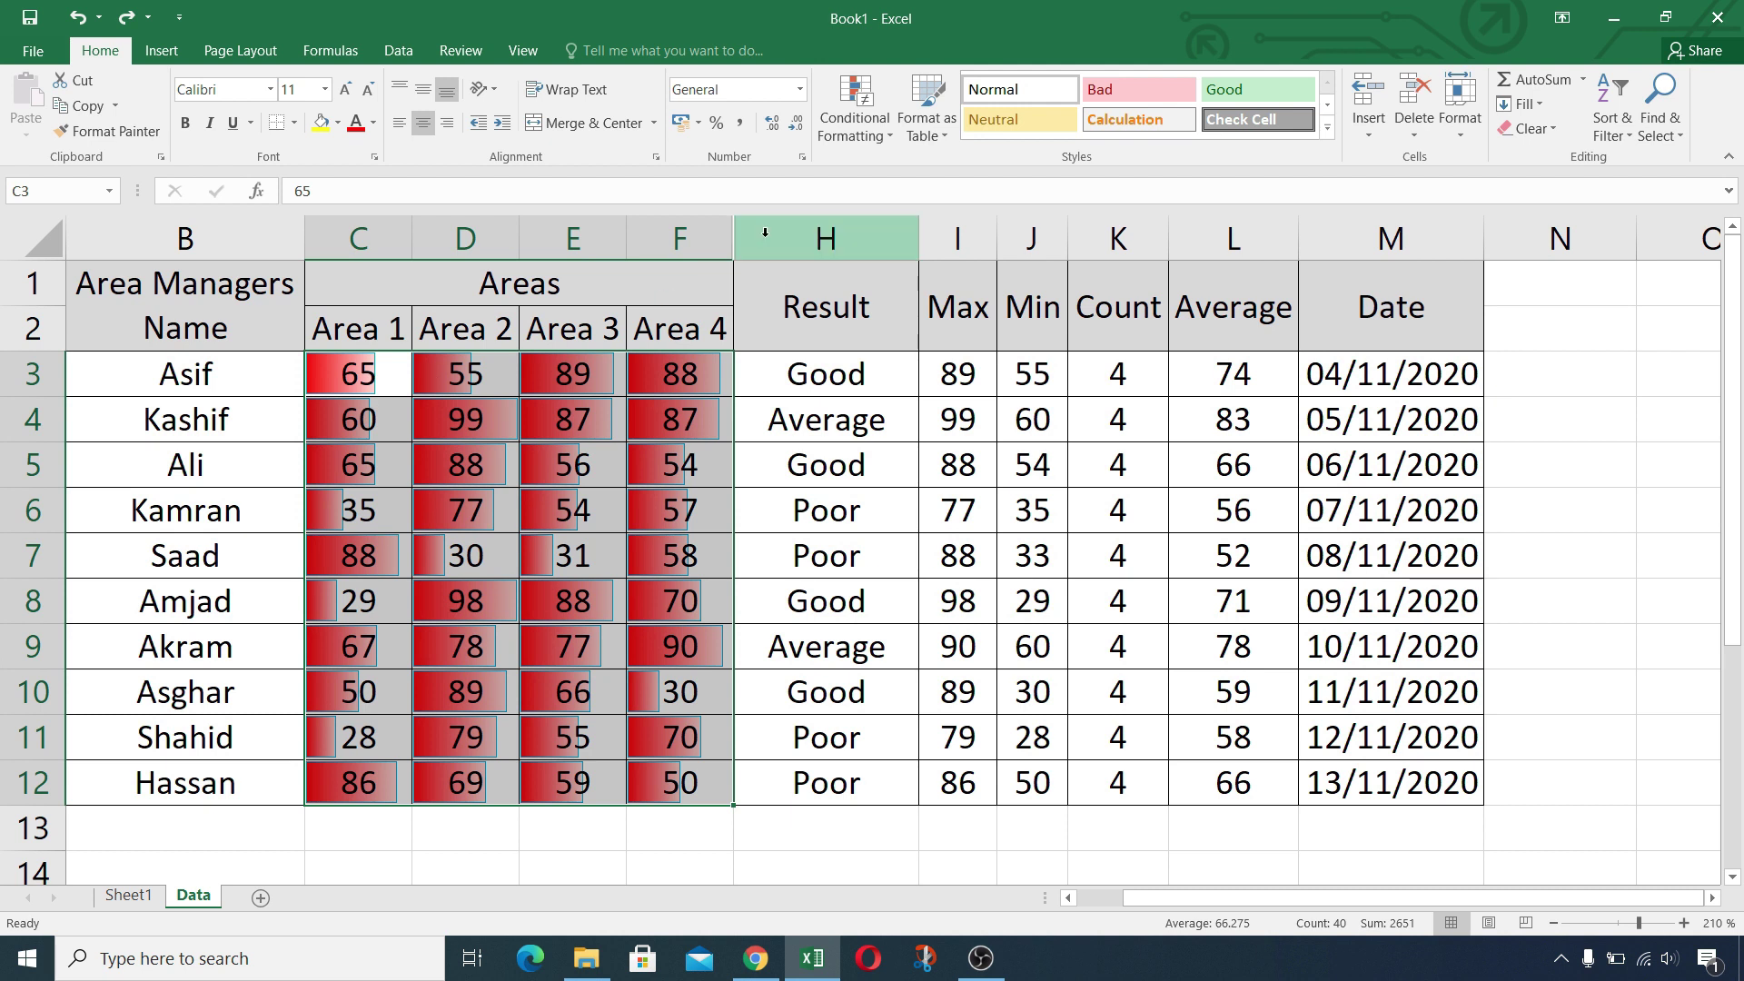
left_click(892, 133)
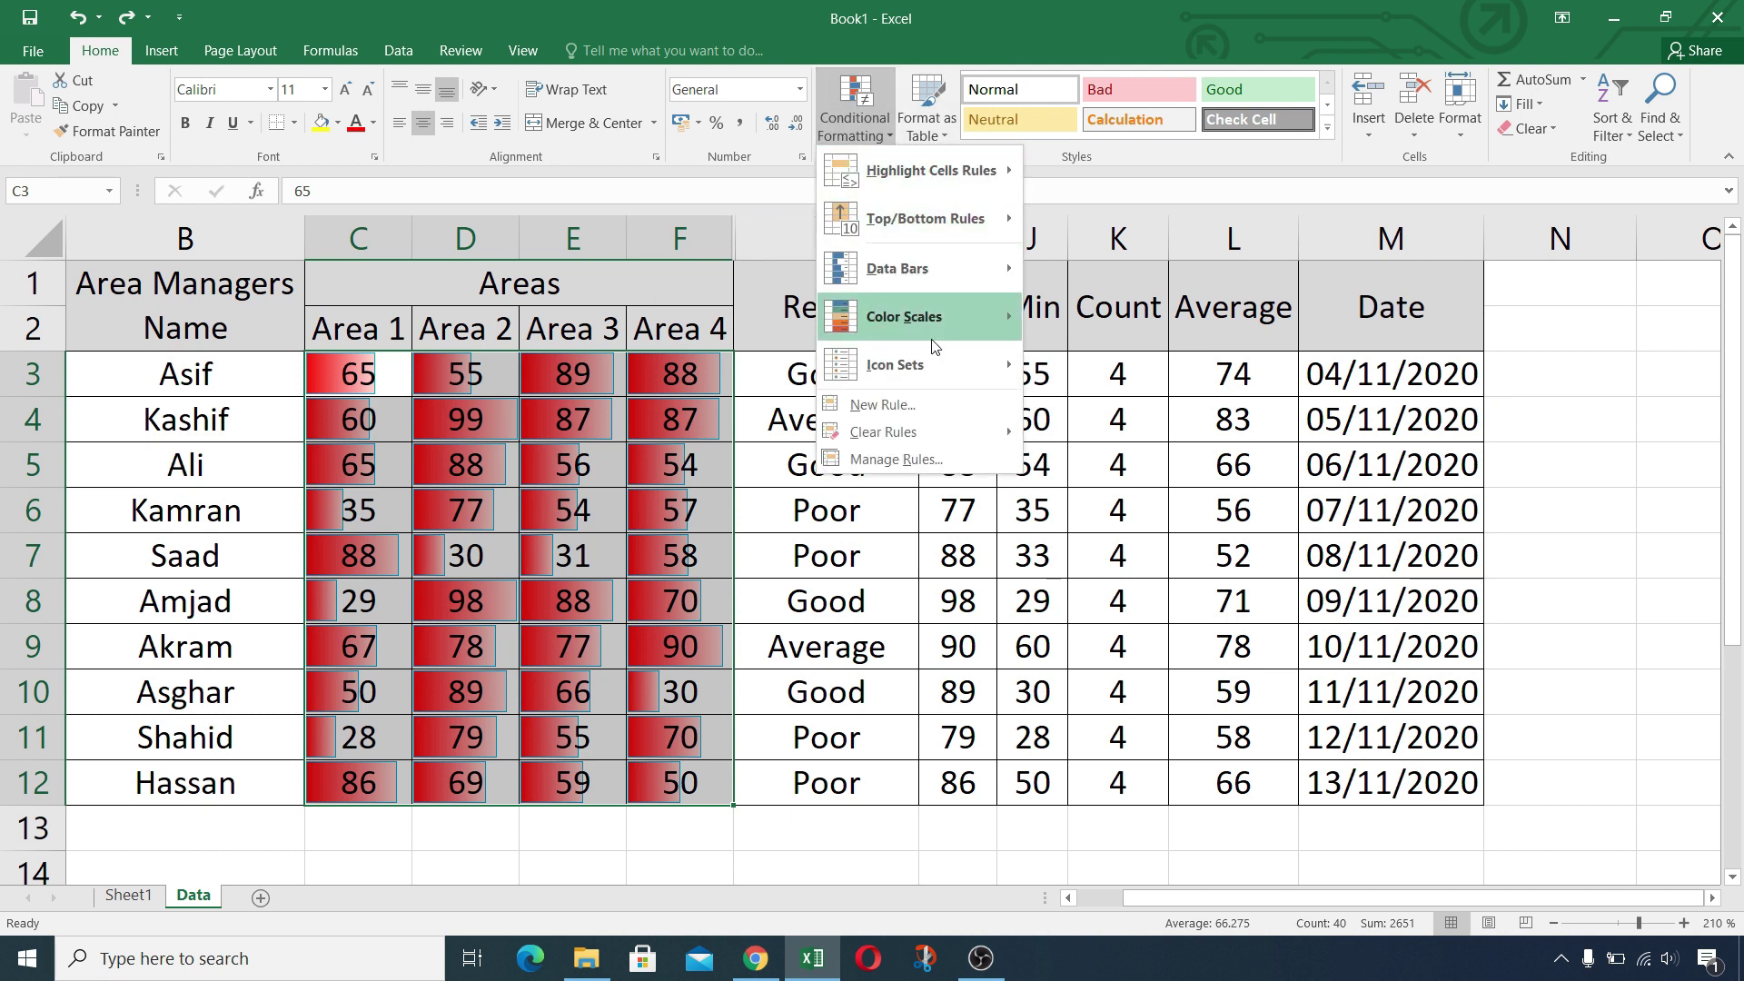
mouse_move(999, 273)
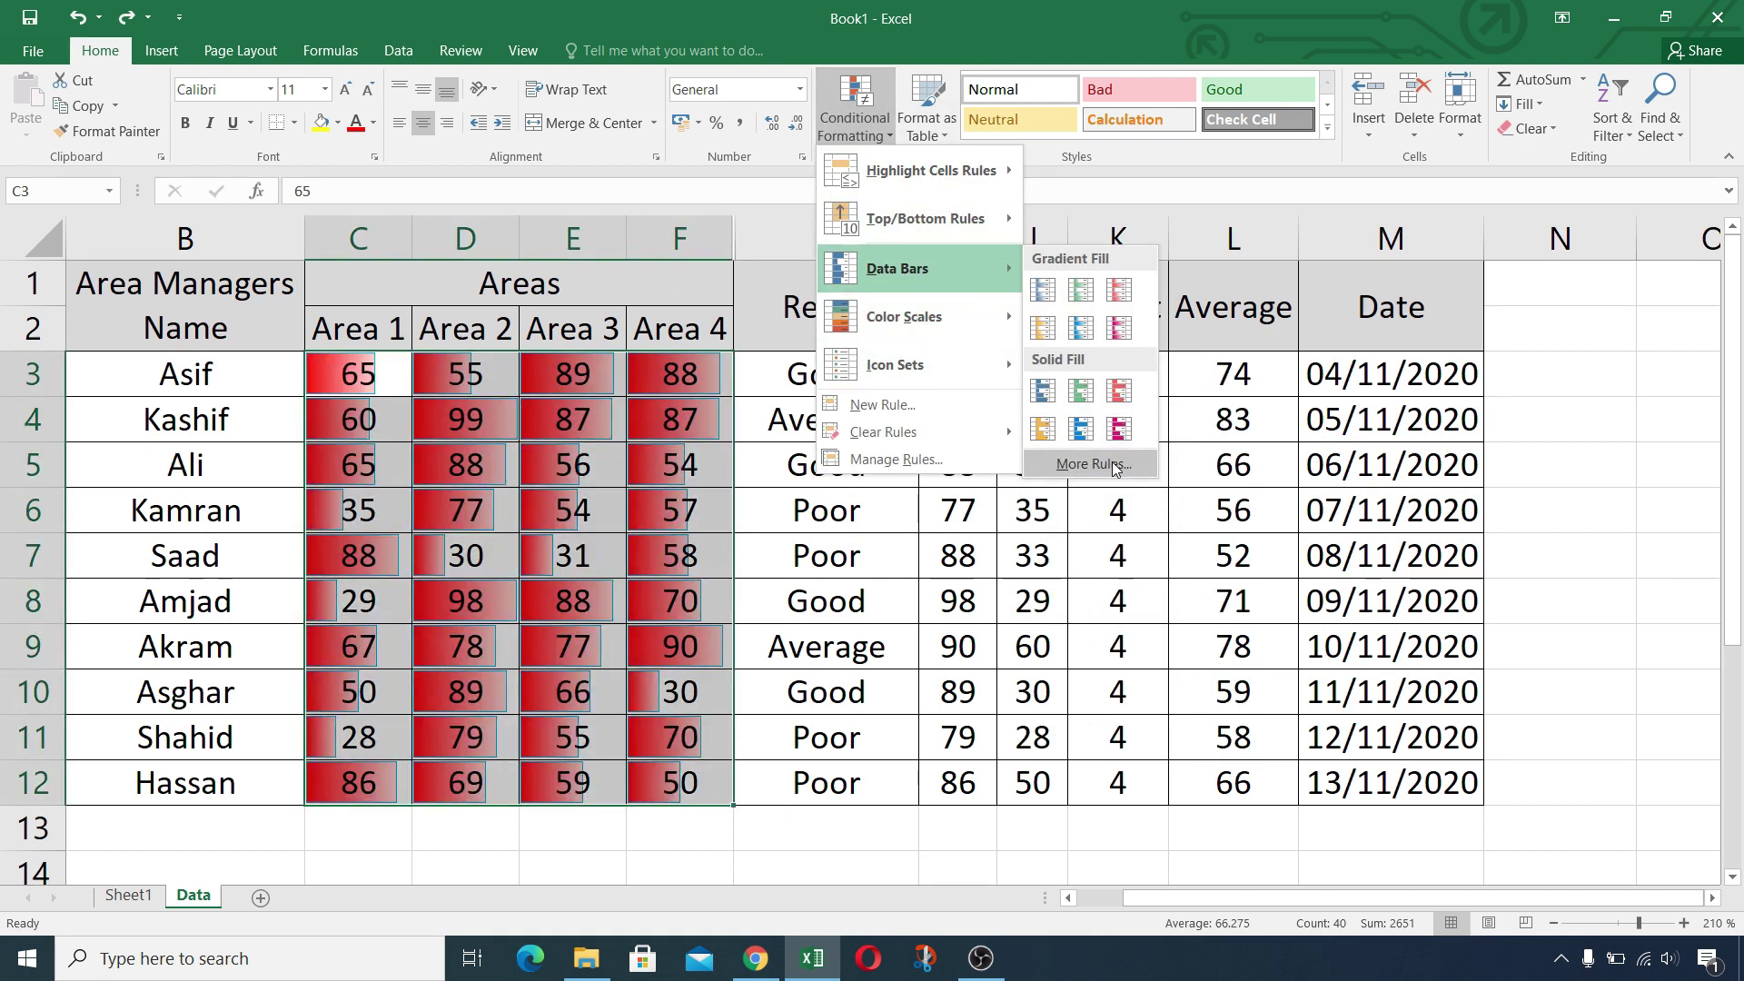
left_click(1115, 465)
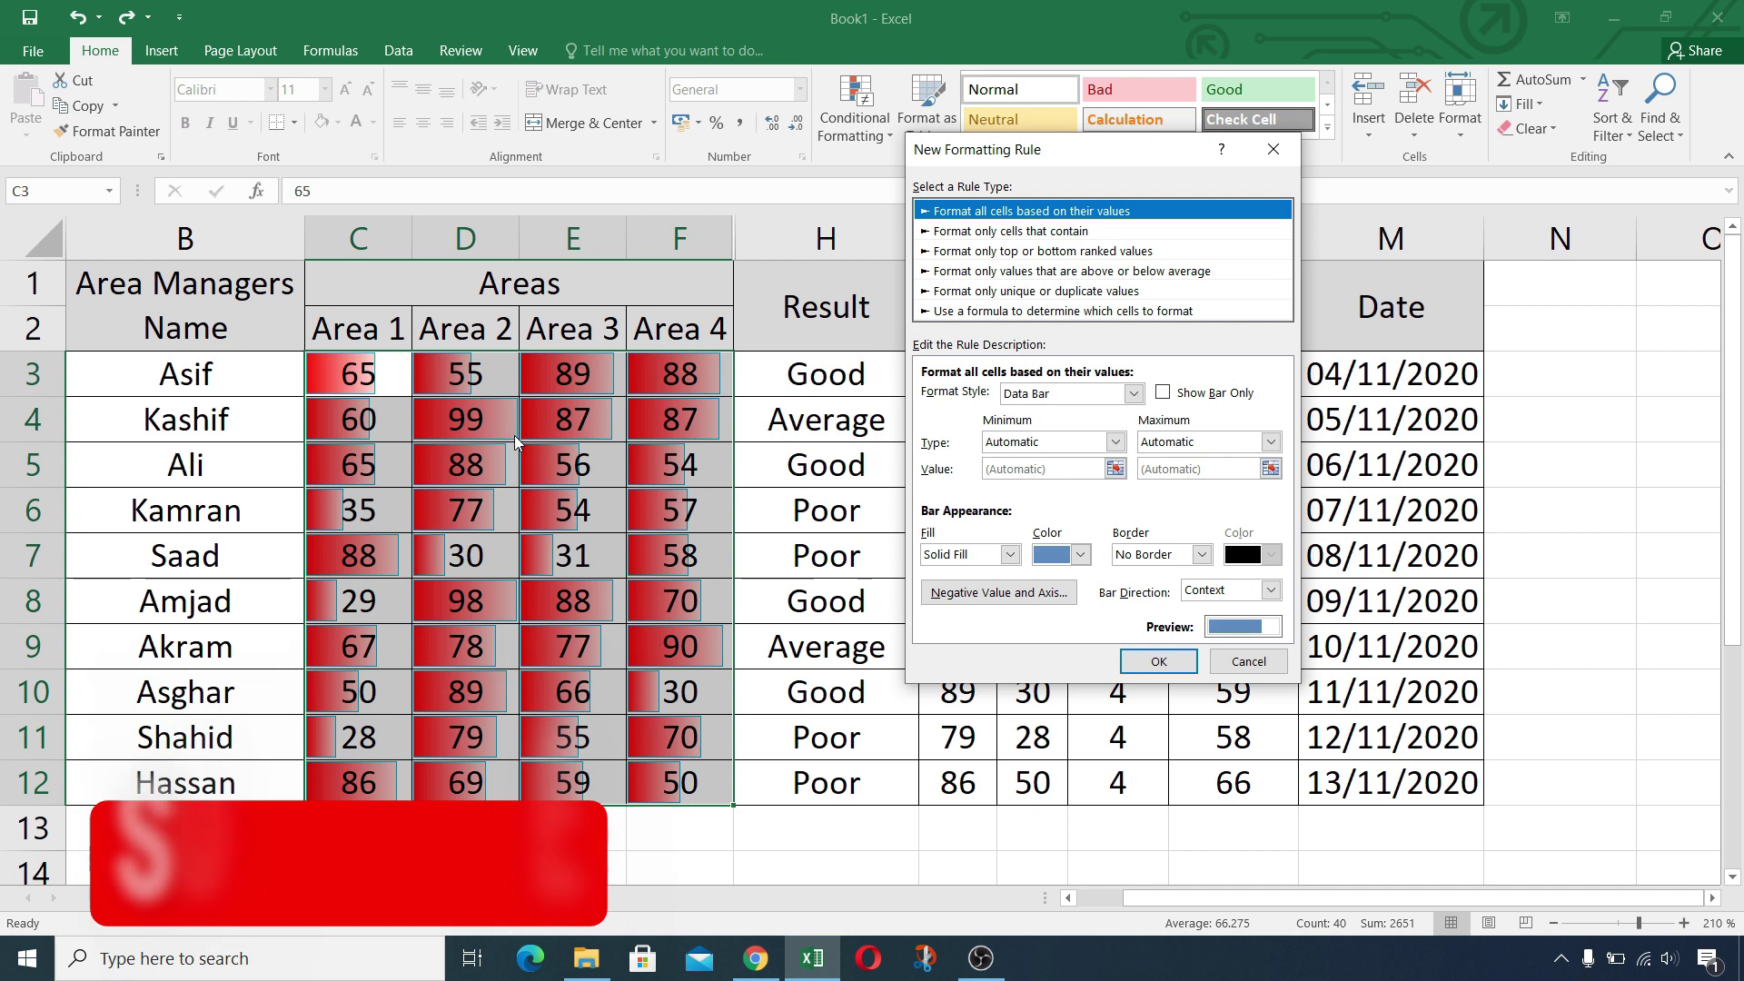
left_click(1163, 392)
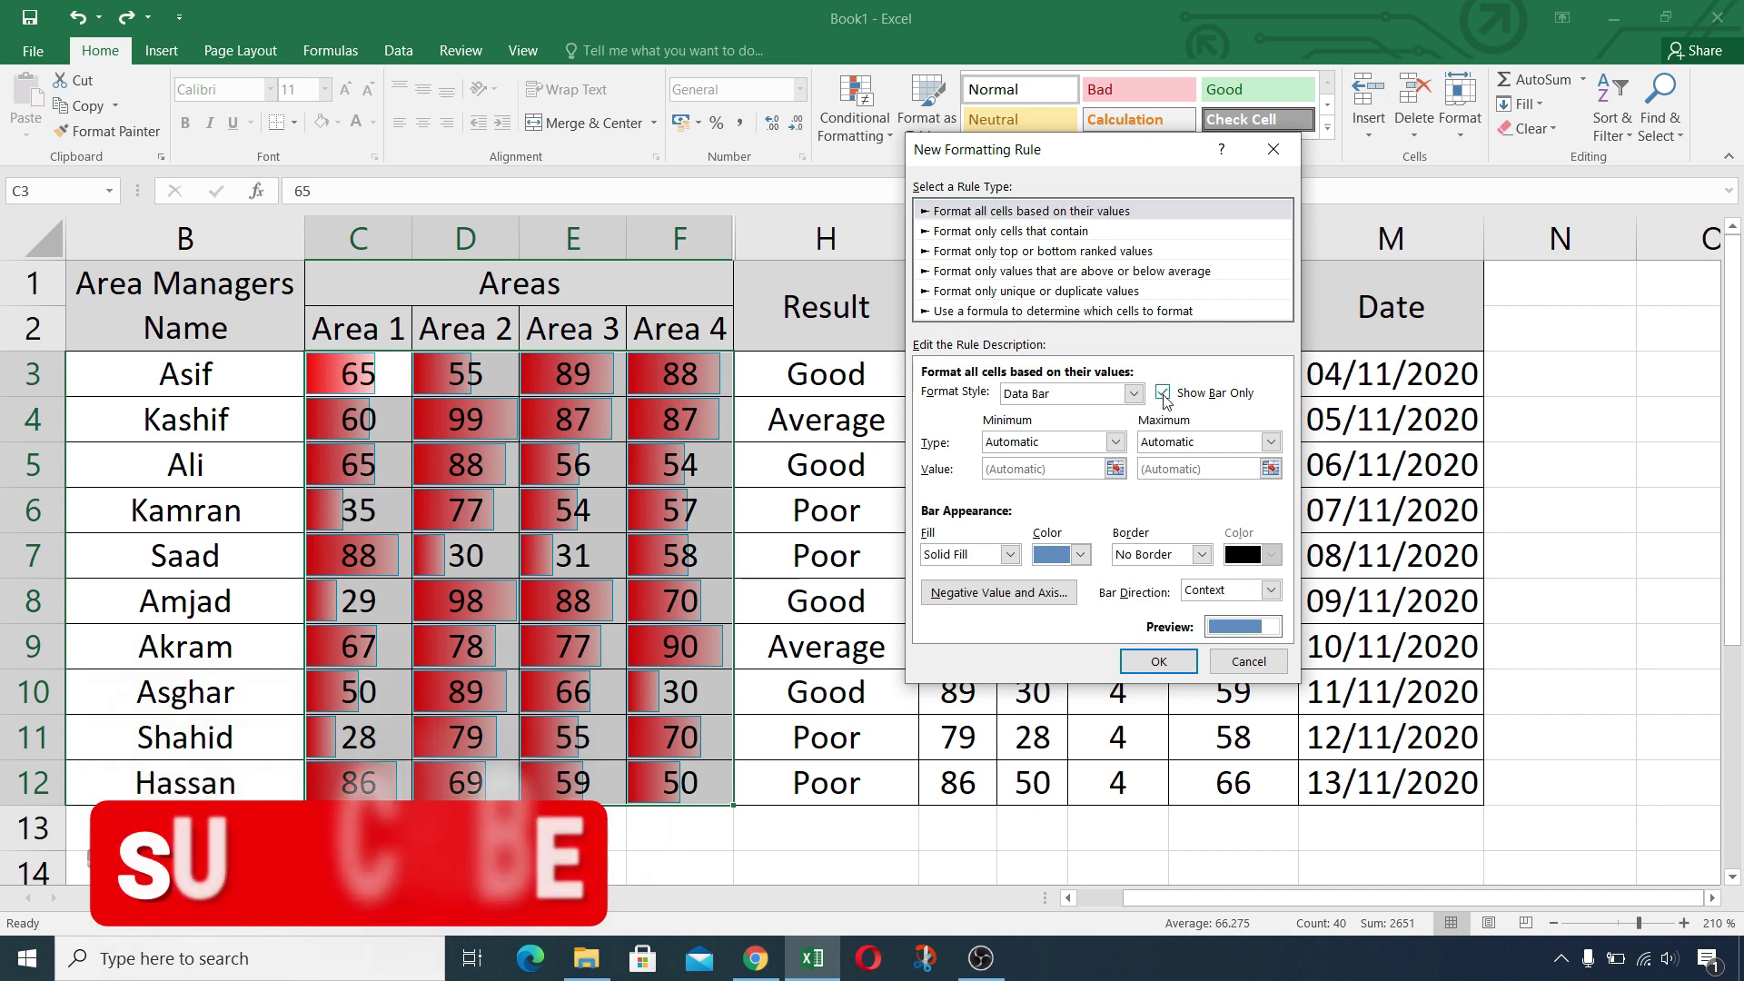
left_click(1158, 661)
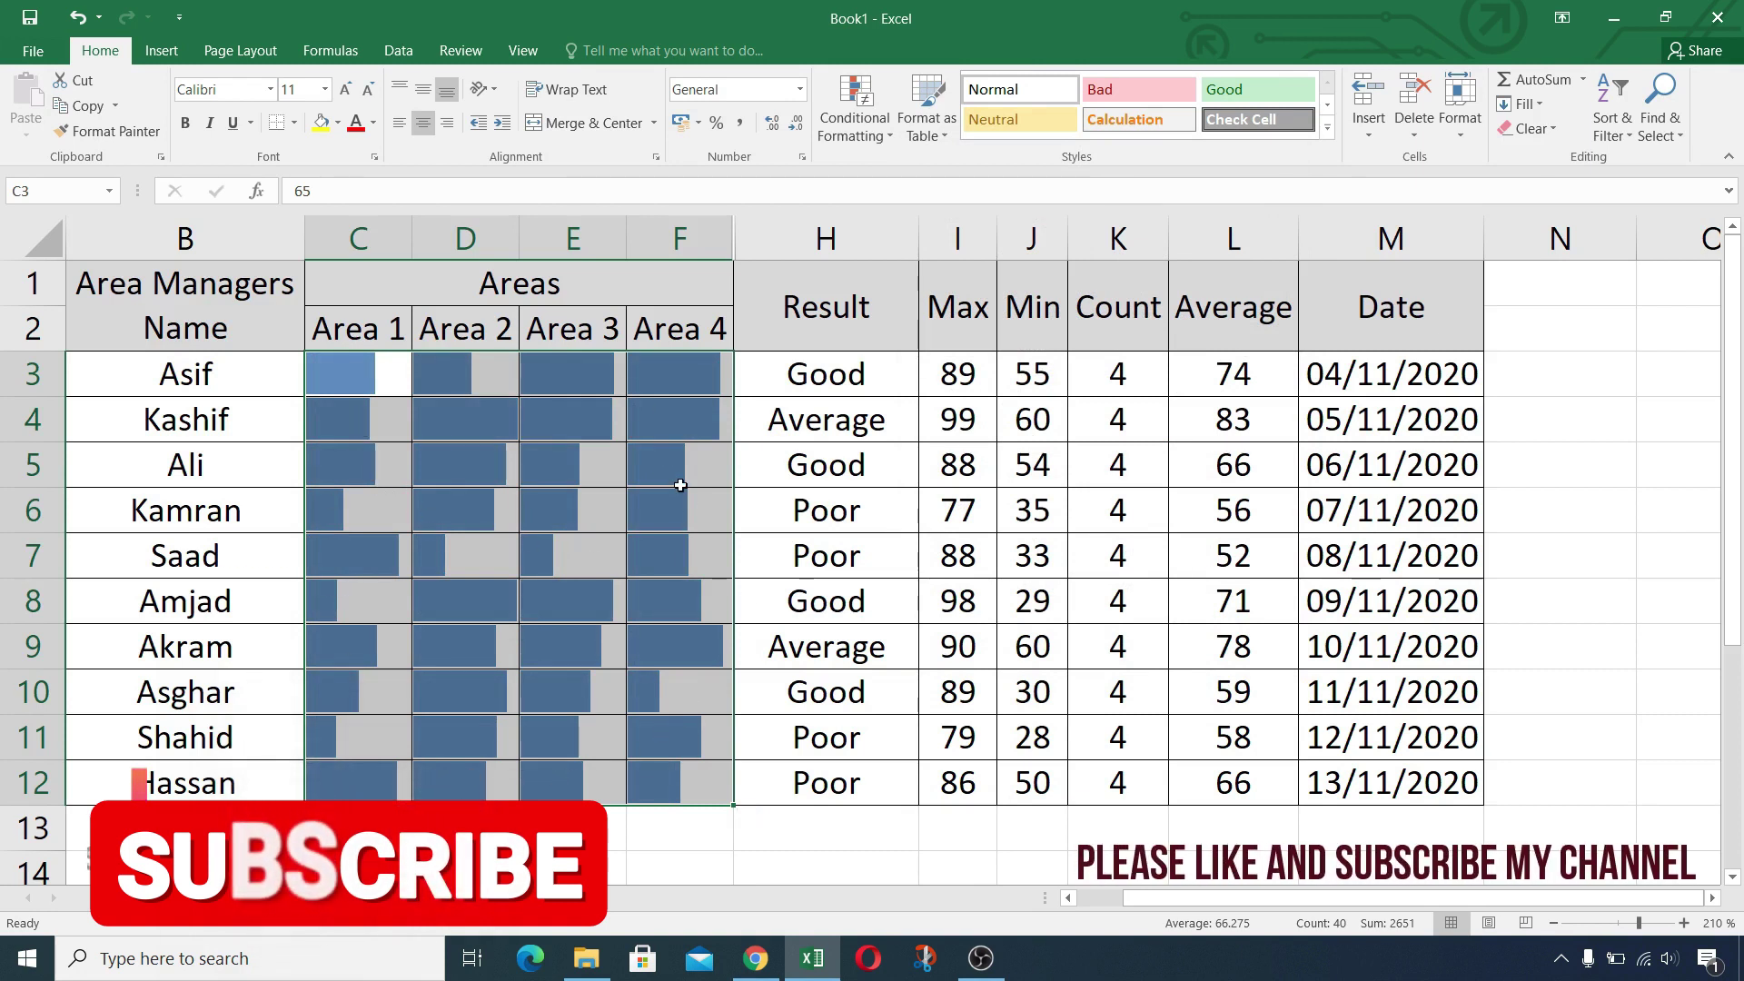
Step: Clear the conditional formatting rules from the area scores in C3:F12
left_click_drag(357, 376, 686, 776)
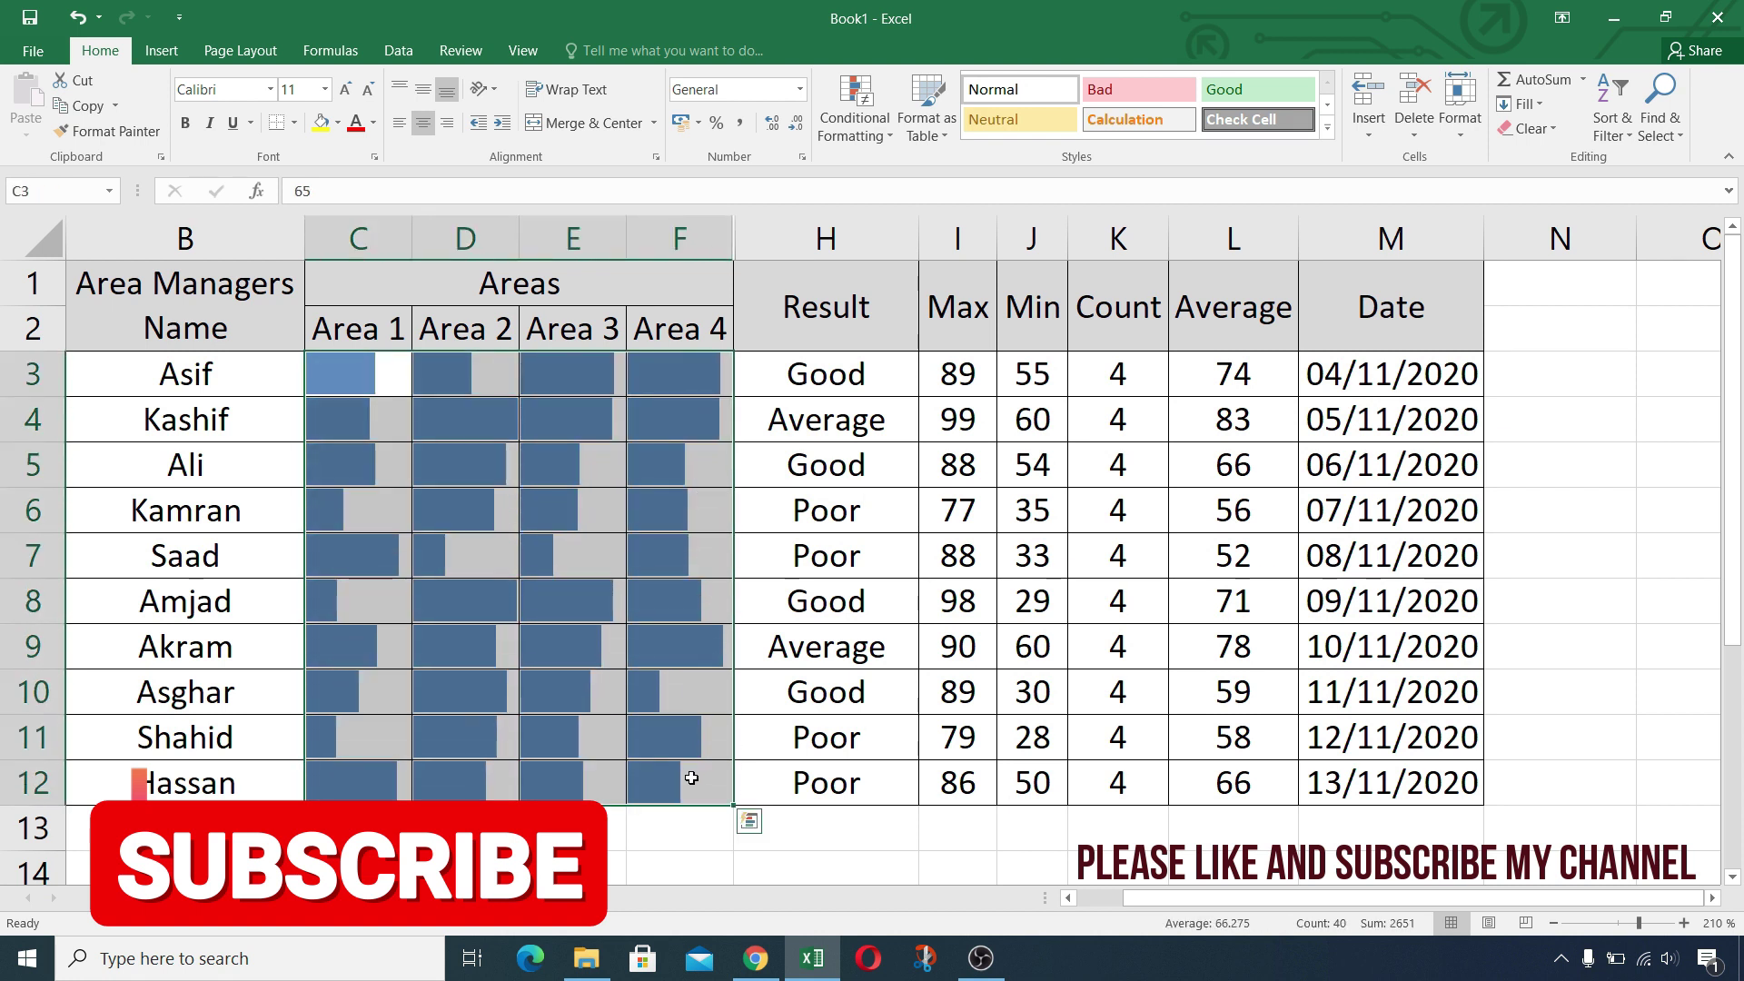
left_click(892, 138)
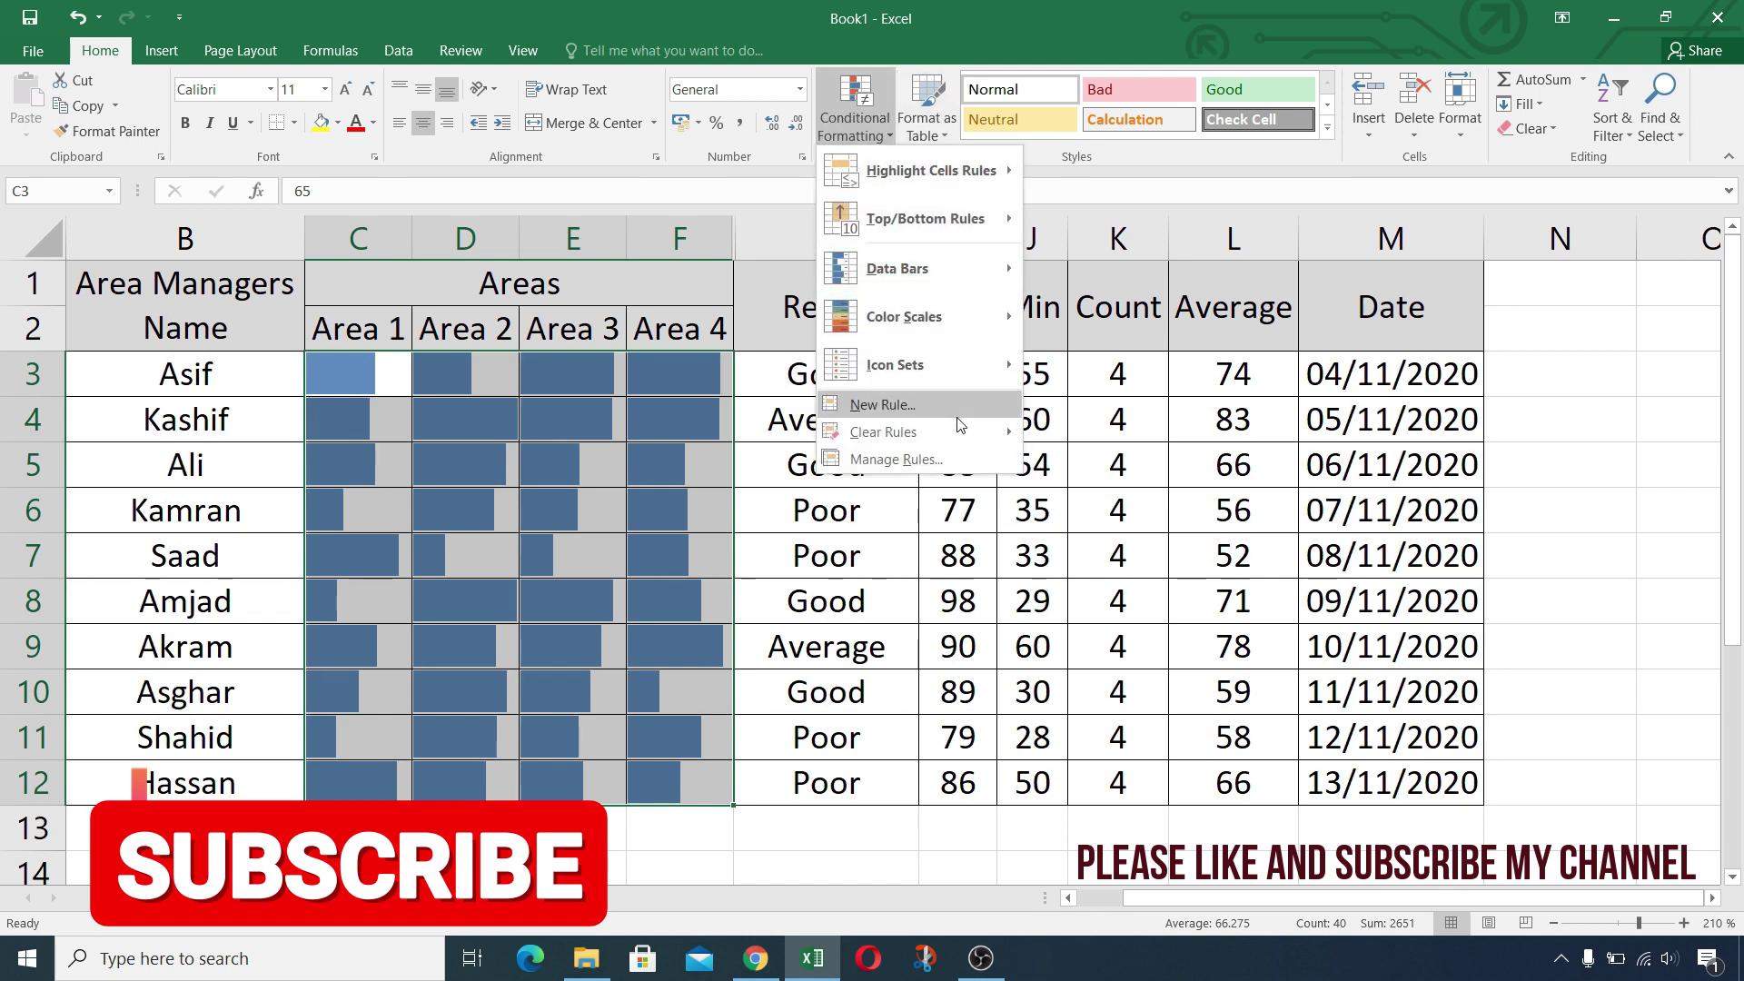
mouse_move(959, 433)
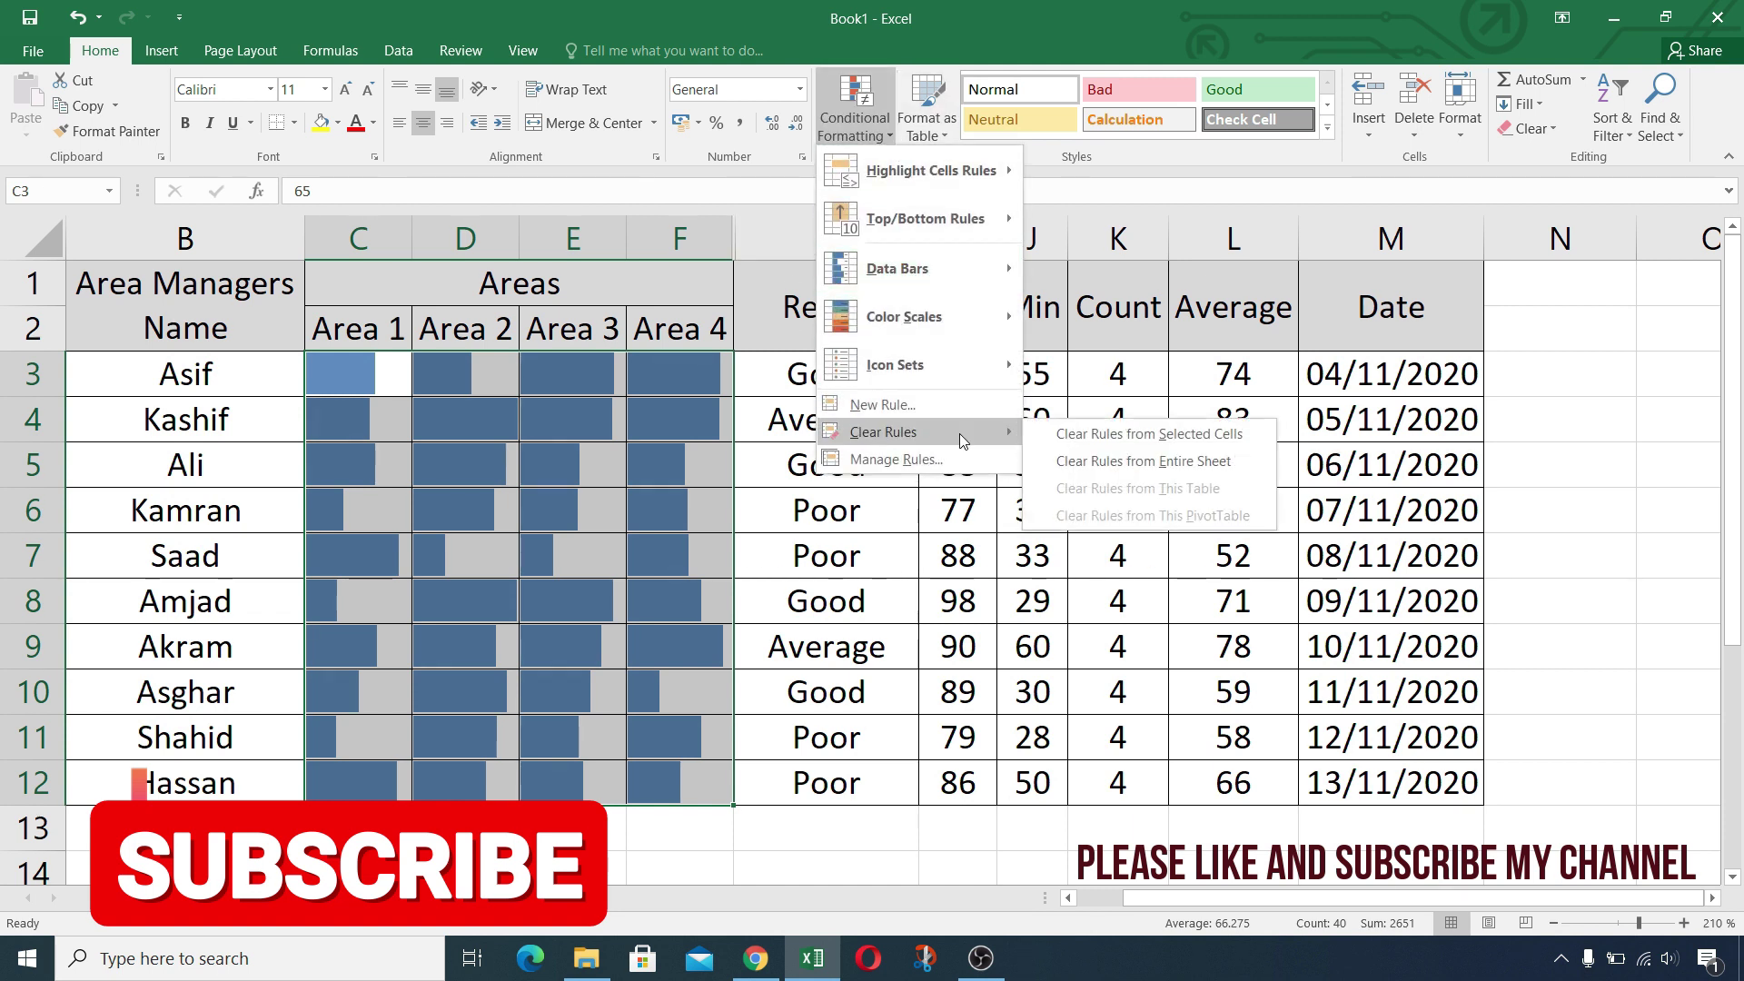
left_click(1184, 436)
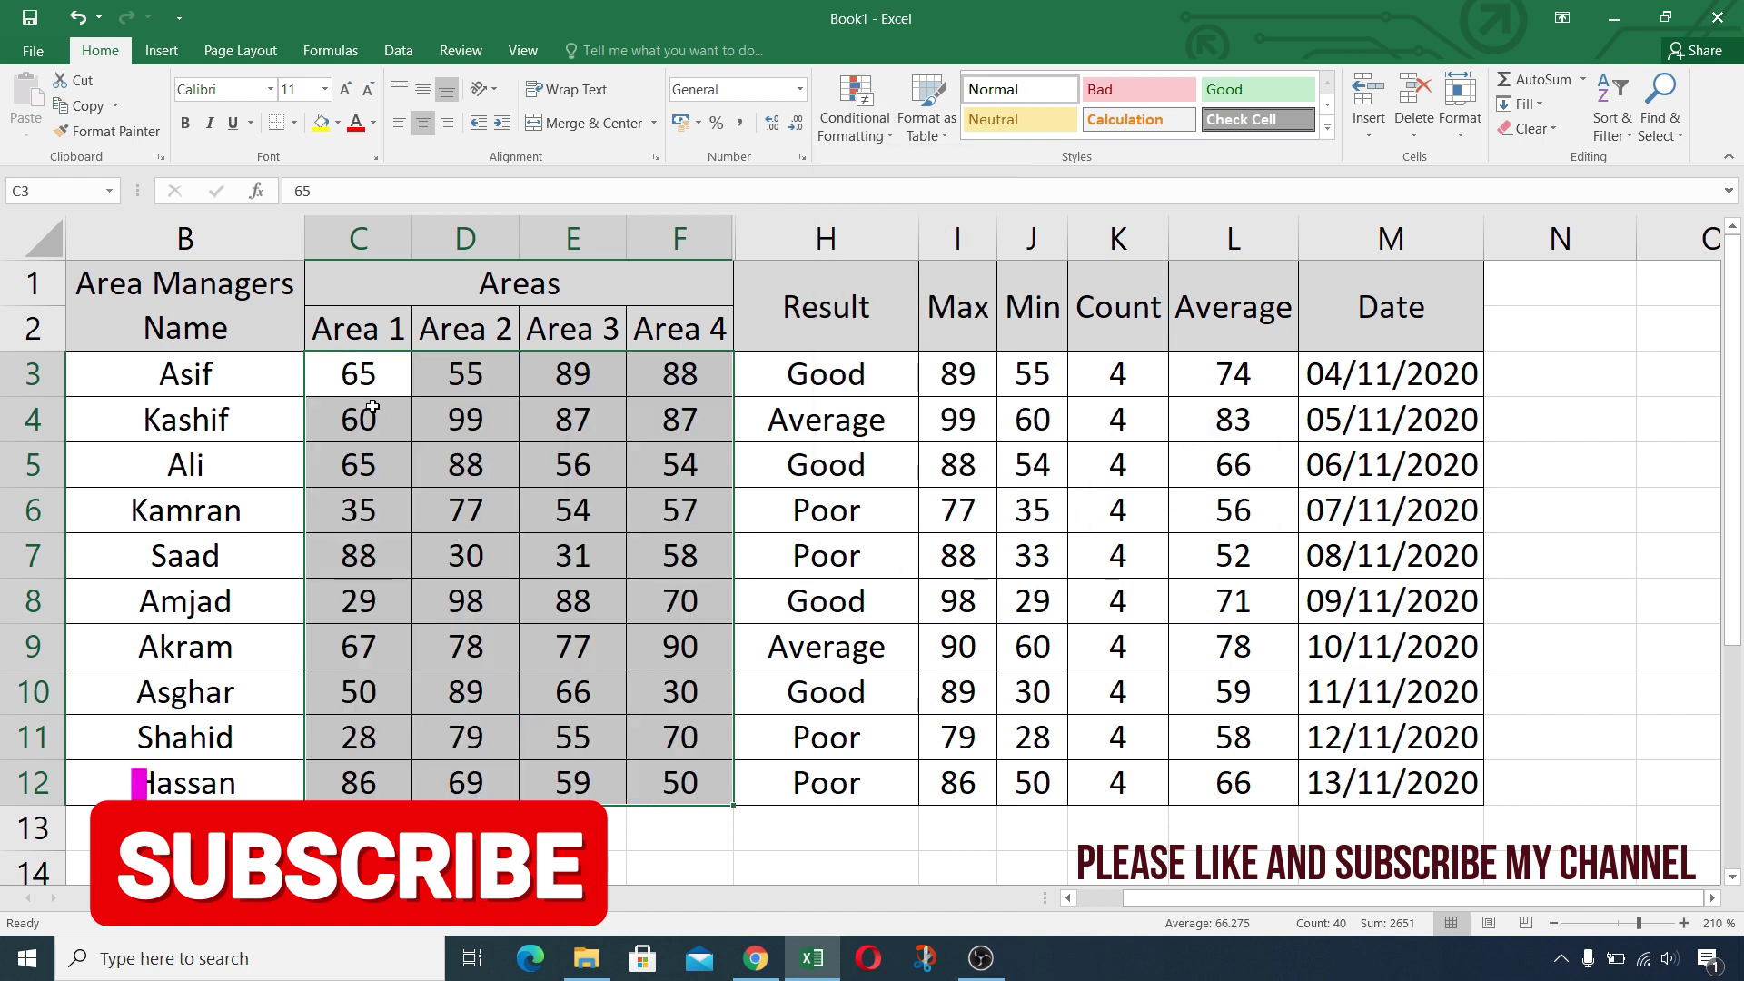
left_click(348, 385)
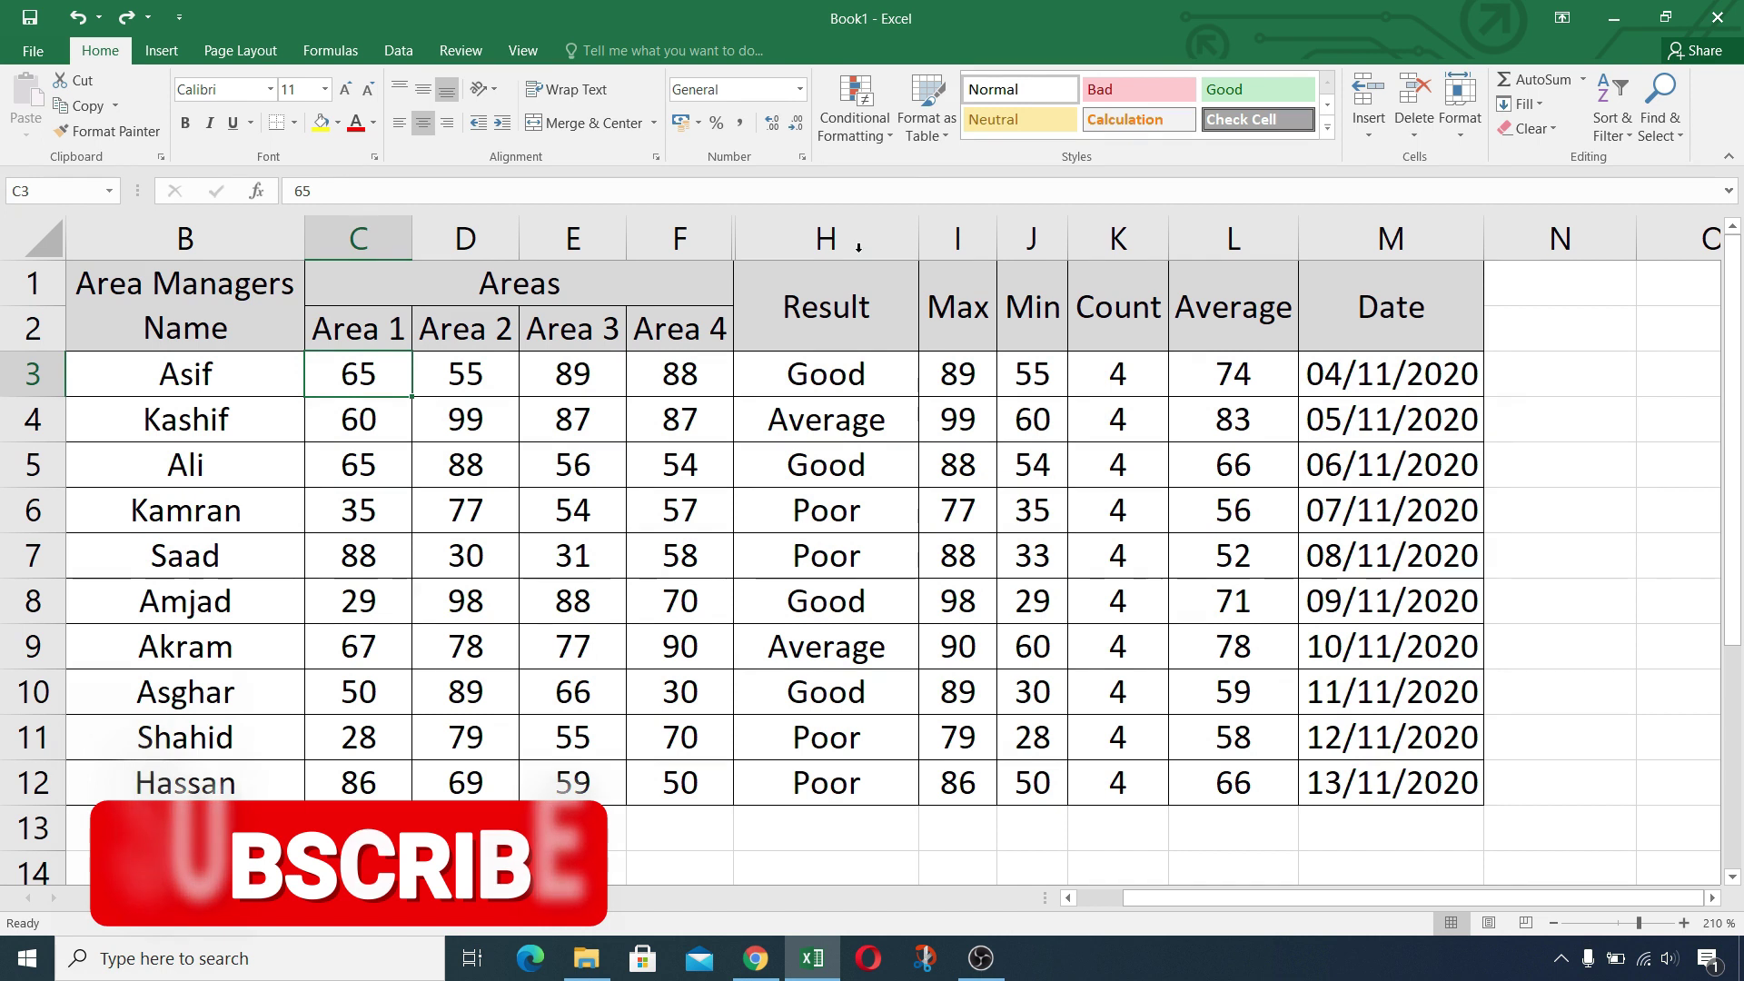
Step: Start a custom color scale rule for C3:F12 using the 2-Color Scale format style
left_click(882, 134)
mouse_move(939, 329)
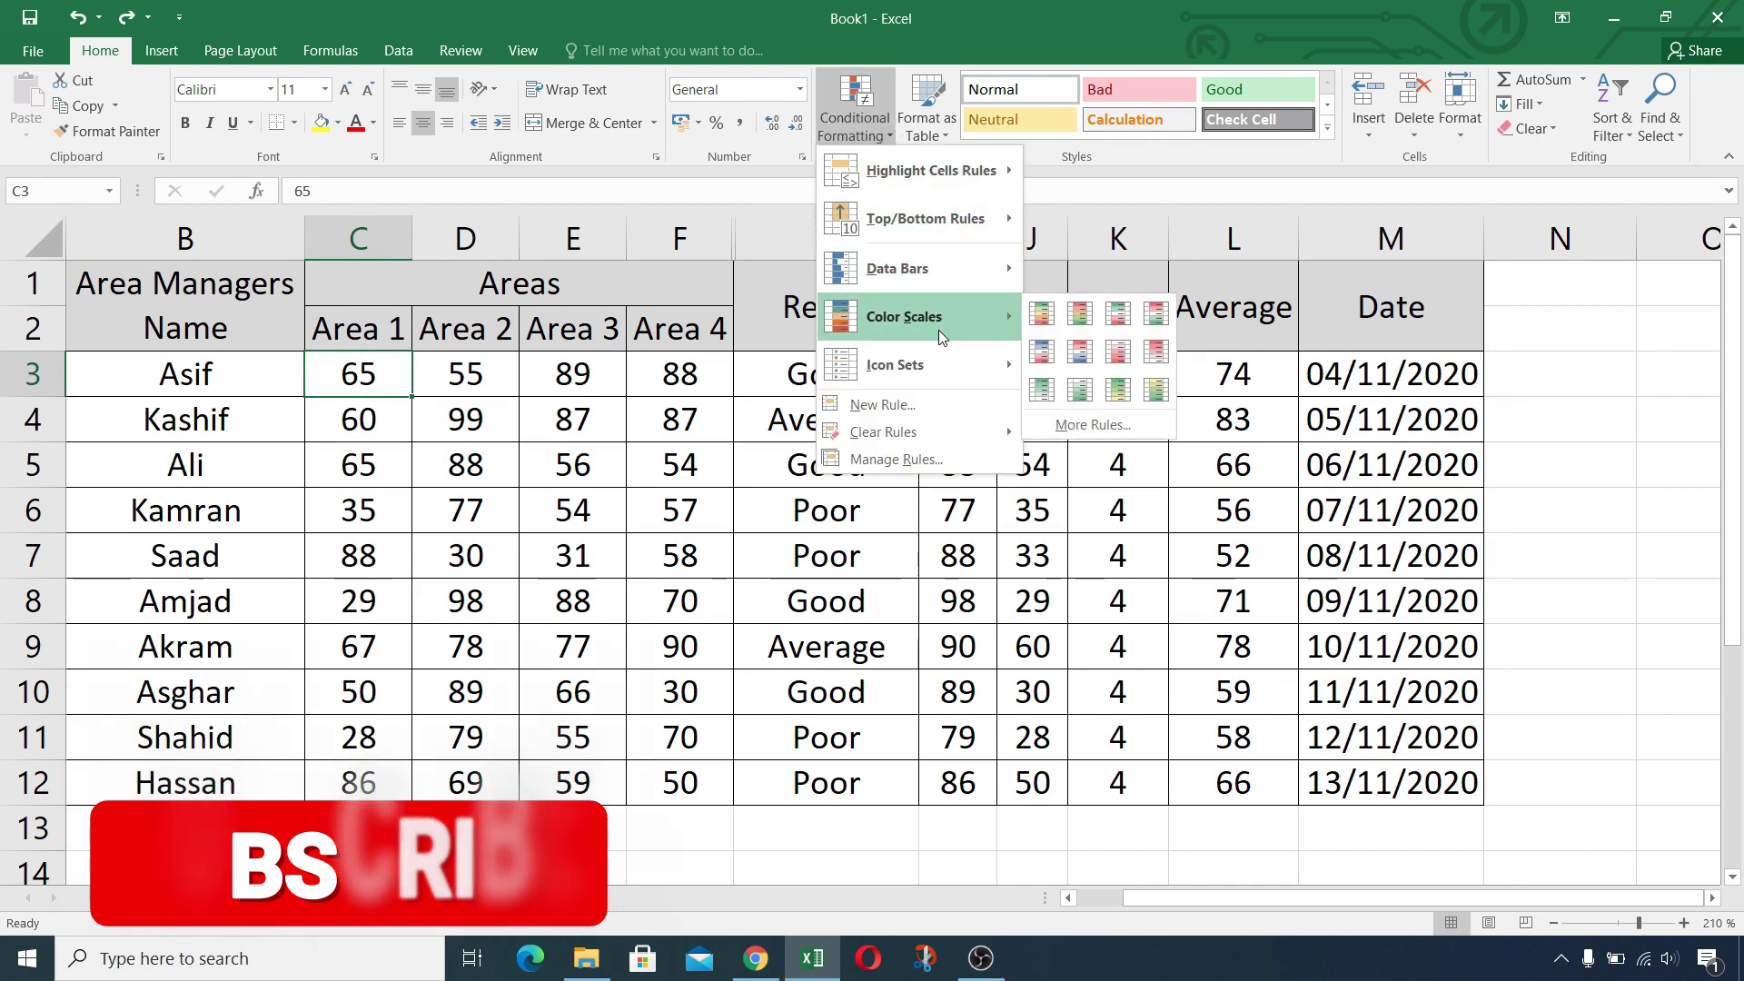
left_click(389, 376)
left_click_drag(392, 376, 685, 783)
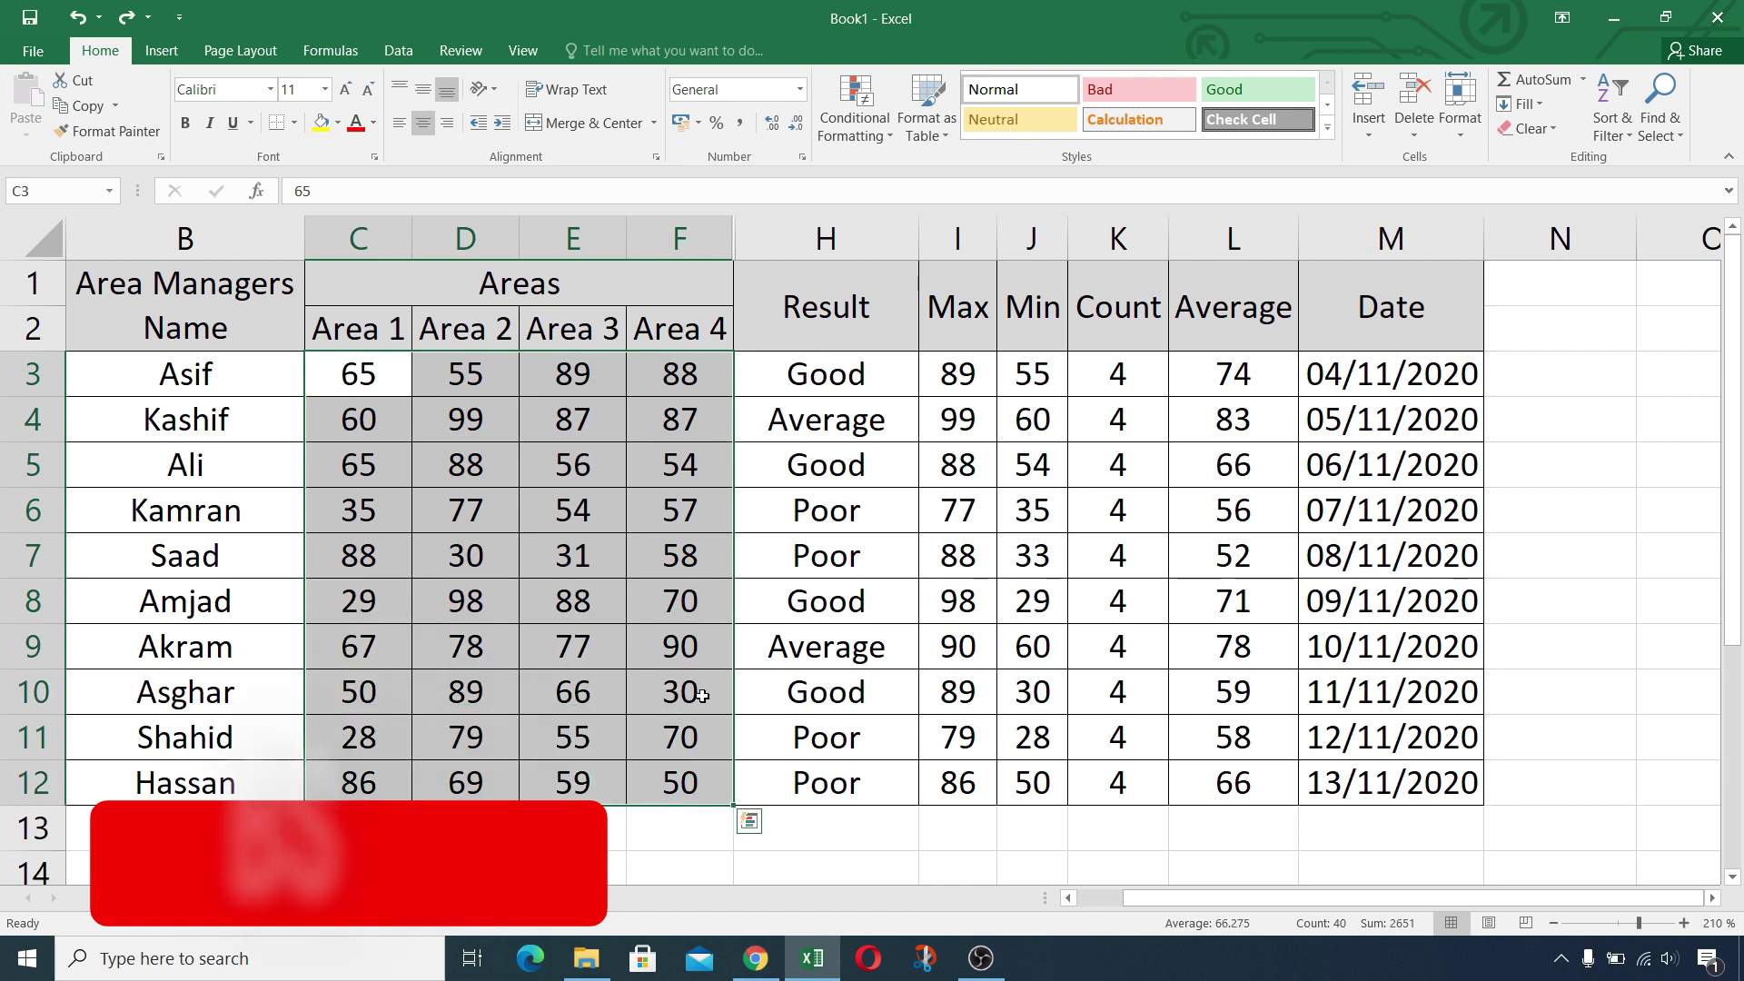
left_click(881, 132)
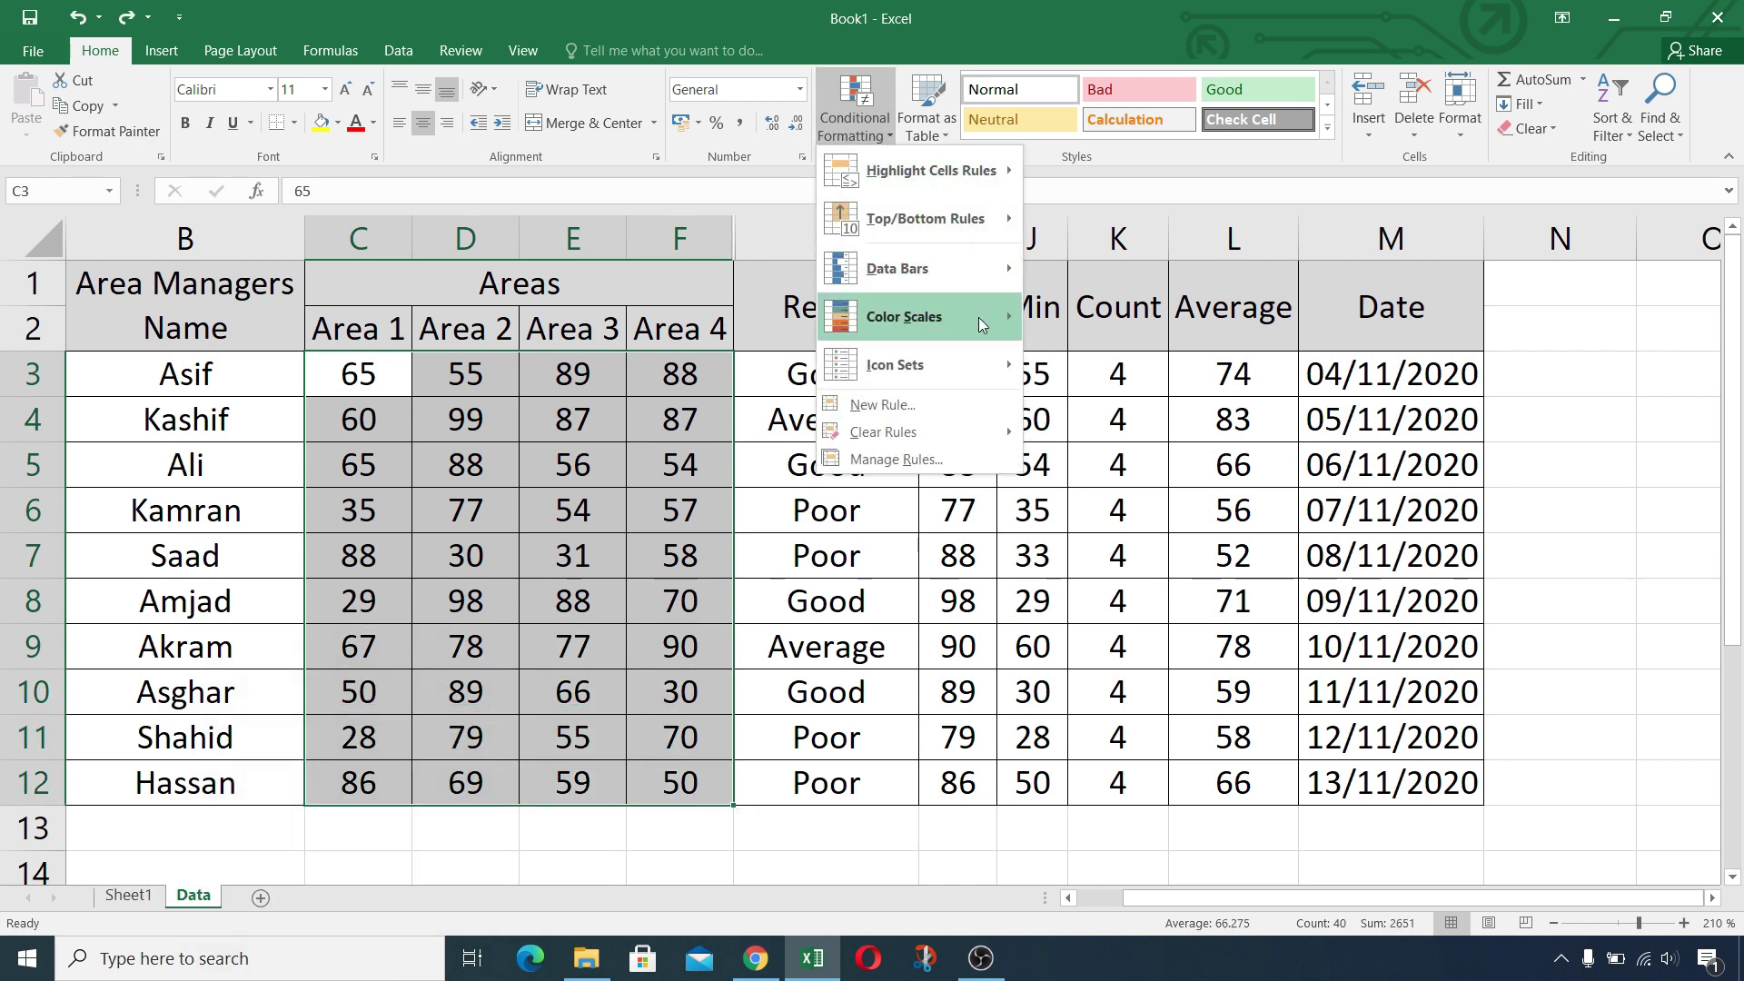
mouse_move(980, 318)
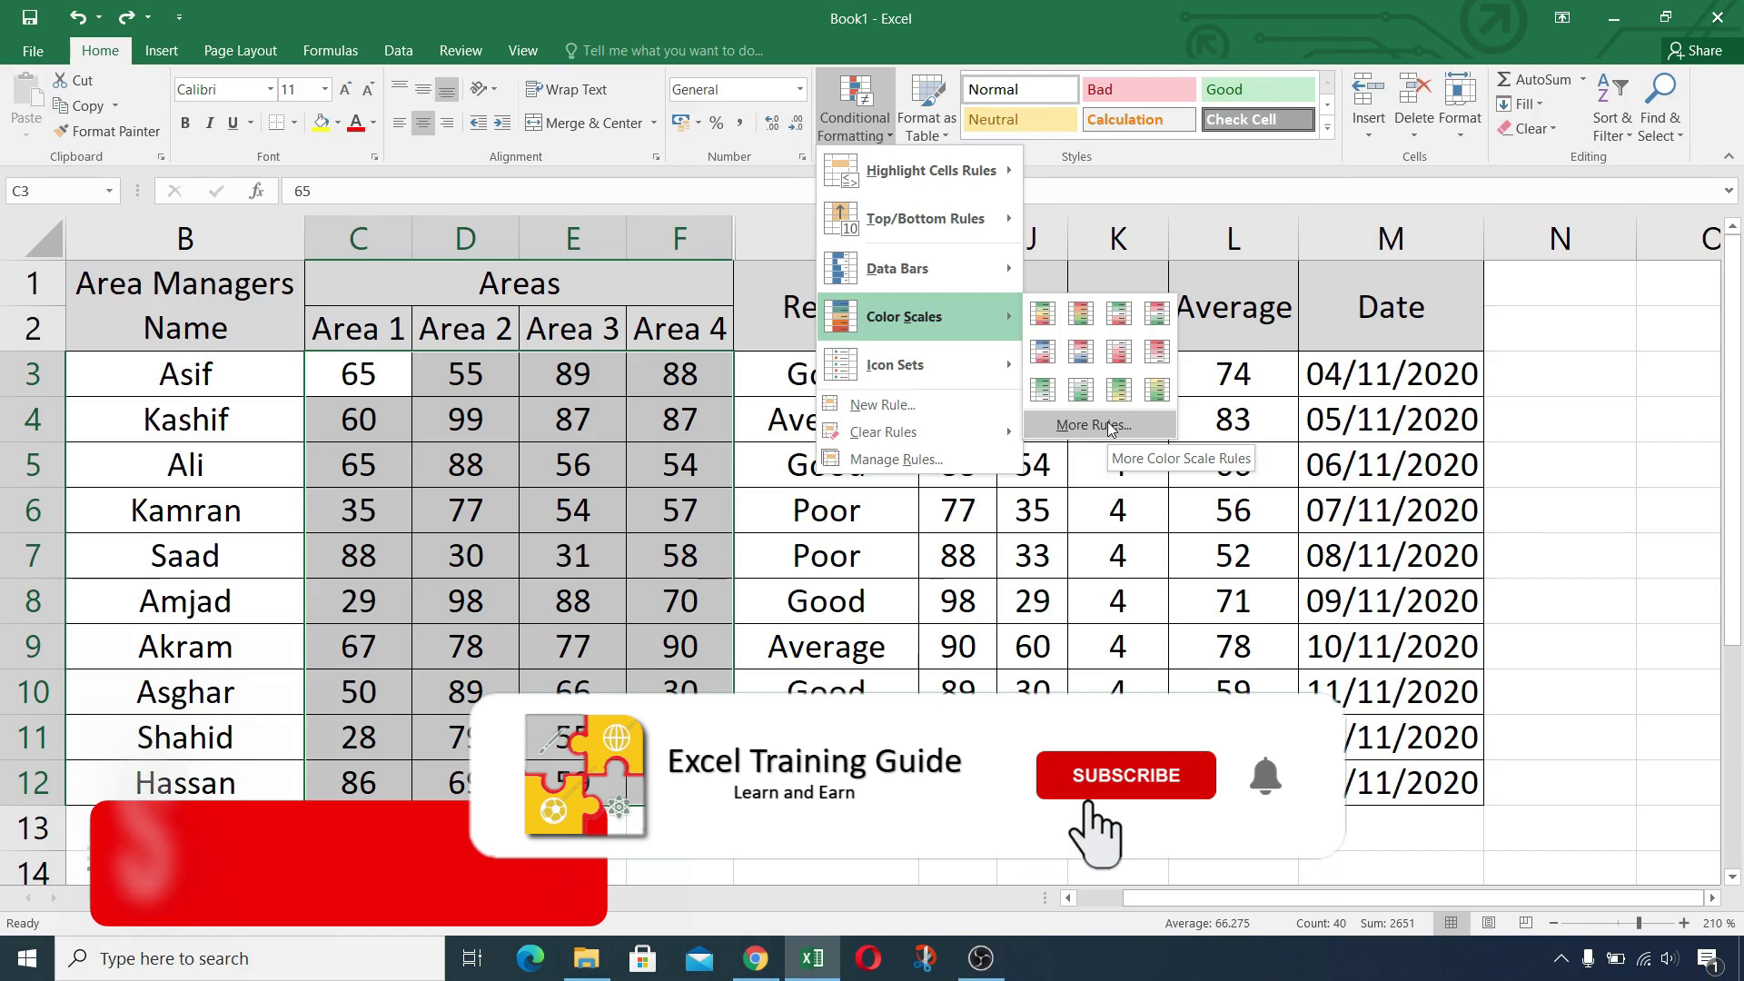
left_click(1093, 425)
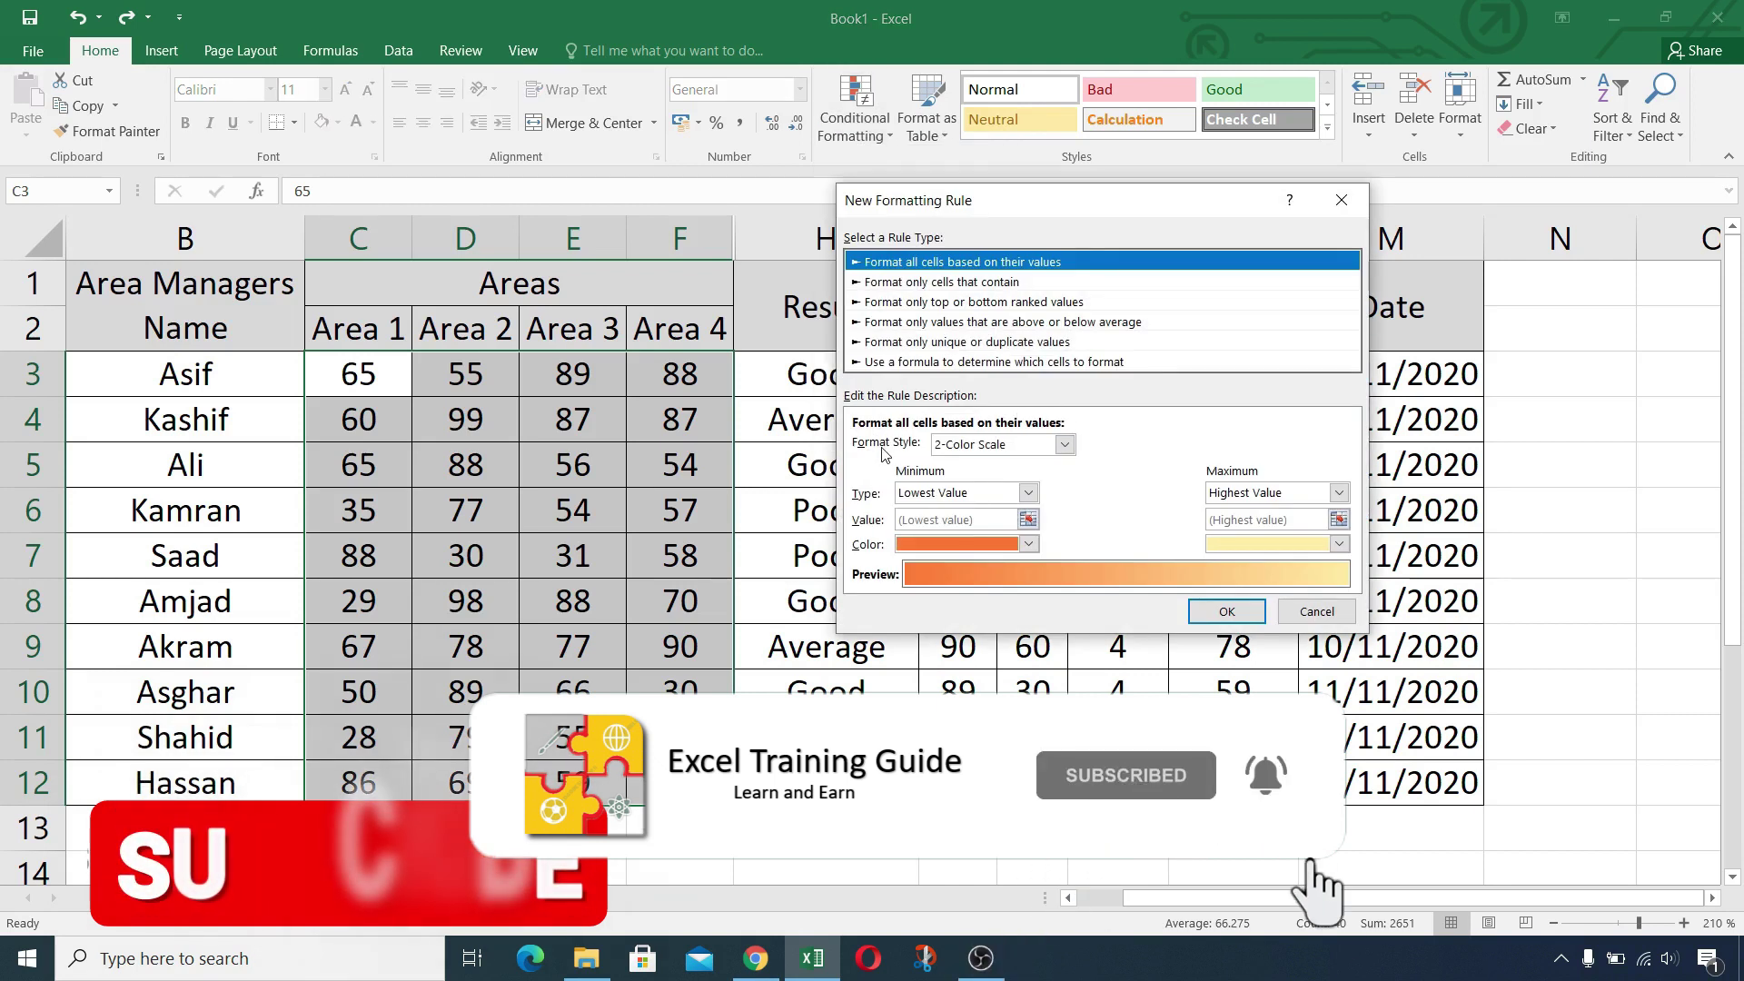
left_click(1063, 444)
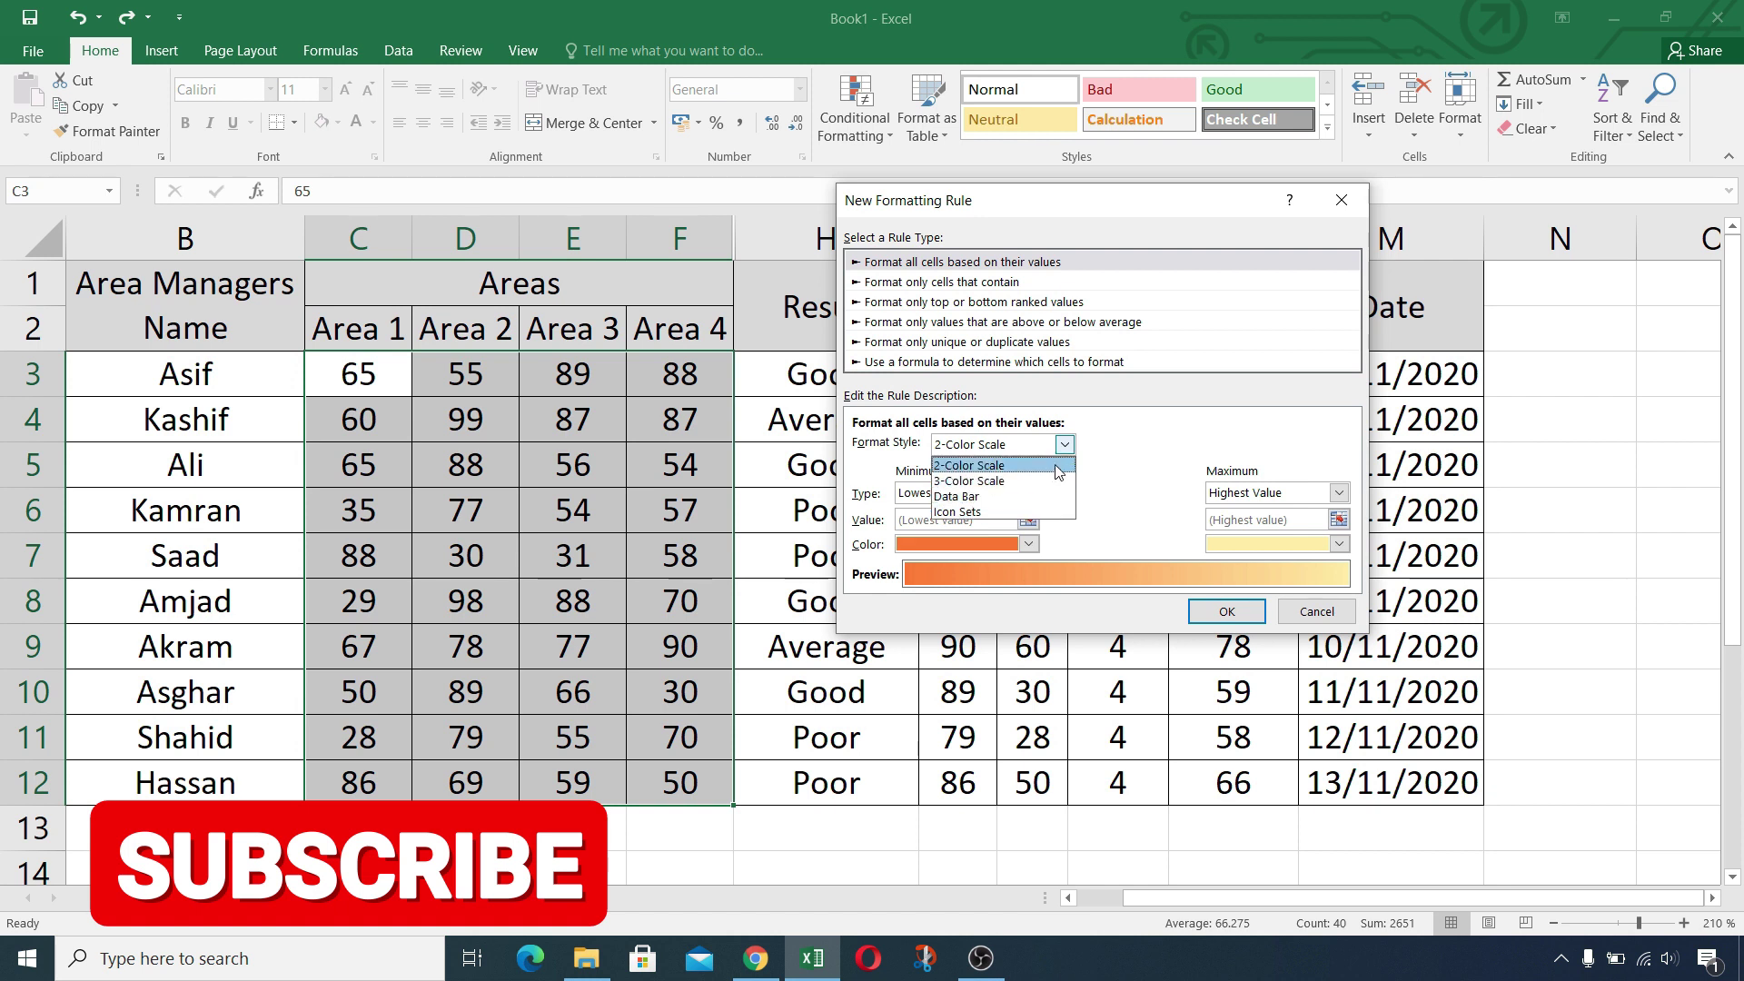
left_click(1059, 467)
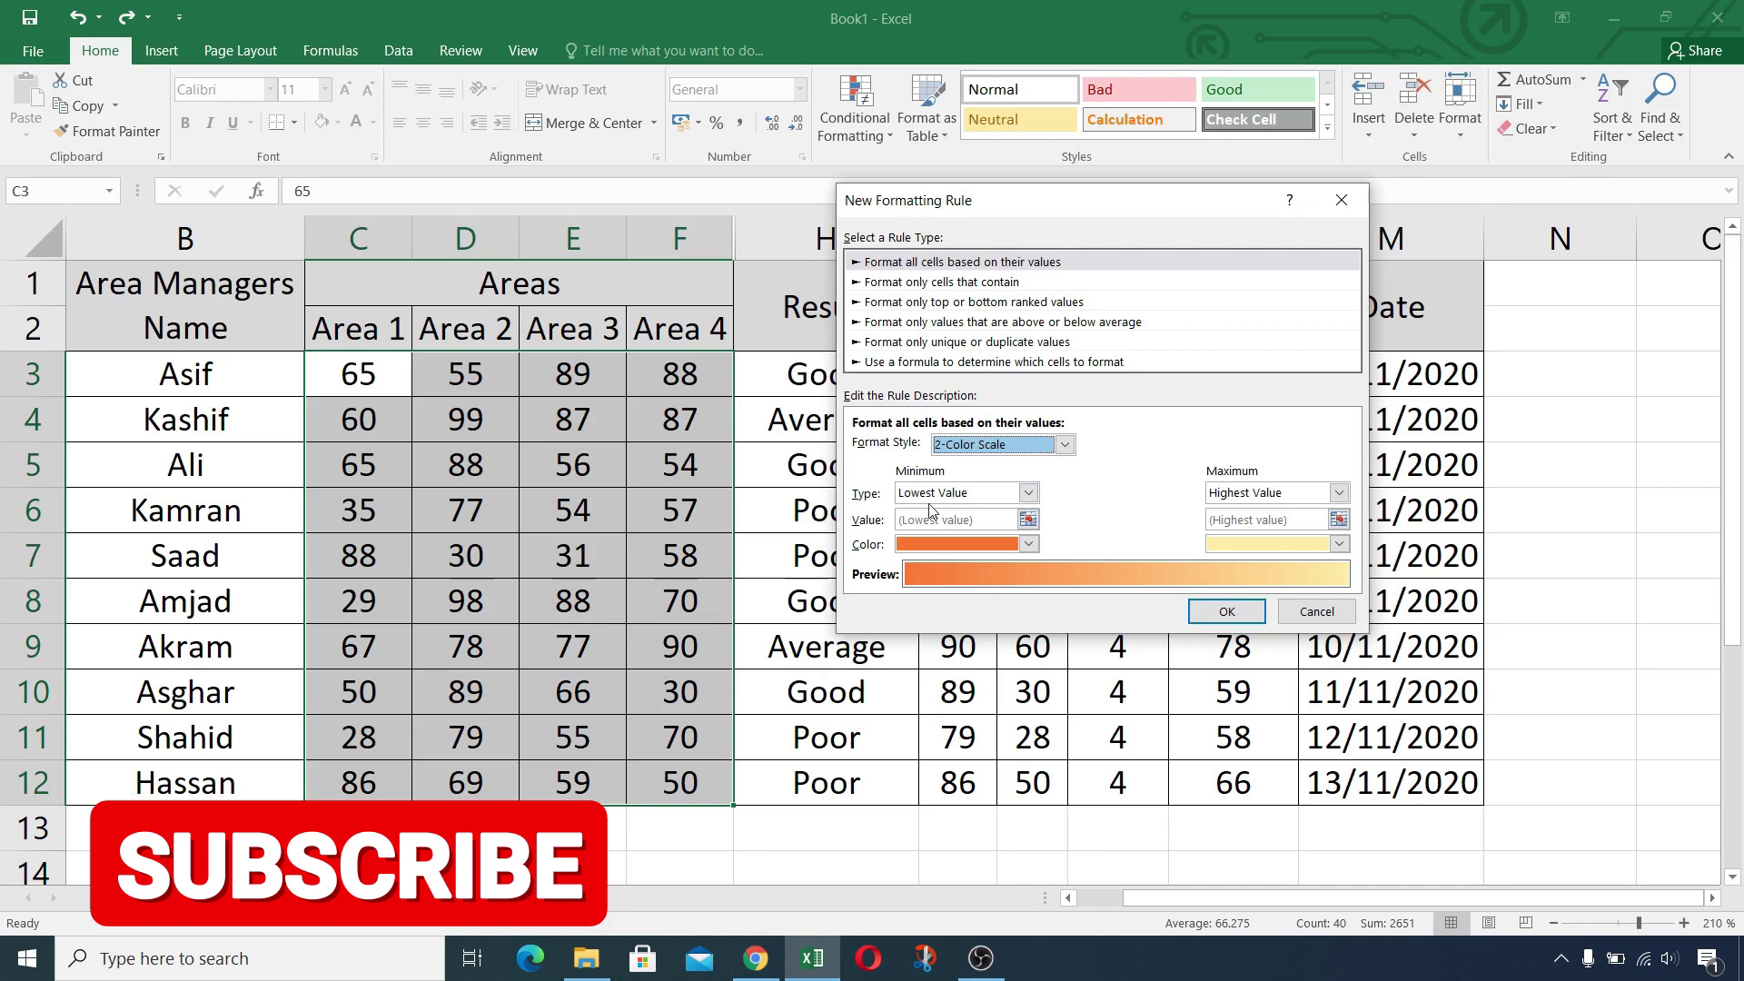
Step: Set the two-color scale's minimum color to red and maximum color to yellow, and apply the rule to C3:F12
left_click(1029, 545)
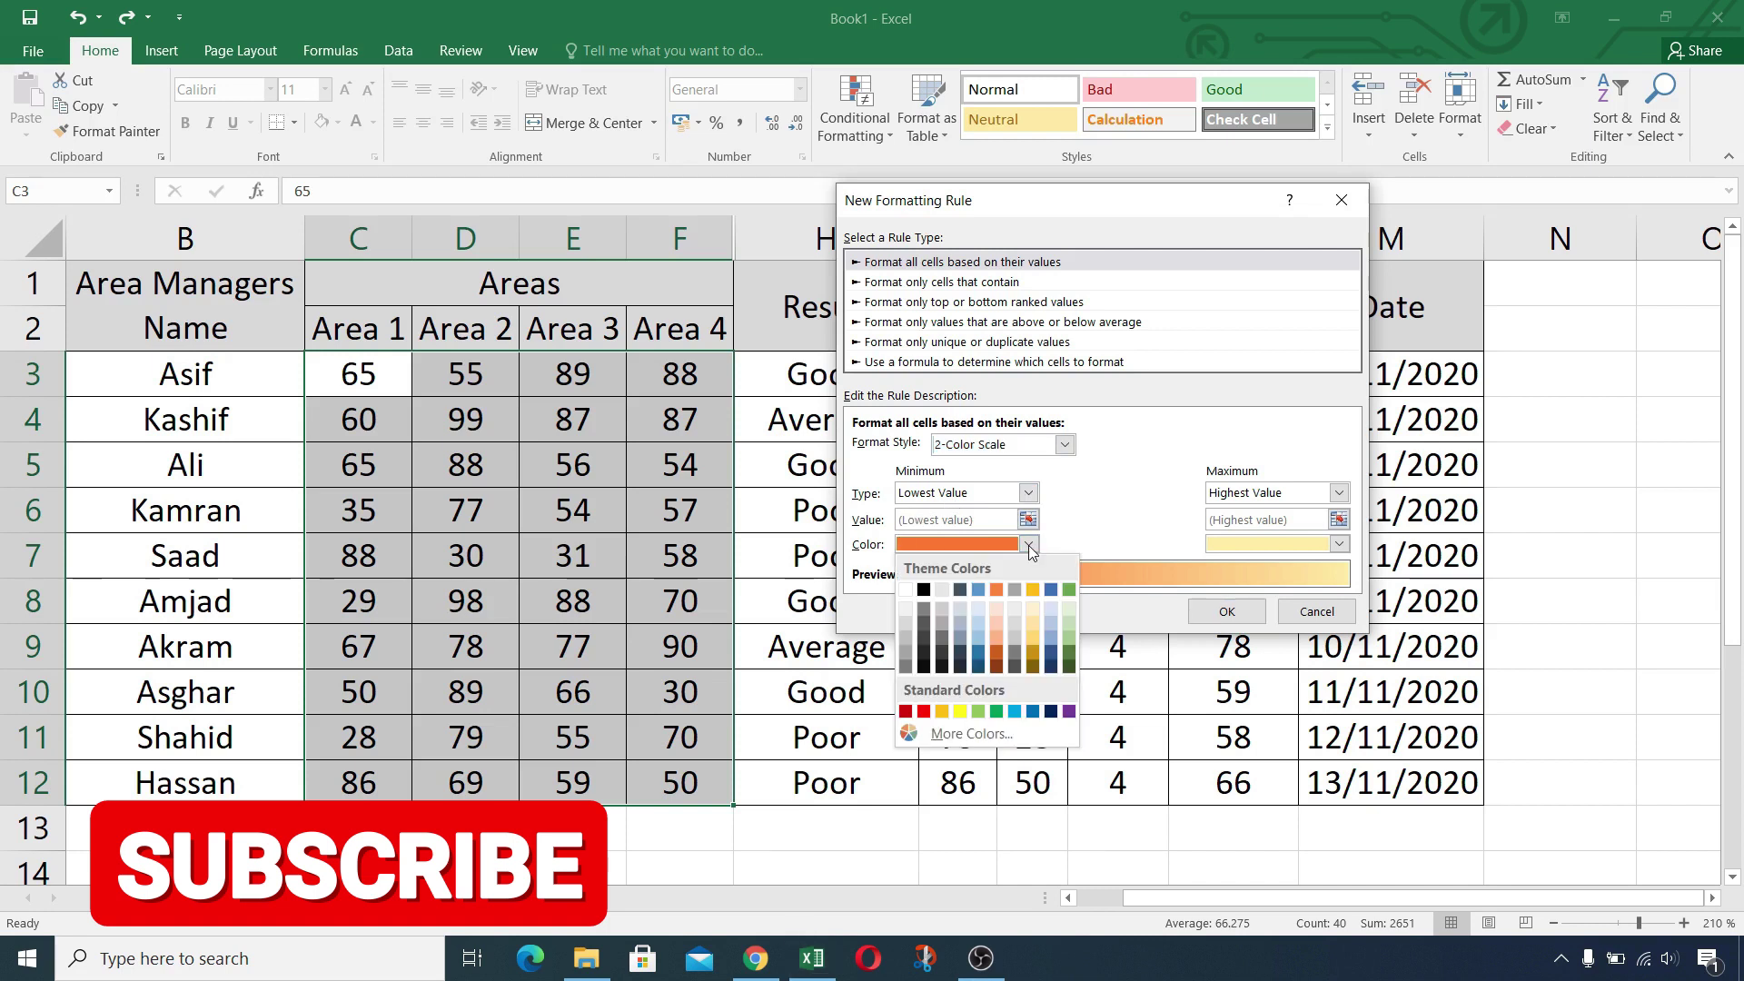
left_click(923, 711)
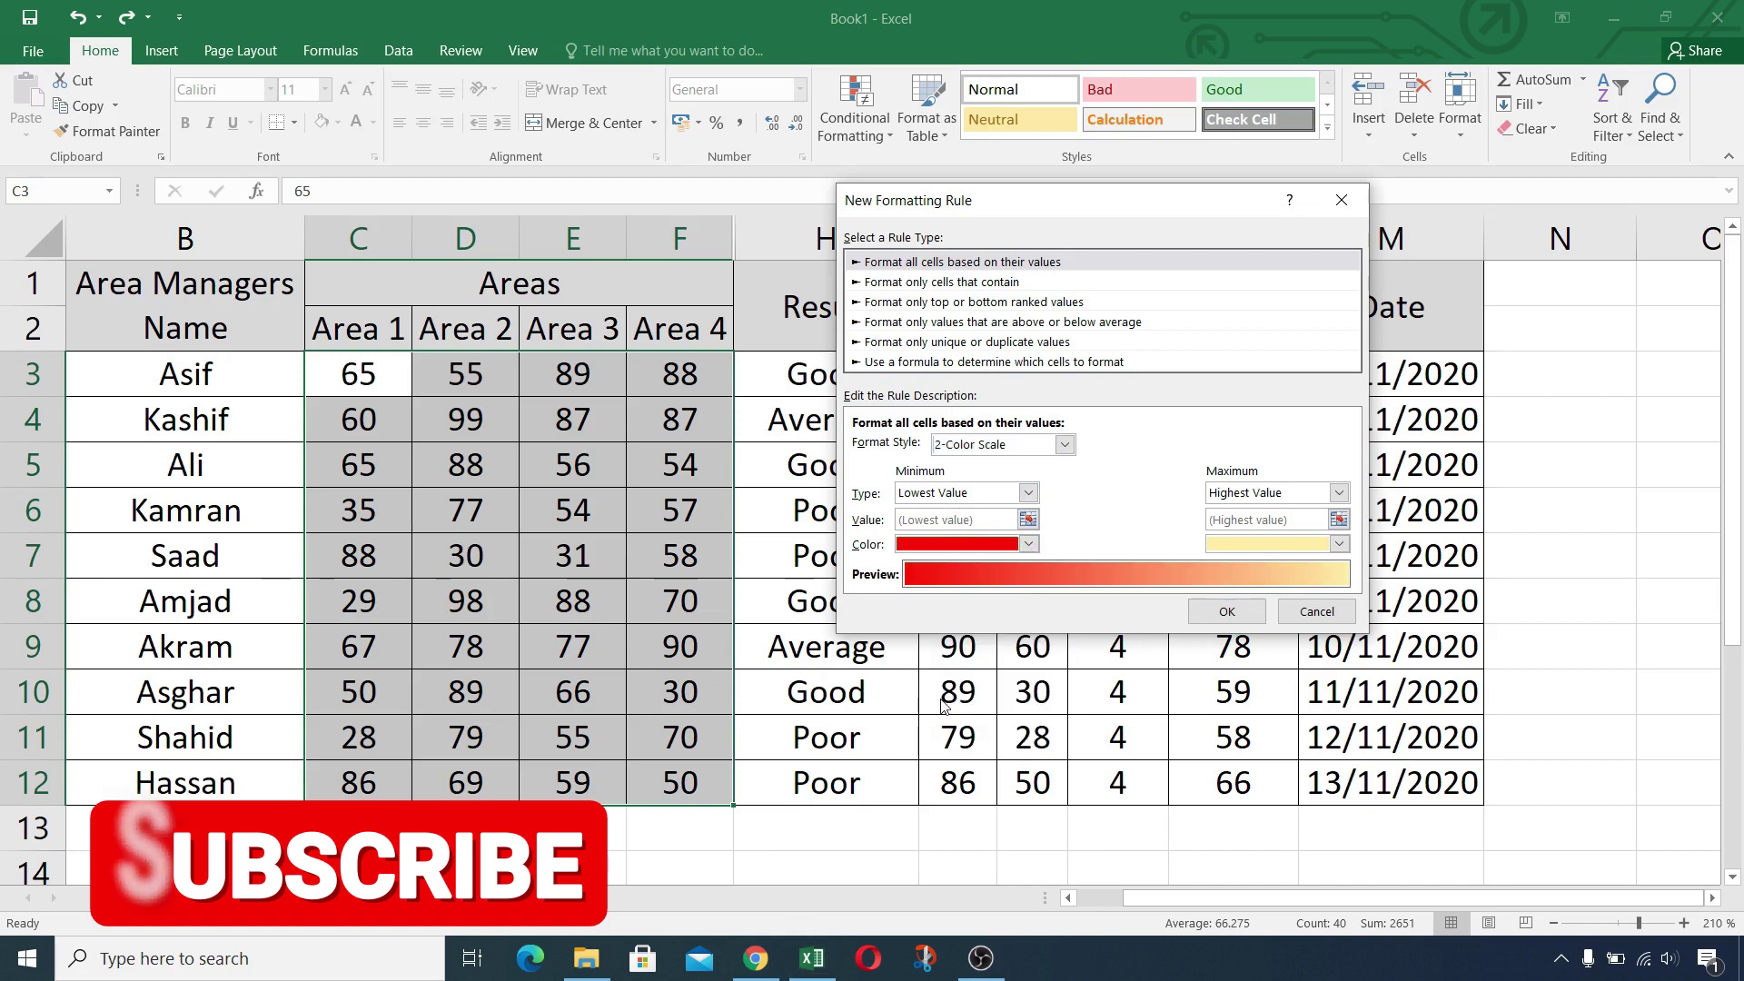
left_click(1339, 543)
left_click(1267, 711)
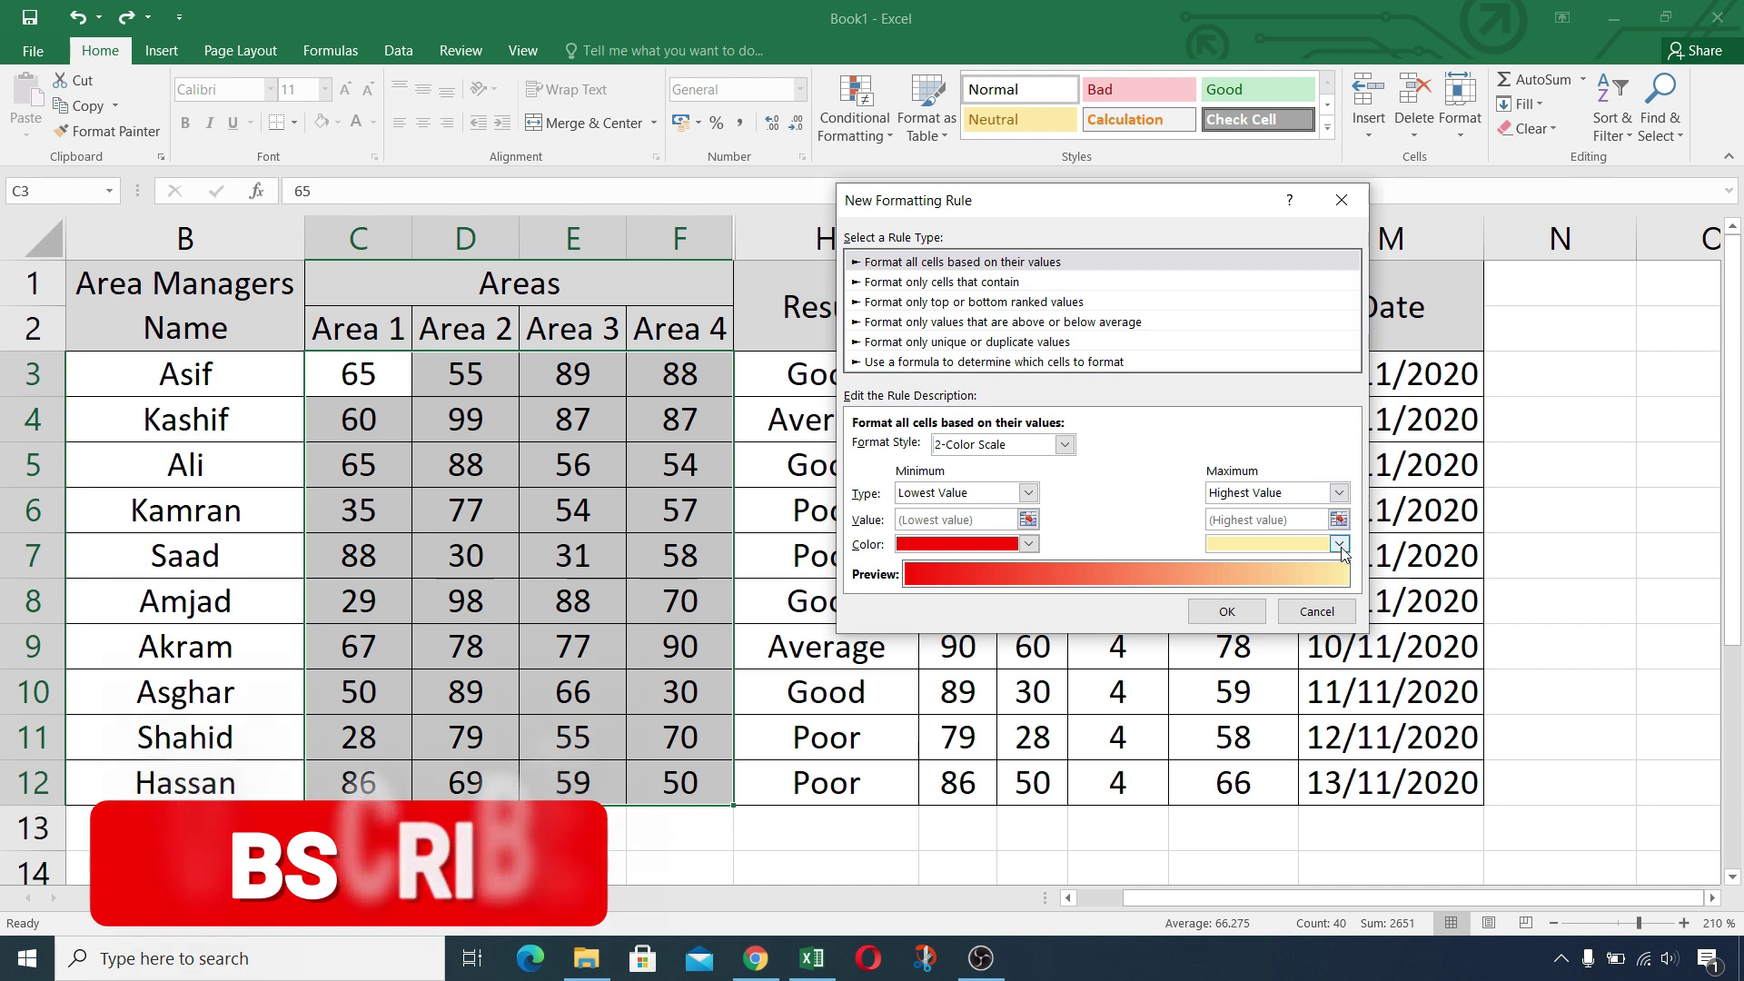
left_click(1227, 612)
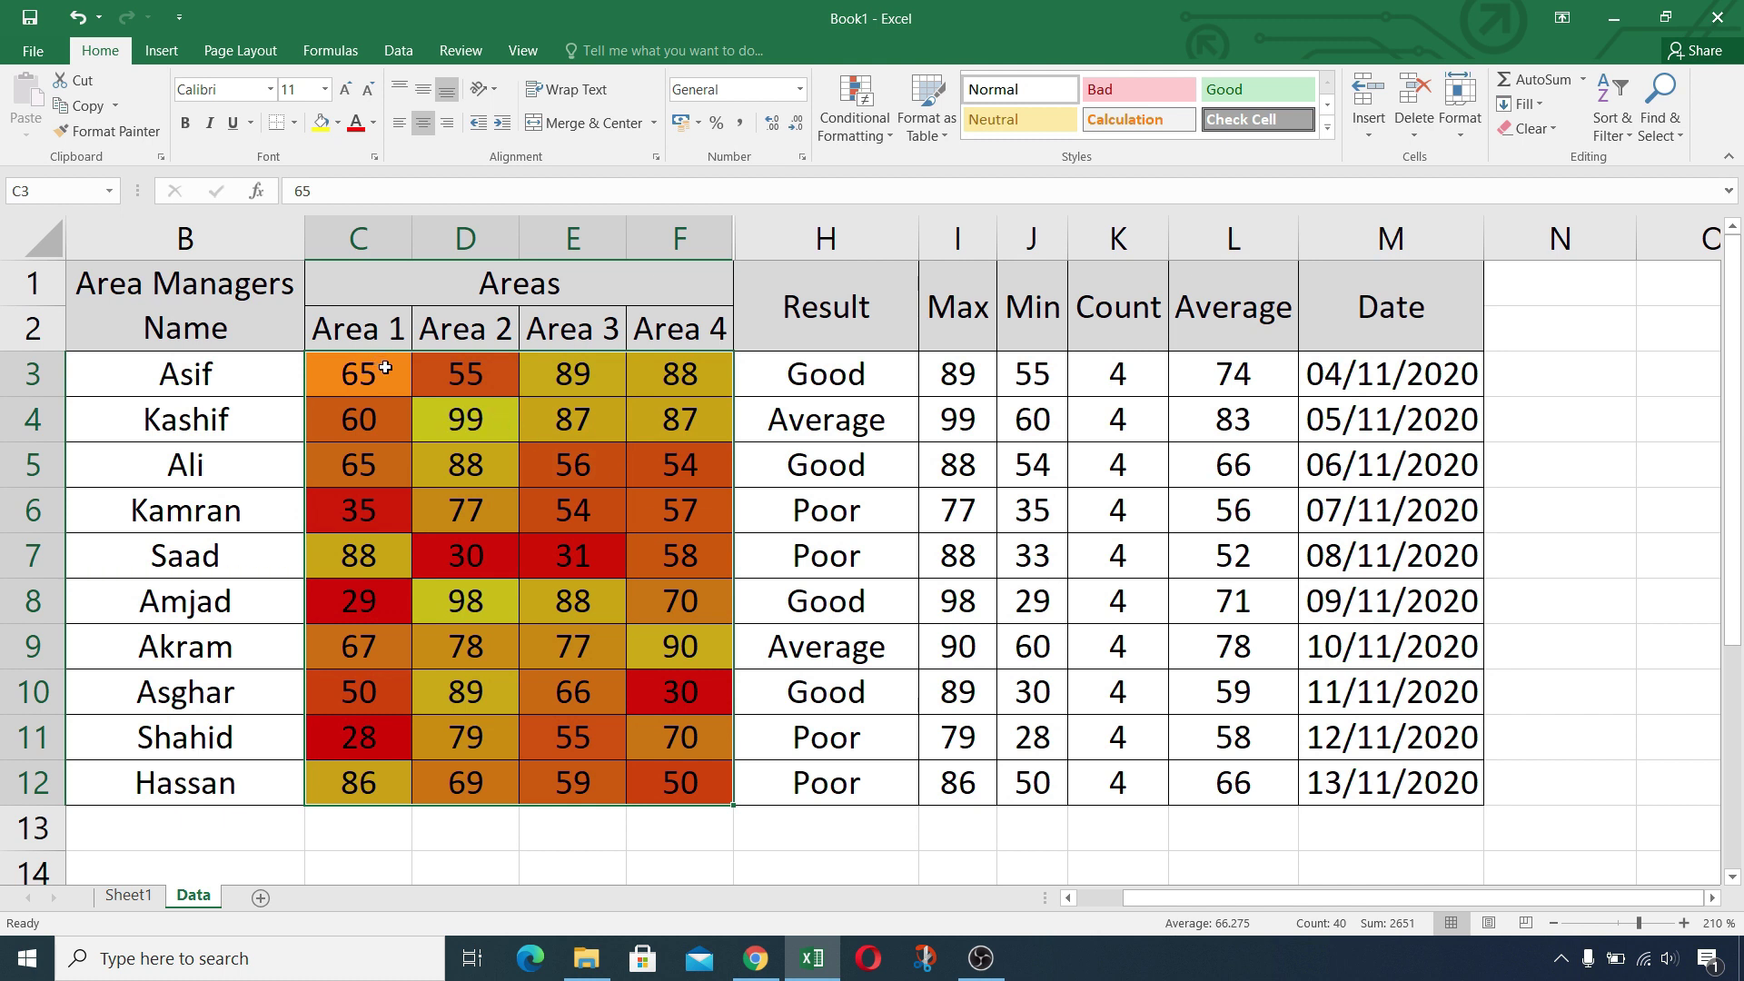
Step: Start another custom color scale rule for C3:F12 using the 3-Color Scale format style
left_click_drag(400, 371, 684, 753)
left_click(895, 137)
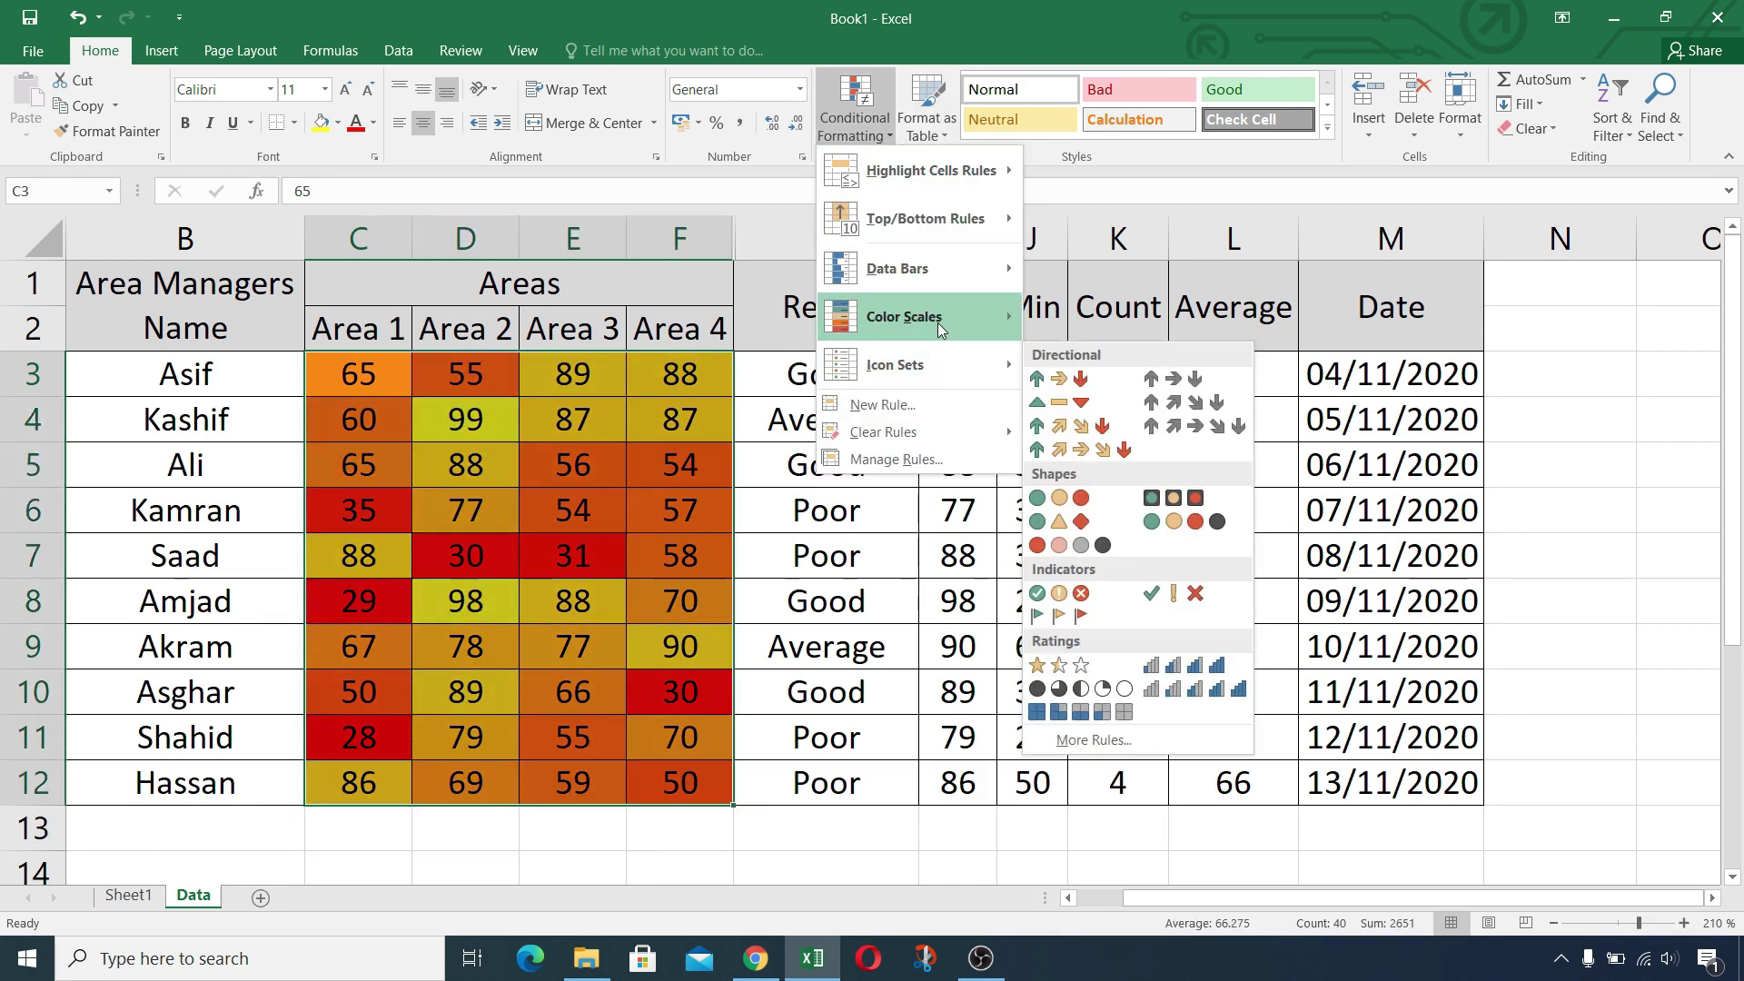
mouse_move(945, 319)
left_click(1135, 429)
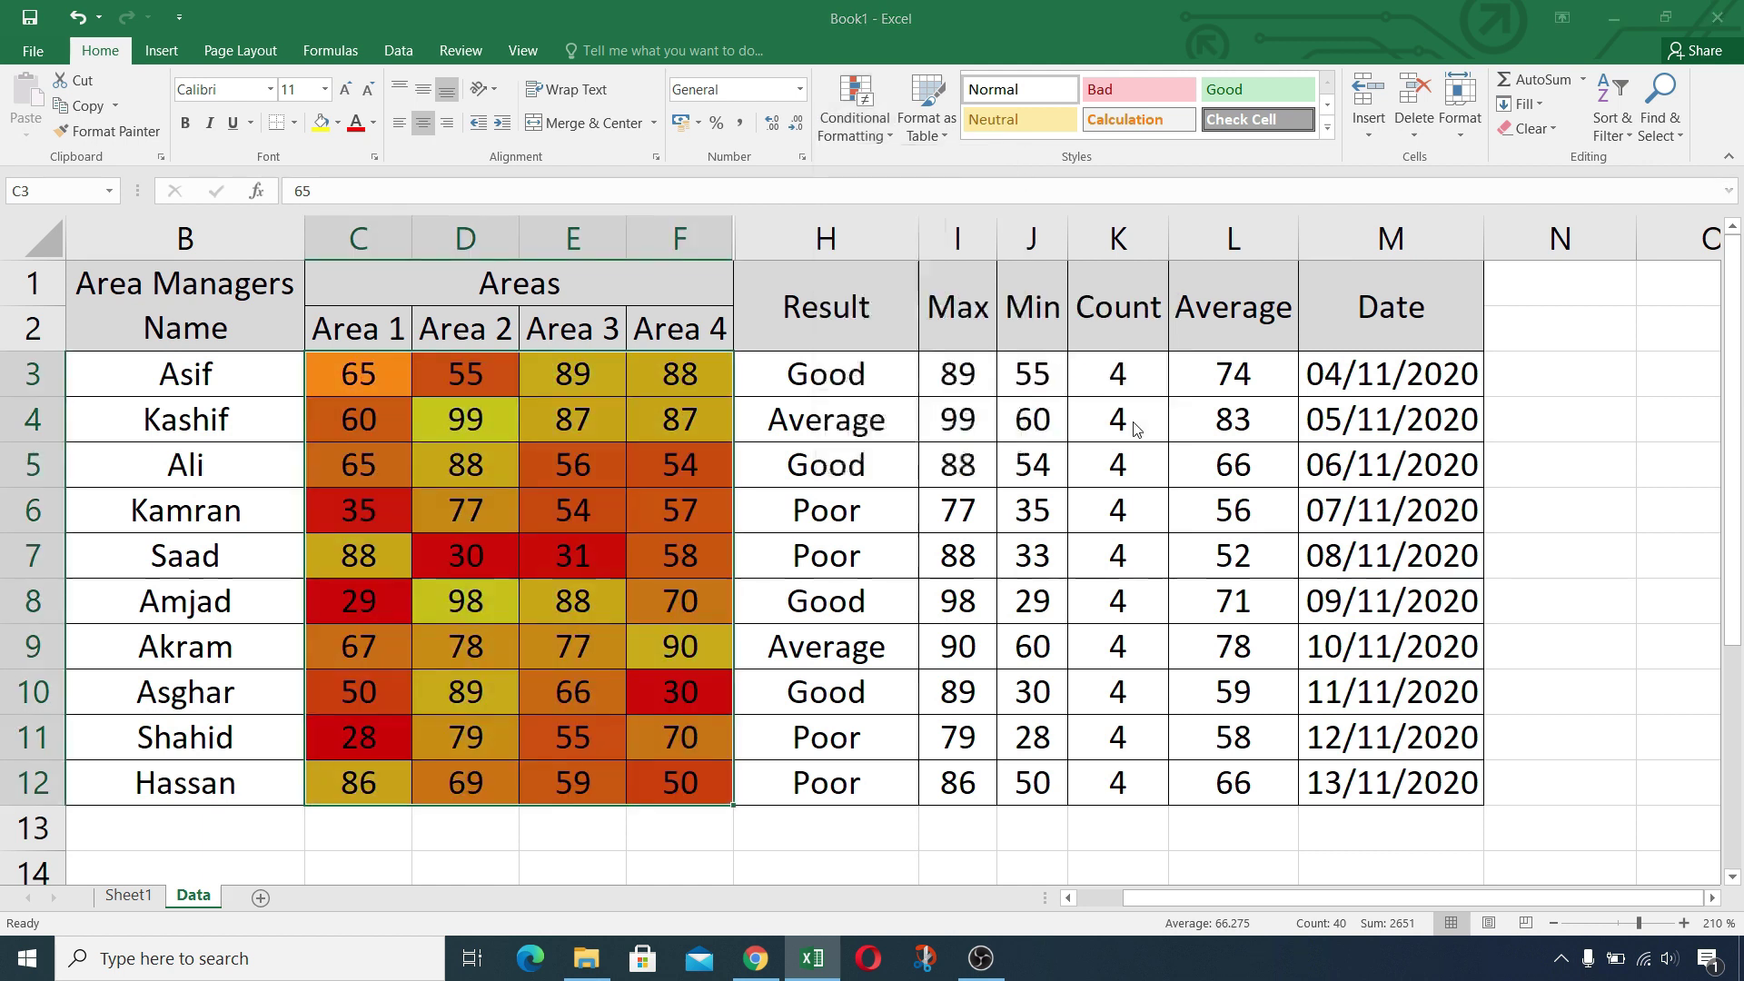
left_click(1064, 445)
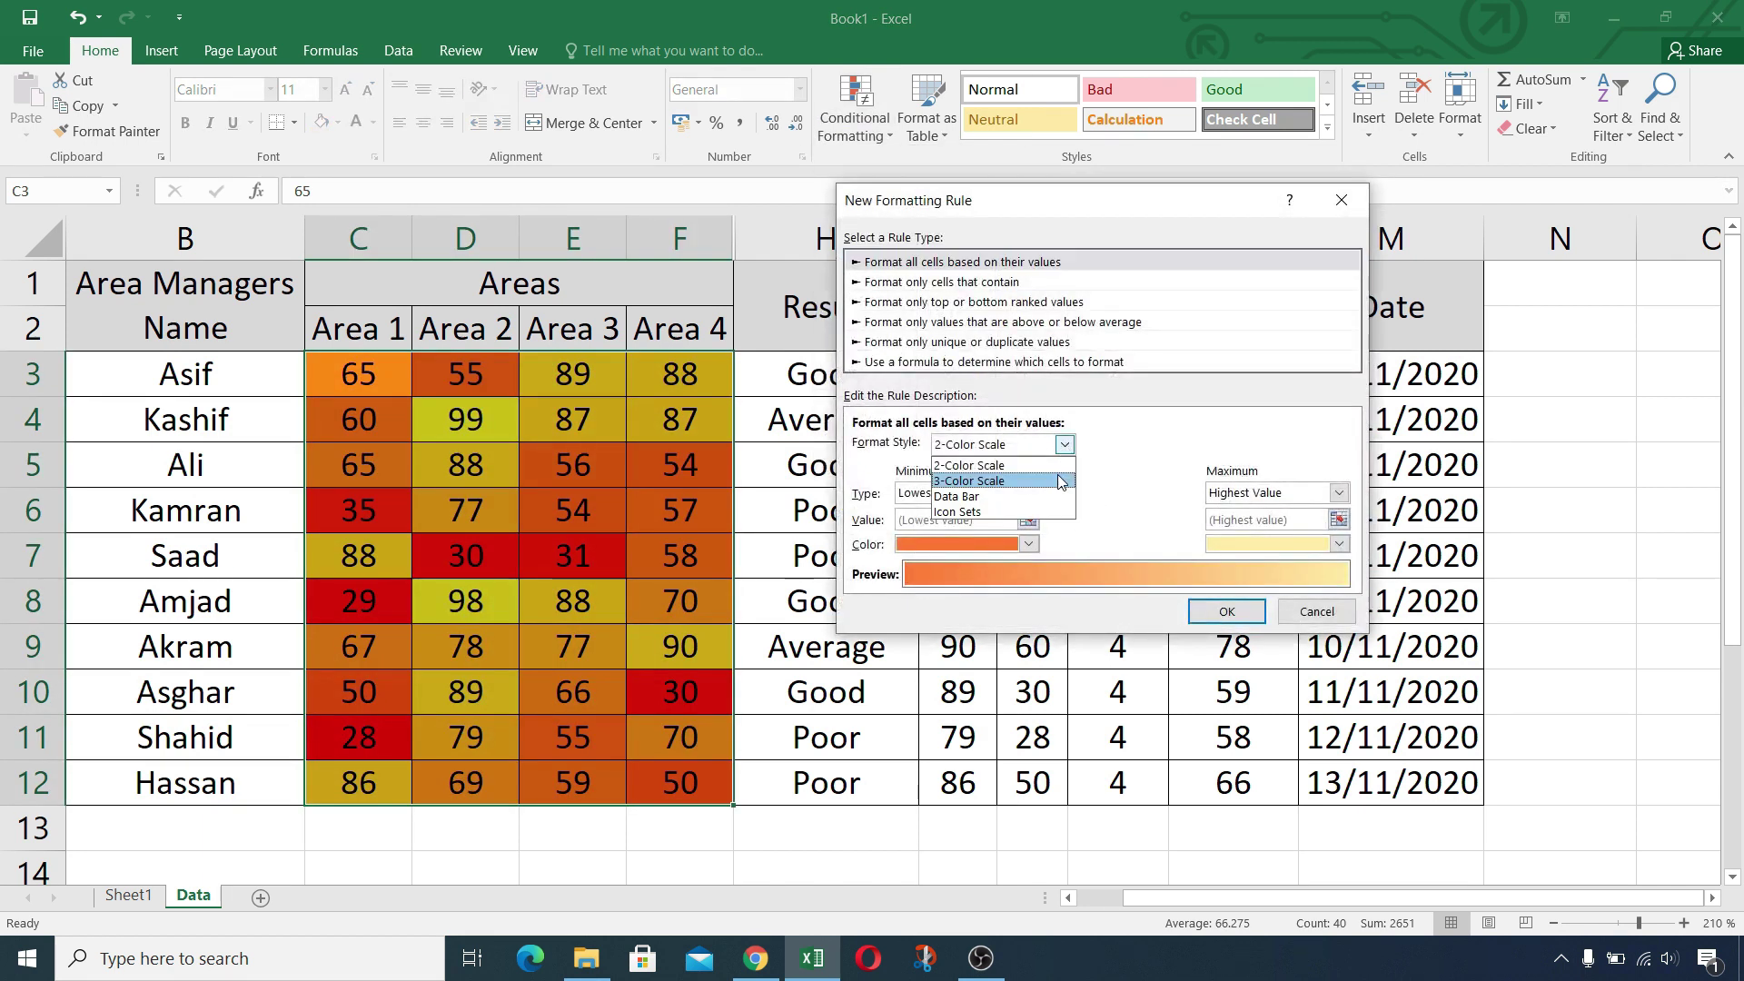
left_click(1061, 482)
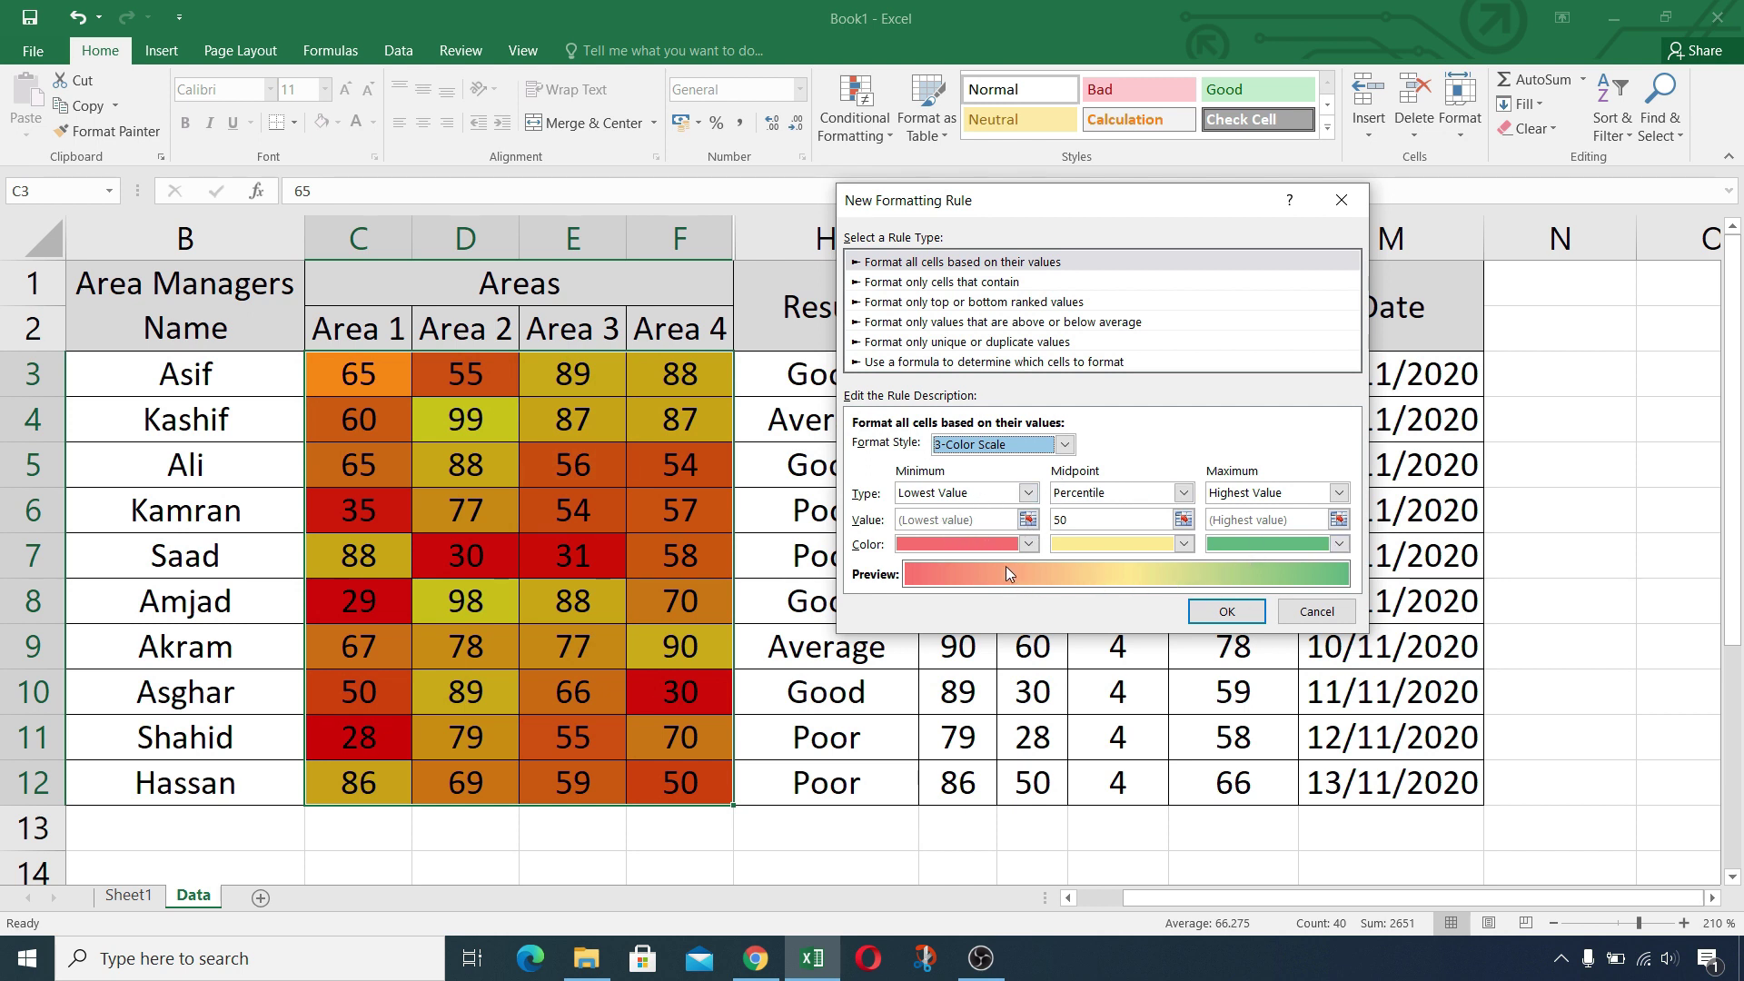
Step: Color the three-color scale red at the minimum, light green at the midpoint and dark blue at the maximum, and apply it
left_click(1030, 544)
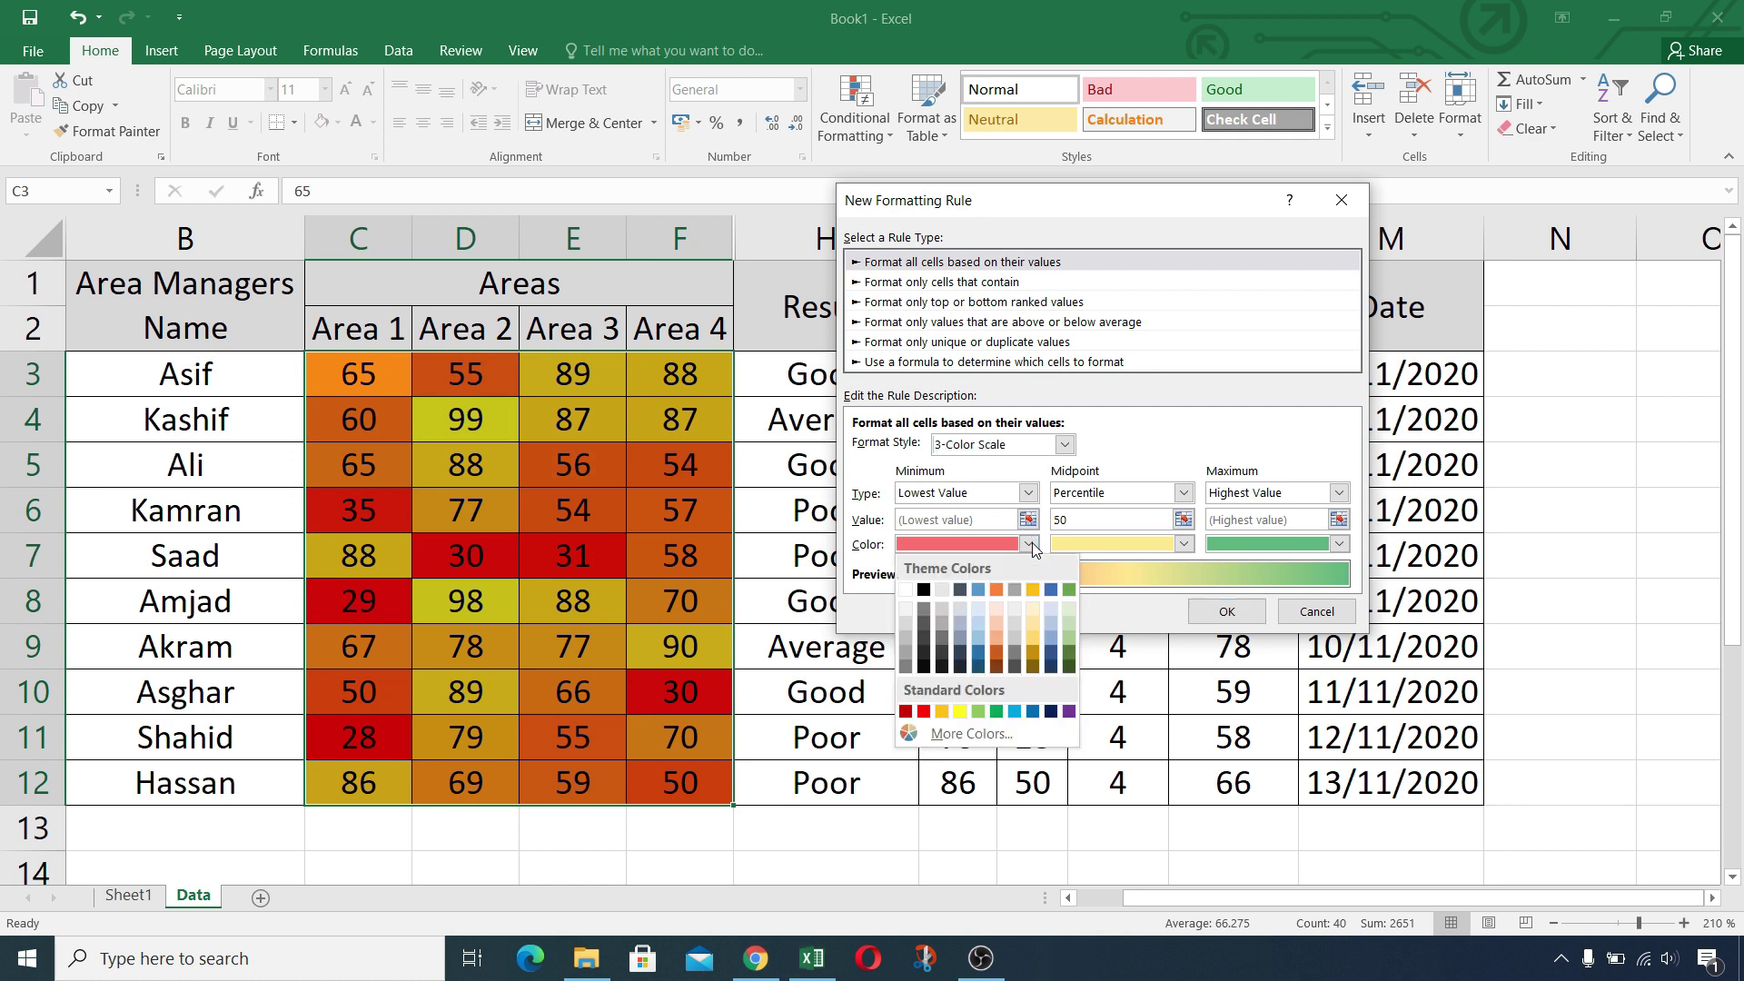
left_click(923, 711)
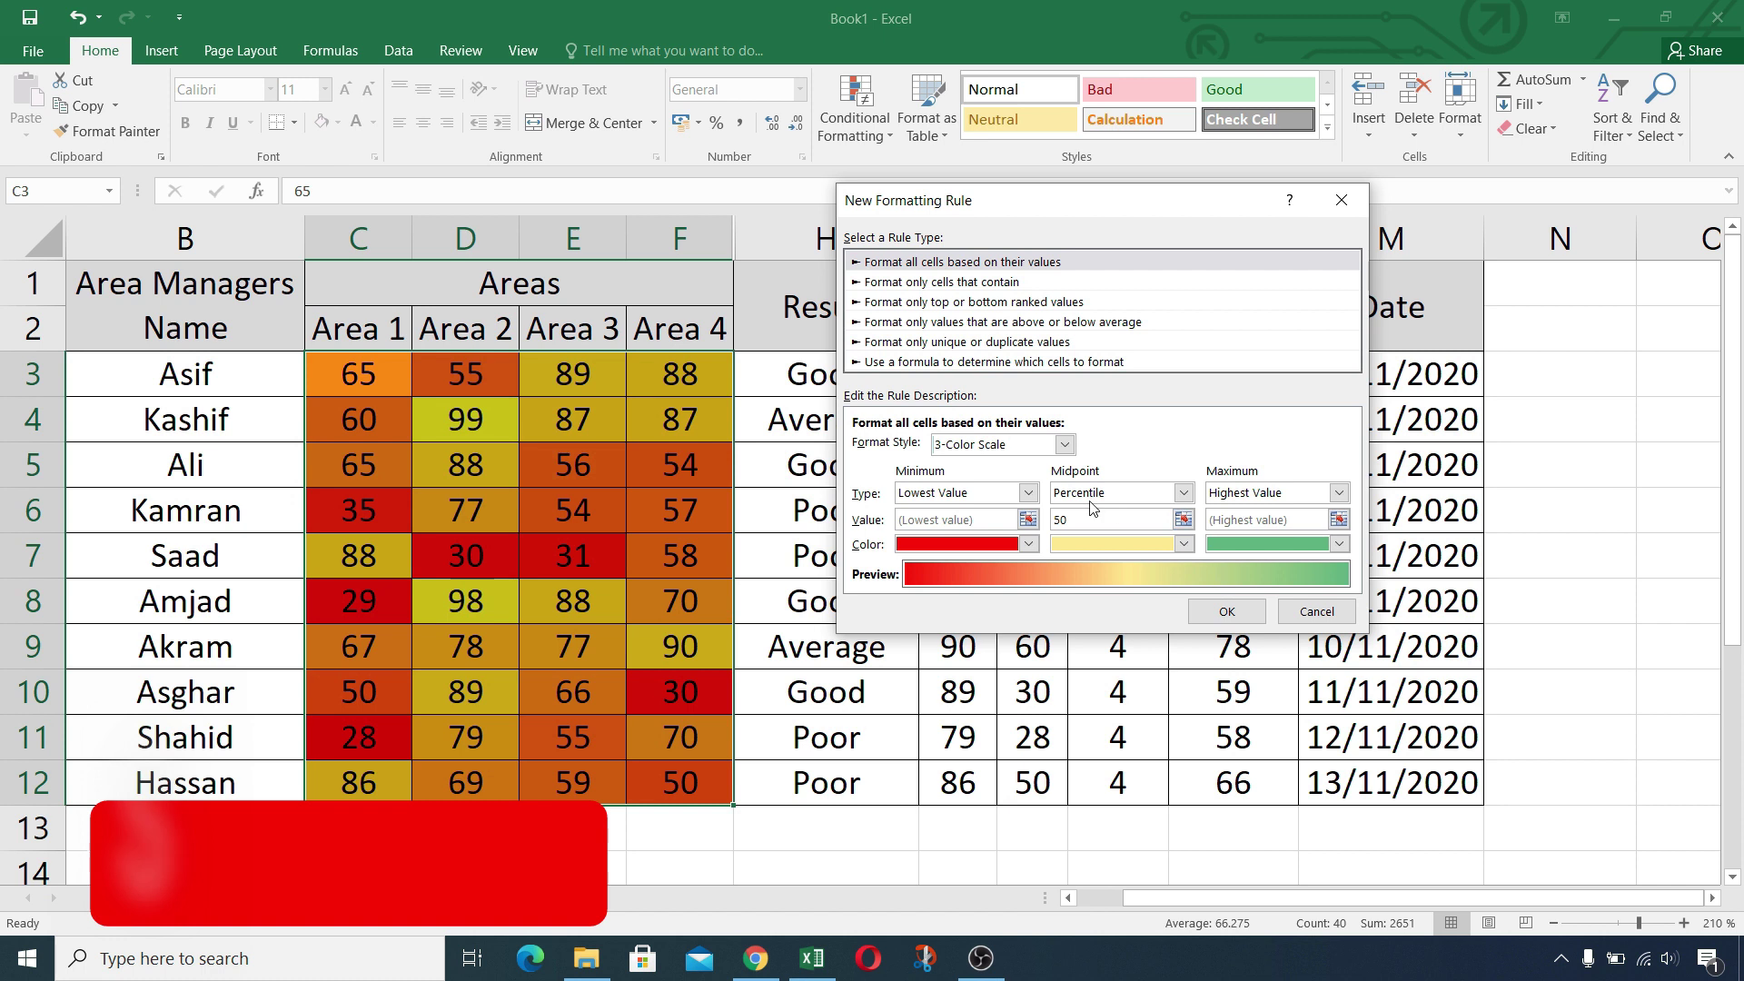
left_click(1183, 544)
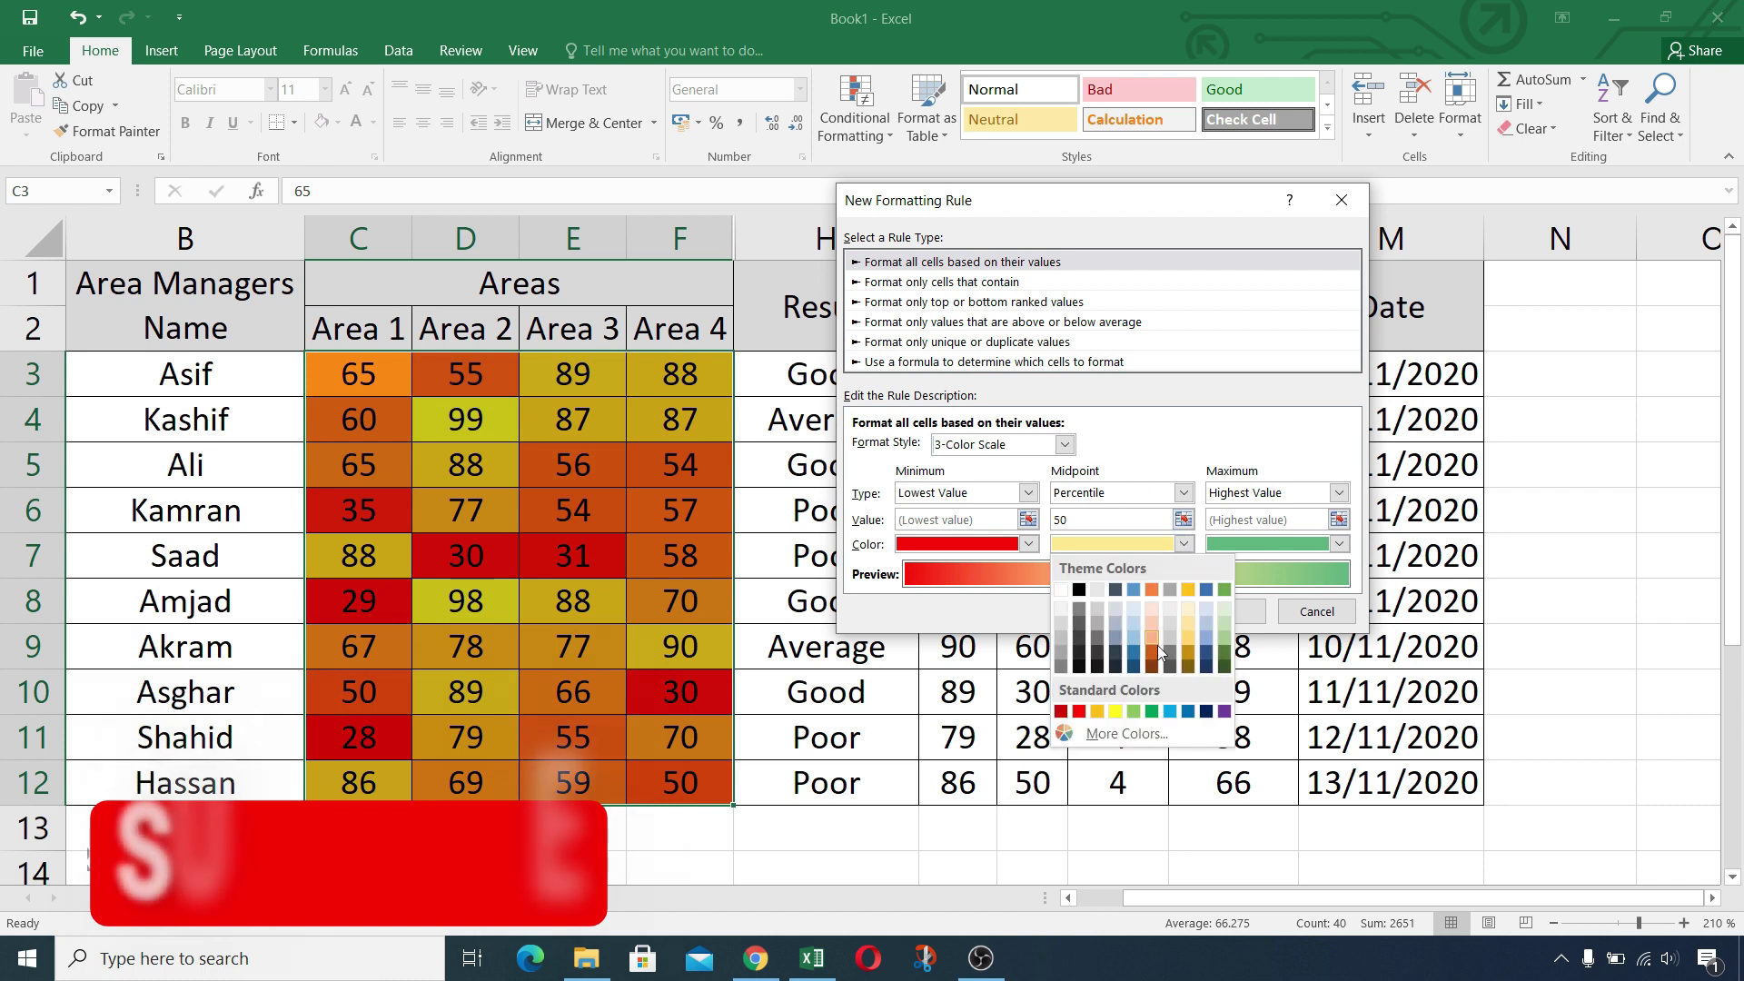
left_click(1133, 711)
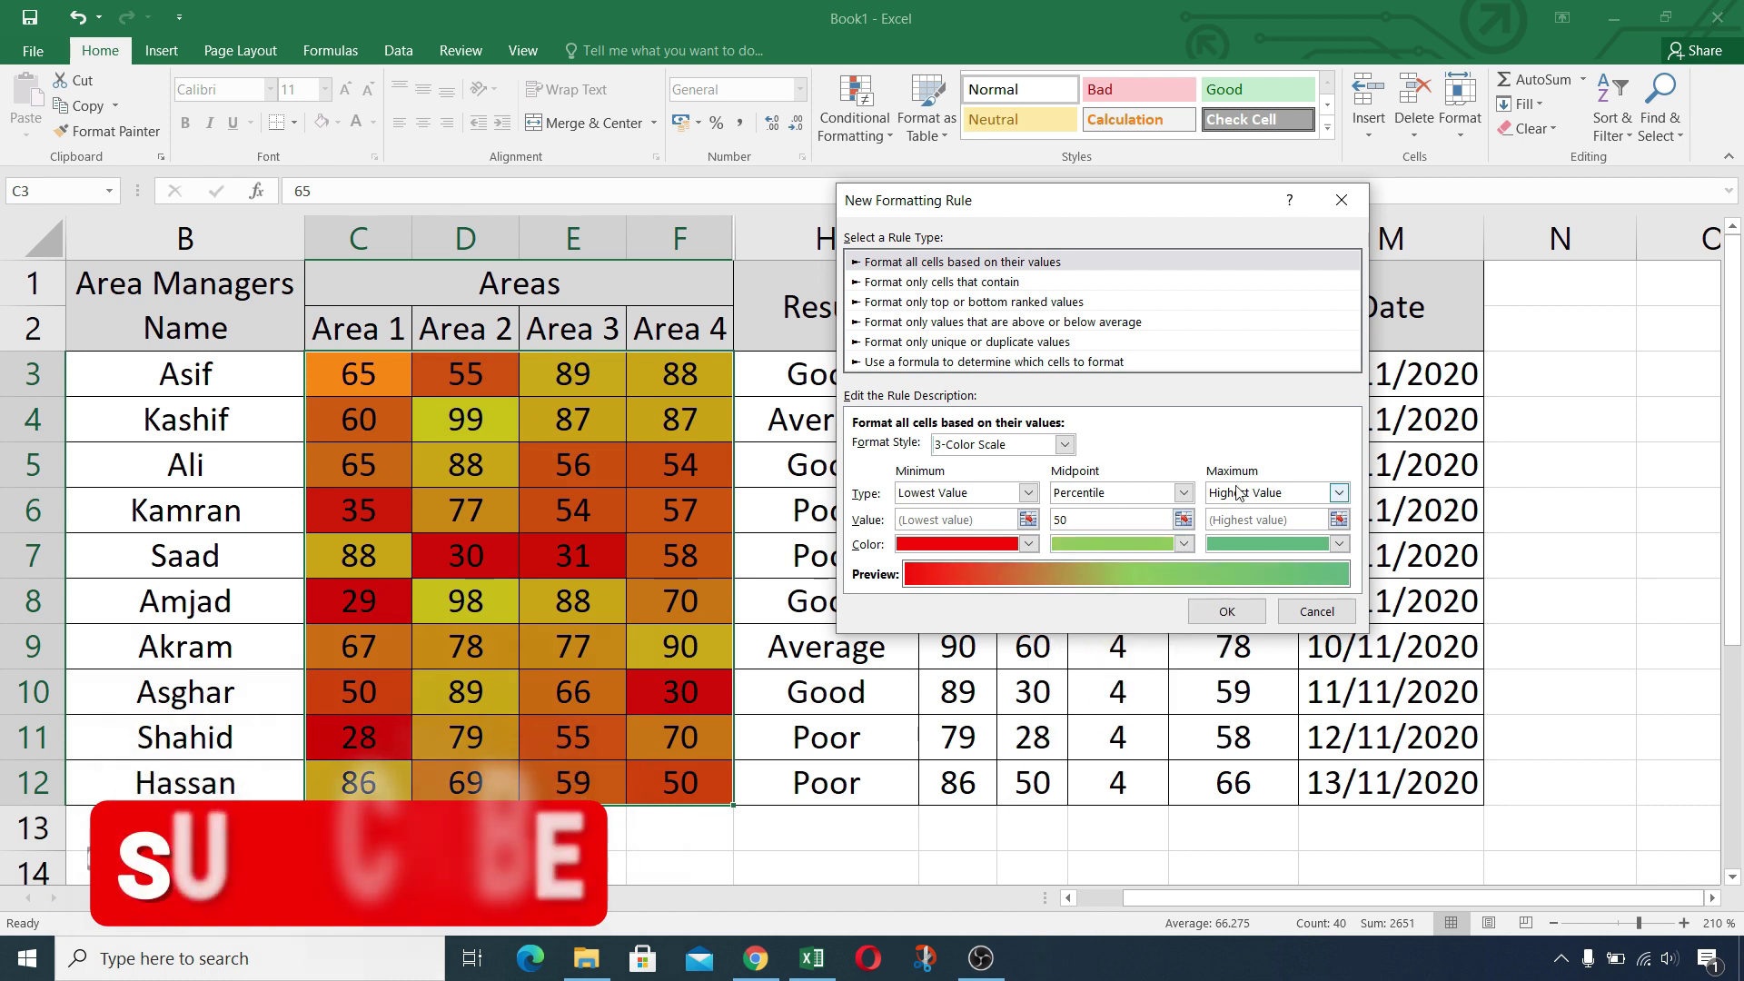
left_click(1338, 544)
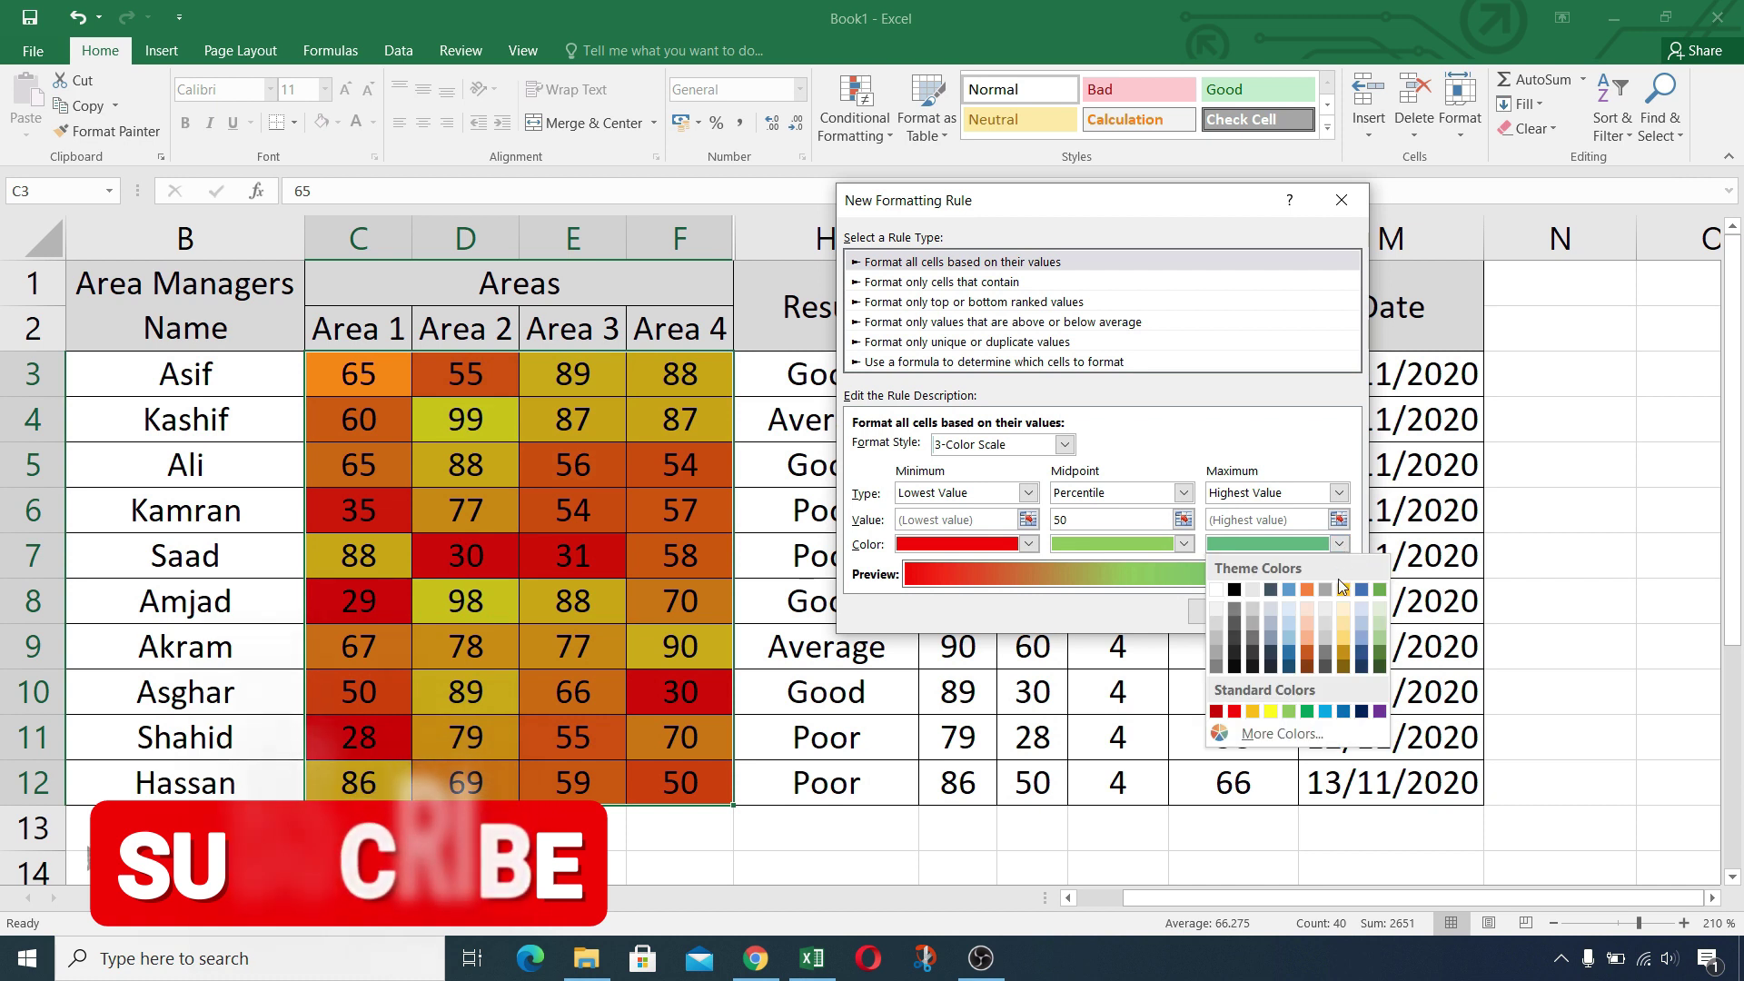
left_click(1362, 711)
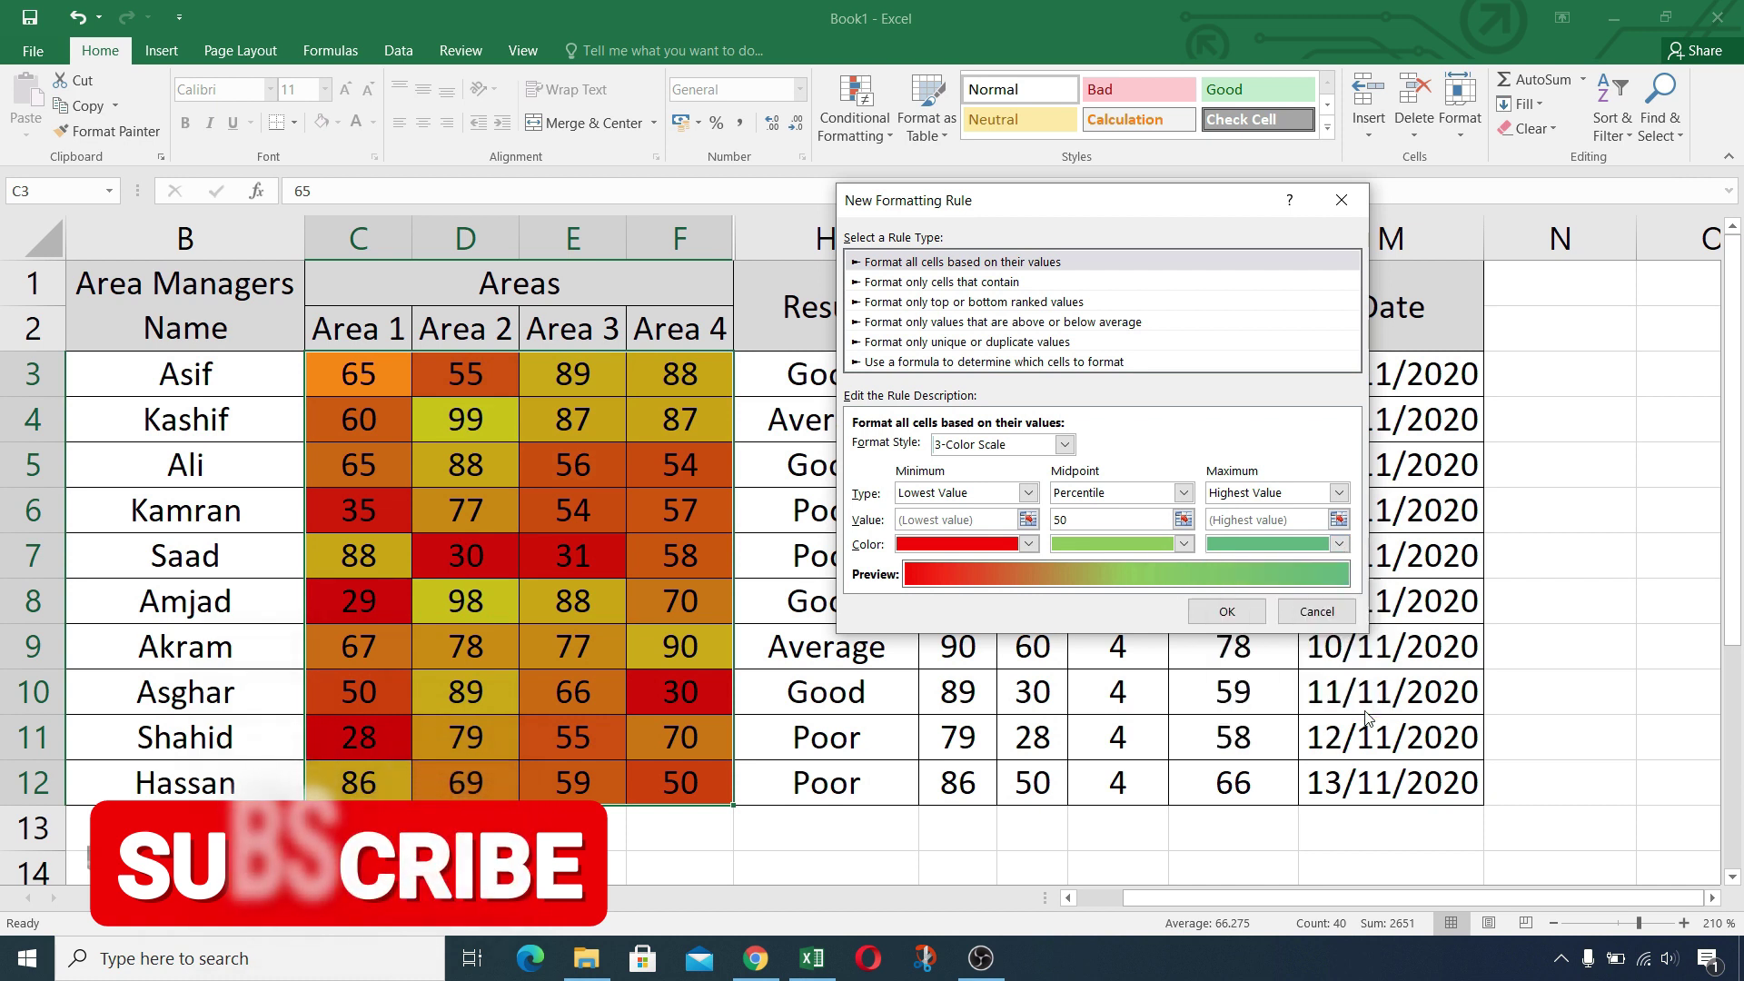
left_click(1226, 611)
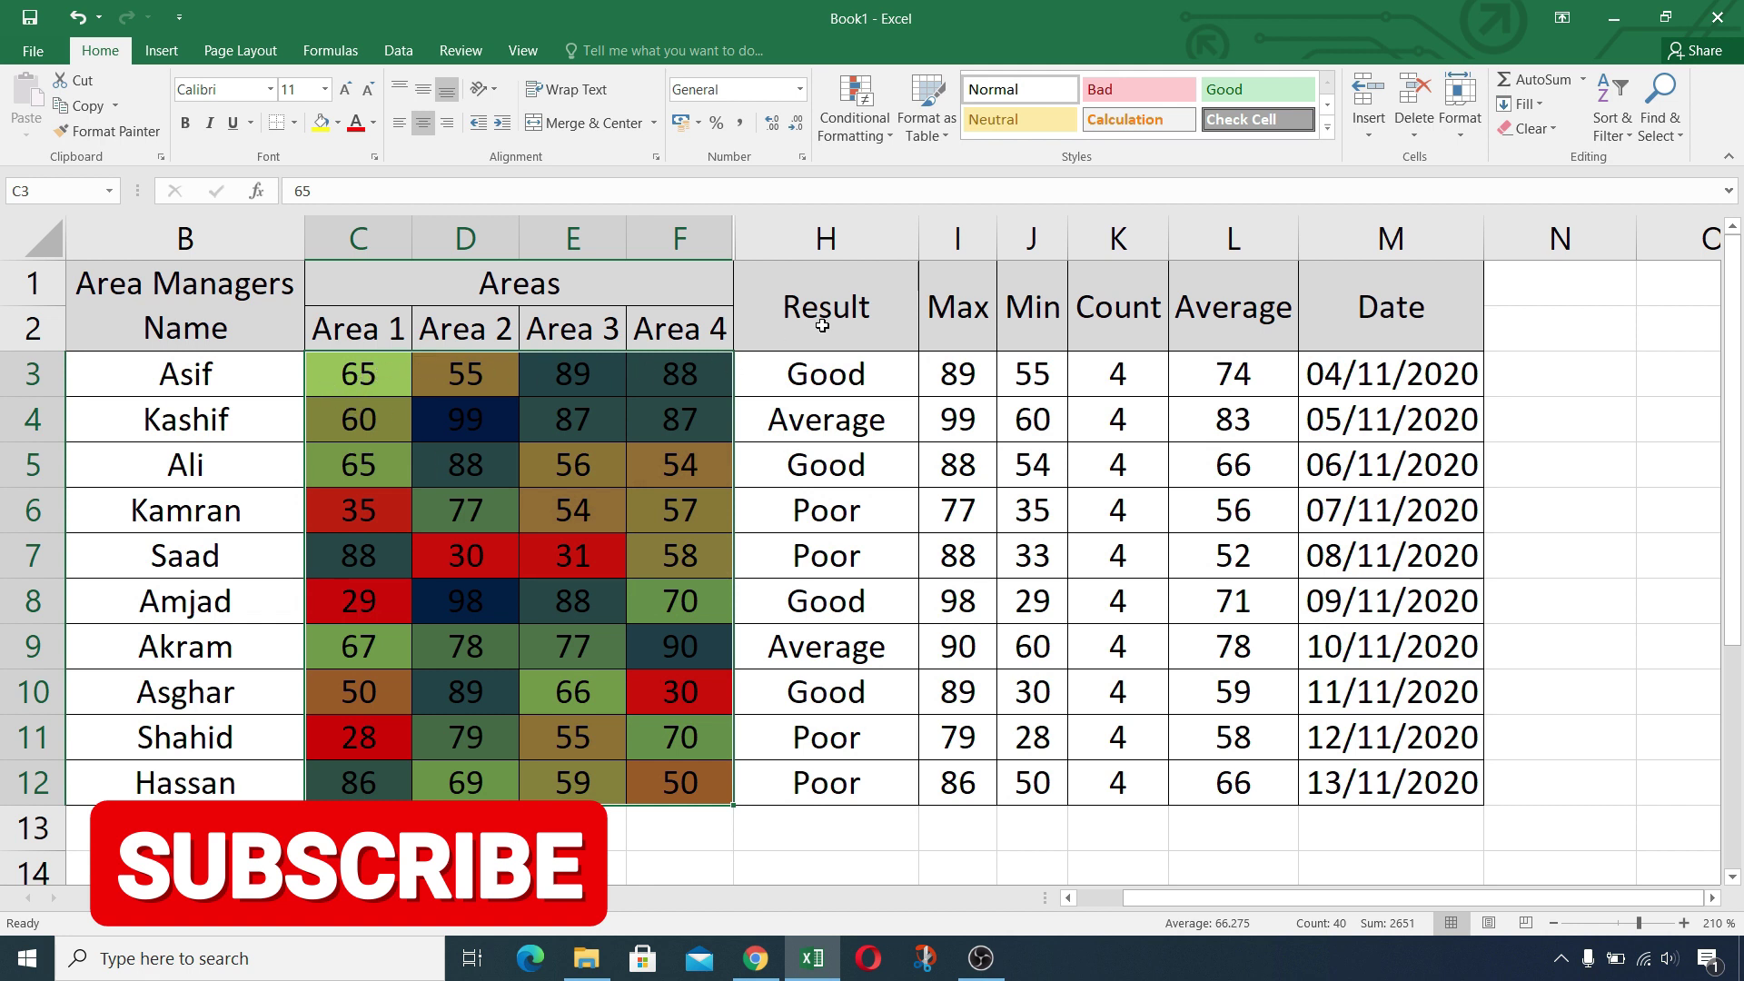
Step: Clear the color scale rules from the area scores in C3:F12
left_click(854, 118)
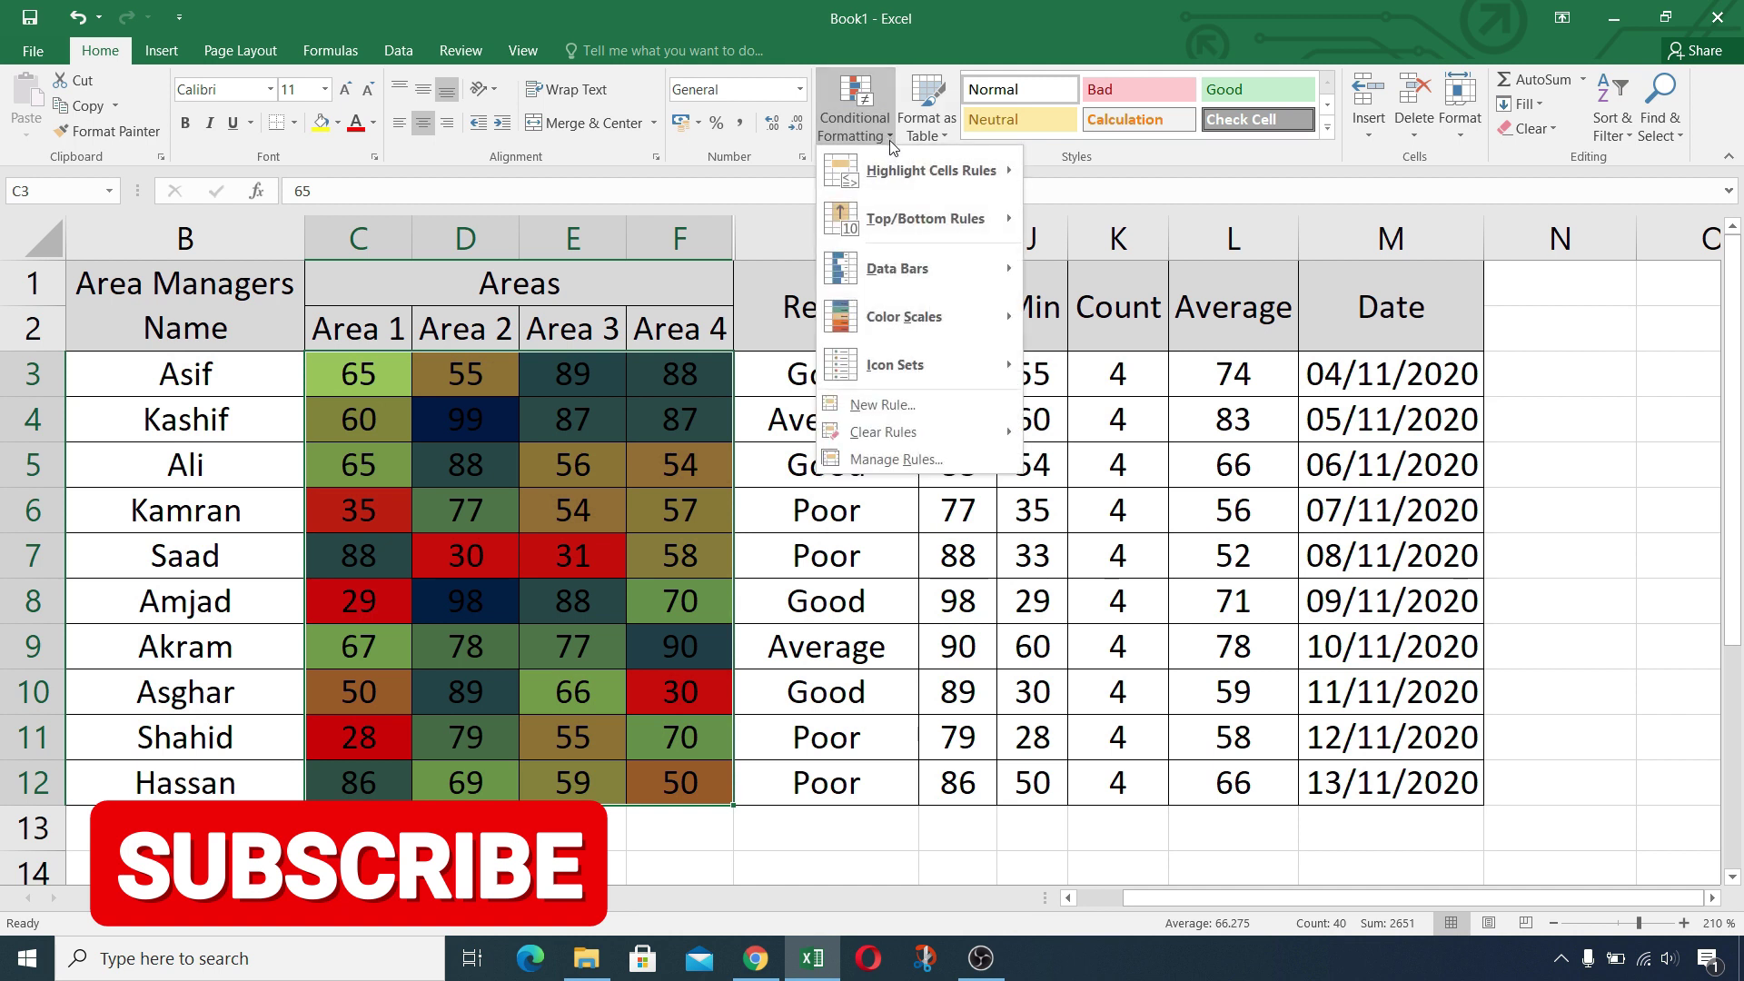
left_click(505, 413)
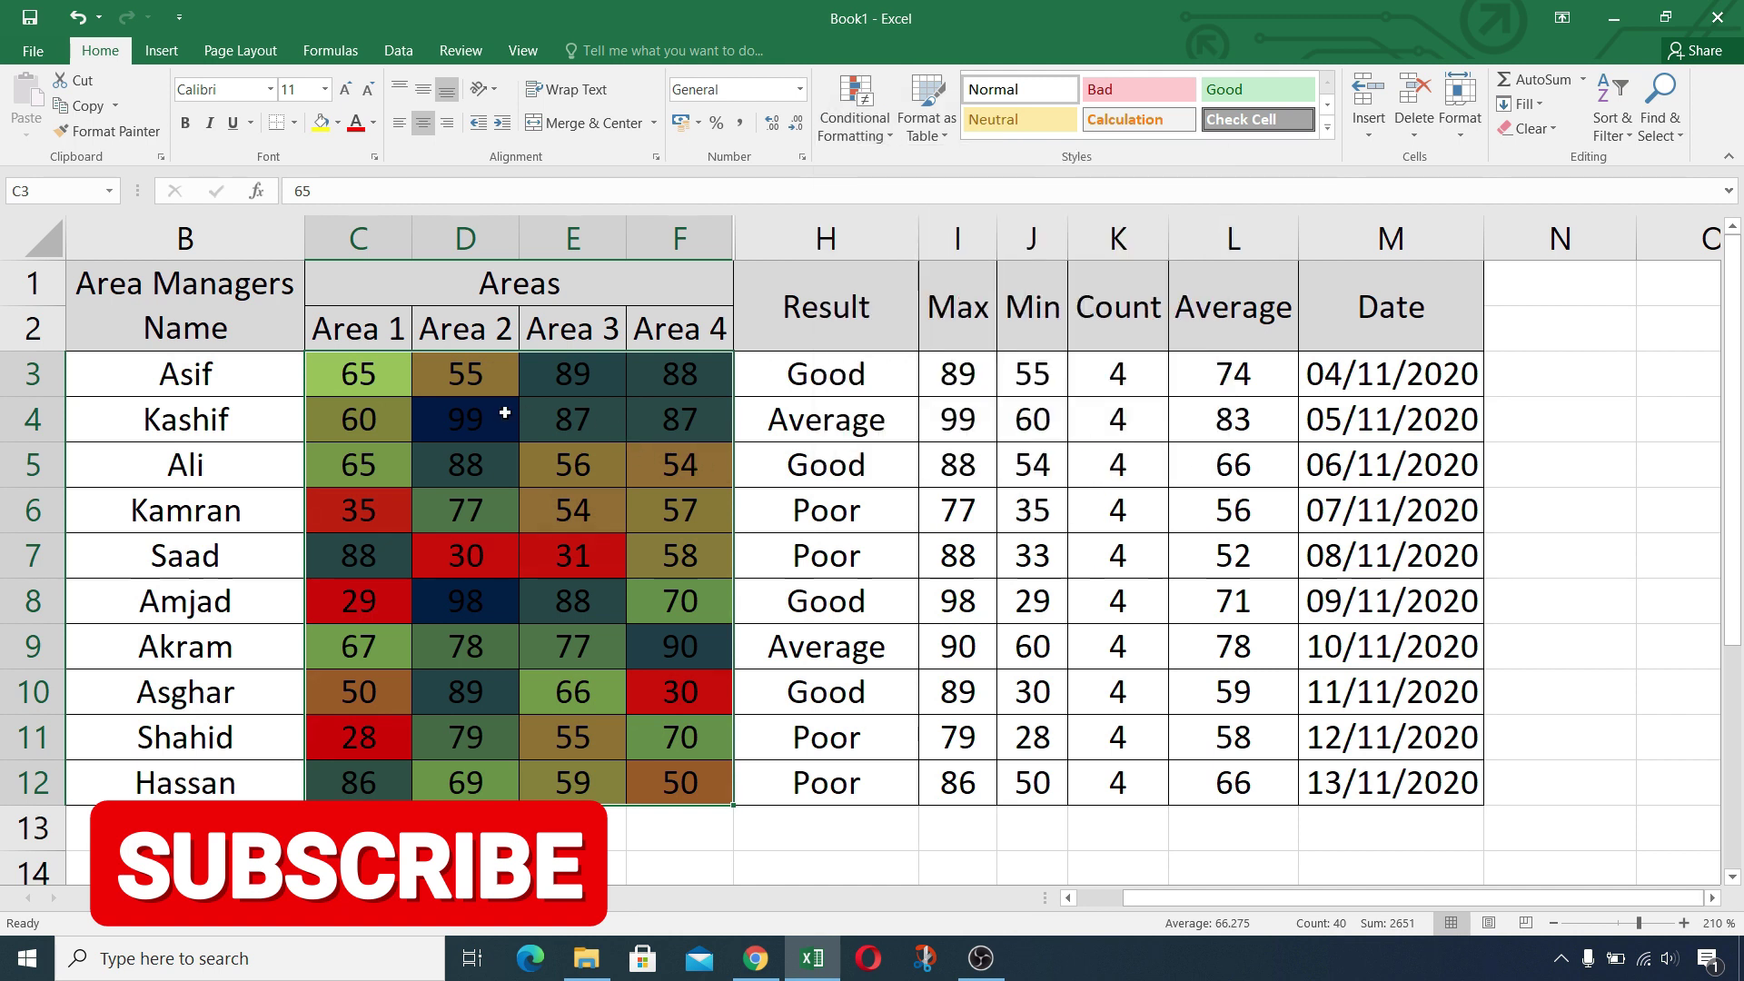
left_click_drag(376, 373, 684, 773)
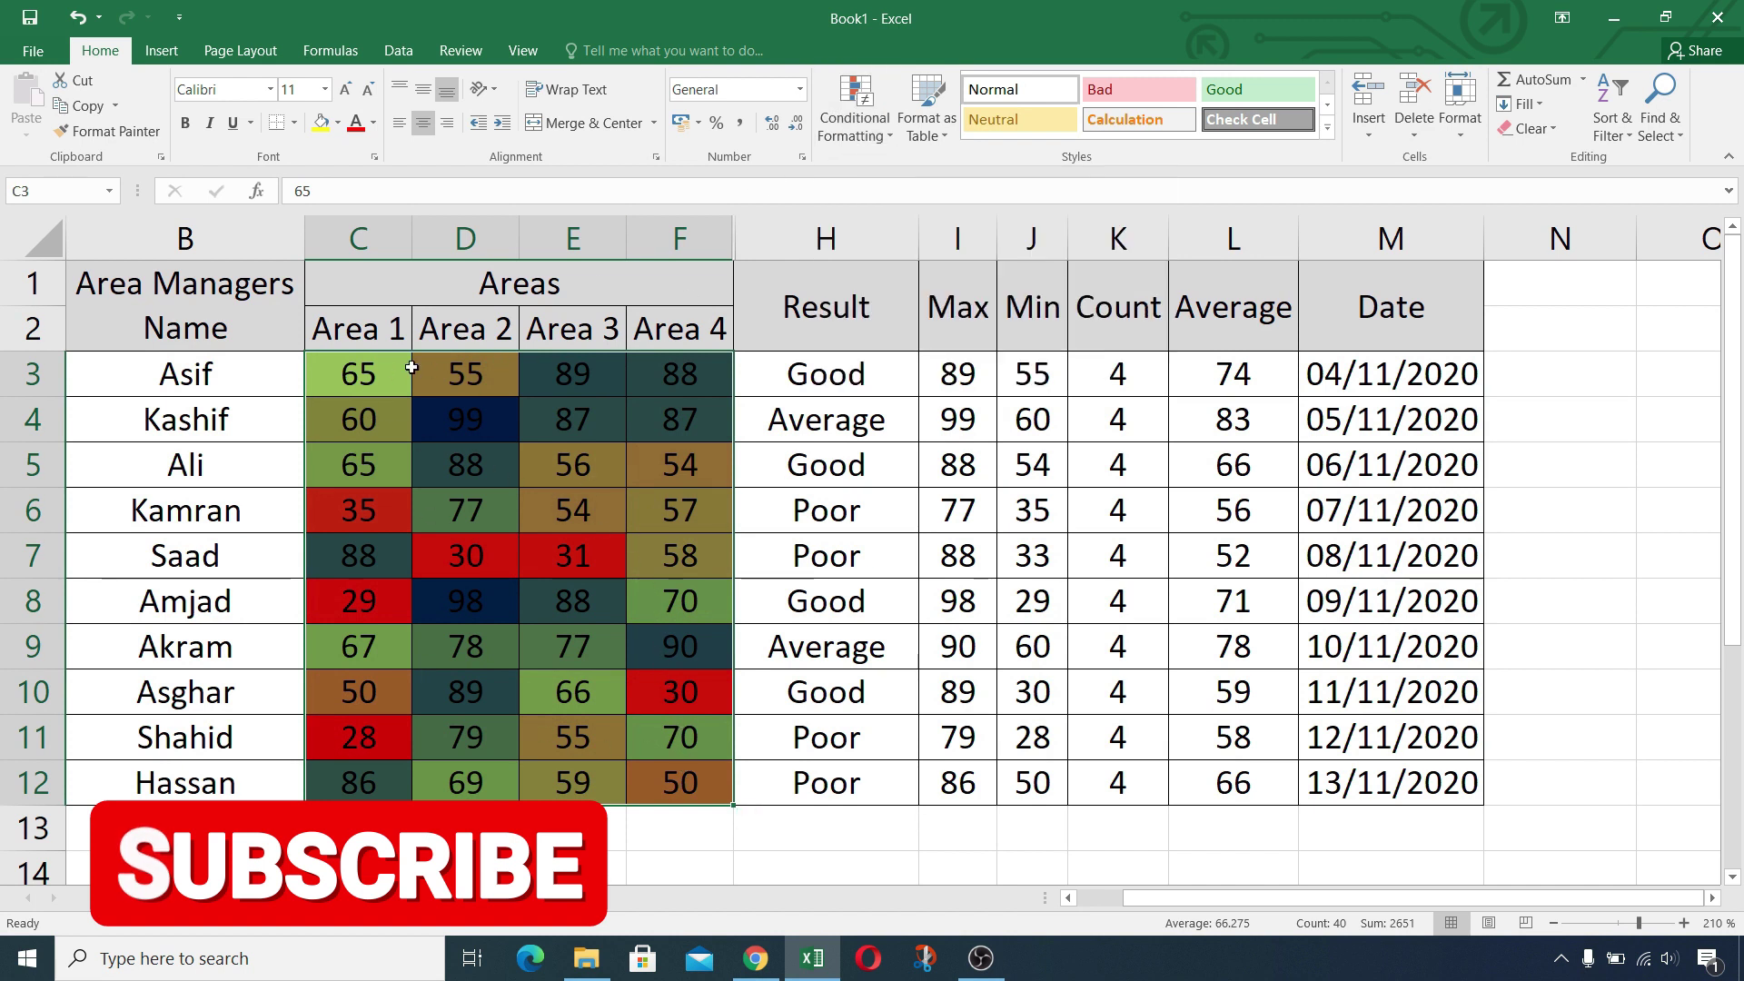
left_click_drag(354, 382, 681, 778)
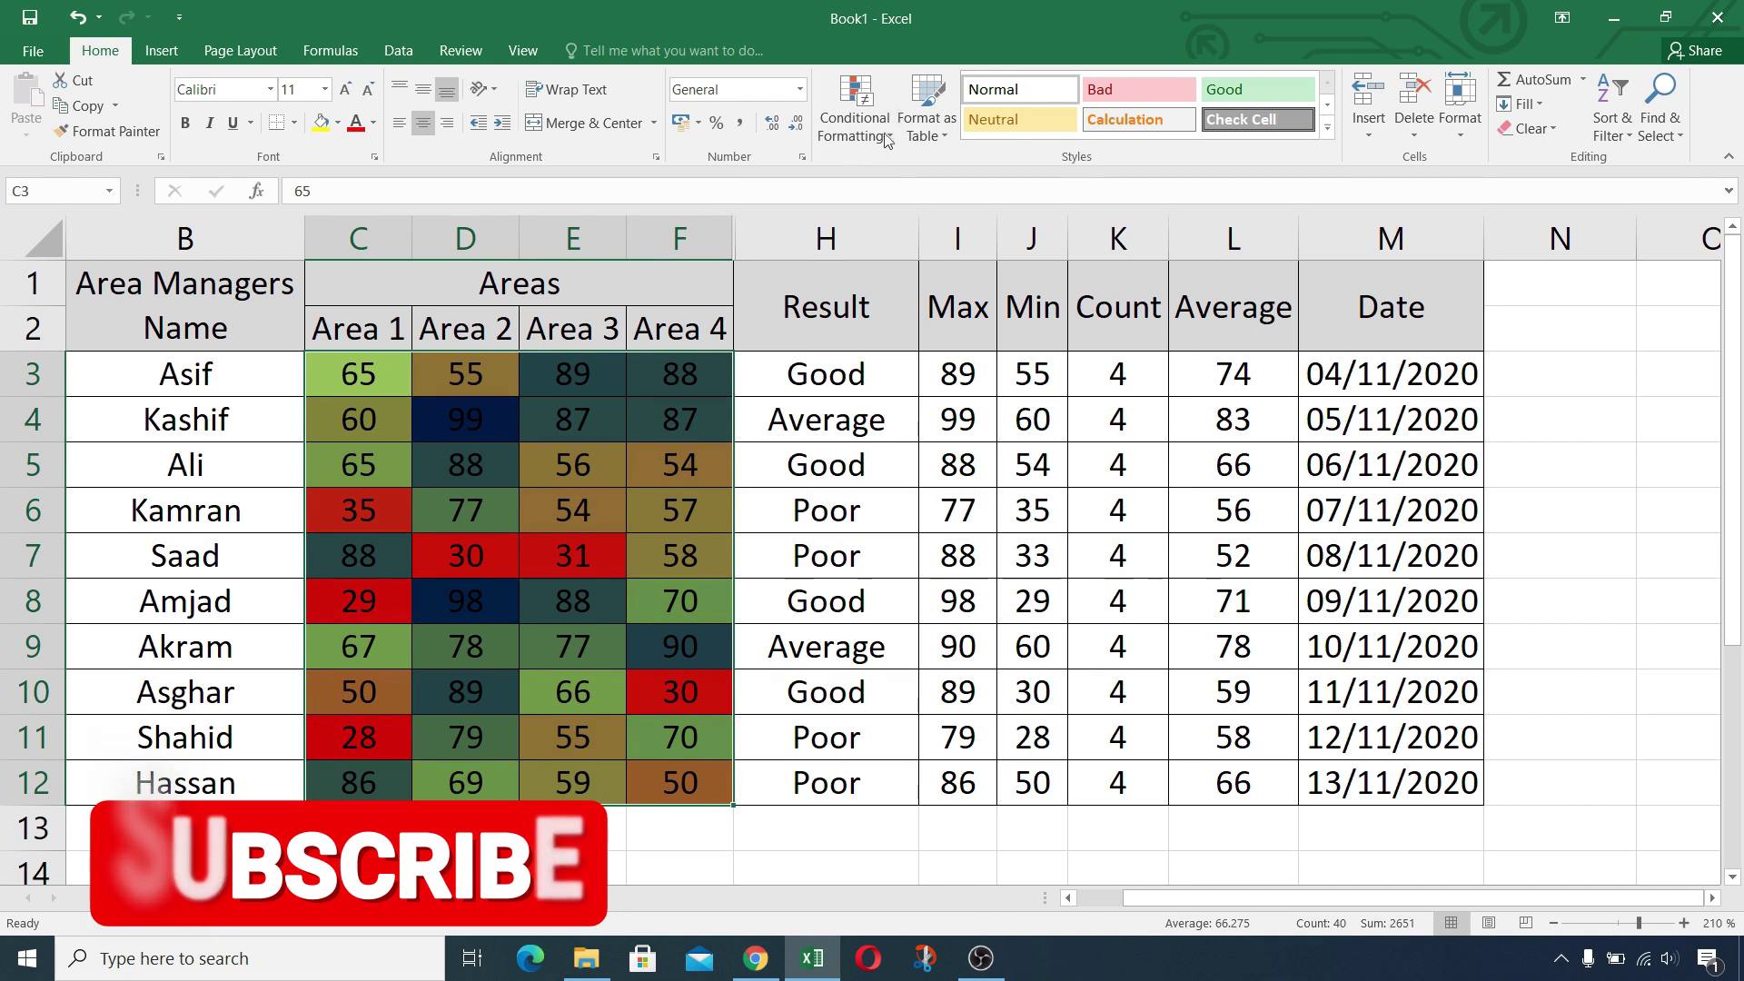
left_click(854, 118)
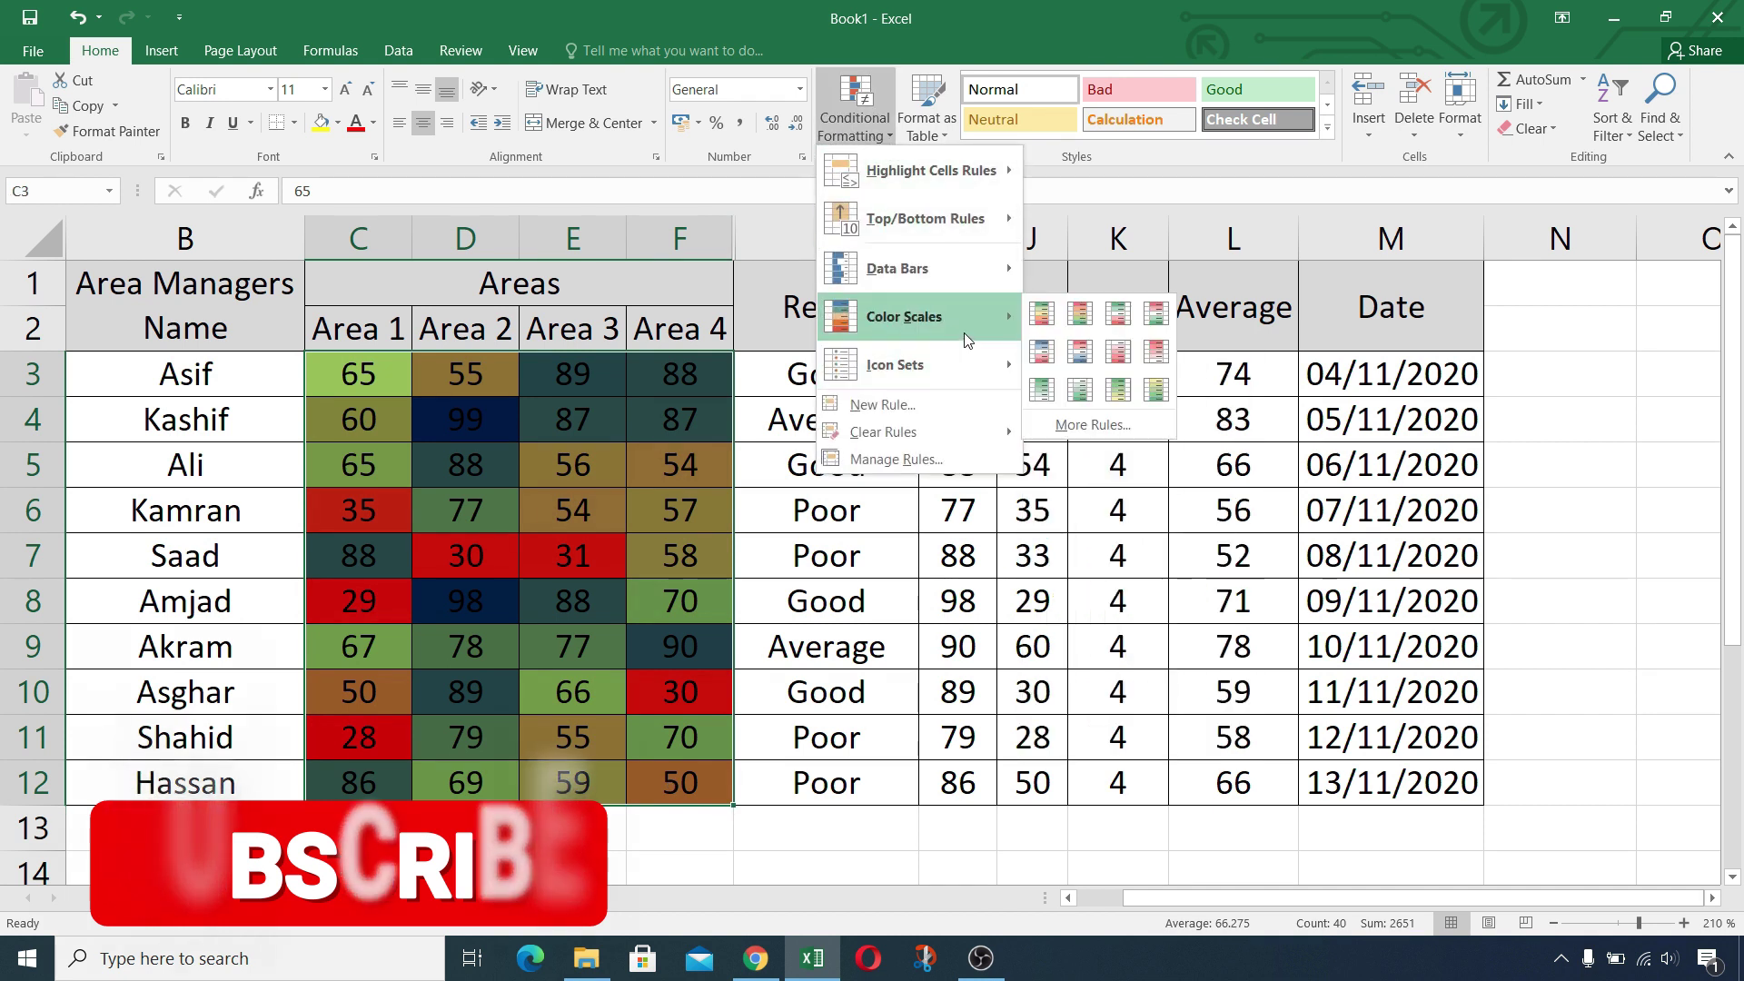
mouse_move(992, 440)
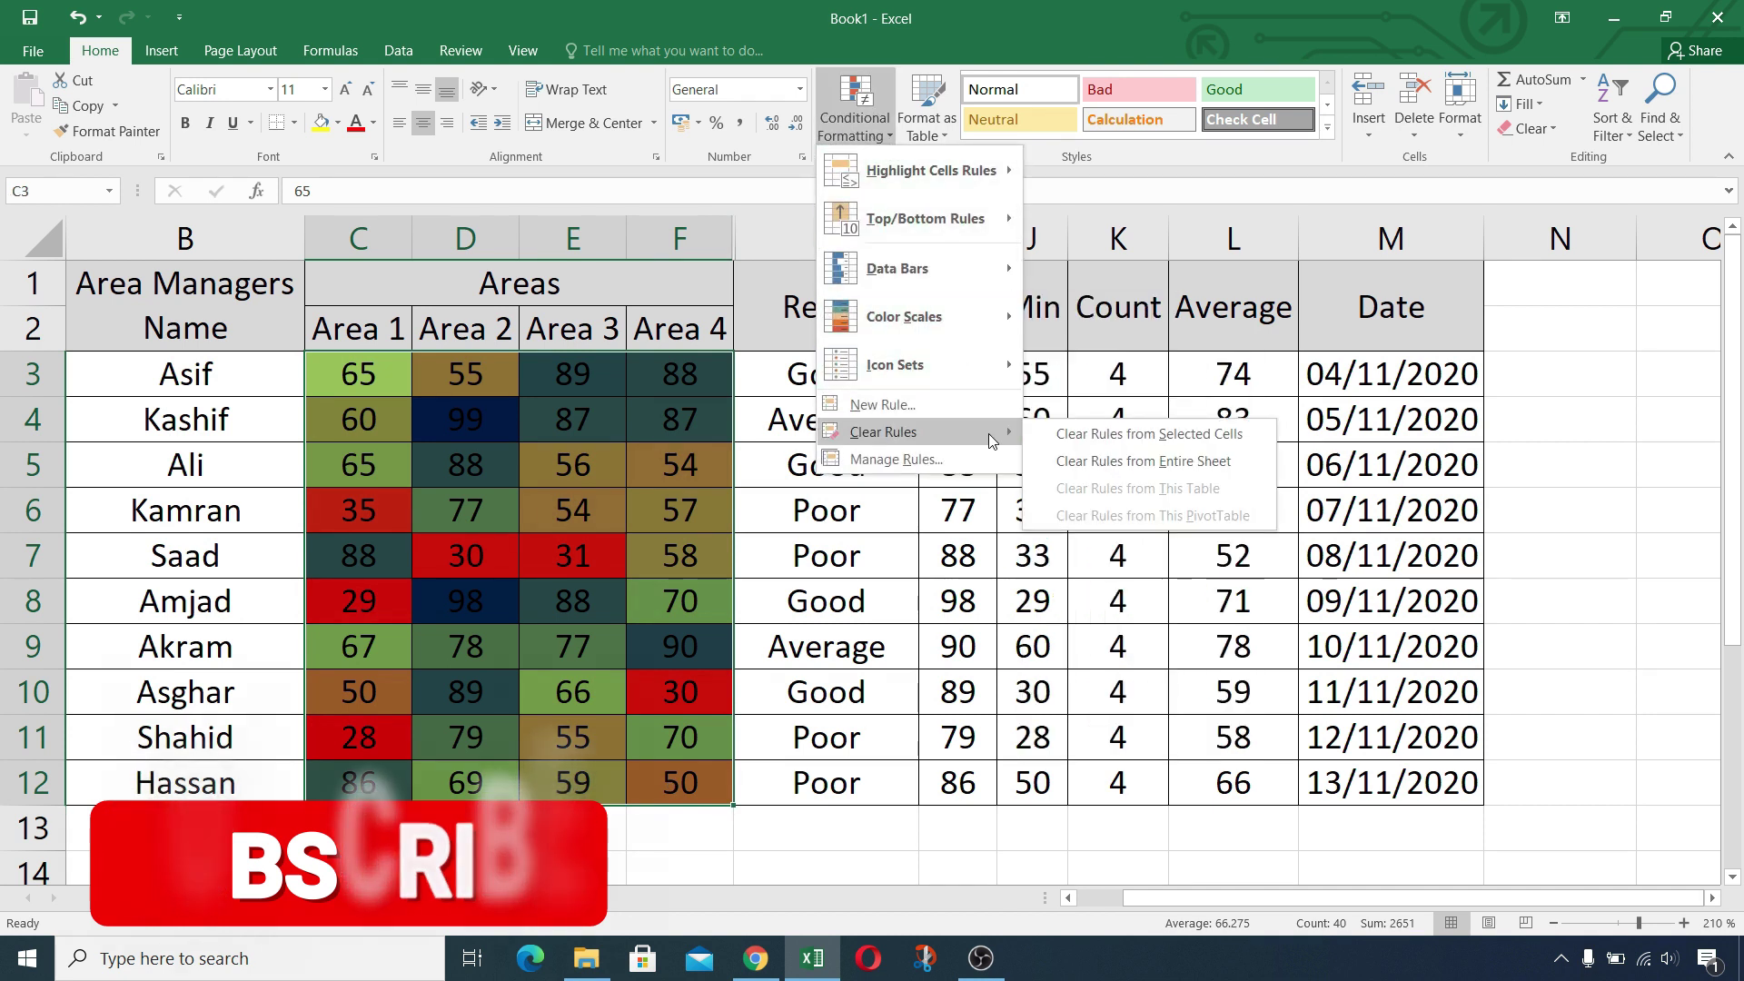
left_click(1102, 436)
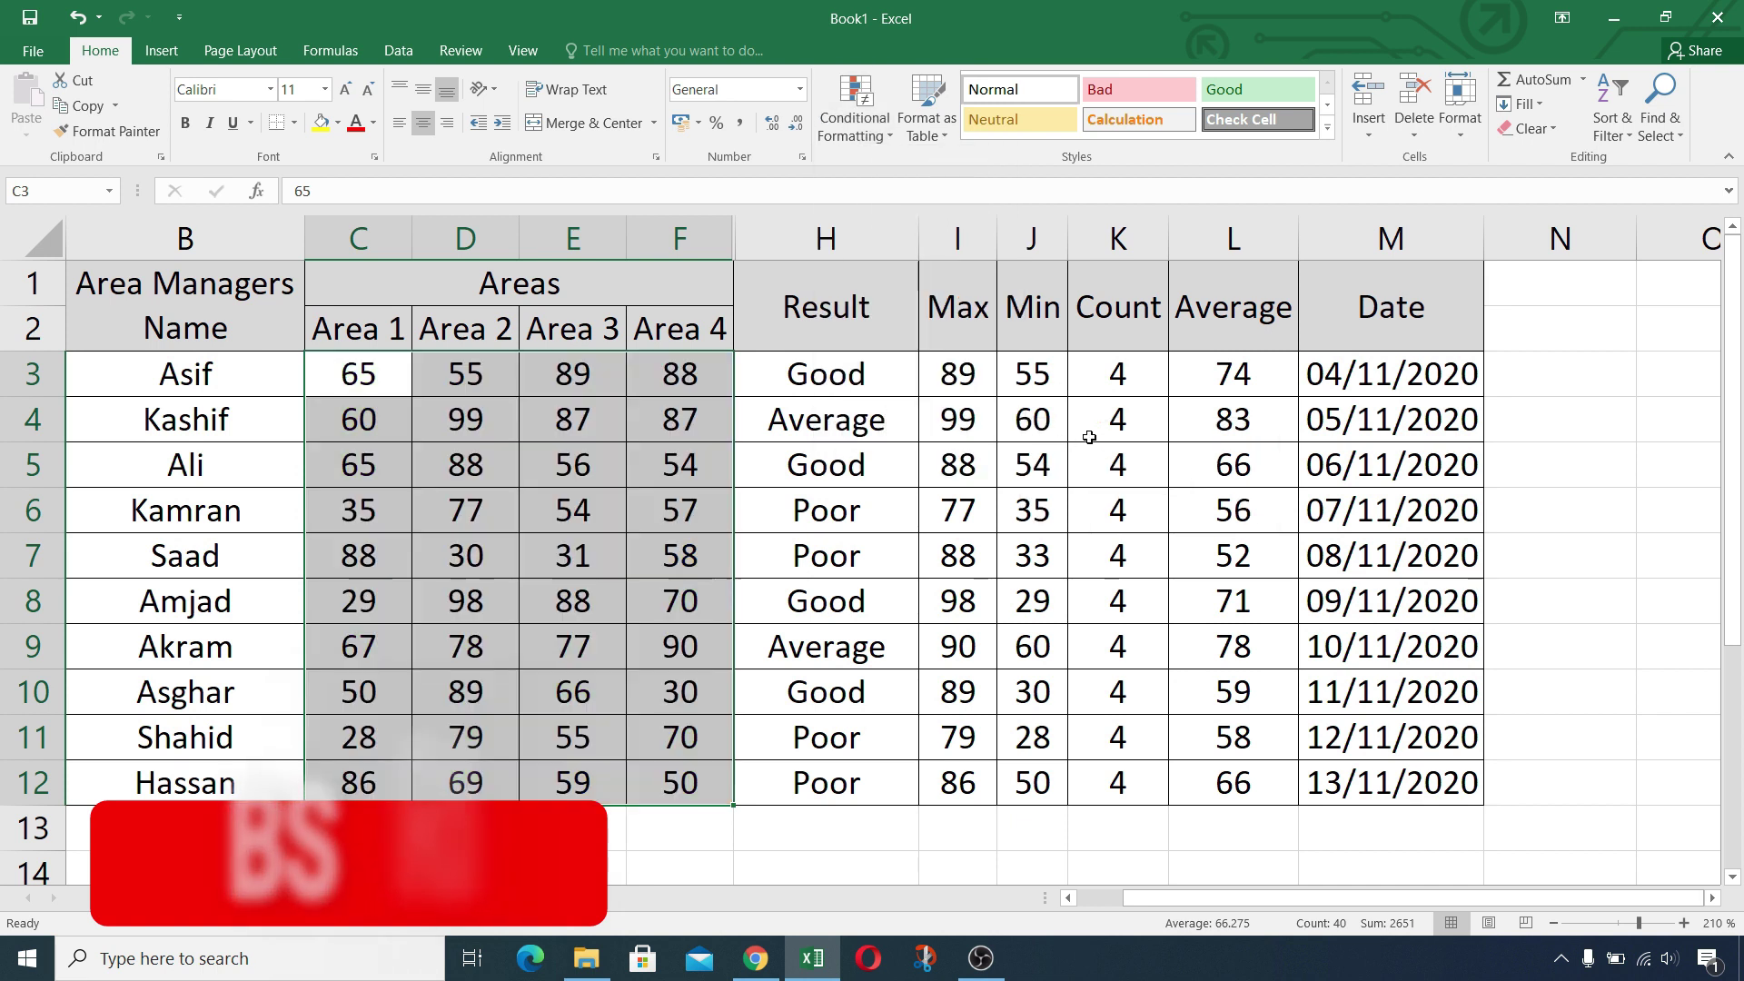
left_click(367, 385)
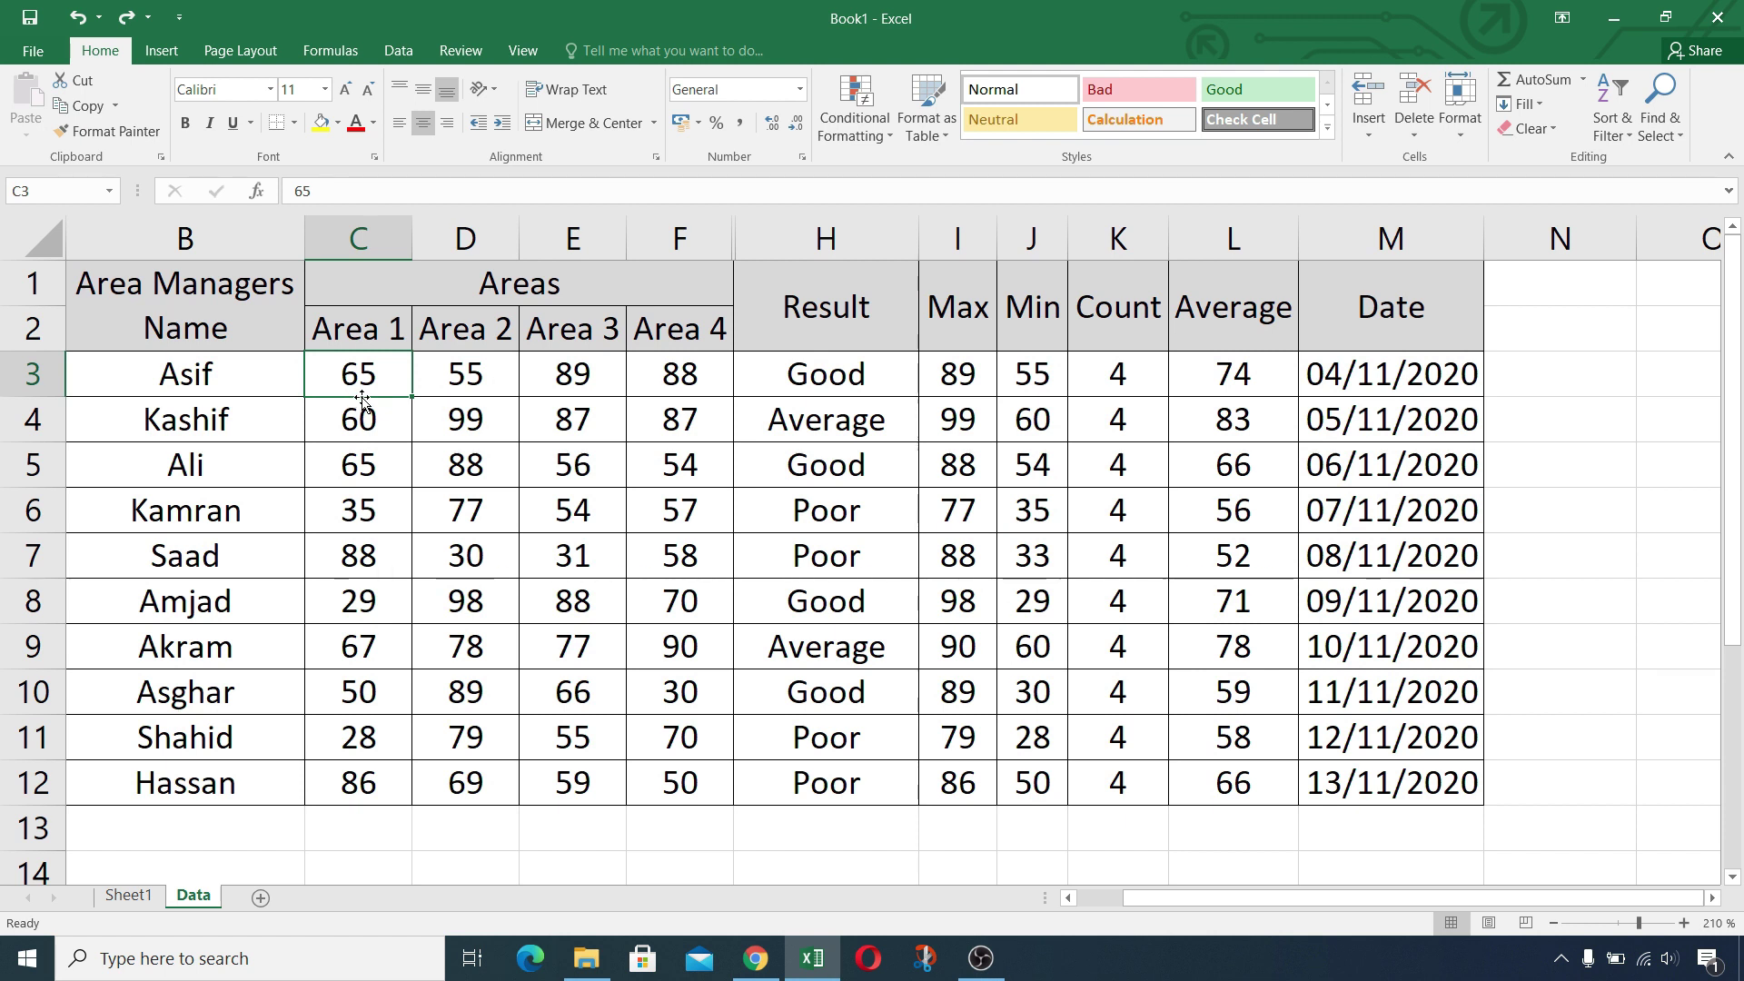
Step: Apply the three-circle traffic light icon set in green, yellow and red to the area scores in C3:F12
left_click_drag(386, 372, 677, 783)
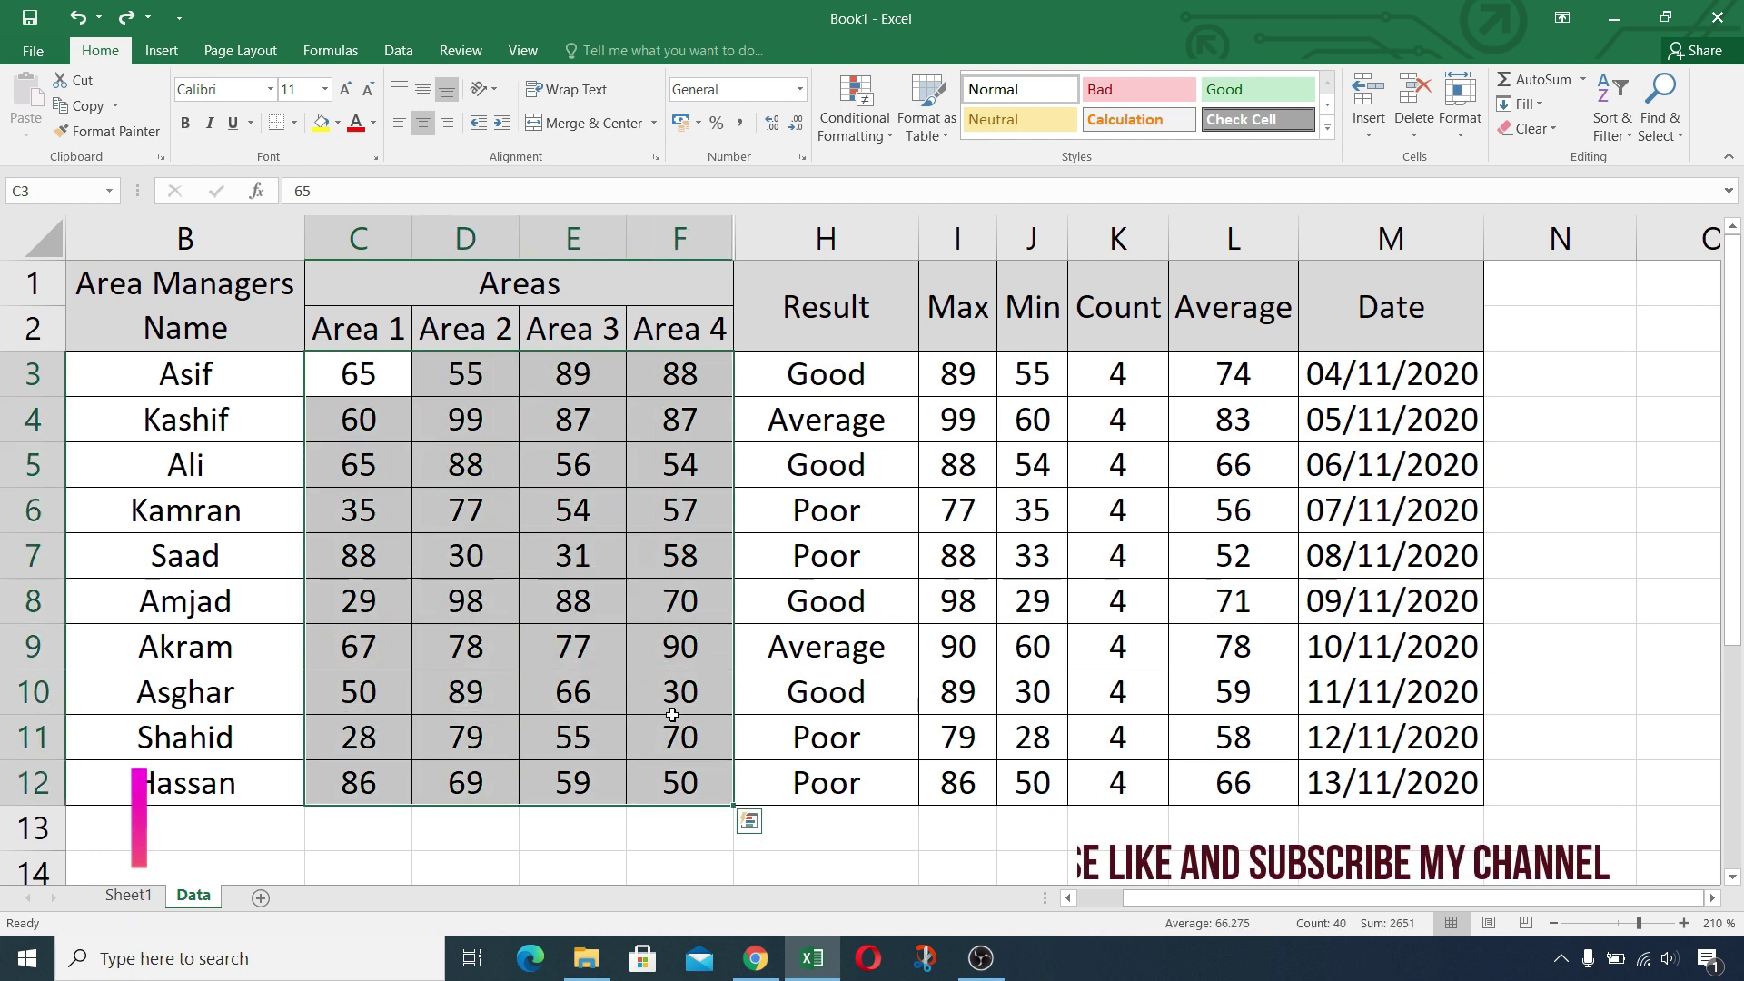
left_click(891, 138)
mouse_move(954, 359)
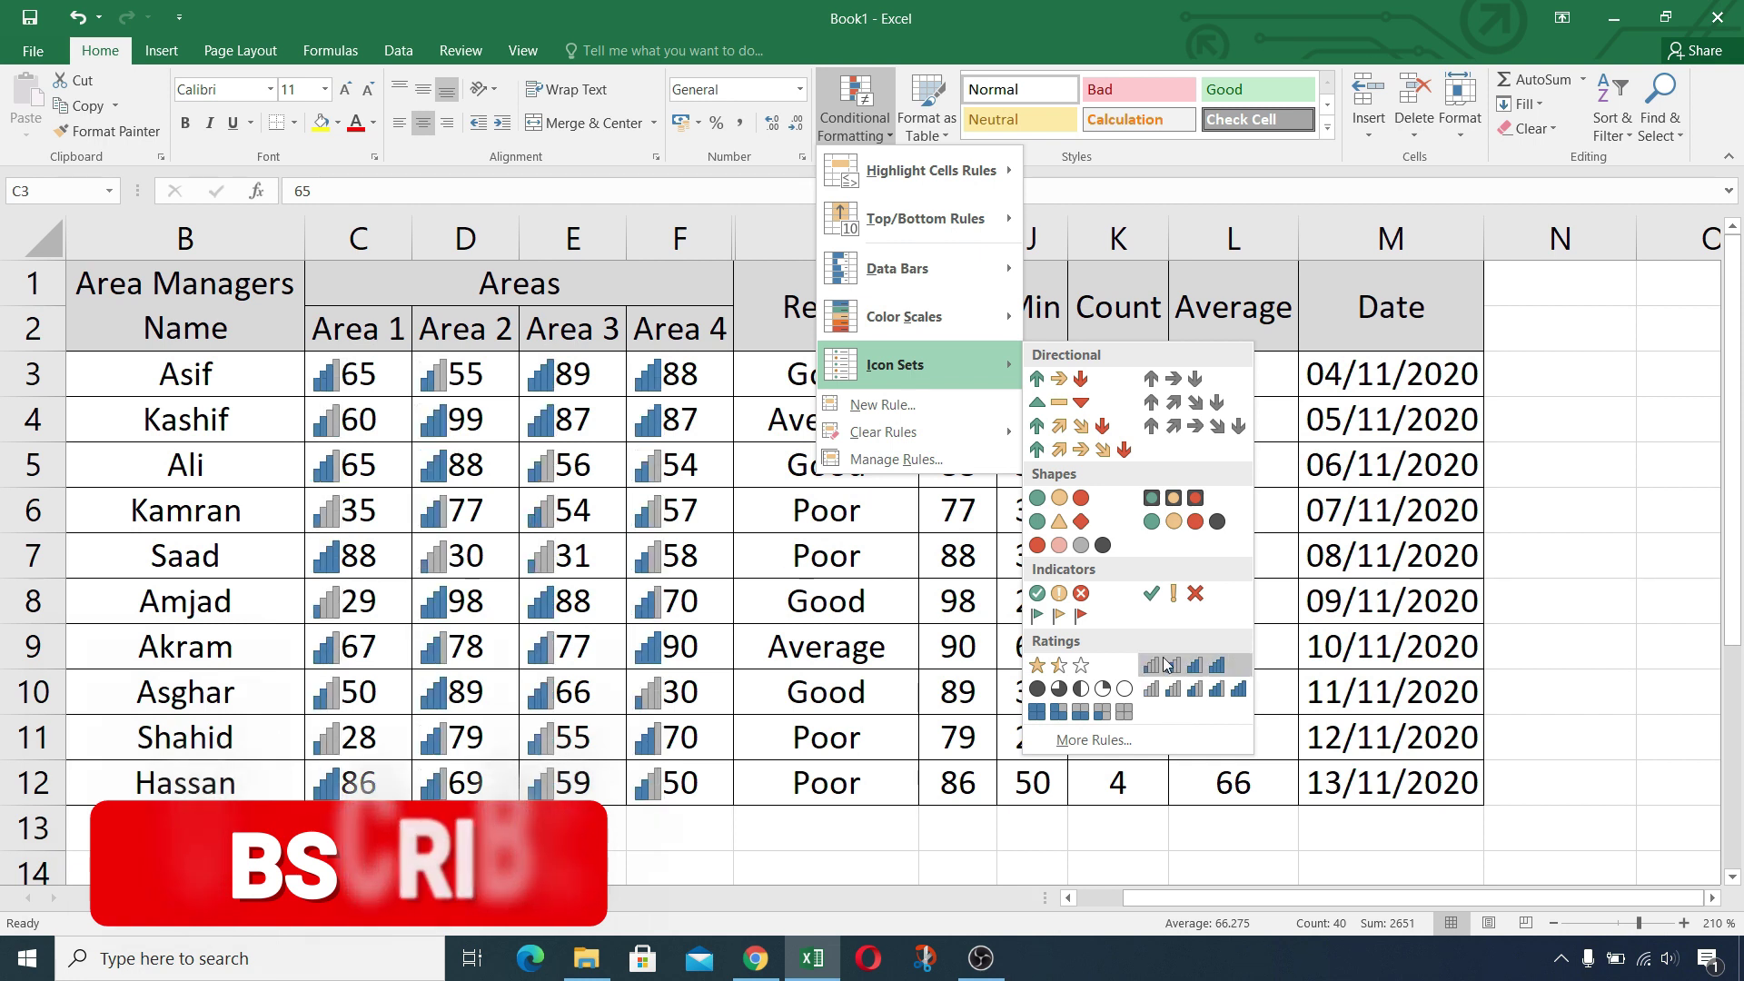
left_click(1038, 501)
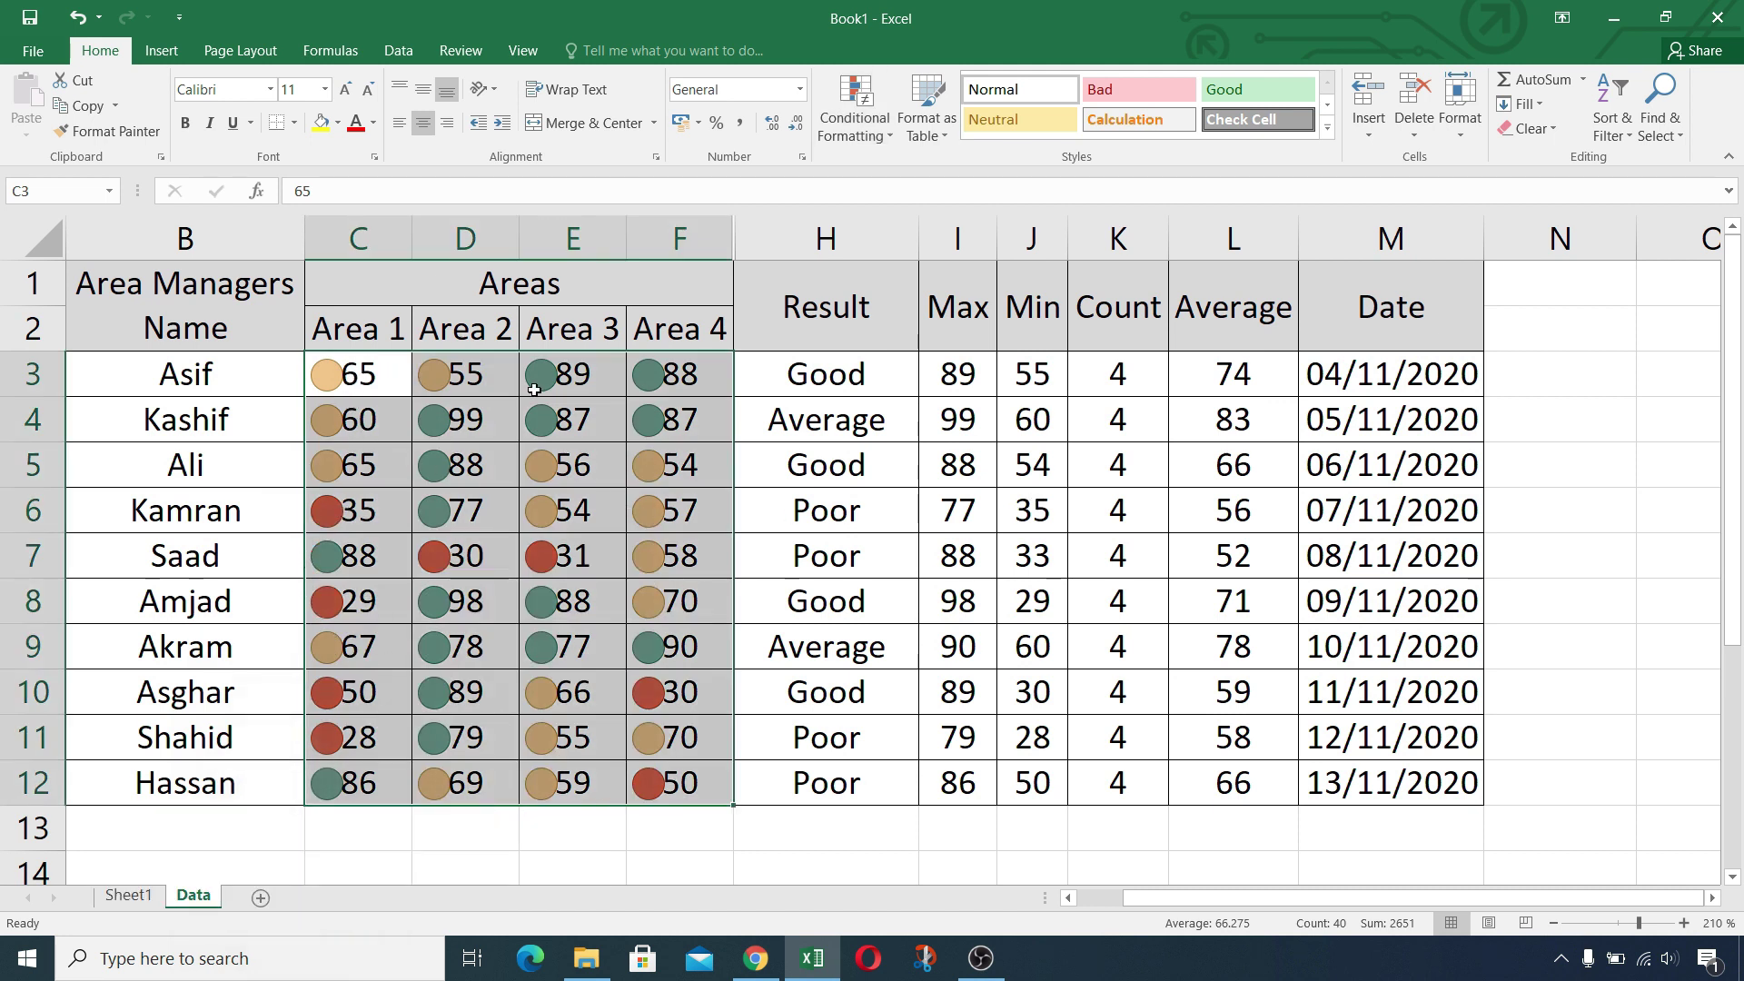
left_click(575, 428)
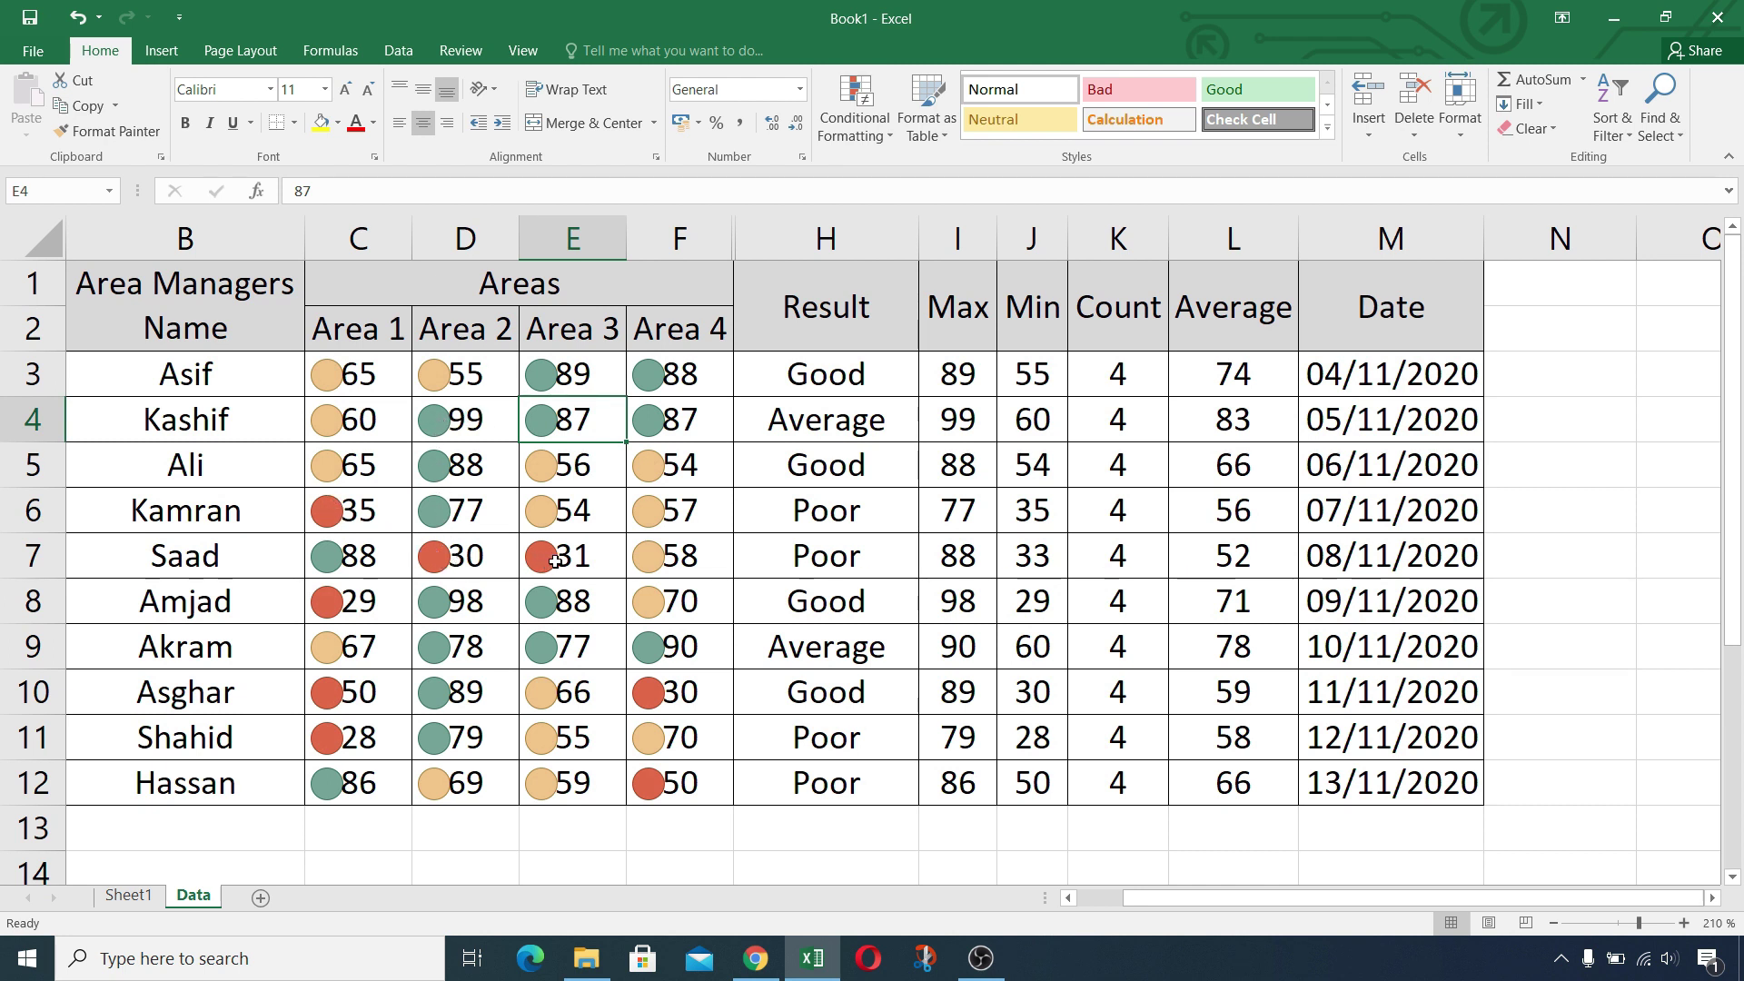
left_click_drag(370, 388, 695, 786)
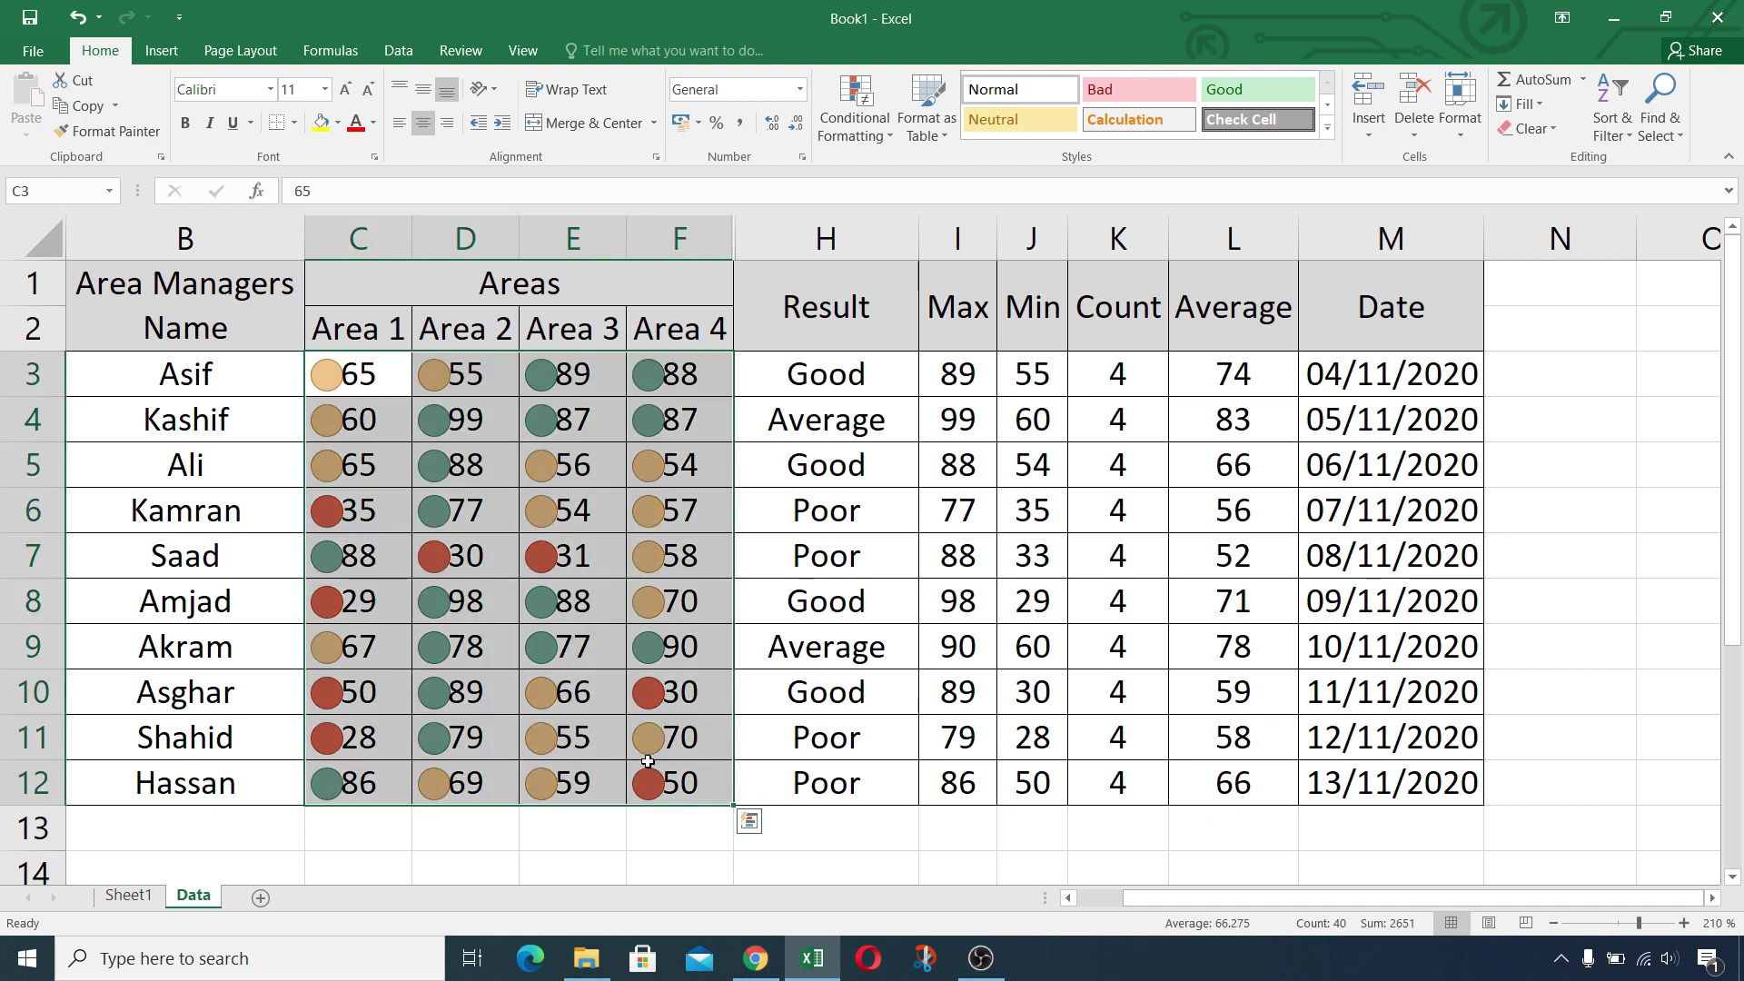
left_click(896, 134)
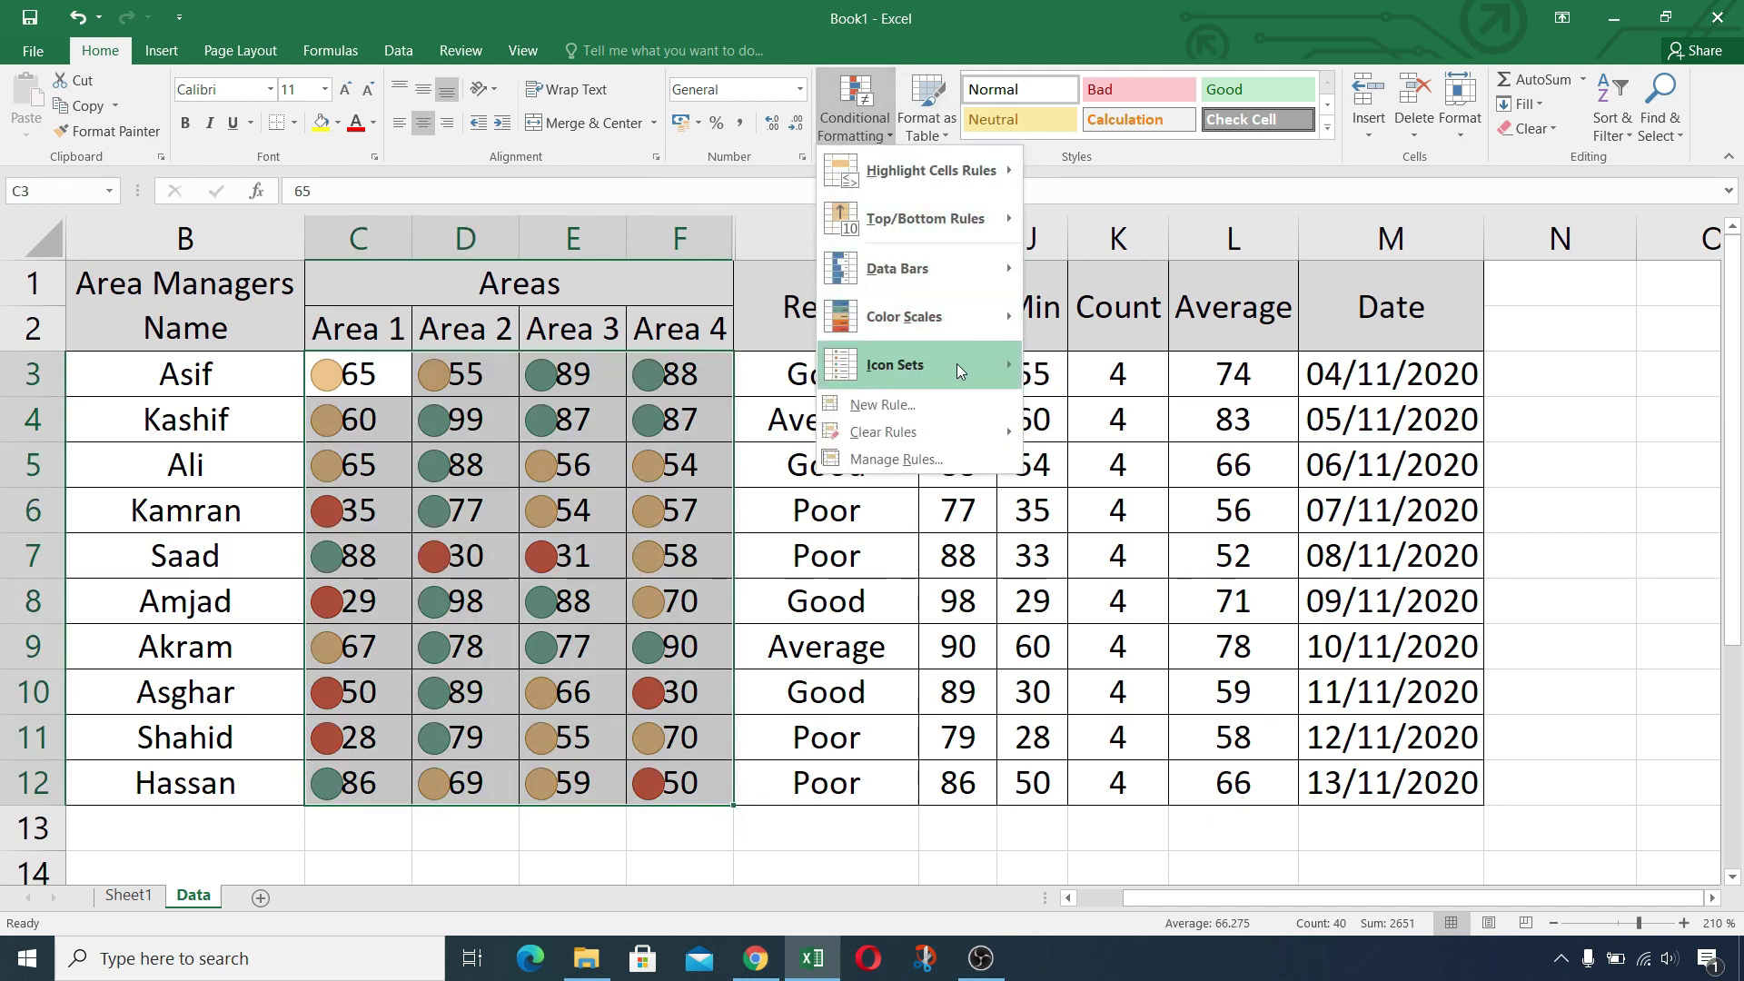
left_click(397, 375)
Step: Apply a custom icon set rule to C3:F12 using the three-circle traffic light style with 67 and 33 percent thresholds
left_click_drag(397, 378, 663, 781)
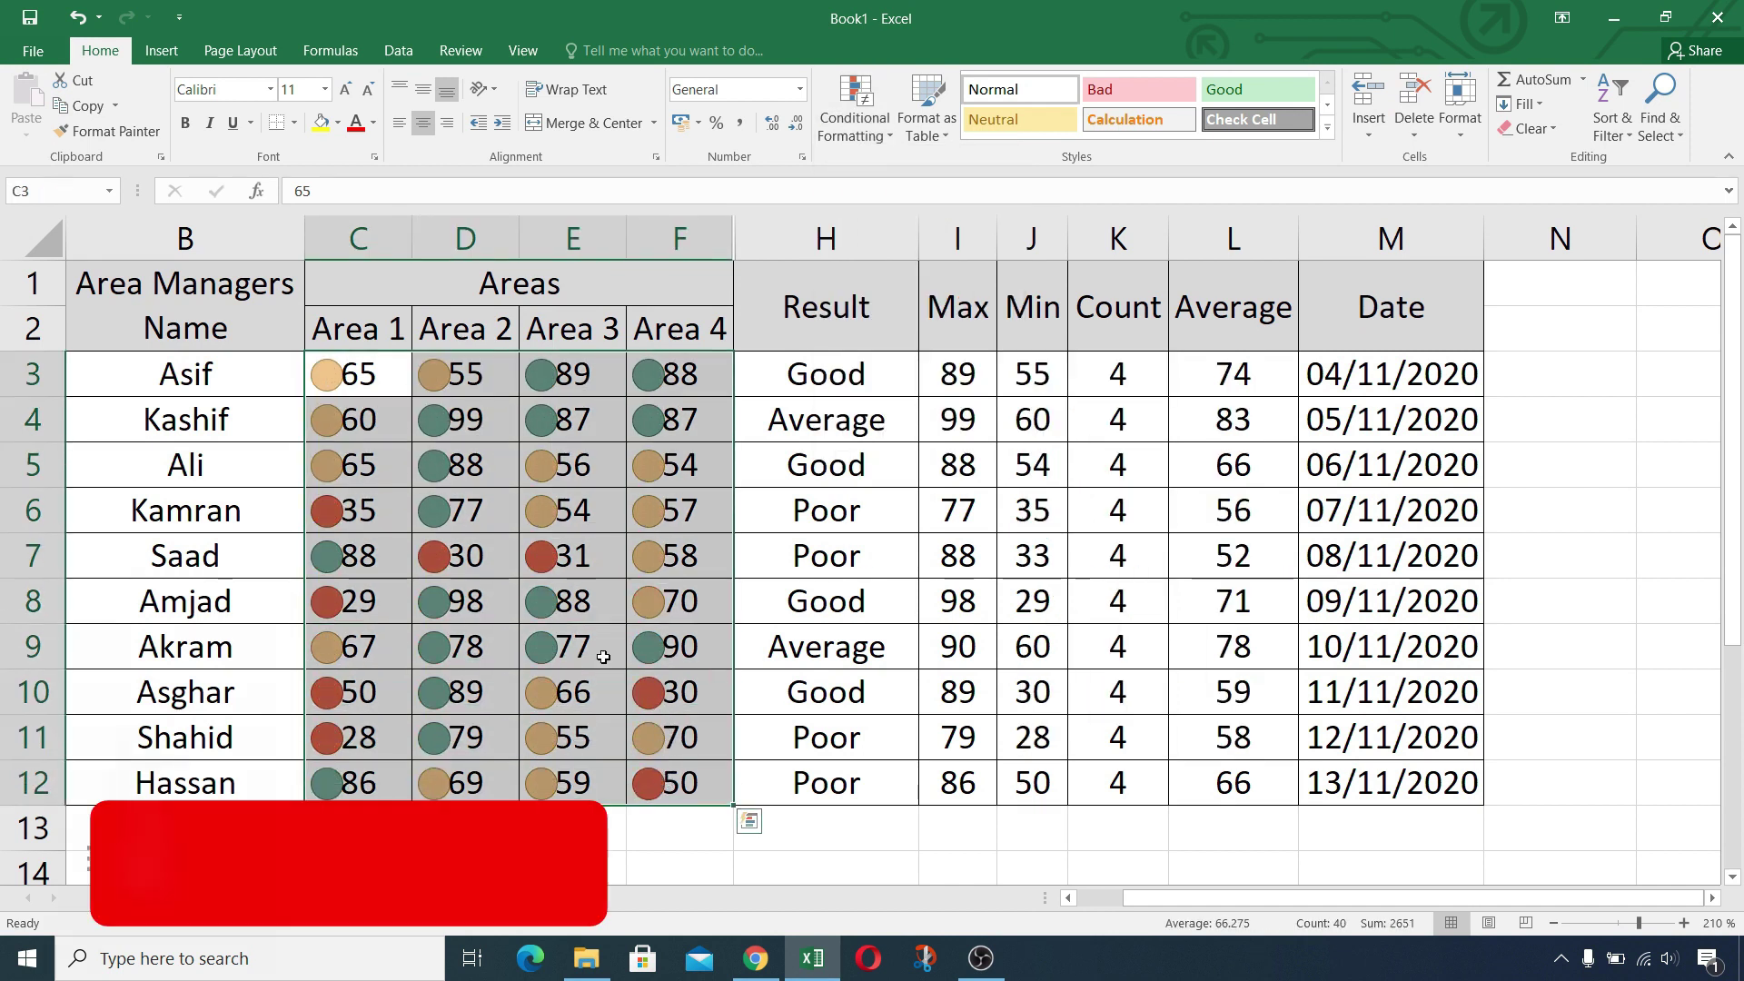
left_click(892, 134)
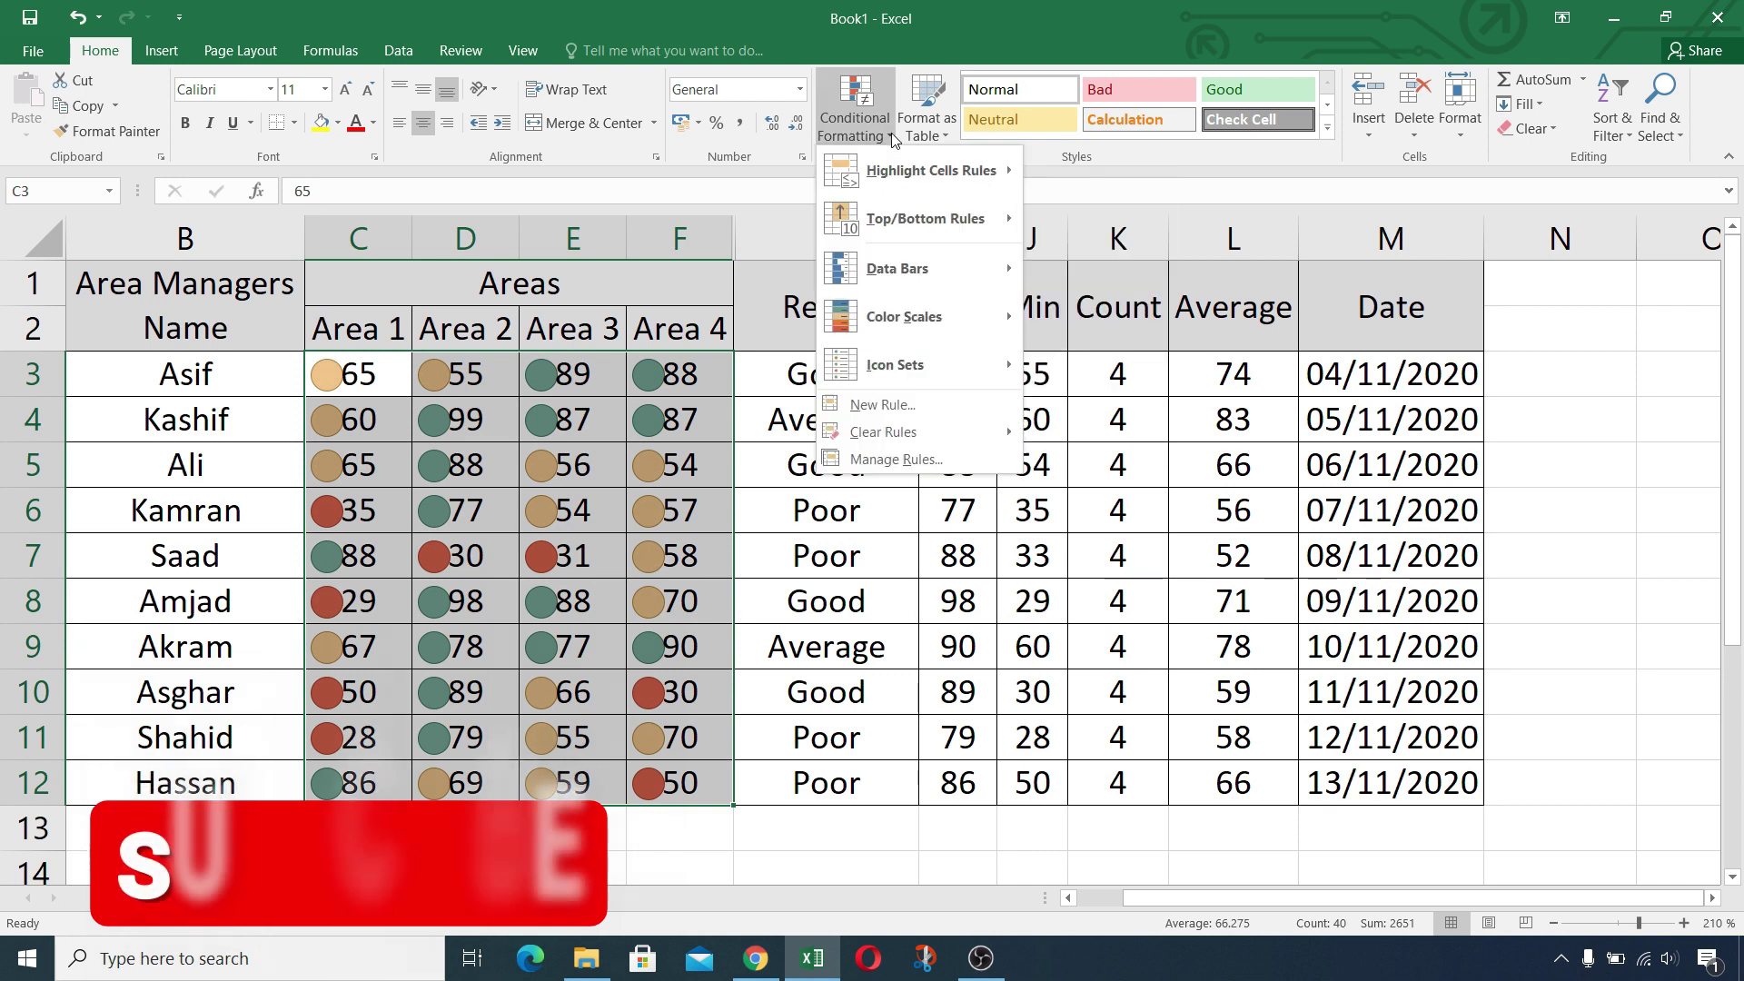
mouse_move(1010, 364)
left_click(1072, 740)
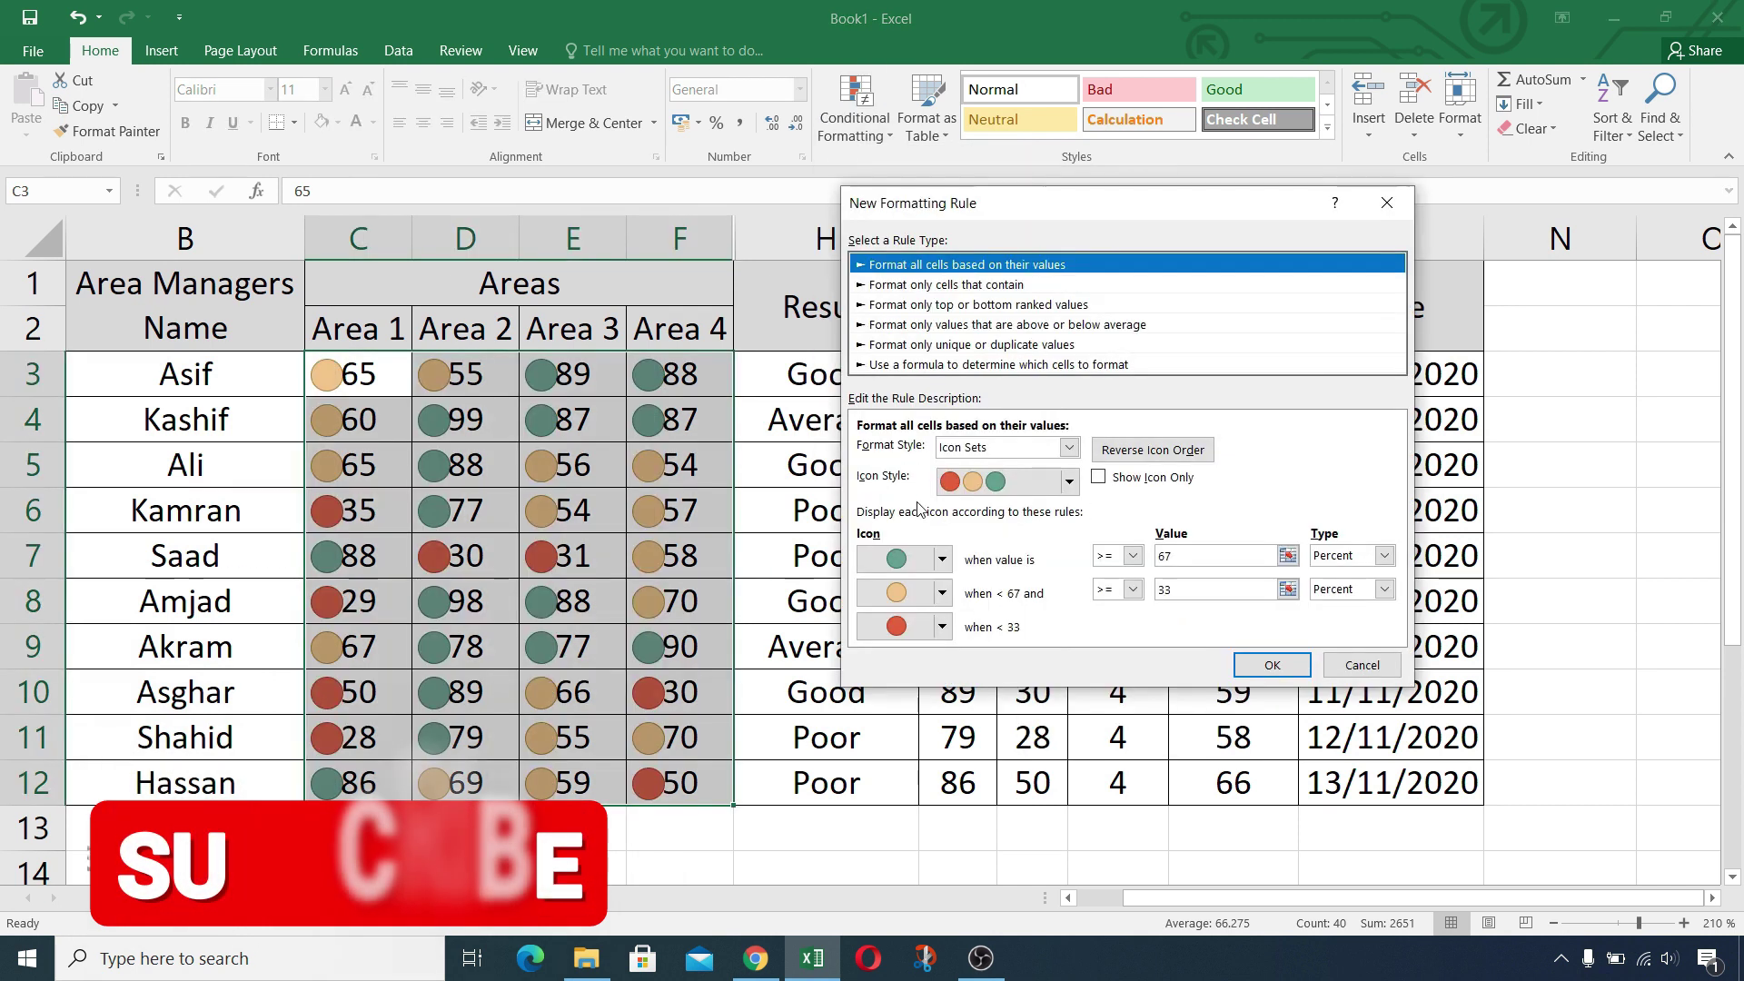
left_click(1067, 484)
mouse_move(1070, 525)
left_mouse_down()
mouse_move(1065, 641)
mouse_move(1063, 545)
left_mouse_up()
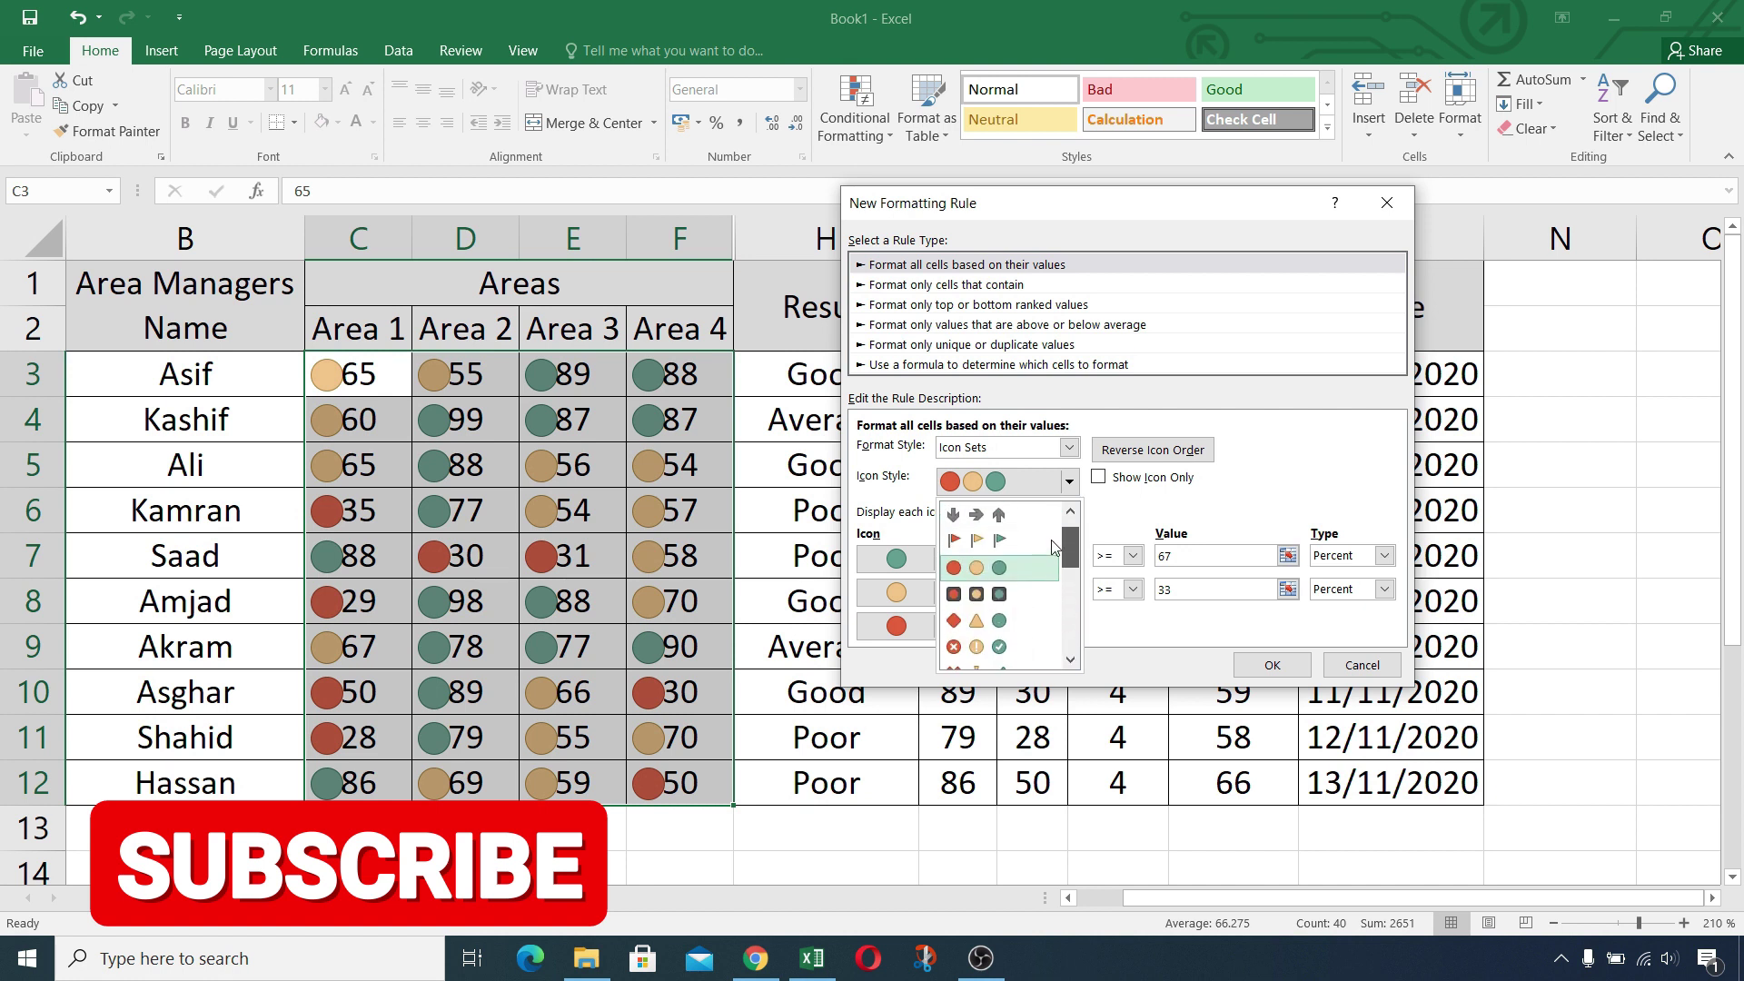
left_click(1022, 581)
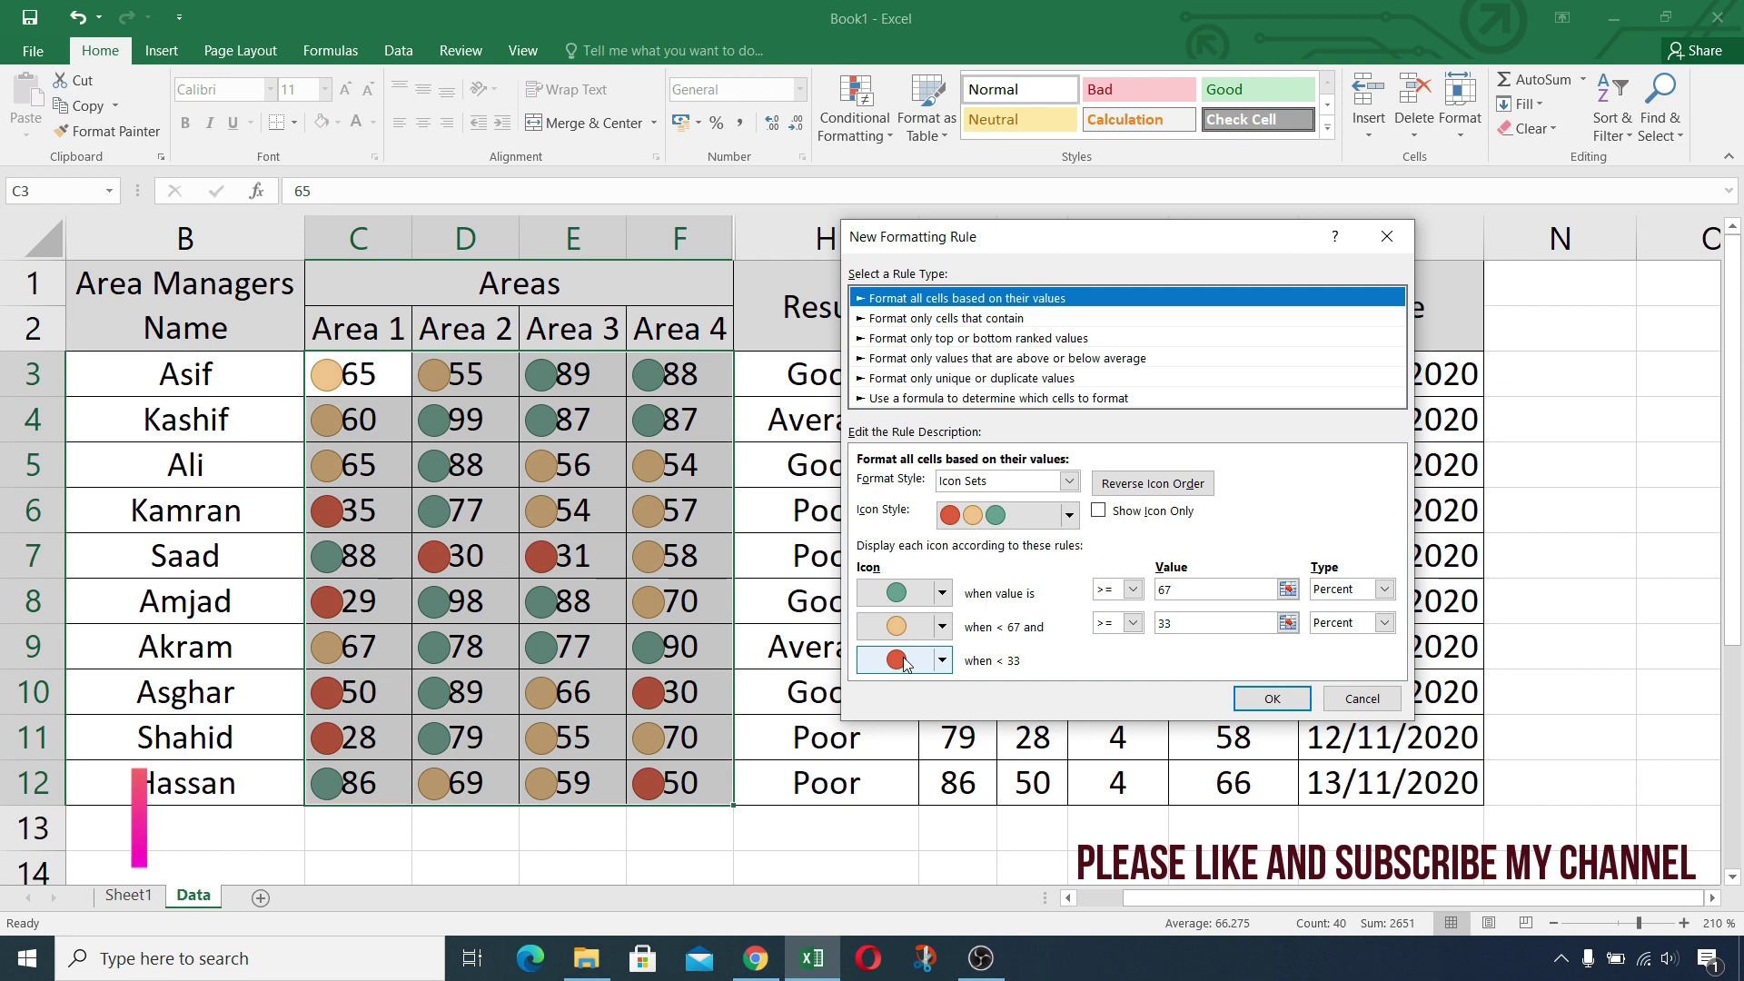
left_click(1272, 700)
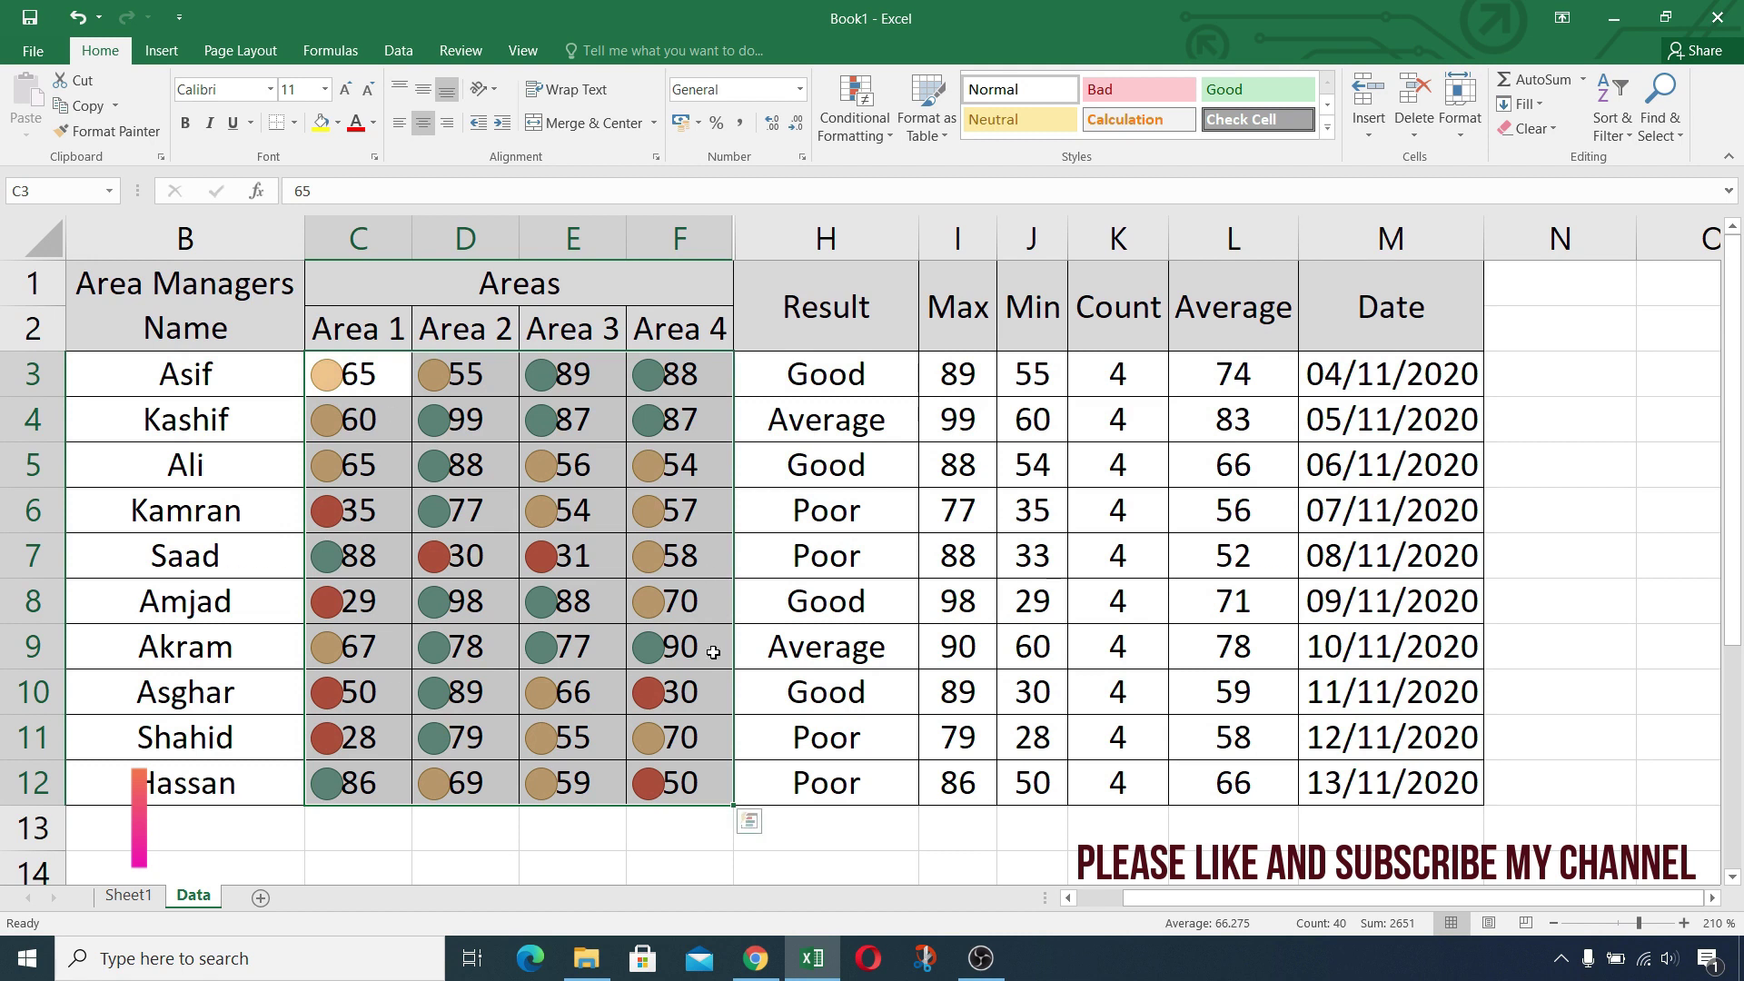
Step: Apply the four-level rating bars icon set to the area scores in C3:F12
left_click(362, 375)
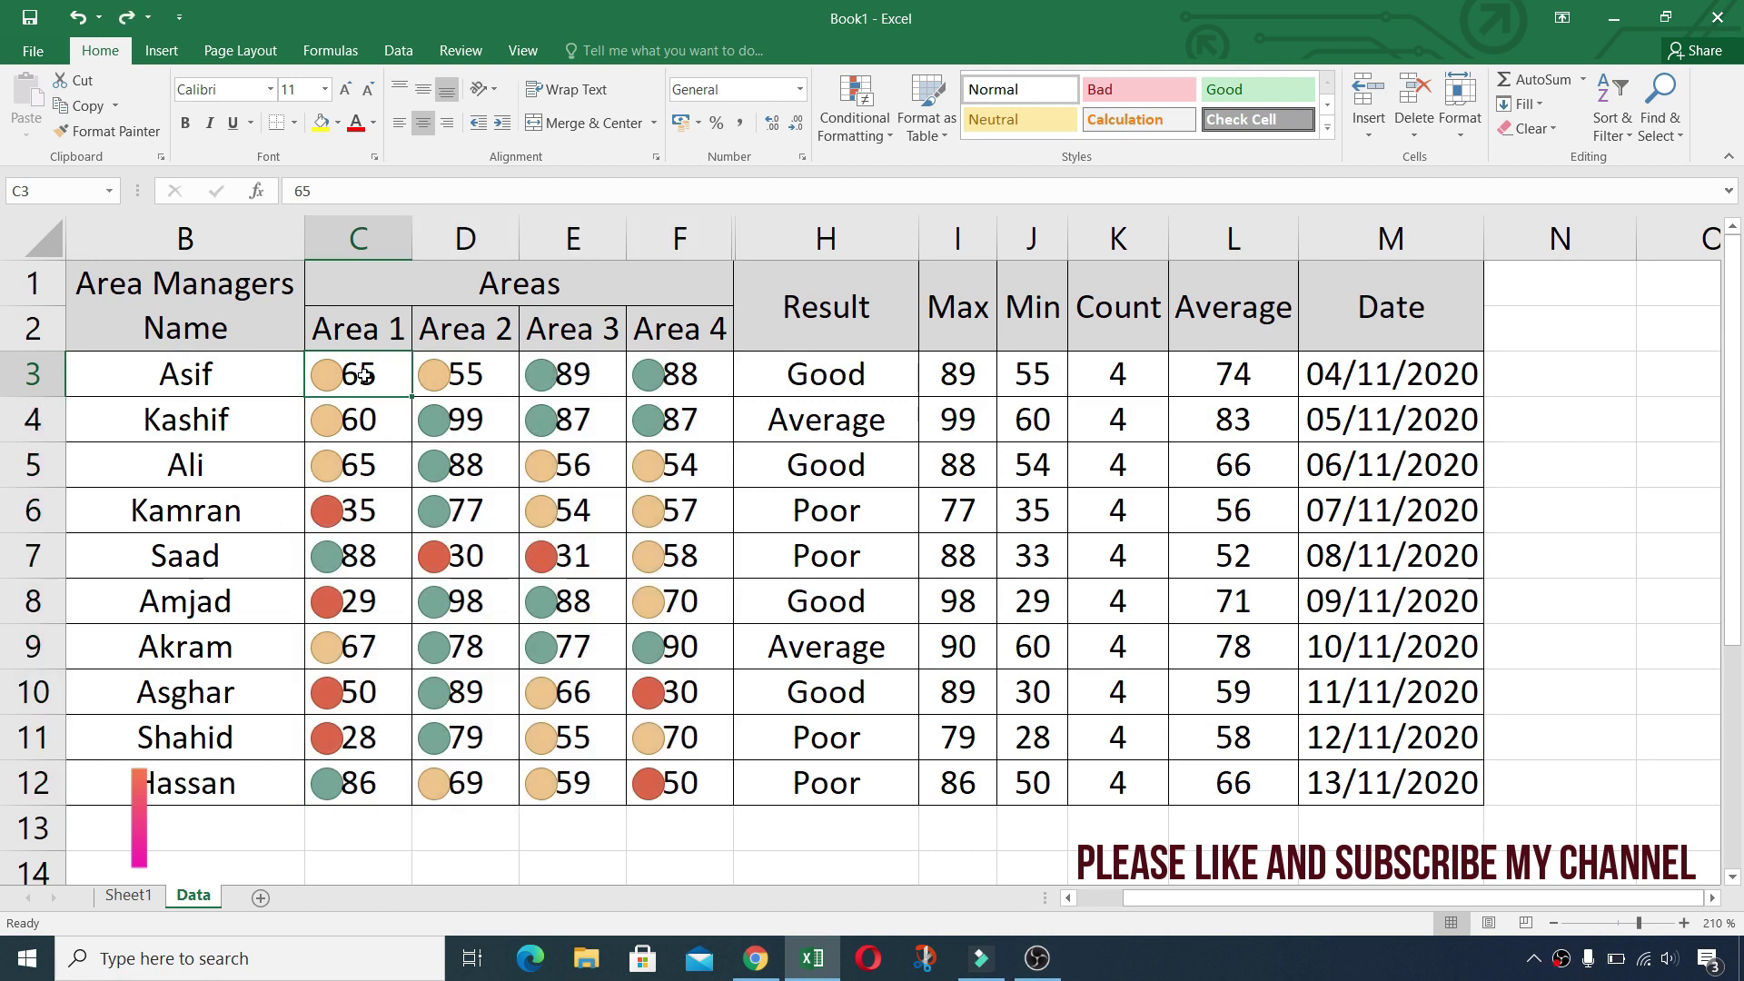
mouse_move(362, 375)
left_mouse_down()
mouse_move(572, 540)
mouse_move(646, 783)
left_mouse_up()
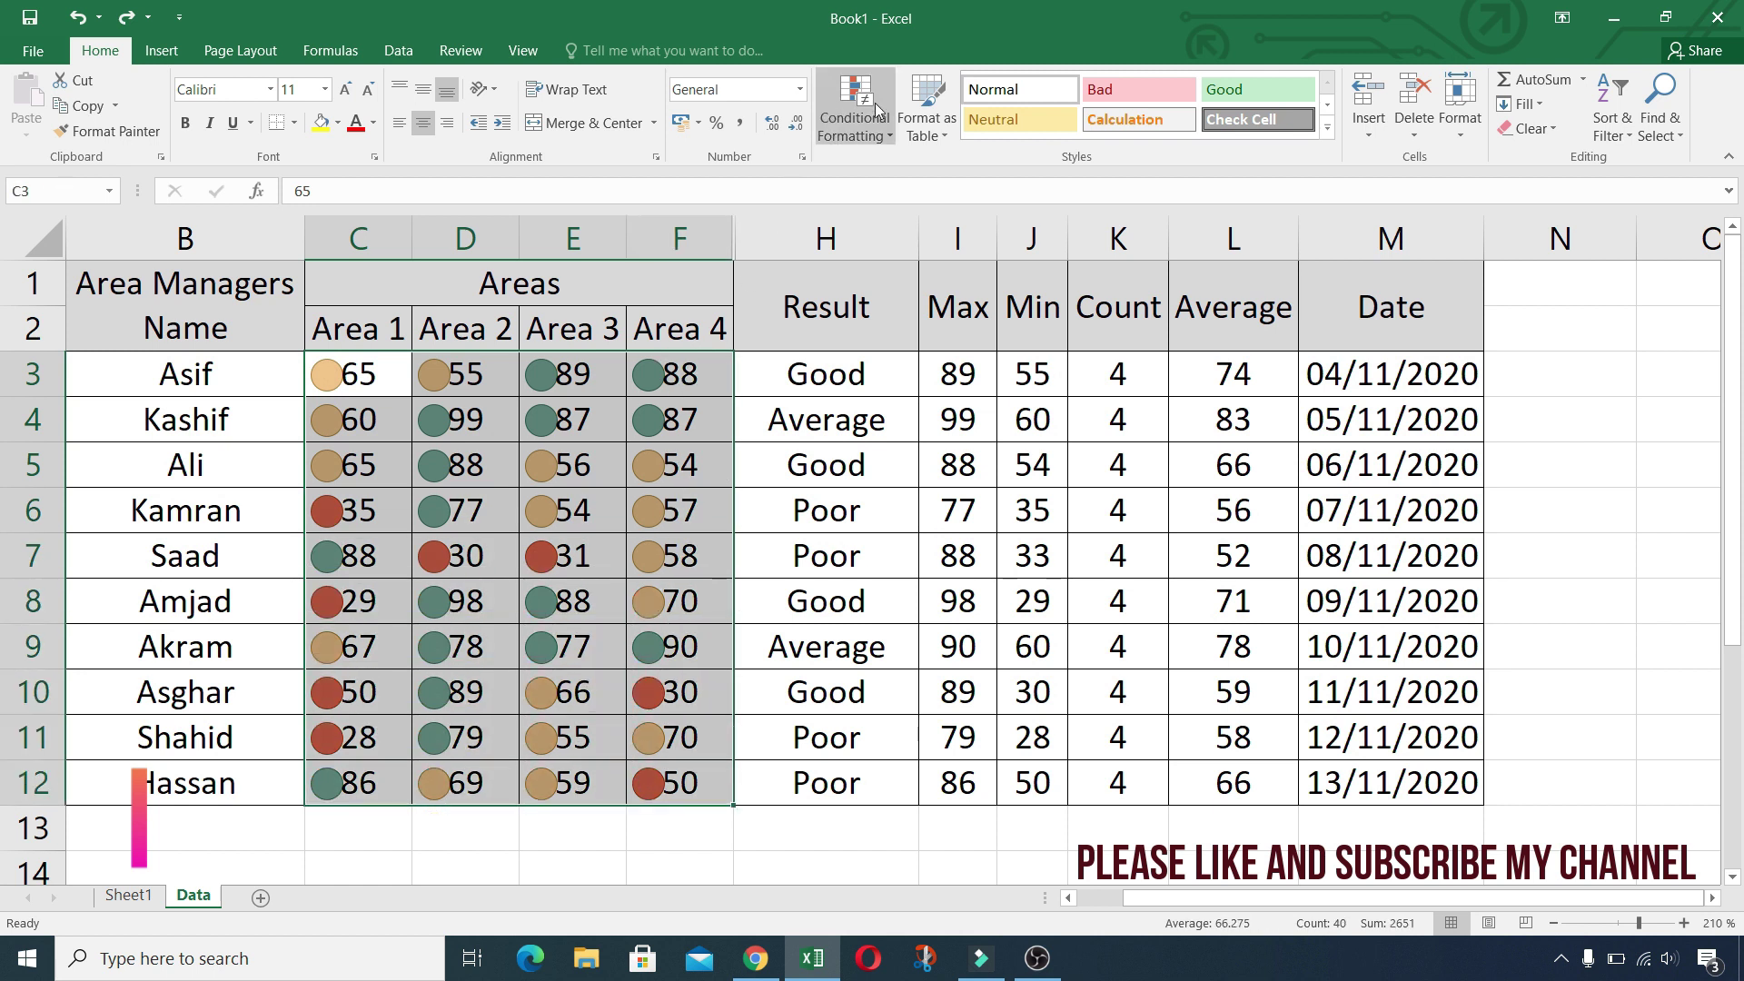
left_click(866, 138)
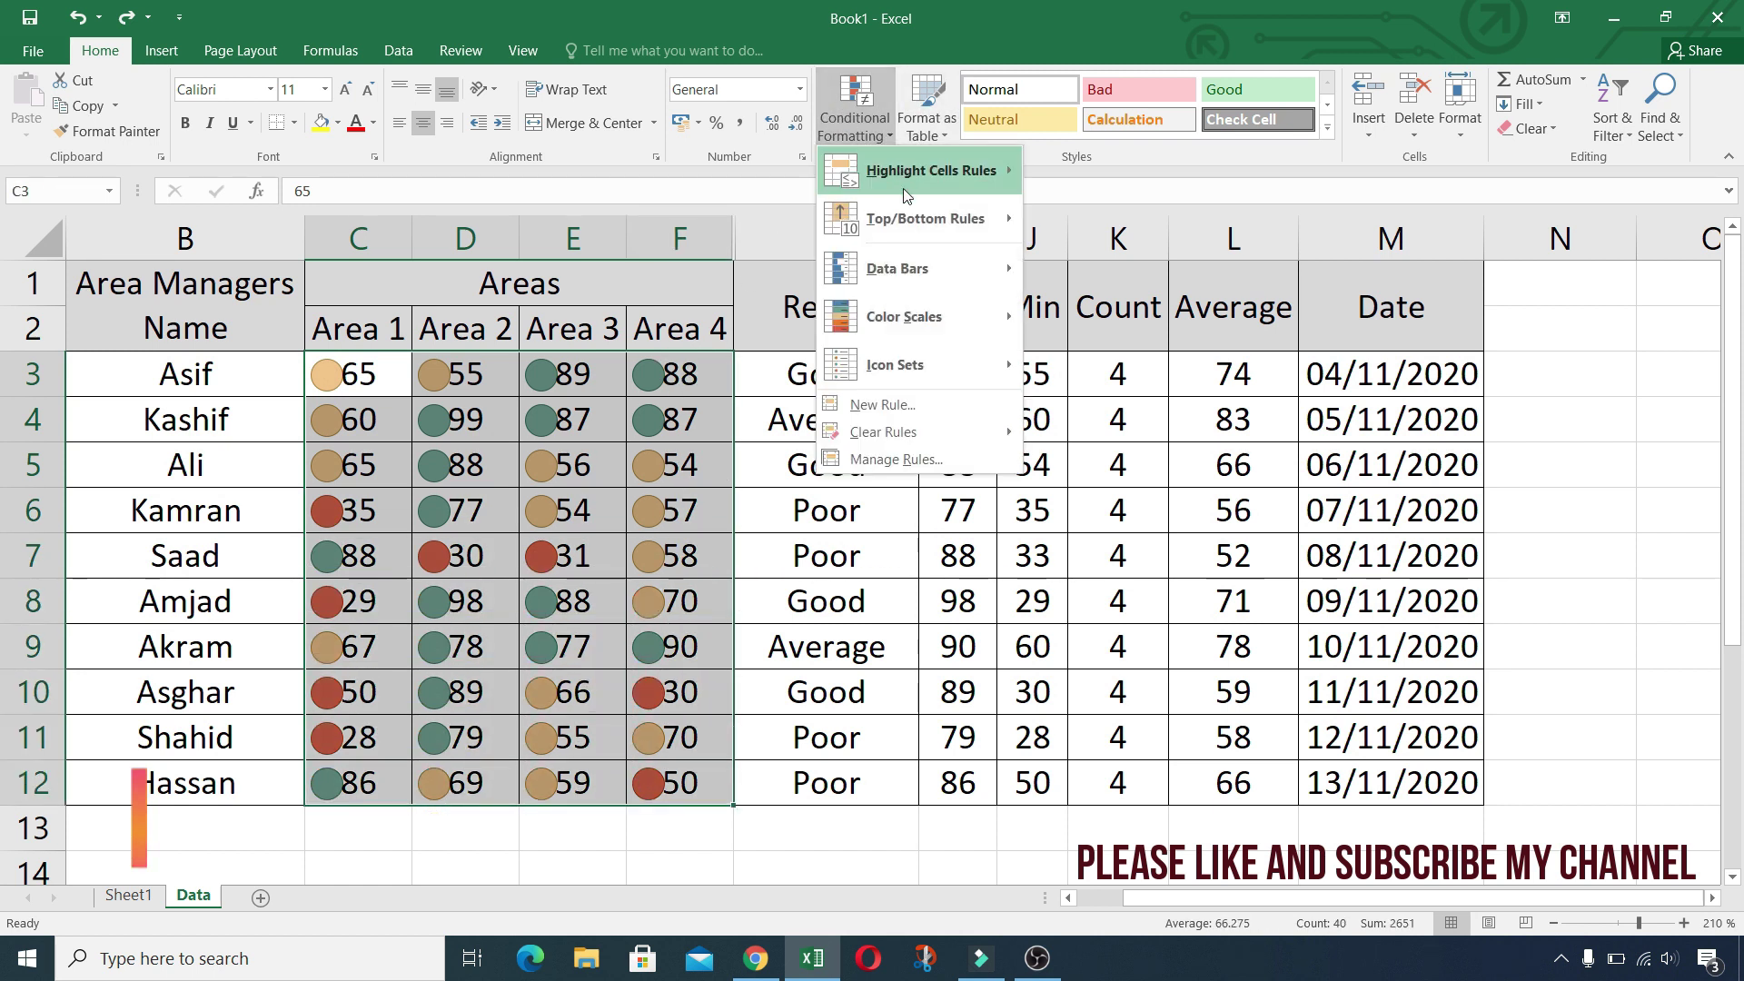
mouse_move(939, 368)
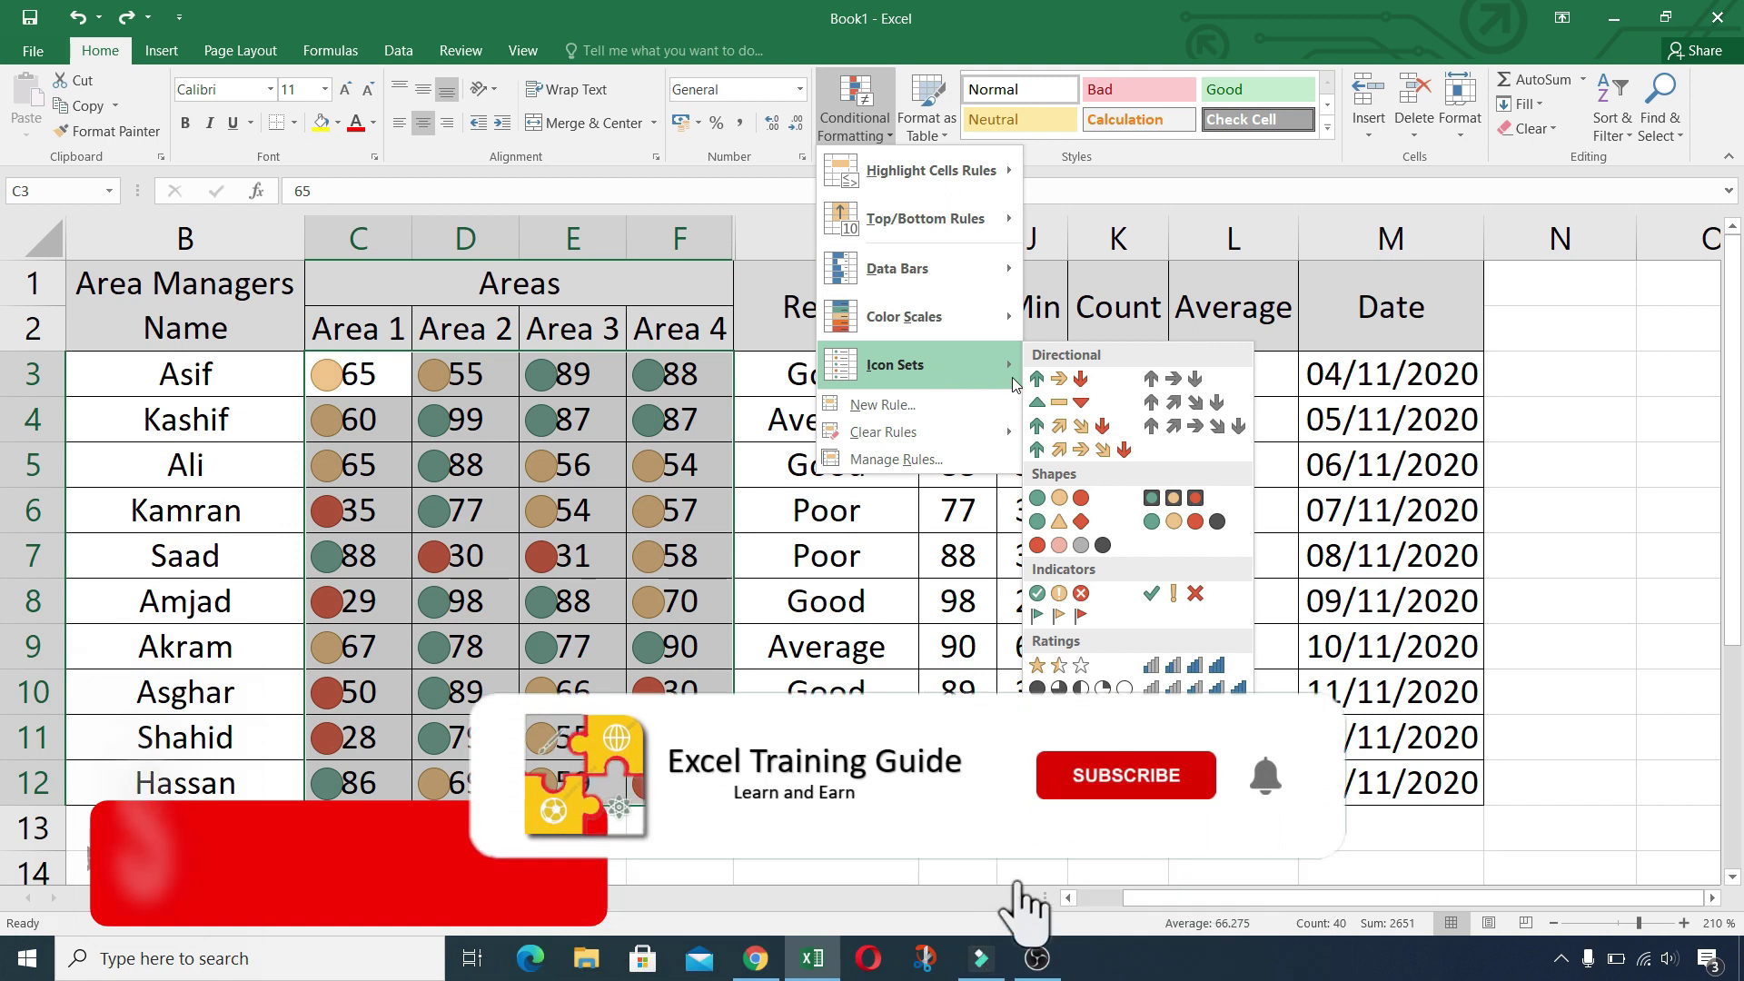
left_click(1152, 673)
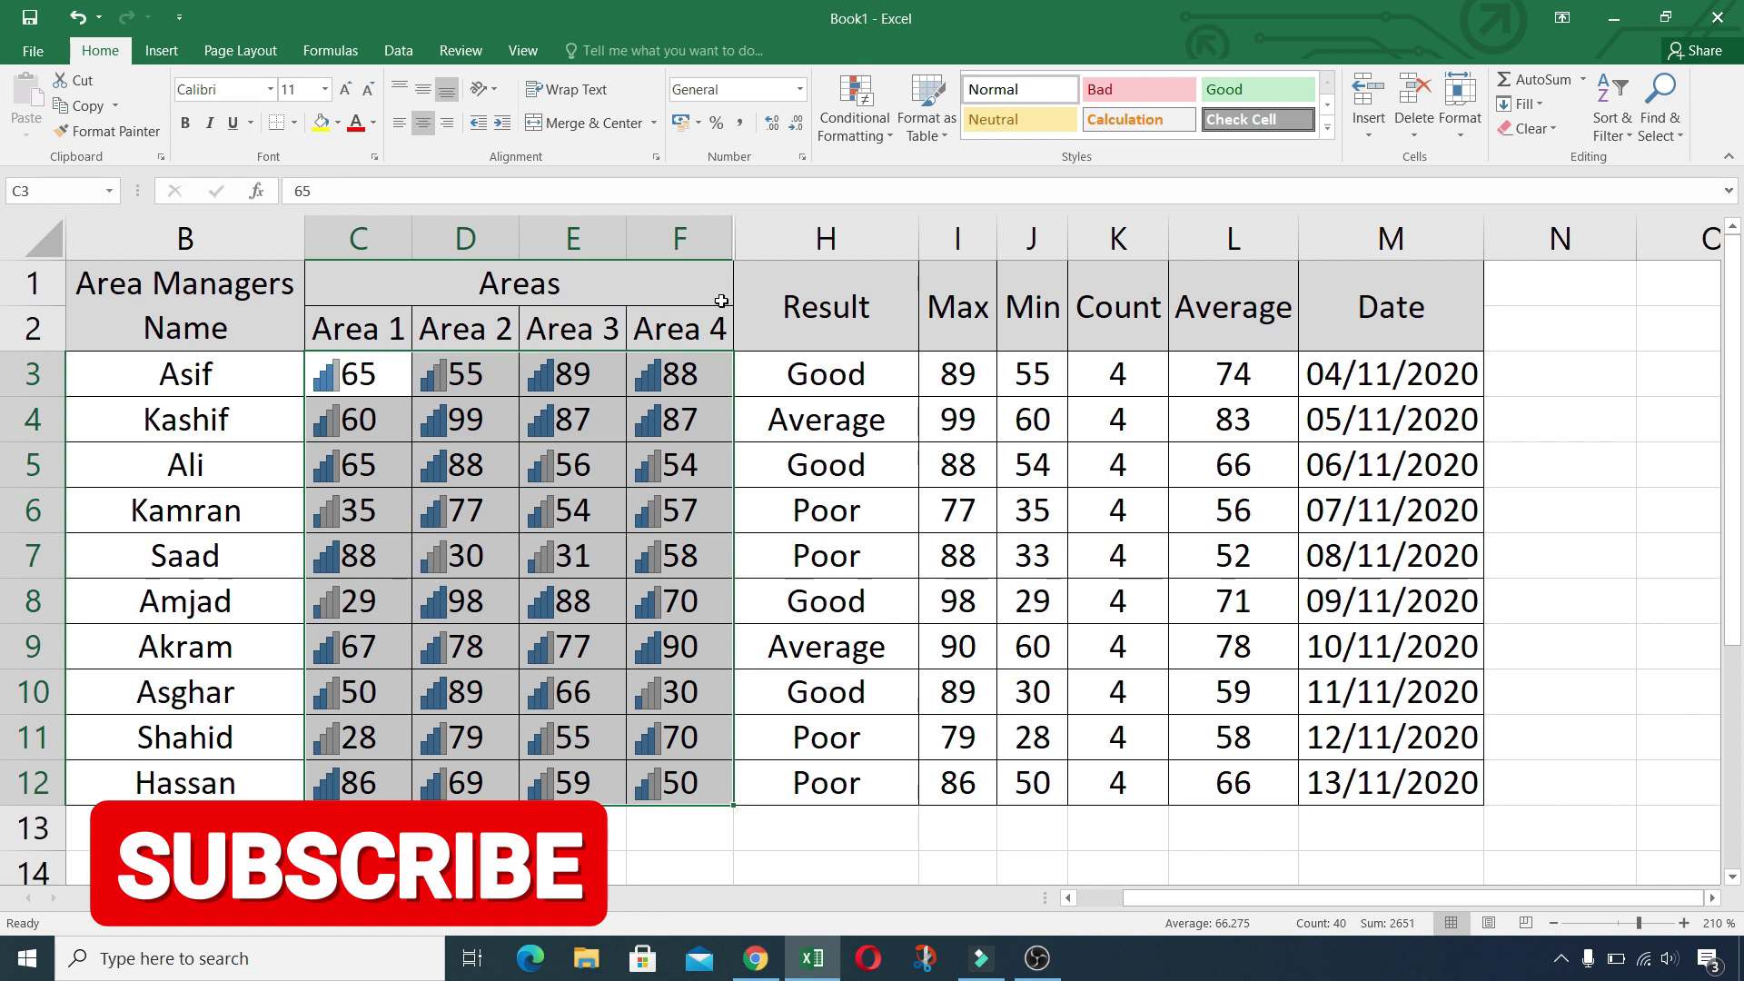
Step: Apply a custom icon set rule to C3:F12 using five-level rating bars with thresholds of 80, 60, 40 and 20 percent
left_click(893, 136)
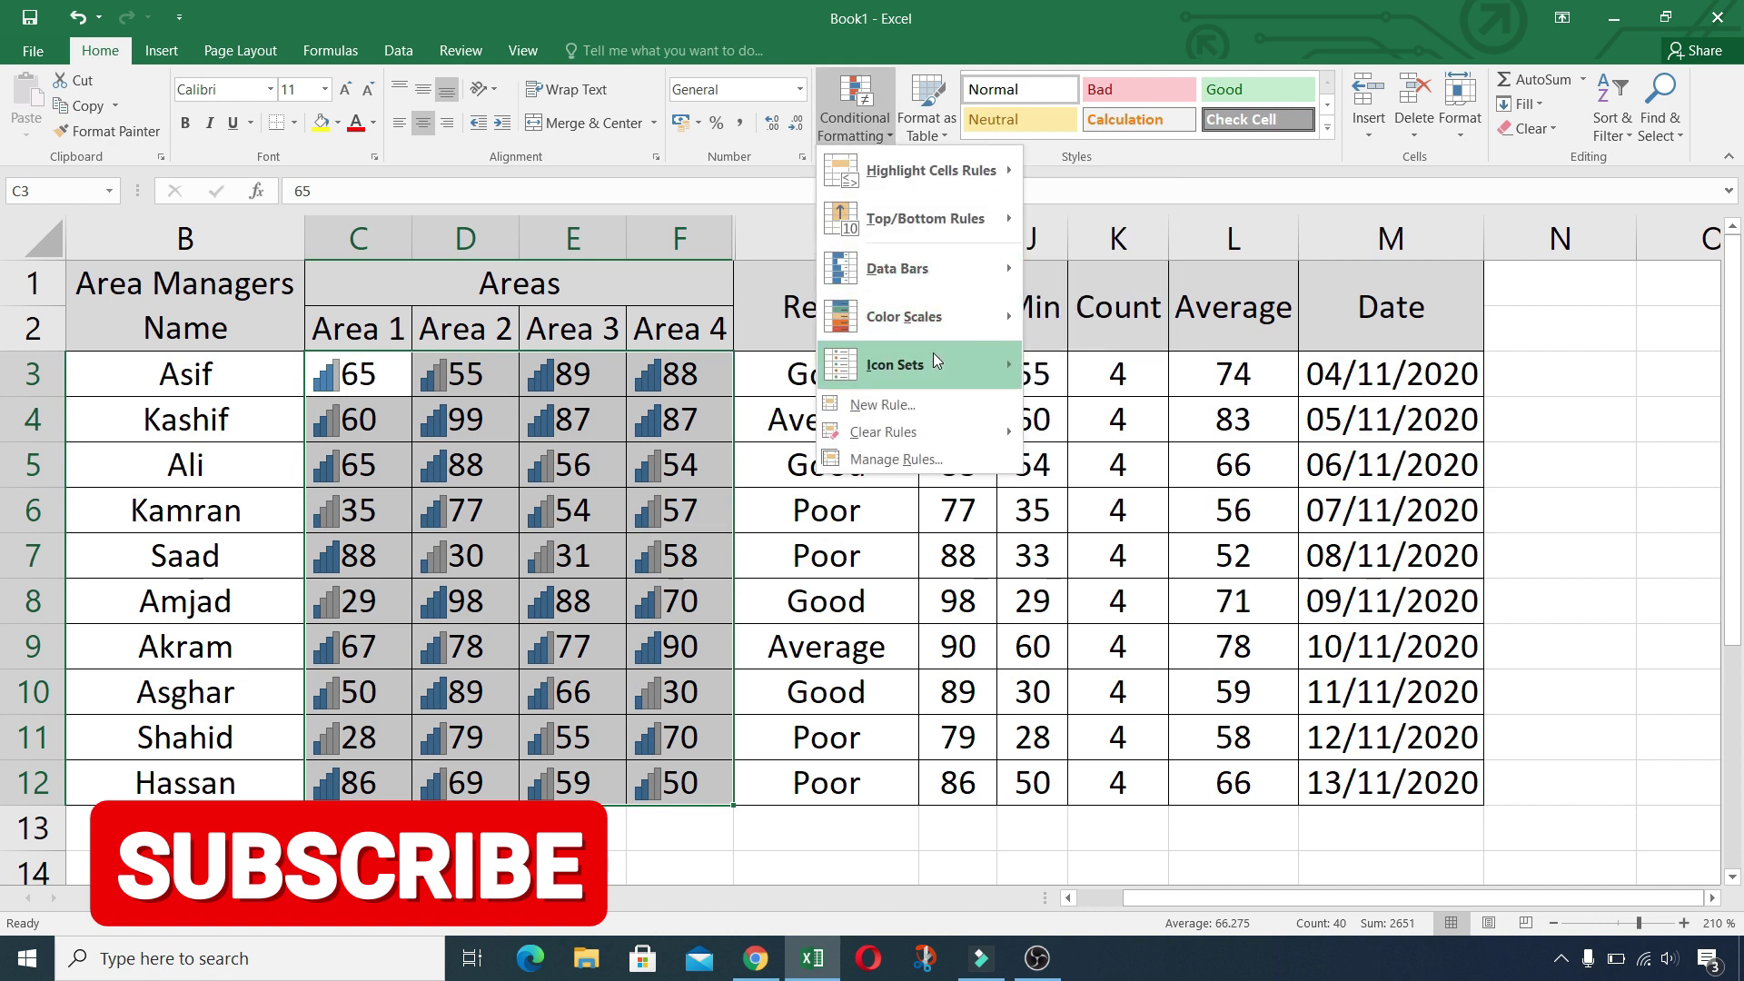
mouse_move(934, 358)
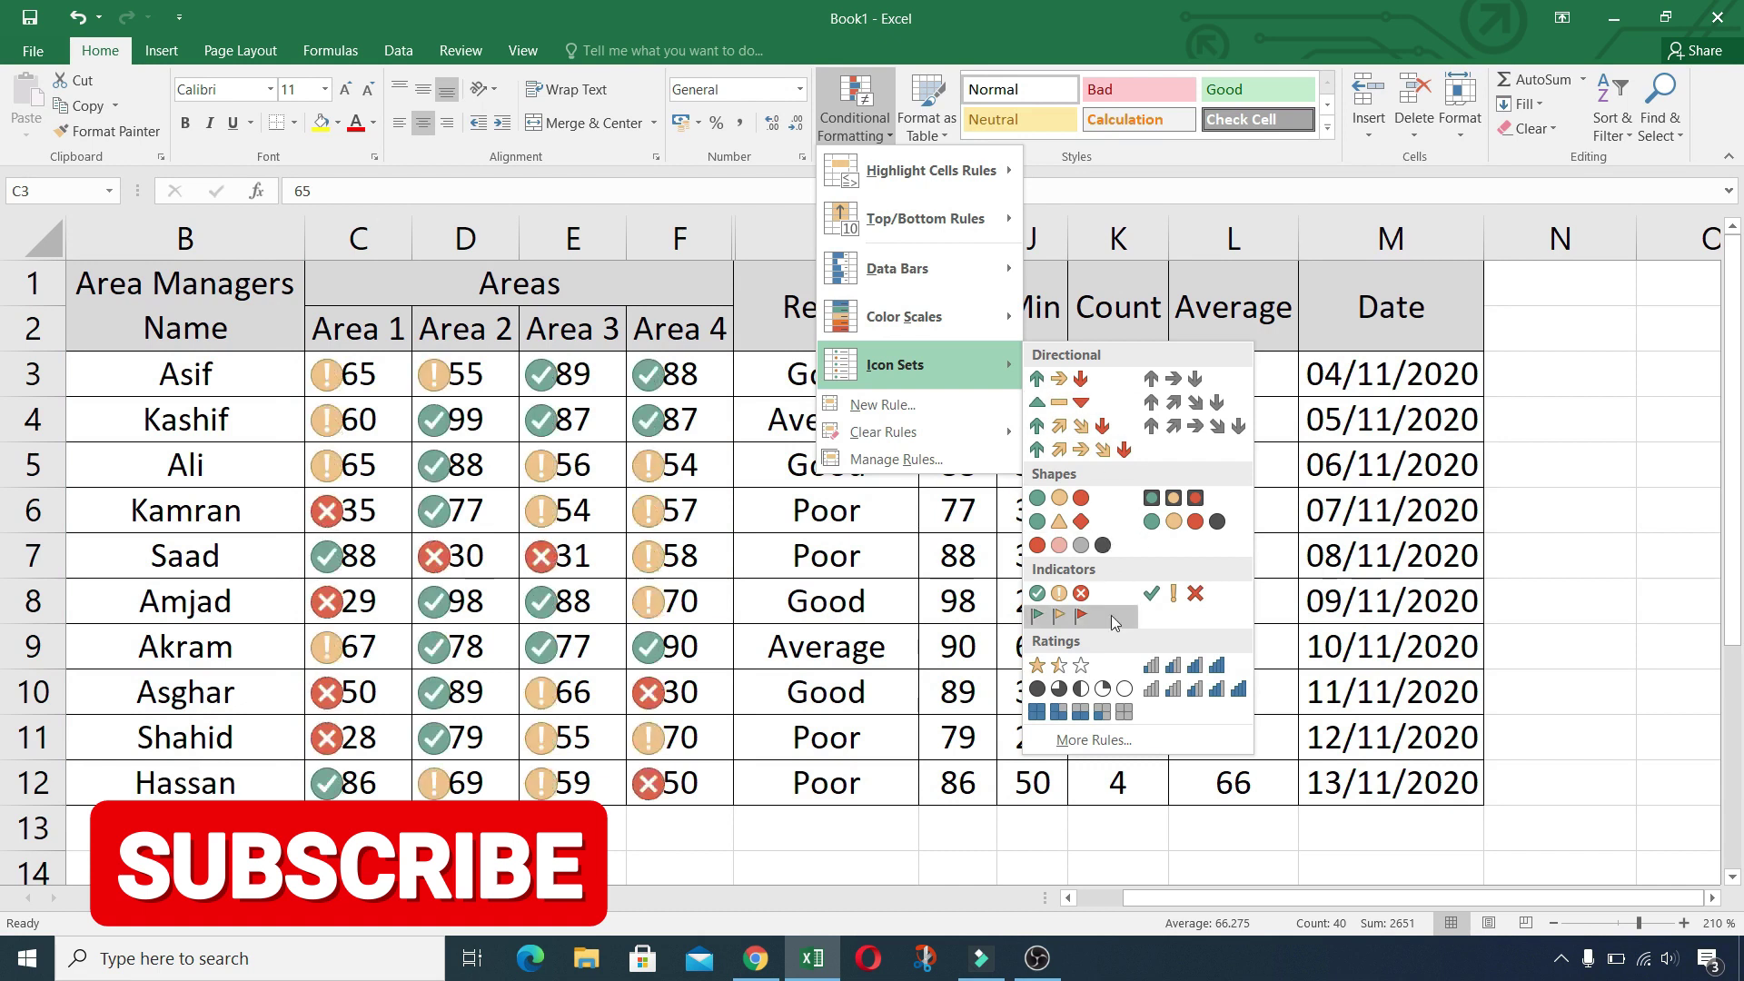
left_click(1133, 743)
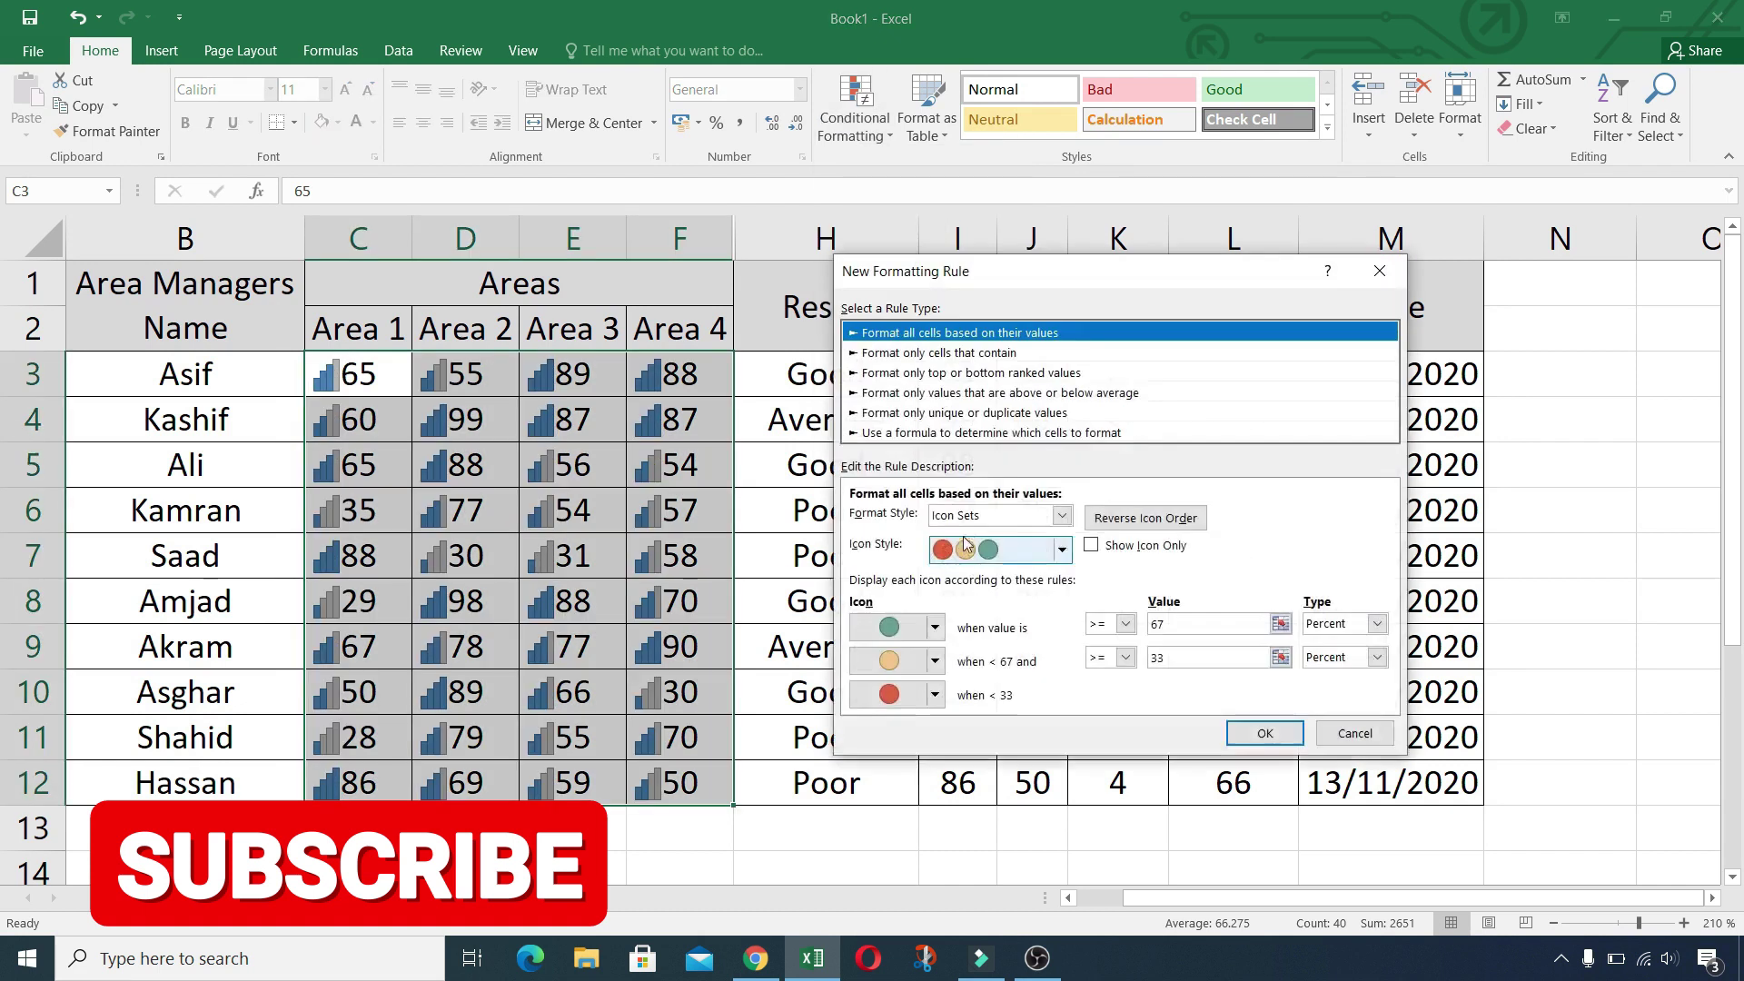
left_click(1062, 556)
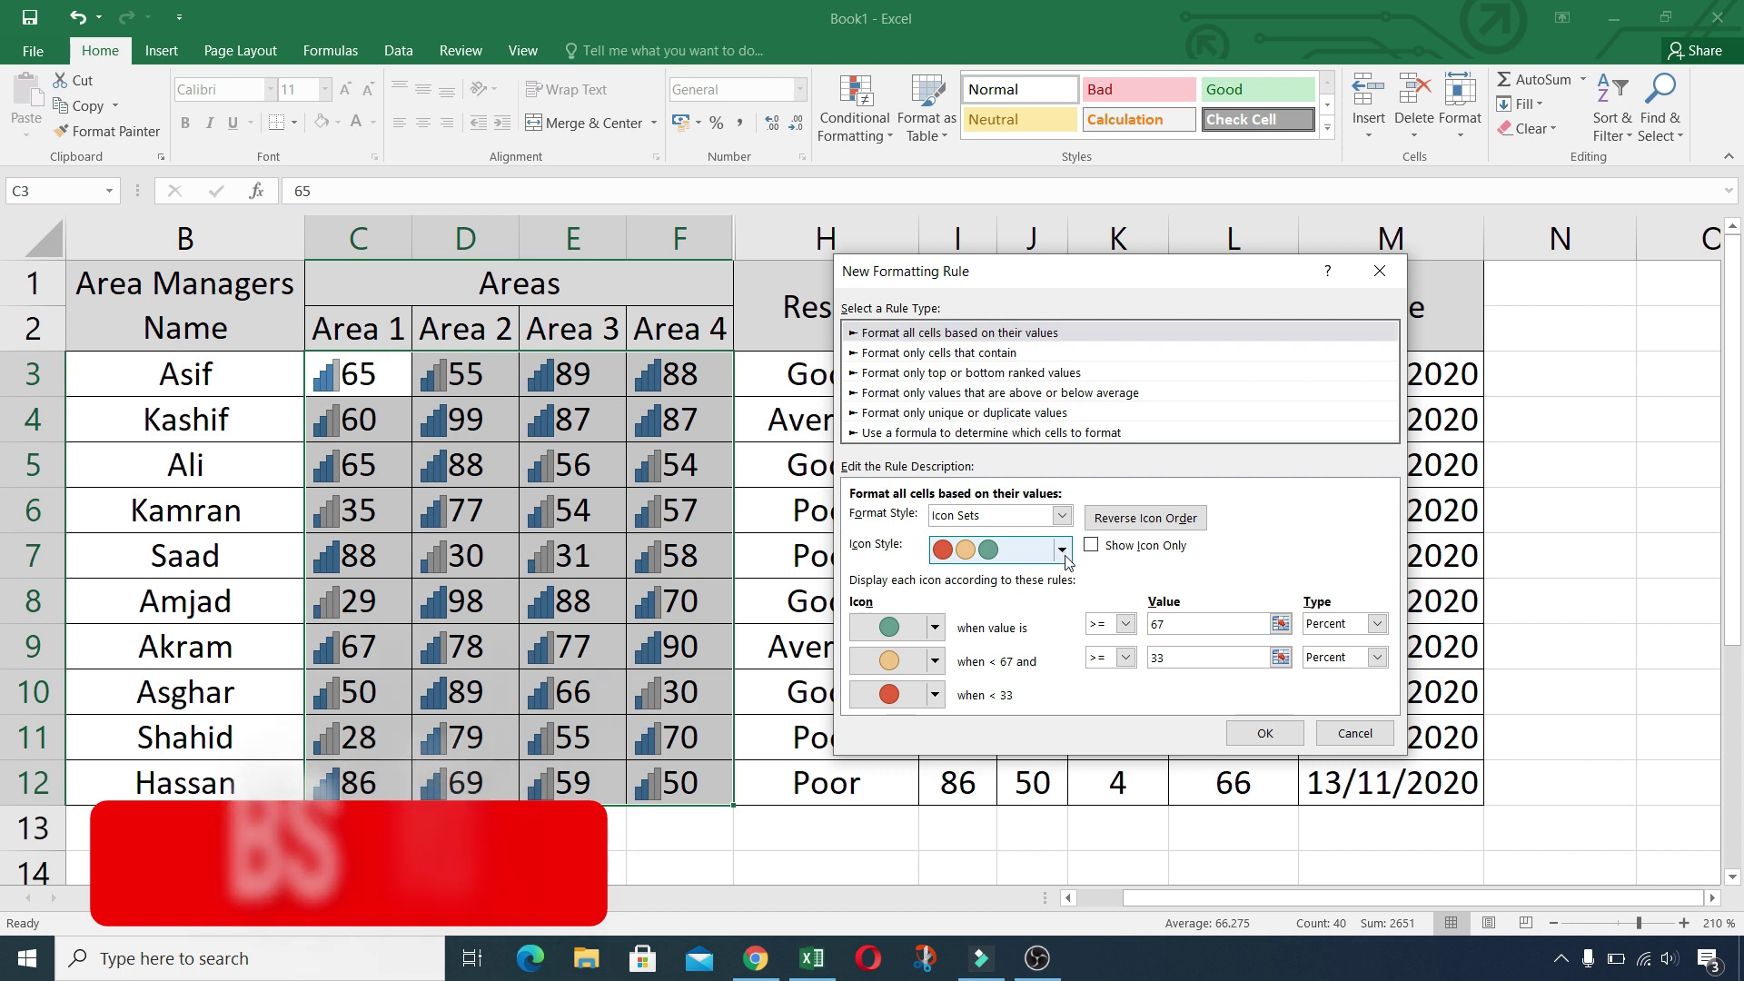
left_click(1062, 553)
left_click_drag(1063, 623, 1063, 693)
left_click(1044, 670)
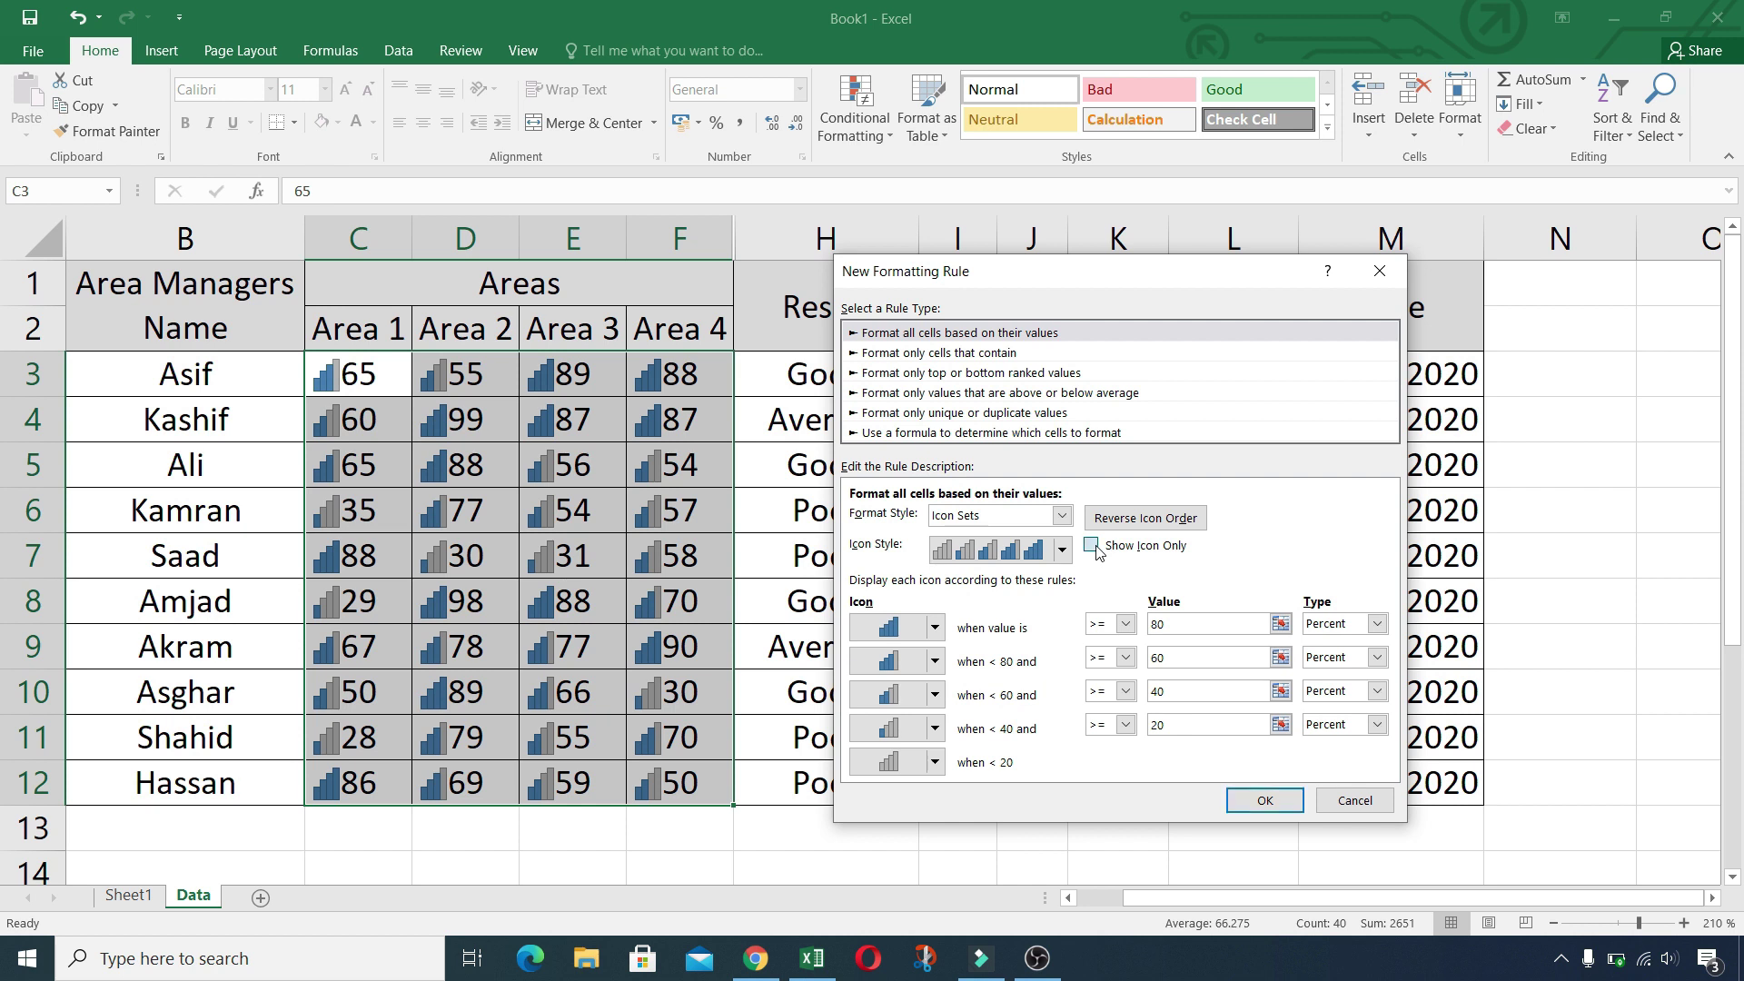
left_click(1264, 799)
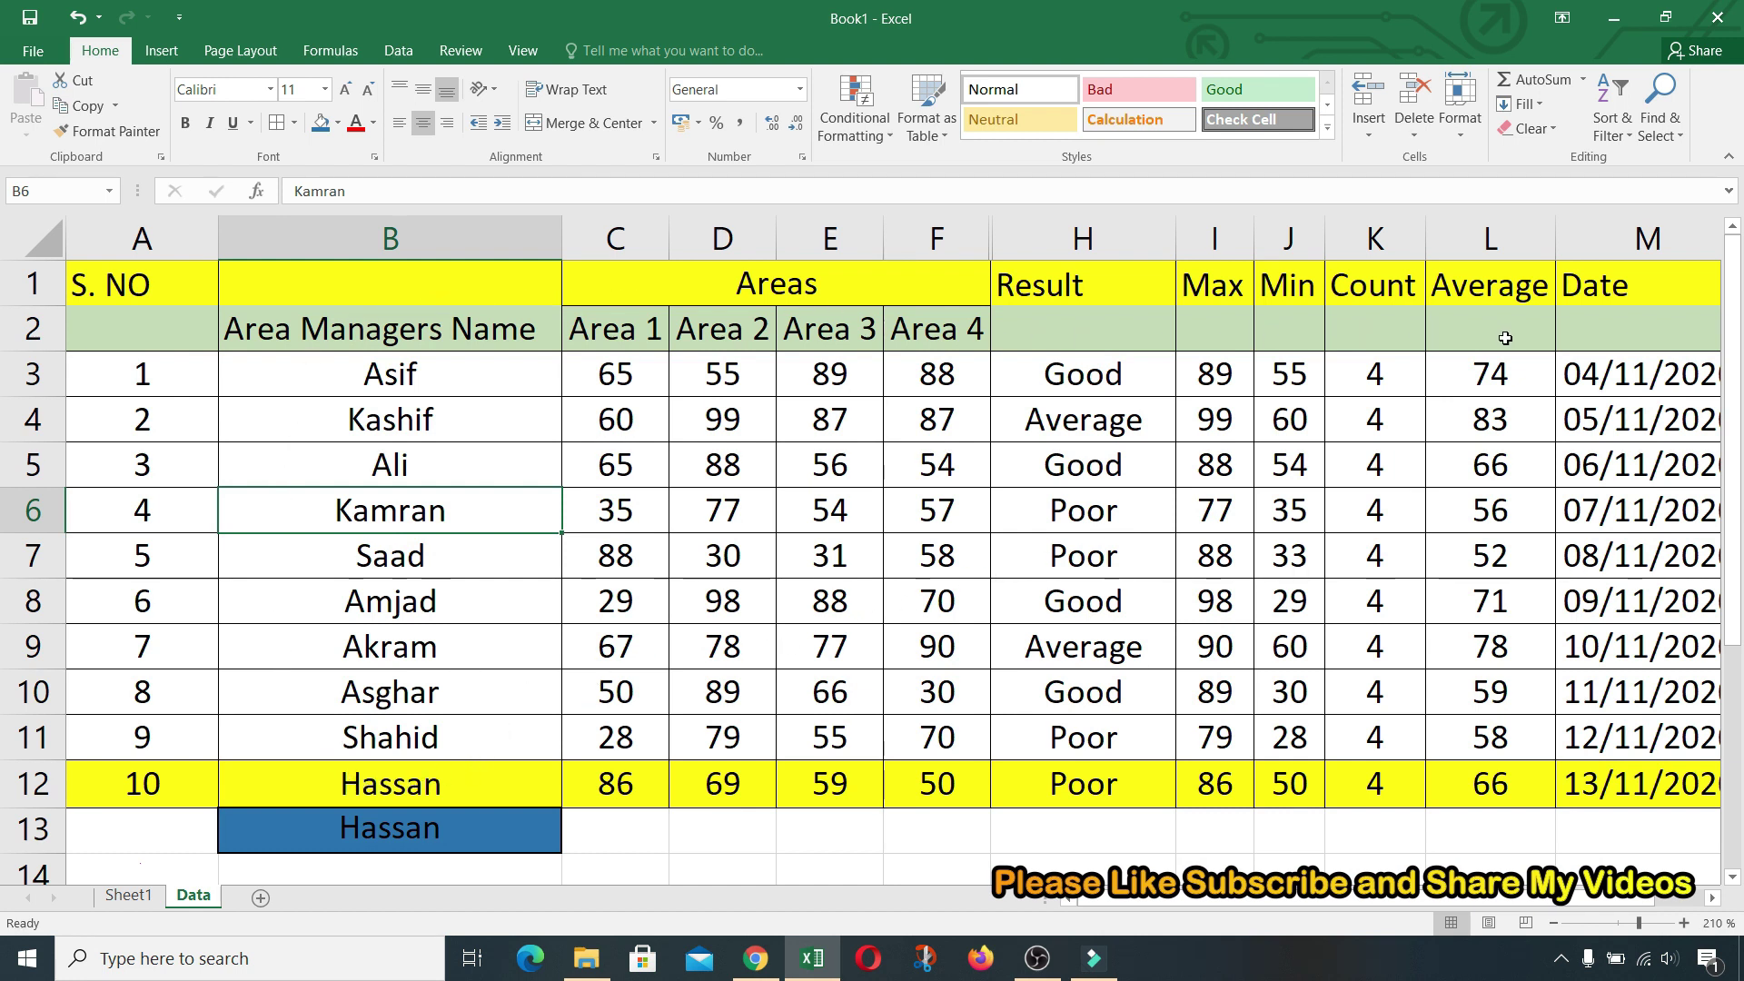
Step: Choose the managers with serial numbers 3, 9 and 7 in turn from the name list in B13 to demonstrate row highlighting
left_click(540, 831)
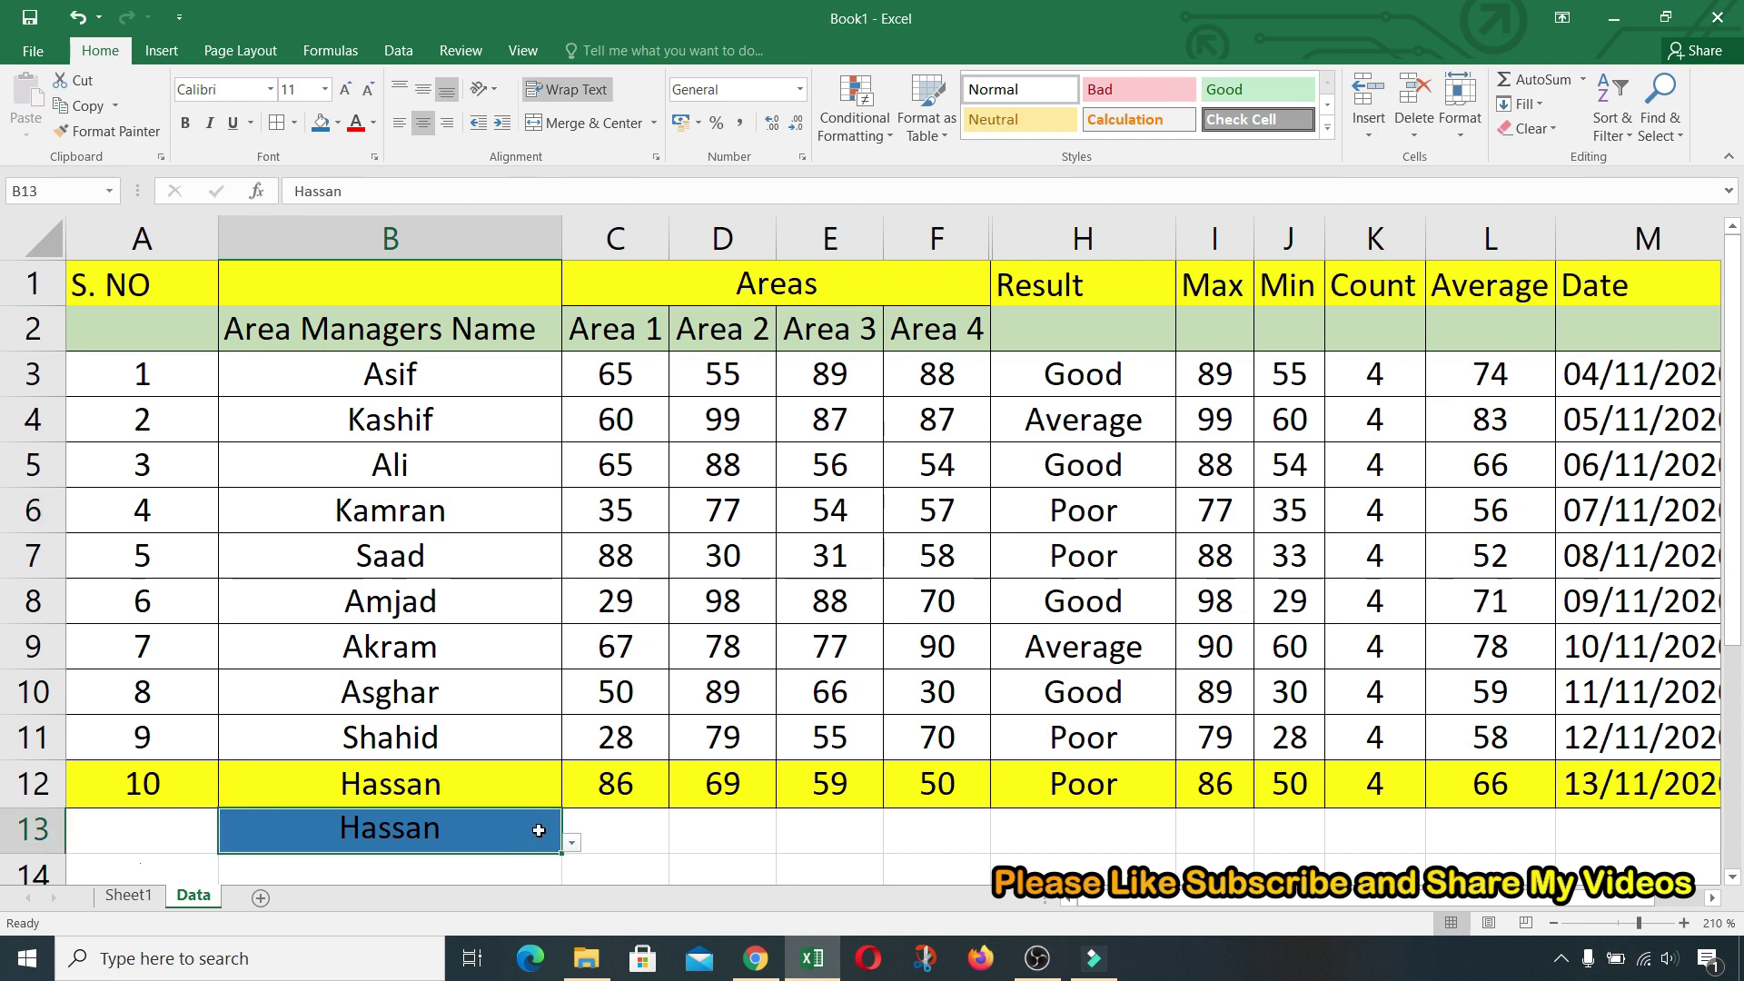
left_click(572, 845)
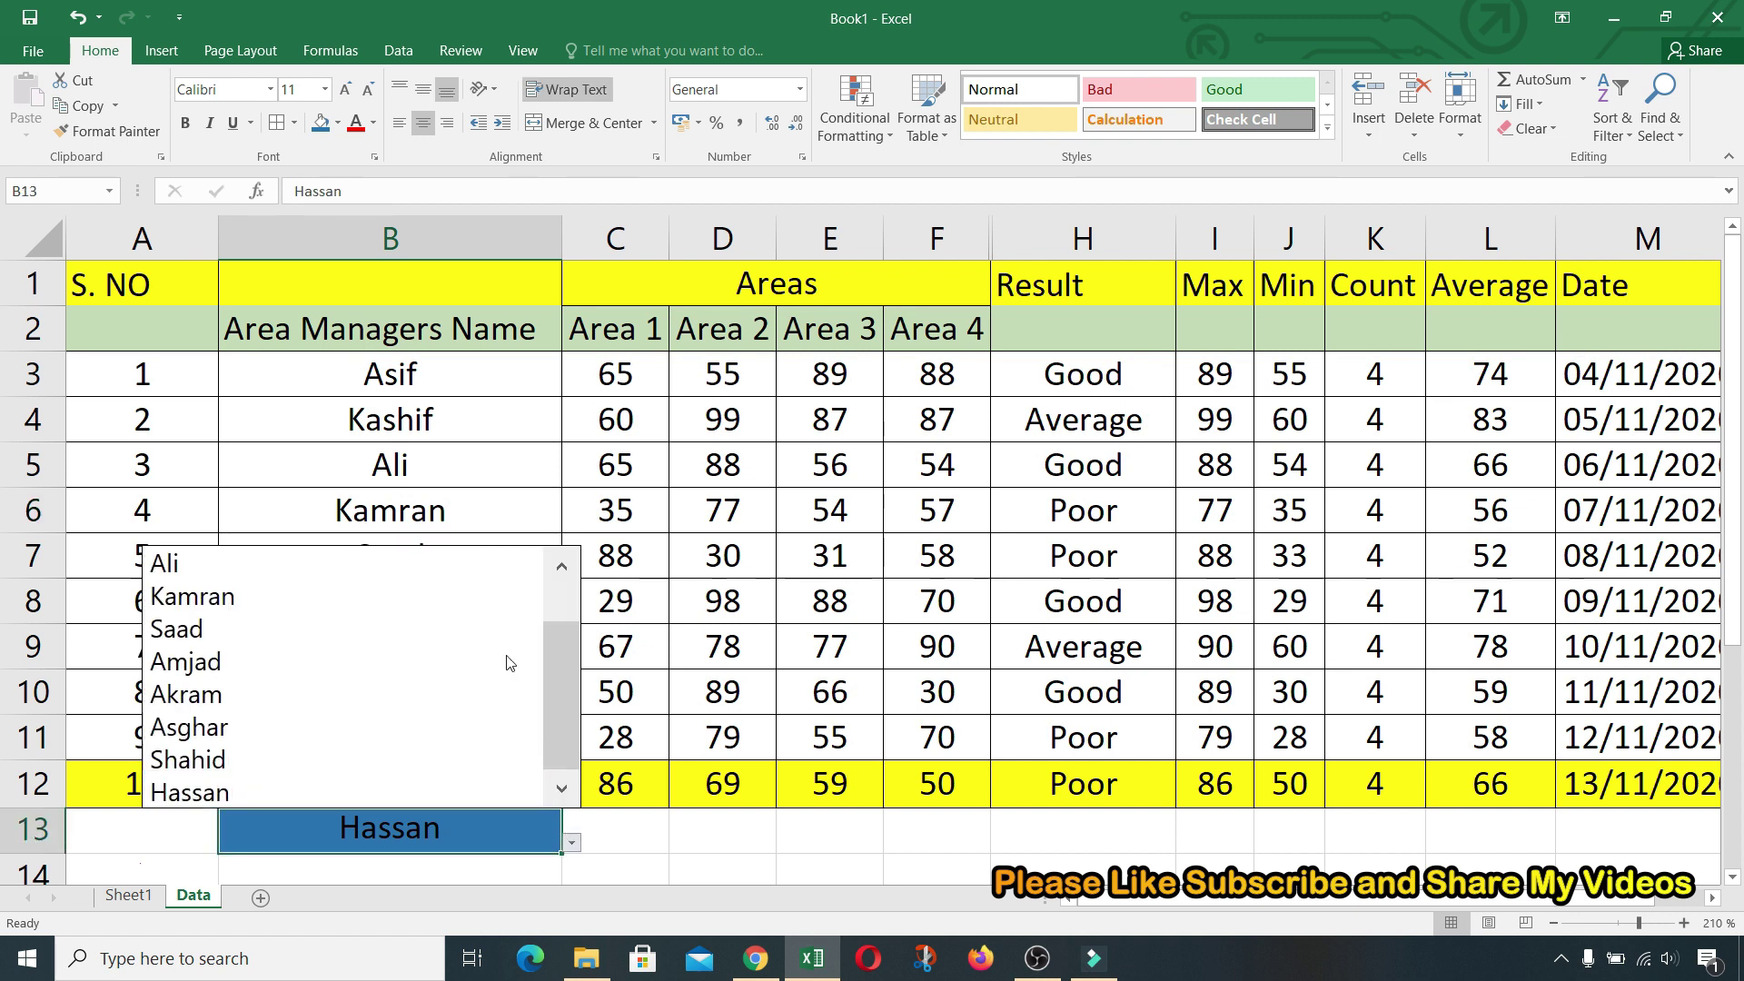
left_click(489, 565)
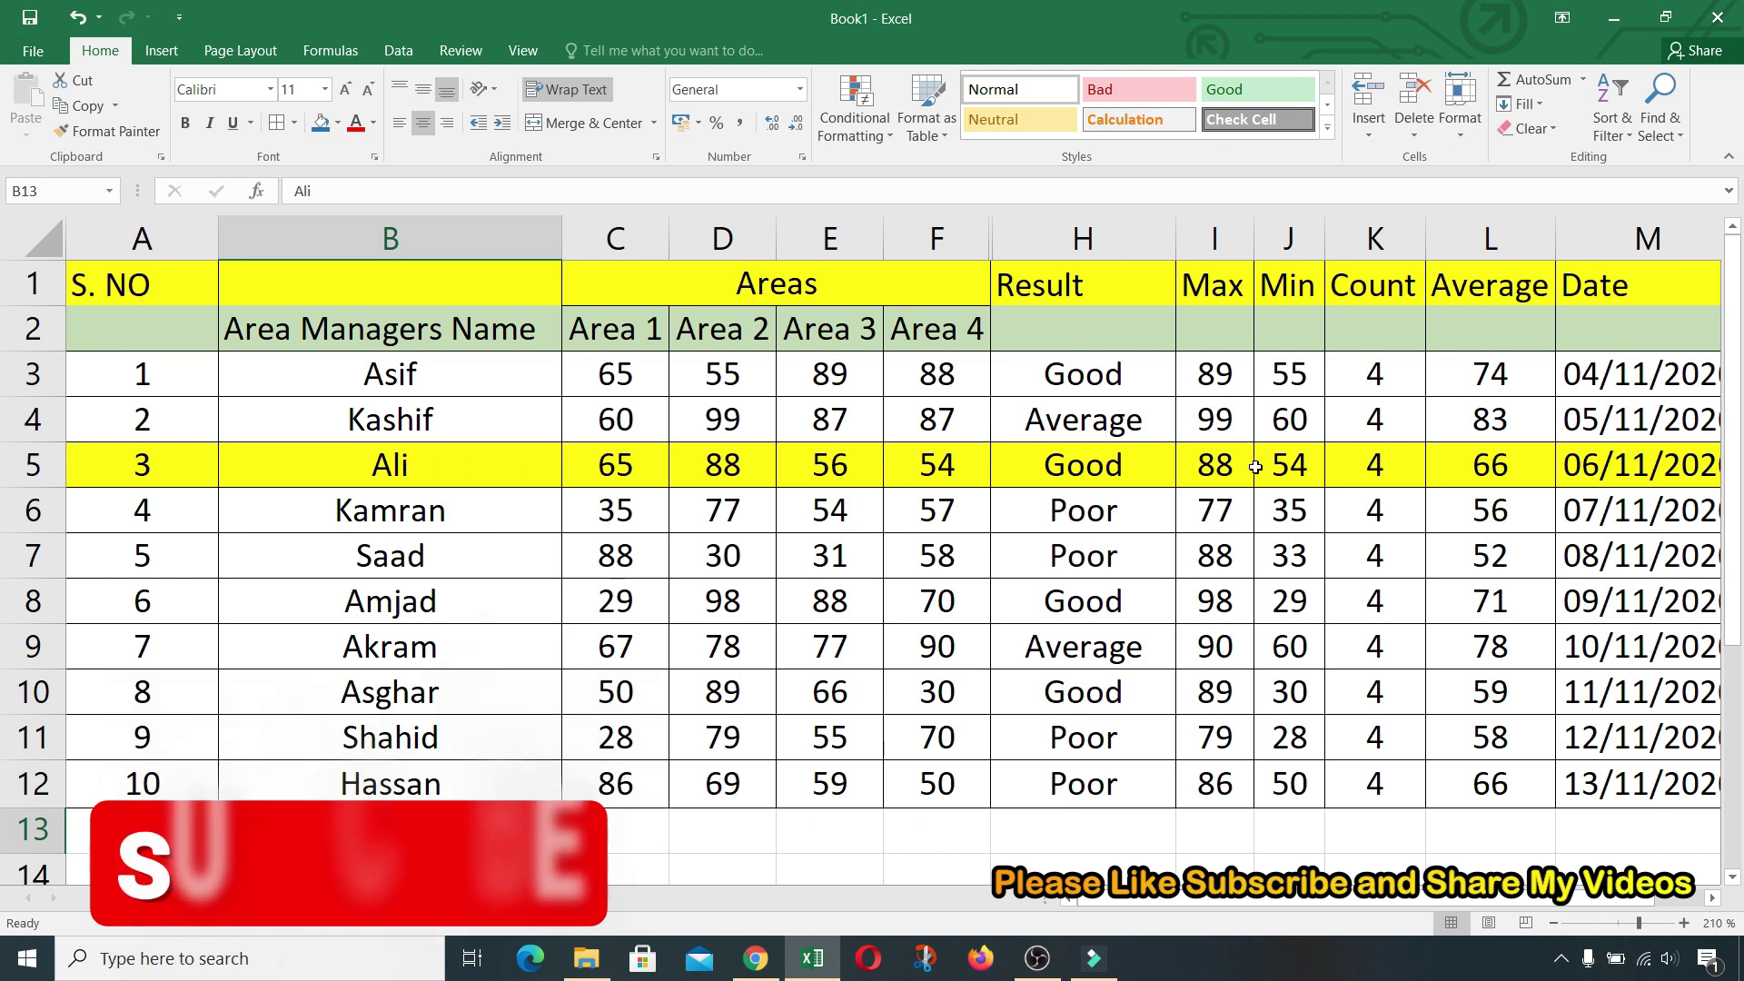
left_click(572, 828)
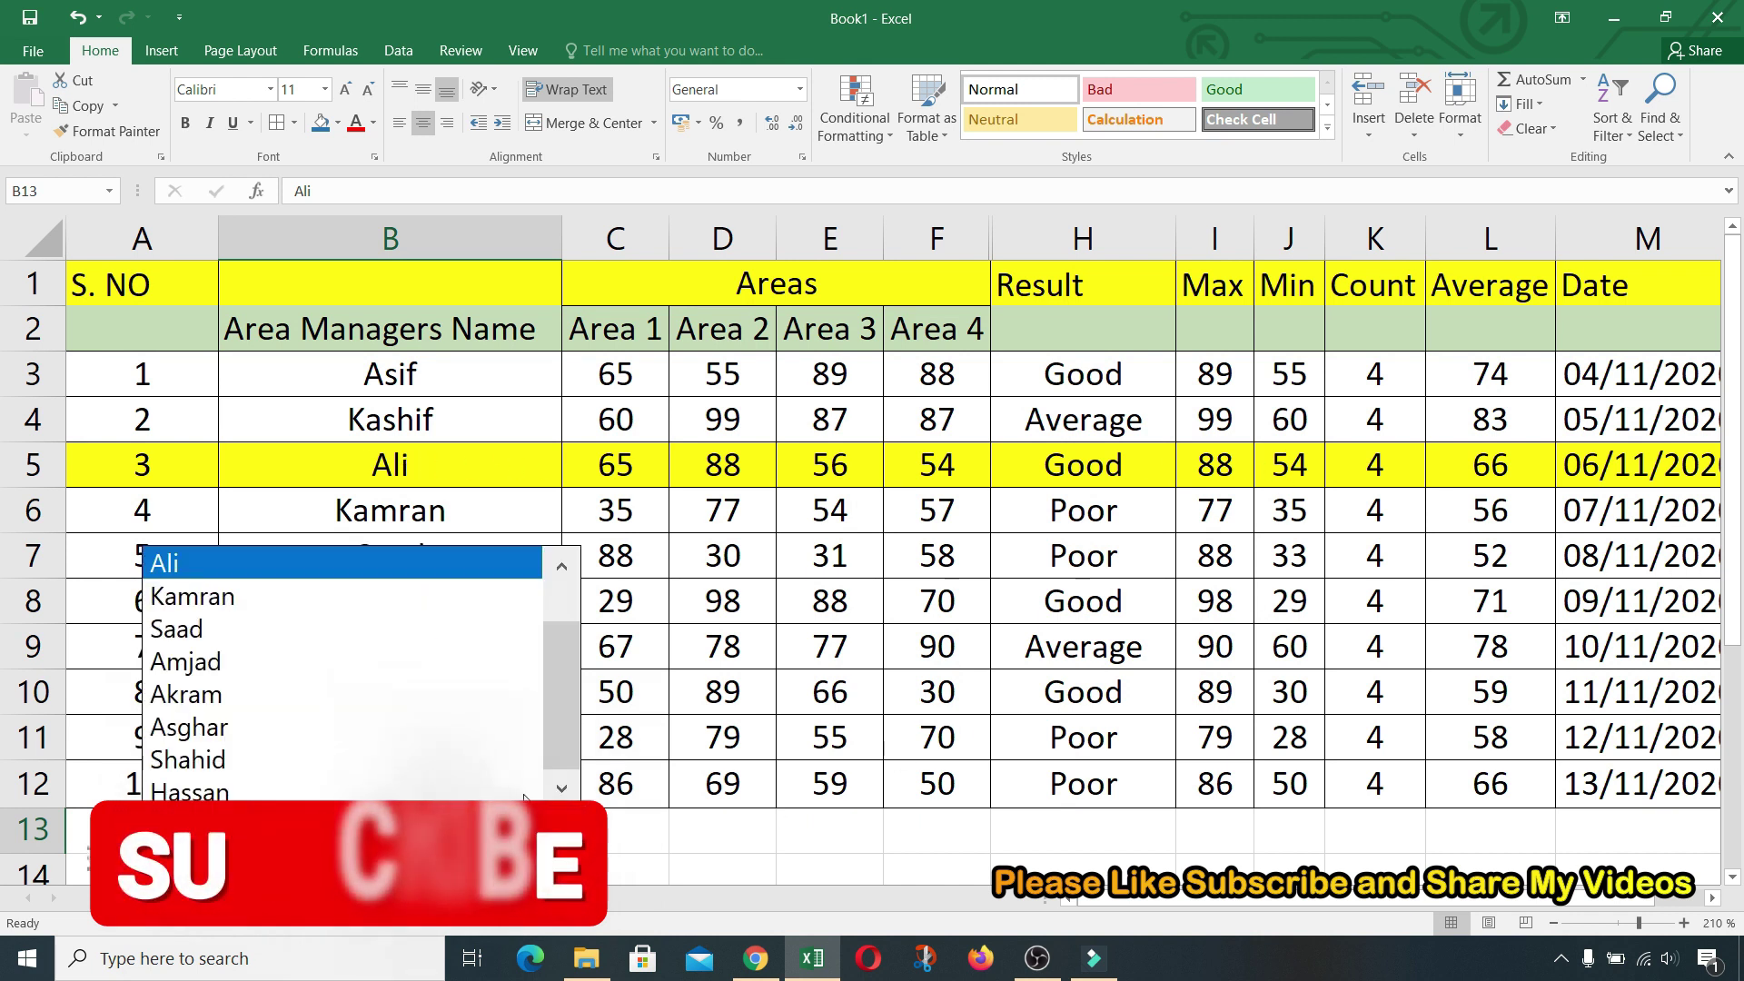
left_click(475, 760)
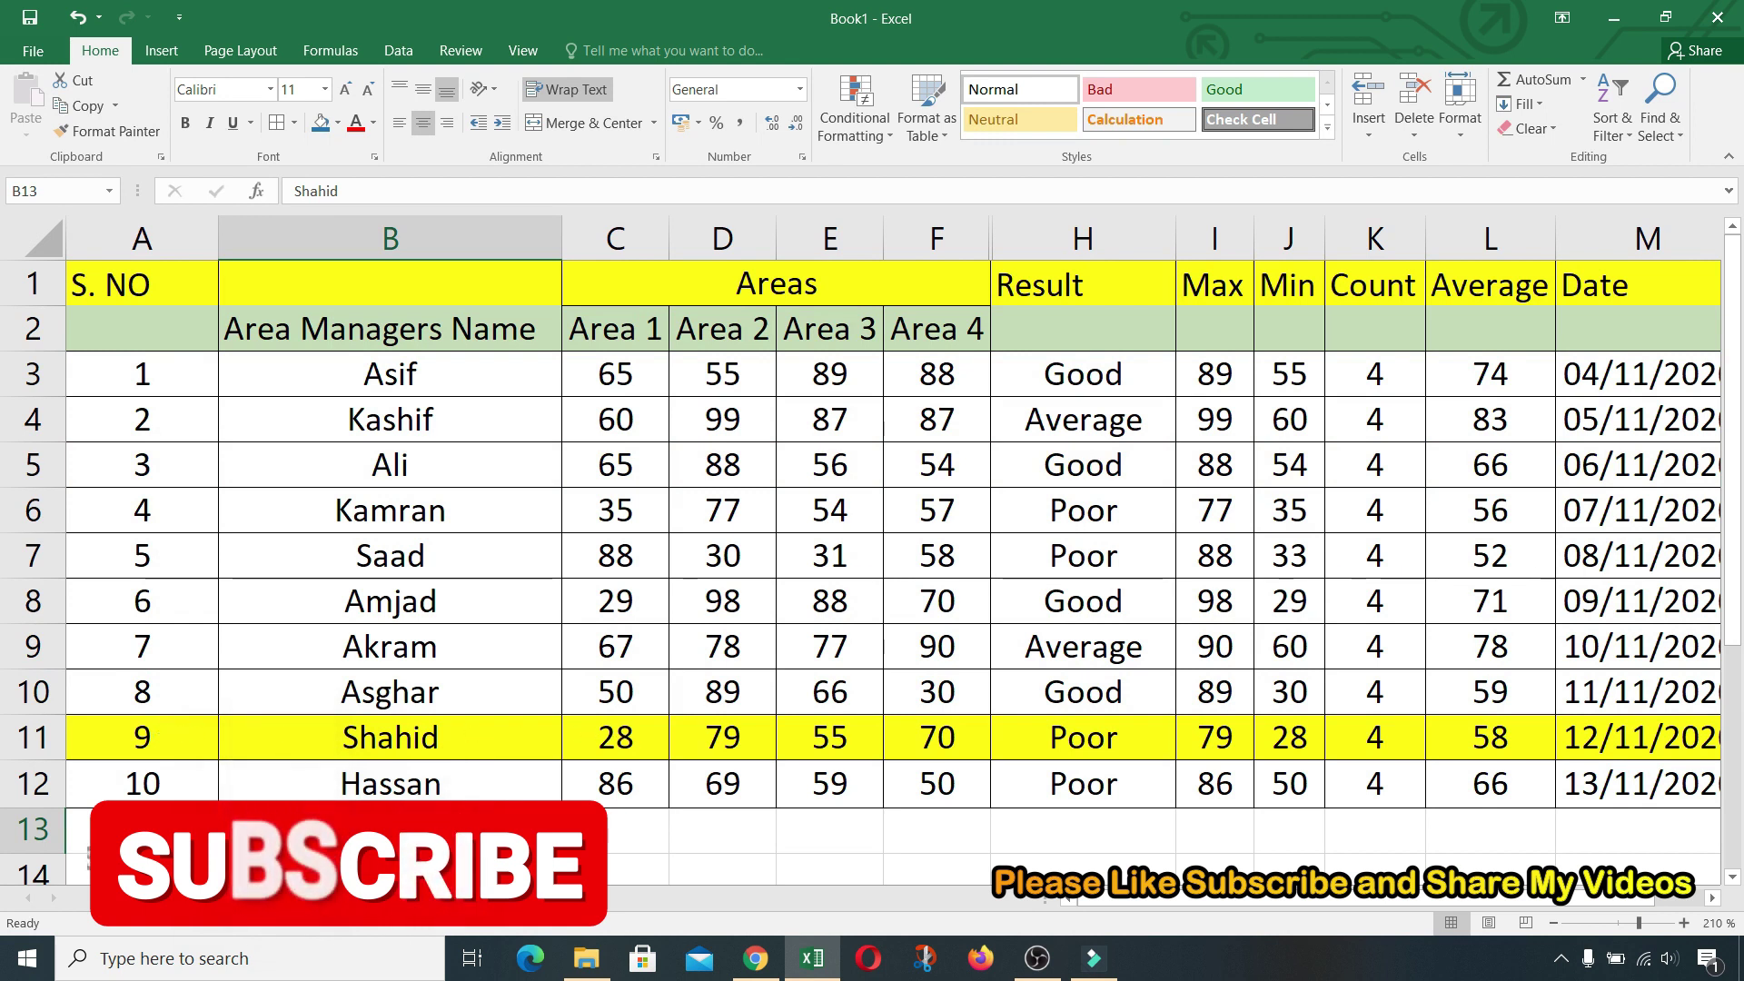
left_click(572, 828)
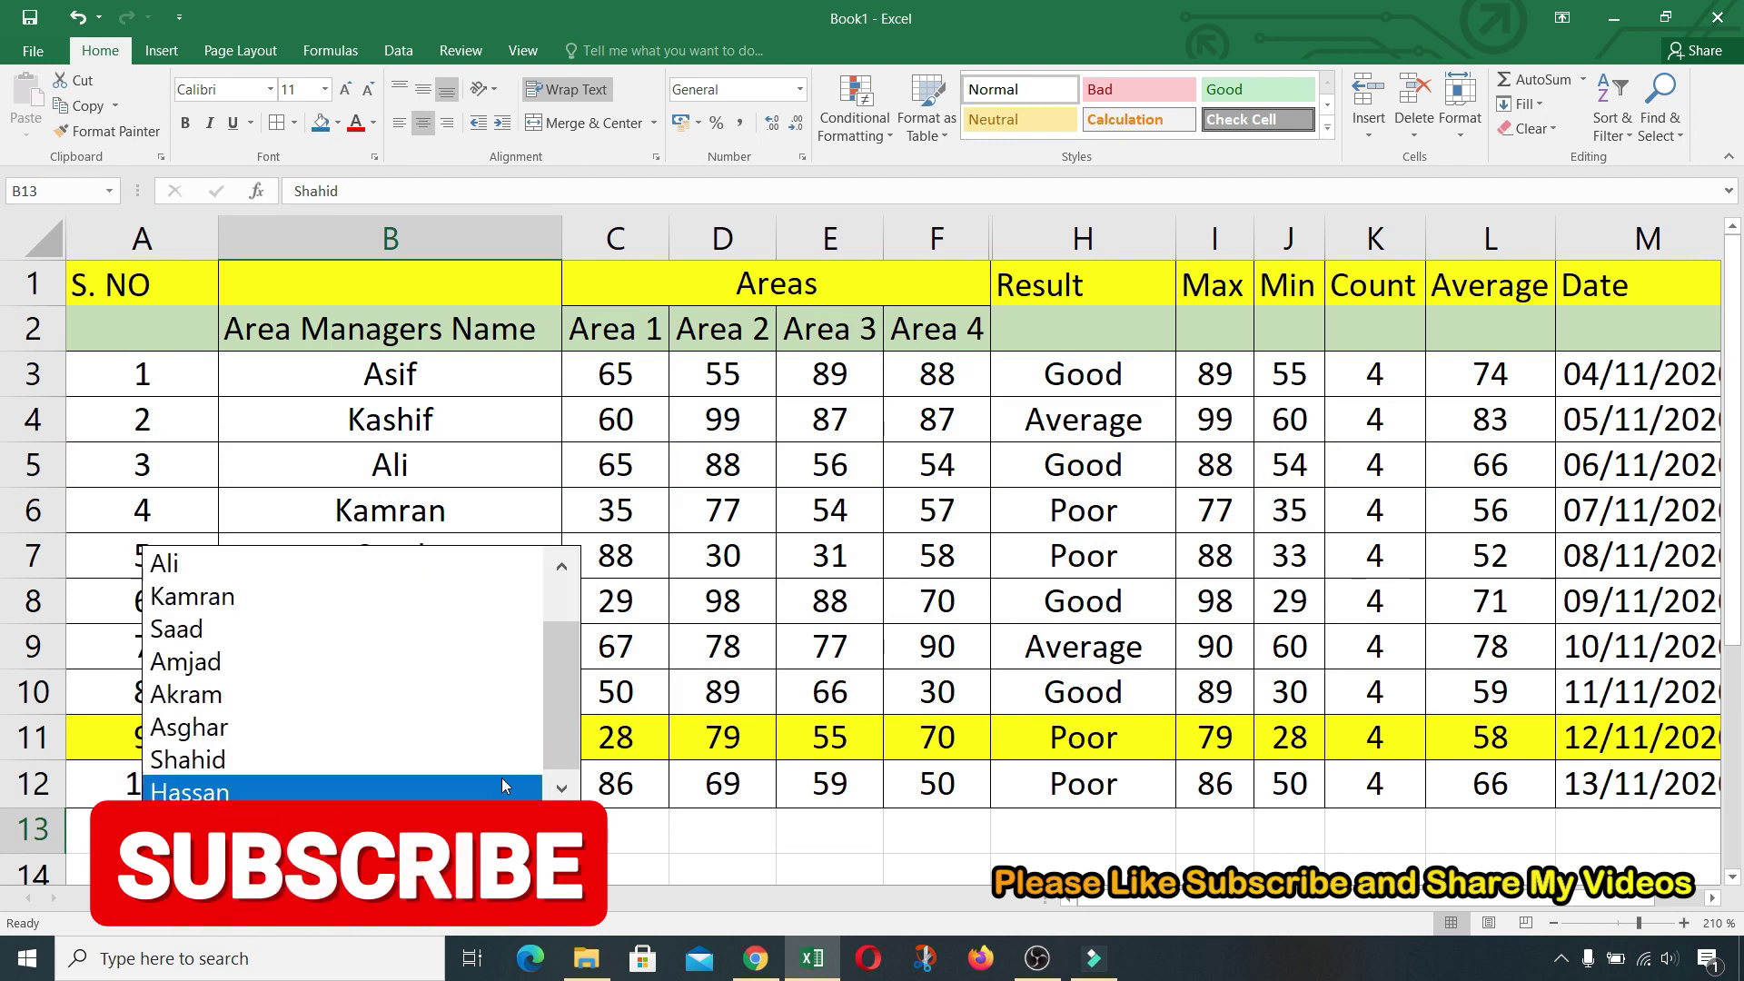
left_click(491, 695)
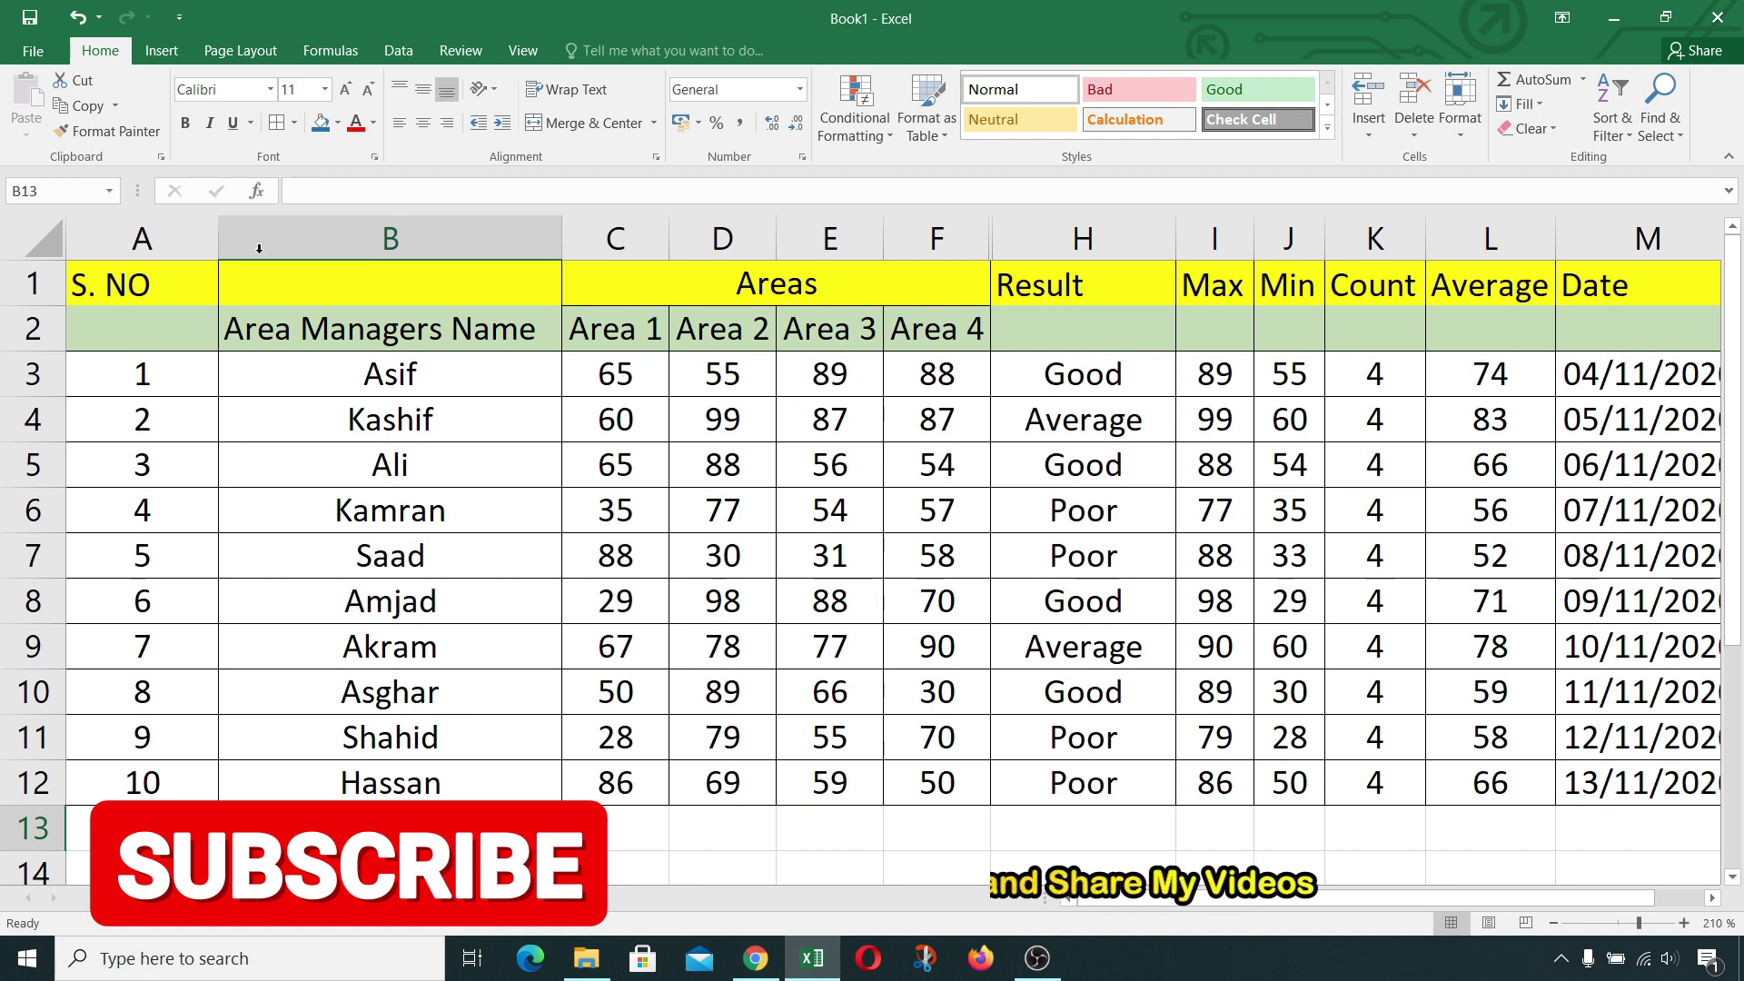
Step: Add a list data validation to B13 using the manager names in =$B$3:$B$12 as source, and open its list
left_click(397, 51)
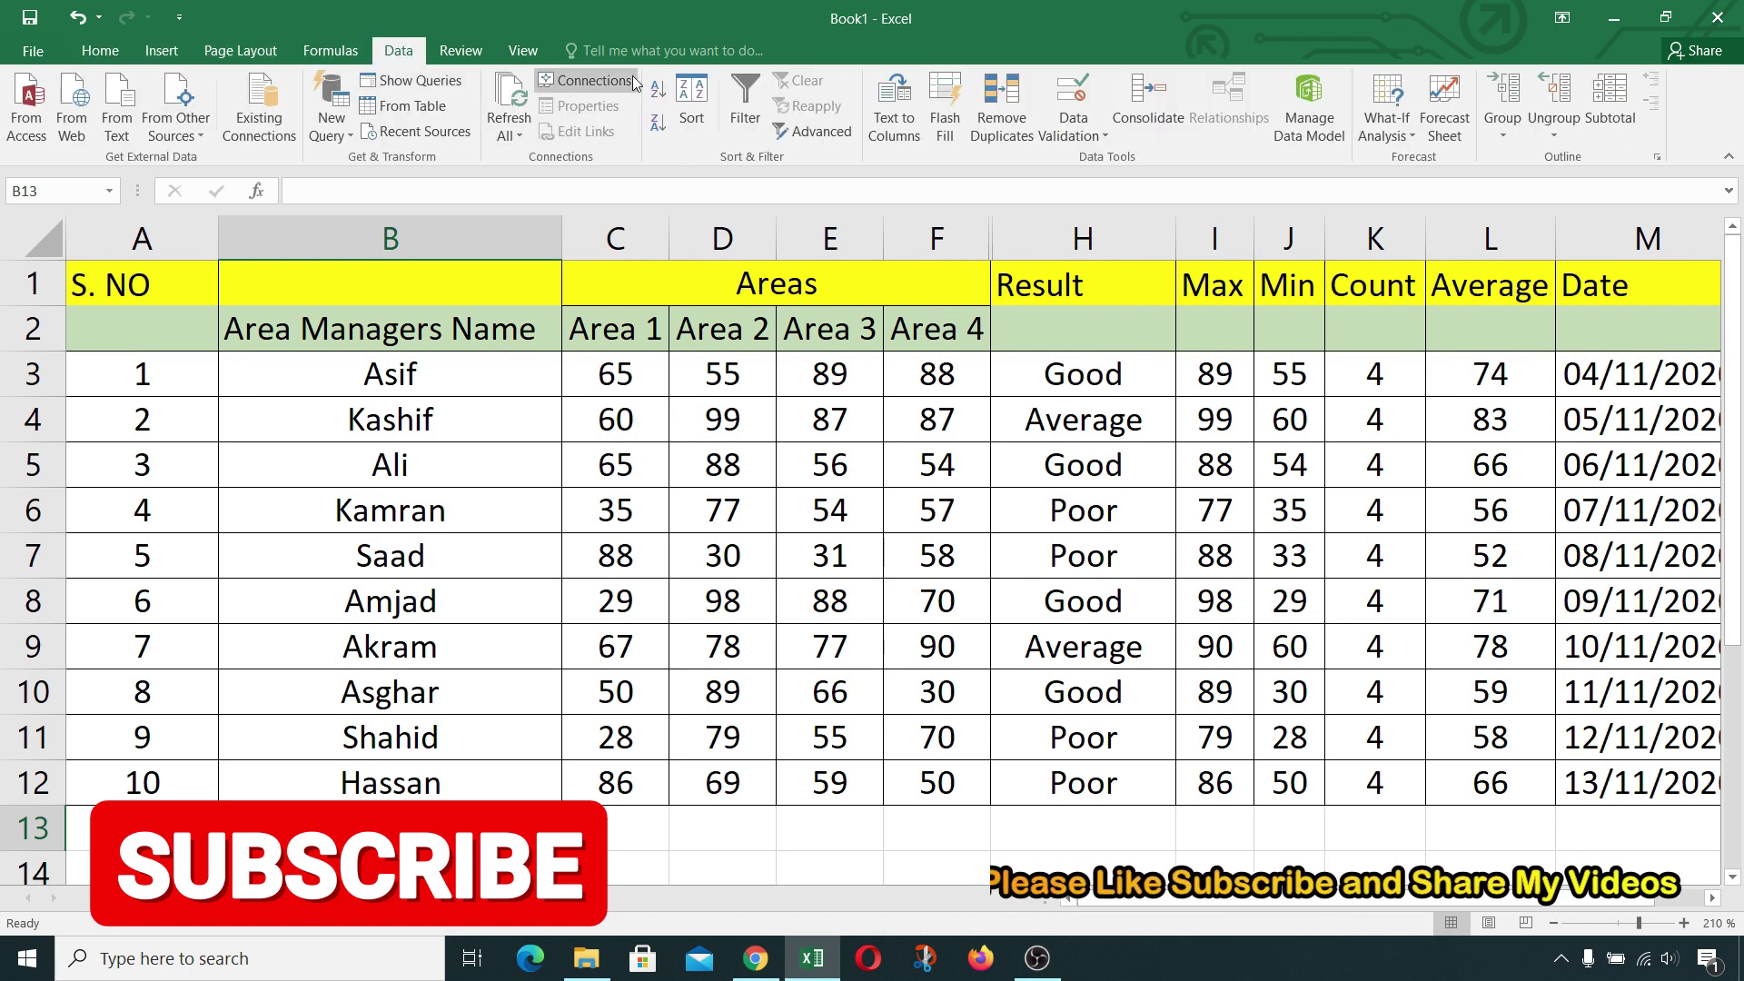
left_click(1105, 138)
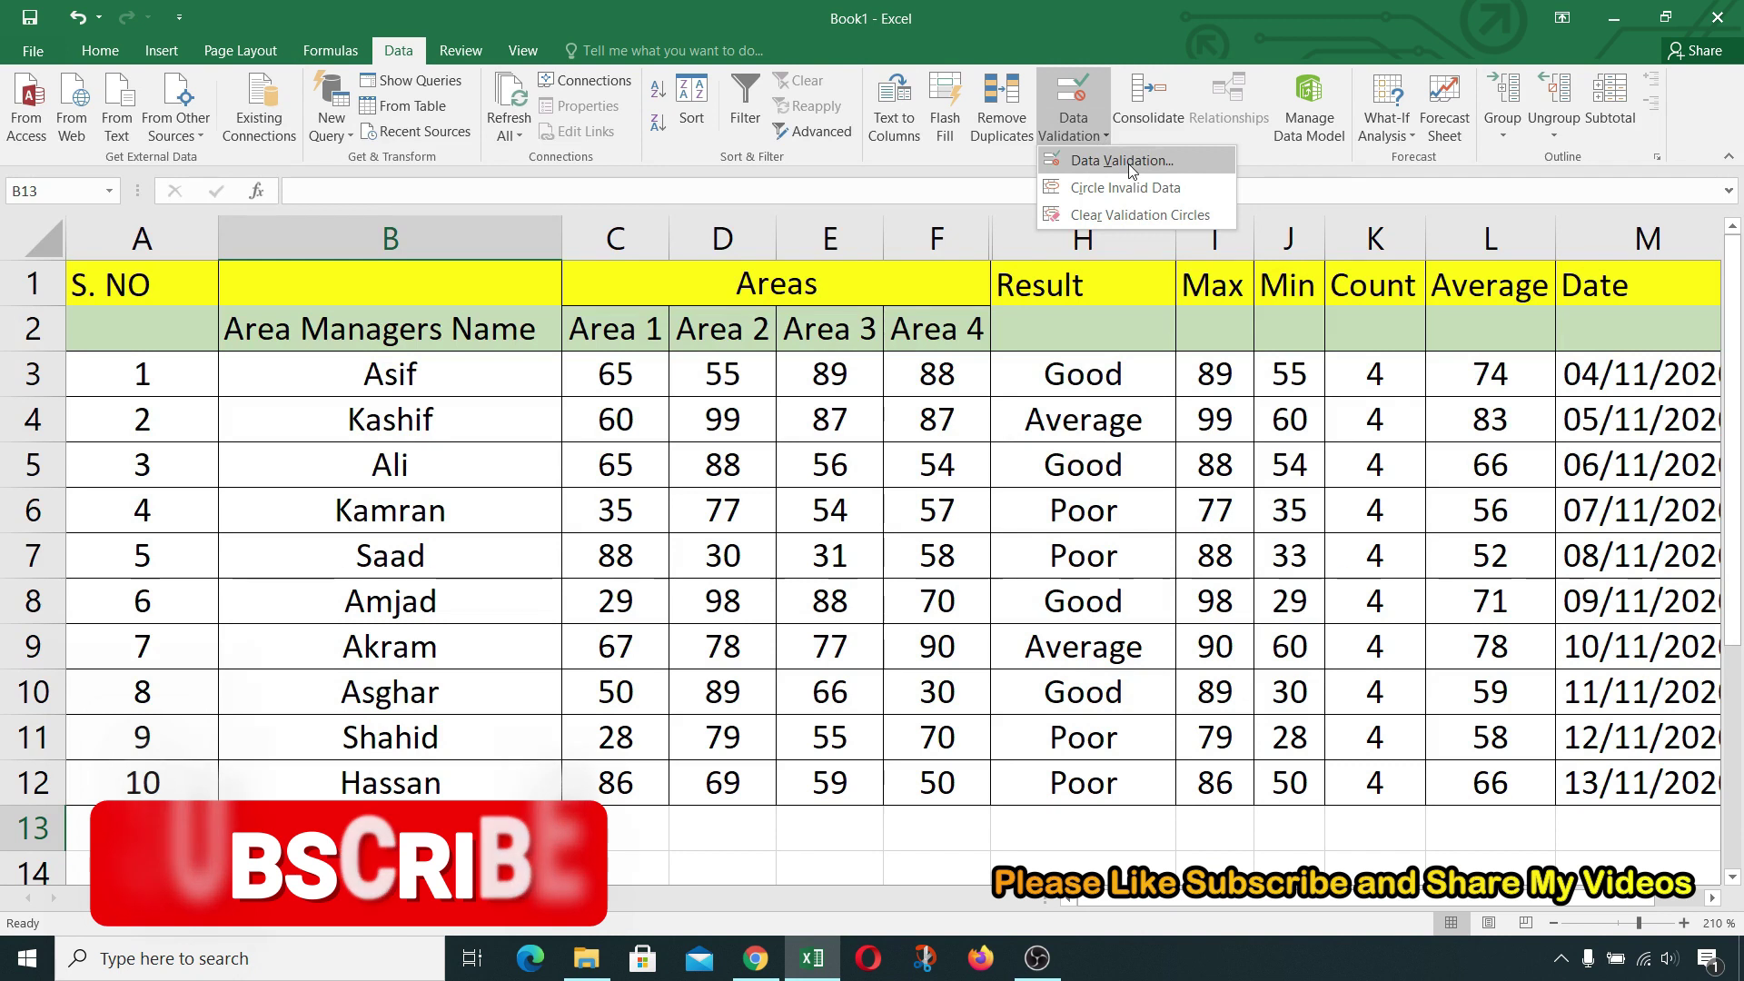
left_click(1123, 160)
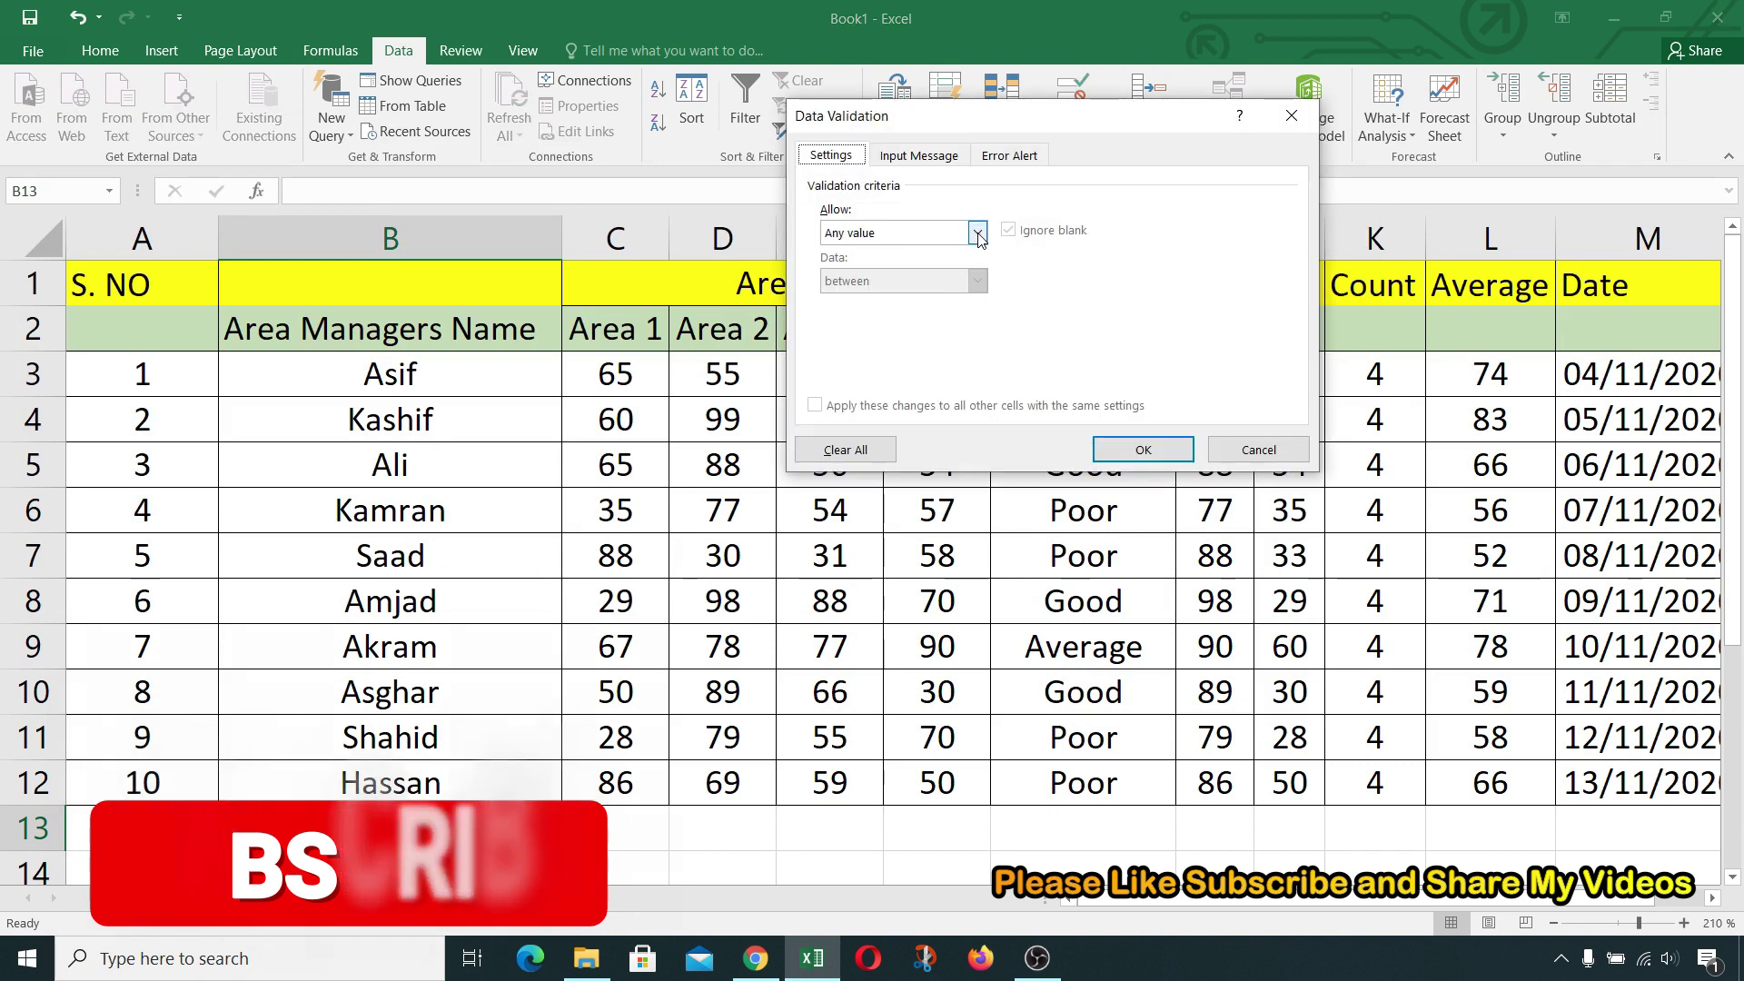
left_click(976, 232)
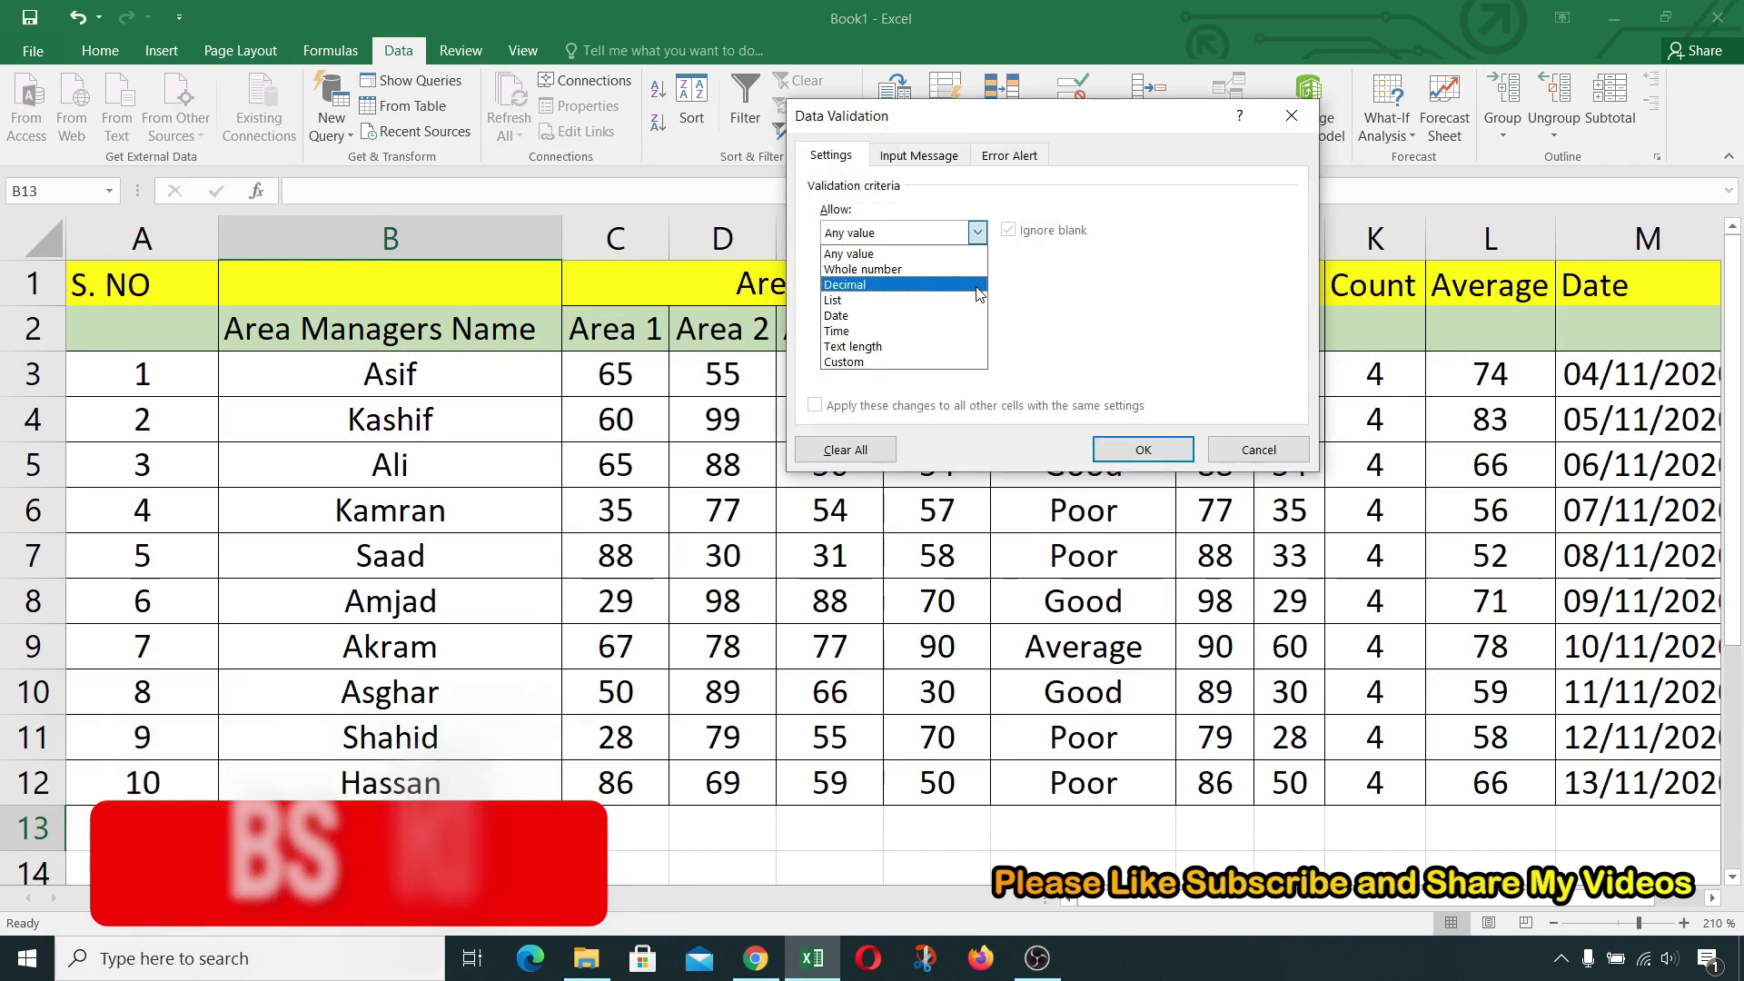
left_click(963, 300)
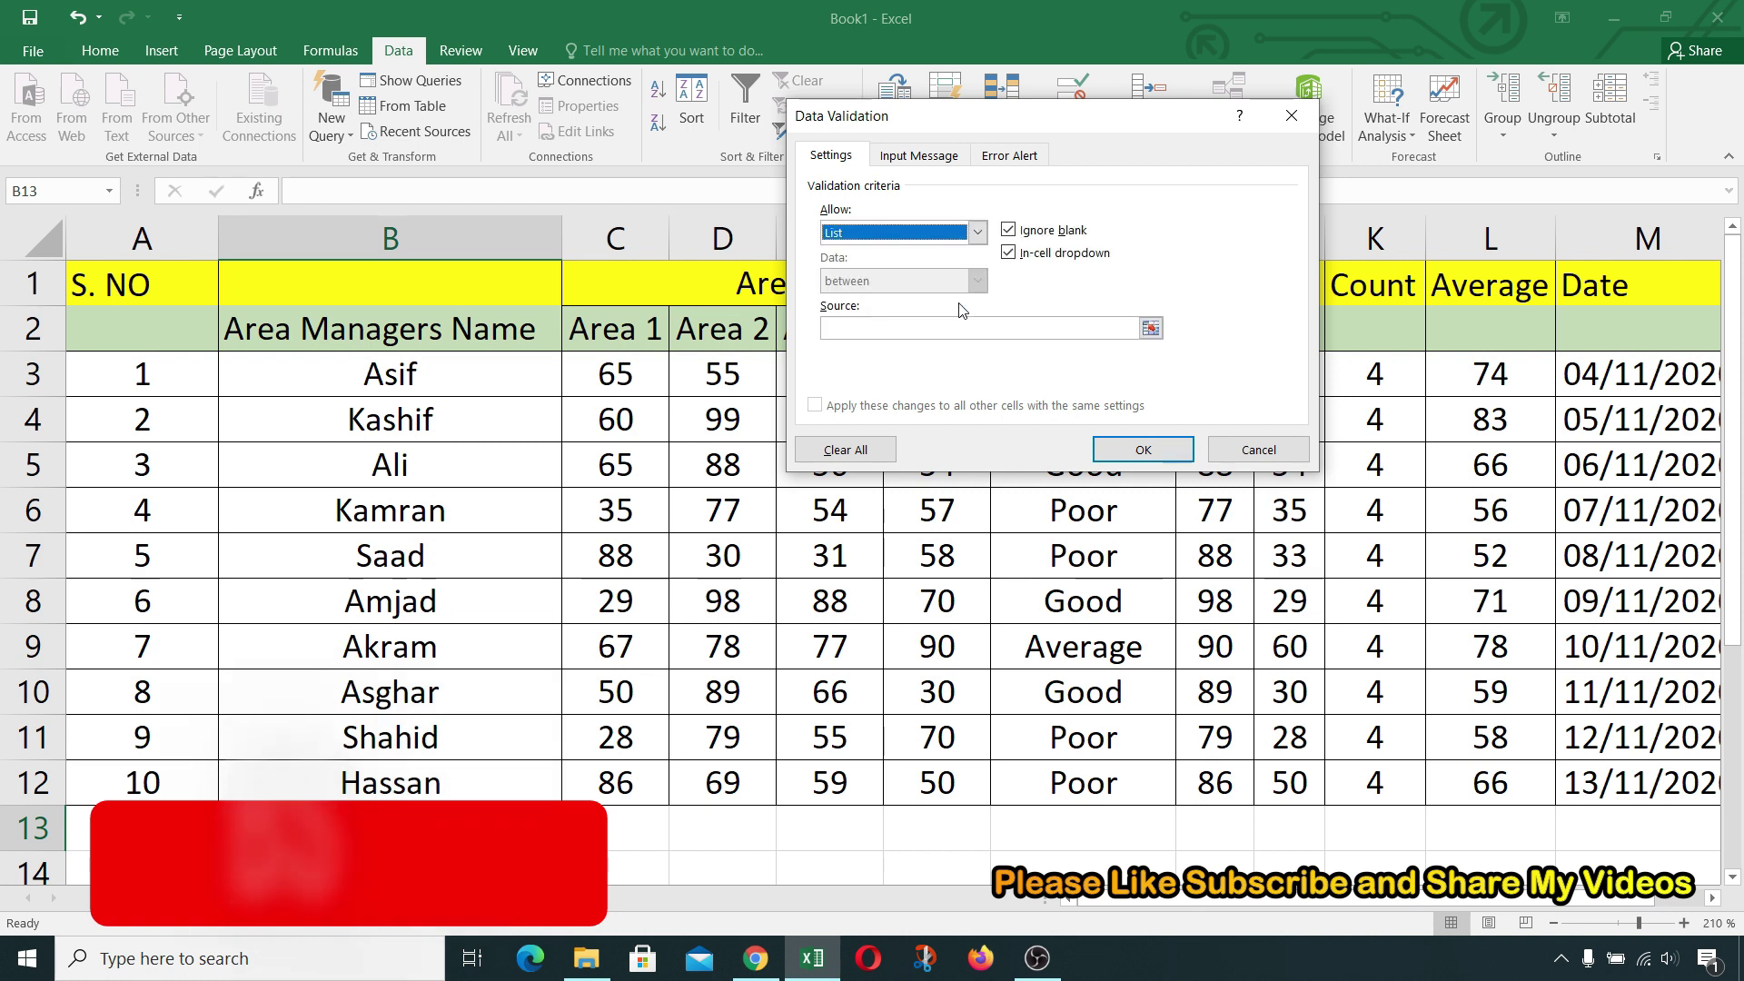
left_click(1039, 329)
left_click_drag(386, 368, 327, 776)
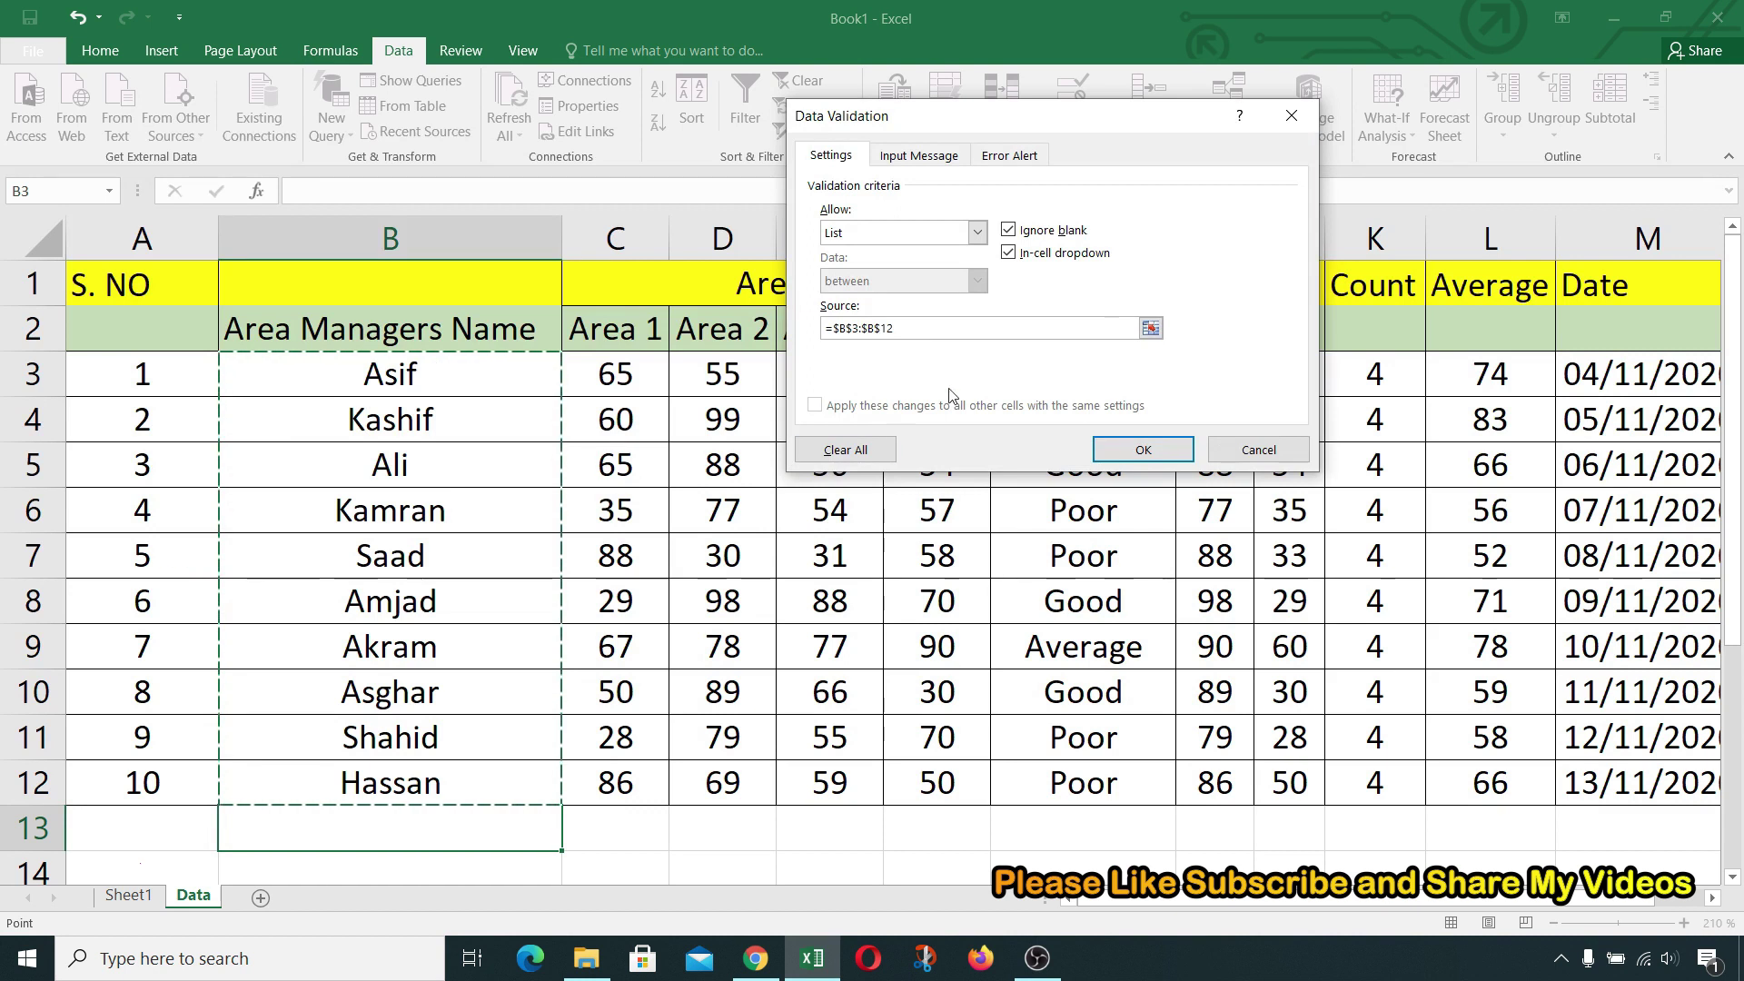
left_click(1143, 448)
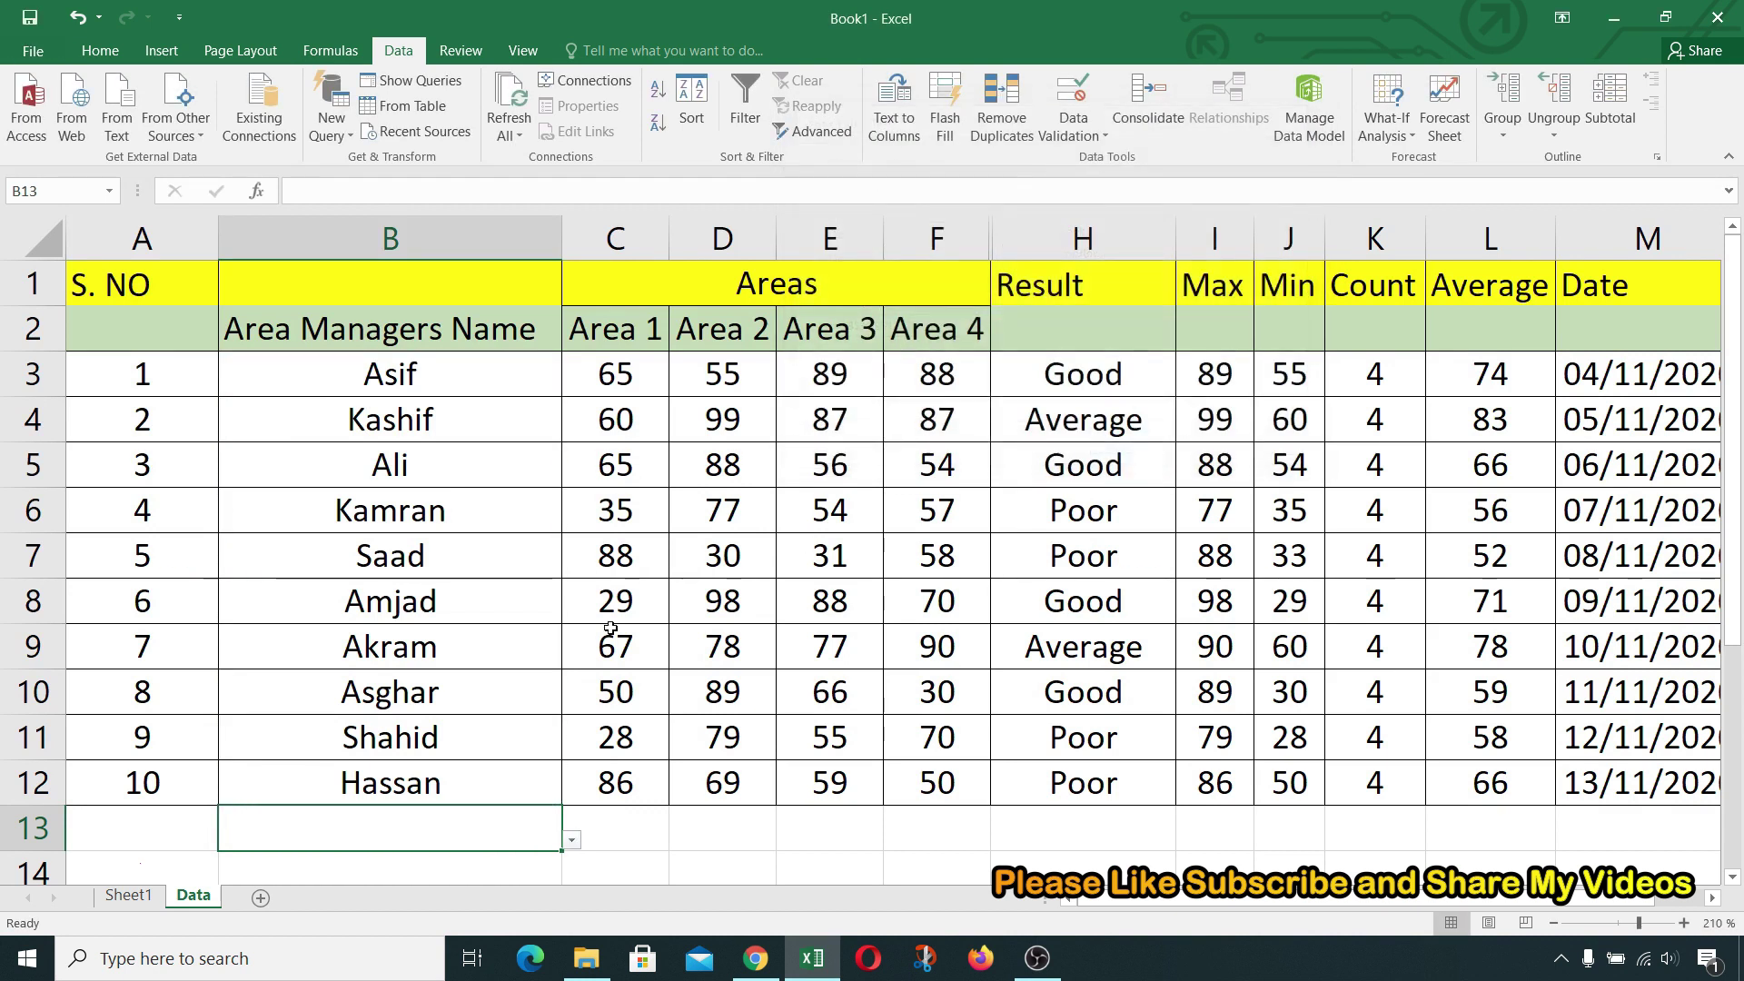
left_click(573, 840)
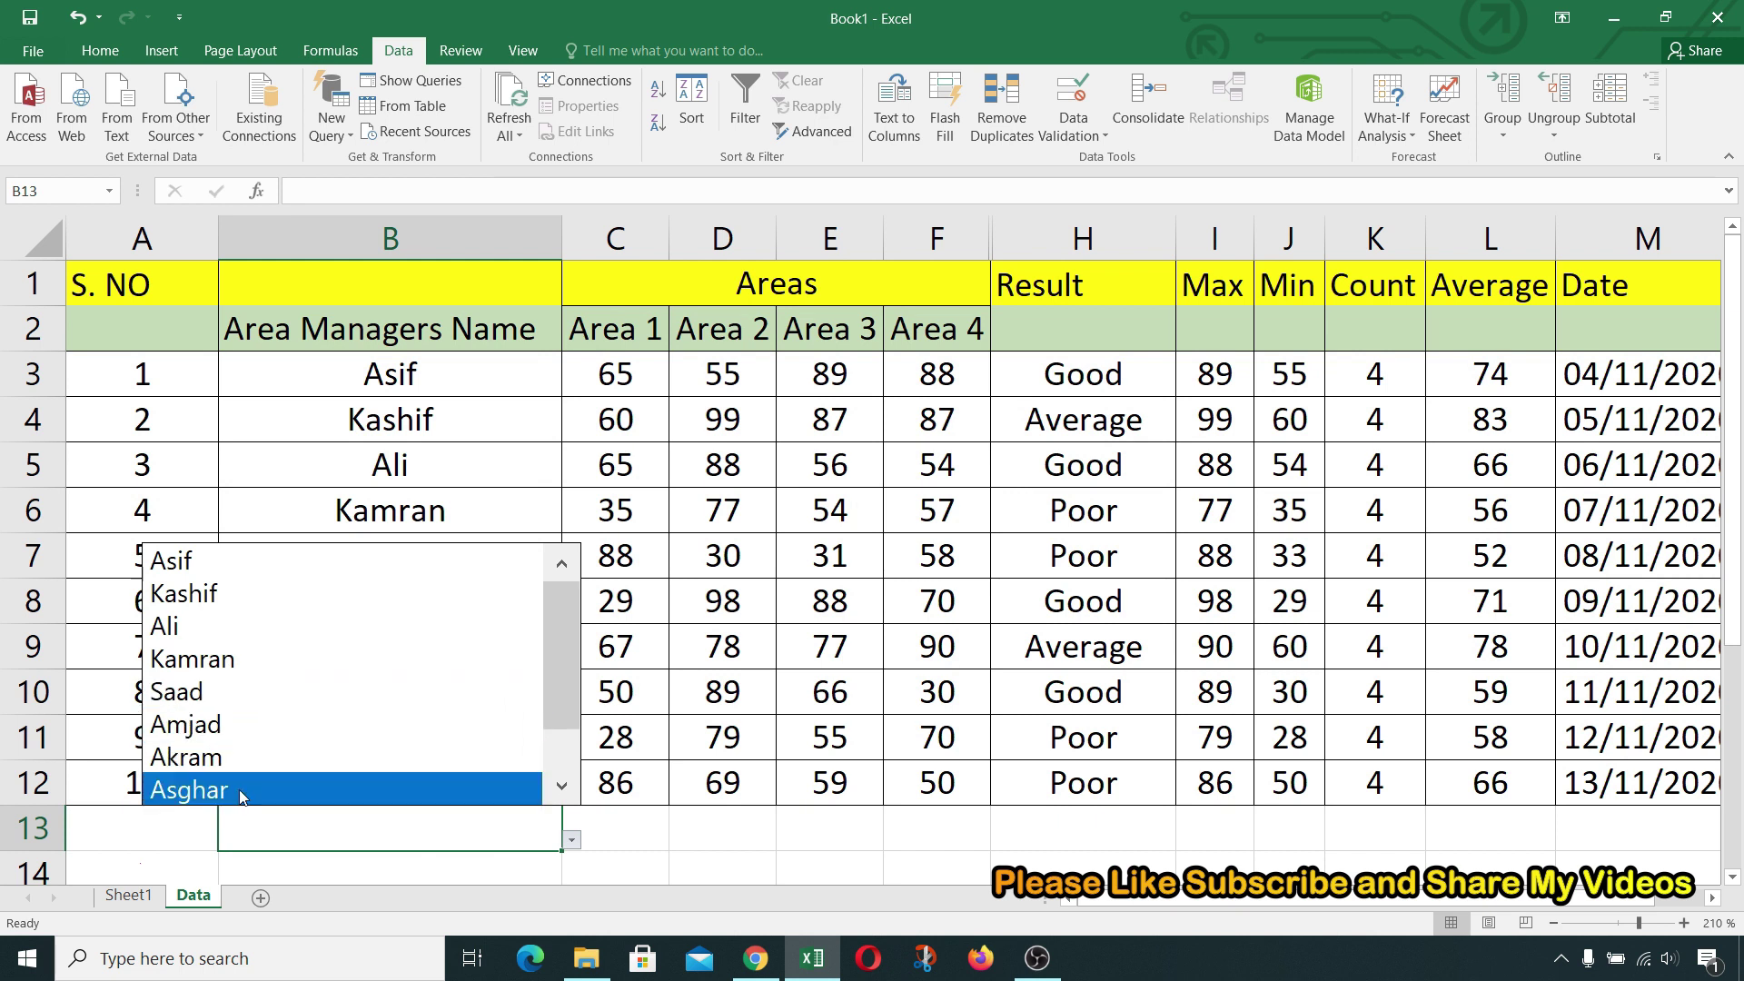
Step: Start a new conditional formatting rule for A2:M12 that uses a formula to determine which cells to format
left_click_drag(141, 328, 308, 396)
left_click_drag(153, 327, 1592, 773)
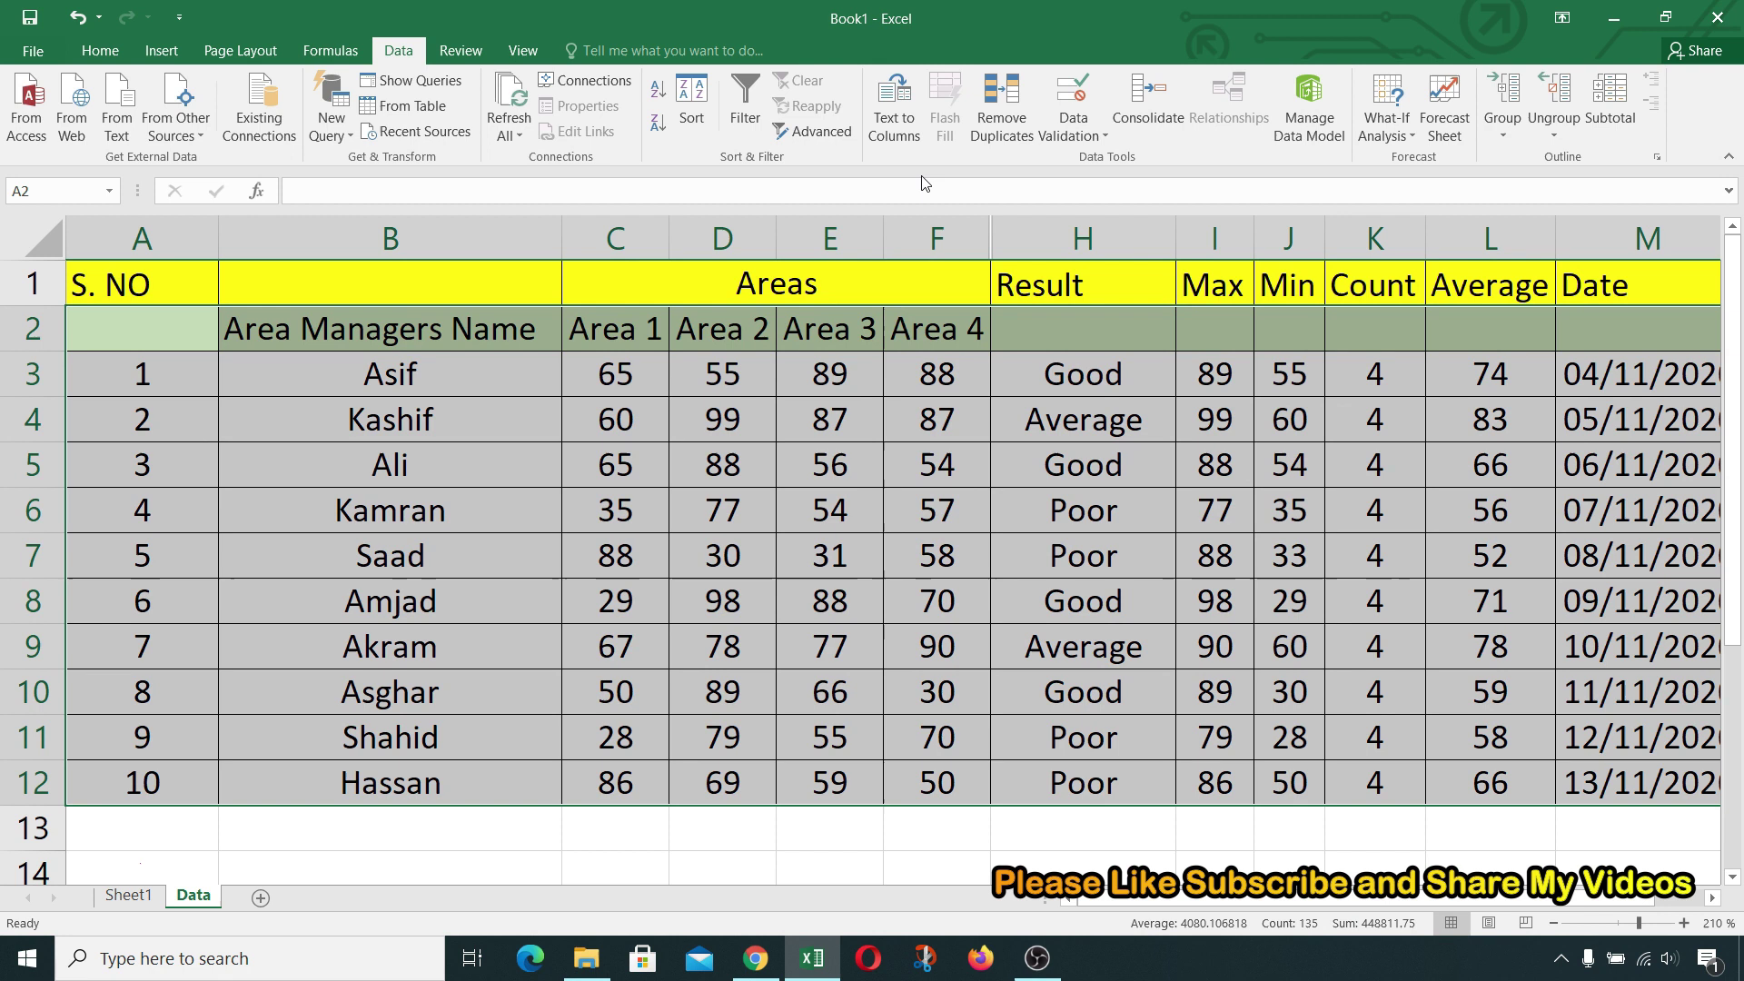
left_click(100, 50)
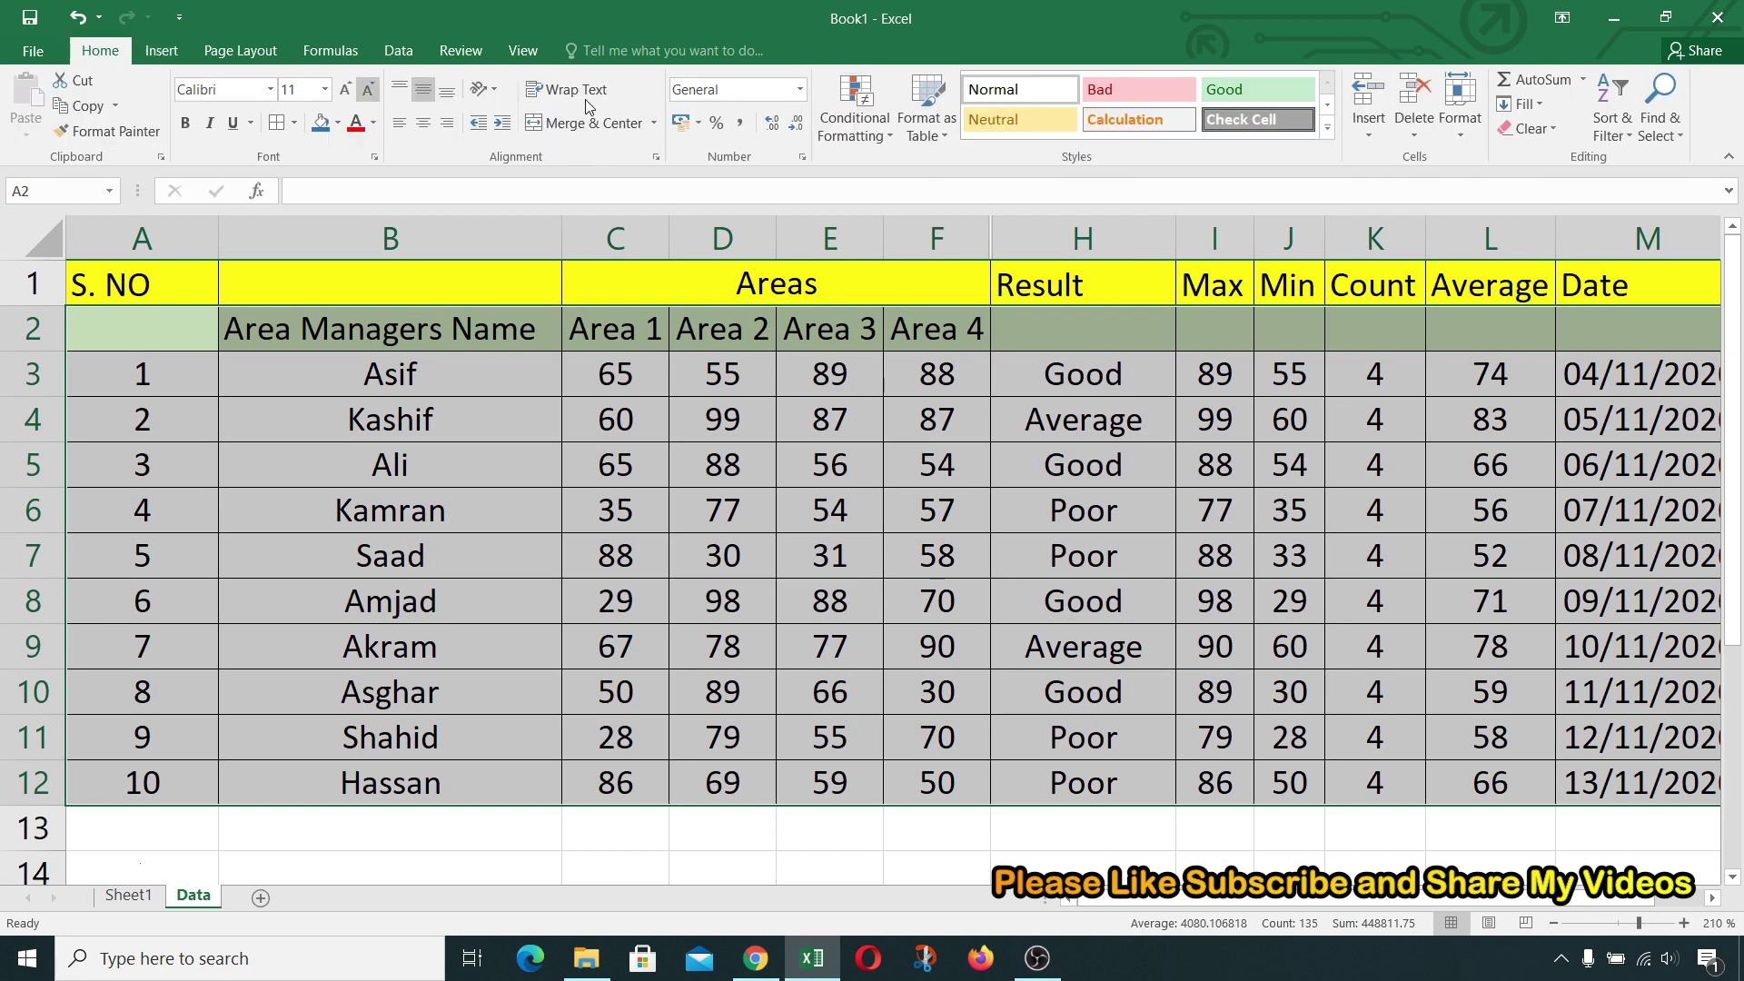
left_click(890, 135)
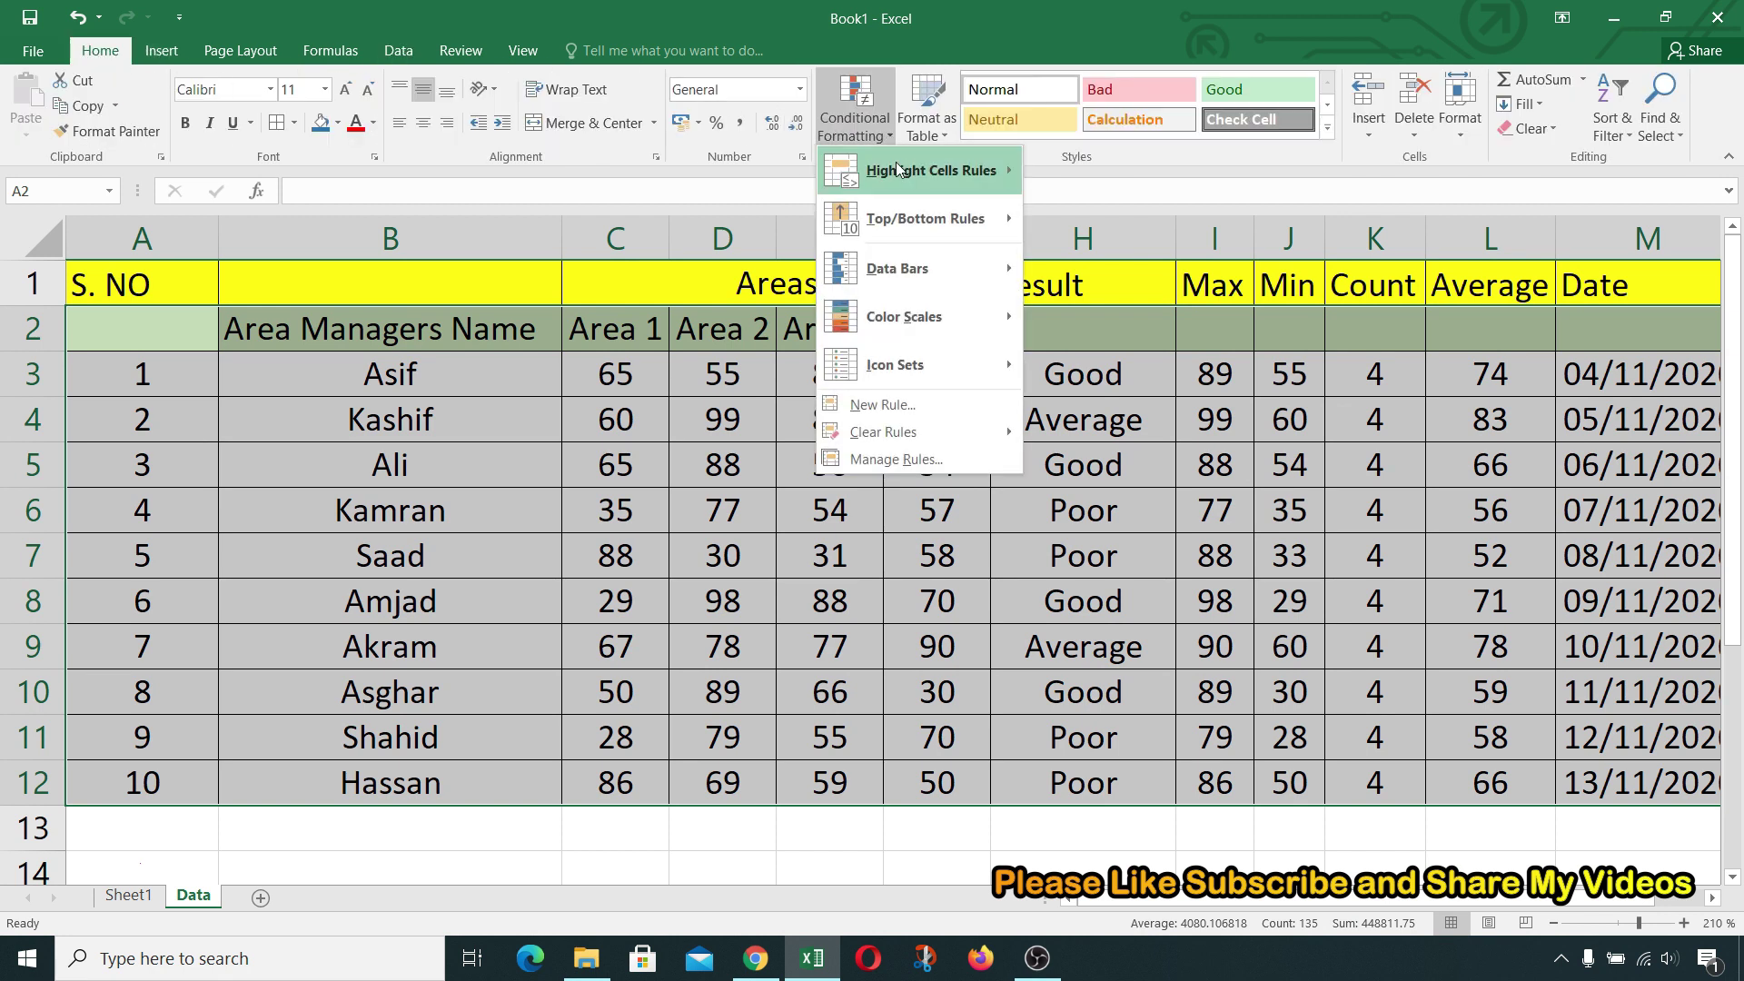
mouse_move(909, 229)
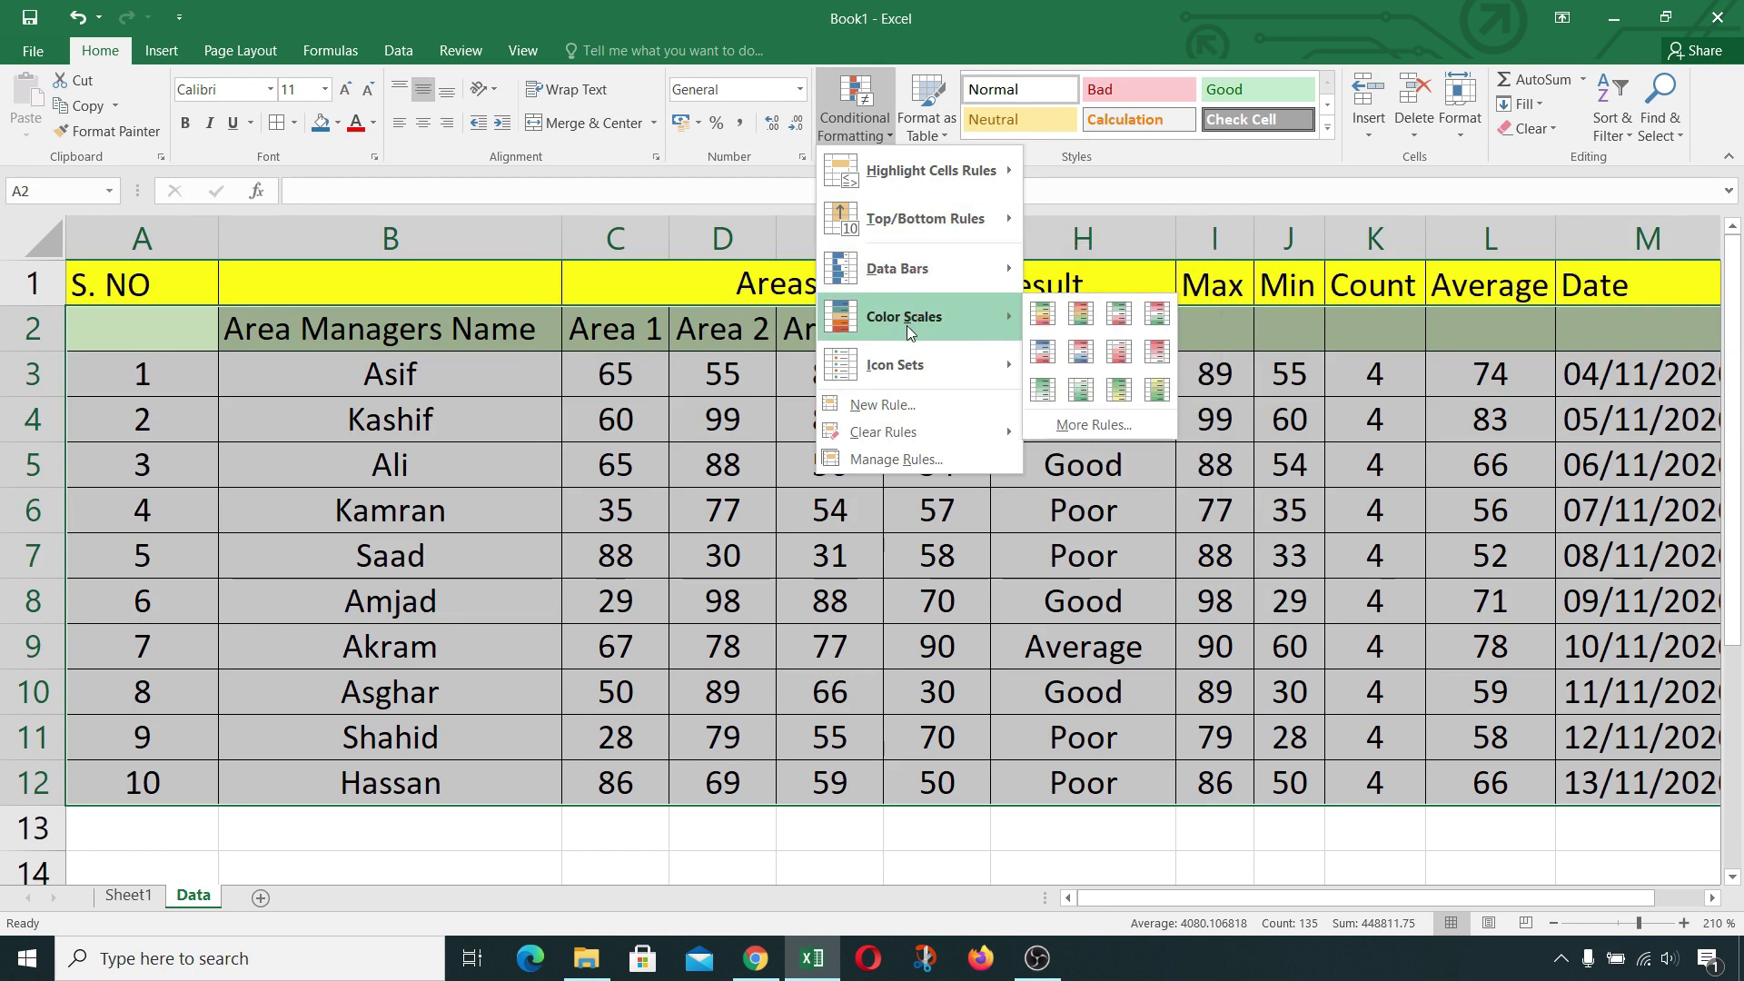
mouse_move(895, 363)
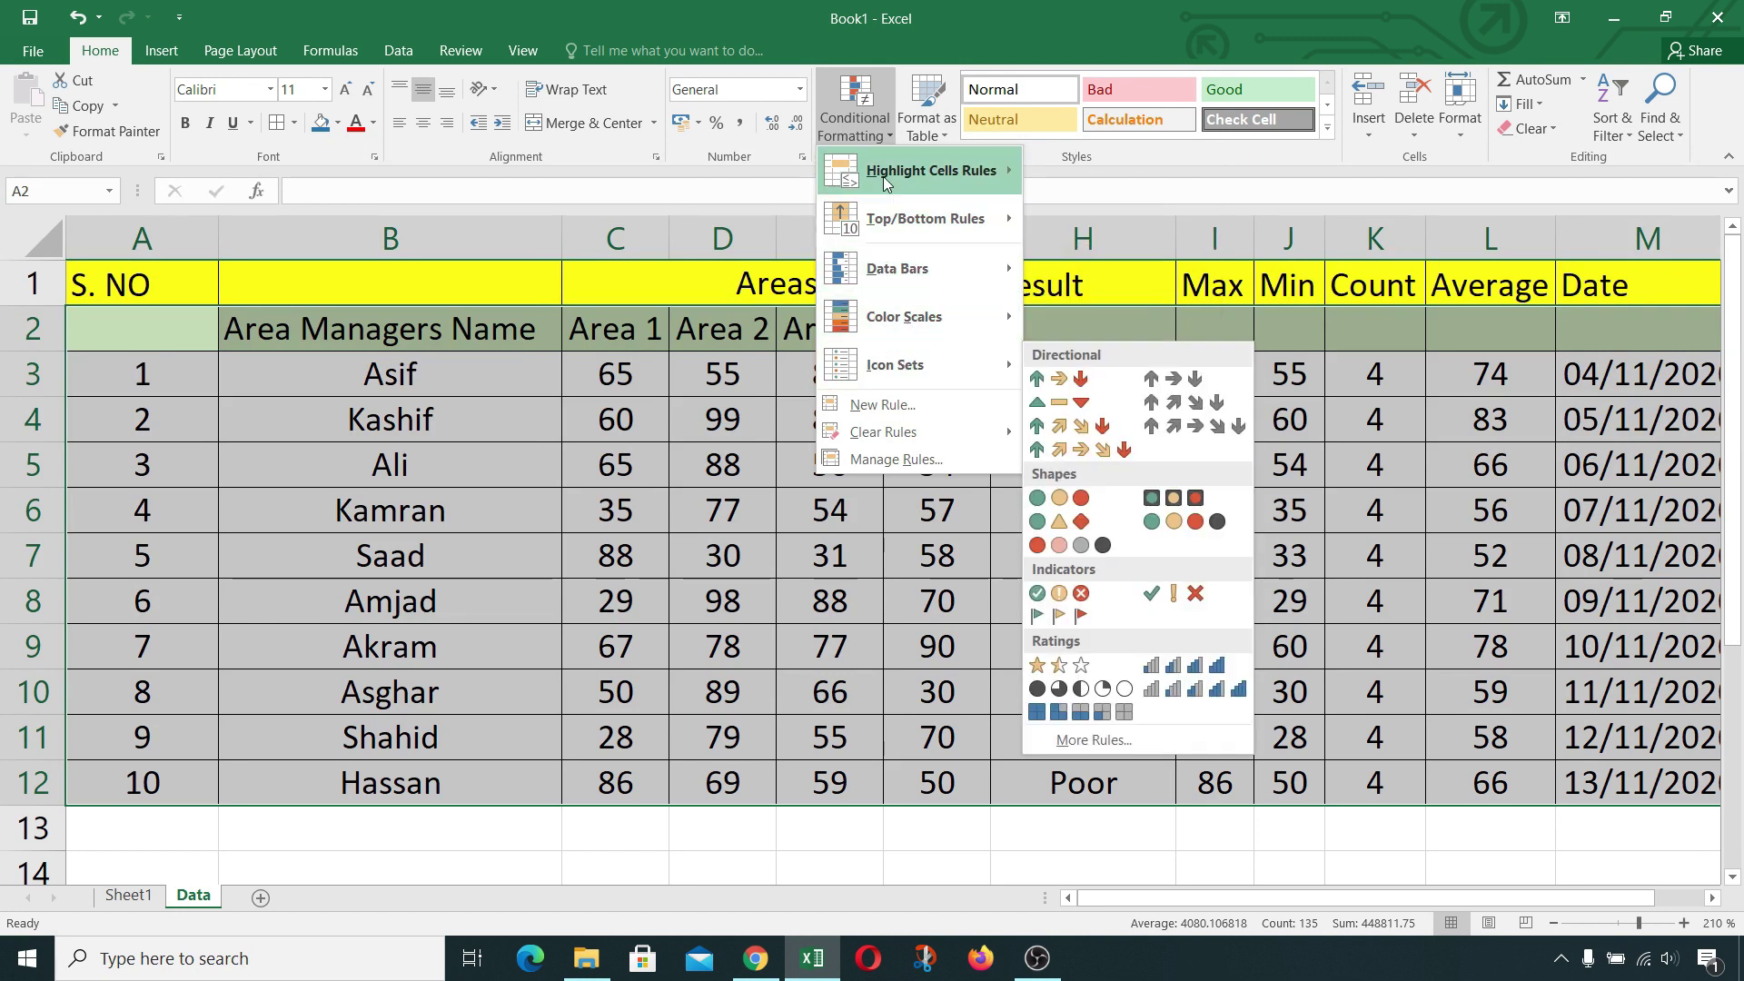
left_click(892, 403)
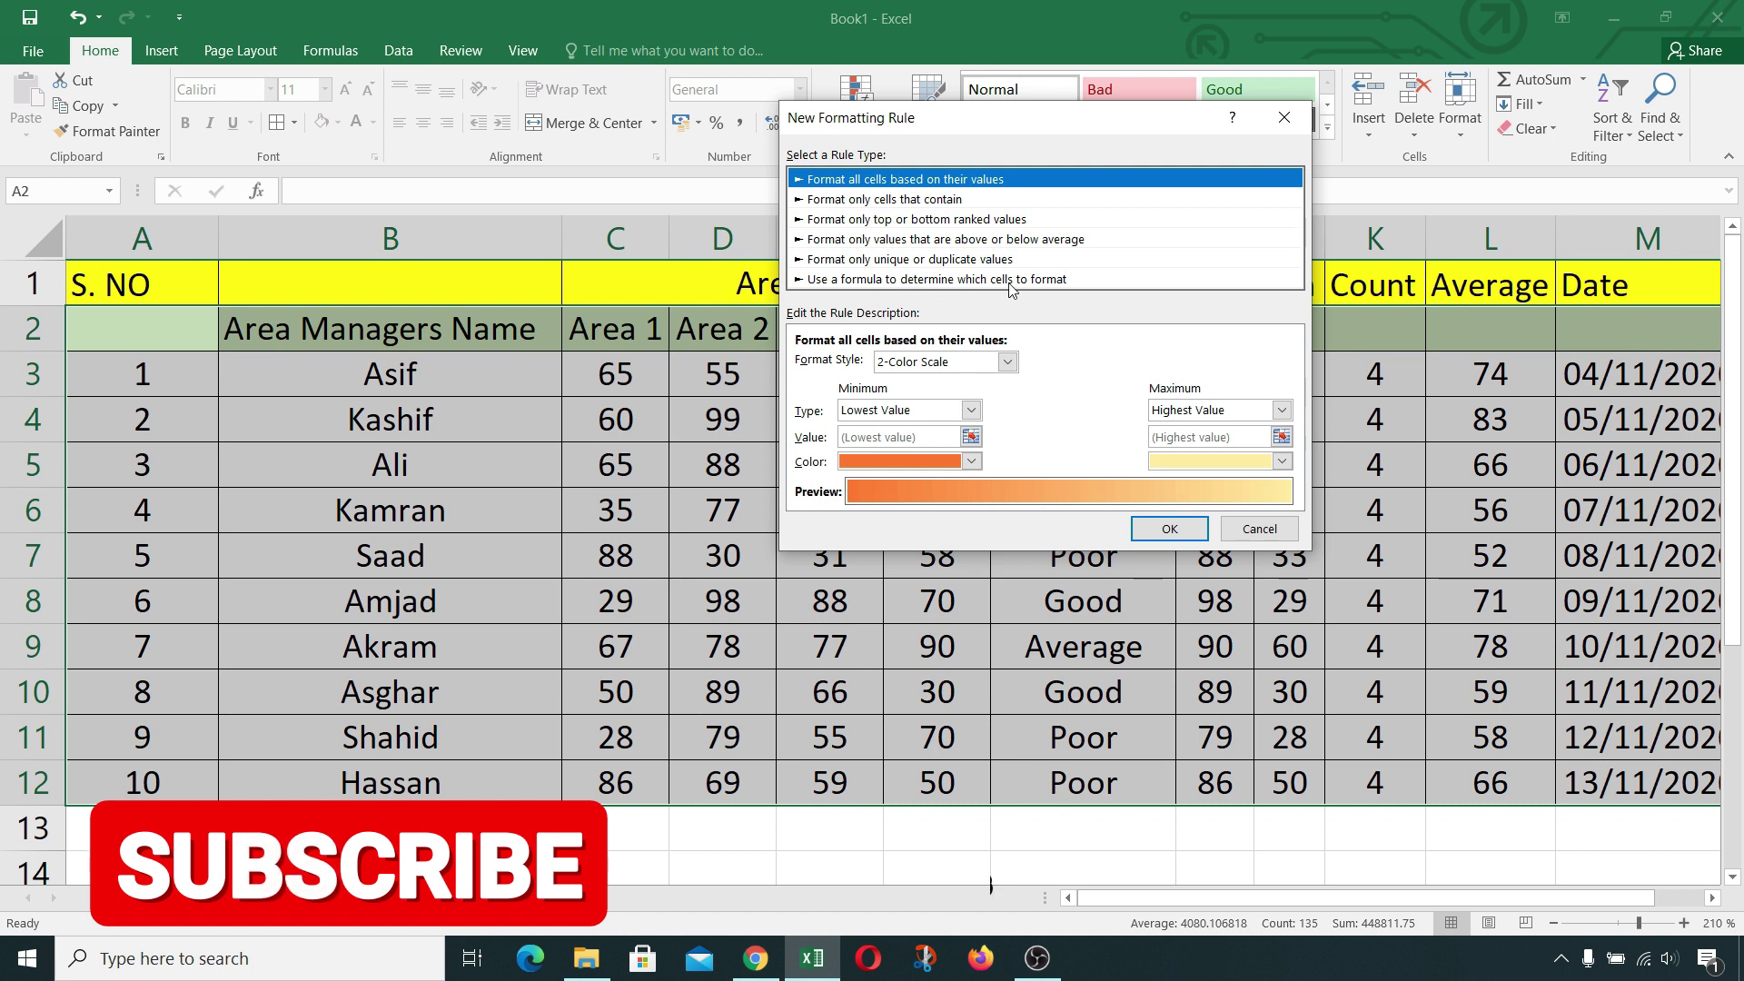
left_click(1059, 282)
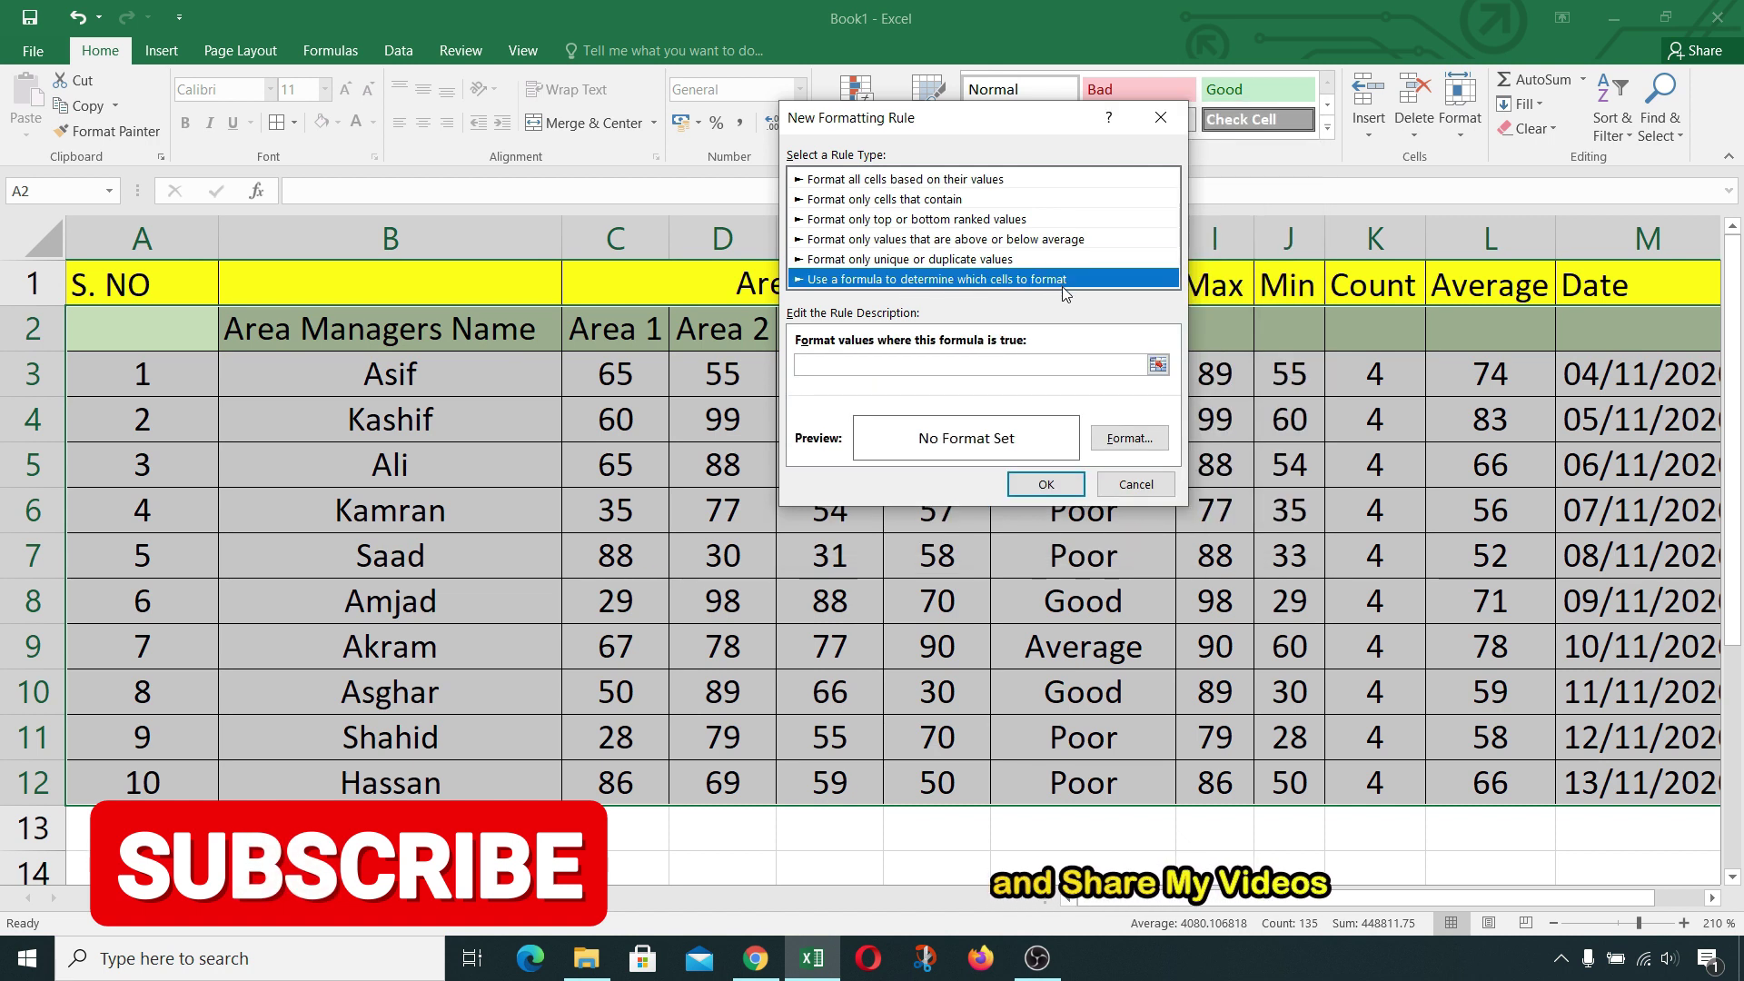
Step: Enter the rule formula =$B2=$B$13 to compare each row's manager name with the list cell
left_click(890, 365)
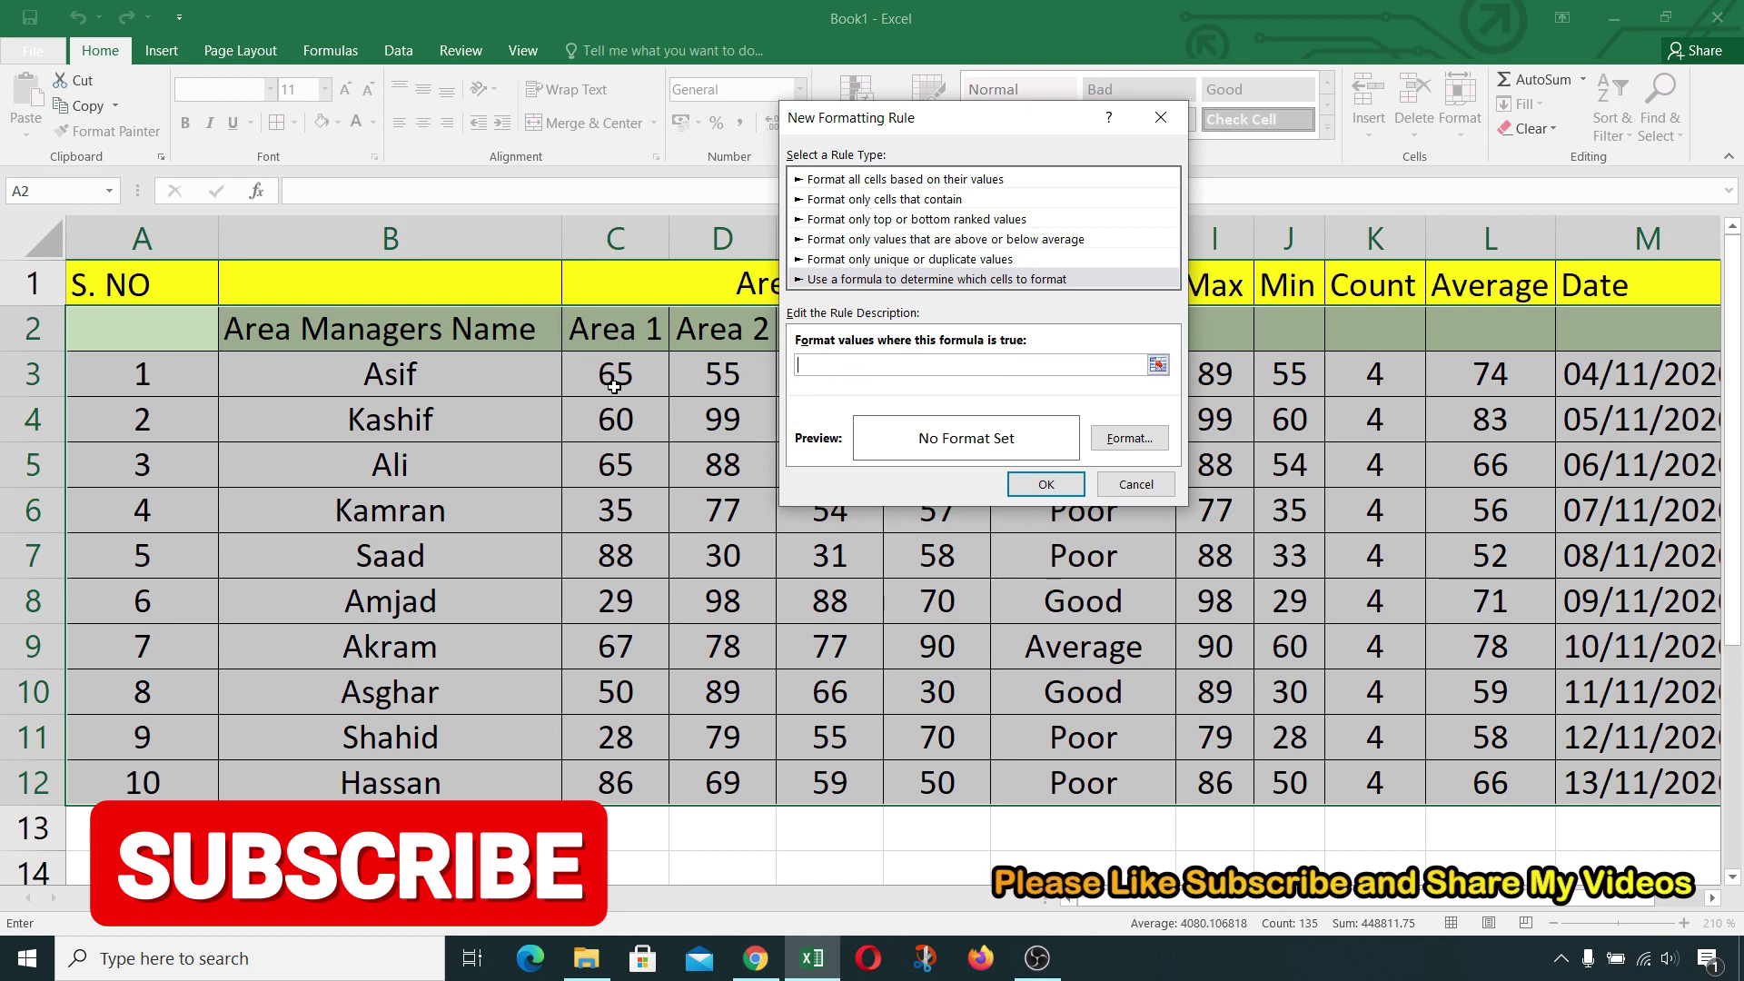
left_click(442, 338)
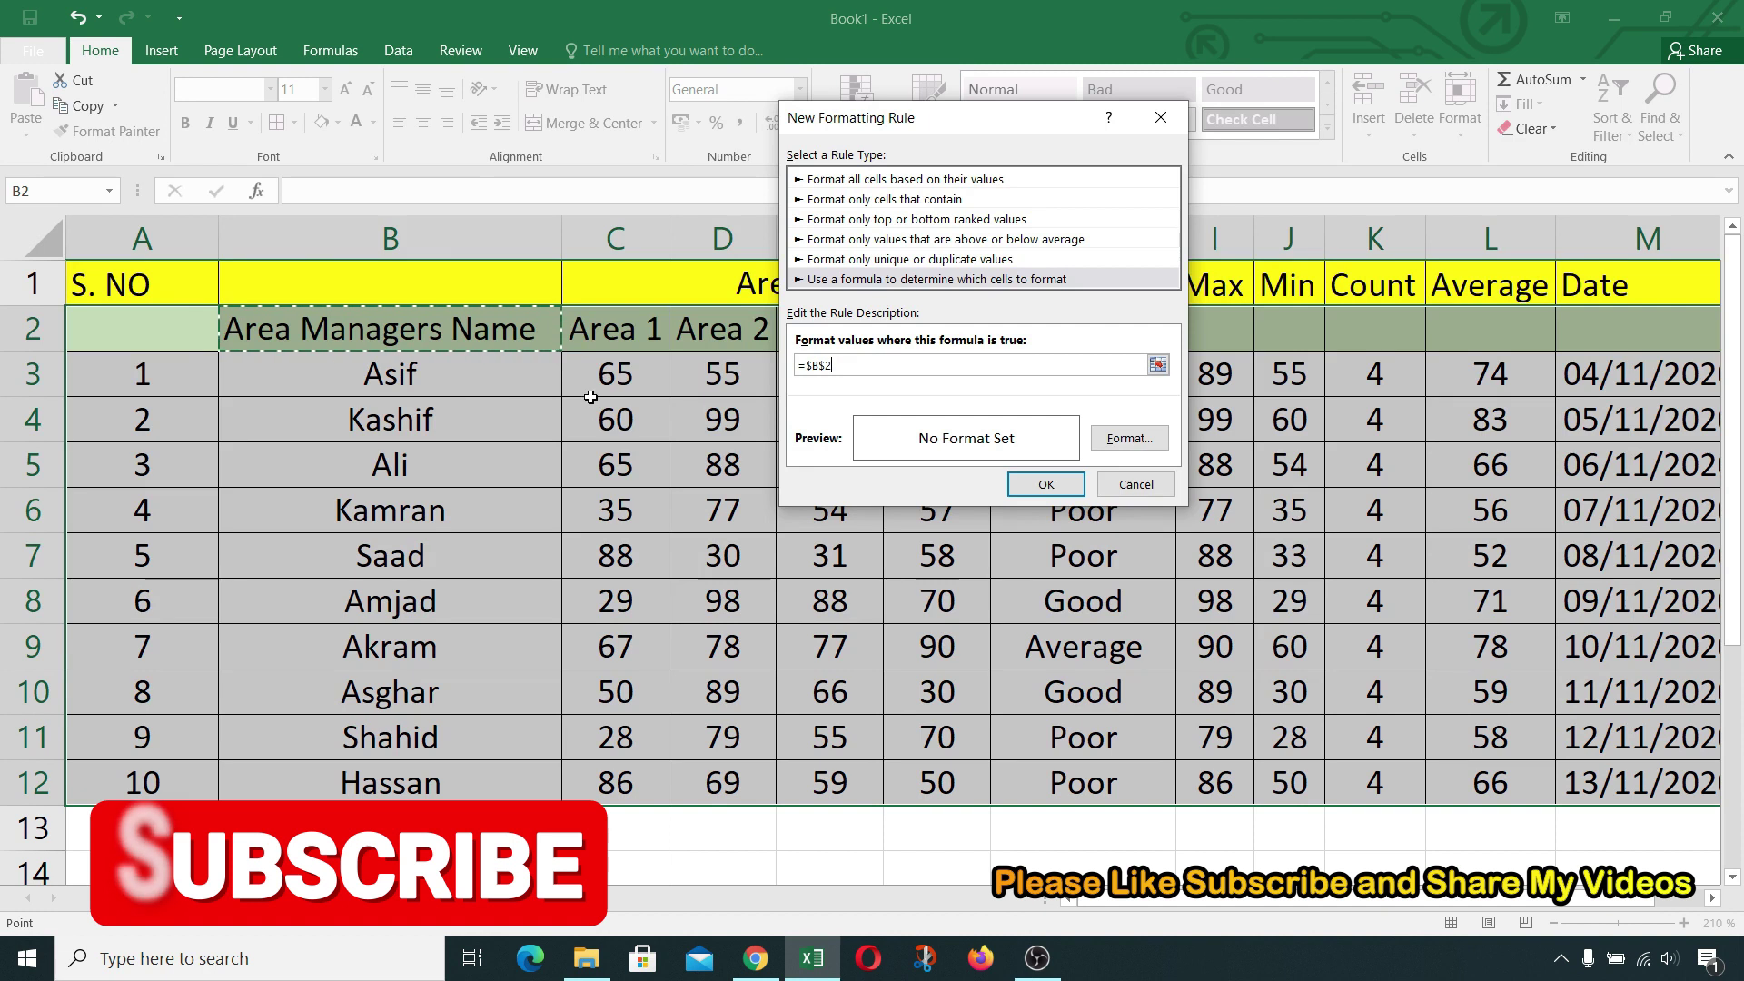
key("F4")
key("F4")
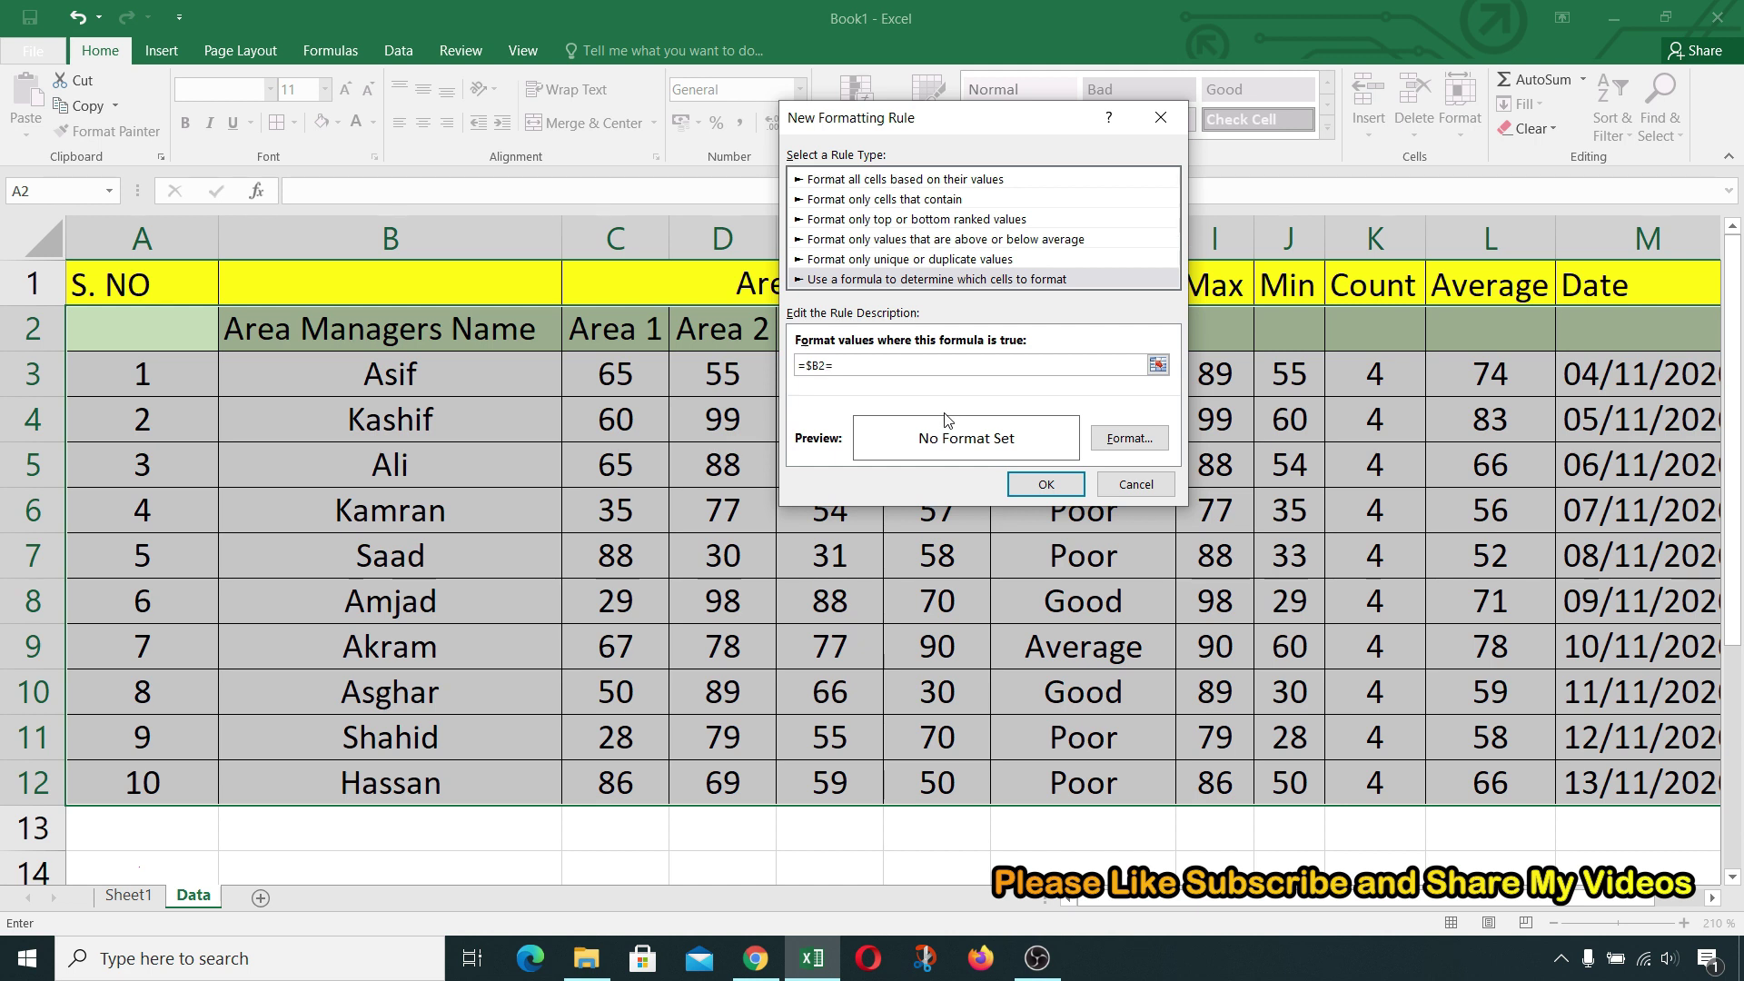
left_click(509, 831)
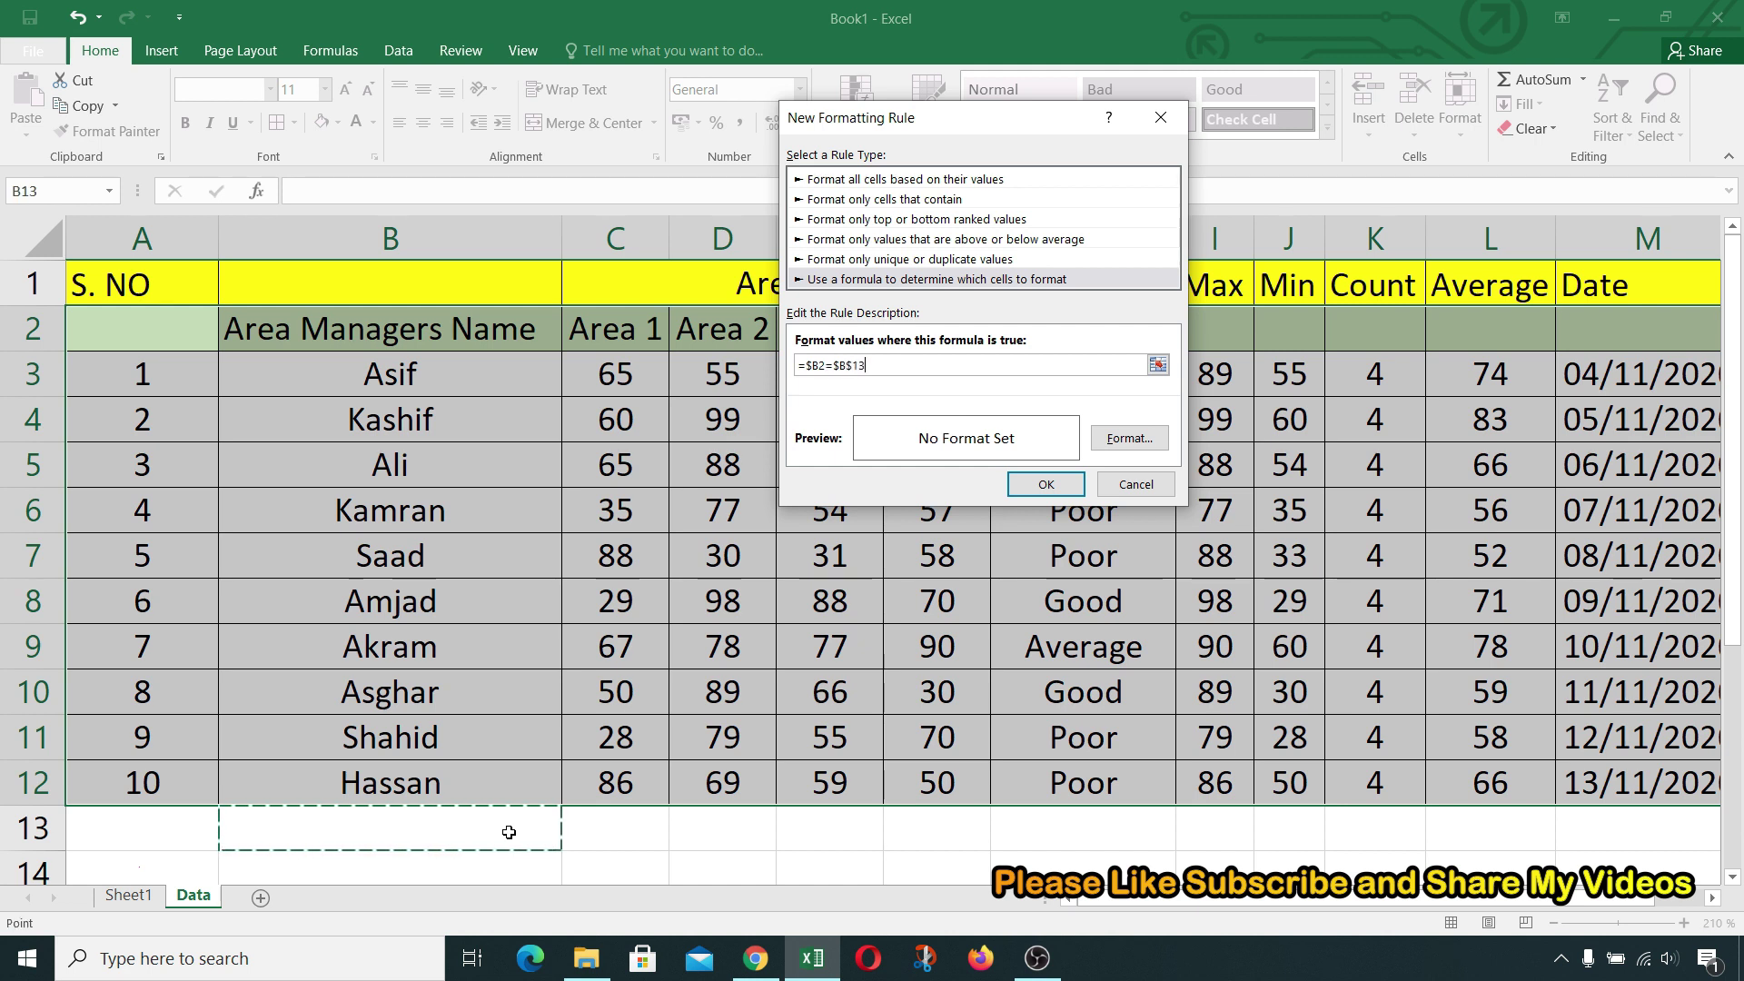
Step: Give the formula rule a dark red background fill and apply it to the table
left_click(1135, 443)
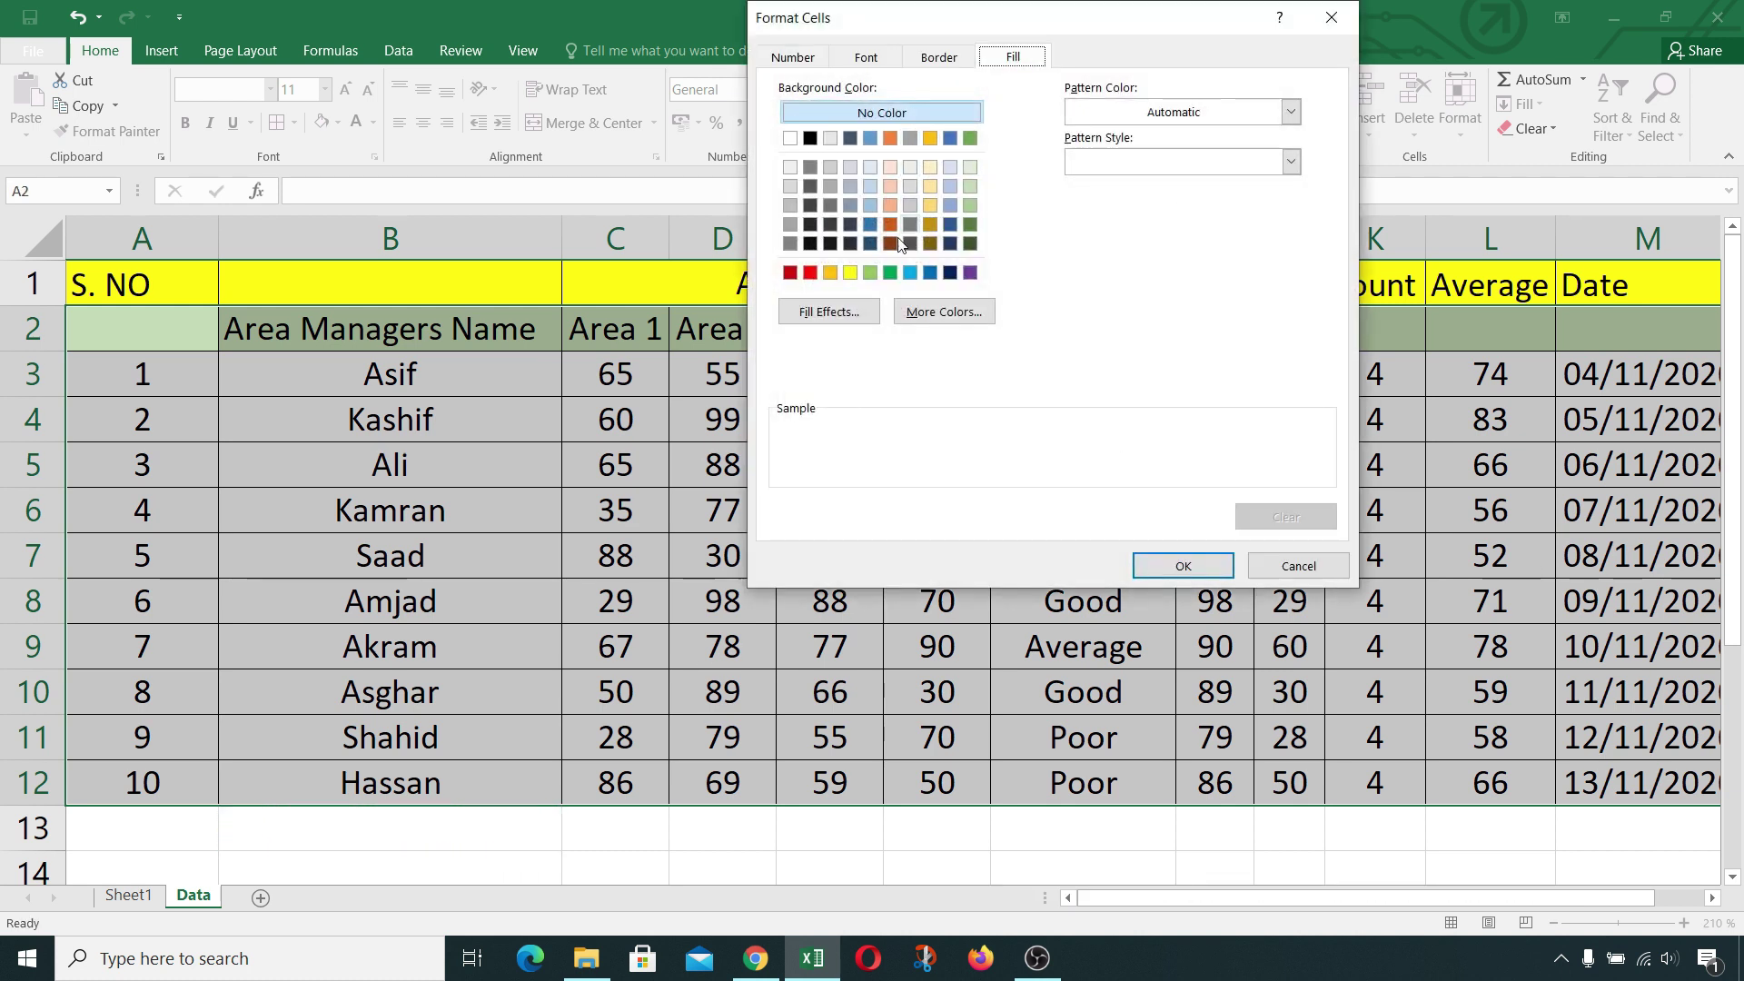
left_click(791, 274)
left_click(1181, 565)
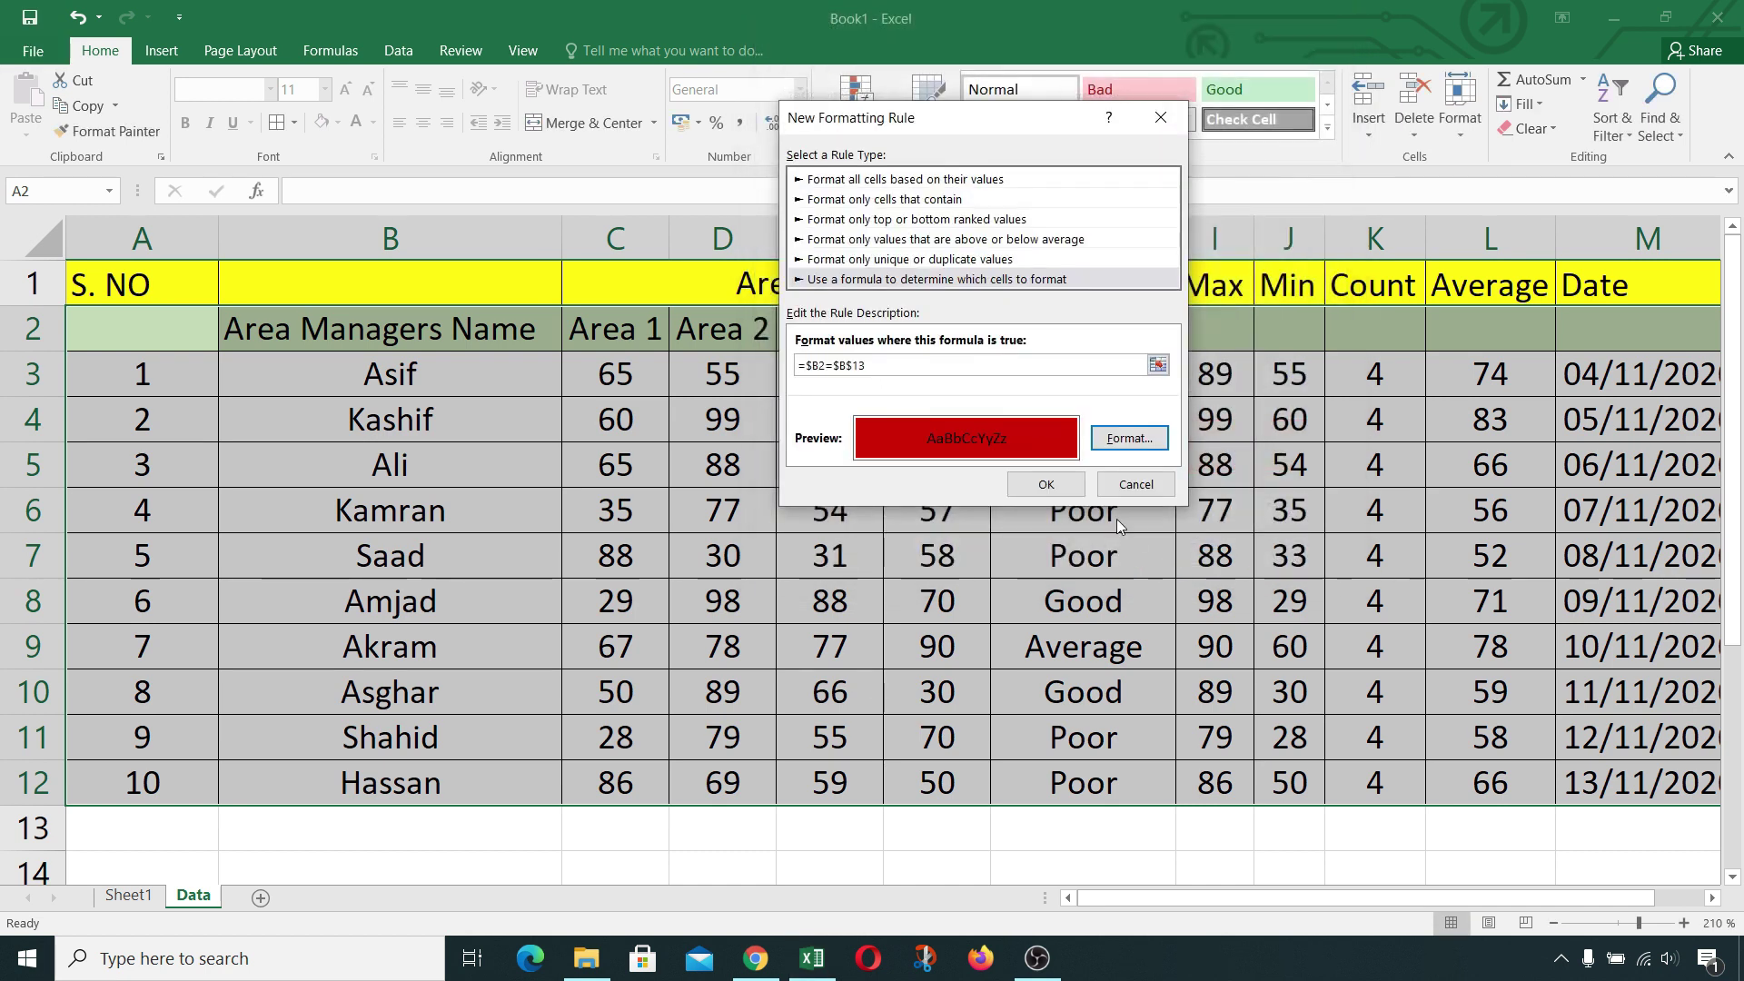
left_click(1064, 492)
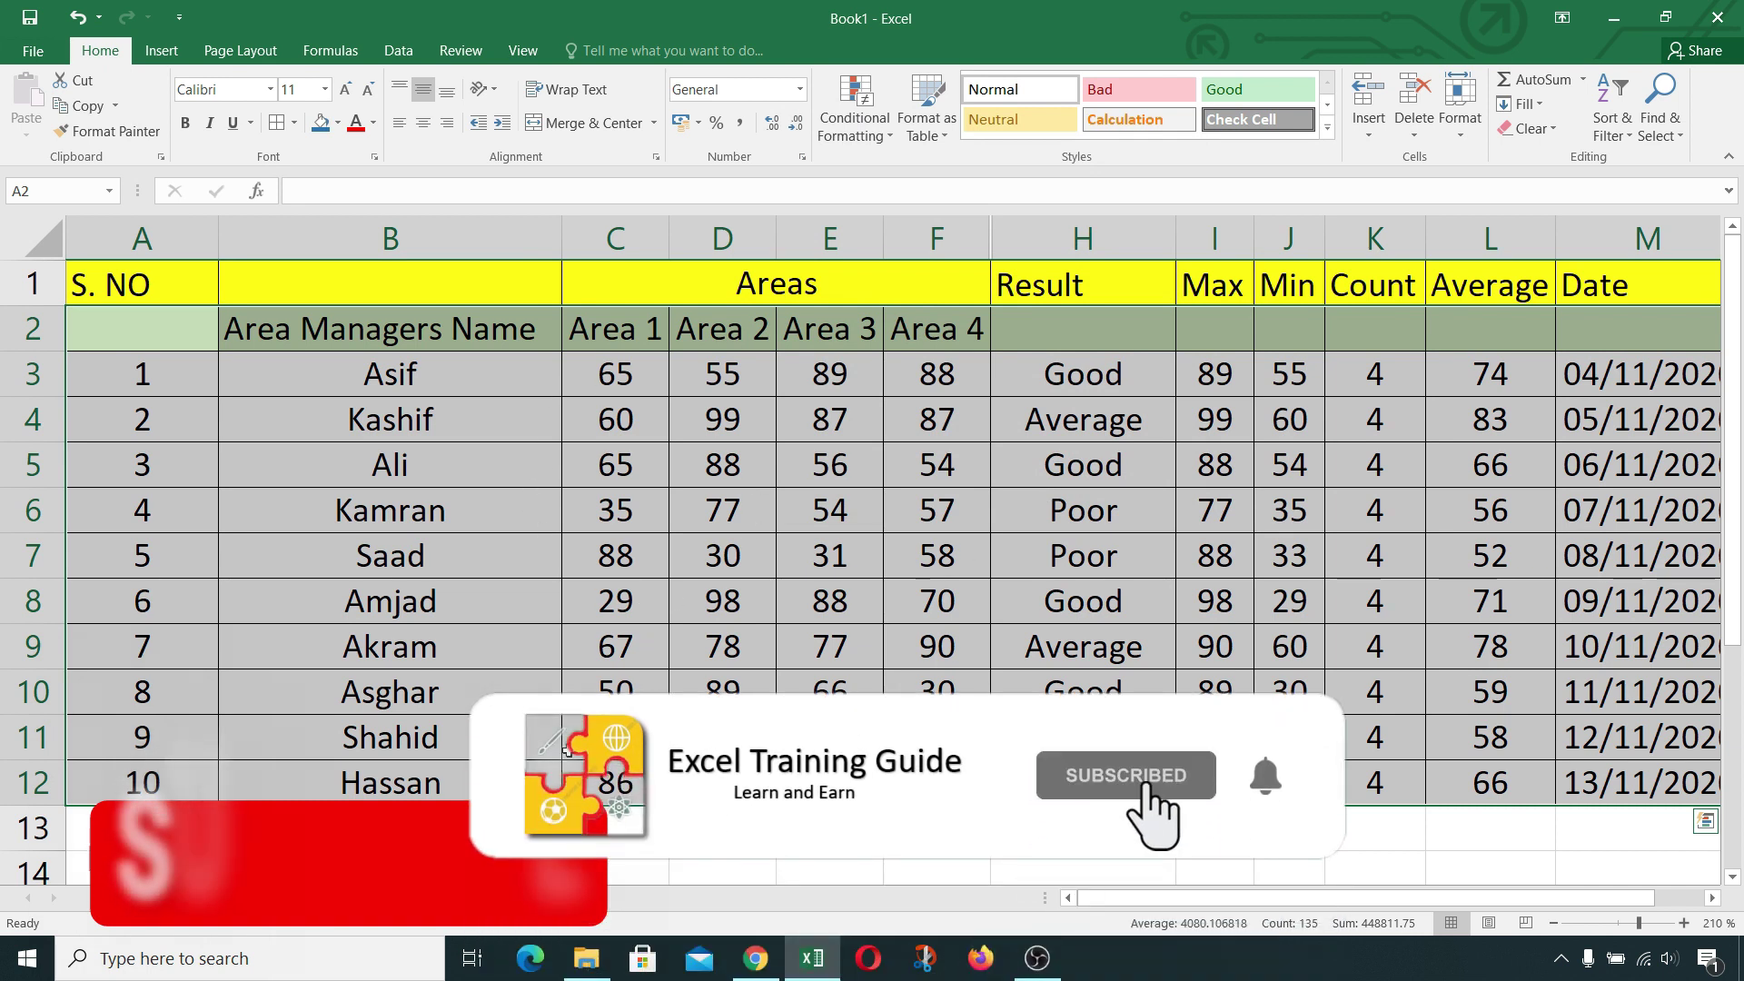
Step: Choose the manager with serial number 1 from the name list in B13
left_click(390, 826)
key("alt+Down")
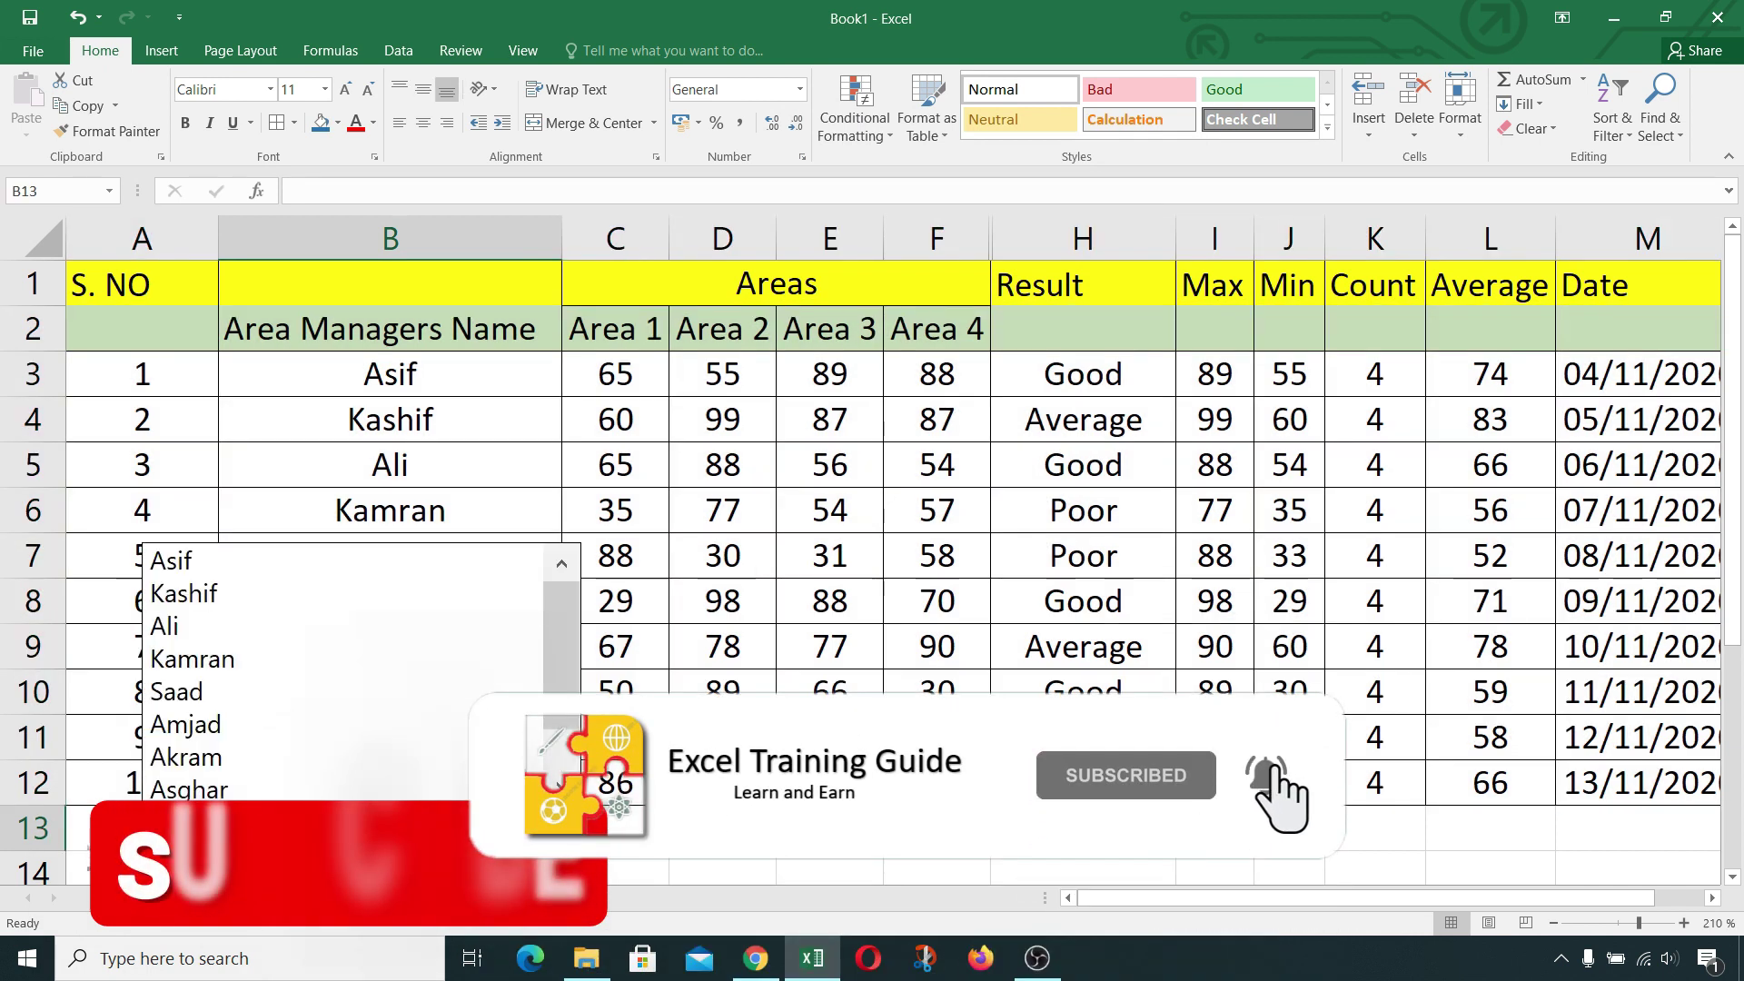
left_click(470, 570)
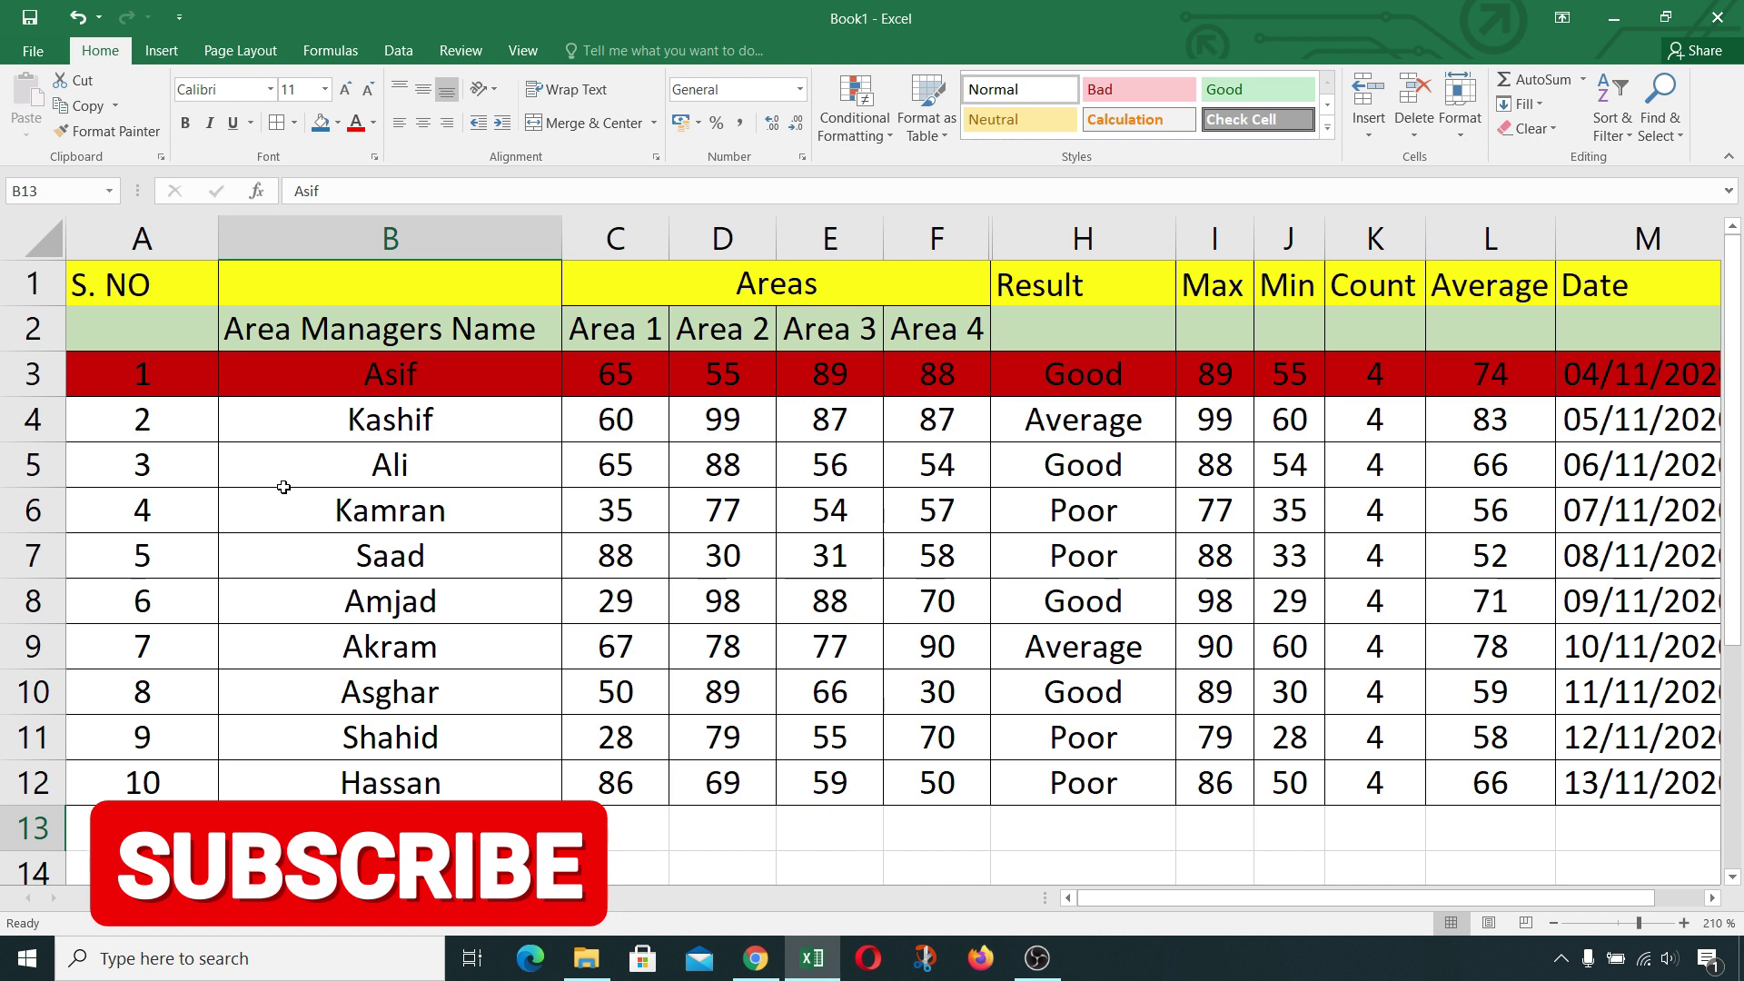